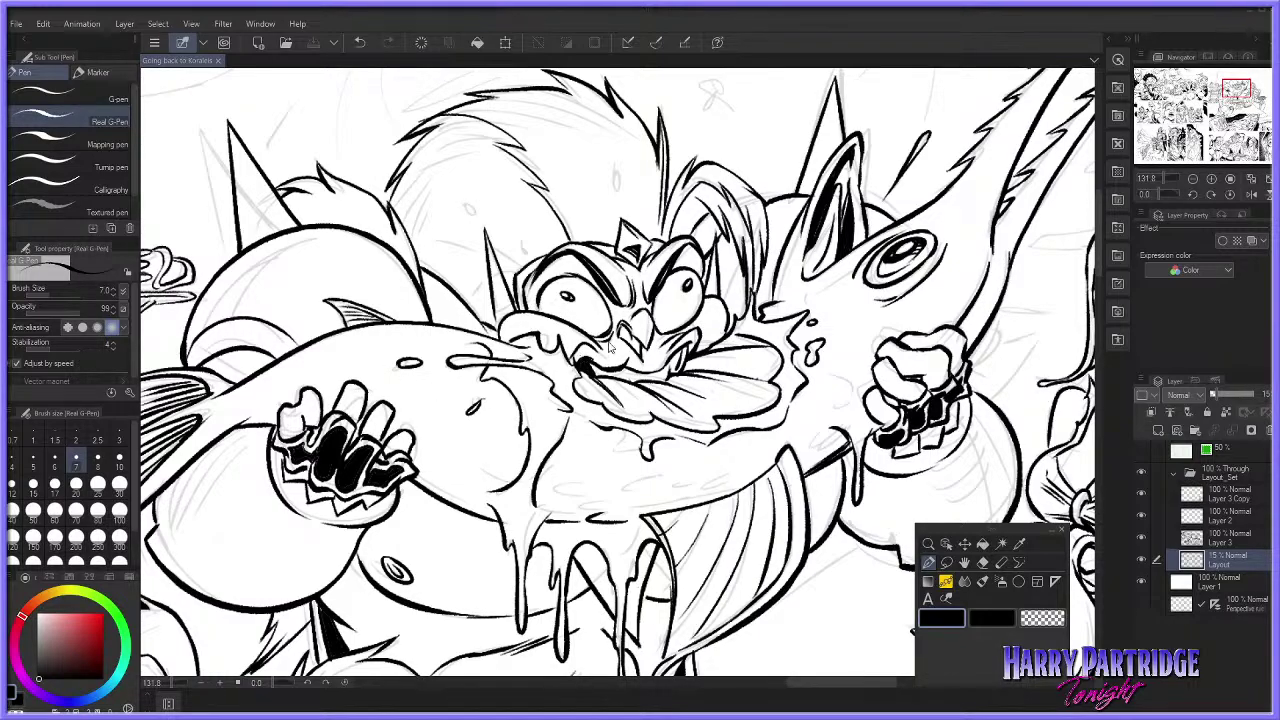
Step: Examine the inked banquet panel at the top of the second page and its place in the full spread
{"action": "scroll", "coordinate": [612, 347], "scroll_direction": "down", "scroll_amount": 3}
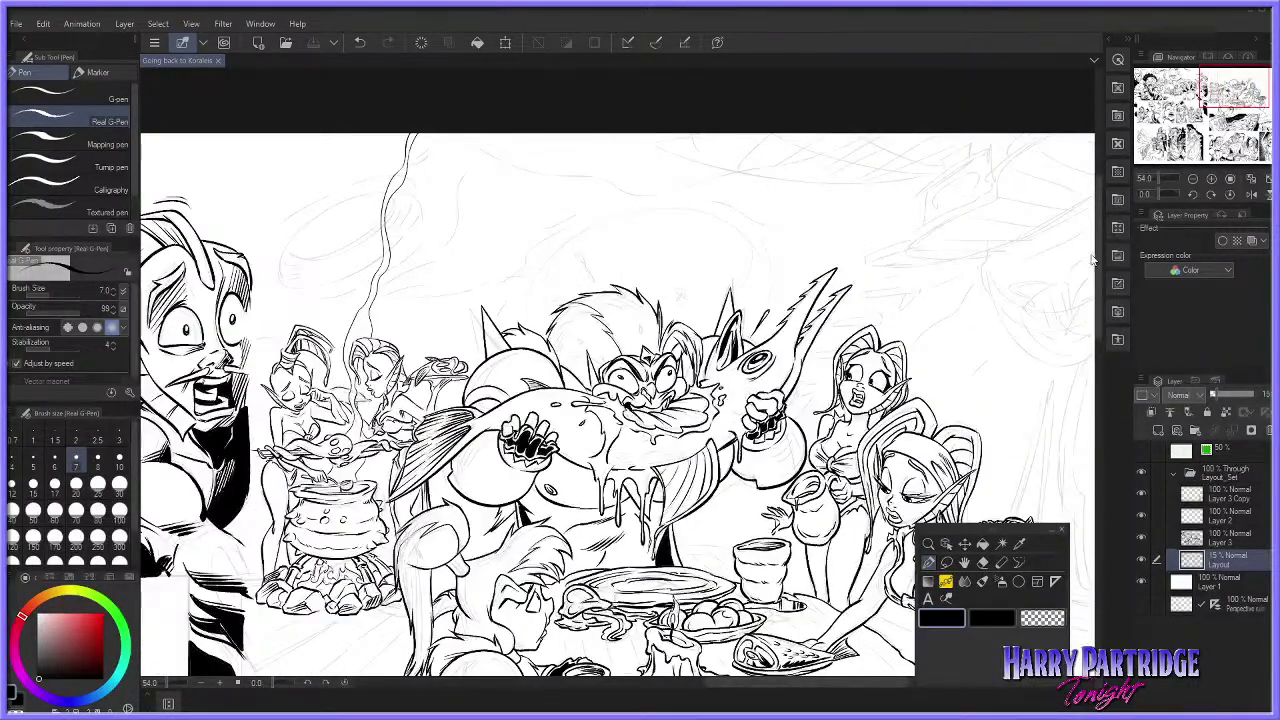
{"action": "mouse_move", "coordinate": [1100, 262]}
{"action": "left_mouse_down"}
{"action": "mouse_move", "coordinate": [1100, 322]}
{"action": "mouse_move", "coordinate": [1098, 285]}
{"action": "left_mouse_up"}
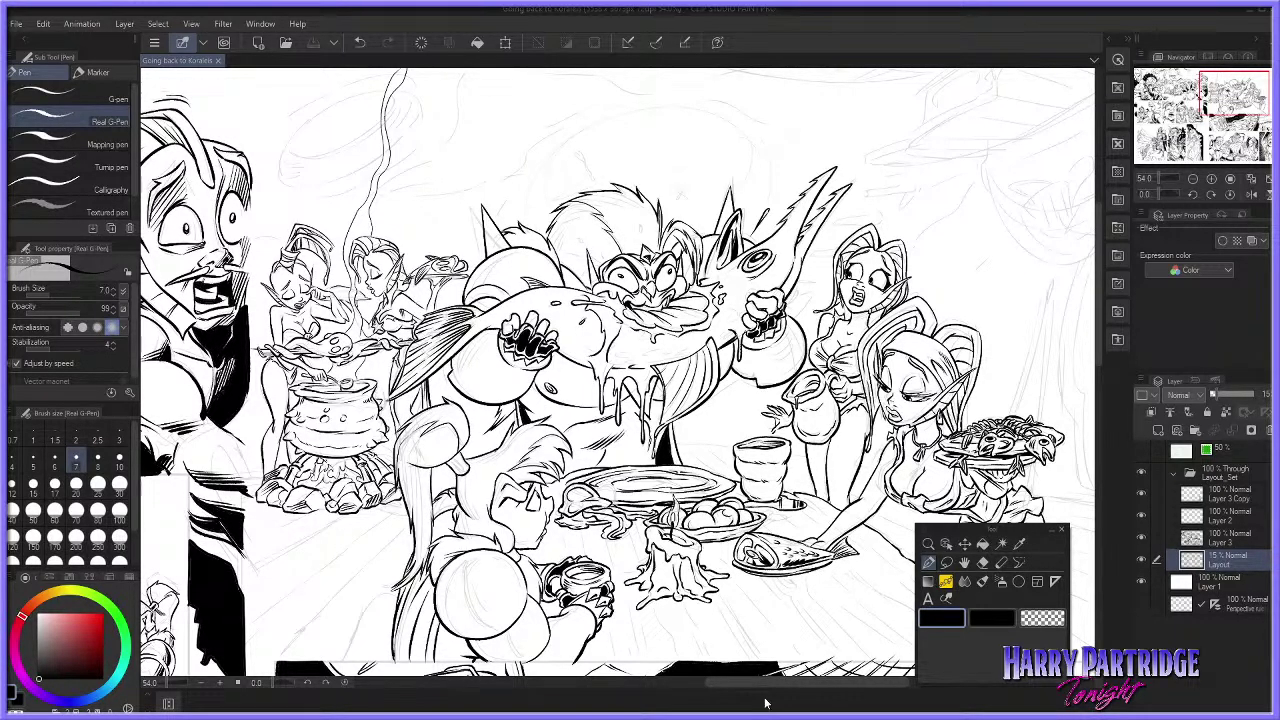
{"action": "scroll", "coordinate": [663, 538], "scroll_direction": "down", "scroll_amount": 3}
{"action": "scroll", "coordinate": [540, 523], "scroll_direction": "down", "scroll_amount": 4}
{"action": "scroll", "coordinate": [433, 590], "scroll_direction": "up", "scroll_amount": 3}
{"action": "scroll", "coordinate": [462, 416], "scroll_direction": "up", "scroll_amount": 9}
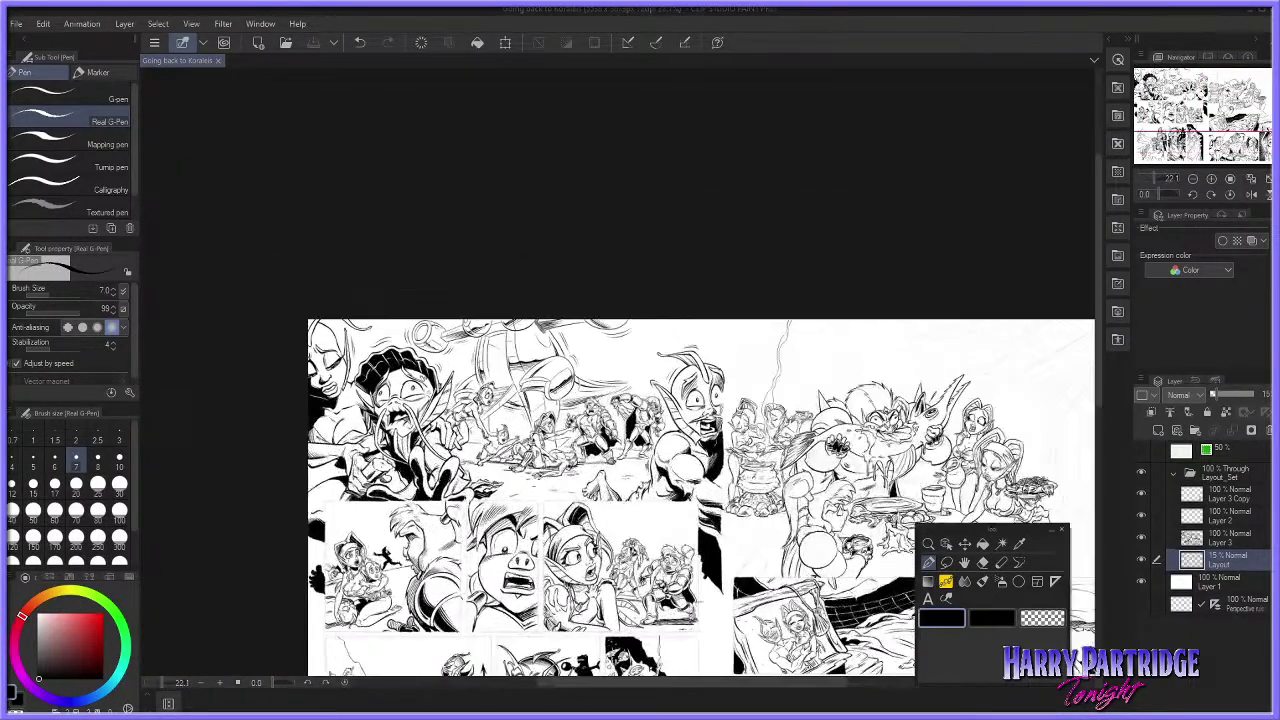
Step: Review the inked opening panel of the first page, including the foreground faces and the crowd in the background
{"action": "scroll", "coordinate": [450, 443], "scroll_direction": "up", "scroll_amount": 1}
{"action": "scroll", "coordinate": [450, 443], "scroll_direction": "down", "scroll_amount": 1}
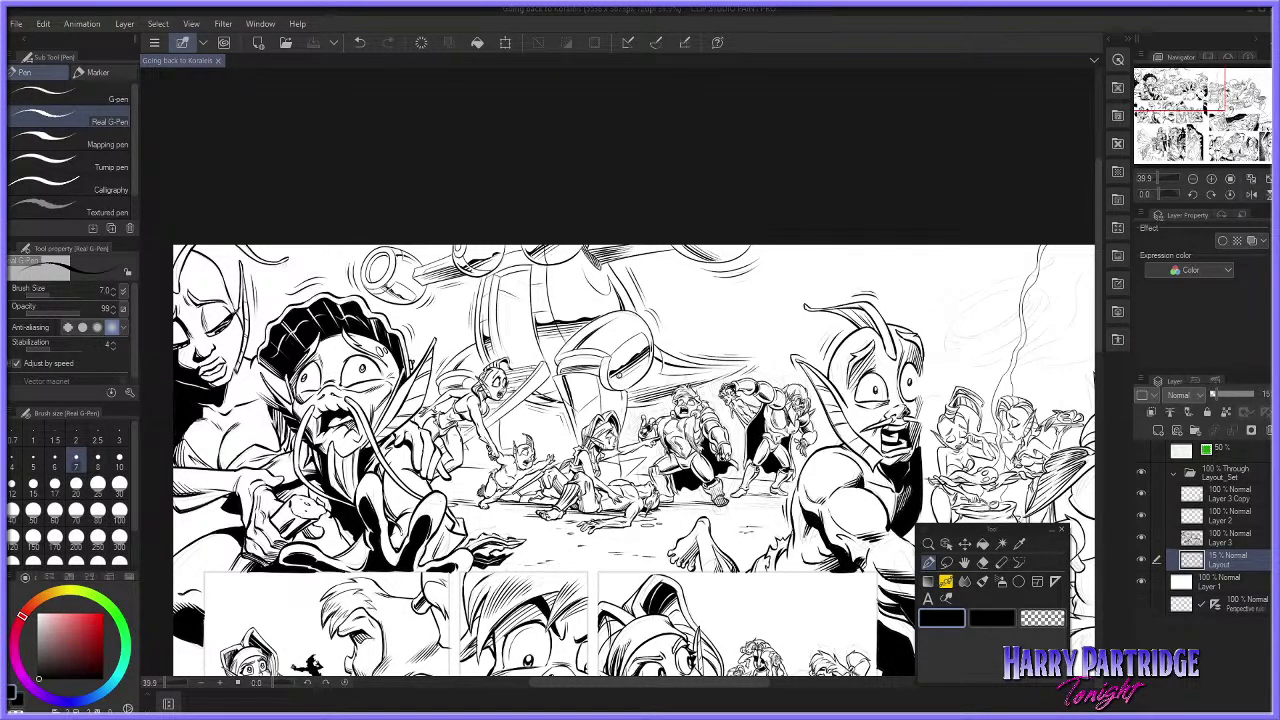
{"action": "scroll", "coordinate": [732, 466], "scroll_direction": "up", "scroll_amount": 4}
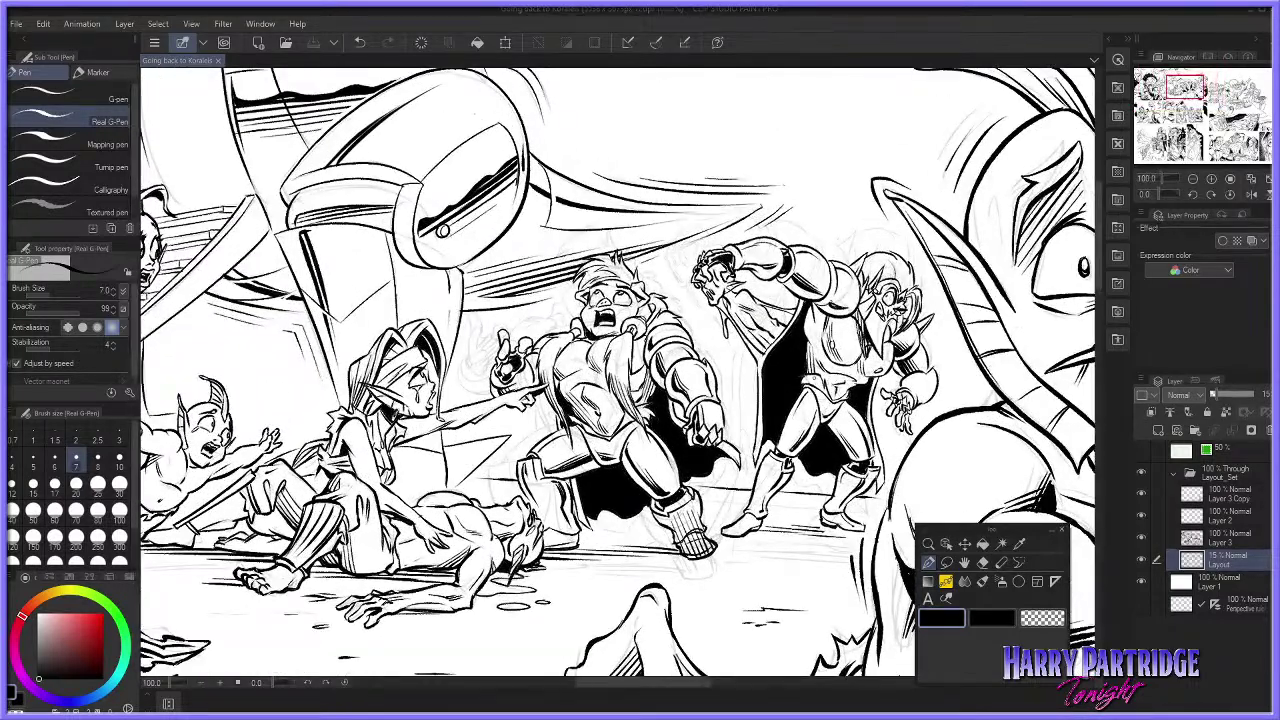
{"action": "scroll", "coordinate": [727, 374], "scroll_direction": "down", "scroll_amount": 3}
{"action": "scroll", "coordinate": [604, 354], "scroll_direction": "up", "scroll_amount": 4}
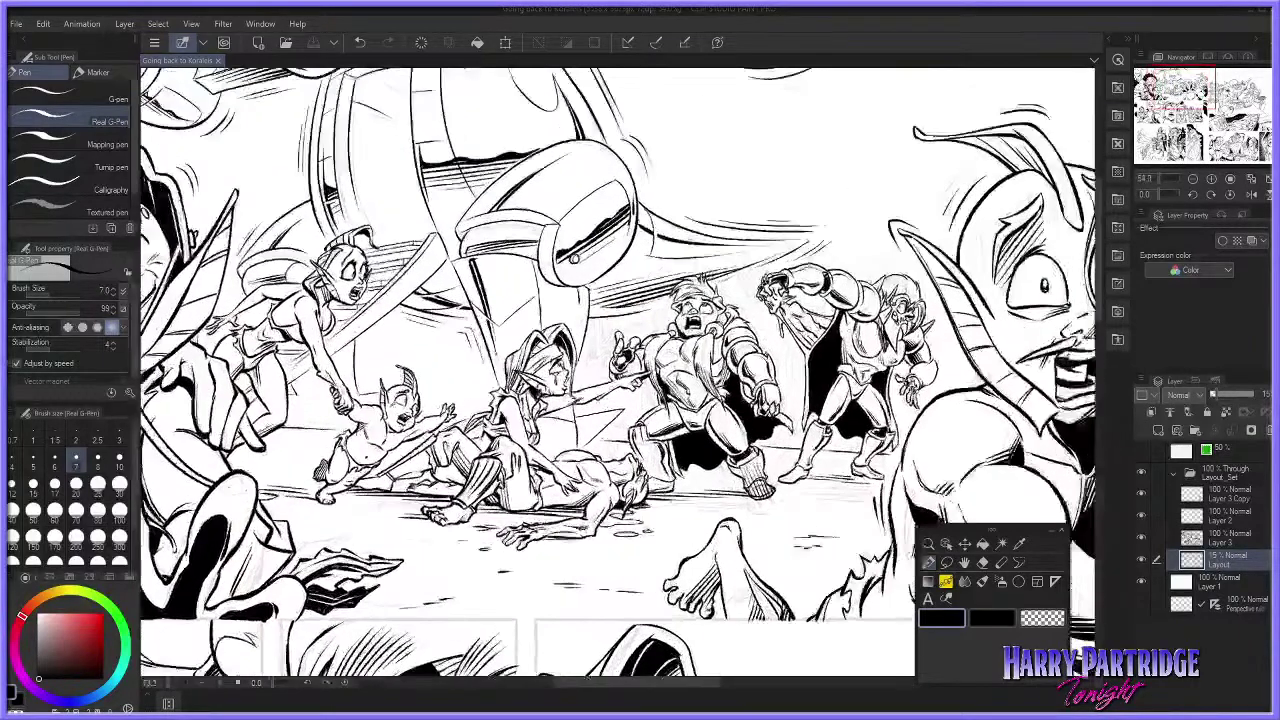
{"action": "scroll", "coordinate": [604, 354], "scroll_direction": "down", "scroll_amount": 3}
{"action": "key", "text": "ctrl+minus"}
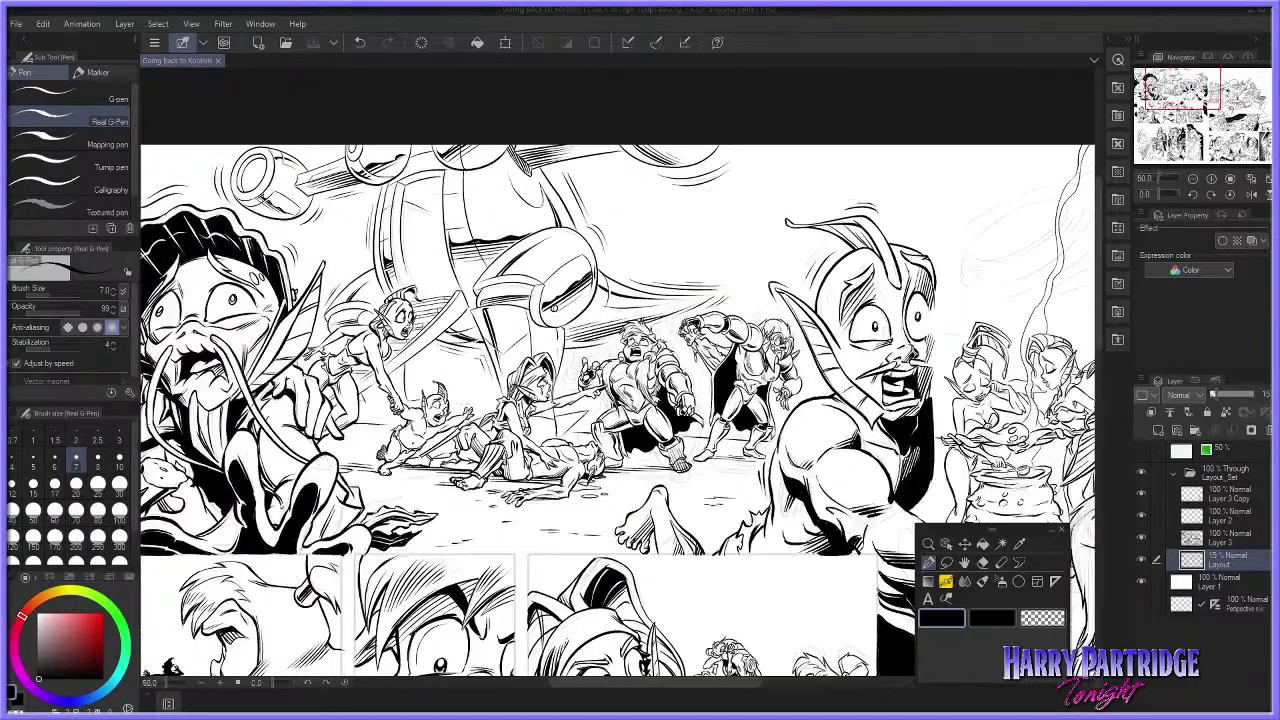
{"action": "left_click_drag", "start_coordinate": [708, 684], "coordinate": [667, 685]}
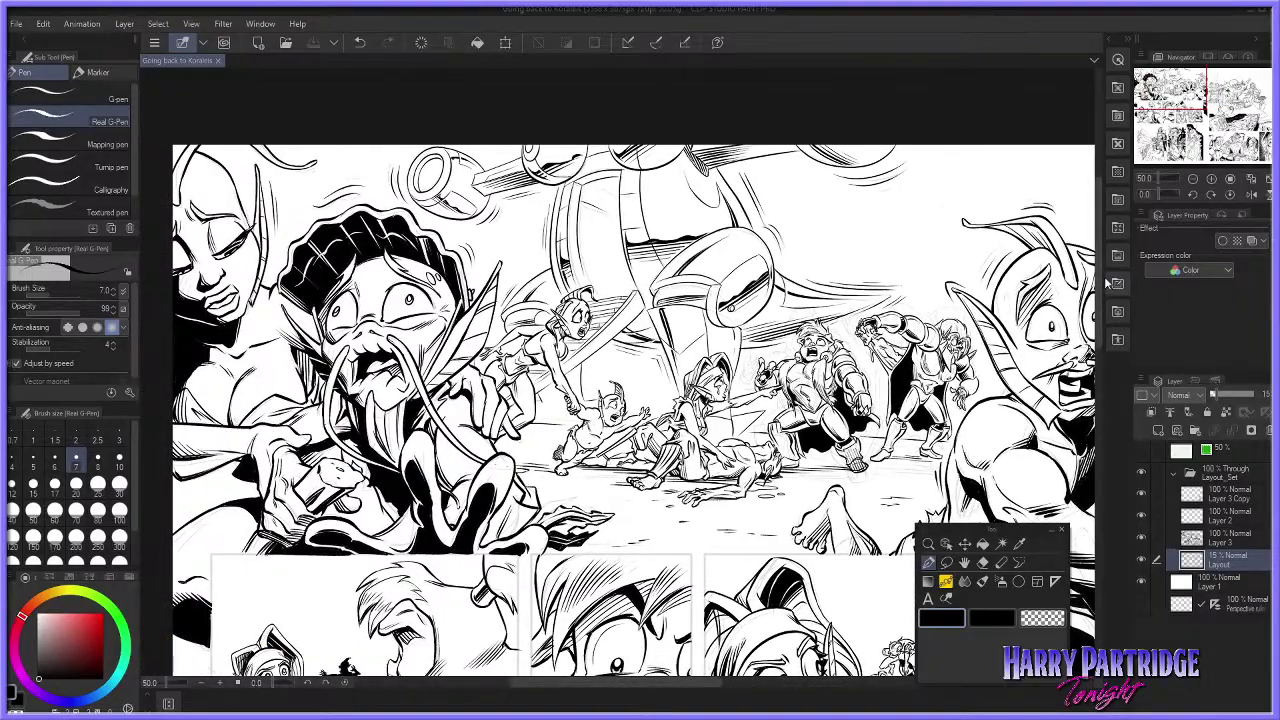
Step: Review the middle row of three panels on the first page, from the mother and child to the kneeling pig-nosed figure
{"action": "scroll", "coordinate": [640, 400], "scroll_direction": "down", "scroll_amount": 8}
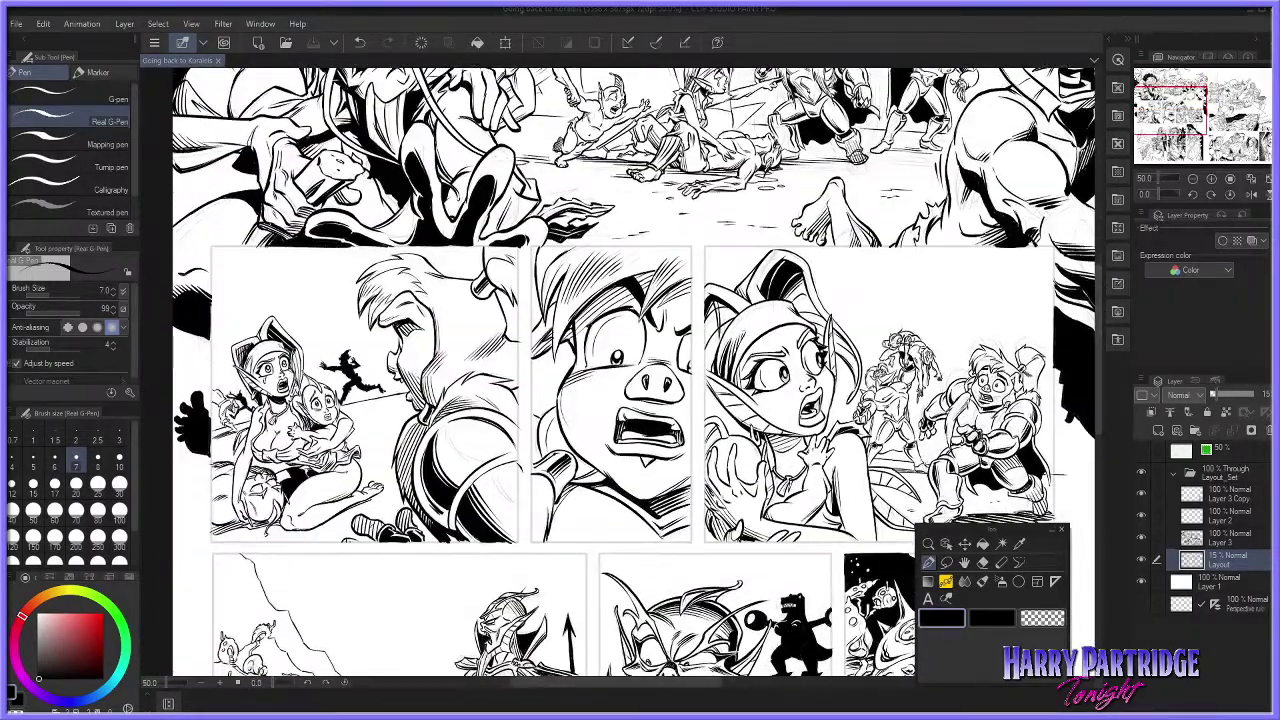
{"action": "scroll", "coordinate": [296, 409], "scroll_direction": "up", "scroll_amount": 3}
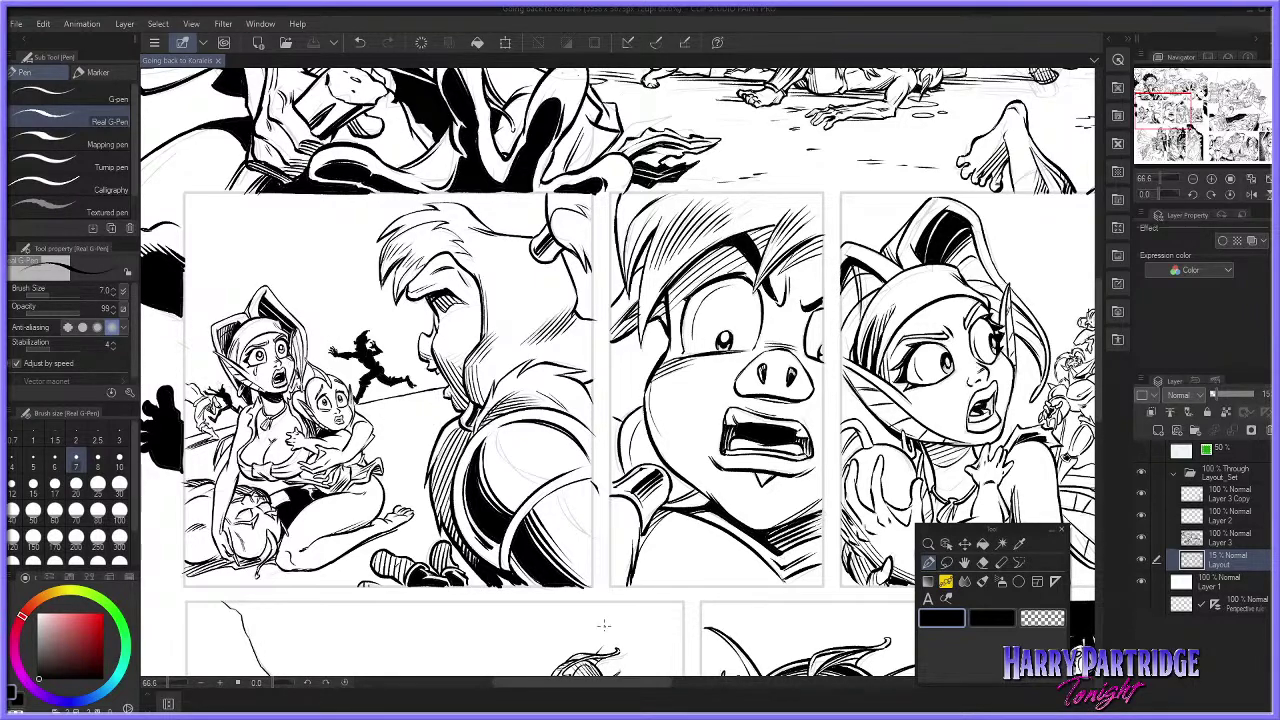
{"action": "left_click_drag", "start_coordinate": [608, 683], "coordinate": [667, 685]}
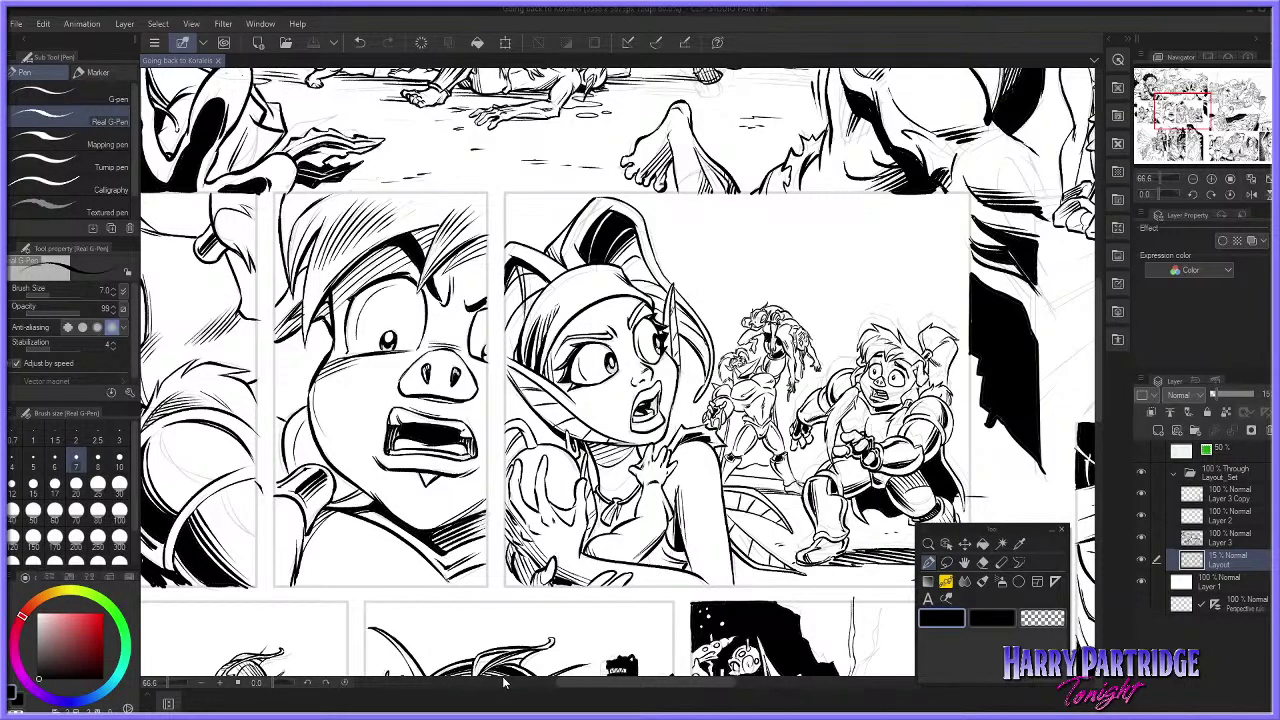
{"action": "left_click_drag", "start_coordinate": [666, 697], "coordinate": [692, 690]}
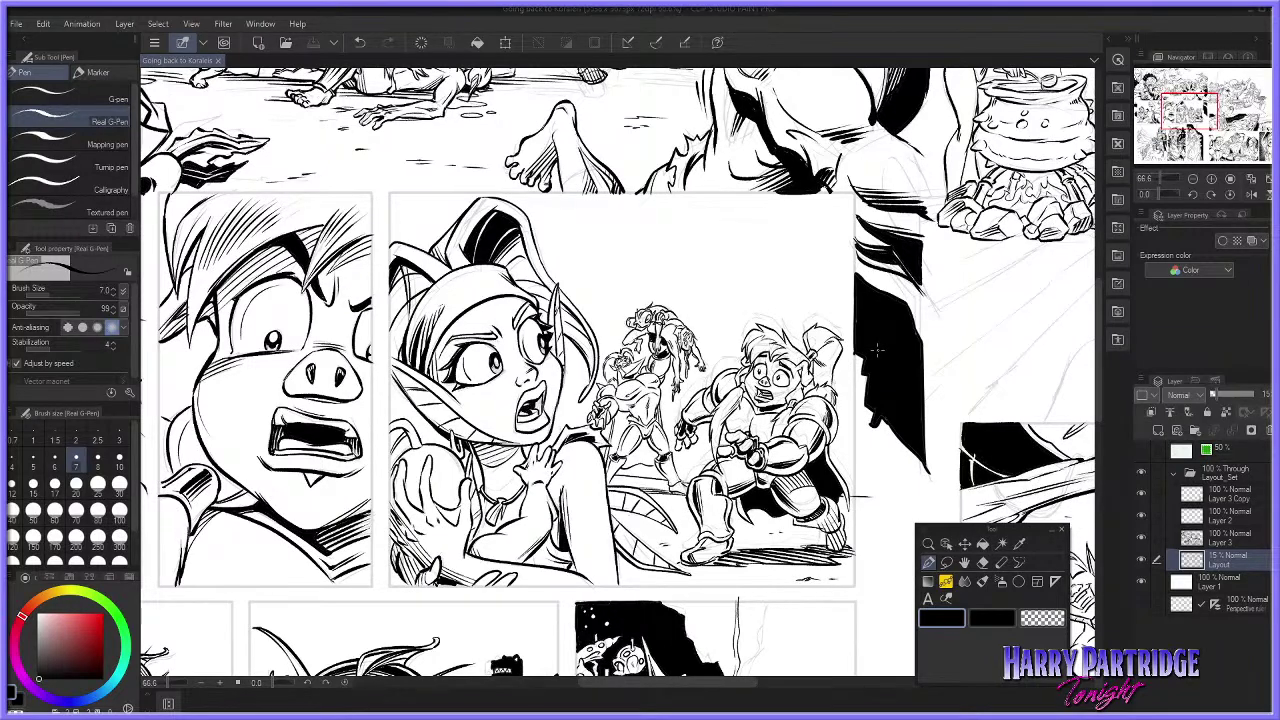
{"action": "scroll", "coordinate": [870, 372], "scroll_direction": "up", "scroll_amount": 1}
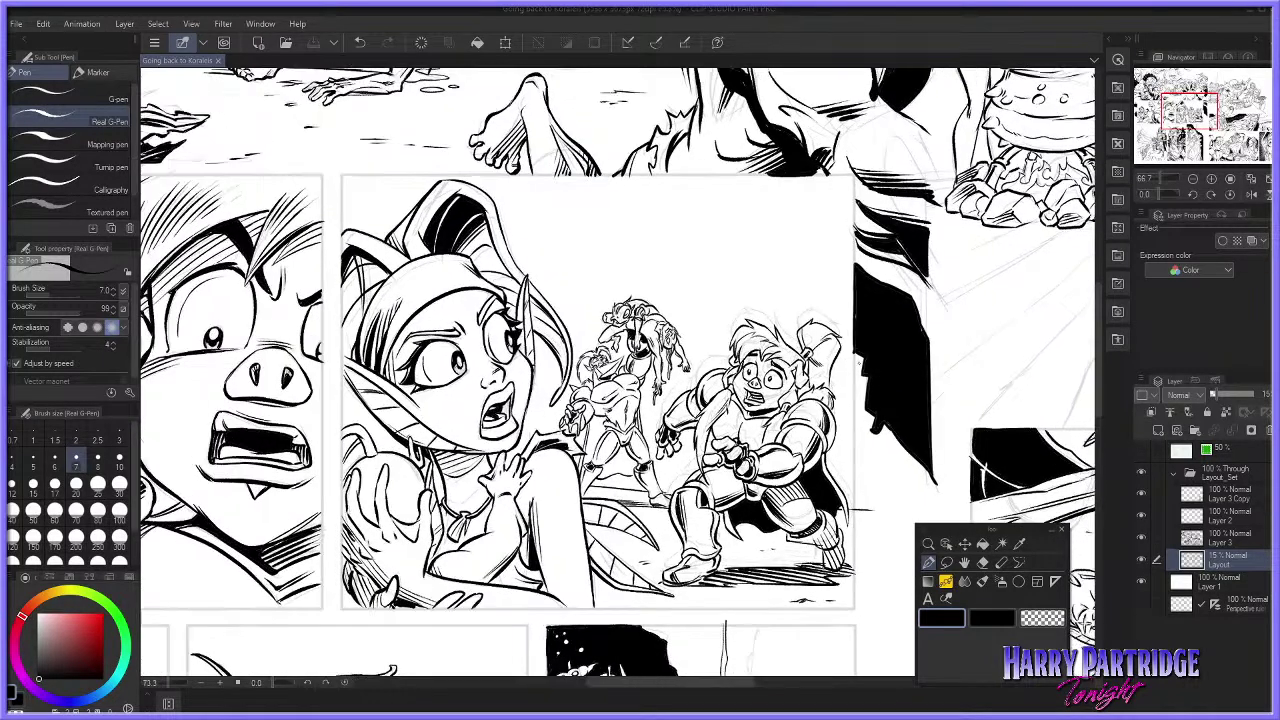
{"action": "scroll", "coordinate": [750, 375], "scroll_direction": "down", "scroll_amount": 1}
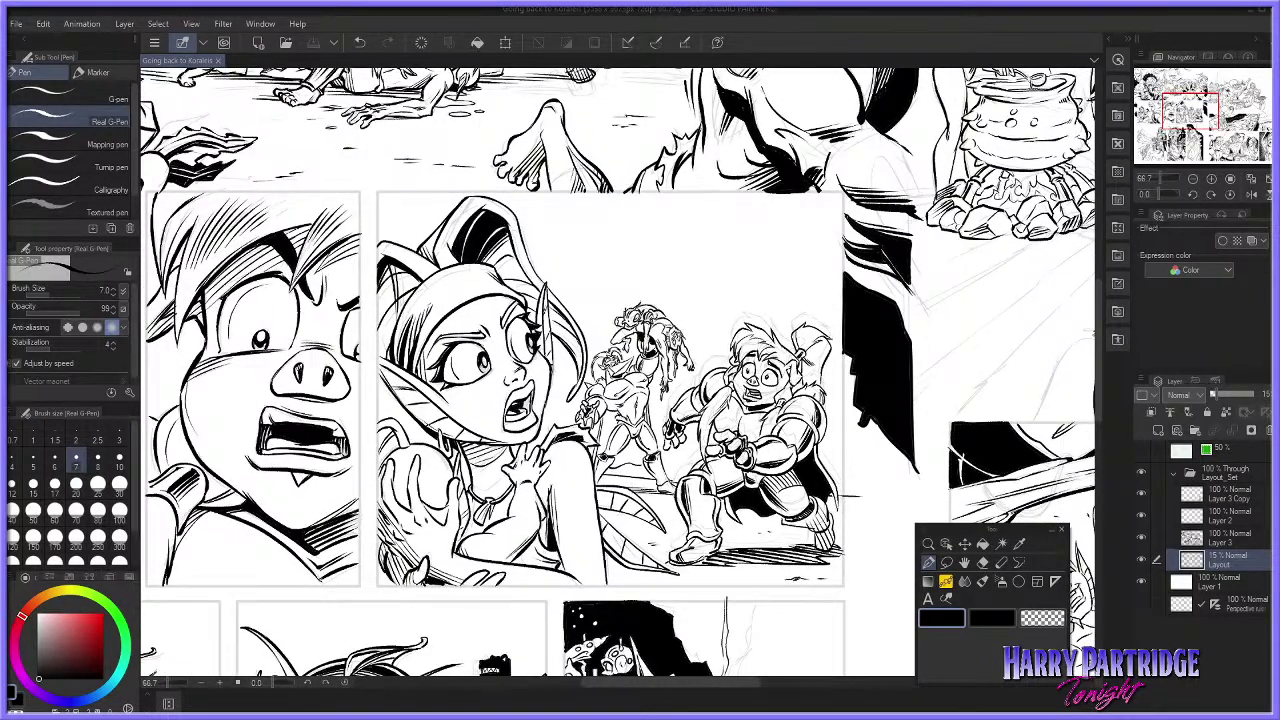
{"action": "scroll", "coordinate": [679, 344], "scroll_direction": "up", "scroll_amount": 3}
{"action": "scroll", "coordinate": [632, 380], "scroll_direction": "down", "scroll_amount": 2}
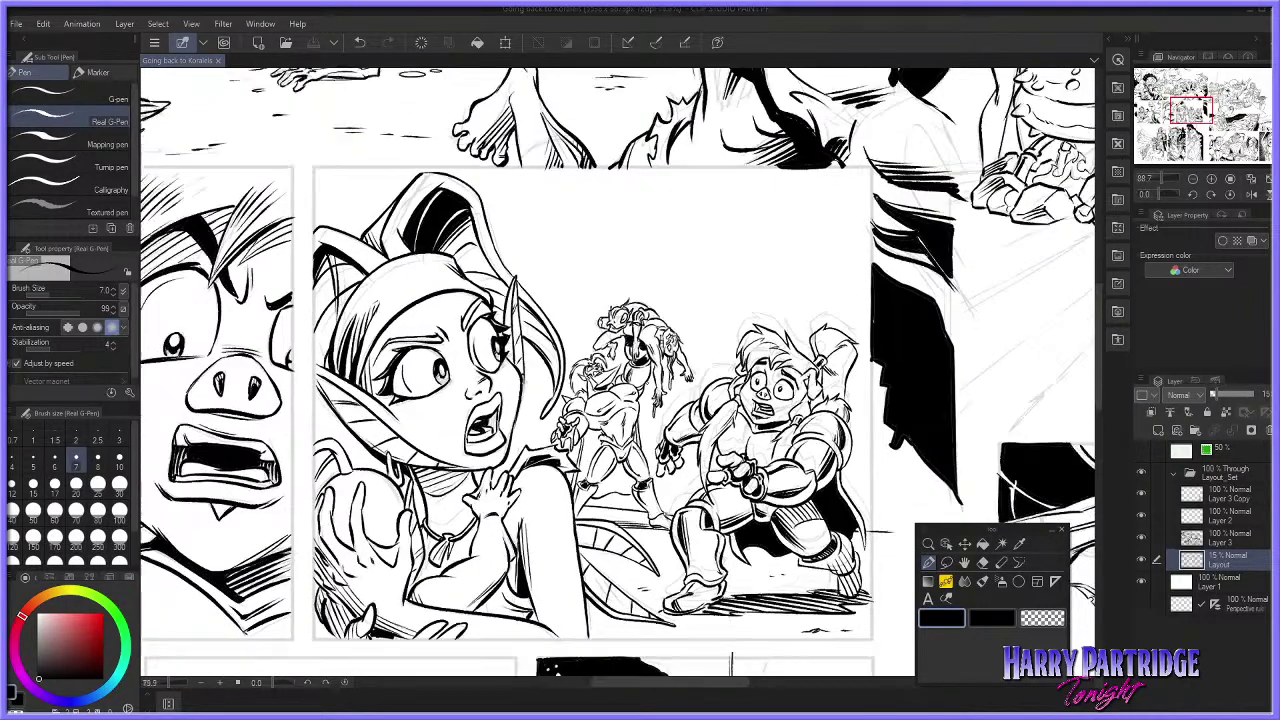
{"action": "left_click_drag", "start_coordinate": [745, 682], "coordinate": [673, 675]}
Step: Review the bottom row of the first page, covering the torch procession, the shouting commander and the cliff-top house
{"action": "scroll", "coordinate": [785, 673], "scroll_direction": "down", "scroll_amount": 5}
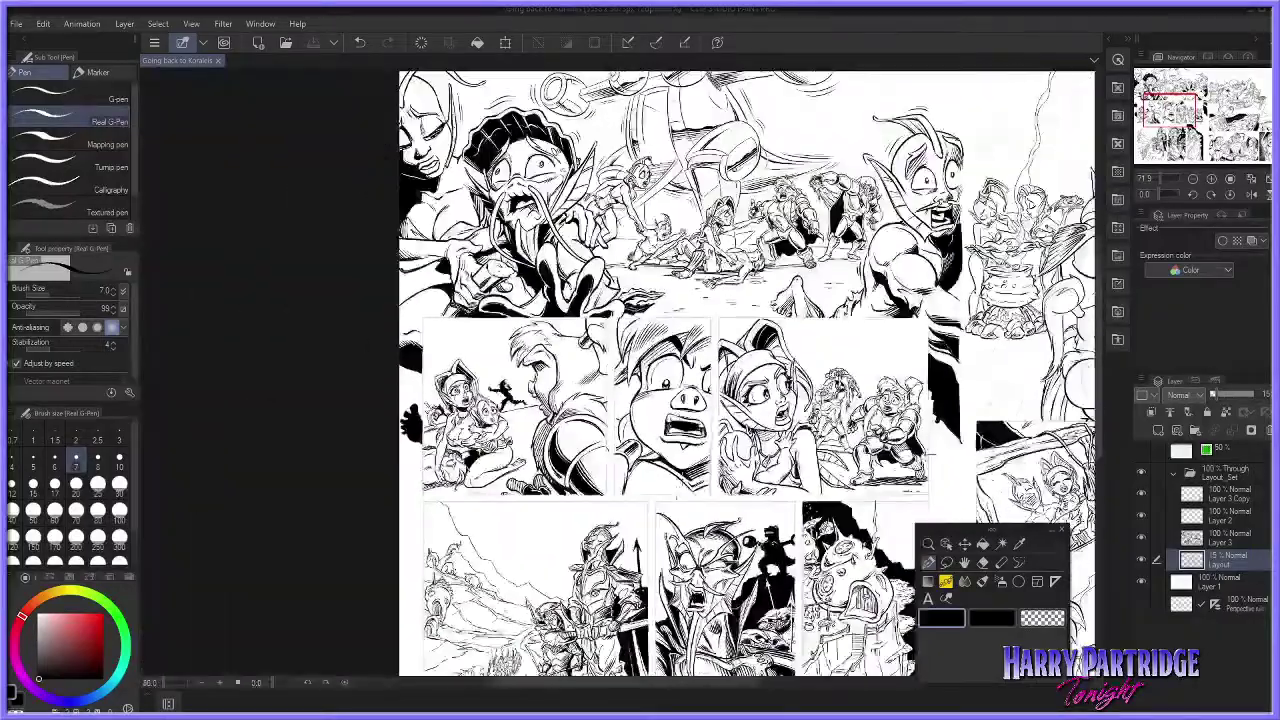
{"action": "scroll", "coordinate": [706, 622], "scroll_direction": "up", "scroll_amount": 2}
{"action": "scroll", "coordinate": [706, 622], "scroll_direction": "up", "scroll_amount": 3}
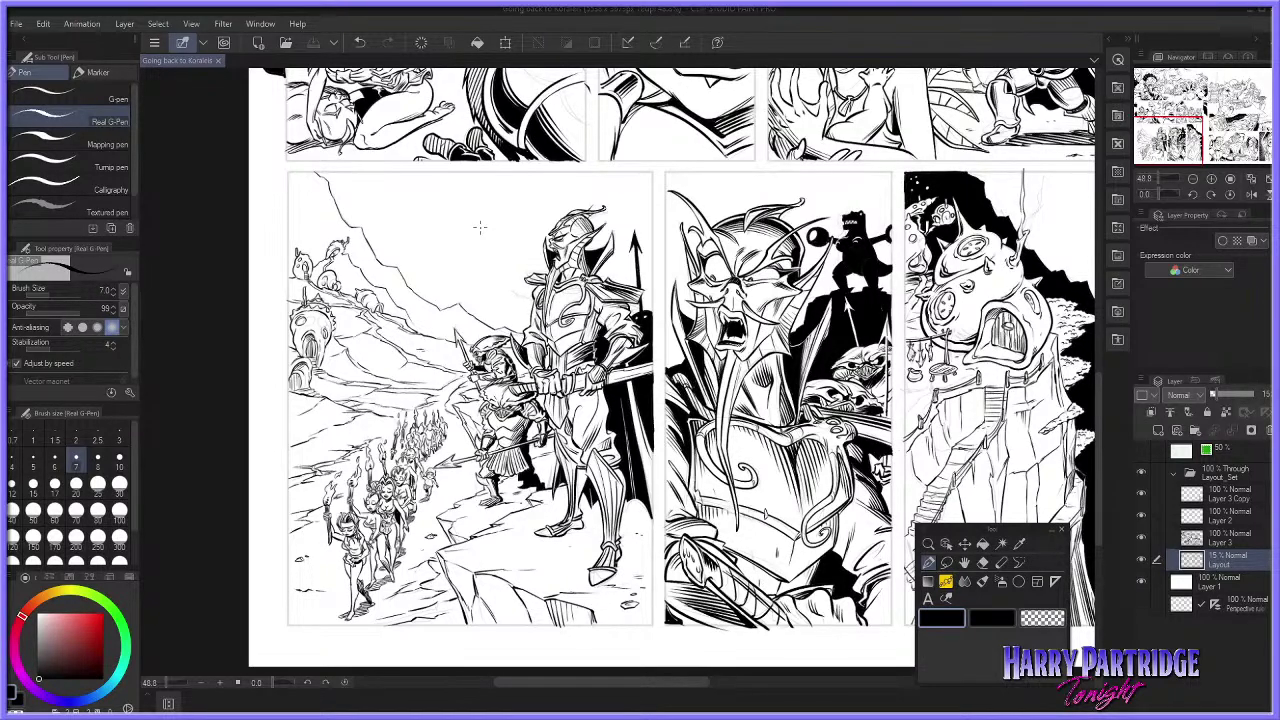
{"action": "scroll", "coordinate": [490, 366], "scroll_direction": "up", "scroll_amount": 2}
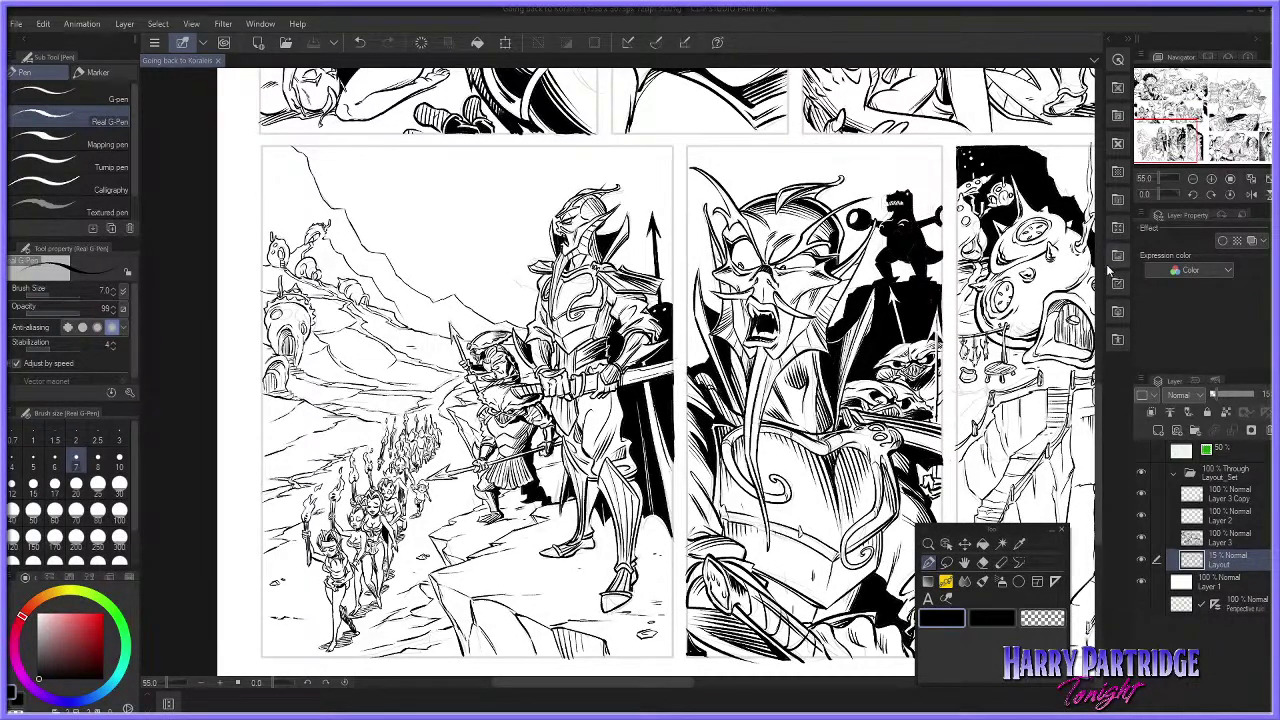
{"action": "scroll", "coordinate": [313, 630], "scroll_direction": "up", "scroll_amount": 1}
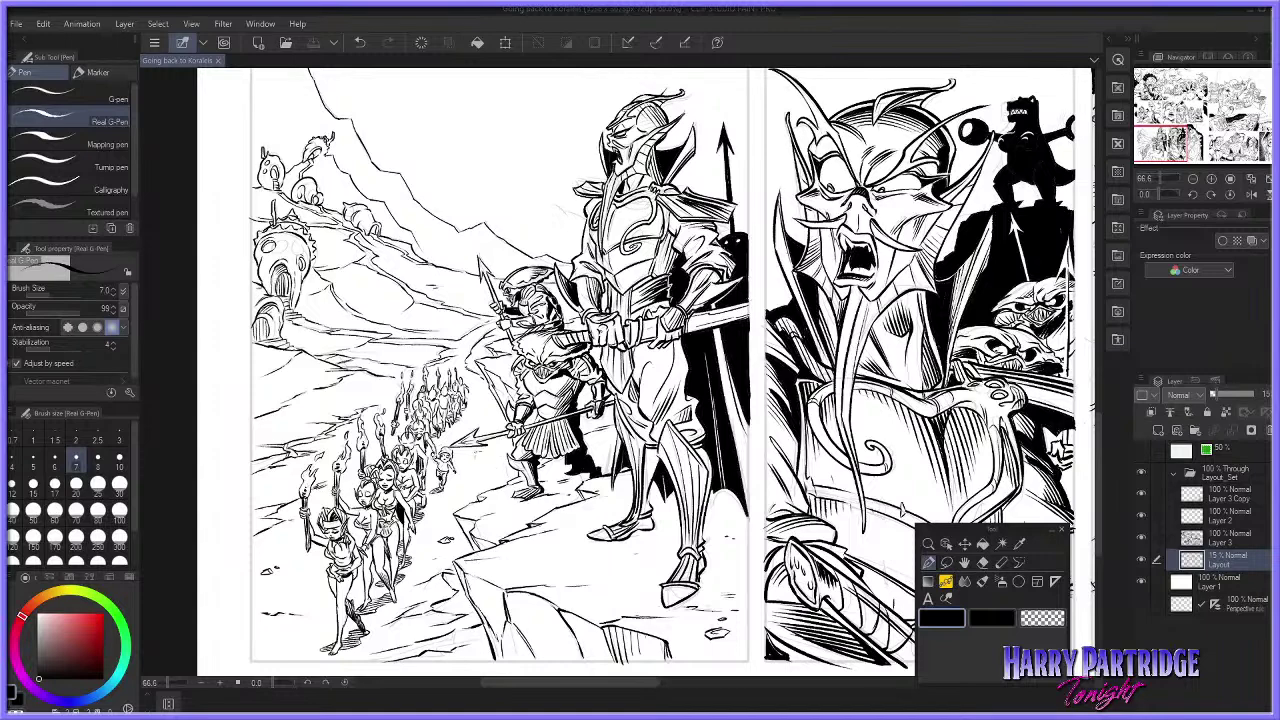
{"action": "scroll", "coordinate": [432, 436], "scroll_direction": "down", "scroll_amount": 1}
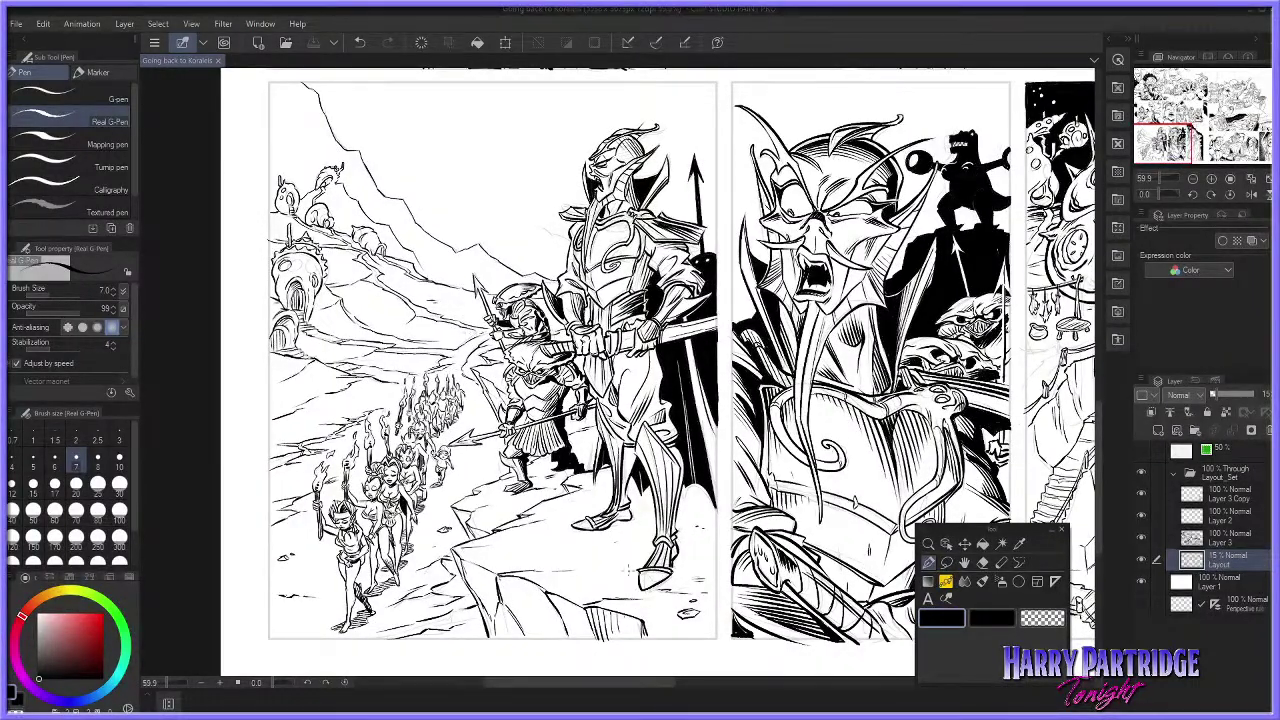
{"action": "left_click_drag", "start_coordinate": [620, 687], "coordinate": [691, 687]}
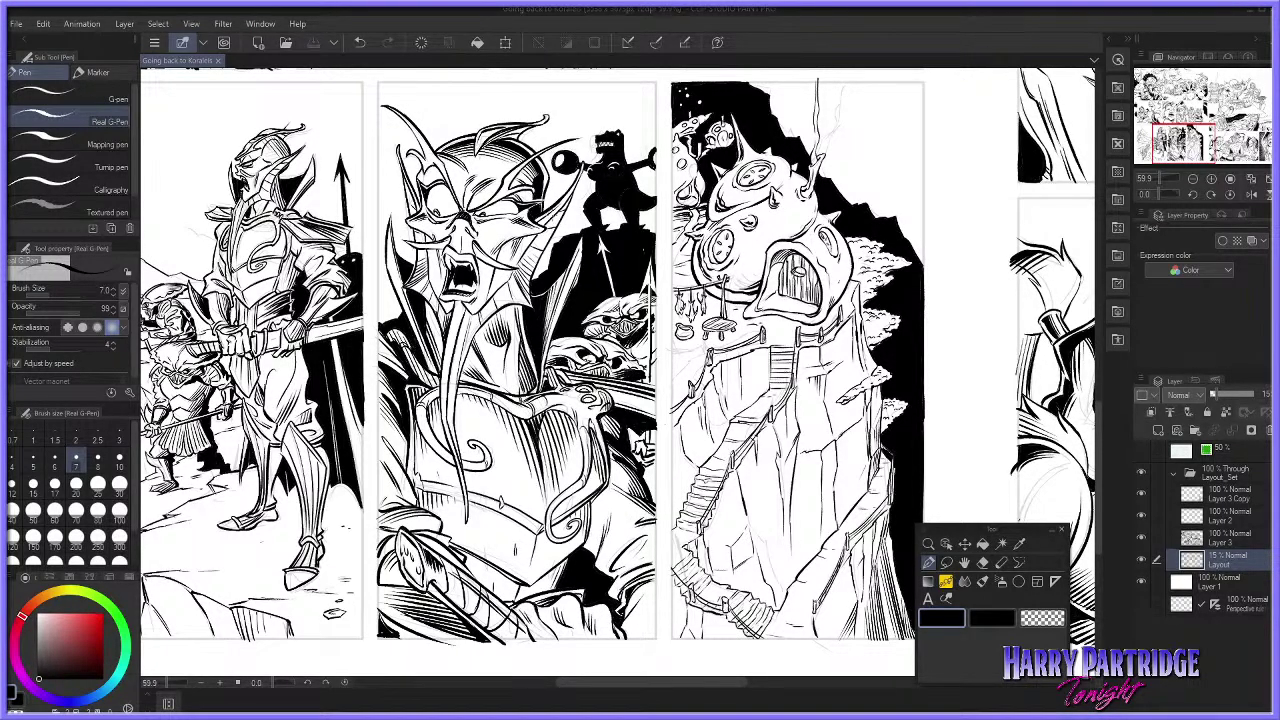
{"action": "left_click_drag", "start_coordinate": [734, 687], "coordinate": [806, 687]}
{"action": "scroll", "coordinate": [412, 122], "scroll_direction": "up", "scroll_amount": 3}
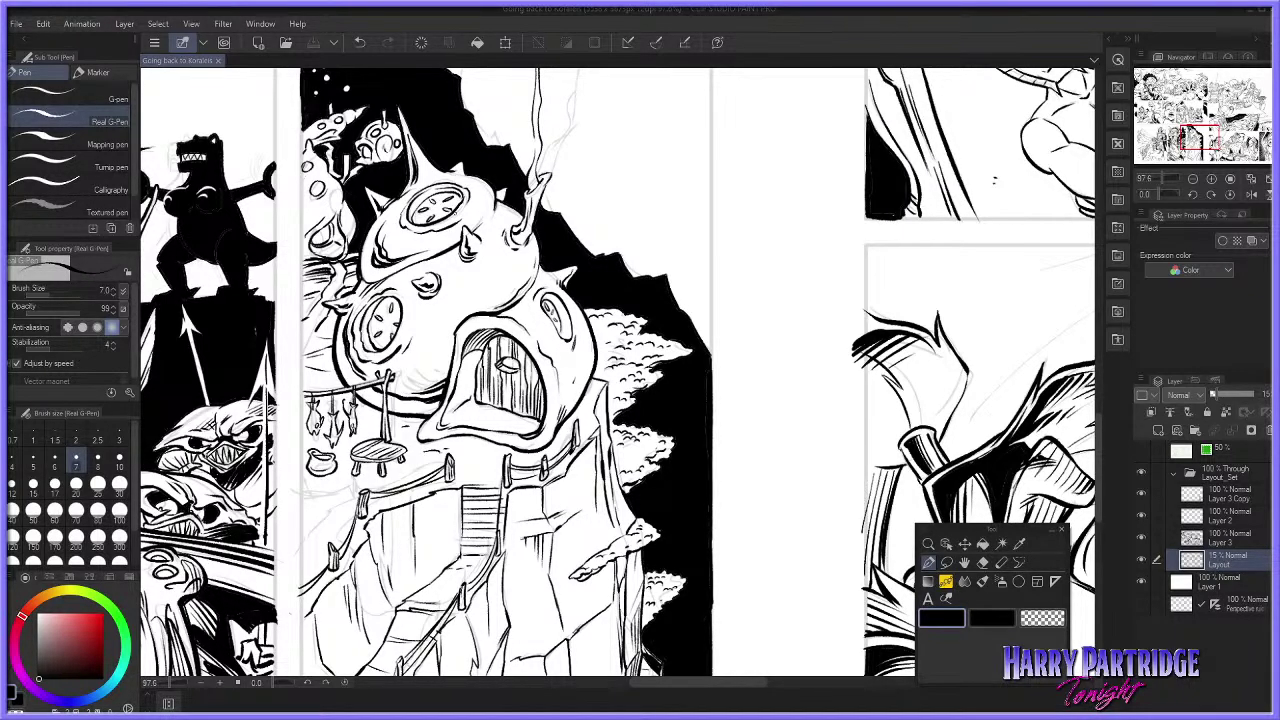
{"action": "scroll", "coordinate": [500, 231], "scroll_direction": "down", "scroll_amount": 3}
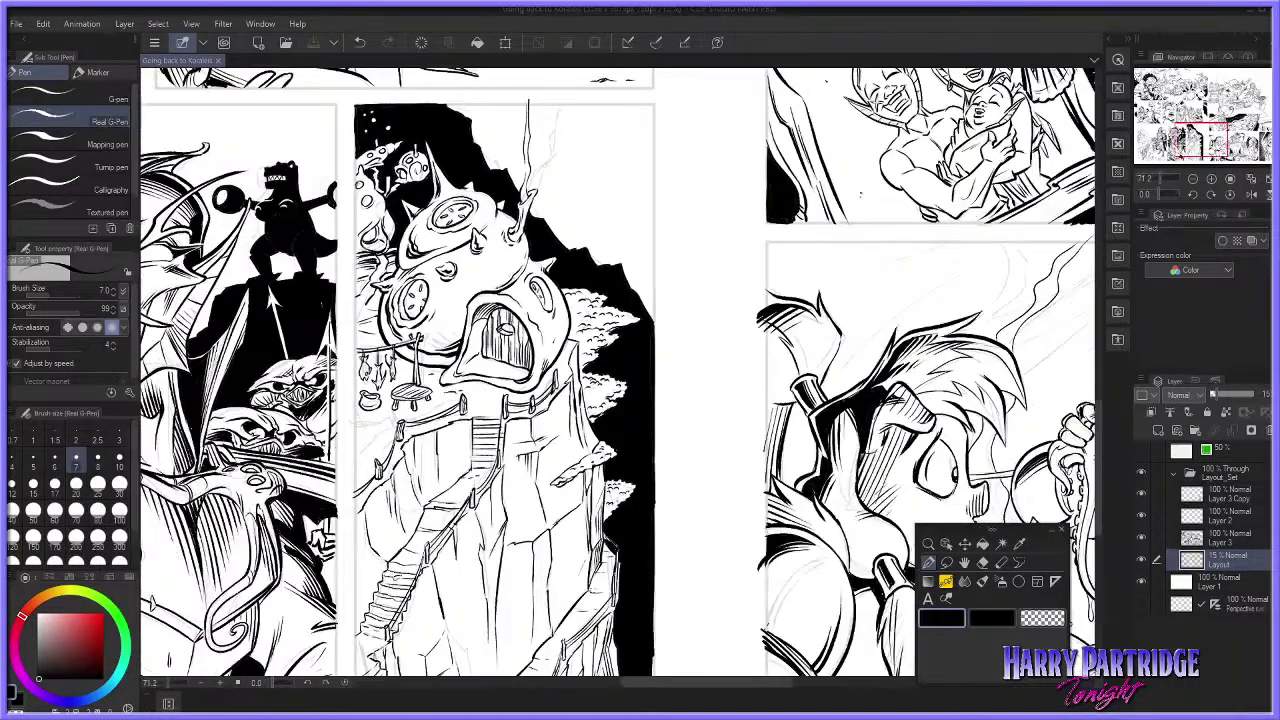
Step: Review the second page's panels, comparing the finished hammock, dinner and close-up inks with the unfinished banquet background
{"action": "scroll", "coordinate": [780, 353], "scroll_direction": "down", "scroll_amount": 3}
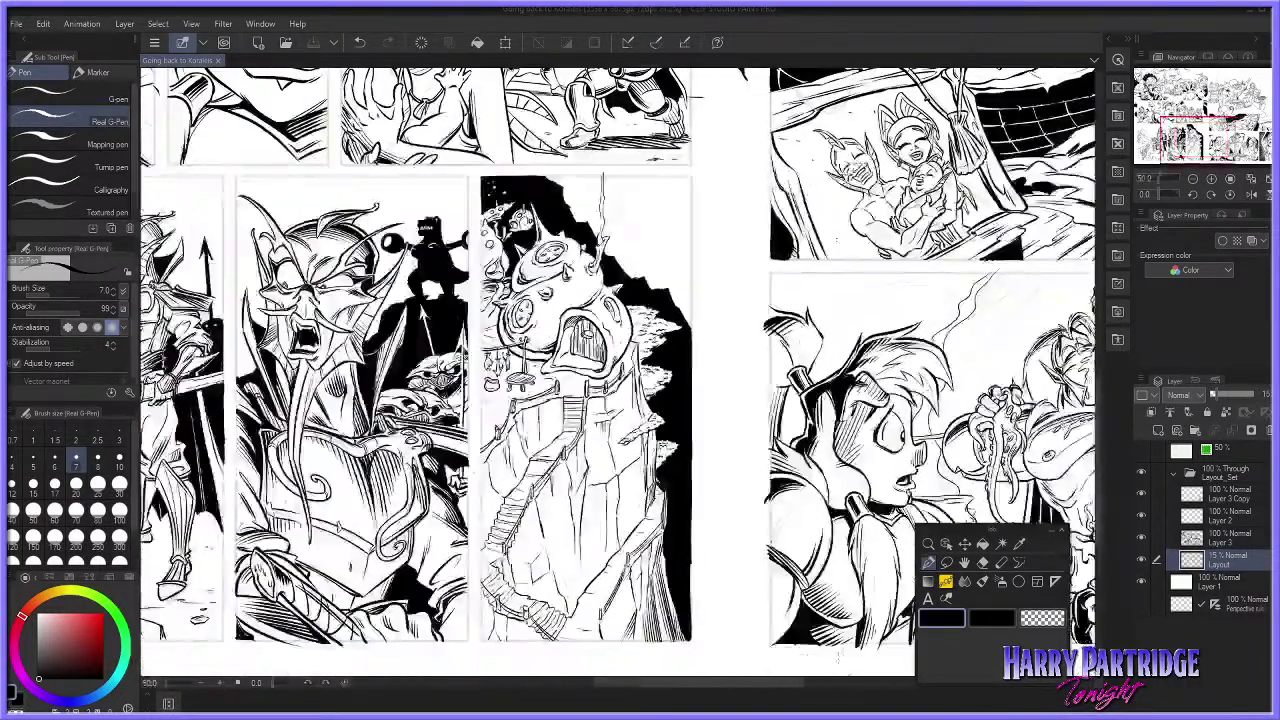
{"action": "left_click_drag", "start_coordinate": [794, 683], "coordinate": [925, 678]}
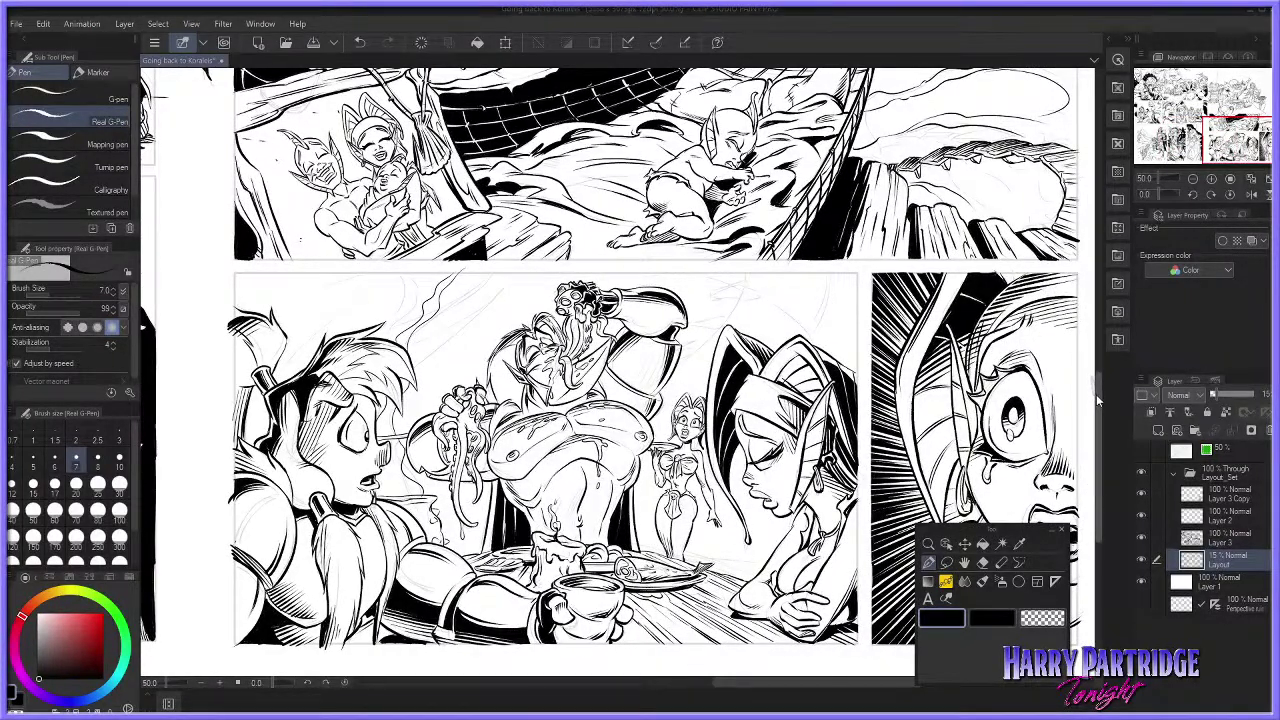
{"action": "left_click_drag", "start_coordinate": [1096, 394], "coordinate": [1096, 236]}
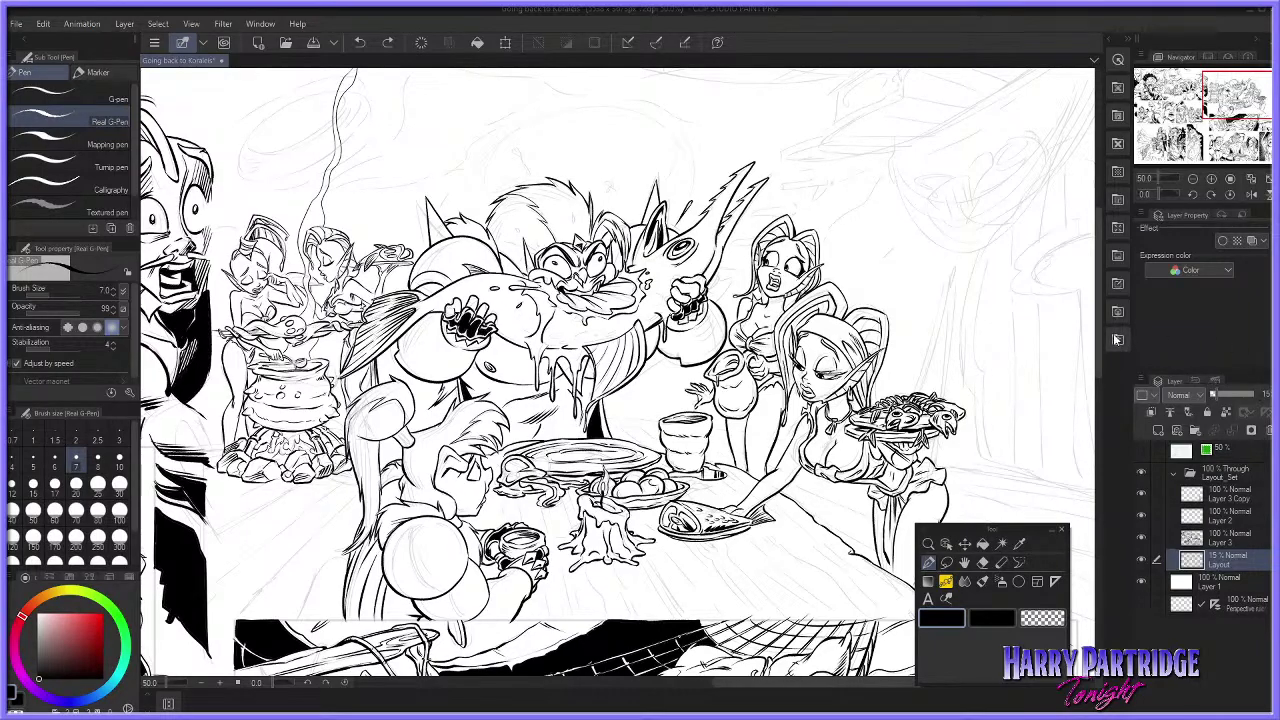
{"action": "left_click_drag", "start_coordinate": [1101, 339], "coordinate": [1103, 445]}
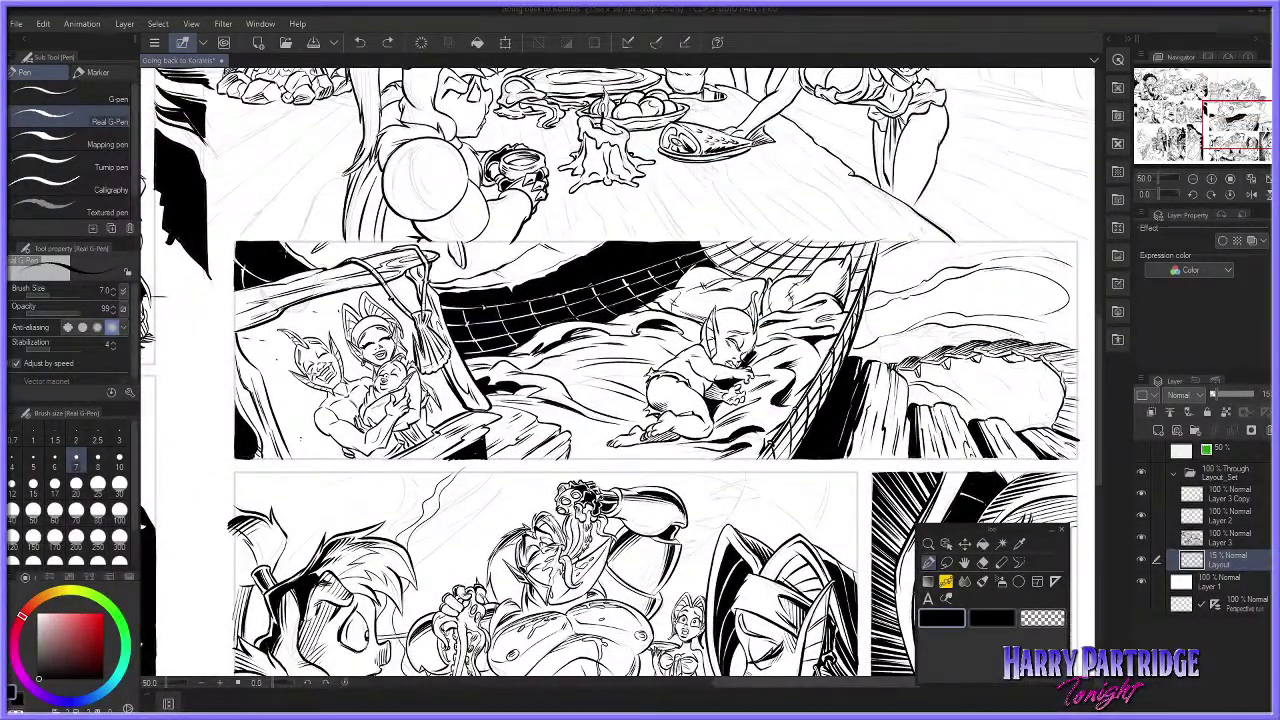
{"action": "left_click_drag", "start_coordinate": [1098, 328], "coordinate": [1096, 399]}
{"action": "left_click_drag", "start_coordinate": [749, 688], "coordinate": [758, 688]}
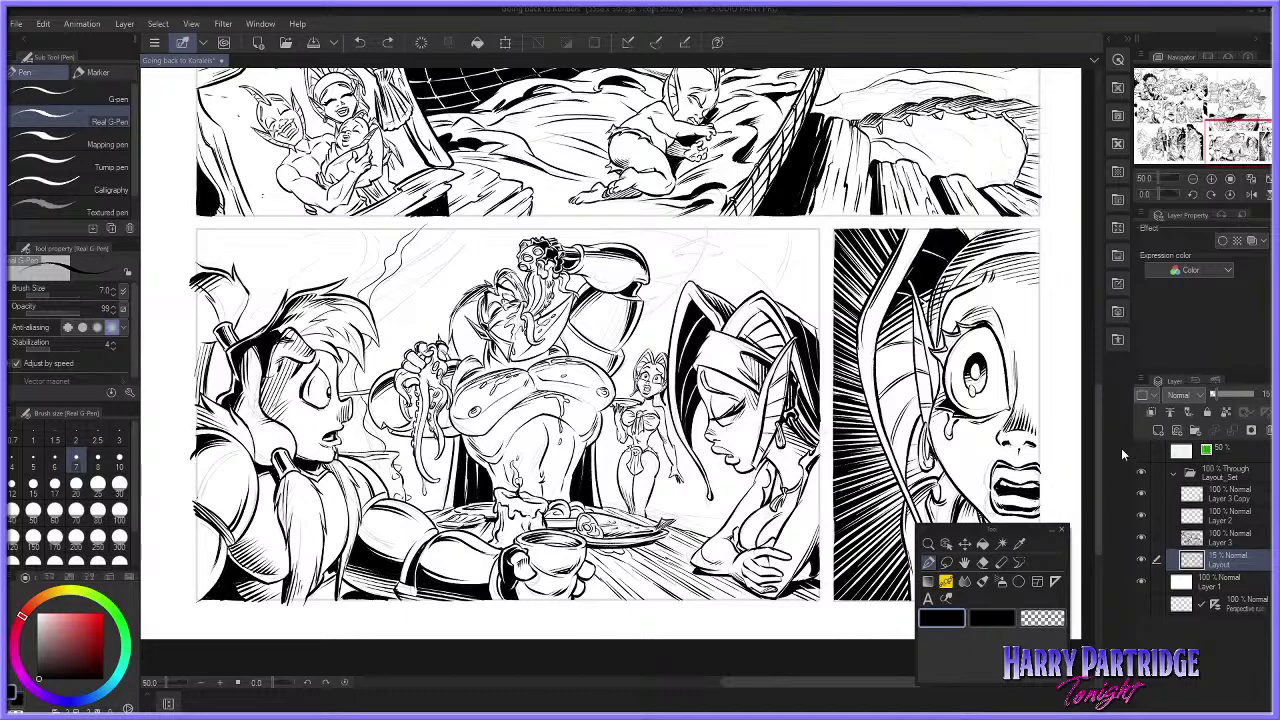
{"action": "scroll", "coordinate": [1097, 436], "scroll_direction": "up", "scroll_amount": 1}
{"action": "left_click_drag", "start_coordinate": [1097, 432], "coordinate": [1057, 259]}
{"action": "scroll", "coordinate": [1058, 264], "scroll_direction": "up", "scroll_amount": 1}
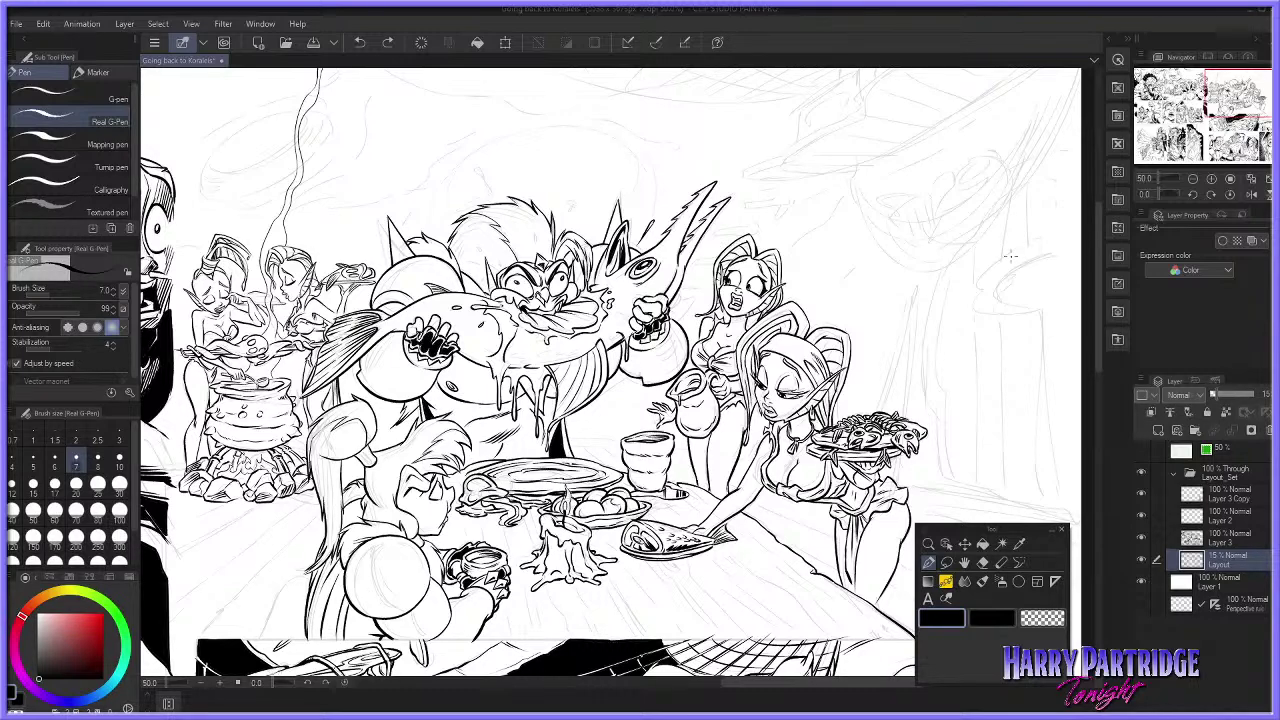
Step: Prepare to ink the banquet panel's upper background on Layer 2 with the Real G-Pen at brush size 5
{"action": "left_click", "coordinate": [1212, 538]}
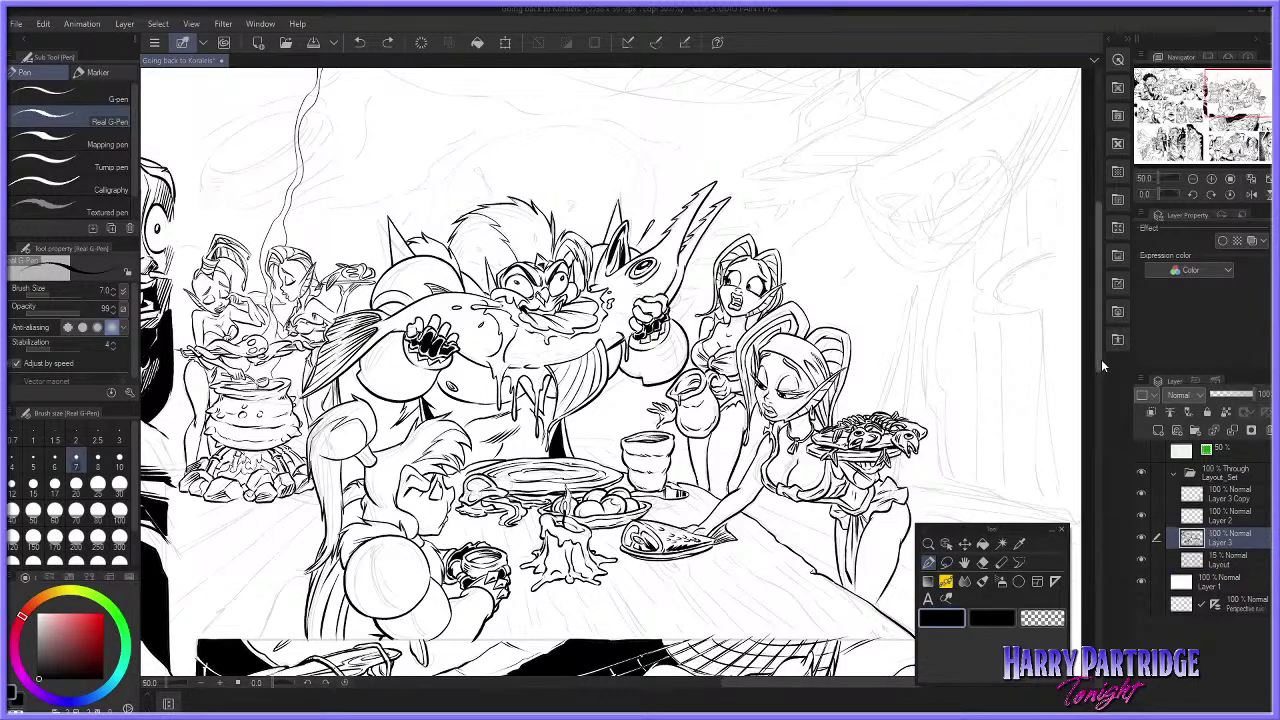
{"action": "scroll", "coordinate": [1097, 362], "scroll_direction": "down", "scroll_amount": 2}
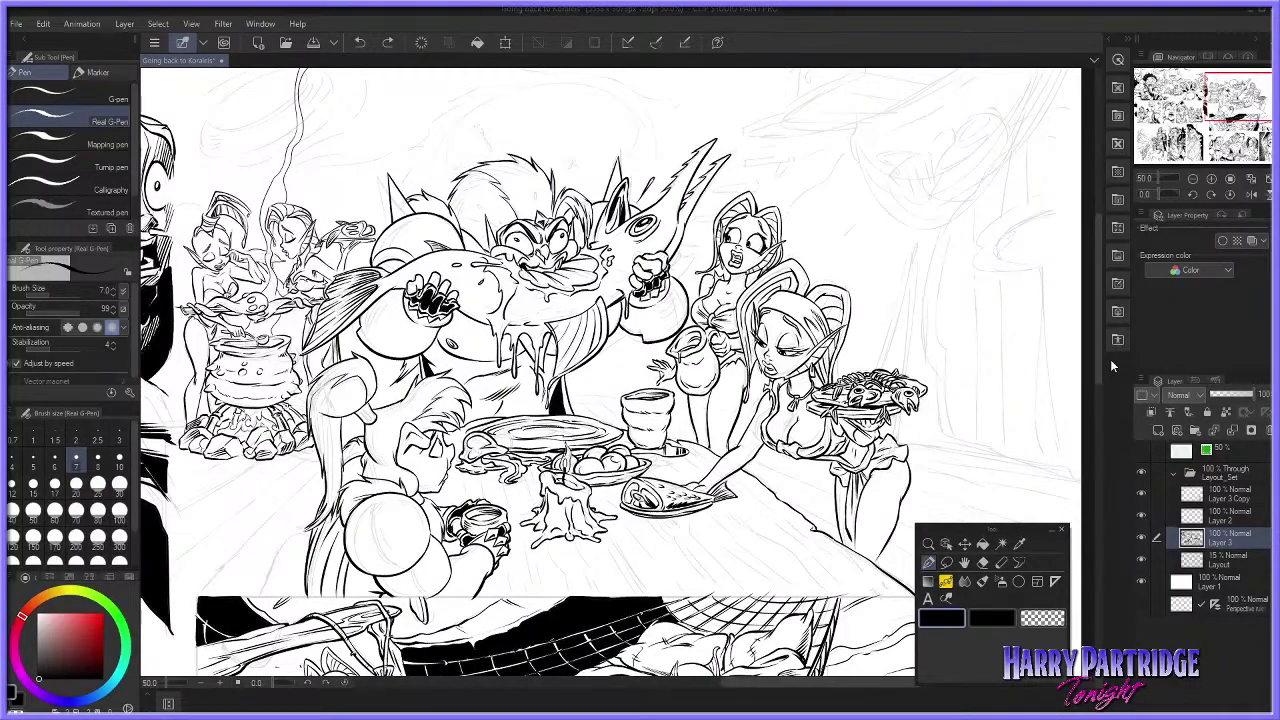
{"action": "scroll", "coordinate": [754, 297], "scroll_direction": "down", "scroll_amount": 3}
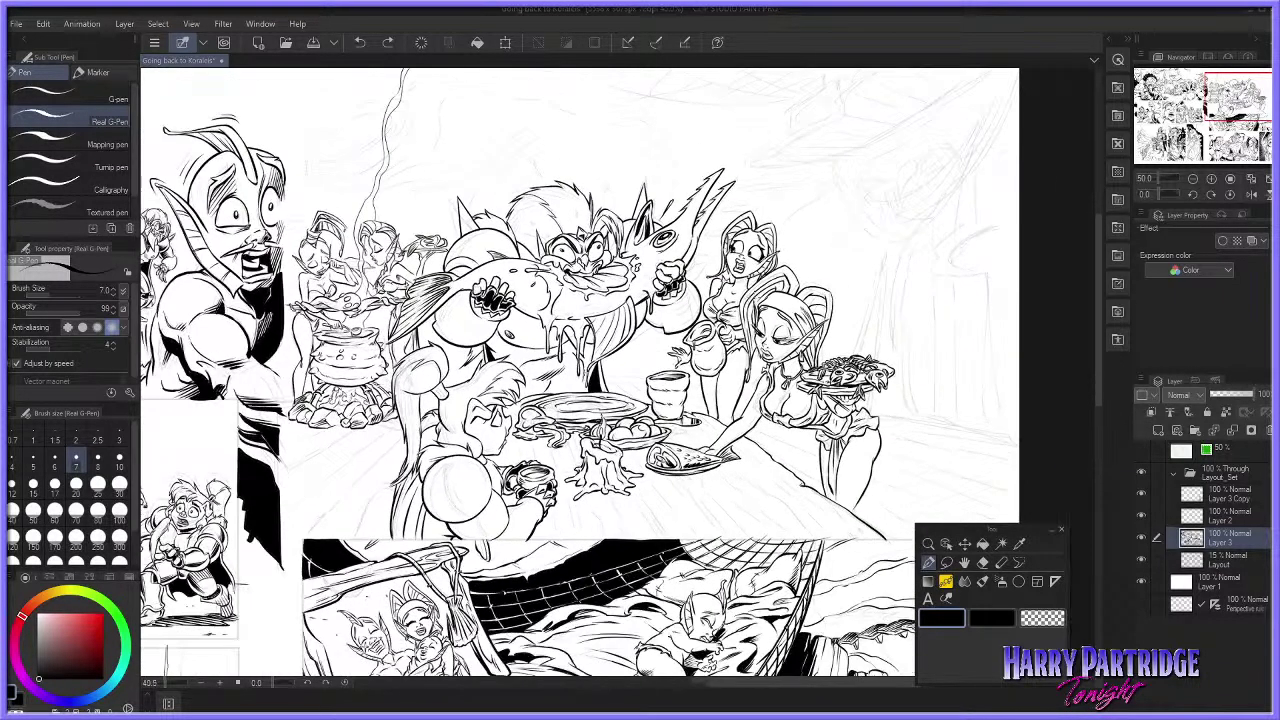
{"action": "scroll", "coordinate": [1018, 87], "scroll_direction": "up", "scroll_amount": 2}
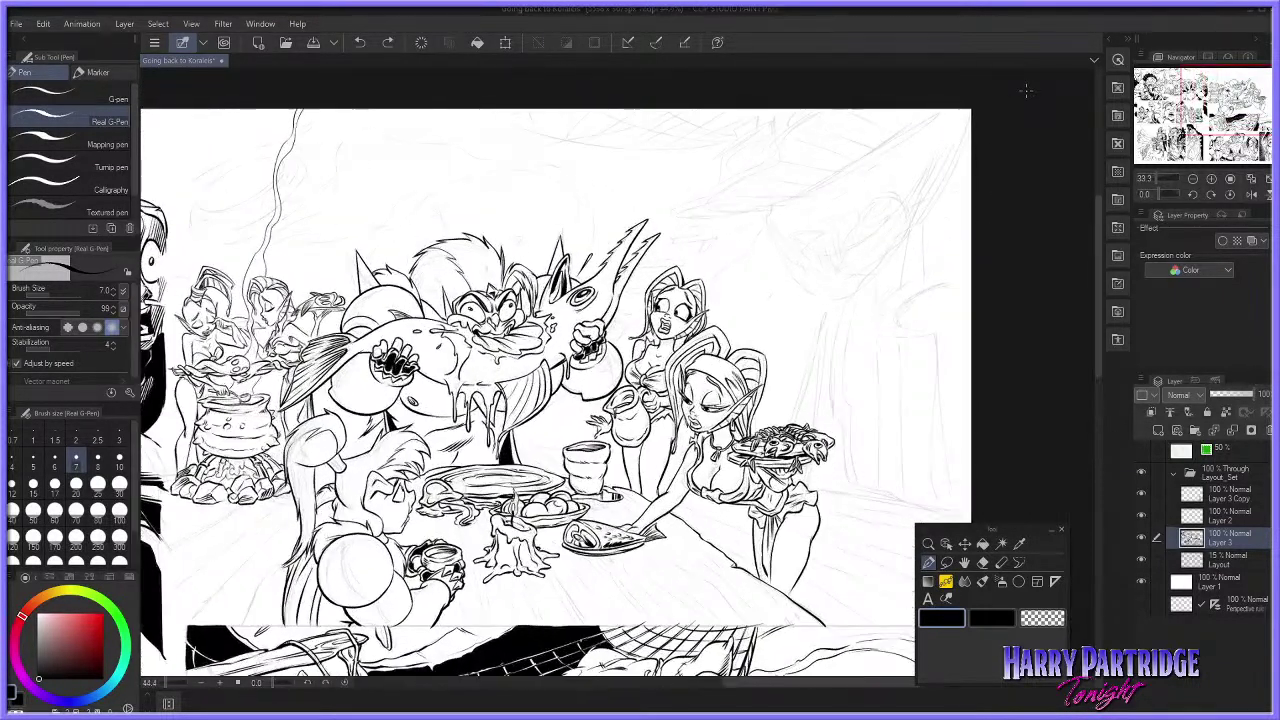
{"action": "scroll", "coordinate": [1006, 187], "scroll_direction": "up", "scroll_amount": 3}
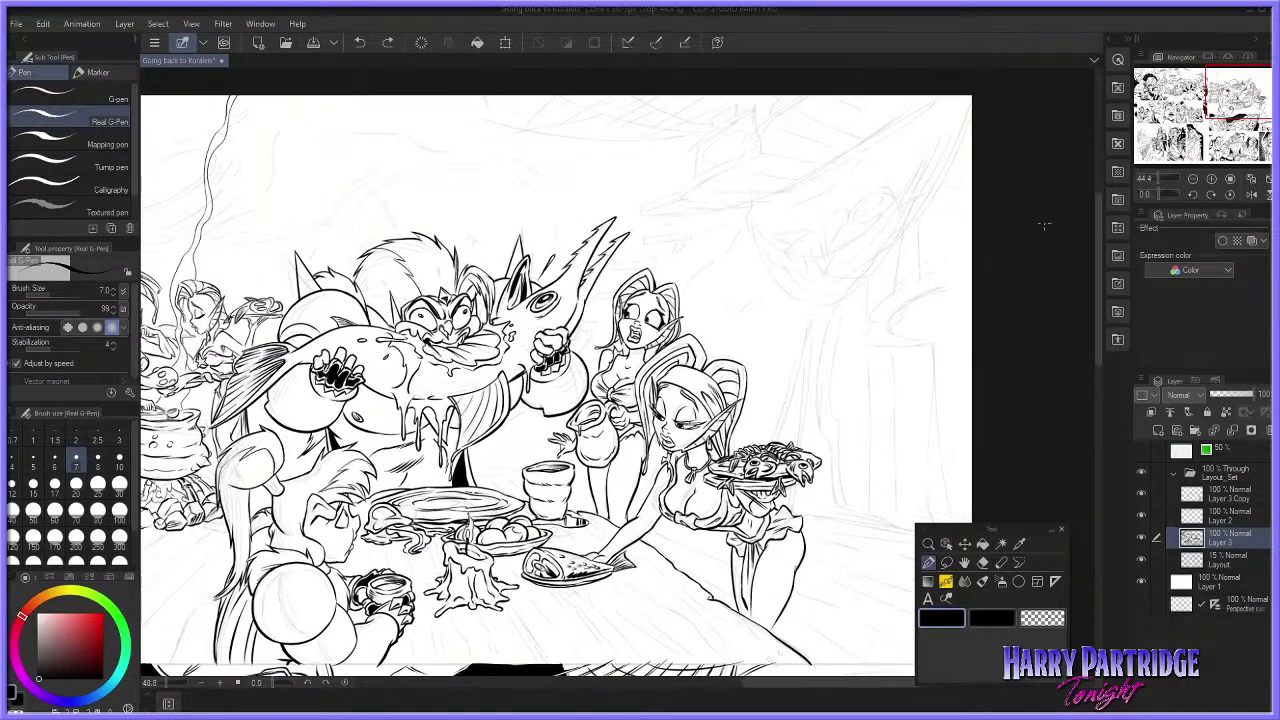
{"action": "scroll", "coordinate": [1098, 263], "scroll_direction": "up", "scroll_amount": 3}
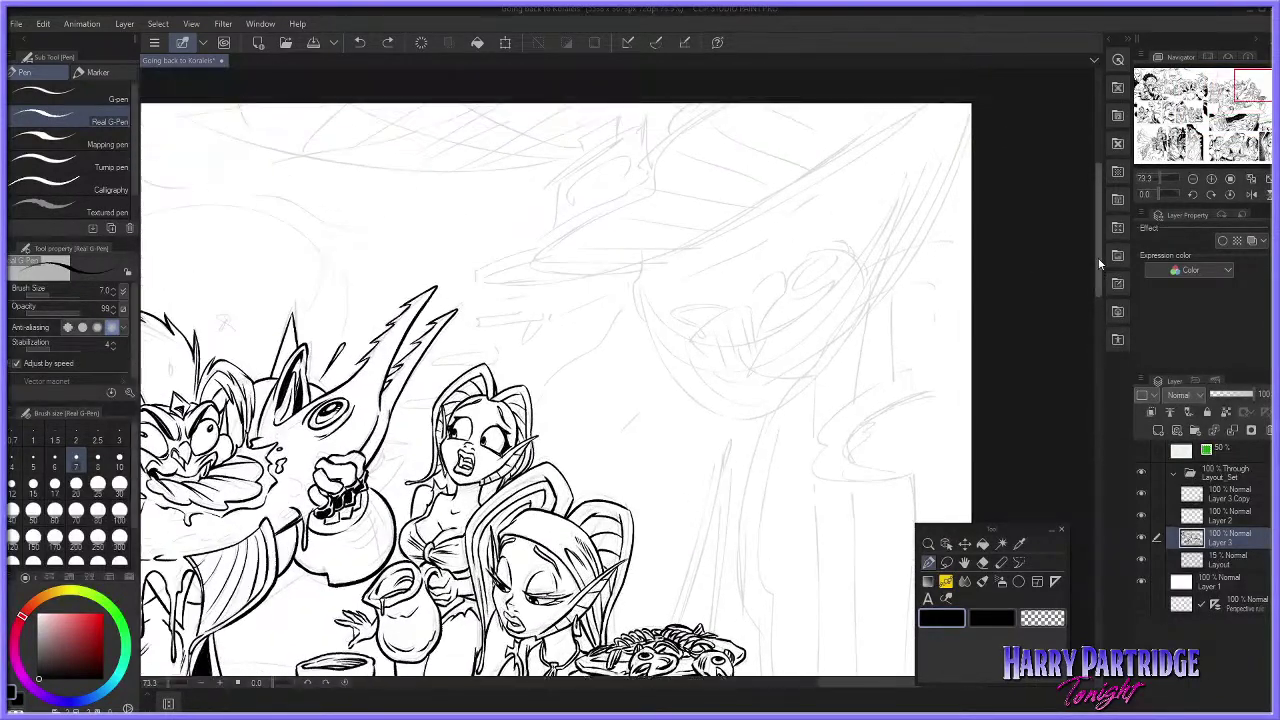
{"action": "left_click", "coordinate": [33, 460]}
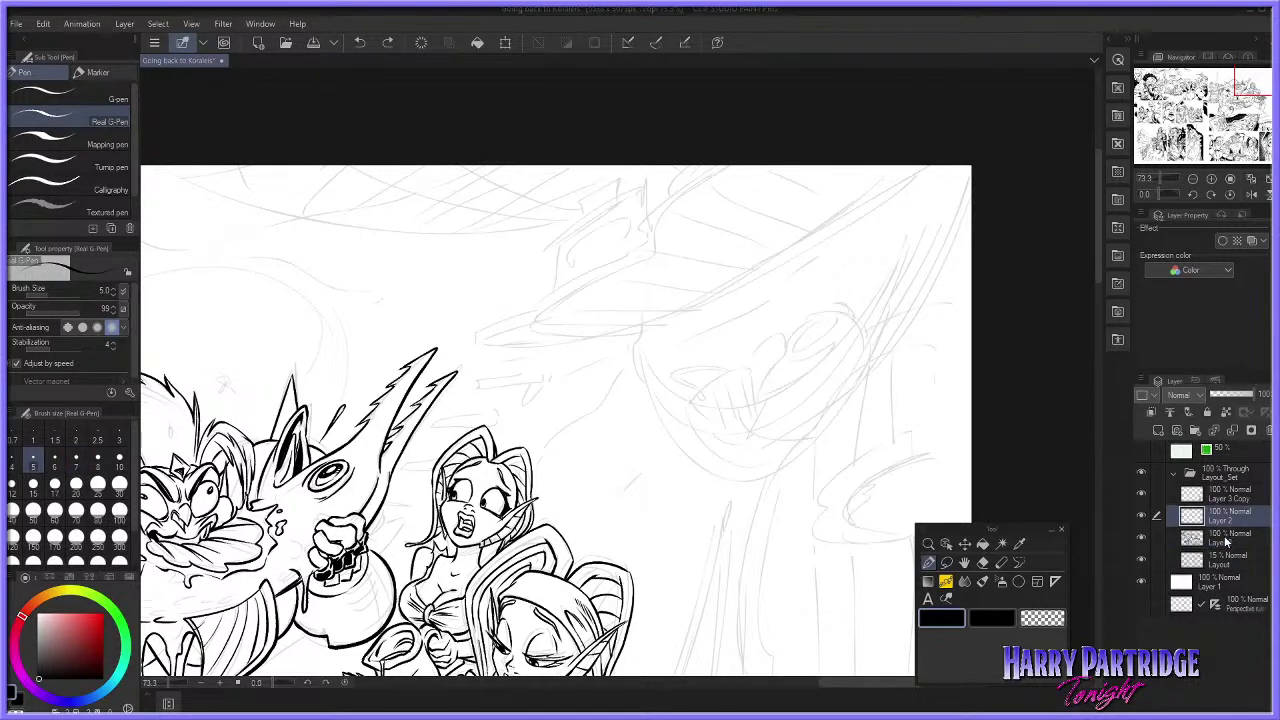
{"action": "mouse_move", "coordinate": [745, 398]}
{"action": "left_mouse_down"}
{"action": "mouse_move", "coordinate": [668, 482]}
{"action": "mouse_move", "coordinate": [622, 632]}
{"action": "left_mouse_up"}
{"action": "key", "text": "ctrl+z"}
{"action": "left_click", "coordinate": [1172, 520]}
{"action": "scroll", "coordinate": [313, 160], "scroll_direction": "down", "scroll_amount": 4}
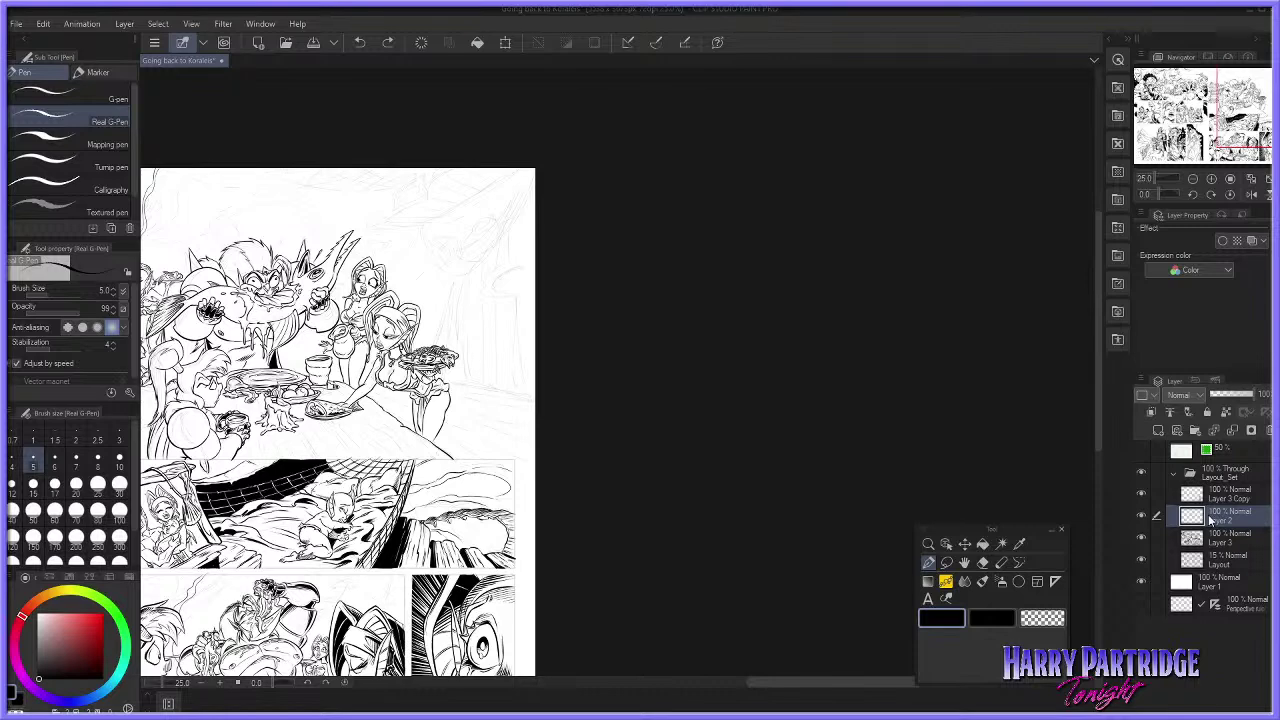
{"action": "right_click", "coordinate": [1212, 520]}
{"action": "left_click", "coordinate": [1188, 425]}
{"action": "scroll", "coordinate": [414, 129], "scroll_direction": "up", "scroll_amount": 3}
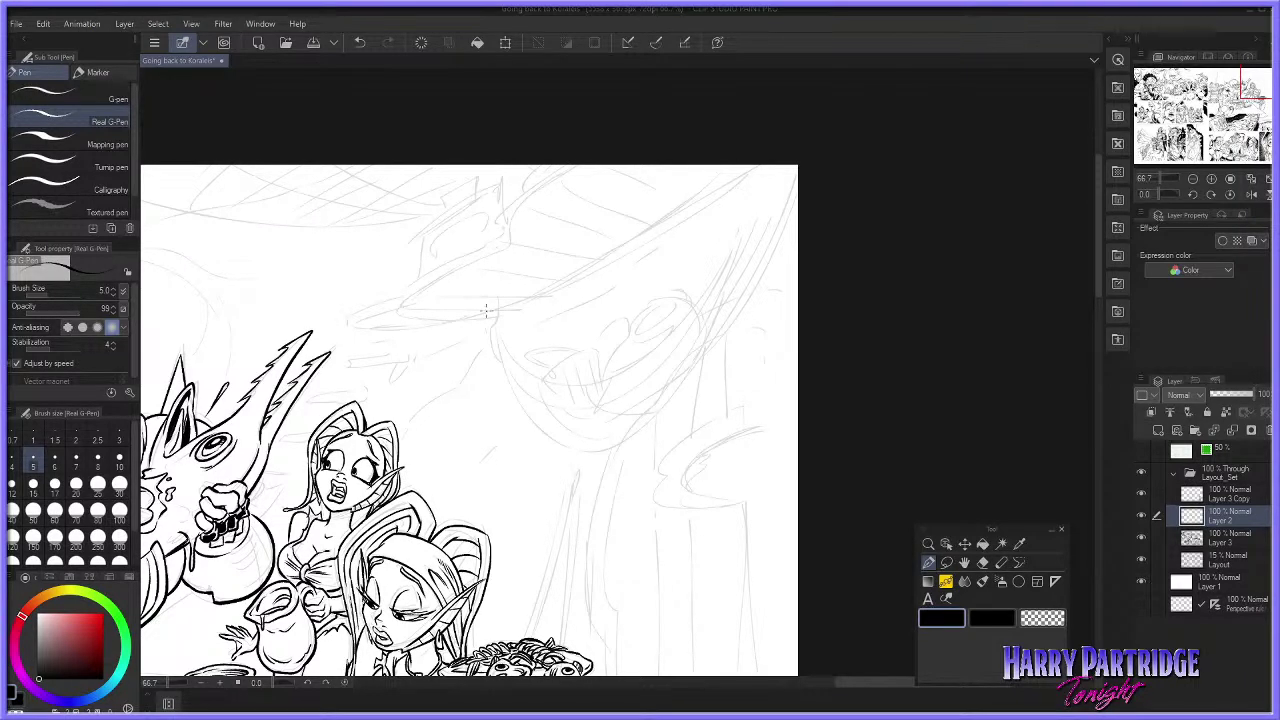
Step: Ink the long curved lower edge of the overhead wooden platform and the curve of its upper scallop
{"action": "key", "text": "ctrl+z"}
{"action": "mouse_move", "coordinate": [449, 319]}
{"action": "left_mouse_down"}
{"action": "mouse_move", "coordinate": [515, 298]}
{"action": "mouse_move", "coordinate": [483, 316]}
{"action": "mouse_move", "coordinate": [762, 166]}
{"action": "left_mouse_up"}
{"action": "mouse_move", "coordinate": [509, 242]}
{"action": "left_mouse_down"}
{"action": "mouse_move", "coordinate": [522, 202]}
{"action": "mouse_move", "coordinate": [576, 164]}
{"action": "left_mouse_up"}
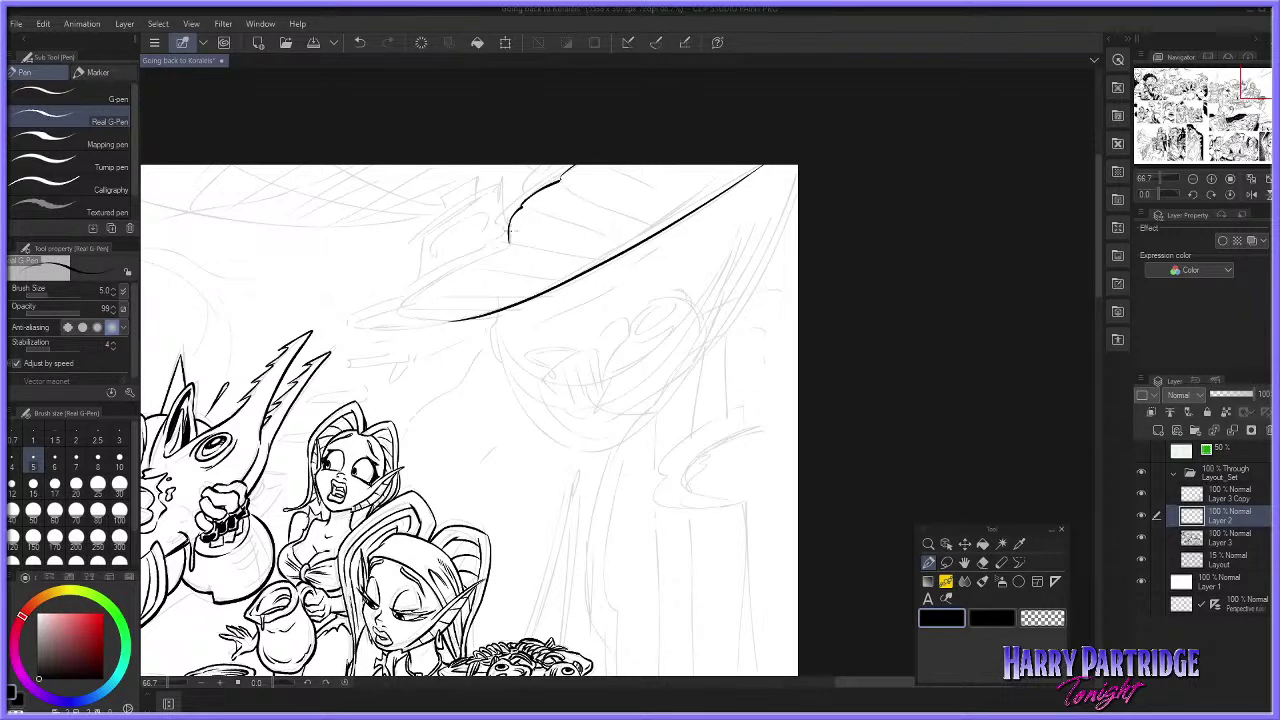
{"action": "mouse_move", "coordinate": [509, 243]}
{"action": "left_mouse_down"}
{"action": "mouse_move", "coordinate": [426, 295]}
{"action": "mouse_move", "coordinate": [454, 296]}
{"action": "mouse_move", "coordinate": [448, 325]}
{"action": "mouse_move", "coordinate": [402, 313]}
{"action": "mouse_move", "coordinate": [474, 262]}
{"action": "left_mouse_up"}
{"action": "key", "text": "ctrl+z"}
{"action": "key", "text": "ctrl+z"}
Step: Ink the platform's scalloped front edge out to its pointed tip, doubling the line to give it thickness
{"action": "mouse_move", "coordinate": [401, 313]}
{"action": "left_mouse_down"}
{"action": "mouse_move", "coordinate": [459, 321]}
{"action": "mouse_move", "coordinate": [398, 308]}
{"action": "mouse_move", "coordinate": [507, 240]}
{"action": "mouse_move", "coordinate": [528, 196]}
{"action": "left_mouse_up"}
{"action": "key", "text": "ctrl+z"}
{"action": "key", "text": "ctrl+z"}
{"action": "key", "text": "ctrl+z"}
{"action": "key", "text": "ctrl+z"}
{"action": "key", "text": "ctrl+z"}
{"action": "key", "text": "ctrl+z"}
{"action": "key", "text": "ctrl+z"}
{"action": "mouse_move", "coordinate": [508, 242]}
{"action": "left_mouse_down"}
{"action": "mouse_move", "coordinate": [518, 200]}
{"action": "mouse_move", "coordinate": [540, 182]}
{"action": "left_mouse_up"}
{"action": "left_click_drag", "start_coordinate": [538, 182], "coordinate": [568, 165]}
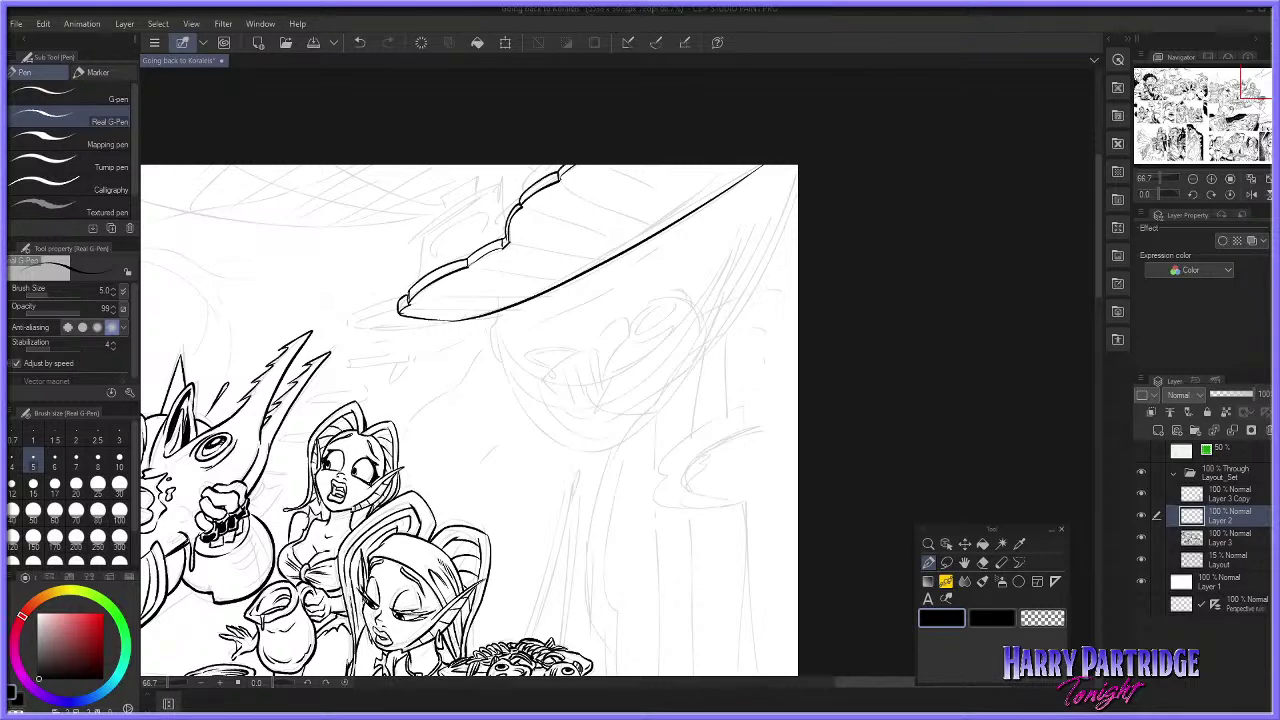
Step: Rotate the canvas to 120 degrees and ink the first plank lines near the platform's pointed tip
{"action": "mouse_move", "coordinate": [466, 272]}
{"action": "left_mouse_down"}
{"action": "mouse_move", "coordinate": [520, 268]}
{"action": "mouse_move", "coordinate": [530, 246]}
{"action": "left_mouse_up"}
{"action": "key", "text": "ctrl+z"}
{"action": "key", "text": "ctrl+z"}
{"action": "left_click_drag", "start_coordinate": [287, 682], "coordinate": [288, 682]}
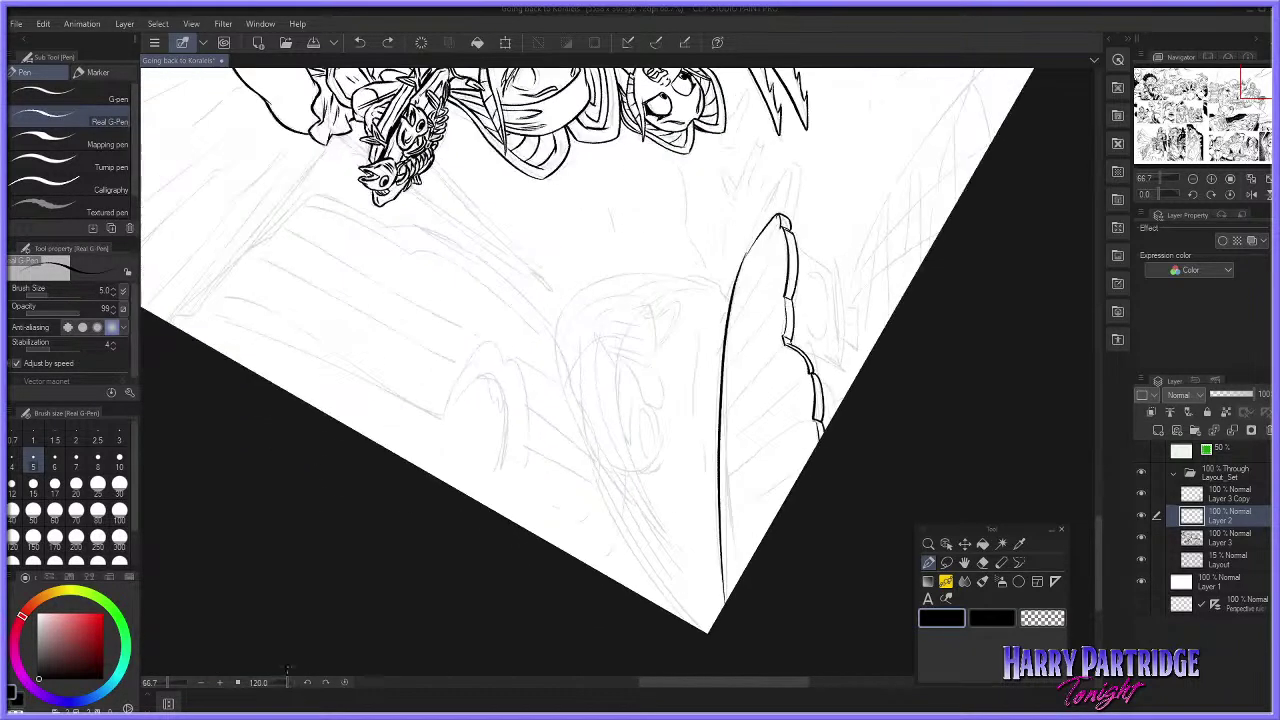
{"action": "key", "text": "ctrl+z"}
{"action": "left_click_drag", "start_coordinate": [783, 228], "coordinate": [739, 288]}
{"action": "key", "text": "ctrl+z"}
{"action": "left_click_drag", "start_coordinate": [779, 233], "coordinate": [735, 319]}
{"action": "key", "text": "ctrl+z"}
{"action": "key", "text": "ctrl+z"}
{"action": "left_click_drag", "start_coordinate": [783, 248], "coordinate": [740, 309]}
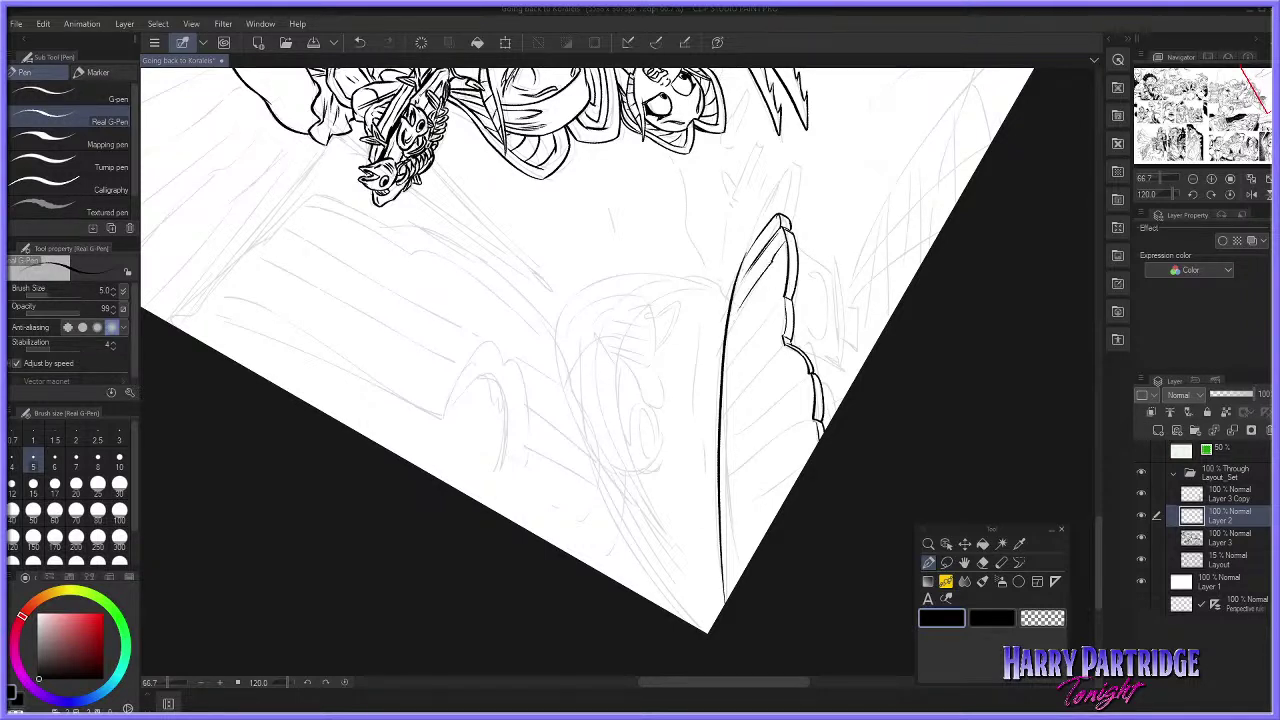
Step: Continue the plank lines across the platform's first section, between the outer scallop and the long curved edge
{"action": "left_click_drag", "start_coordinate": [781, 260], "coordinate": [743, 318]}
{"action": "key", "text": "ctrl+z"}
{"action": "left_click_drag", "start_coordinate": [783, 255], "coordinate": [735, 335]}
{"action": "mouse_move", "coordinate": [768, 281]}
{"action": "left_mouse_down"}
{"action": "mouse_move", "coordinate": [735, 358]}
{"action": "mouse_move", "coordinate": [779, 313]}
{"action": "mouse_move", "coordinate": [726, 376]}
{"action": "left_mouse_up"}
{"action": "key", "text": "ctrl+z"}
{"action": "left_click_drag", "start_coordinate": [744, 364], "coordinate": [722, 386]}
Step: Ink the plank lines across the platform's middle section, starting from the notch between the two scallops
{"action": "left_click_drag", "start_coordinate": [790, 338], "coordinate": [764, 360]}
{"action": "mouse_move", "coordinate": [784, 330]}
{"action": "left_mouse_down"}
{"action": "mouse_move", "coordinate": [774, 361]}
{"action": "mouse_move", "coordinate": [744, 392]}
{"action": "left_mouse_up"}
{"action": "left_click_drag", "start_coordinate": [746, 400], "coordinate": [720, 434]}
{"action": "left_click_drag", "start_coordinate": [812, 376], "coordinate": [768, 430]}
{"action": "mouse_move", "coordinate": [774, 428]}
{"action": "left_mouse_down"}
{"action": "mouse_move", "coordinate": [732, 484]}
{"action": "mouse_move", "coordinate": [773, 423]}
{"action": "mouse_move", "coordinate": [732, 471]}
{"action": "left_mouse_up"}
{"action": "key", "text": "ctrl+z"}
{"action": "left_click_drag", "start_coordinate": [810, 367], "coordinate": [786, 390]}
Step: Ink the remaining plank lines and grain strokes on the platform's wide end at the panel border
{"action": "left_click_drag", "start_coordinate": [1098, 531], "coordinate": [1108, 416]}
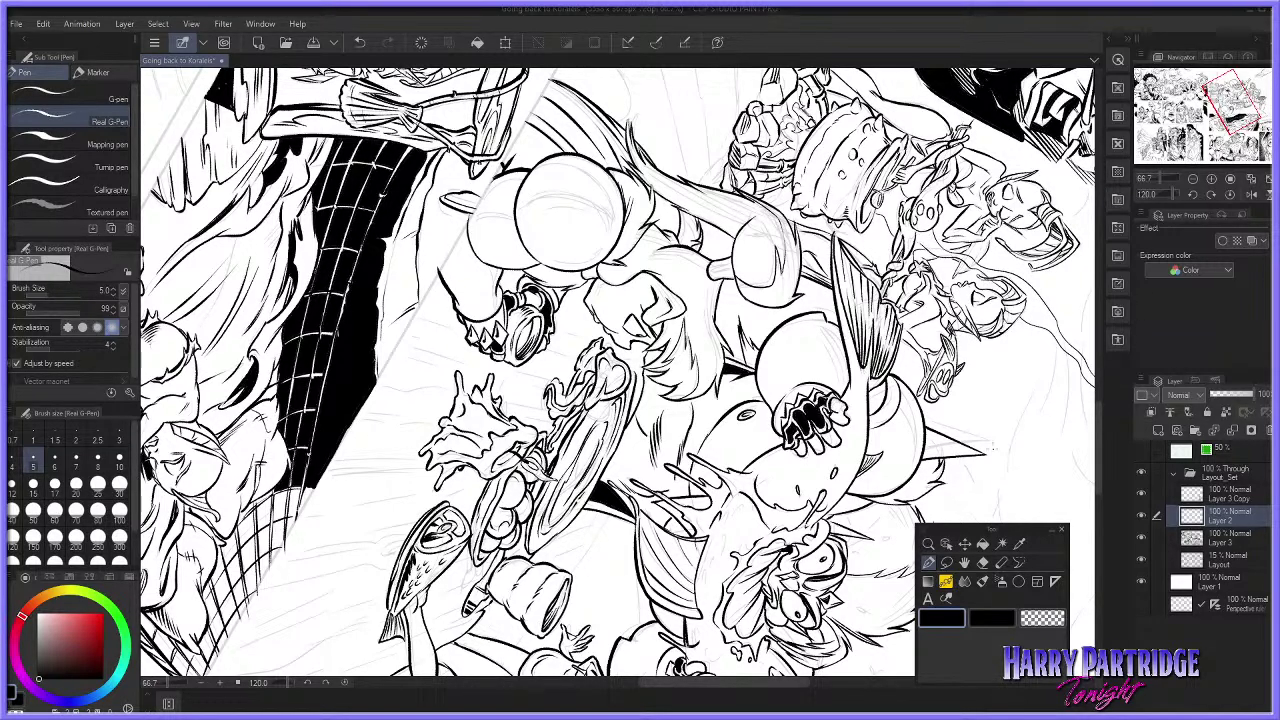
{"action": "left_click_drag", "start_coordinate": [771, 681], "coordinate": [806, 686]}
{"action": "left_click_drag", "start_coordinate": [1098, 434], "coordinate": [1072, 545]}
{"action": "left_click_drag", "start_coordinate": [637, 458], "coordinate": [564, 529]}
{"action": "key", "text": "ctrl+z"}
{"action": "key", "text": "ctrl+z"}
{"action": "left_click_drag", "start_coordinate": [638, 456], "coordinate": [546, 577]}
{"action": "mouse_move", "coordinate": [618, 508]}
{"action": "left_mouse_down"}
{"action": "mouse_move", "coordinate": [544, 618]}
{"action": "mouse_move", "coordinate": [596, 540]}
{"action": "left_mouse_up"}
{"action": "key", "text": "ctrl+z"}
{"action": "left_click_drag", "start_coordinate": [640, 462], "coordinate": [598, 516]}
{"action": "left_click_drag", "start_coordinate": [618, 456], "coordinate": [588, 494]}
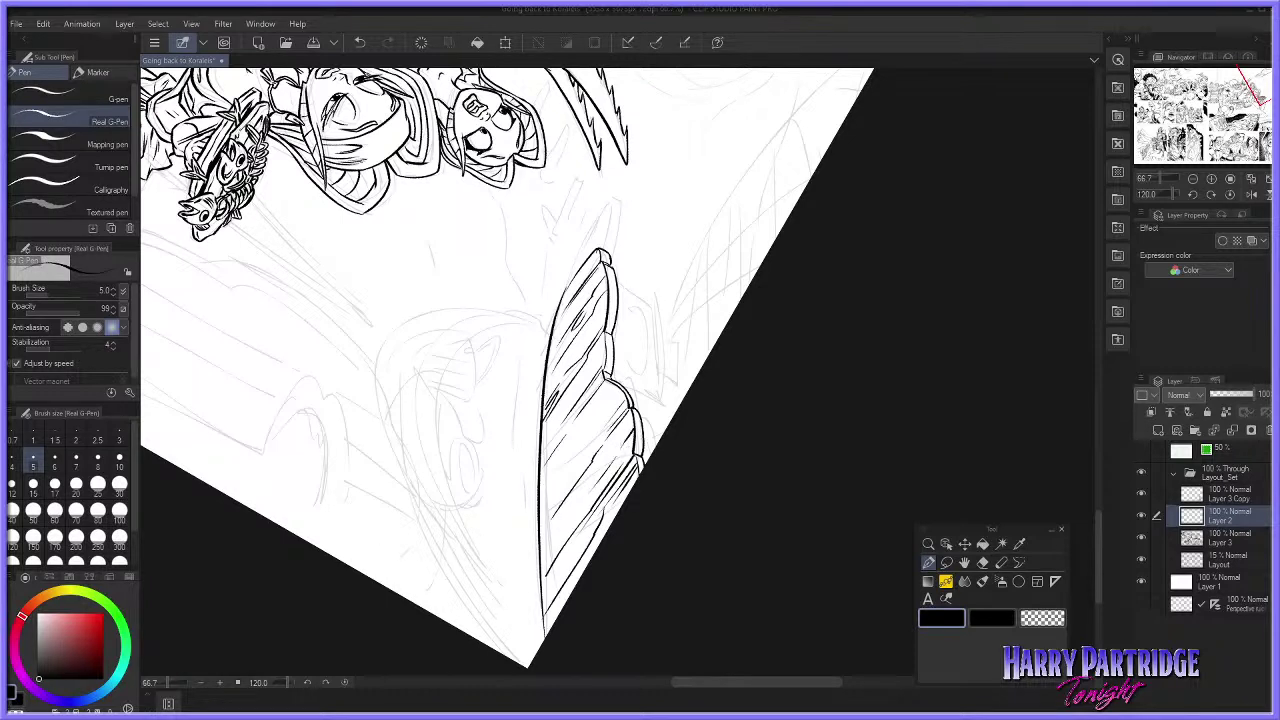
Step: Add finer wood-grain strokes between the planks in the middle of the platform
{"action": "left_click_drag", "start_coordinate": [614, 384], "coordinate": [541, 511]}
{"action": "key", "text": "ctrl+z"}
{"action": "key", "text": "ctrl+z"}
{"action": "key", "text": "ctrl+z"}
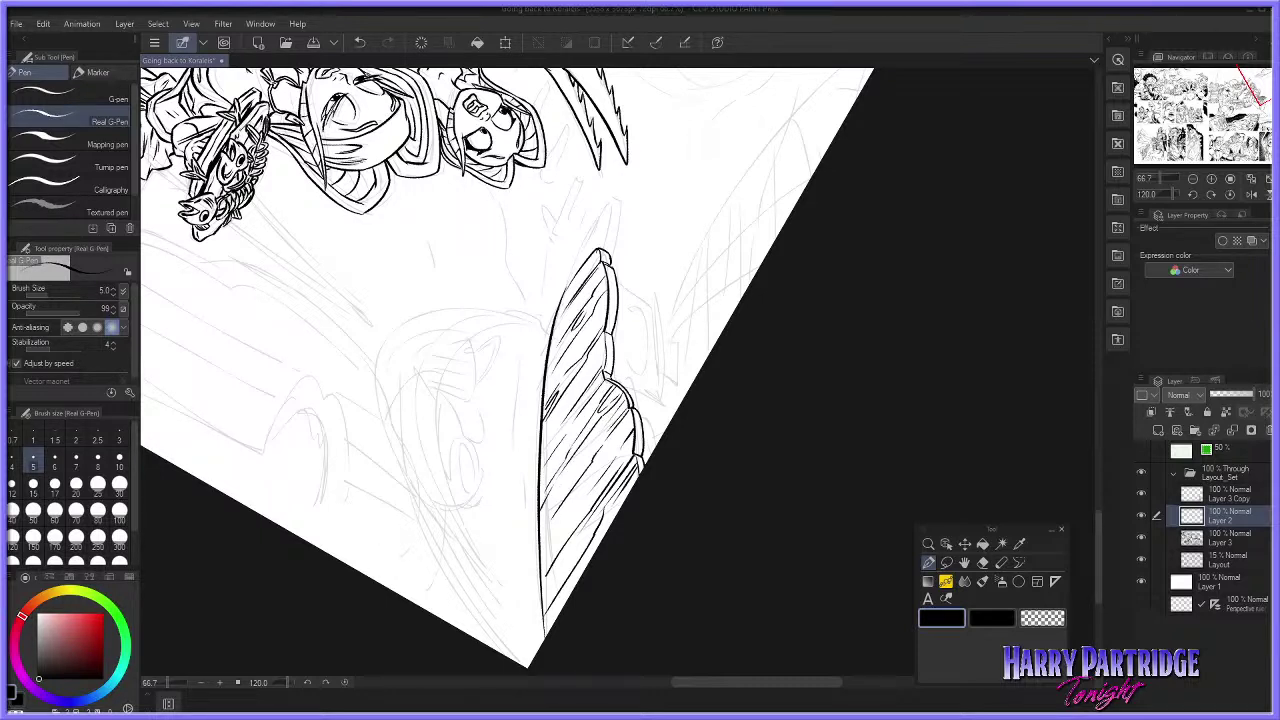
Step: Divide the platform's thick scalloped edge into board ends with short seam lines
{"action": "left_click_drag", "start_coordinate": [617, 290], "coordinate": [612, 336]}
{"action": "key", "text": "ctrl+z"}
{"action": "left_click_drag", "start_coordinate": [631, 413], "coordinate": [641, 420]}
Step: Ink the rim and the deep sagging outline of the net hanging beneath the wooden platform
{"action": "left_click_drag", "start_coordinate": [1099, 514], "coordinate": [1101, 509]}
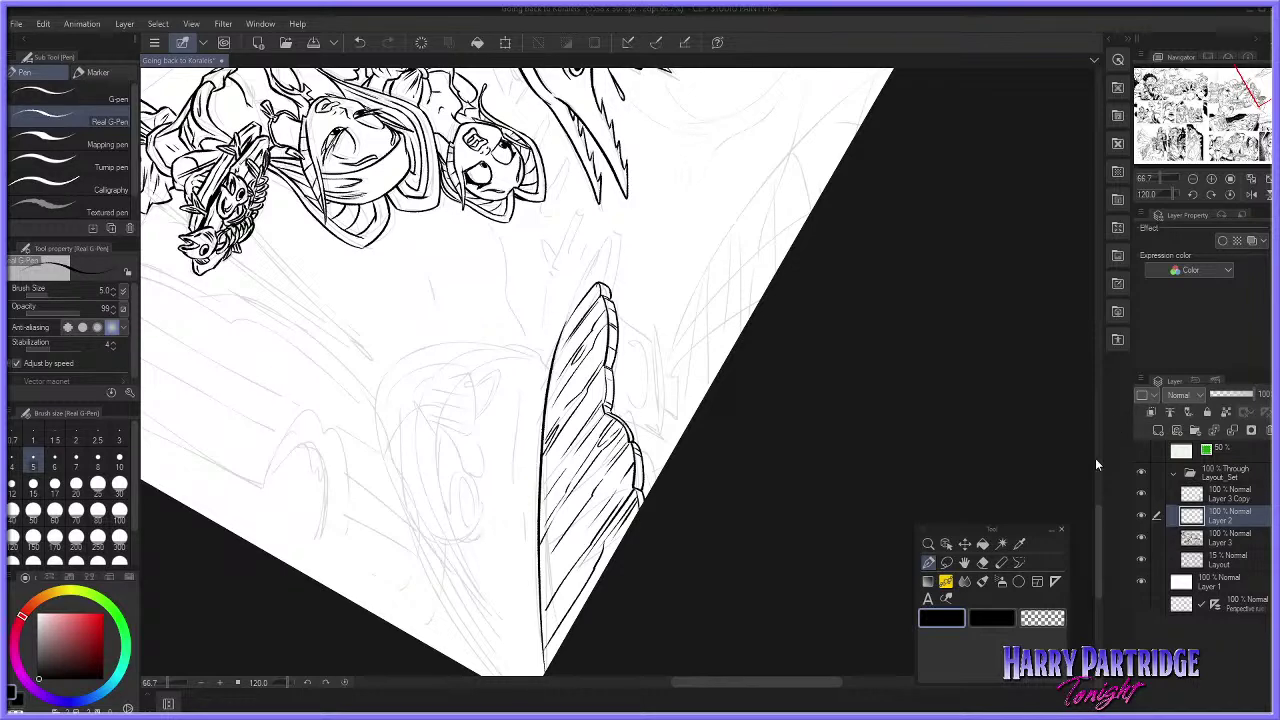
{"action": "left_click_drag", "start_coordinate": [1097, 525], "coordinate": [1096, 529]}
{"action": "left_click_drag", "start_coordinate": [779, 681], "coordinate": [767, 681]}
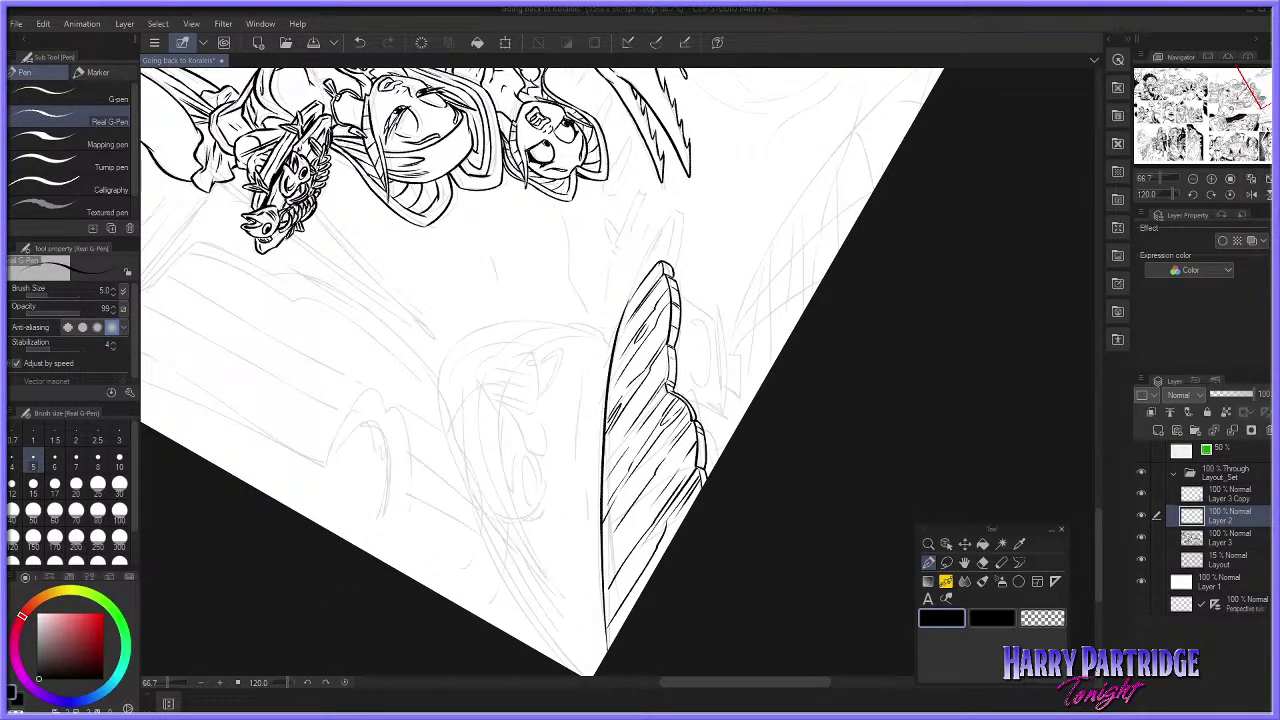
{"action": "mouse_move", "coordinate": [438, 369]}
{"action": "left_mouse_down"}
{"action": "mouse_move", "coordinate": [466, 331]}
{"action": "mouse_move", "coordinate": [524, 316]}
{"action": "mouse_move", "coordinate": [614, 325]}
{"action": "left_mouse_up"}
{"action": "left_click_drag", "start_coordinate": [440, 366], "coordinate": [566, 668]}
{"action": "key", "text": "ctrl+z"}
{"action": "mouse_move", "coordinate": [436, 360]}
{"action": "left_mouse_down"}
{"action": "mouse_move", "coordinate": [484, 558]}
{"action": "mouse_move", "coordinate": [566, 668]}
{"action": "left_mouse_up"}
{"action": "mouse_move", "coordinate": [612, 328]}
{"action": "left_mouse_down"}
{"action": "mouse_move", "coordinate": [503, 394]}
{"action": "mouse_move", "coordinate": [585, 674]}
{"action": "left_mouse_up"}
Step: Reset the canvas rotation and ink a small hook and knot where the net's corner attaches to the platform
{"action": "left_click", "coordinate": [345, 683]}
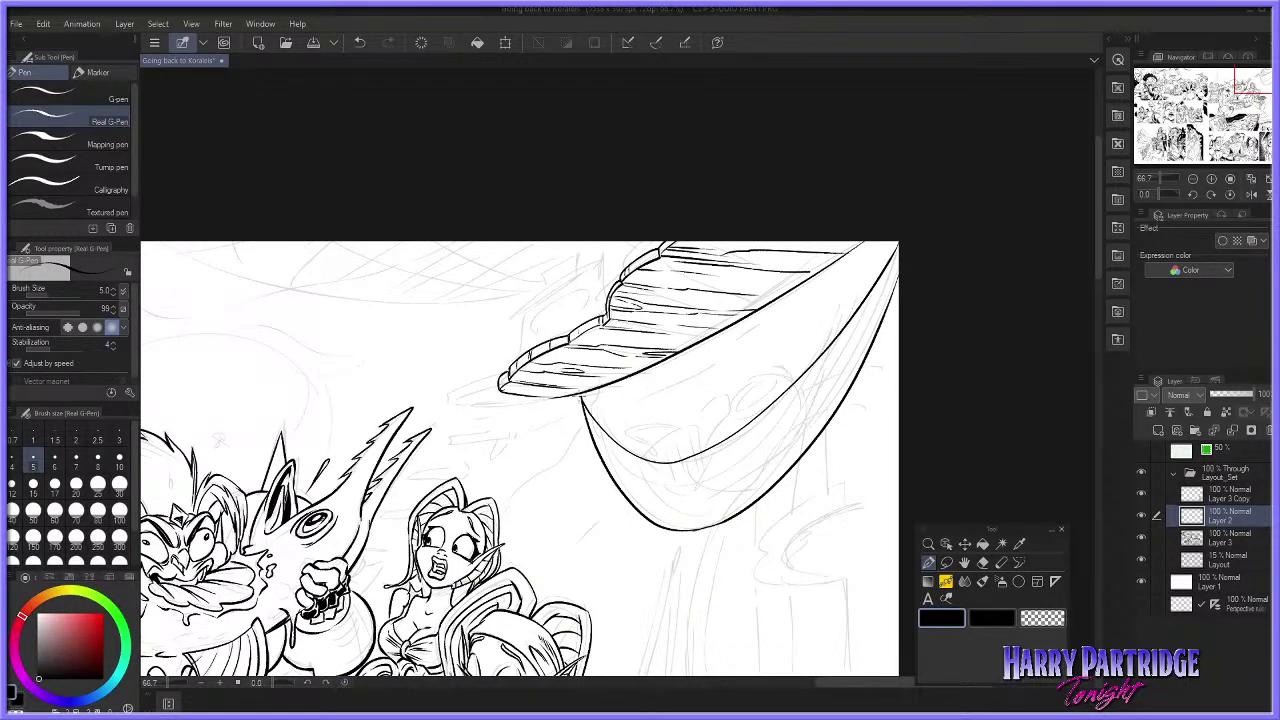
{"action": "left_click_drag", "start_coordinate": [580, 386], "coordinate": [586, 408]}
{"action": "key", "text": "ctrl+z"}
{"action": "key", "text": "e"}
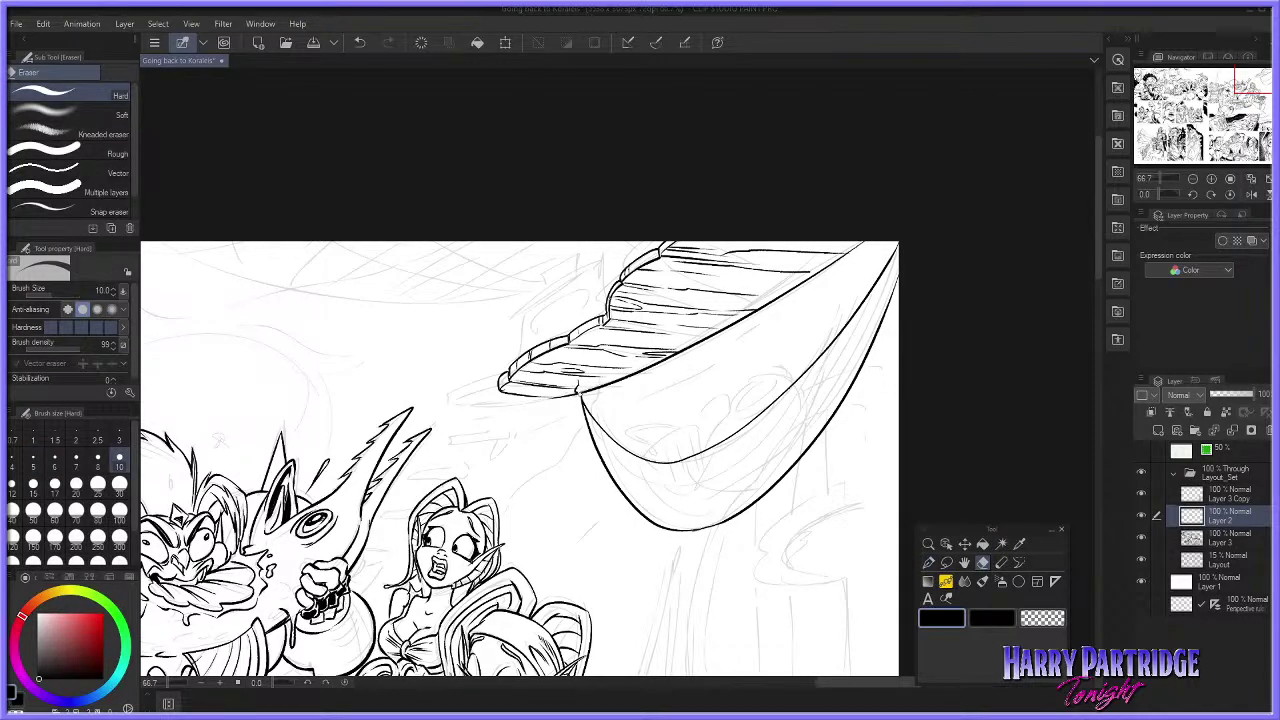
{"action": "key", "text": "p"}
{"action": "key", "text": "ctrl+z"}
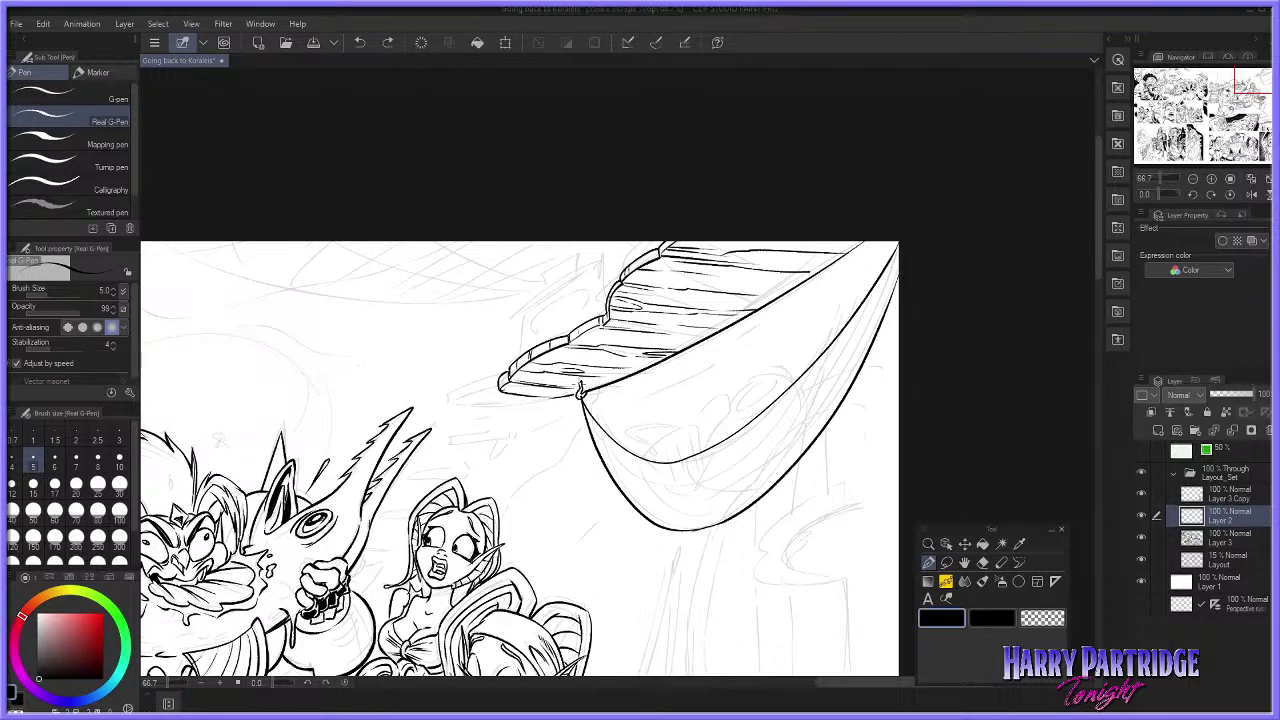
{"action": "key", "text": "ctrl+z"}
{"action": "left_click_drag", "start_coordinate": [577, 384], "coordinate": [584, 383]}
Step: Ink the lengthwise strands of the hanging net, following the sag of its outline
{"action": "mouse_move", "coordinate": [582, 402]}
{"action": "left_mouse_down"}
{"action": "mouse_move", "coordinate": [640, 470]}
{"action": "mouse_move", "coordinate": [688, 477]}
{"action": "mouse_move", "coordinate": [876, 288]}
{"action": "mouse_move", "coordinate": [840, 361]}
{"action": "mouse_move", "coordinate": [742, 472]}
{"action": "left_mouse_up"}
{"action": "mouse_move", "coordinate": [590, 424]}
{"action": "left_mouse_down"}
{"action": "mouse_move", "coordinate": [615, 466]}
{"action": "mouse_move", "coordinate": [681, 498]}
{"action": "mouse_move", "coordinate": [866, 325]}
{"action": "mouse_move", "coordinate": [756, 486]}
{"action": "left_mouse_up"}
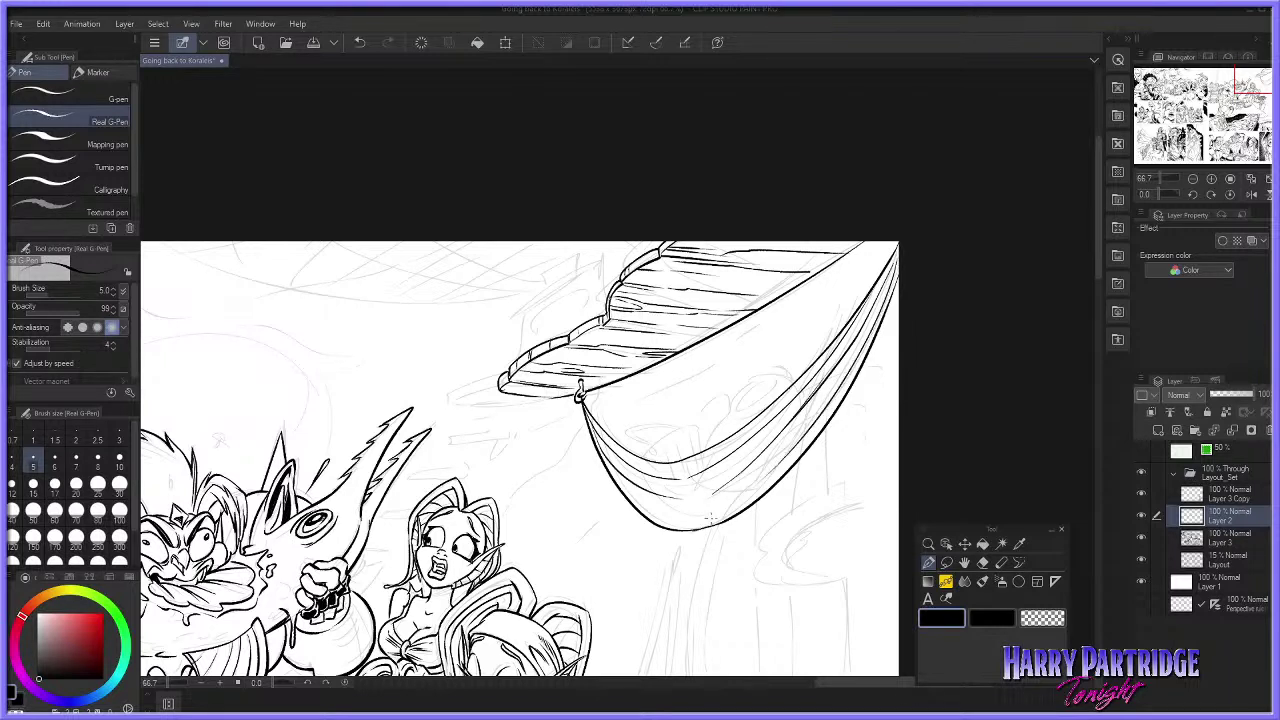
{"action": "left_click_drag", "start_coordinate": [622, 490], "coordinate": [676, 518]}
Step: Ink the first crosswise strands of the net, from its hooked corner to the lowest part of the sag
{"action": "mouse_move", "coordinate": [606, 433]}
{"action": "left_mouse_down"}
{"action": "mouse_move", "coordinate": [604, 466]}
{"action": "mouse_move", "coordinate": [632, 504]}
{"action": "left_mouse_up"}
{"action": "mouse_move", "coordinate": [645, 458]}
{"action": "left_mouse_down"}
{"action": "mouse_move", "coordinate": [652, 528]}
{"action": "mouse_move", "coordinate": [686, 534]}
{"action": "left_mouse_up"}
{"action": "left_click_drag", "start_coordinate": [714, 450], "coordinate": [720, 521]}
{"action": "key", "text": "ctrl+z"}
{"action": "key", "text": "ctrl+z"}
{"action": "left_click_drag", "start_coordinate": [674, 462], "coordinate": [687, 530]}
{"action": "key", "text": "ctrl+z"}
{"action": "mouse_move", "coordinate": [682, 457]}
{"action": "left_mouse_down"}
{"action": "mouse_move", "coordinate": [690, 532]}
{"action": "mouse_move", "coordinate": [724, 529]}
{"action": "left_mouse_up"}
{"action": "key", "text": "ctrl+z"}
Step: Ink the remaining crosswise strands from the net's lowest part up to its narrow end at the panel border
{"action": "left_click_drag", "start_coordinate": [716, 444], "coordinate": [722, 522]}
{"action": "left_click_drag", "start_coordinate": [745, 424], "coordinate": [756, 502]}
{"action": "key", "text": "ctrl+z"}
{"action": "left_click_drag", "start_coordinate": [746, 424], "coordinate": [755, 504]}
{"action": "left_click_drag", "start_coordinate": [784, 404], "coordinate": [782, 482]}
{"action": "key", "text": "ctrl+z"}
{"action": "left_click_drag", "start_coordinate": [812, 371], "coordinate": [801, 454]}
{"action": "left_click_drag", "start_coordinate": [838, 351], "coordinate": [823, 410]}
{"action": "mouse_move", "coordinate": [858, 321]}
{"action": "left_mouse_down"}
{"action": "mouse_move", "coordinate": [848, 376]}
{"action": "mouse_move", "coordinate": [862, 346]}
{"action": "left_mouse_up"}
{"action": "left_click_drag", "start_coordinate": [886, 289], "coordinate": [875, 318]}
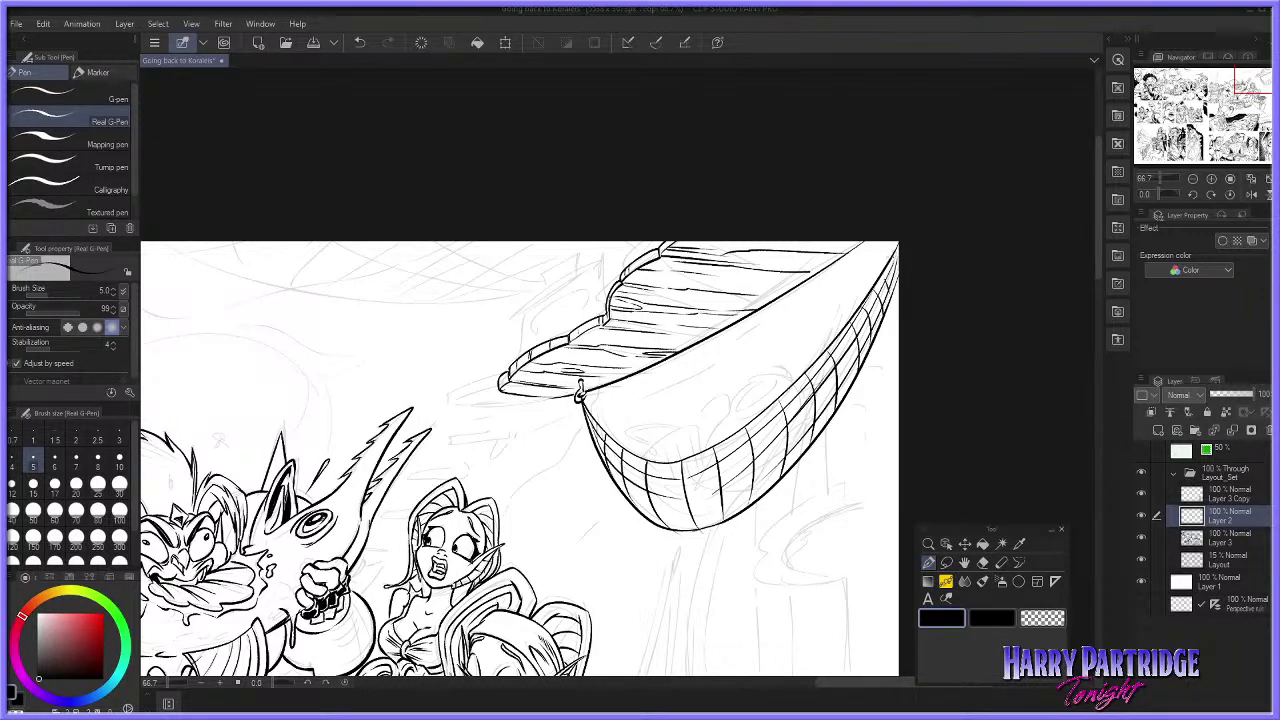
{"action": "left_click_drag", "start_coordinate": [854, 368], "coordinate": [738, 502]}
{"action": "key", "text": "ctrl+z"}
{"action": "key", "text": "ctrl+z"}
{"action": "left_click_drag", "start_coordinate": [810, 444], "coordinate": [710, 522]}
{"action": "key", "text": "ctrl+z"}
{"action": "left_click_drag", "start_coordinate": [836, 406], "coordinate": [699, 527]}
{"action": "key", "text": "ctrl+z"}
{"action": "left_click_drag", "start_coordinate": [822, 437], "coordinate": [716, 517]}
{"action": "key", "text": "ctrl+z"}
{"action": "mouse_move", "coordinate": [811, 443]}
{"action": "left_mouse_down"}
{"action": "mouse_move", "coordinate": [715, 511]}
{"action": "mouse_move", "coordinate": [746, 498]}
{"action": "left_mouse_up"}
{"action": "key", "text": "ctrl+z"}
{"action": "key", "text": "ctrl+z"}
{"action": "left_click_drag", "start_coordinate": [828, 417], "coordinate": [722, 515]}
{"action": "key", "text": "ctrl+z"}
{"action": "left_click_drag", "start_coordinate": [819, 434], "coordinate": [708, 519]}
{"action": "key", "text": "ctrl+z"}
Step: Add extra lengthwise strands close to the net's lower outline, on the hooked side and toward the narrow end
{"action": "left_click_drag", "start_coordinate": [606, 471], "coordinate": [690, 515]}
{"action": "left_click_drag", "start_coordinate": [823, 426], "coordinate": [868, 340]}
{"action": "key", "text": "ctrl+z"}
{"action": "left_click_drag", "start_coordinate": [826, 422], "coordinate": [881, 315]}
{"action": "key", "text": "ctrl+z"}
{"action": "left_click_drag", "start_coordinate": [837, 401], "coordinate": [879, 326]}
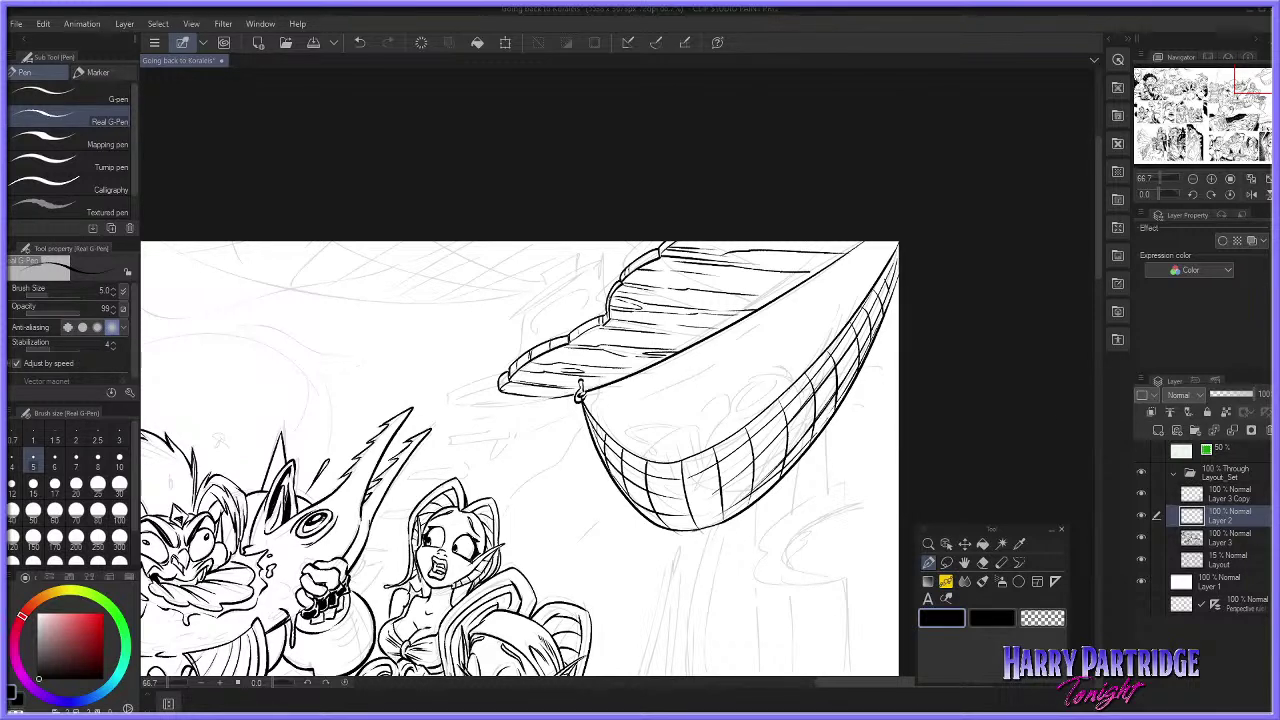
Step: Ink the outer edge of the curved trunk standing beneath the net, from the net down to the floor
{"action": "key", "text": "e"}
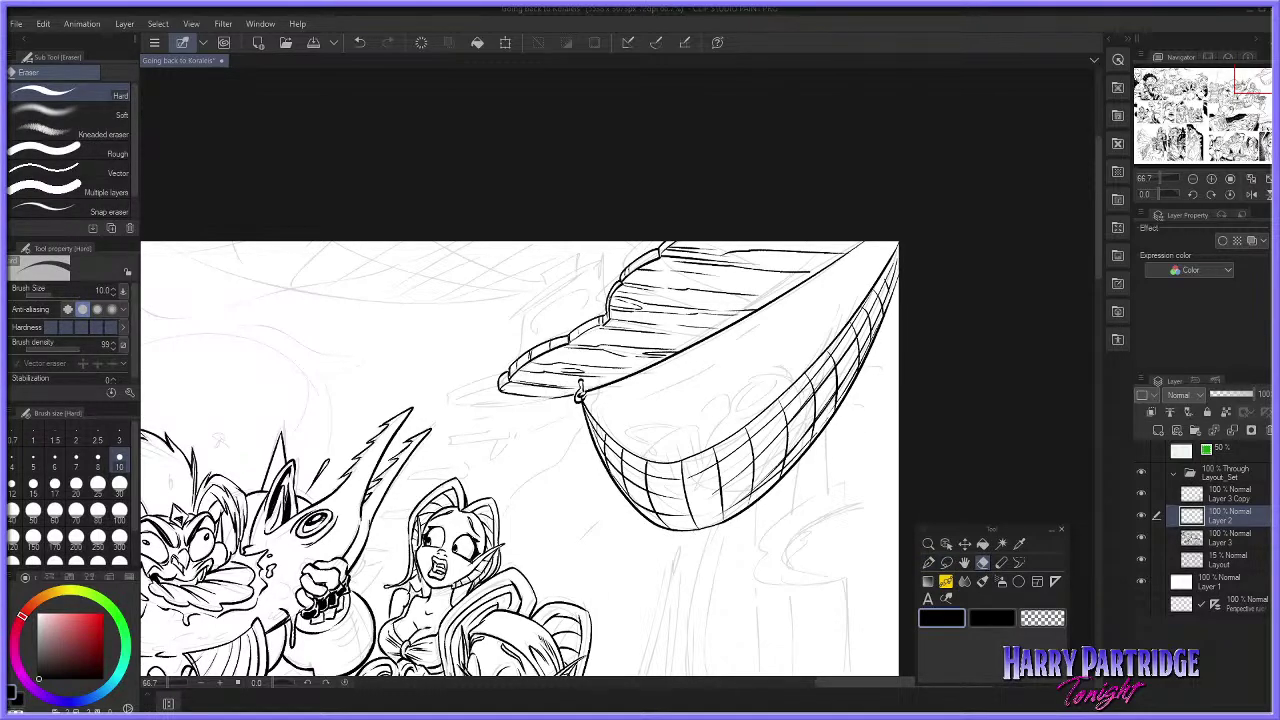
{"action": "scroll", "coordinate": [1090, 300], "scroll_direction": "down", "scroll_amount": 5}
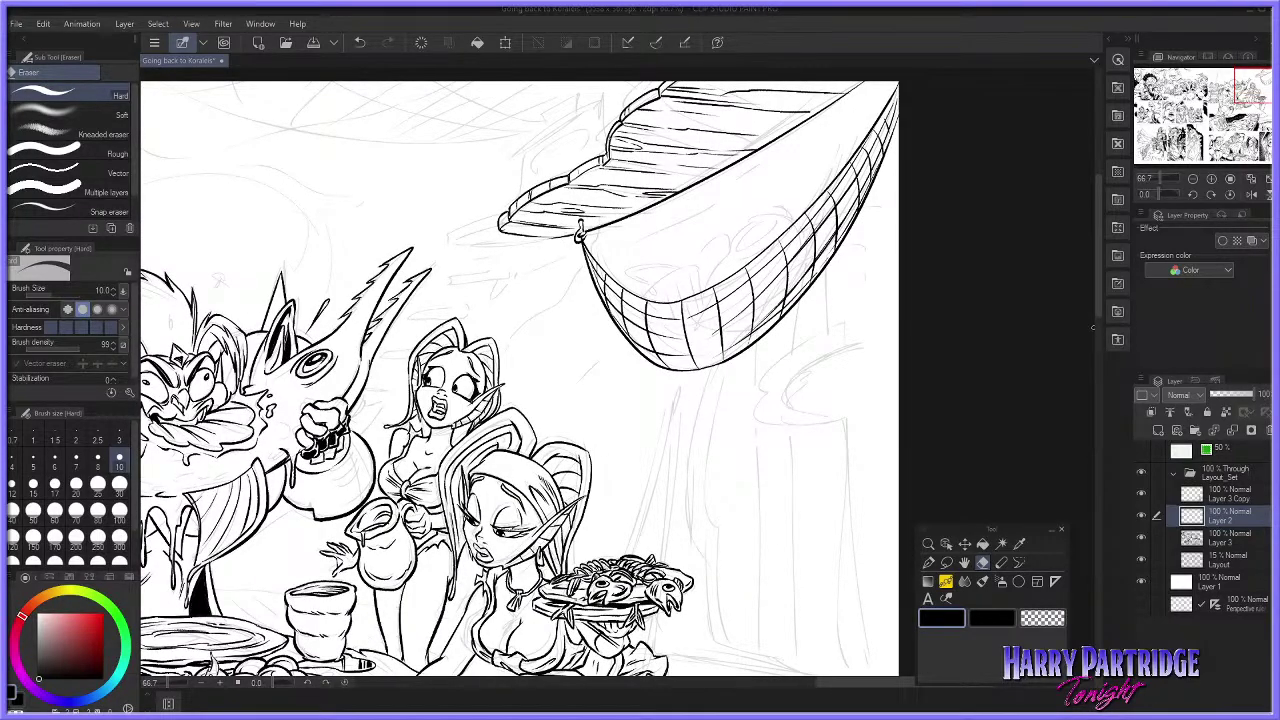
{"action": "scroll", "coordinate": [1090, 334], "scroll_direction": "down", "scroll_amount": 6}
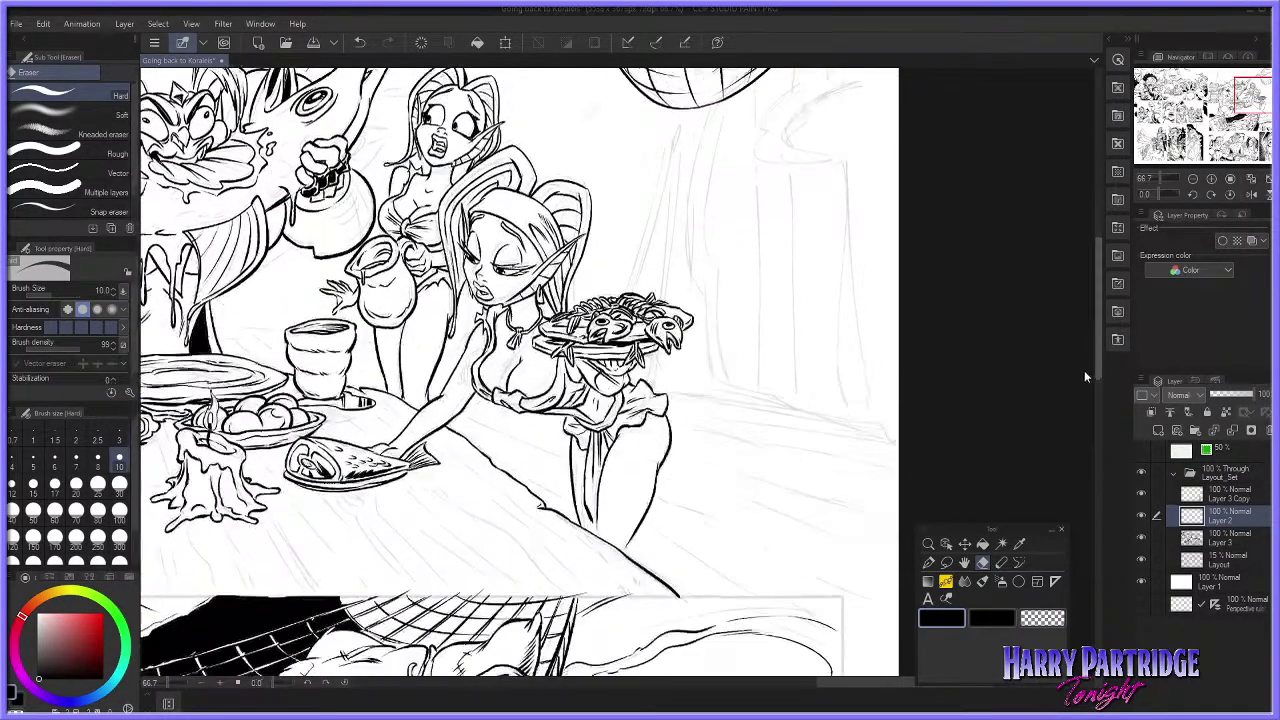
{"action": "left_click_drag", "start_coordinate": [1086, 366], "coordinate": [1086, 364]}
{"action": "mouse_move", "coordinate": [853, 684]}
{"action": "left_mouse_down"}
{"action": "mouse_move", "coordinate": [730, 696]}
{"action": "mouse_move", "coordinate": [870, 658]}
{"action": "left_mouse_up"}
{"action": "left_click_drag", "start_coordinate": [1097, 359], "coordinate": [1097, 321]}
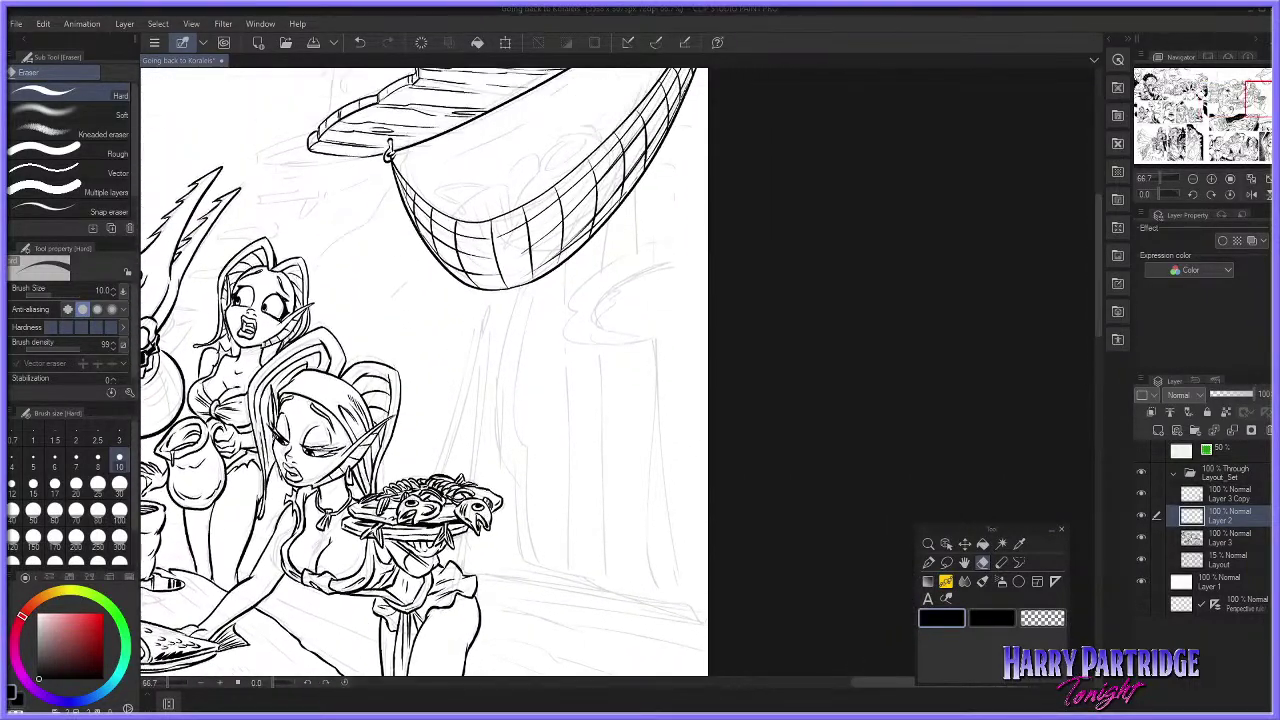
{"action": "left_click", "coordinate": [929, 563]}
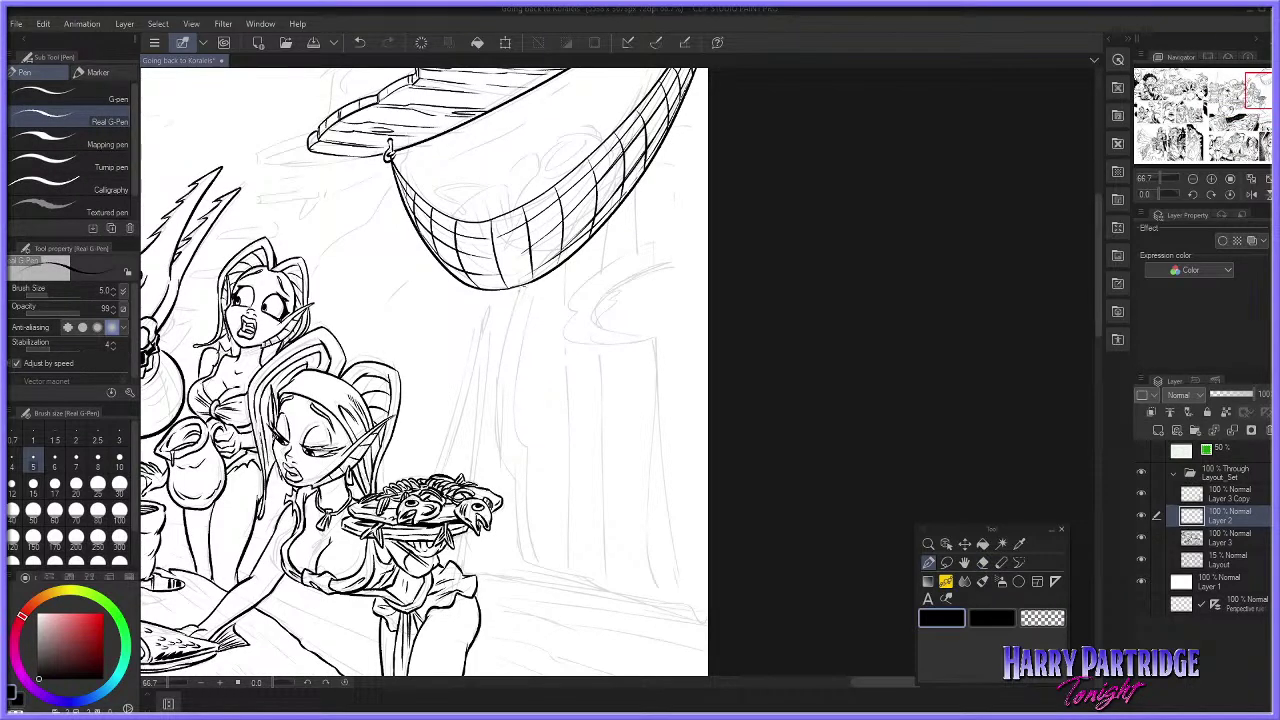
{"action": "key", "text": "ctrl+z"}
{"action": "mouse_move", "coordinate": [519, 280]}
{"action": "left_mouse_down"}
{"action": "mouse_move", "coordinate": [494, 436]}
{"action": "mouse_move", "coordinate": [530, 578]}
{"action": "left_mouse_up"}
Step: Ink the opposite edge of the curved trunk, bending at the notch and running down to its base
{"action": "mouse_move", "coordinate": [857, 684]}
{"action": "left_mouse_down"}
{"action": "mouse_move", "coordinate": [710, 683]}
{"action": "mouse_move", "coordinate": [862, 683]}
{"action": "left_mouse_up"}
{"action": "mouse_move", "coordinate": [594, 275]}
{"action": "left_mouse_down"}
{"action": "mouse_move", "coordinate": [560, 415]}
{"action": "mouse_move", "coordinate": [585, 292]}
{"action": "mouse_move", "coordinate": [563, 415]}
{"action": "mouse_move", "coordinate": [572, 462]}
{"action": "left_mouse_up"}
{"action": "key", "text": "ctrl+z"}
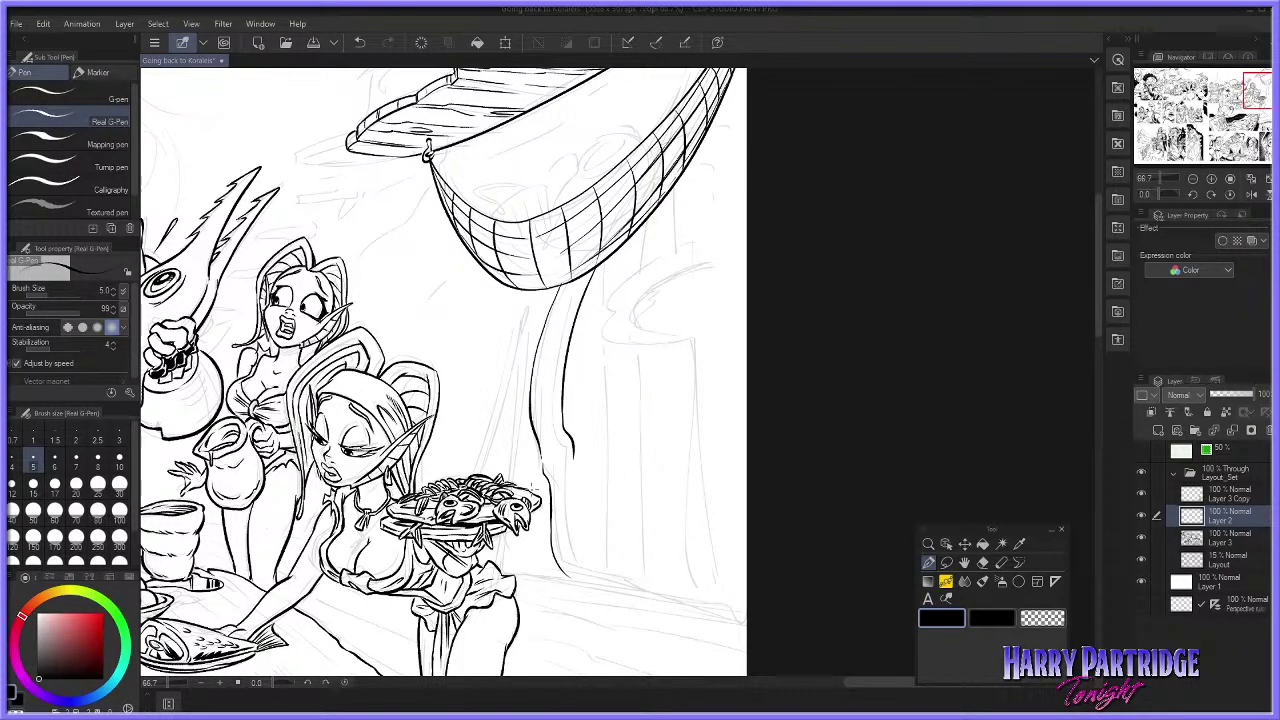
{"action": "key", "text": "ctrl+z"}
{"action": "left_click_drag", "start_coordinate": [563, 412], "coordinate": [602, 568]}
Step: Add ring lines across the trunk and clean up the end of the line at its base
{"action": "left_click_drag", "start_coordinate": [542, 445], "coordinate": [572, 442]}
{"action": "left_click_drag", "start_coordinate": [531, 383], "coordinate": [547, 386]}
{"action": "left_click_drag", "start_coordinate": [557, 330], "coordinate": [580, 305]}
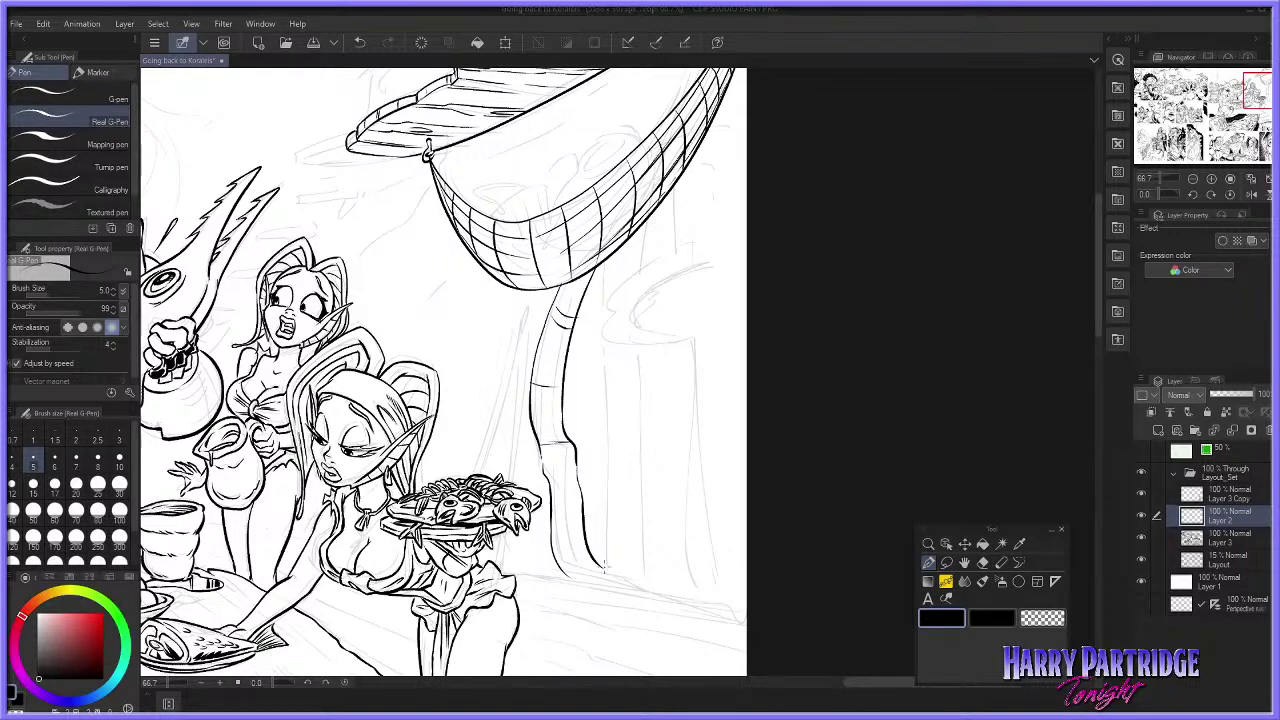
{"action": "left_click", "coordinate": [982, 562]}
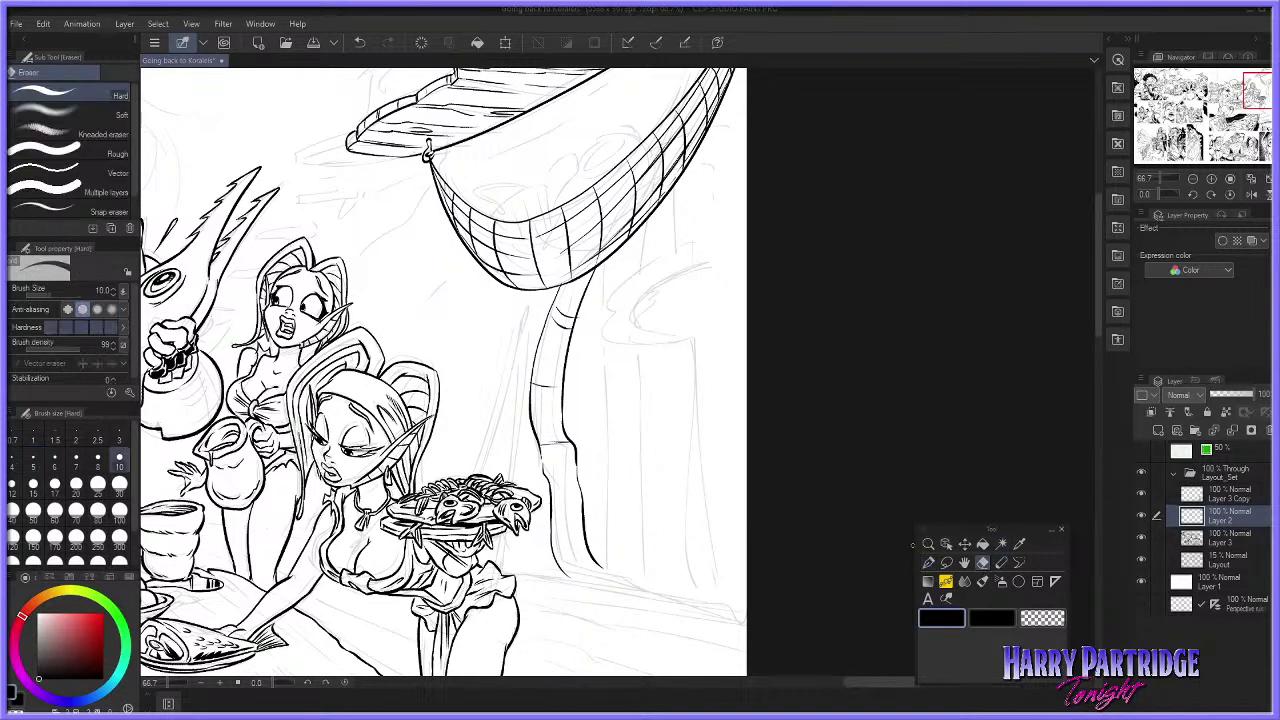
{"action": "mouse_move", "coordinate": [600, 566]}
{"action": "left_mouse_down"}
{"action": "mouse_move", "coordinate": [587, 532]}
{"action": "mouse_move", "coordinate": [612, 574]}
{"action": "left_mouse_up"}
{"action": "key", "text": "p"}
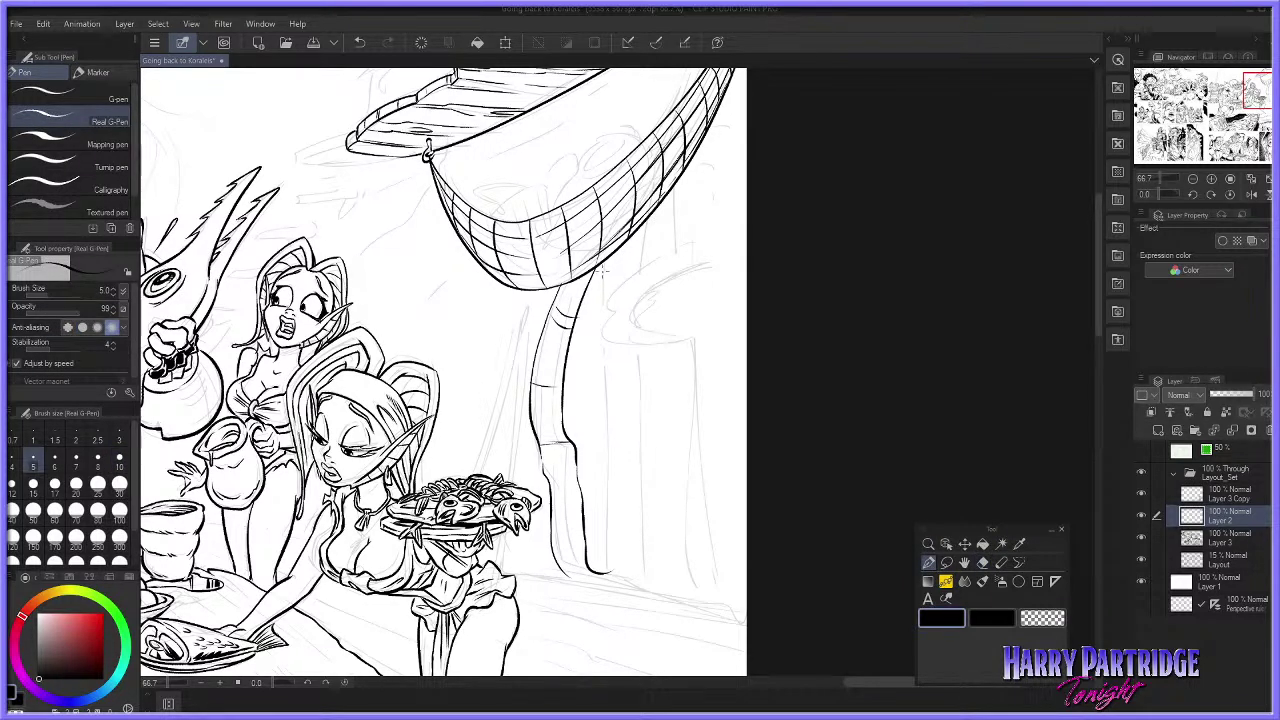
Step: Ink the rounded outer outline and underside of the flat cap beside the curved trunk, ending at the page edge
{"action": "key", "text": "ctrl+z"}
{"action": "mouse_move", "coordinate": [603, 262]}
{"action": "left_mouse_down"}
{"action": "mouse_move", "coordinate": [604, 304]}
{"action": "mouse_move", "coordinate": [746, 238]}
{"action": "mouse_move", "coordinate": [705, 240]}
{"action": "mouse_move", "coordinate": [628, 278]}
{"action": "mouse_move", "coordinate": [608, 318]}
{"action": "mouse_move", "coordinate": [616, 338]}
{"action": "mouse_move", "coordinate": [751, 343]}
{"action": "left_mouse_up"}
{"action": "key", "text": "ctrl+z"}
{"action": "key", "text": "ctrl+z"}
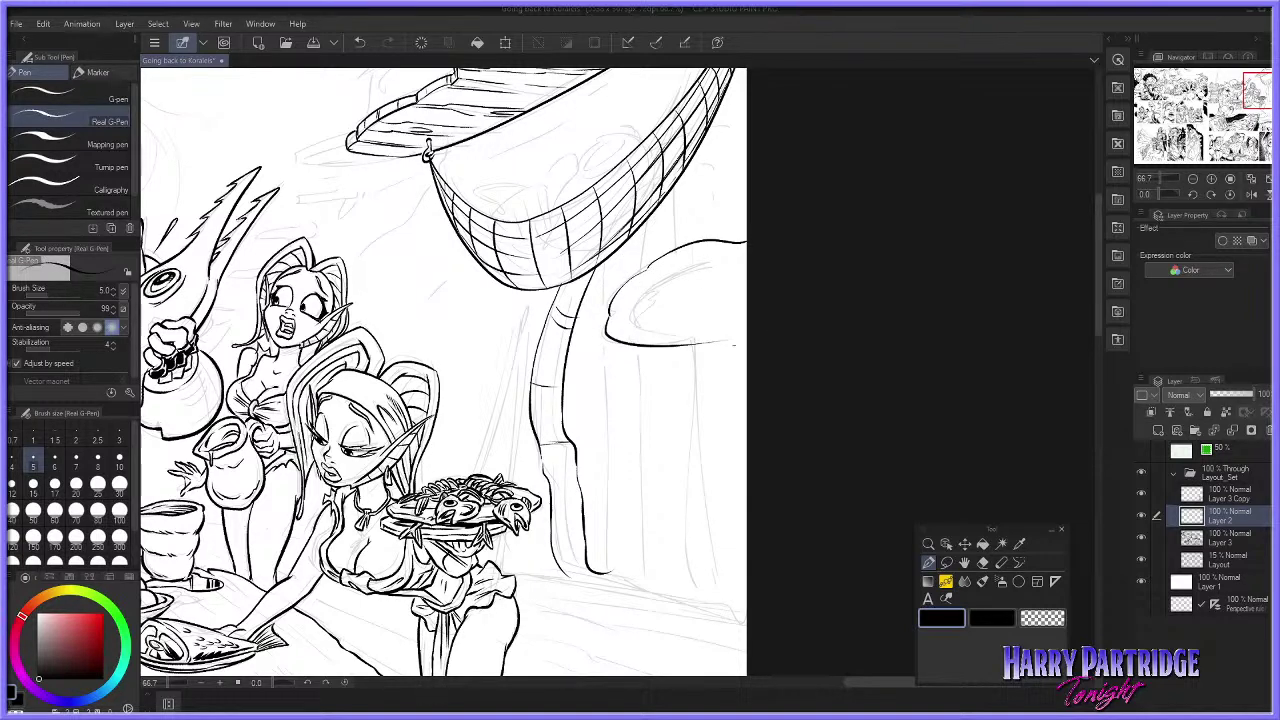
Step: Ink a second curve inside the cap's outline to form its rim, meeting the underside line at the lower corner
{"action": "key", "text": "ctrl+z"}
{"action": "mouse_move", "coordinate": [608, 314]}
{"action": "left_mouse_down"}
{"action": "mouse_move", "coordinate": [724, 343]}
{"action": "mouse_move", "coordinate": [649, 288]}
{"action": "mouse_move", "coordinate": [672, 276]}
{"action": "mouse_move", "coordinate": [632, 290]}
{"action": "mouse_move", "coordinate": [758, 245]}
{"action": "left_mouse_up"}
{"action": "key", "text": "ctrl+z"}
{"action": "key", "text": "ctrl+z"}
{"action": "mouse_move", "coordinate": [622, 312]}
{"action": "left_mouse_down"}
{"action": "mouse_move", "coordinate": [676, 338]}
{"action": "mouse_move", "coordinate": [708, 336]}
{"action": "left_mouse_up"}
{"action": "key", "text": "ctrl+z"}
{"action": "left_click_drag", "start_coordinate": [613, 324], "coordinate": [627, 334]}
{"action": "key", "text": "ctrl+z"}
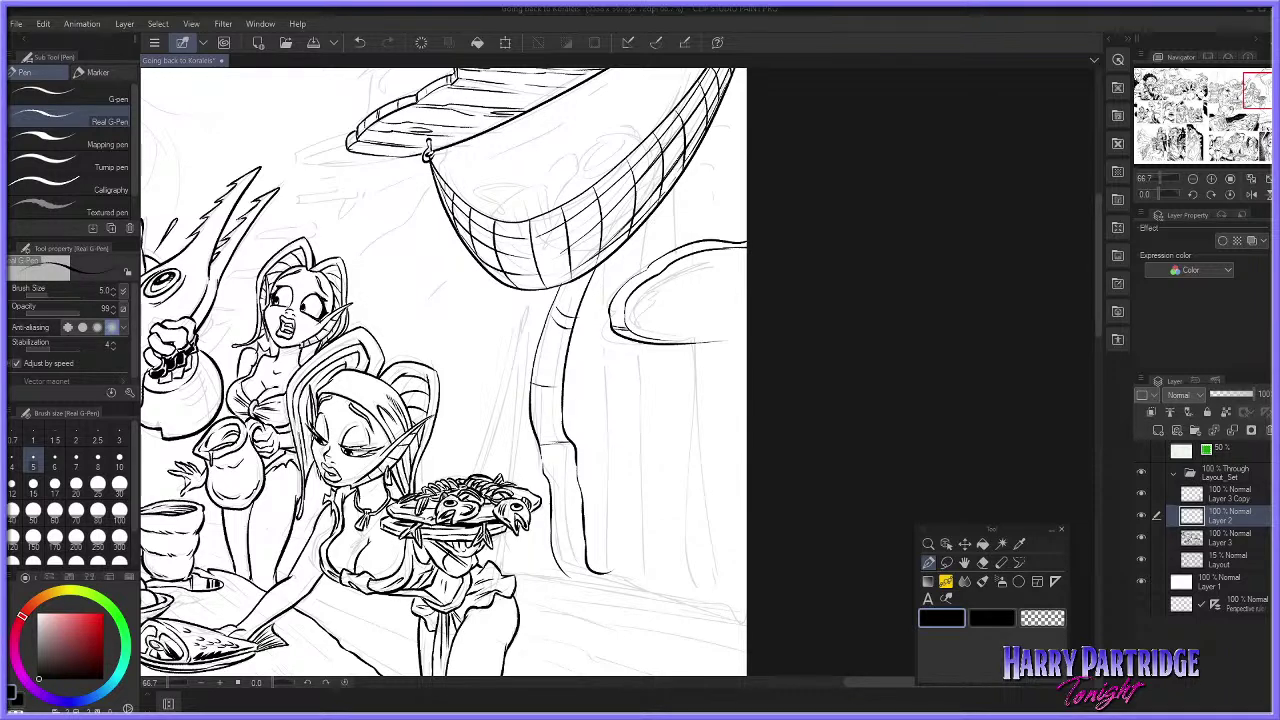
Step: Add dividing lines and short hatching to the cap's rim, reinforce its underside and erase the stray ink
{"action": "left_click_drag", "start_coordinate": [646, 276], "coordinate": [702, 245]}
{"action": "left_click_drag", "start_coordinate": [618, 332], "coordinate": [740, 340]}
{"action": "key", "text": "e"}
{"action": "left_click_drag", "start_coordinate": [632, 328], "coordinate": [640, 334]}
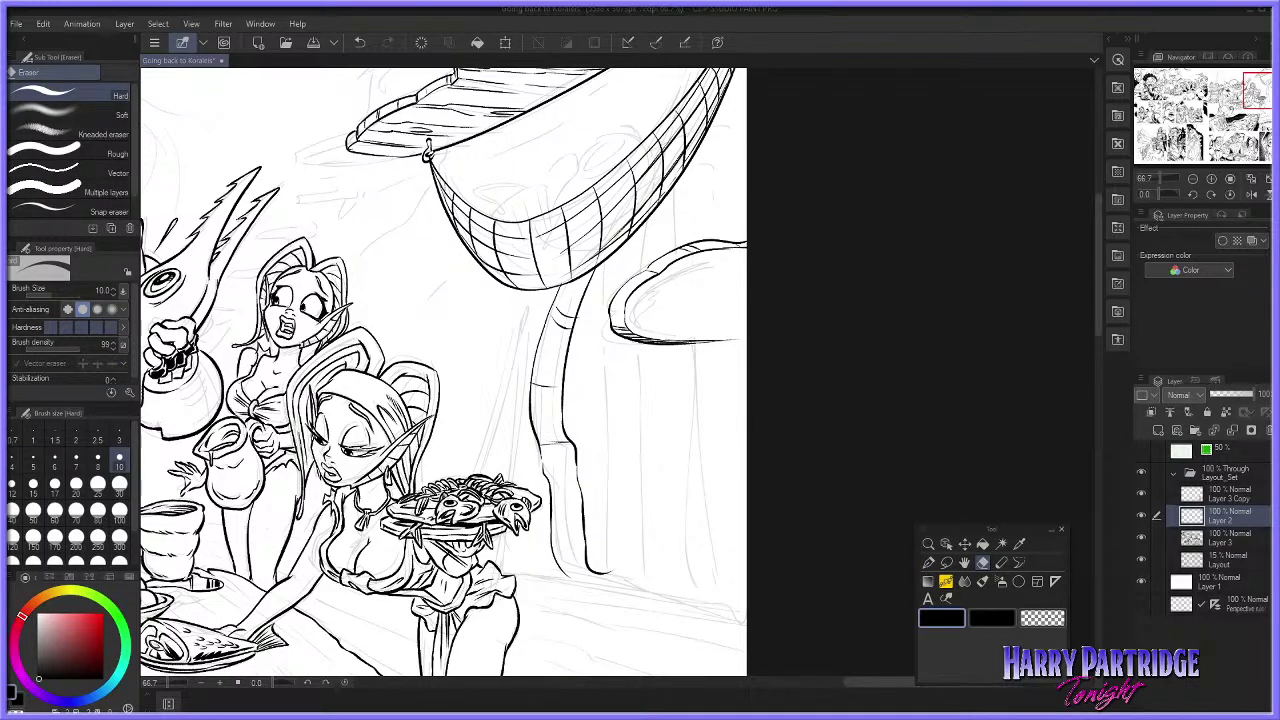
{"action": "left_click", "coordinate": [929, 563]}
{"action": "mouse_move", "coordinate": [866, 683]}
{"action": "left_mouse_down"}
{"action": "mouse_move", "coordinate": [755, 679]}
{"action": "mouse_move", "coordinate": [888, 660]}
{"action": "left_mouse_up"}
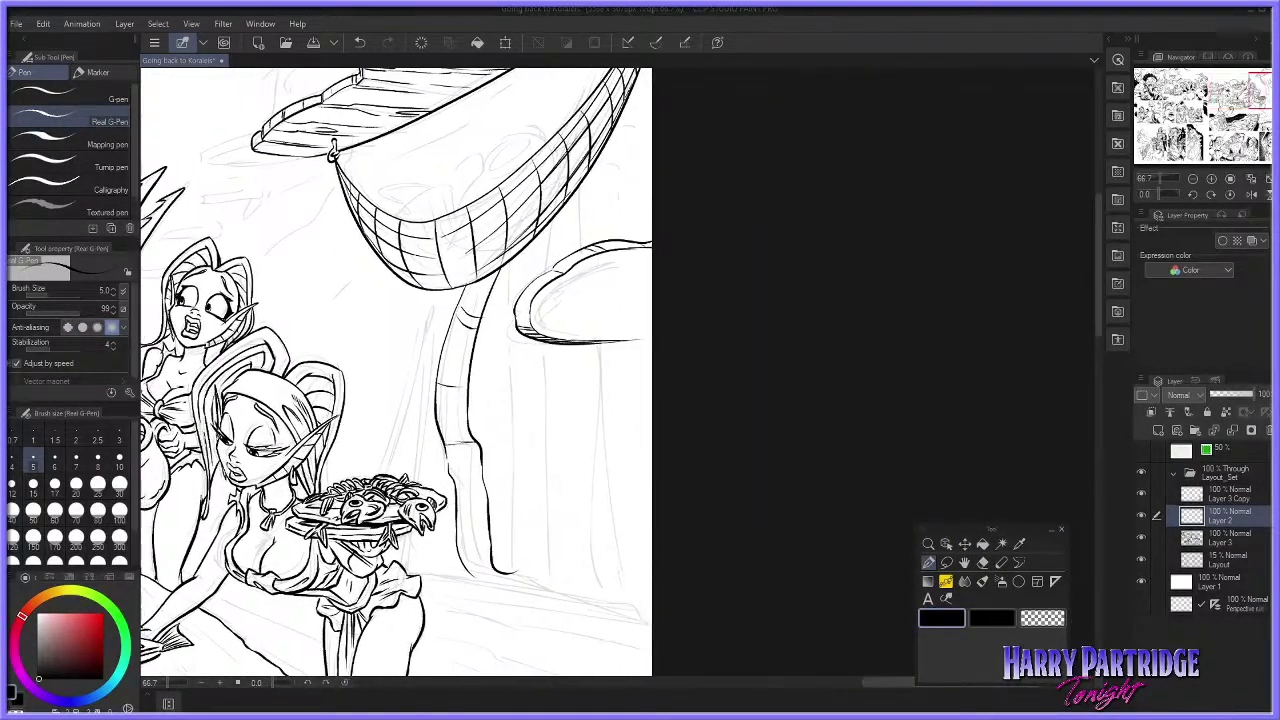
{"action": "key", "text": "ctrl+z"}
{"action": "left_click_drag", "start_coordinate": [507, 266], "coordinate": [515, 334]}
{"action": "key", "text": "ctrl+z"}
{"action": "left_click_drag", "start_coordinate": [504, 262], "coordinate": [519, 575]}
{"action": "key", "text": "ctrl+z"}
{"action": "key", "text": "ctrl+z"}
{"action": "key", "text": "ctrl+z"}
Step: Ink a small five-armed starfish outline on the wall between the curved trunk and the cap
{"action": "scroll", "coordinate": [527, 456], "scroll_direction": "up", "scroll_amount": 5}
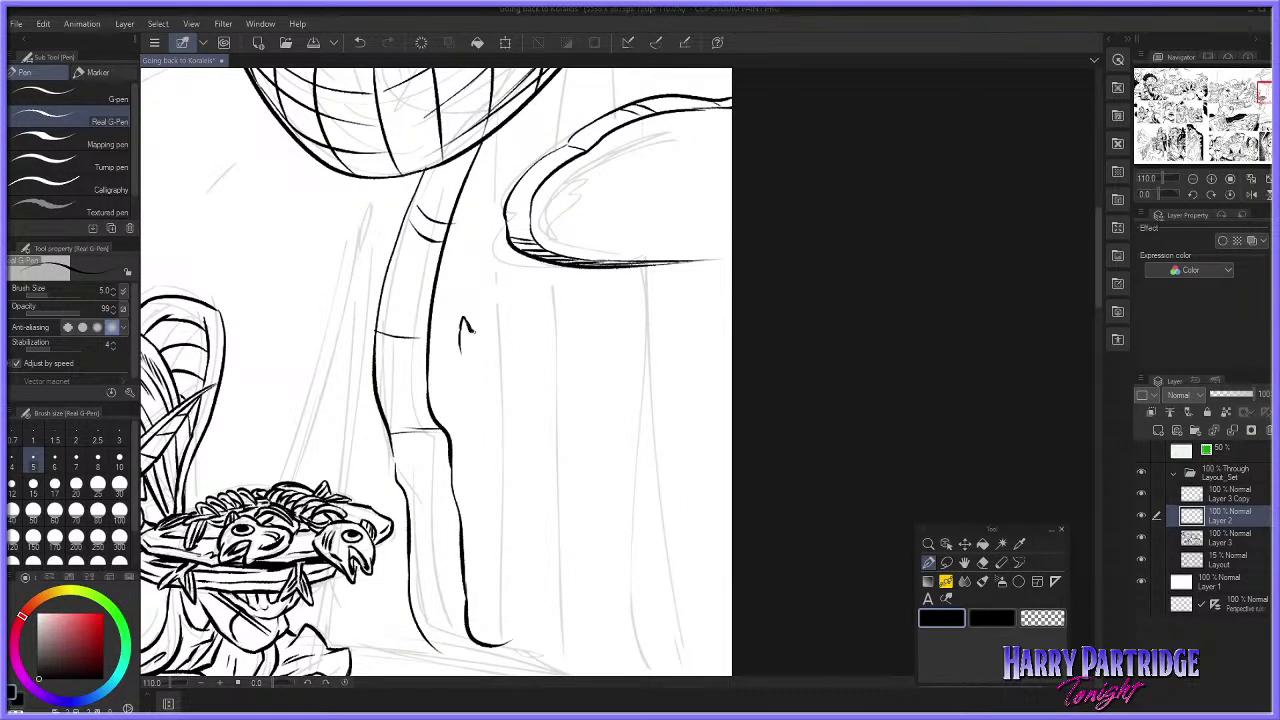
{"action": "mouse_move", "coordinate": [474, 341]}
{"action": "left_mouse_down"}
{"action": "mouse_move", "coordinate": [500, 334]}
{"action": "mouse_move", "coordinate": [467, 324]}
{"action": "mouse_move", "coordinate": [462, 344]}
{"action": "mouse_move", "coordinate": [449, 338]}
{"action": "mouse_move", "coordinate": [459, 358]}
{"action": "mouse_move", "coordinate": [443, 337]}
{"action": "mouse_move", "coordinate": [457, 357]}
{"action": "mouse_move", "coordinate": [449, 388]}
{"action": "mouse_move", "coordinate": [470, 370]}
{"action": "mouse_move", "coordinate": [496, 379]}
{"action": "mouse_move", "coordinate": [503, 328]}
{"action": "mouse_move", "coordinate": [495, 340]}
{"action": "left_mouse_up"}
{"action": "key", "text": "ctrl+z"}
{"action": "key", "text": "e"}
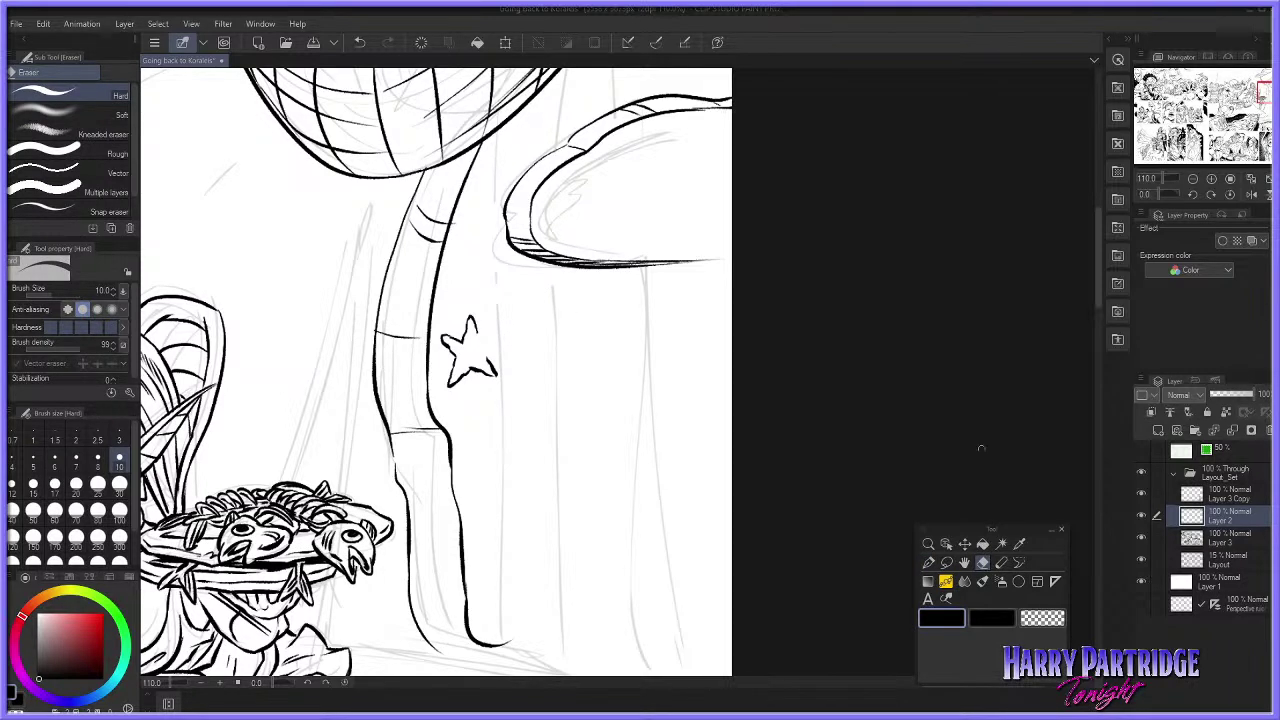
{"action": "key", "text": "p"}
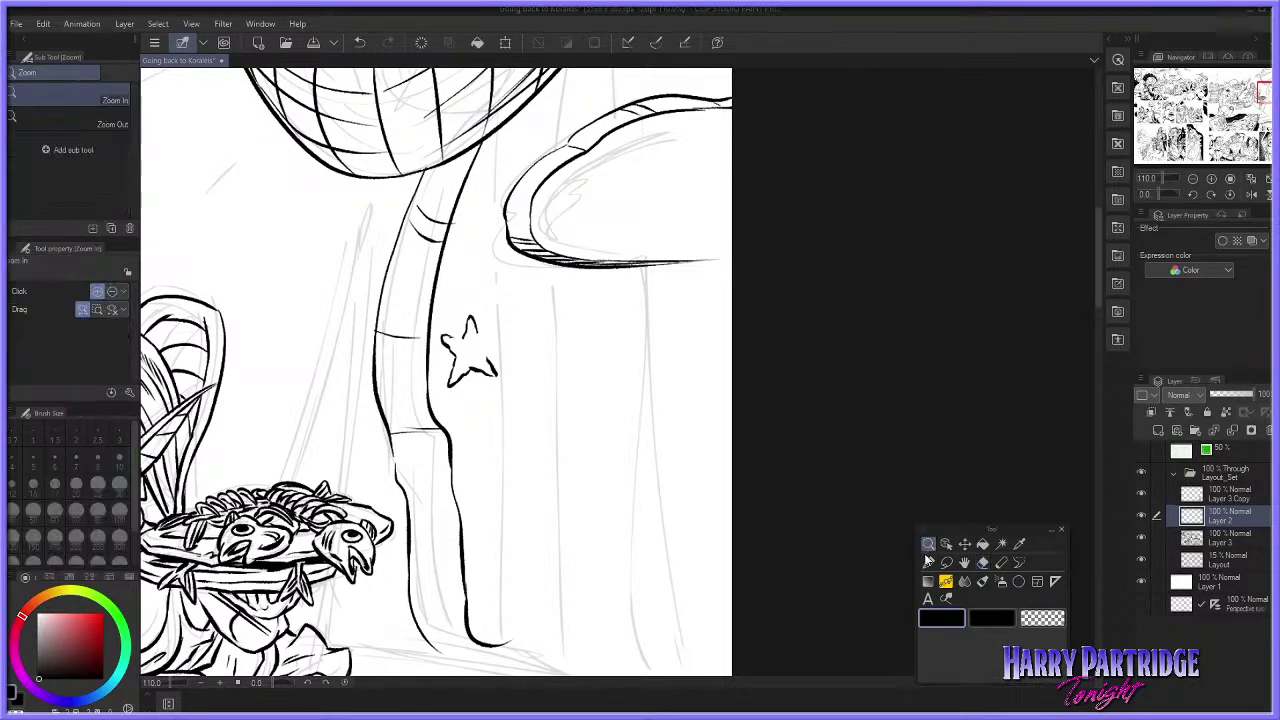
{"action": "mouse_move", "coordinate": [453, 340]}
{"action": "left_mouse_down"}
{"action": "mouse_move", "coordinate": [499, 341]}
{"action": "mouse_move", "coordinate": [487, 338]}
{"action": "left_mouse_up"}
{"action": "key", "text": "ctrl+z"}
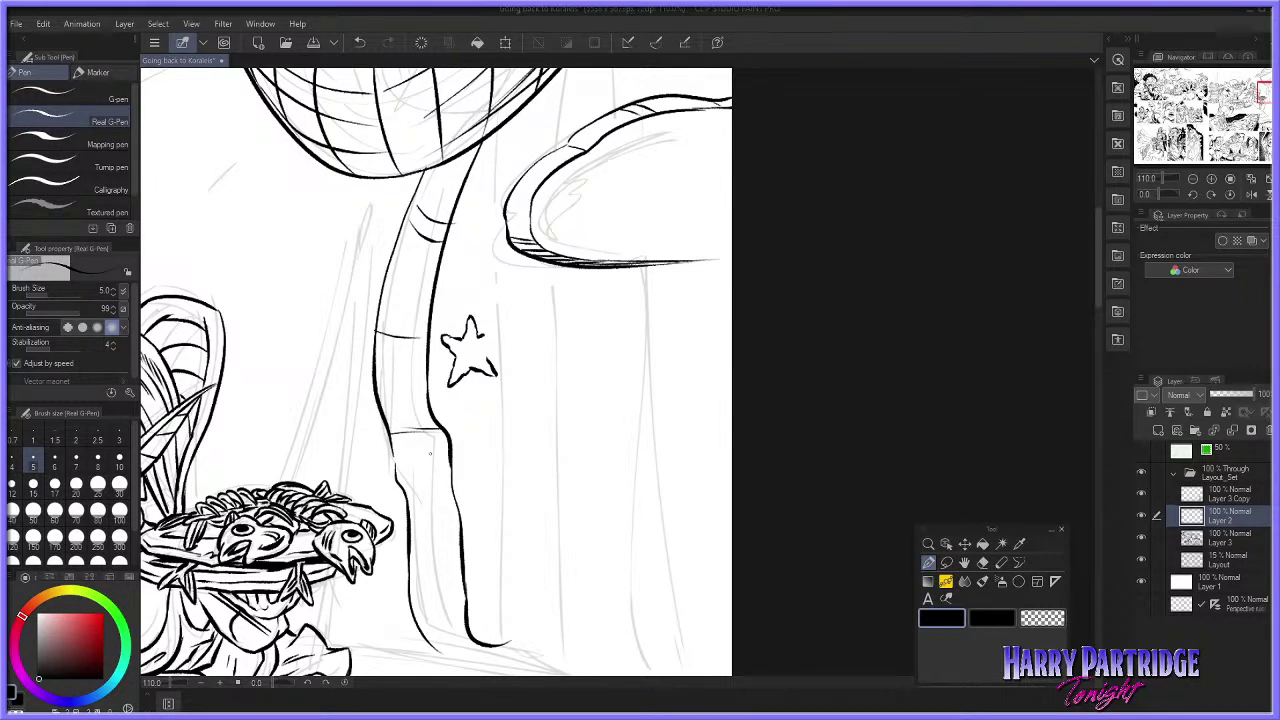
Step: Finish the starfish's arms and fill its body with small dots and short texture marks
{"action": "key", "text": "ctrl+z"}
{"action": "mouse_move", "coordinate": [477, 338]}
{"action": "left_mouse_down"}
{"action": "mouse_move", "coordinate": [500, 331]}
{"action": "mouse_move", "coordinate": [488, 360]}
{"action": "mouse_move", "coordinate": [502, 339]}
{"action": "left_mouse_up"}
{"action": "key", "text": "ctrl+z"}
{"action": "mouse_move", "coordinate": [468, 350]}
{"action": "left_mouse_down"}
{"action": "mouse_move", "coordinate": [481, 366]}
{"action": "mouse_move", "coordinate": [465, 349]}
{"action": "left_mouse_up"}
{"action": "key", "text": "ctrl+z"}
{"action": "scroll", "coordinate": [280, 265], "scroll_direction": "down", "scroll_amount": 15}
{"action": "scroll", "coordinate": [345, 345], "scroll_direction": "up", "scroll_amount": 8}
{"action": "scroll", "coordinate": [348, 366], "scroll_direction": "up", "scroll_amount": 3}
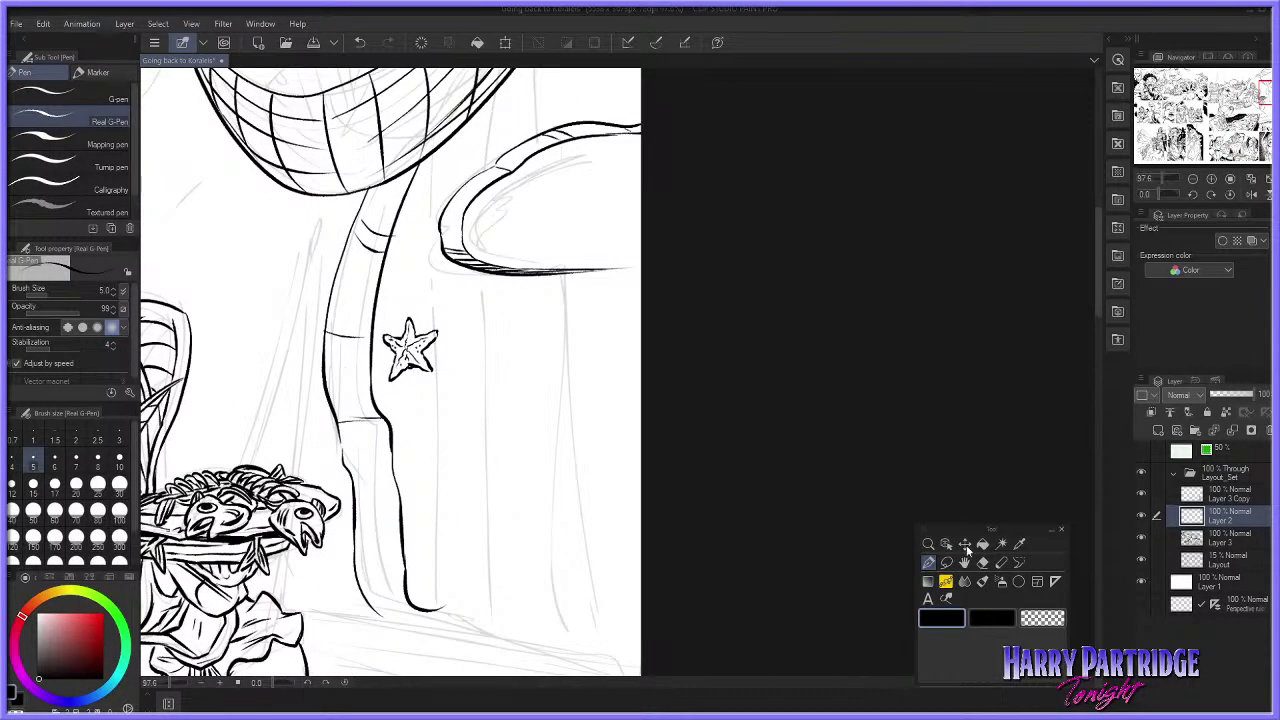
{"action": "key", "text": "e"}
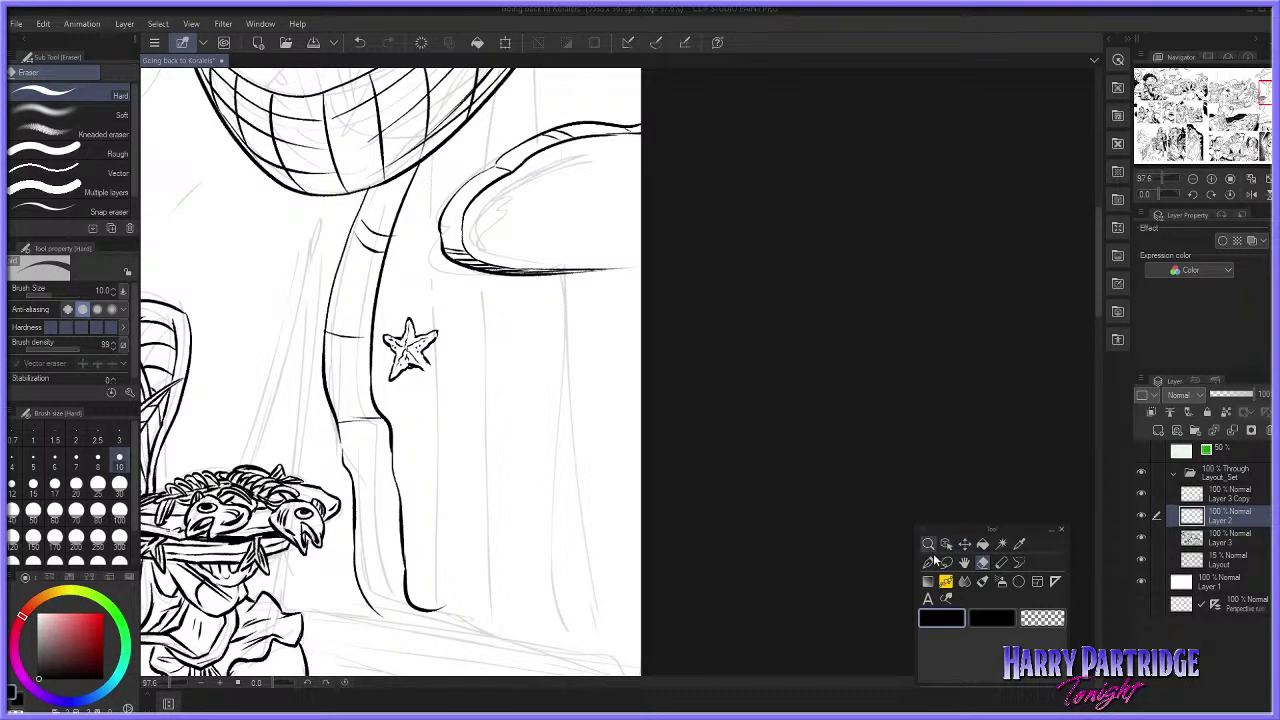
{"action": "key", "text": "p"}
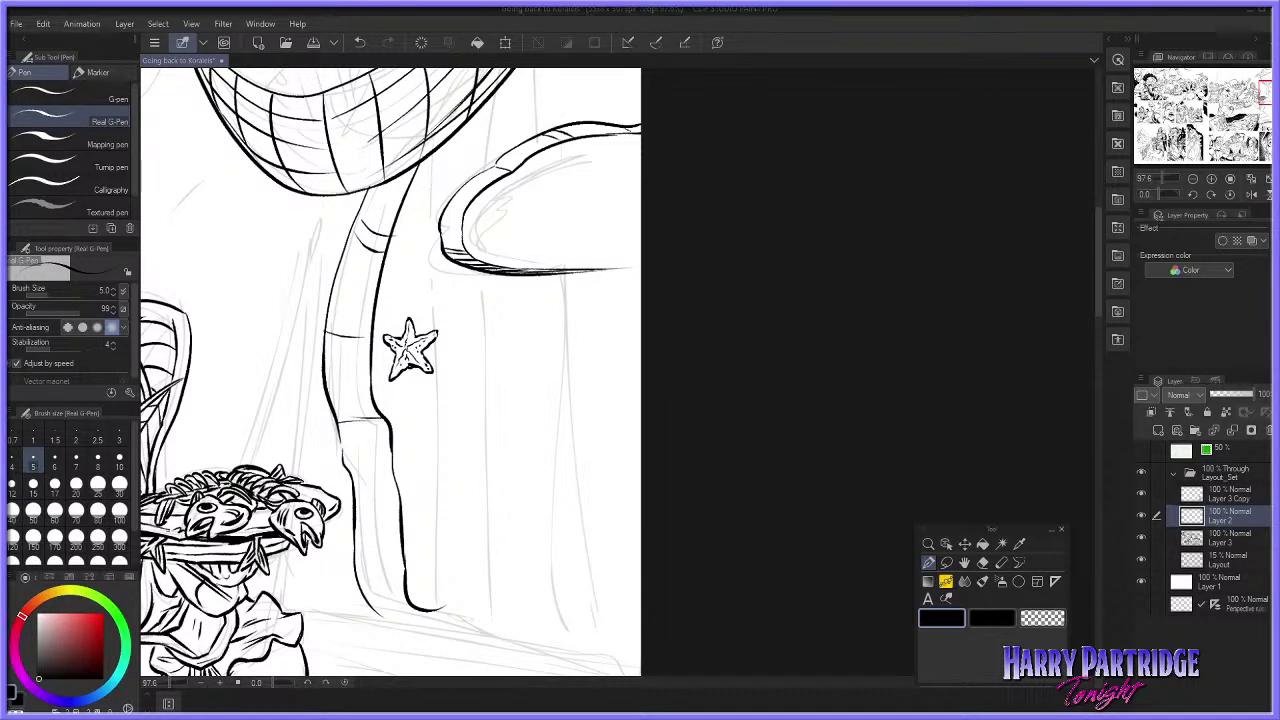
Step: Ink the wall post's edge from the net's underside past the starfish to the floor, curving out at its base
{"action": "key", "text": "e"}
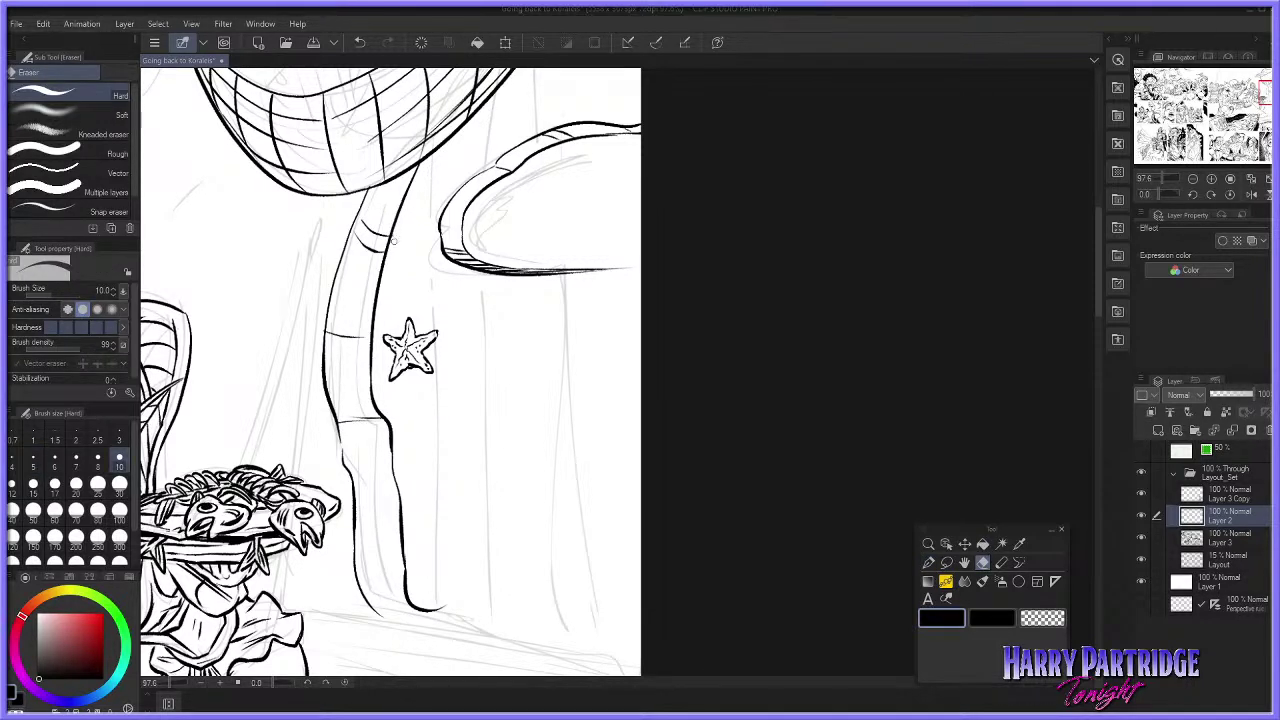
{"action": "left_click", "coordinate": [928, 562]}
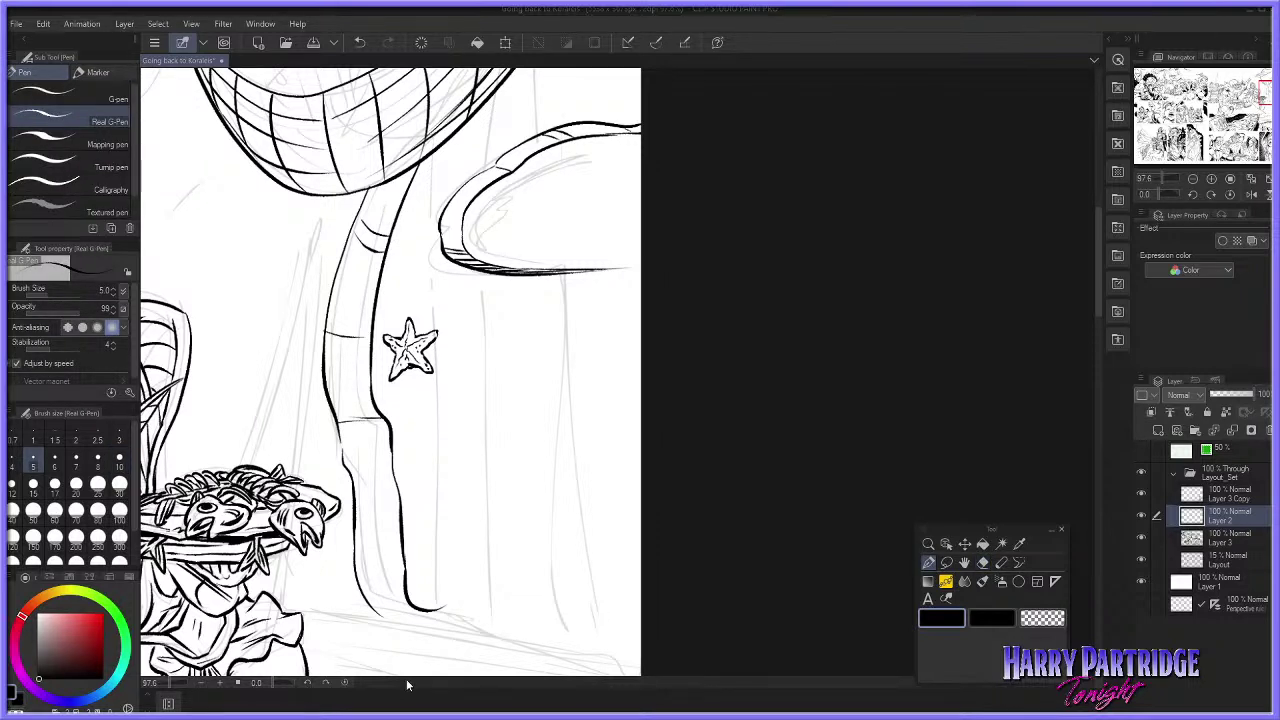
{"action": "mouse_move", "coordinate": [431, 155]}
{"action": "left_mouse_down"}
{"action": "mouse_move", "coordinate": [447, 606]}
{"action": "mouse_move", "coordinate": [466, 624]}
{"action": "left_mouse_up"}
{"action": "key", "text": "ctrl+z"}
{"action": "key", "text": "ctrl+z"}
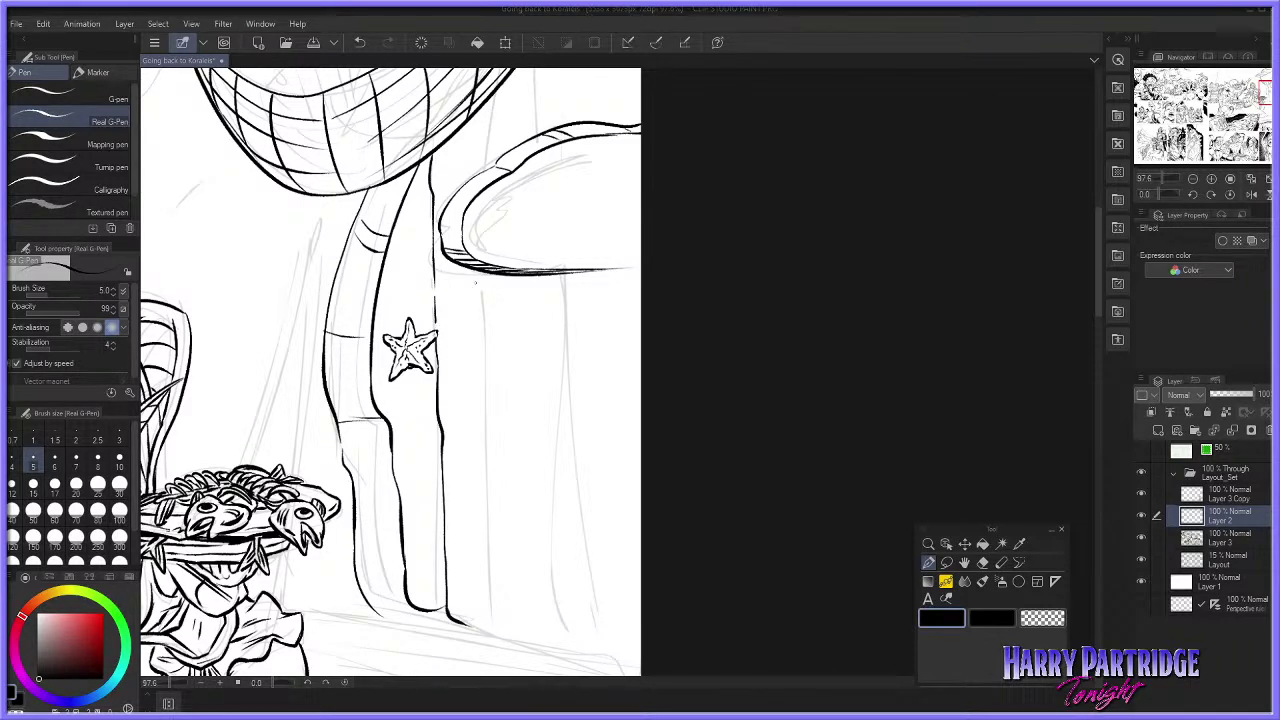
{"action": "key", "text": "e"}
{"action": "key", "text": "p"}
Step: Ink the wavy edge of the next post from the cap's underside to the floor, plus the base lines on both sides
{"action": "mouse_move", "coordinate": [484, 268]}
{"action": "left_mouse_down"}
{"action": "mouse_move", "coordinate": [501, 456]}
{"action": "mouse_move", "coordinate": [486, 350]}
{"action": "mouse_move", "coordinate": [477, 465]}
{"action": "mouse_move", "coordinate": [504, 642]}
{"action": "left_mouse_up"}
{"action": "key", "text": "ctrl+z"}
{"action": "key", "text": "ctrl+z"}
{"action": "key", "text": "ctrl+z"}
{"action": "mouse_move", "coordinate": [485, 528]}
{"action": "left_mouse_down"}
{"action": "mouse_move", "coordinate": [490, 615]}
{"action": "mouse_move", "coordinate": [560, 642]}
{"action": "left_mouse_up"}
{"action": "mouse_move", "coordinate": [462, 624]}
{"action": "left_mouse_down"}
{"action": "mouse_move", "coordinate": [488, 629]}
{"action": "mouse_move", "coordinate": [482, 564]}
{"action": "left_mouse_up"}
{"action": "key", "text": "ctrl+z"}
{"action": "left_click_drag", "start_coordinate": [477, 478], "coordinate": [485, 570]}
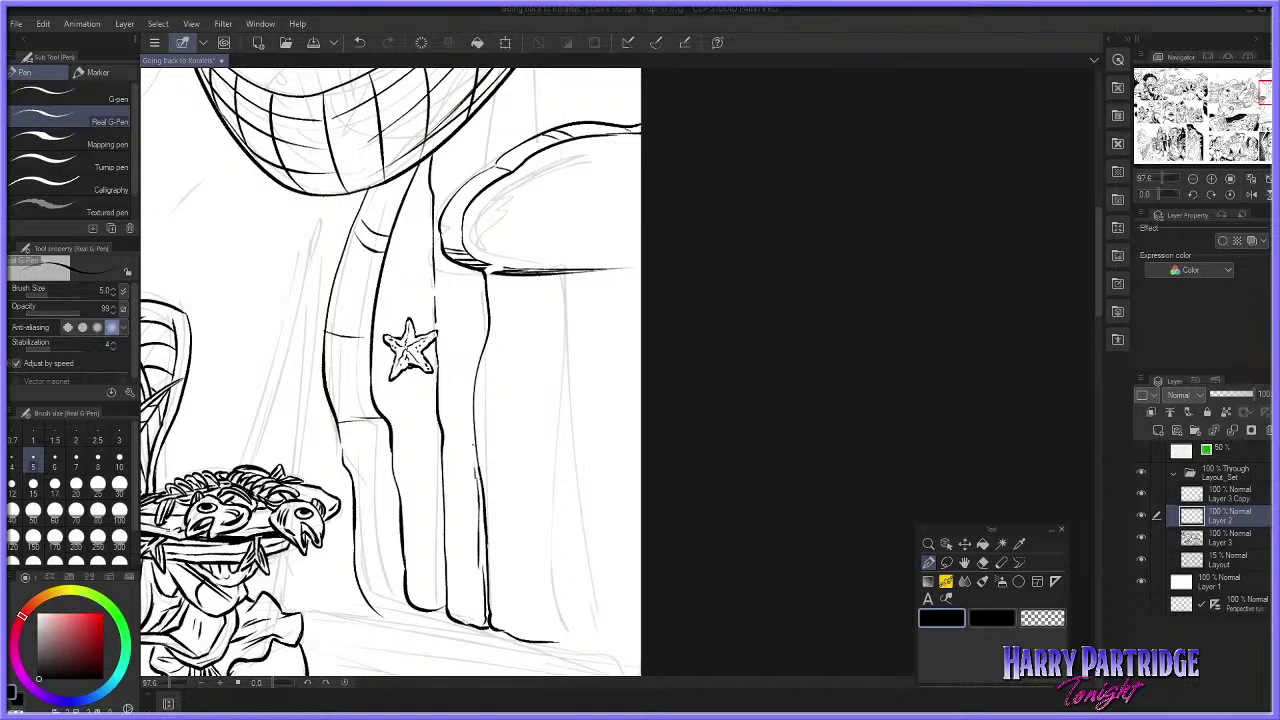
Step: Ink the far post edge from the cap's underside toward the floor and shape the corner where it meets the cap
{"action": "key", "text": "ctrl+z"}
{"action": "mouse_move", "coordinate": [488, 273]}
{"action": "left_mouse_down"}
{"action": "mouse_move", "coordinate": [488, 291]}
{"action": "mouse_move", "coordinate": [499, 263]}
{"action": "mouse_move", "coordinate": [564, 277]}
{"action": "mouse_move", "coordinate": [588, 600]}
{"action": "left_mouse_up"}
{"action": "key", "text": "ctrl+z"}
{"action": "key", "text": "ctrl+z"}
{"action": "left_click", "coordinate": [983, 562]}
{"action": "left_click", "coordinate": [929, 563]}
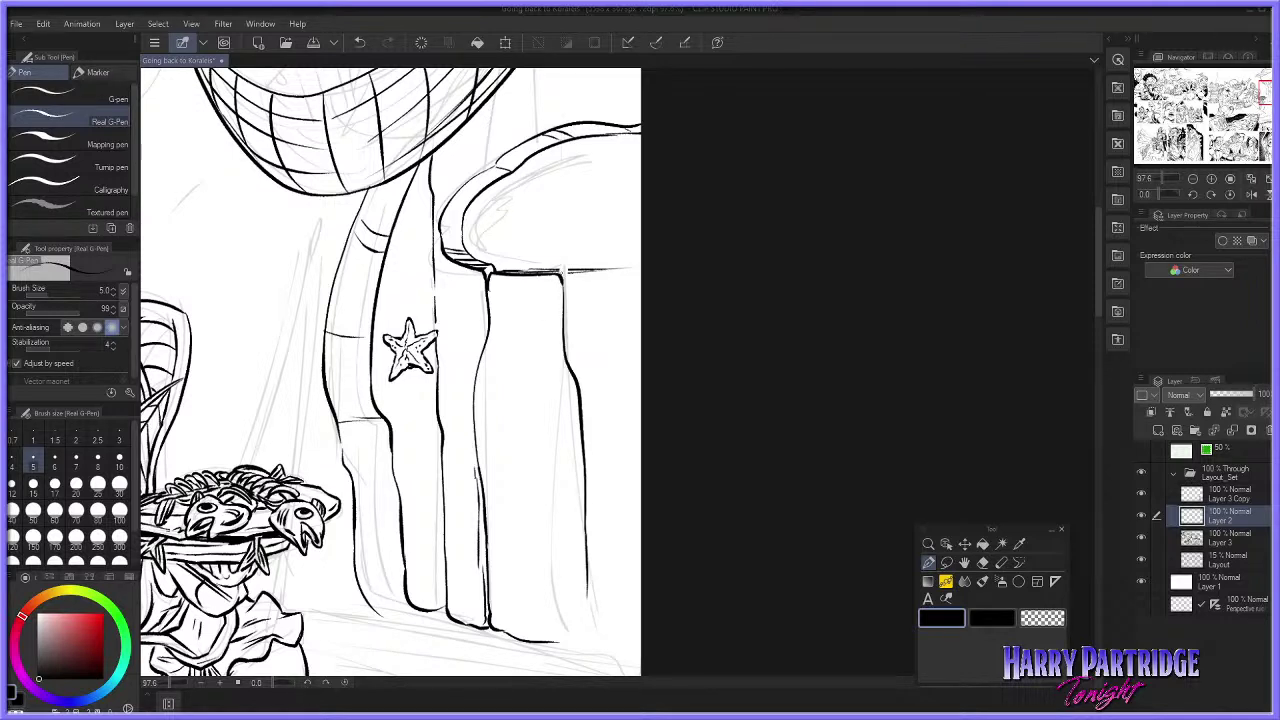
{"action": "key", "text": "ctrl+z"}
{"action": "left_click_drag", "start_coordinate": [569, 270], "coordinate": [563, 283]}
{"action": "key", "text": "ctrl+z"}
Step: Extend the far post edge into a curved base line along the floor toward the page edge
{"action": "mouse_move", "coordinate": [587, 584]}
{"action": "left_mouse_down"}
{"action": "mouse_move", "coordinate": [585, 630]}
{"action": "mouse_move", "coordinate": [630, 657]}
{"action": "left_mouse_up"}
{"action": "key", "text": "ctrl+z"}
{"action": "mouse_move", "coordinate": [586, 594]}
{"action": "left_mouse_down"}
{"action": "mouse_move", "coordinate": [584, 625]}
{"action": "mouse_move", "coordinate": [608, 645]}
{"action": "mouse_move", "coordinate": [640, 652]}
{"action": "left_mouse_up"}
{"action": "key", "text": "ctrl+z"}
{"action": "mouse_move", "coordinate": [586, 590]}
{"action": "left_mouse_down"}
{"action": "mouse_move", "coordinate": [588, 641]}
{"action": "mouse_move", "coordinate": [640, 652]}
{"action": "left_mouse_up"}
{"action": "key", "text": "ctrl+z"}
{"action": "key", "text": "ctrl+y"}
{"action": "key", "text": "ctrl+z"}
{"action": "key", "text": "ctrl+y"}
Step: Erase and redraw the post edge below the starfish with a wavier contour, and strengthen the far post's edge
{"action": "left_click", "coordinate": [983, 563]}
{"action": "mouse_move", "coordinate": [440, 418]}
{"action": "left_mouse_down"}
{"action": "mouse_move", "coordinate": [444, 454]}
{"action": "mouse_move", "coordinate": [440, 358]}
{"action": "left_mouse_up"}
{"action": "left_click_drag", "start_coordinate": [444, 490], "coordinate": [444, 533]}
{"action": "left_click", "coordinate": [928, 563]}
{"action": "left_click_drag", "start_coordinate": [438, 355], "coordinate": [454, 419]}
{"action": "key", "text": "ctrl+z"}
{"action": "left_click_drag", "start_coordinate": [438, 356], "coordinate": [448, 580]}
{"action": "key", "text": "ctrl+z"}
{"action": "key", "text": "ctrl+z"}
{"action": "left_click", "coordinate": [983, 563]}
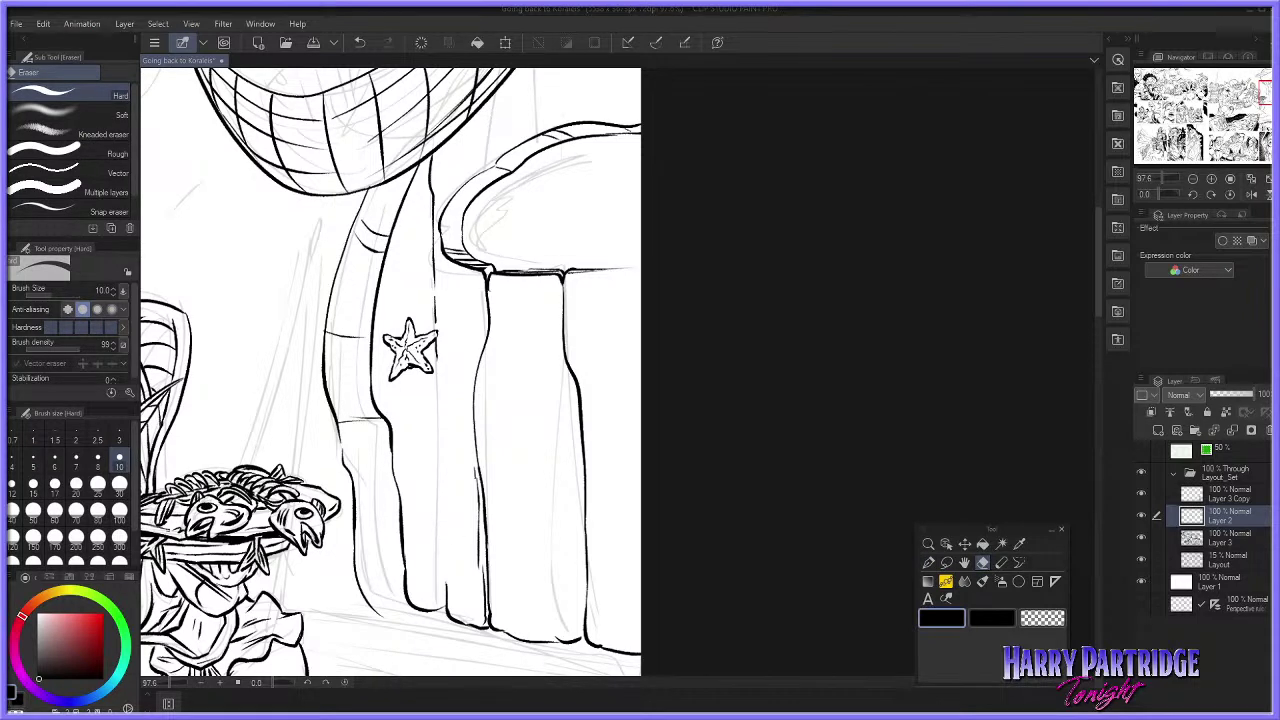
{"action": "key", "text": "p"}
{"action": "left_click_drag", "start_coordinate": [434, 352], "coordinate": [447, 584]}
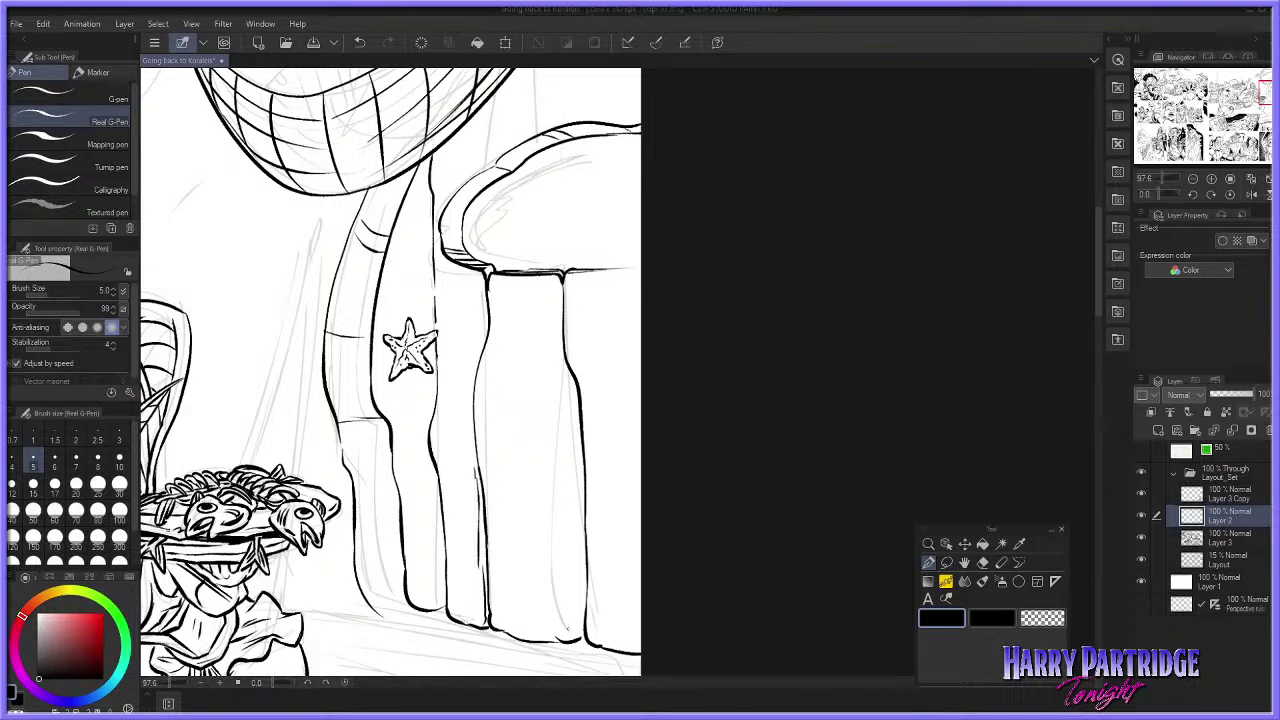
{"action": "left_click_drag", "start_coordinate": [580, 638], "coordinate": [574, 410]}
{"action": "left_click_drag", "start_coordinate": [560, 350], "coordinate": [578, 520]}
Step: Ink the short vertical edge running from the net's underside down to the cap's rim and tidy the joint
{"action": "left_click_drag", "start_coordinate": [1094, 323], "coordinate": [1075, 255]}
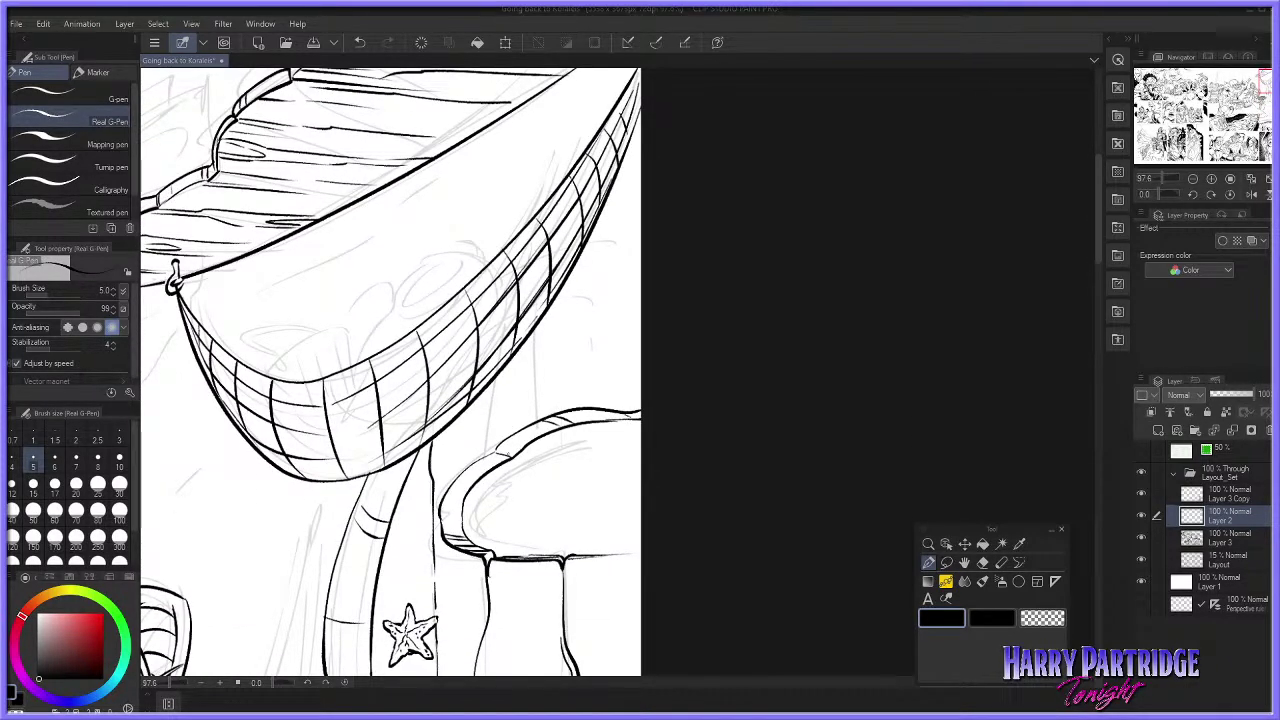
{"action": "key", "text": "ctrl+z"}
{"action": "left_click_drag", "start_coordinate": [496, 449], "coordinate": [494, 385]}
{"action": "key", "text": "ctrl+z"}
{"action": "mouse_move", "coordinate": [495, 448]}
{"action": "left_mouse_down"}
{"action": "mouse_move", "coordinate": [493, 383]}
{"action": "mouse_move", "coordinate": [499, 442]}
{"action": "mouse_move", "coordinate": [516, 454]}
{"action": "left_mouse_up"}
{"action": "left_click", "coordinate": [1001, 562]}
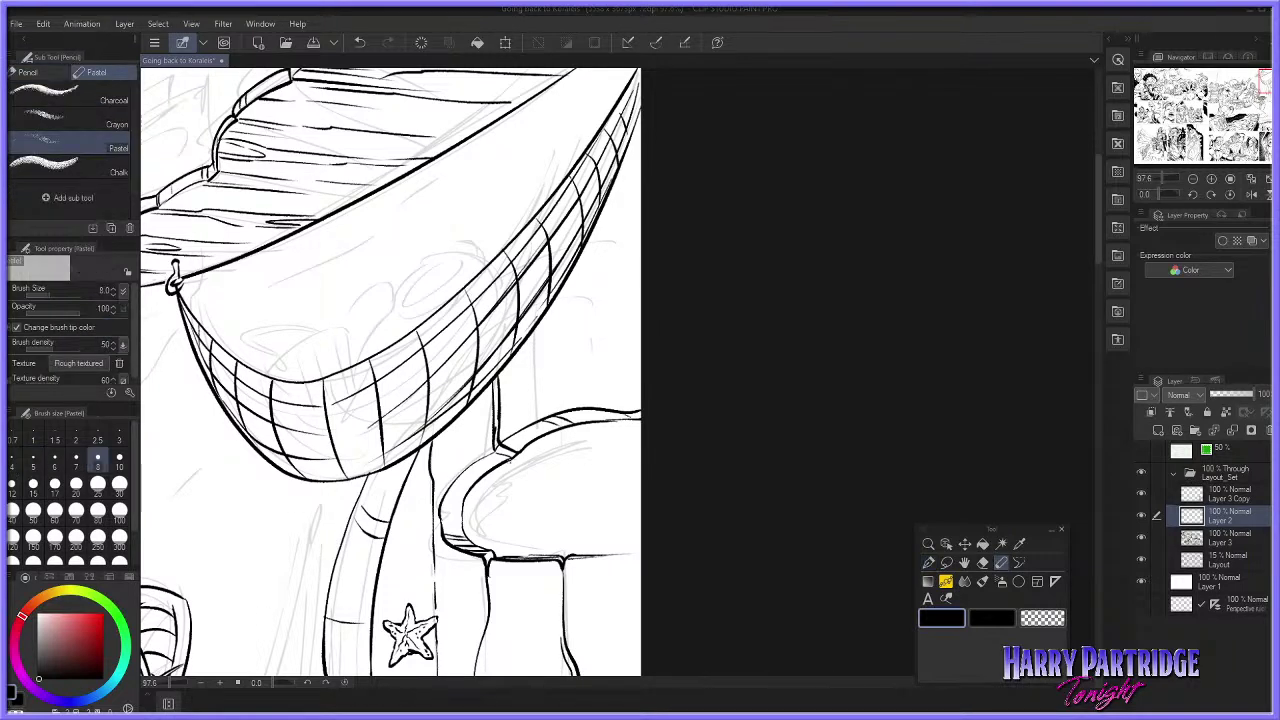
{"action": "left_click", "coordinate": [983, 562]}
{"action": "mouse_move", "coordinate": [518, 456]}
{"action": "left_mouse_down"}
{"action": "mouse_move", "coordinate": [495, 441]}
{"action": "mouse_move", "coordinate": [522, 459]}
{"action": "left_mouse_up"}
{"action": "key", "text": "ctrl+z"}
{"action": "key", "text": "p"}
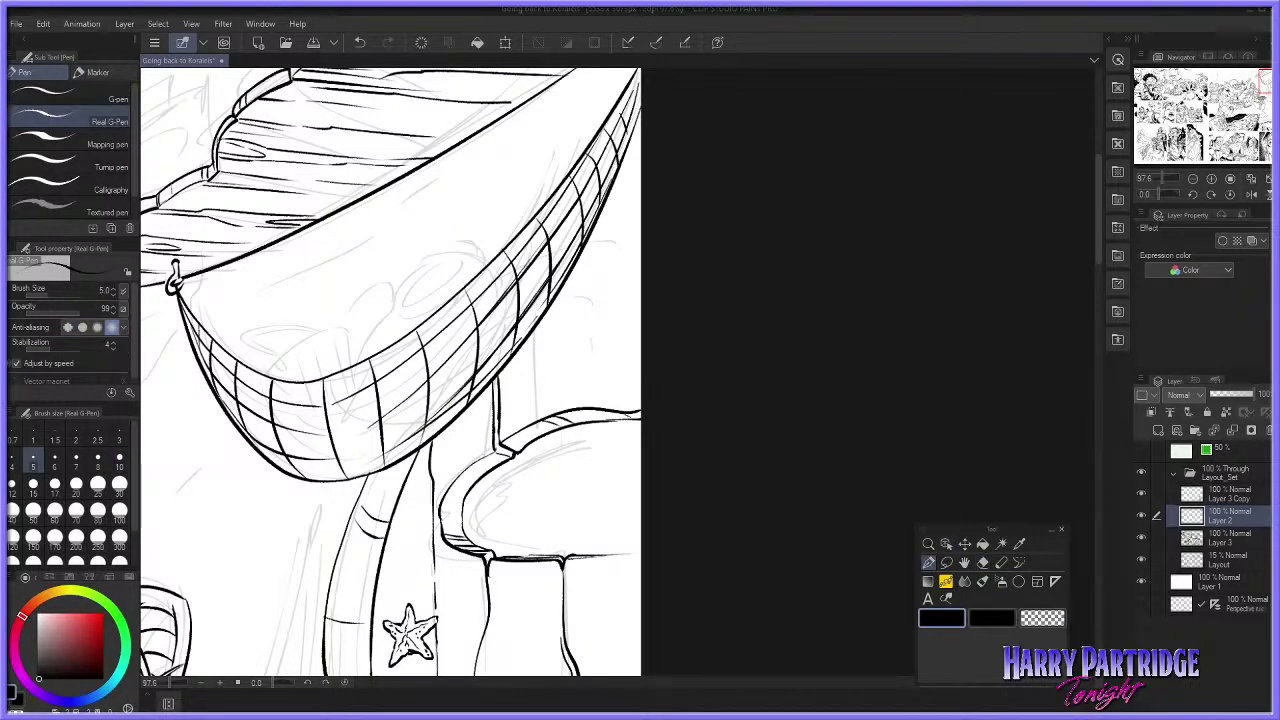
Step: Examine the inked panels across both pages and compare them with the banquet panel's background
{"action": "scroll", "coordinate": [485, 407], "scroll_direction": "down", "scroll_amount": 7}
{"action": "left_click_drag", "start_coordinate": [831, 690], "coordinate": [732, 690]}
{"action": "left_click_drag", "start_coordinate": [1099, 338], "coordinate": [1100, 405]}
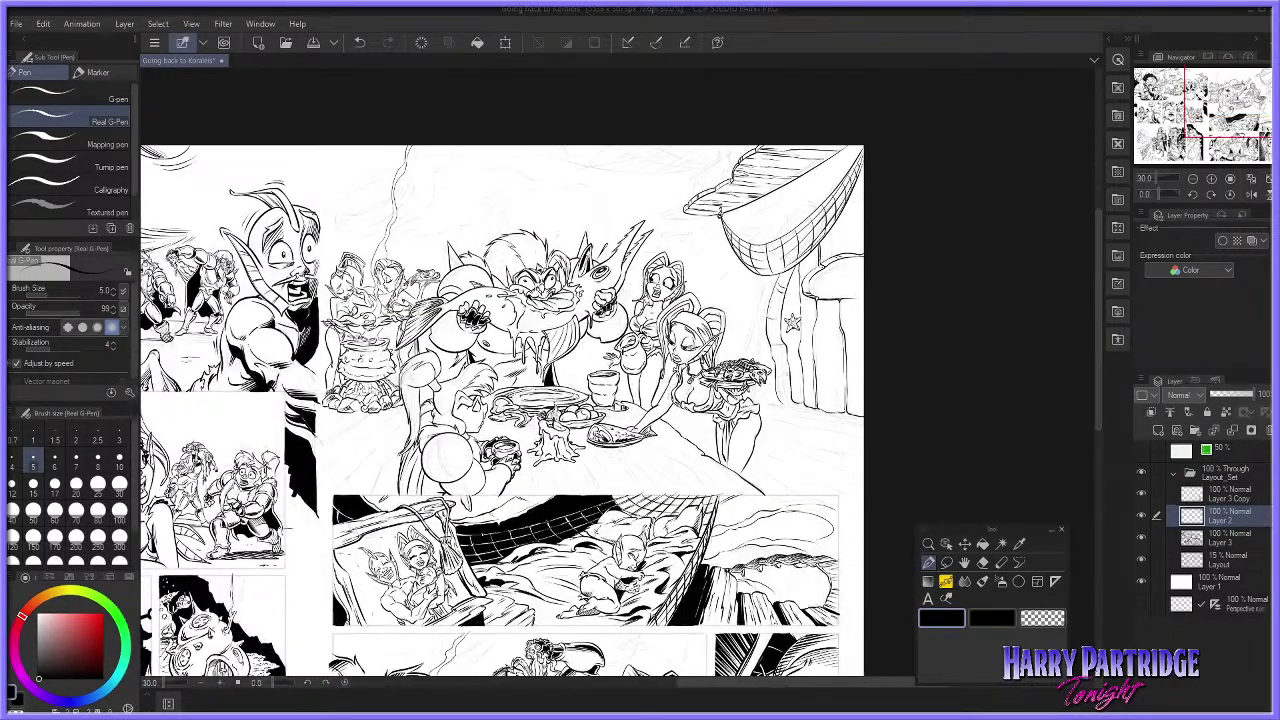
{"action": "scroll", "coordinate": [852, 320], "scroll_direction": "up", "scroll_amount": 1}
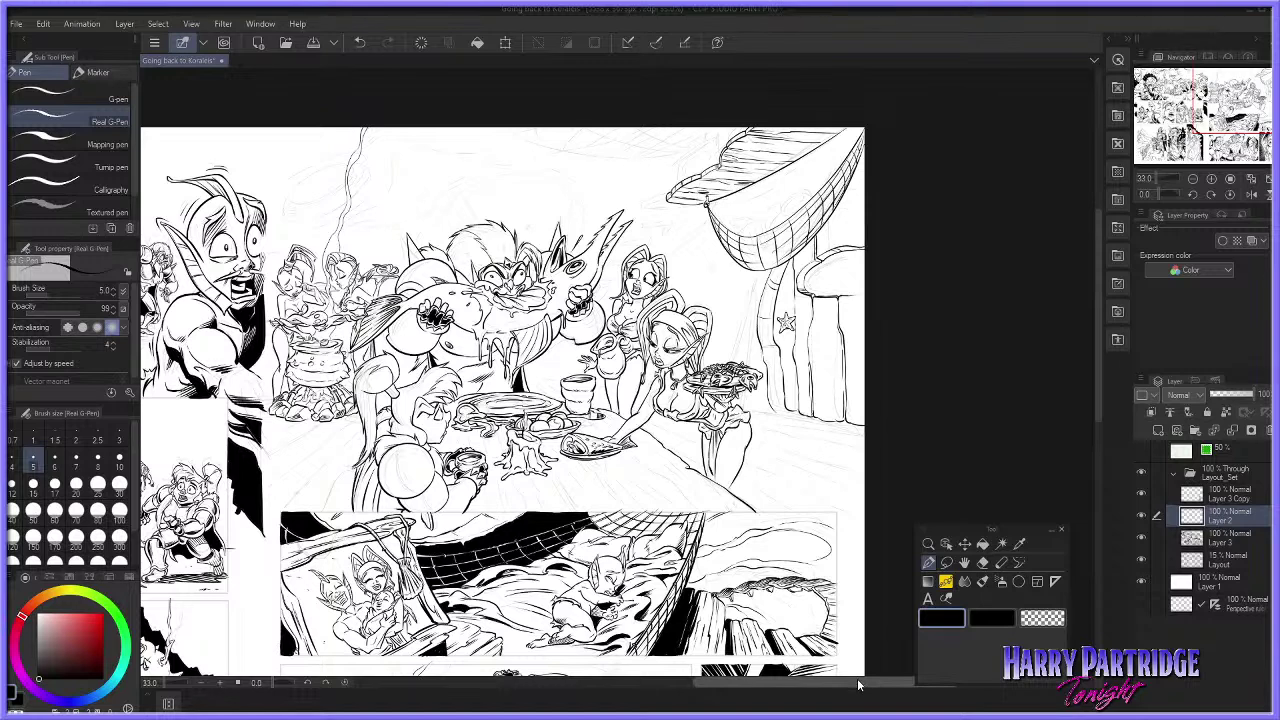
{"action": "left_click_drag", "start_coordinate": [859, 685], "coordinate": [847, 685]}
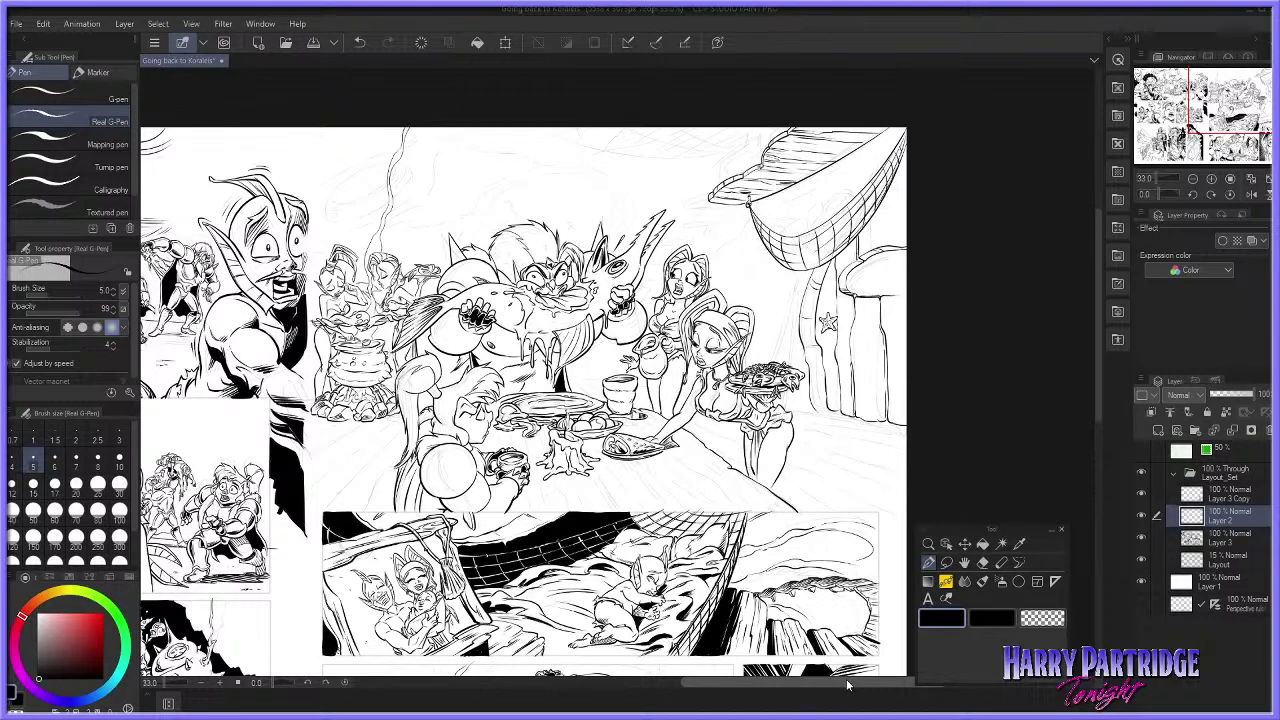
{"action": "left_click_drag", "start_coordinate": [847, 685], "coordinate": [846, 685]}
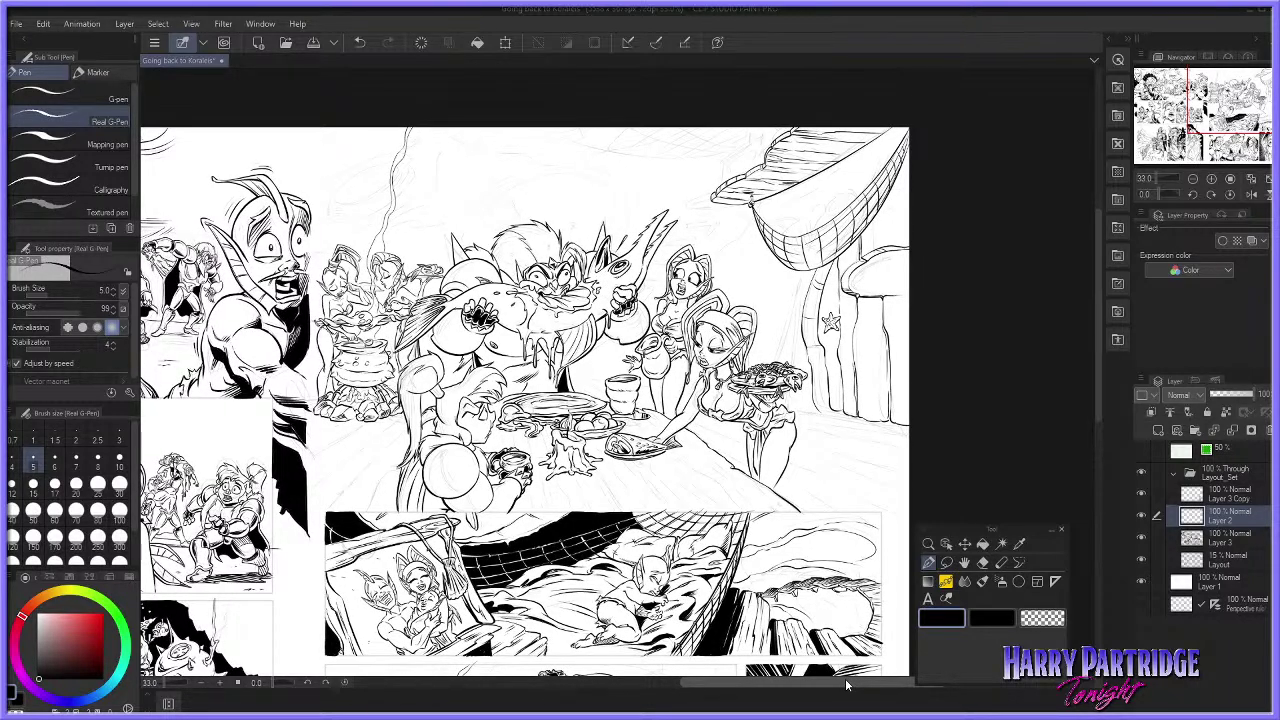
{"action": "left_click_drag", "start_coordinate": [846, 685], "coordinate": [845, 685]}
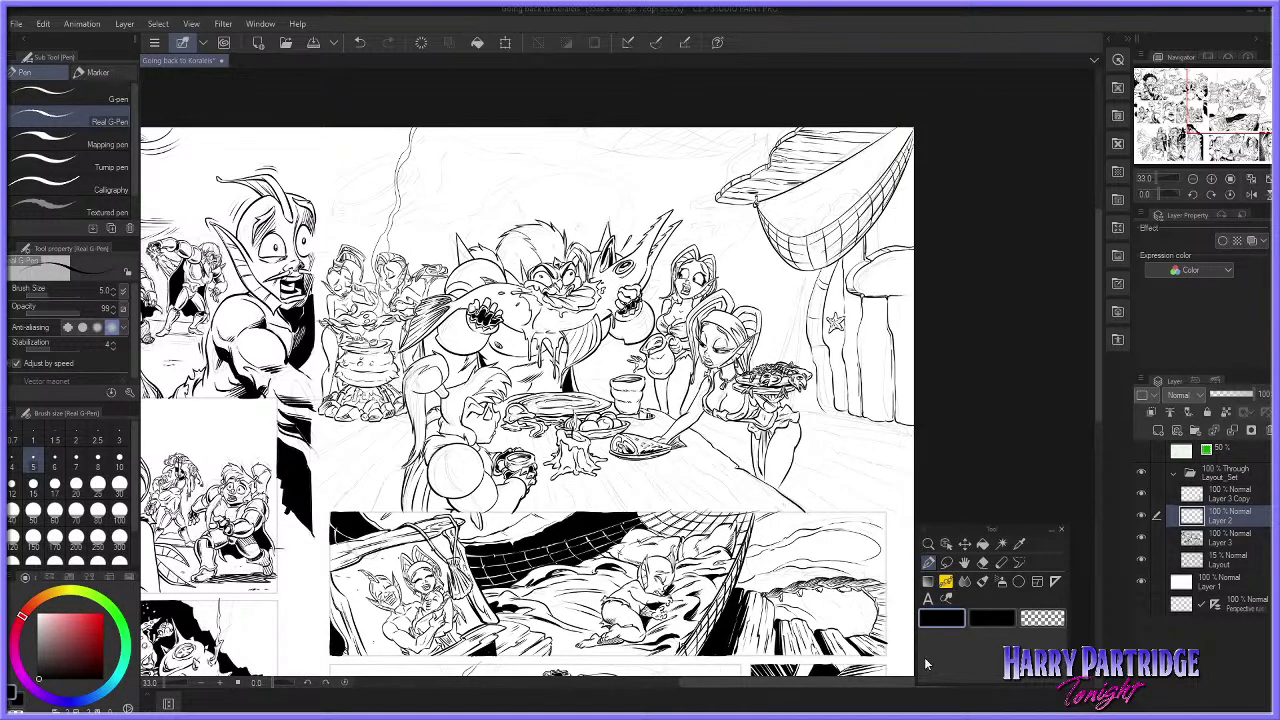
{"action": "left_click_drag", "start_coordinate": [878, 685], "coordinate": [737, 685]}
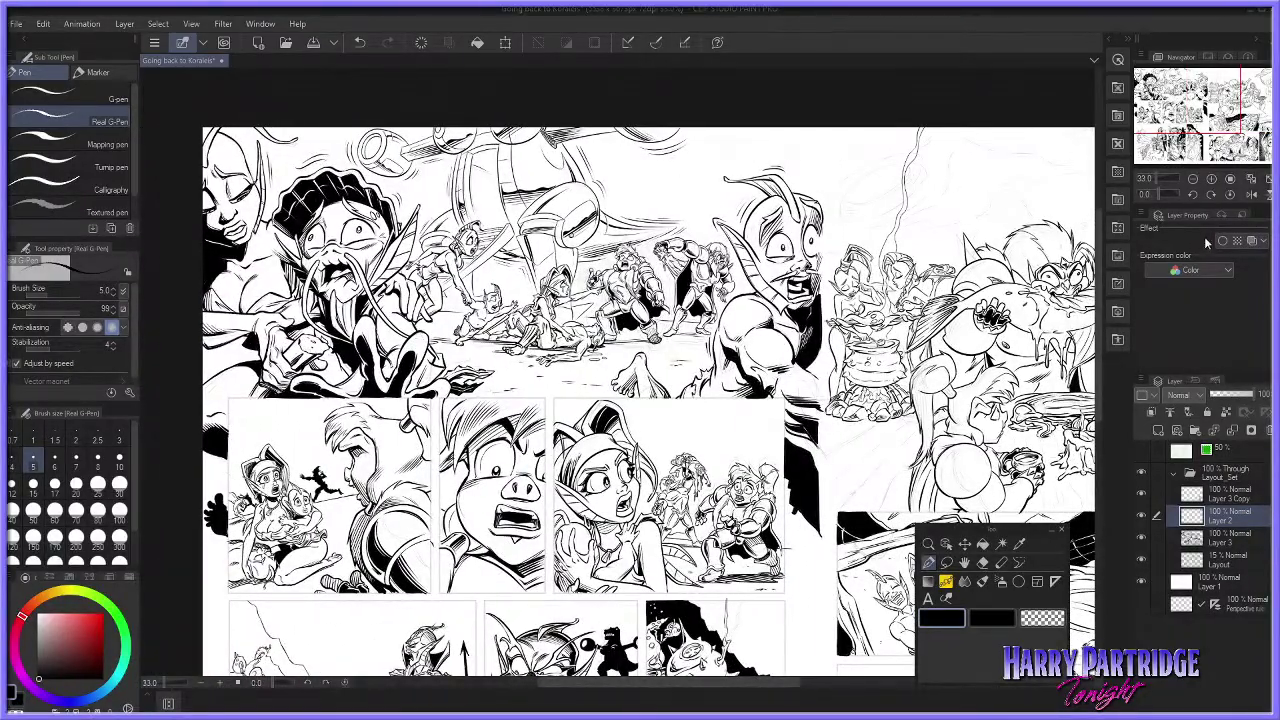
{"action": "left_click_drag", "start_coordinate": [1099, 291], "coordinate": [1104, 386]}
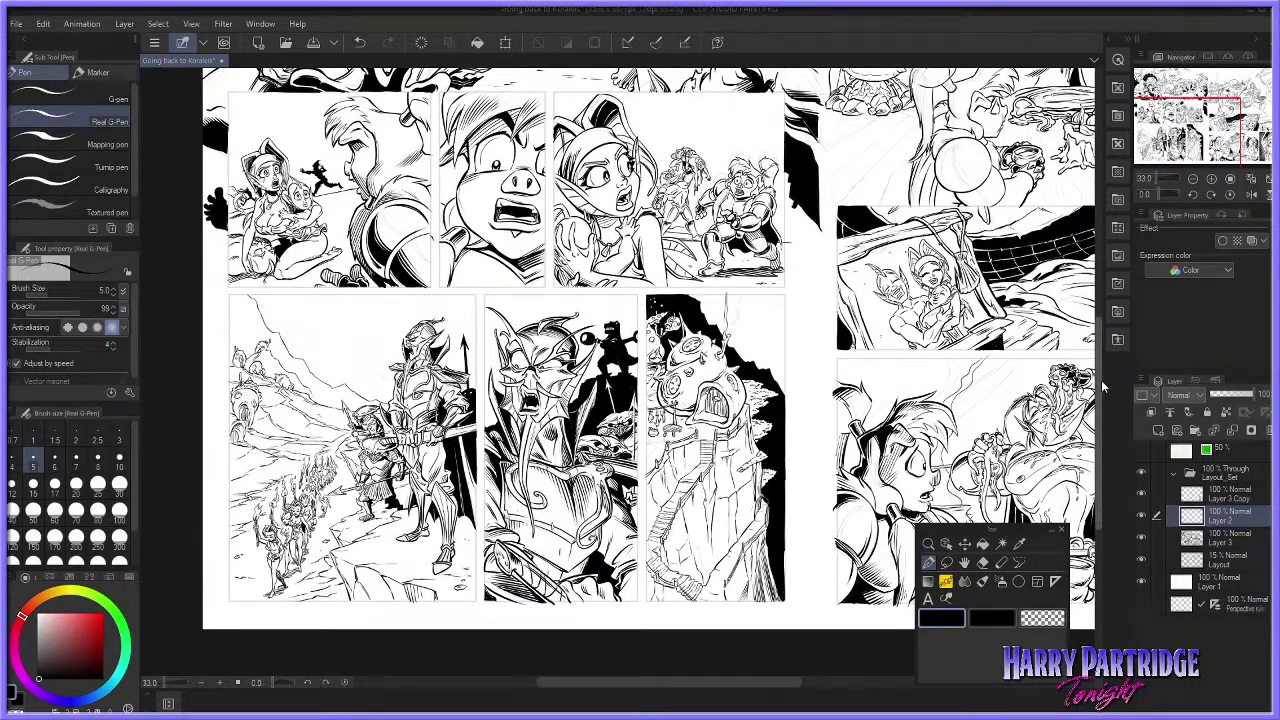
{"action": "scroll", "coordinate": [676, 222], "scroll_direction": "up", "scroll_amount": 1}
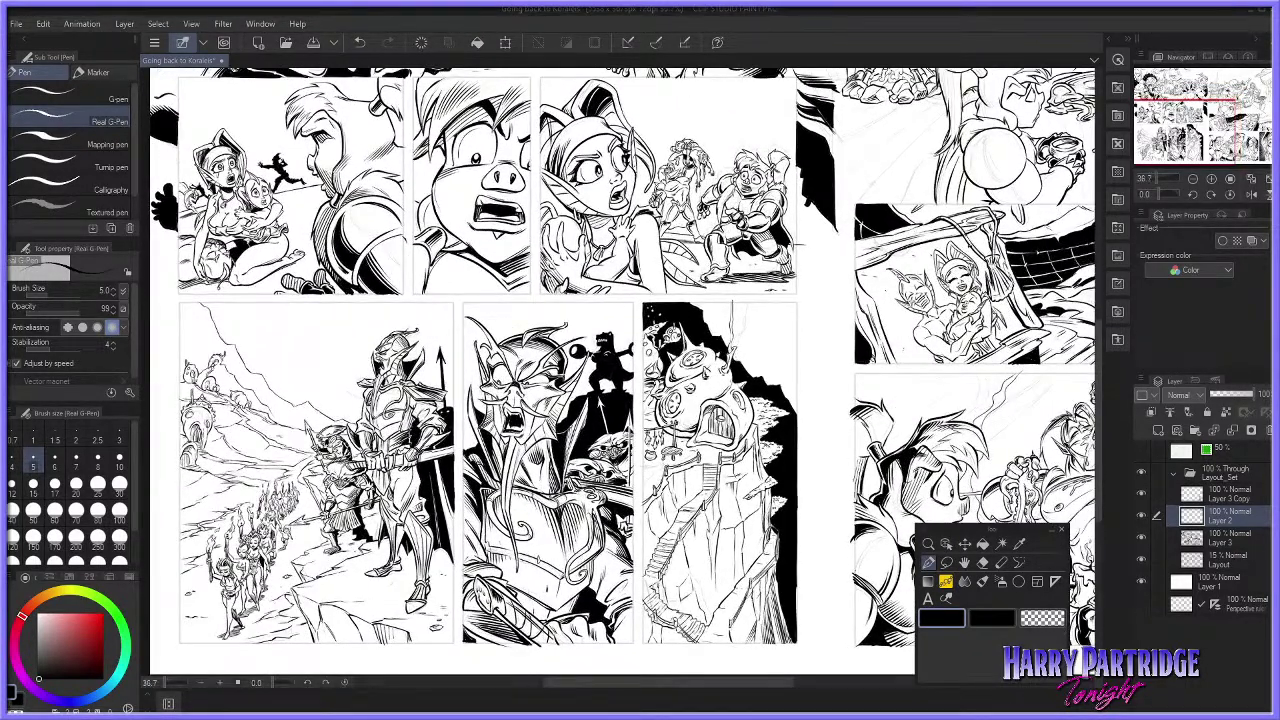
{"action": "left_click_drag", "start_coordinate": [1102, 397], "coordinate": [1102, 417]}
{"action": "scroll", "coordinate": [204, 398], "scroll_direction": "up", "scroll_amount": 2}
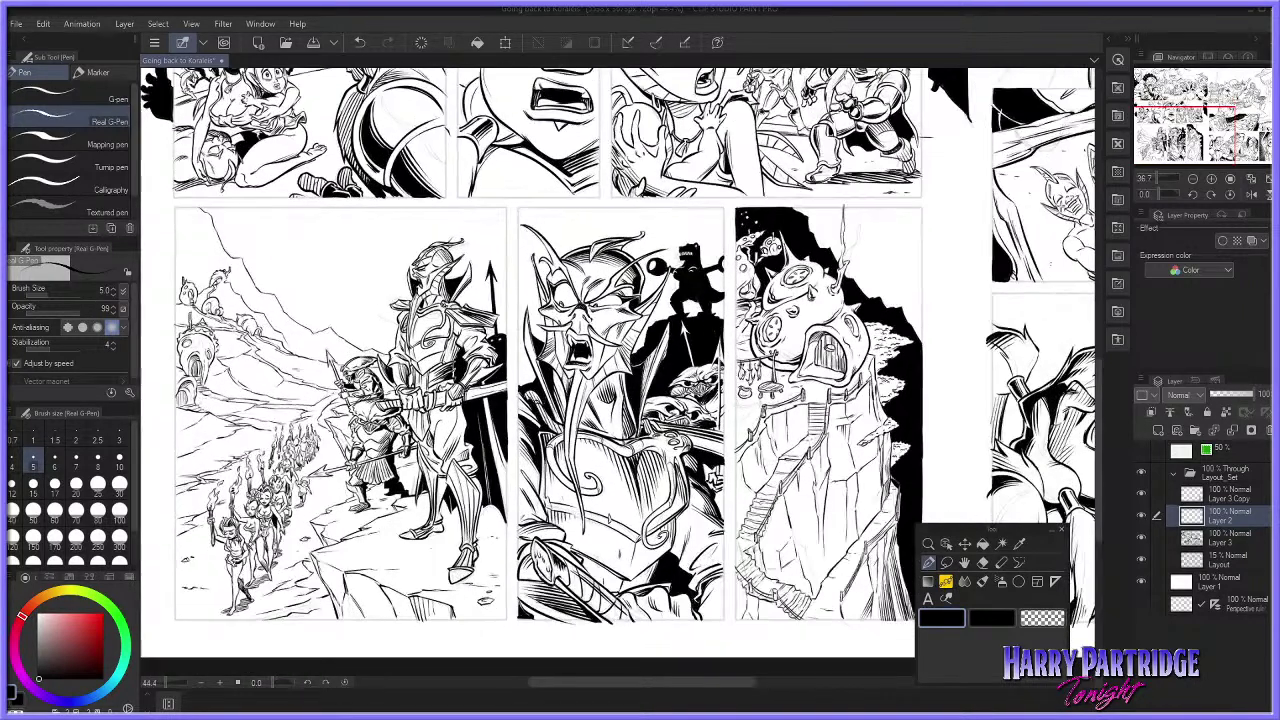
{"action": "left_click_drag", "start_coordinate": [610, 686], "coordinate": [786, 669]}
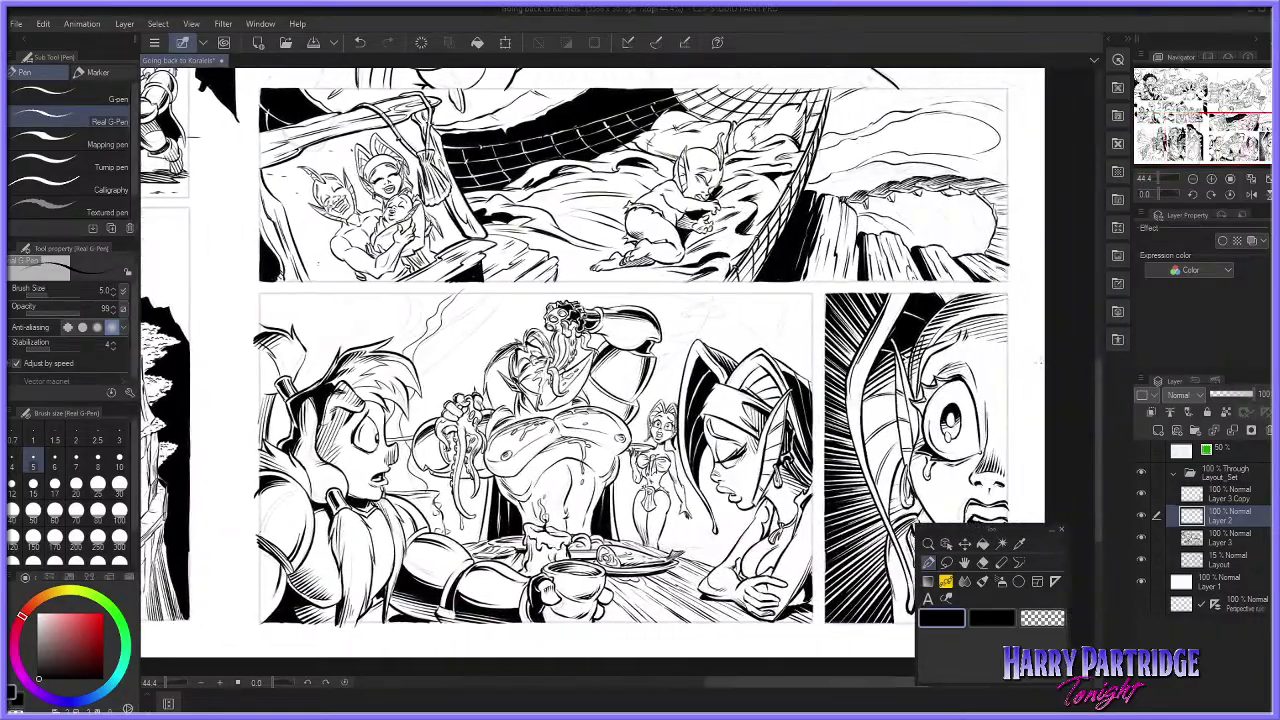
{"action": "left_click_drag", "start_coordinate": [1102, 382], "coordinate": [1048, 224]}
{"action": "left_click_drag", "start_coordinate": [709, 689], "coordinate": [805, 676]}
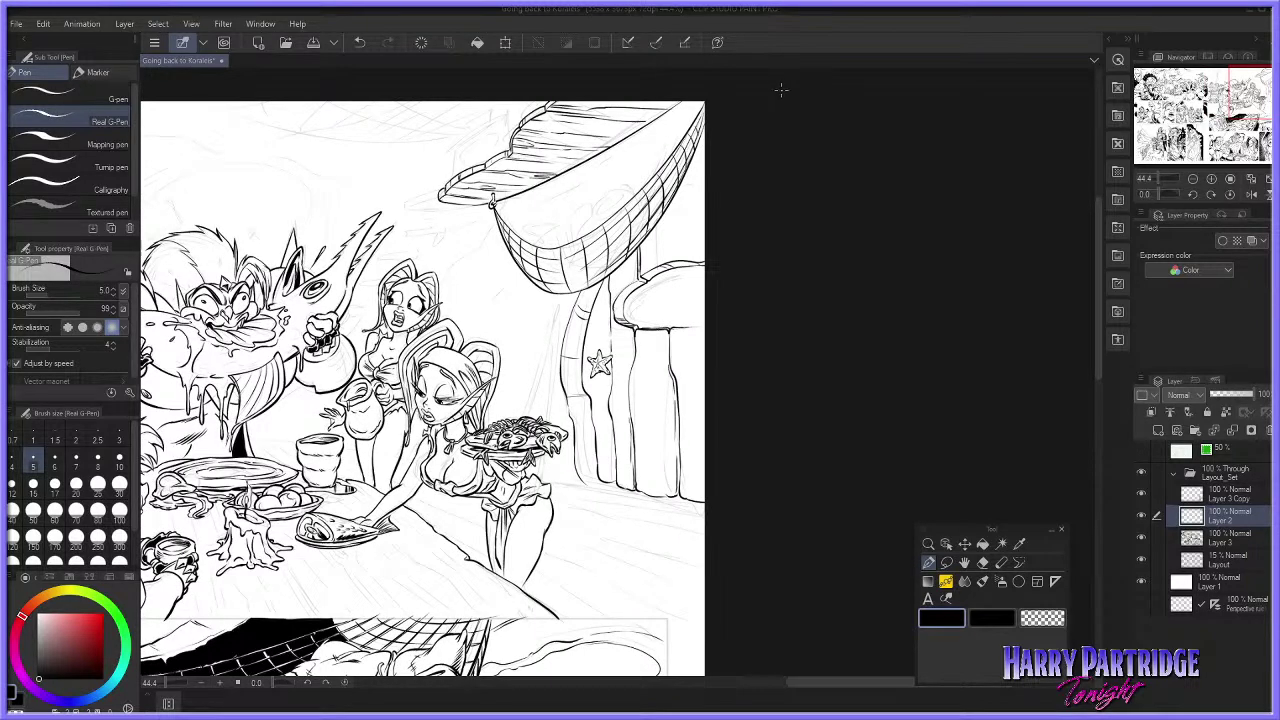
{"action": "scroll", "coordinate": [787, 110], "scroll_direction": "up", "scroll_amount": 2}
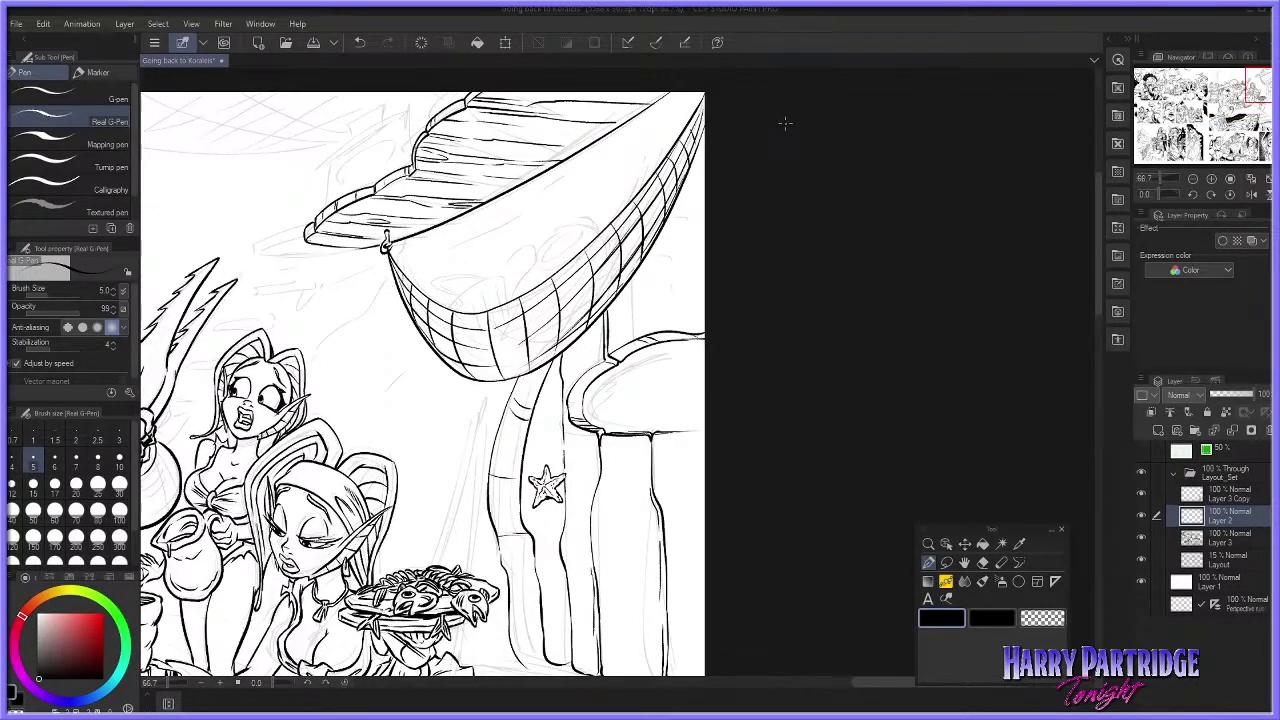
{"action": "key", "text": "e"}
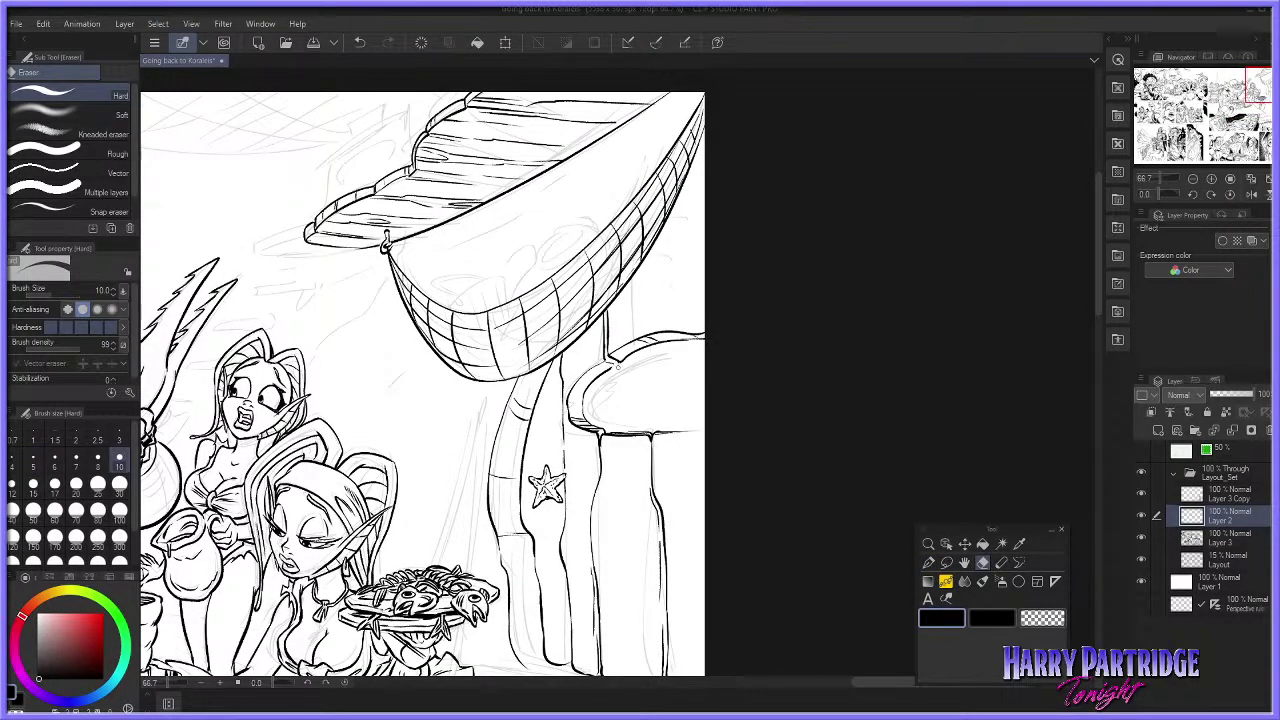
{"action": "left_click", "coordinate": [928, 562]}
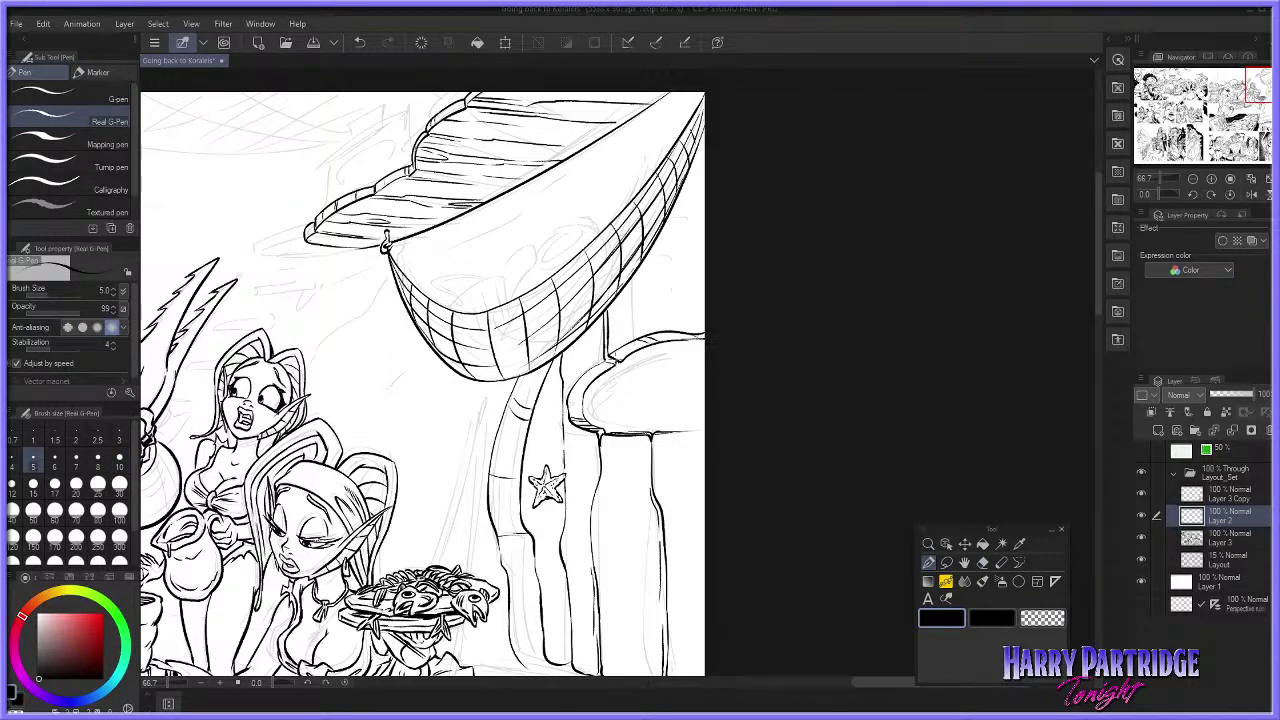
Step: Ink the side edge of the upper post between the net's underside and the rounded wall cap
{"action": "left_click", "coordinate": [982, 562]}
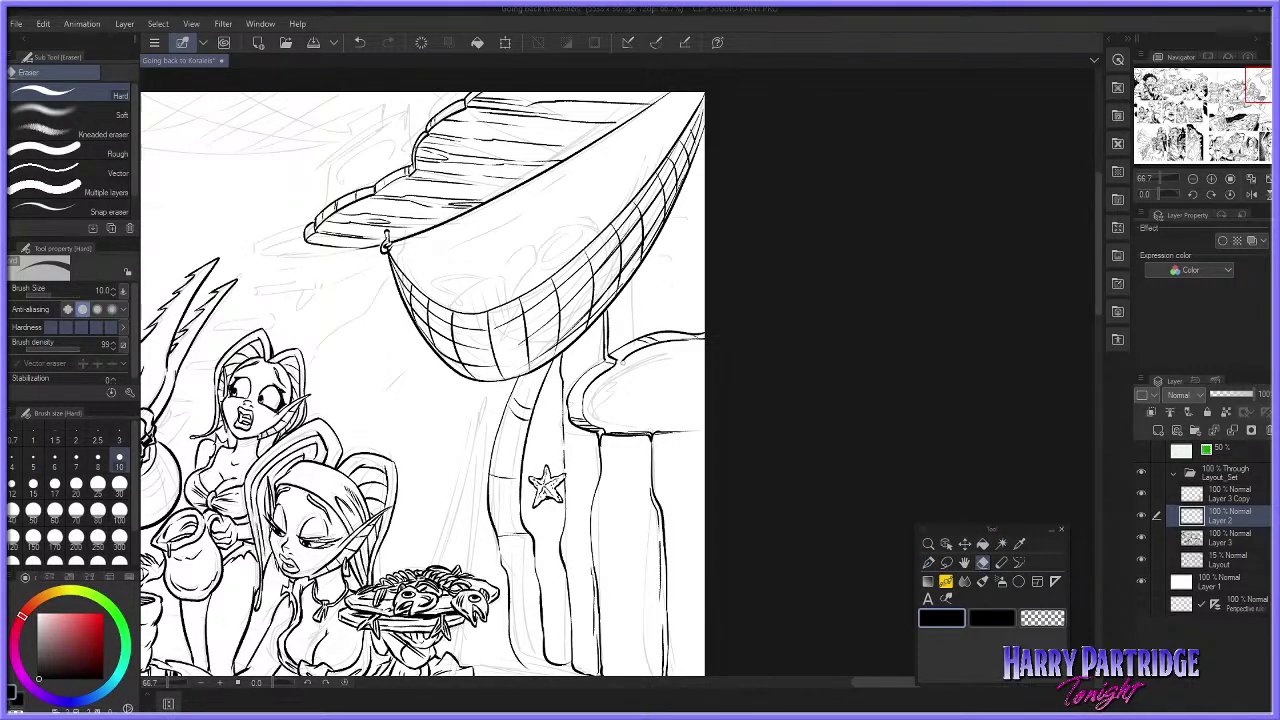
{"action": "left_click", "coordinate": [928, 562]}
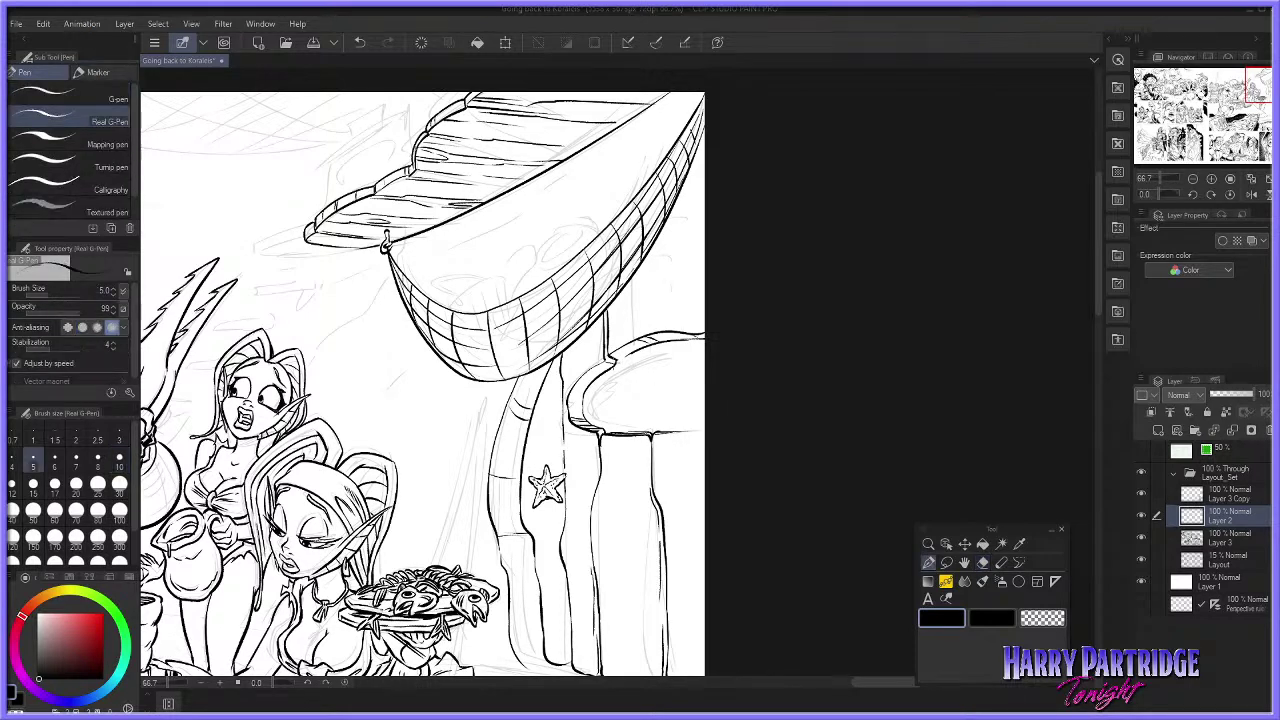
{"action": "key", "text": "ctrl+z"}
{"action": "left_click_drag", "start_coordinate": [633, 283], "coordinate": [638, 346]}
{"action": "key", "text": "ctrl+z"}
{"action": "key", "text": "e"}
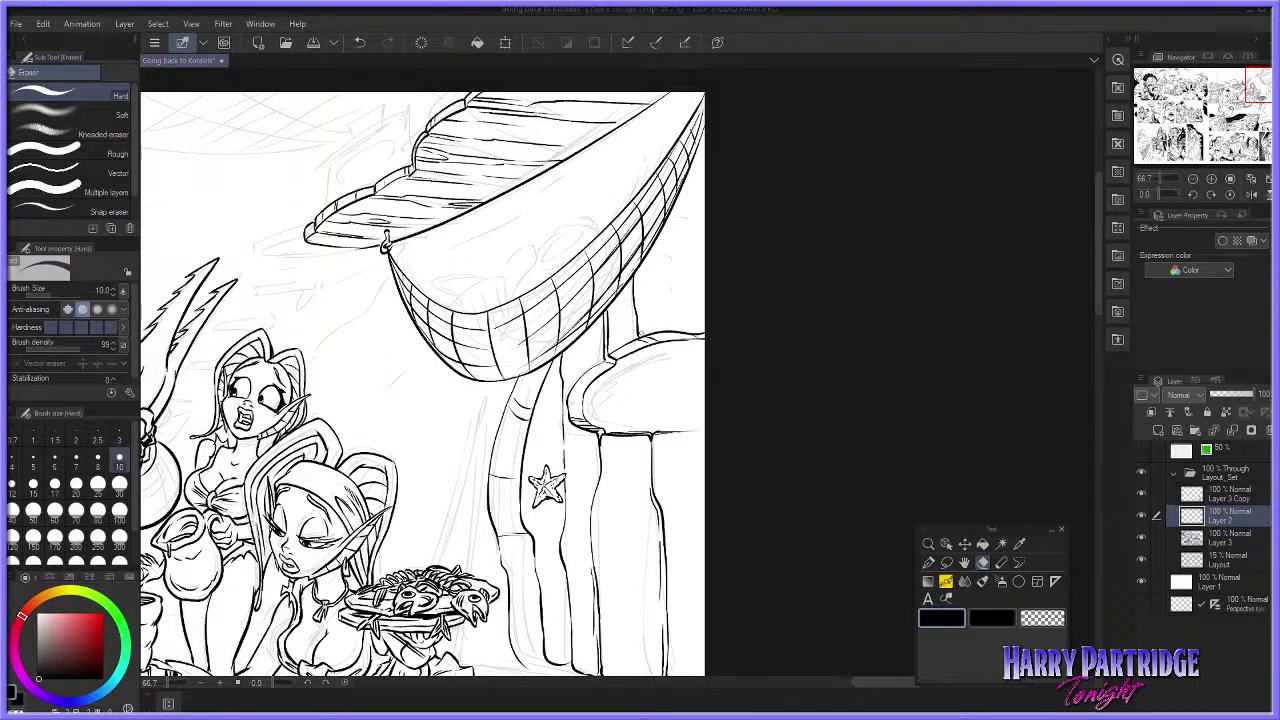
Step: Tidy the post's foot at the cap and ink the curved edge running from behind the net to the page edge
{"action": "key", "text": "p"}
{"action": "left_click_drag", "start_coordinate": [647, 332], "coordinate": [651, 344]}
{"action": "key", "text": "ctrl+z"}
{"action": "mouse_move", "coordinate": [656, 234]}
{"action": "left_mouse_down"}
{"action": "mouse_move", "coordinate": [705, 226]}
{"action": "mouse_move", "coordinate": [676, 208]}
{"action": "mouse_move", "coordinate": [704, 199]}
{"action": "left_mouse_up"}
{"action": "key", "text": "ctrl+z"}
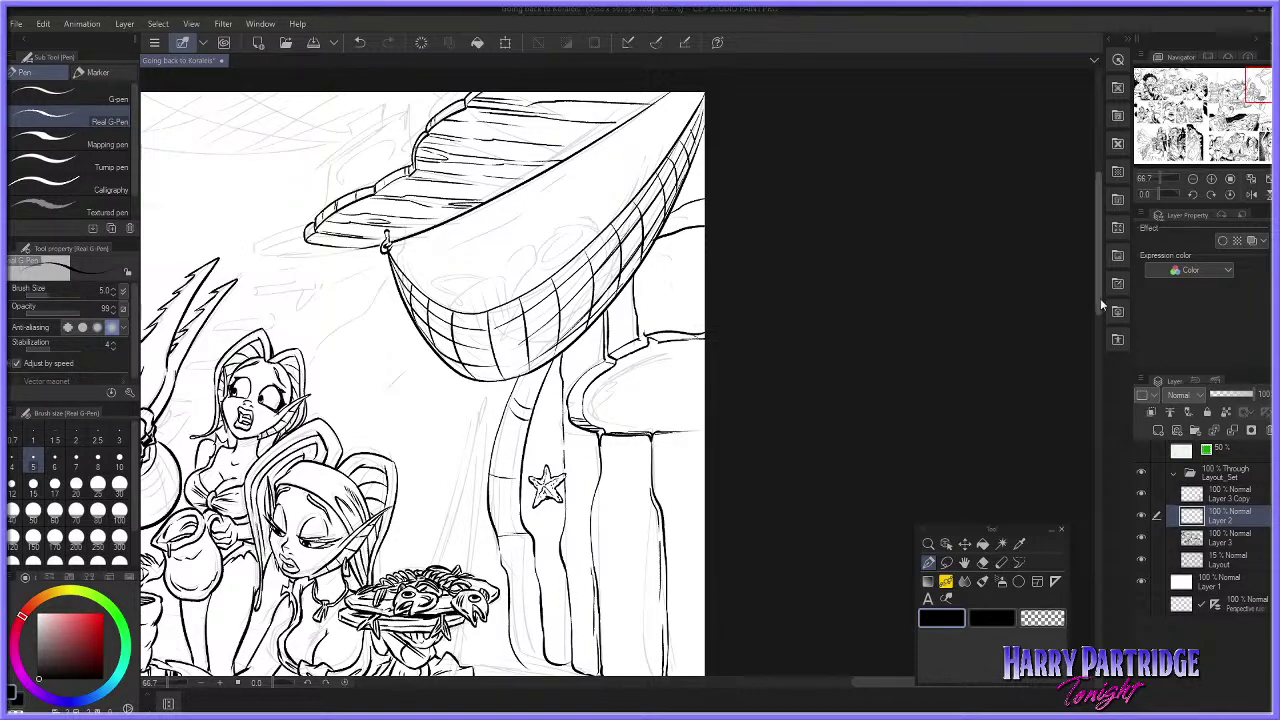
Step: Ink uneven vertical wood-grain lines down the middle plank of the wall below the cap
{"action": "scroll", "coordinate": [420, 380], "scroll_direction": "down", "scroll_amount": 3}
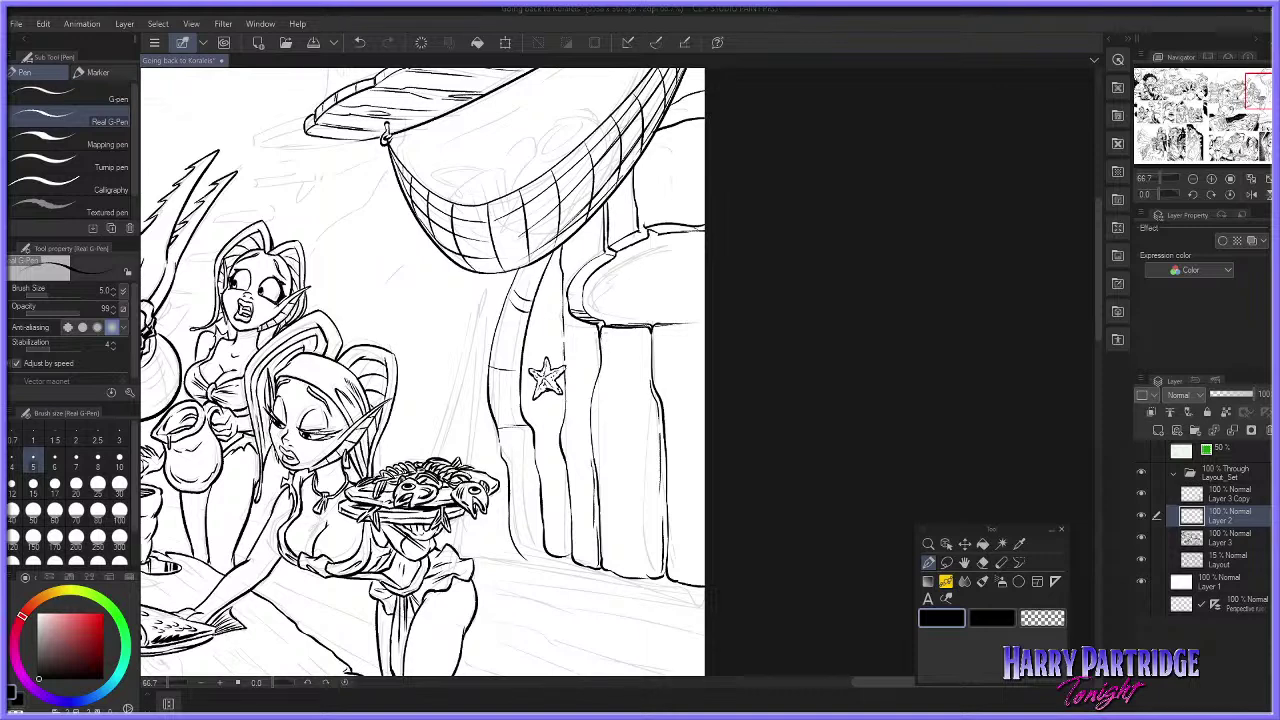
{"action": "left_click_drag", "start_coordinate": [616, 335], "coordinate": [622, 492]}
{"action": "key", "text": "ctrl+z"}
{"action": "mouse_move", "coordinate": [620, 431]}
{"action": "left_mouse_down"}
{"action": "mouse_move", "coordinate": [630, 441]}
{"action": "mouse_move", "coordinate": [629, 420]}
{"action": "mouse_move", "coordinate": [633, 472]}
{"action": "mouse_move", "coordinate": [630, 420]}
{"action": "mouse_move", "coordinate": [633, 568]}
{"action": "left_mouse_up"}
{"action": "key", "text": "ctrl+z"}
{"action": "key", "text": "ctrl+z"}
{"action": "key", "text": "ctrl+z"}
{"action": "left_click_drag", "start_coordinate": [622, 498], "coordinate": [634, 574]}
{"action": "key", "text": "ctrl+z"}
{"action": "key", "text": "ctrl+z"}
{"action": "left_click_drag", "start_coordinate": [626, 502], "coordinate": [629, 575]}
{"action": "left_click_drag", "start_coordinate": [640, 456], "coordinate": [647, 575]}
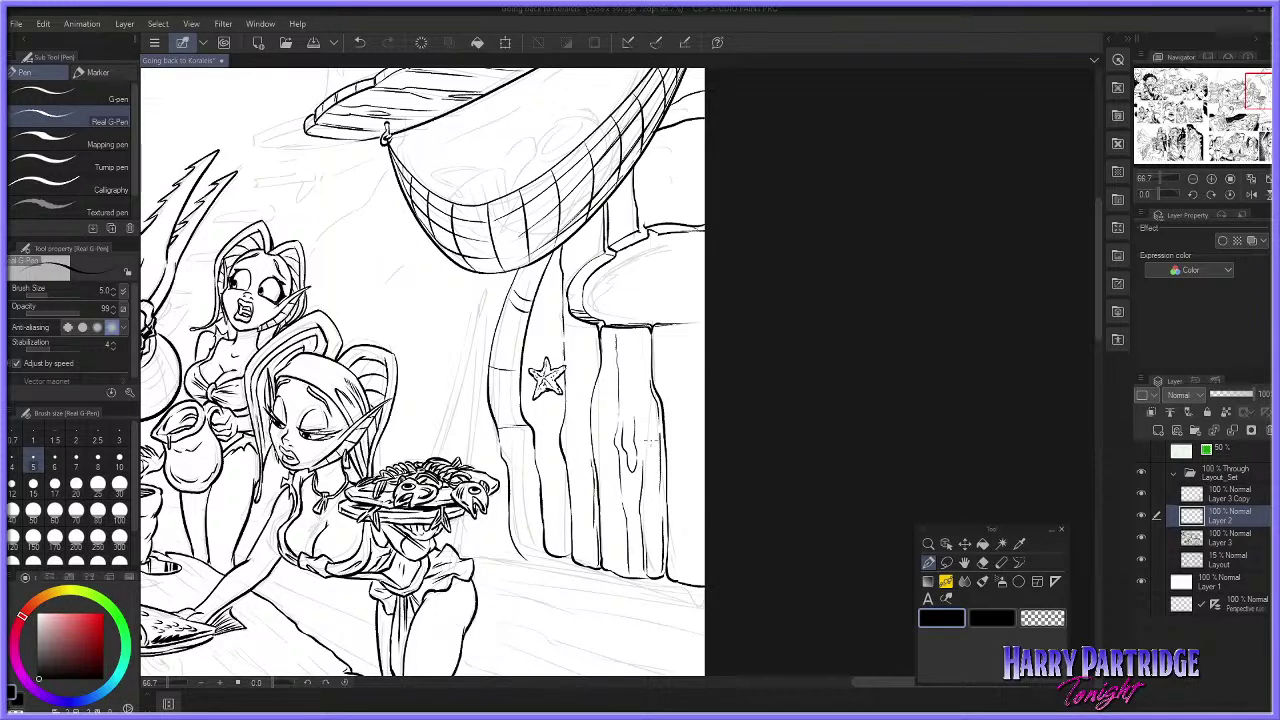
Step: Add grain strokes under the cap's rim and long vertical grain lines on the plank nearest the page edge
{"action": "left_click_drag", "start_coordinate": [645, 334], "coordinate": [648, 378]}
{"action": "mouse_move", "coordinate": [630, 328]}
{"action": "left_mouse_down"}
{"action": "mouse_move", "coordinate": [632, 392]}
{"action": "mouse_move", "coordinate": [602, 438]}
{"action": "mouse_move", "coordinate": [606, 490]}
{"action": "left_mouse_up"}
{"action": "key", "text": "ctrl+z"}
{"action": "left_click_drag", "start_coordinate": [673, 326], "coordinate": [689, 530]}
{"action": "mouse_move", "coordinate": [691, 453]}
{"action": "left_mouse_down"}
{"action": "mouse_move", "coordinate": [695, 381]}
{"action": "mouse_move", "coordinate": [688, 566]}
{"action": "left_mouse_up"}
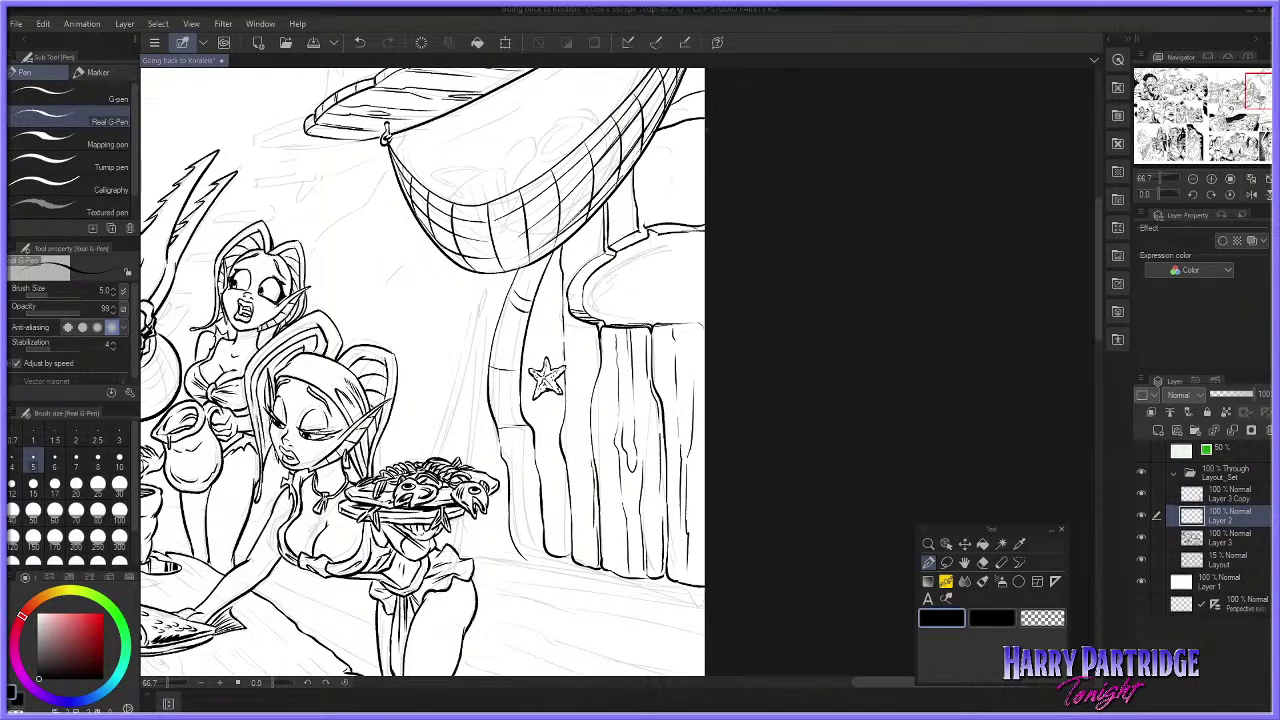
Step: Ink short vertical wood-grain strokes on the upper post behind the net and touch up the outer plank's grain
{"action": "left_click_drag", "start_coordinate": [640, 167], "coordinate": [647, 225]}
{"action": "key", "text": "ctrl+z"}
{"action": "mouse_move", "coordinate": [637, 156]}
{"action": "left_mouse_down"}
{"action": "mouse_move", "coordinate": [647, 226]}
{"action": "mouse_move", "coordinate": [638, 158]}
{"action": "mouse_move", "coordinate": [671, 160]}
{"action": "mouse_move", "coordinate": [687, 220]}
{"action": "mouse_move", "coordinate": [689, 168]}
{"action": "left_mouse_up"}
{"action": "key", "text": "ctrl+z"}
{"action": "mouse_move", "coordinate": [681, 381]}
{"action": "left_mouse_down"}
{"action": "mouse_move", "coordinate": [690, 329]}
{"action": "mouse_move", "coordinate": [676, 394]}
{"action": "left_mouse_up"}
{"action": "key", "text": "ctrl+z"}
Step: Ink wood-grain strokes on the post beside the starfish, along its full height, and on the cap's side
{"action": "key", "text": "ctrl+z"}
{"action": "mouse_move", "coordinate": [570, 314]}
{"action": "left_mouse_down"}
{"action": "mouse_move", "coordinate": [581, 397]}
{"action": "mouse_move", "coordinate": [589, 377]}
{"action": "left_mouse_up"}
{"action": "left_click_drag", "start_coordinate": [568, 282], "coordinate": [583, 292]}
{"action": "key", "text": "ctrl+z"}
{"action": "mouse_move", "coordinate": [587, 226]}
{"action": "left_mouse_down"}
{"action": "mouse_move", "coordinate": [575, 271]}
{"action": "mouse_move", "coordinate": [604, 267]}
{"action": "mouse_move", "coordinate": [542, 334]}
{"action": "left_mouse_up"}
{"action": "key", "text": "ctrl+z"}
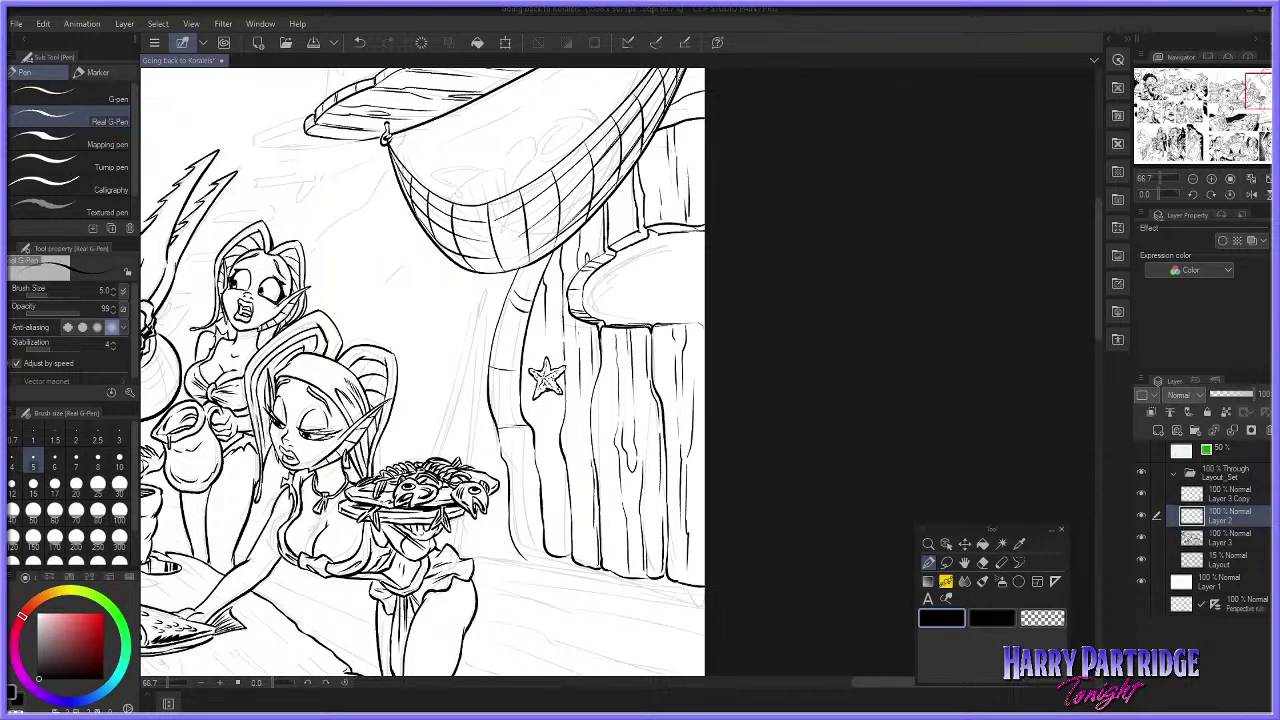
{"action": "mouse_move", "coordinate": [558, 252]}
{"action": "left_mouse_down"}
{"action": "mouse_move", "coordinate": [550, 334]}
{"action": "mouse_move", "coordinate": [530, 376]}
{"action": "mouse_move", "coordinate": [562, 557]}
{"action": "mouse_move", "coordinate": [559, 505]}
{"action": "left_mouse_up"}
{"action": "key", "text": "ctrl+z"}
Step: Ink a second line along the foot of the plank wall and tidy its corner below the starfish post
{"action": "left_click_drag", "start_coordinate": [526, 562], "coordinate": [670, 590]}
{"action": "key", "text": "ctrl+z"}
{"action": "left_click_drag", "start_coordinate": [528, 562], "coordinate": [678, 594]}
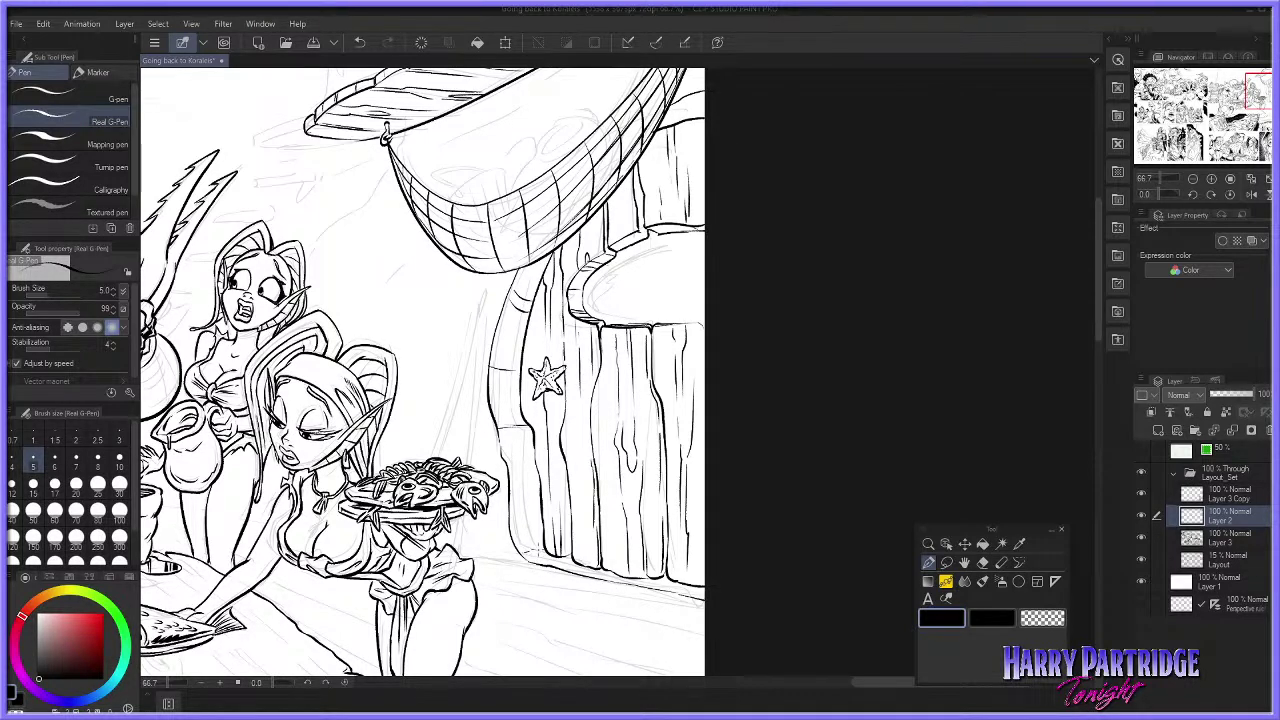
{"action": "key", "text": "ctrl+z"}
{"action": "left_click_drag", "start_coordinate": [520, 551], "coordinate": [542, 549]}
{"action": "key", "text": "ctrl+z"}
Step: With the G-pen, ink the floor's back edge from behind the serving woman with the platter to the page edge
{"action": "left_click_drag", "start_coordinate": [874, 683], "coordinate": [867, 683]}
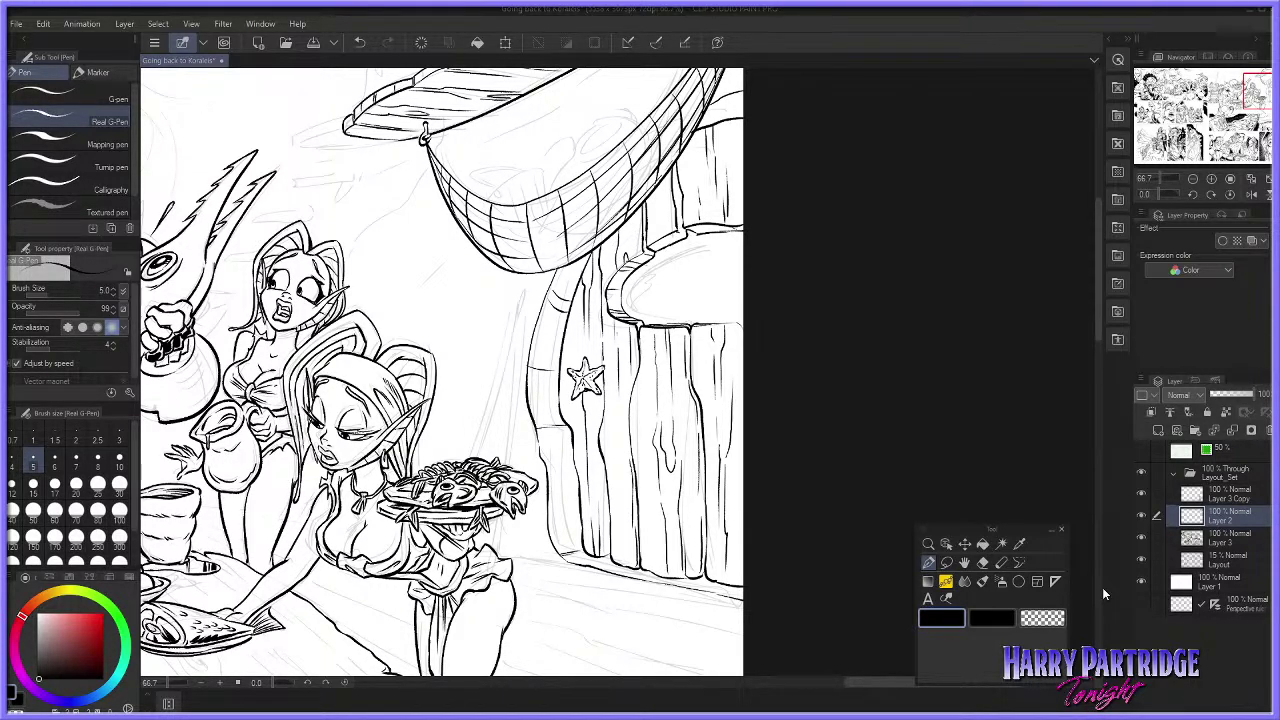
{"action": "mouse_move", "coordinate": [862, 684]}
{"action": "left_mouse_down"}
{"action": "mouse_move", "coordinate": [786, 686]}
{"action": "mouse_move", "coordinate": [887, 684]}
{"action": "left_mouse_up"}
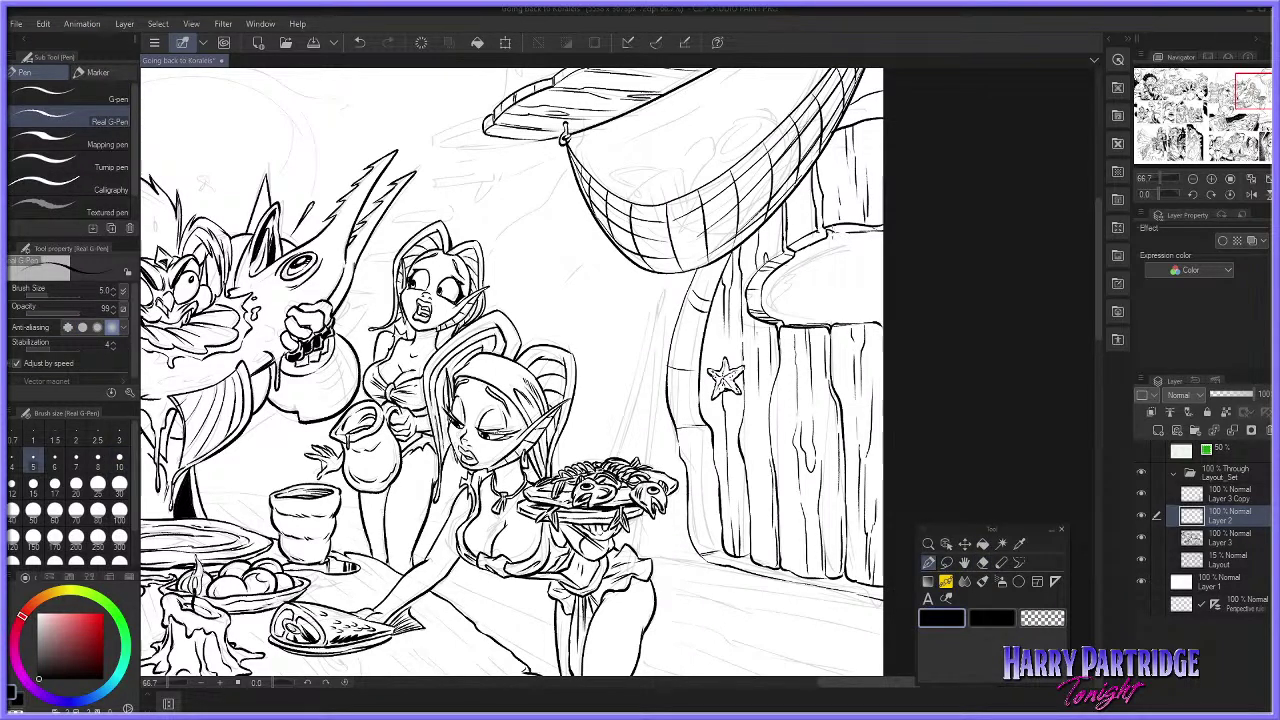
{"action": "left_click", "coordinate": [72, 95]}
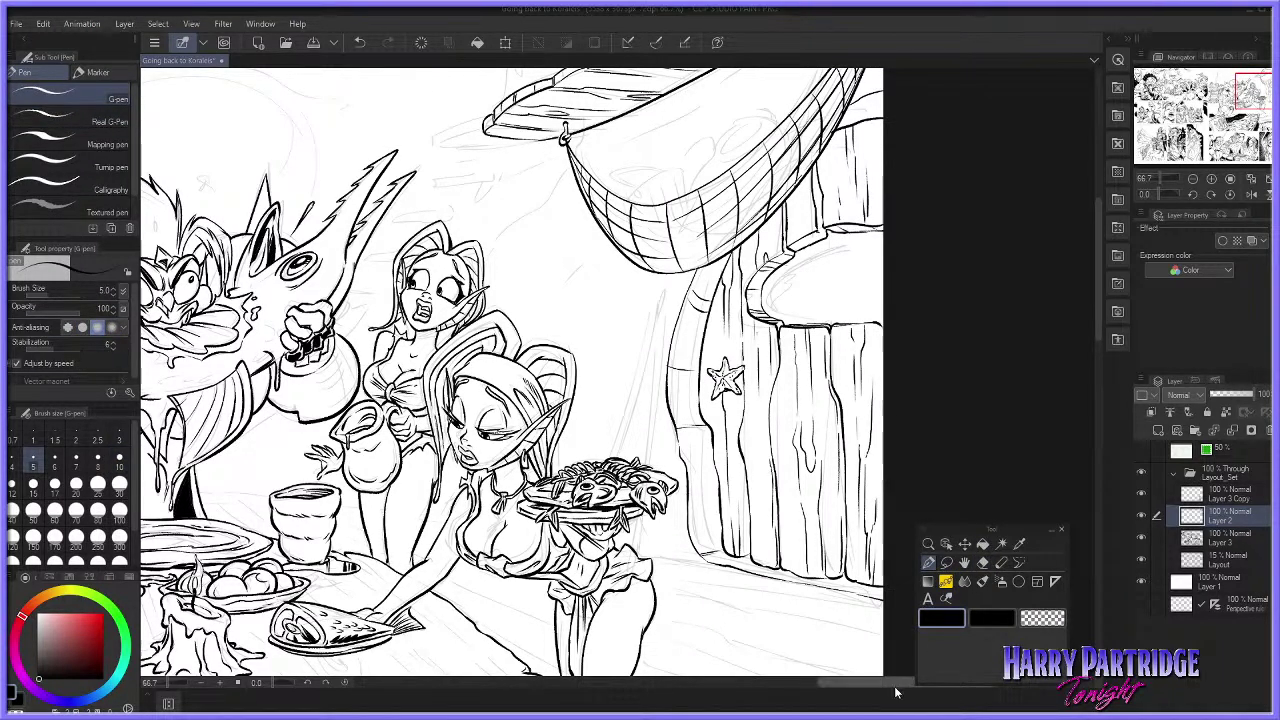
{"action": "scroll", "coordinate": [895, 686], "scroll_direction": "left", "scroll_amount": 1}
{"action": "scroll", "coordinate": [748, 424], "scroll_direction": "down", "scroll_amount": 4}
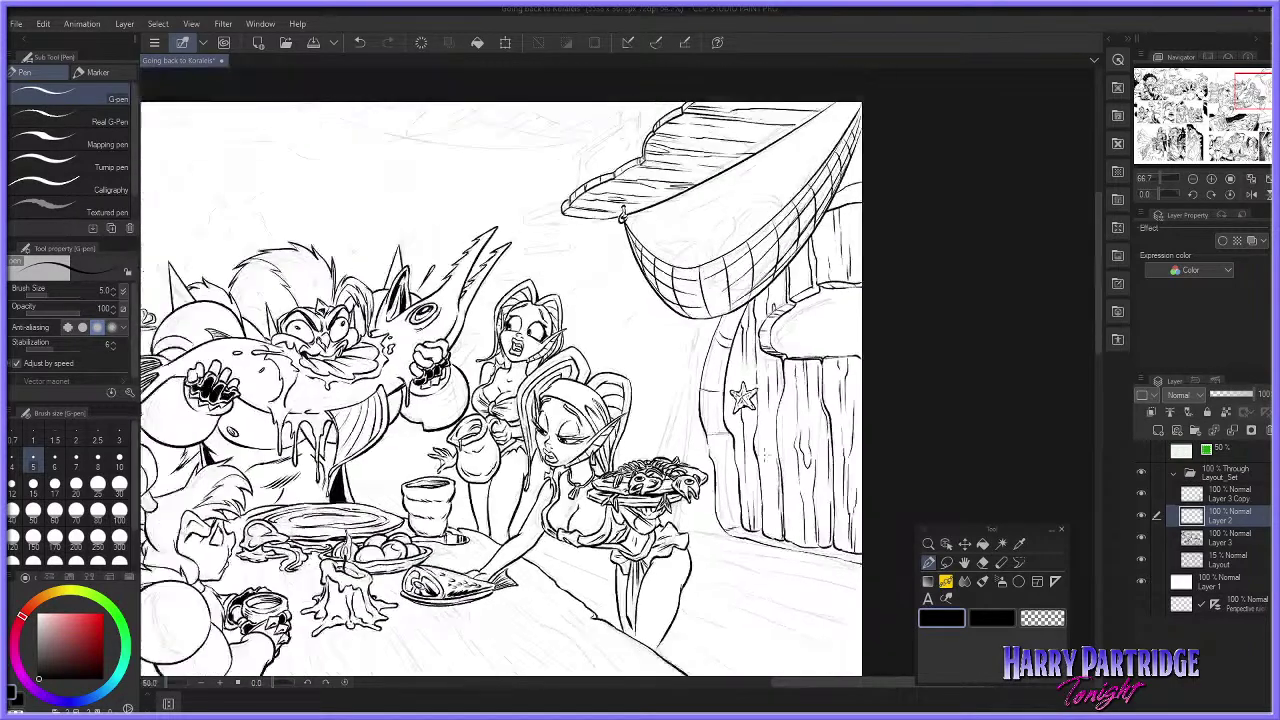
{"action": "scroll", "coordinate": [678, 515], "scroll_direction": "up", "scroll_amount": 2}
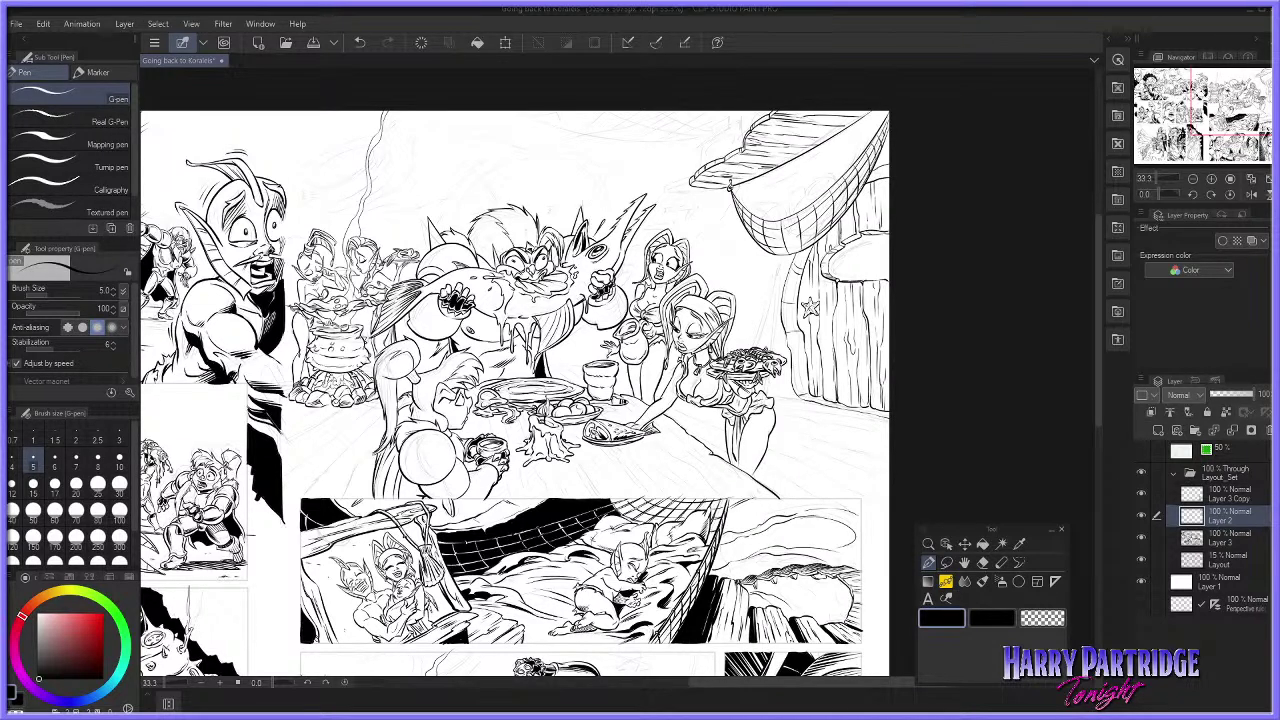
{"action": "scroll", "coordinate": [408, 362], "scroll_direction": "up", "scroll_amount": 2}
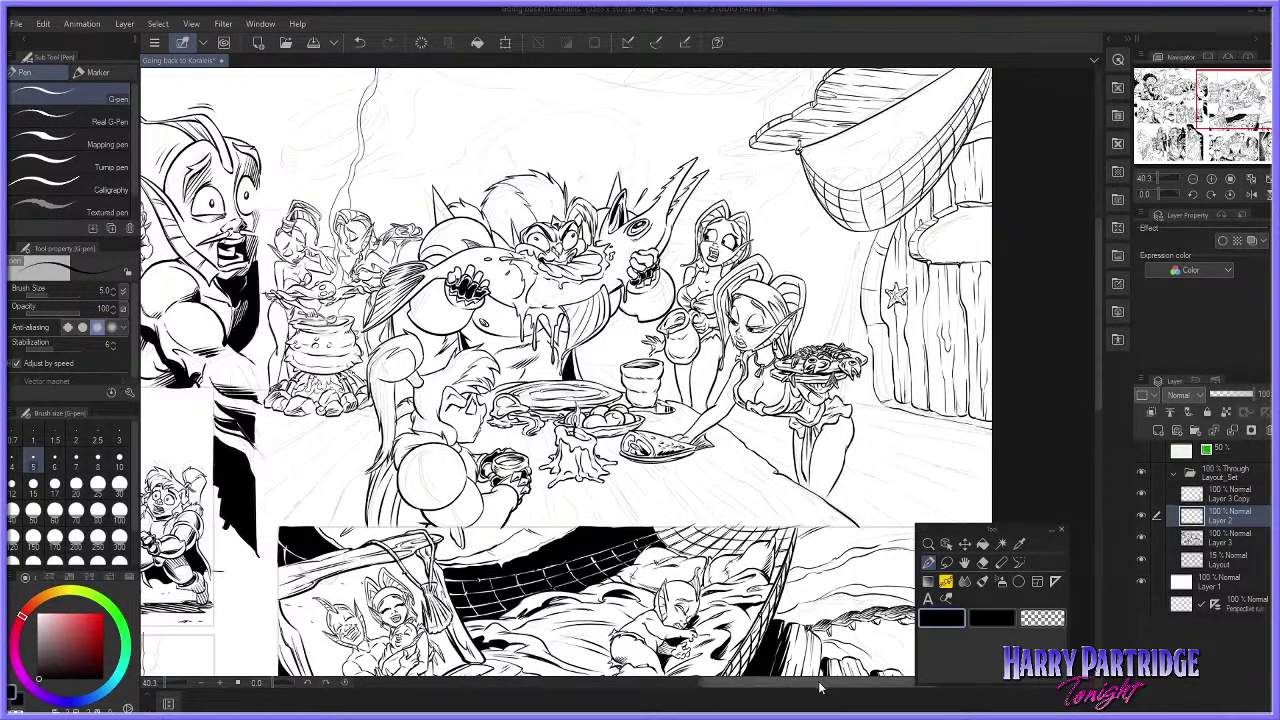
{"action": "left_click_drag", "start_coordinate": [820, 683], "coordinate": [858, 682]}
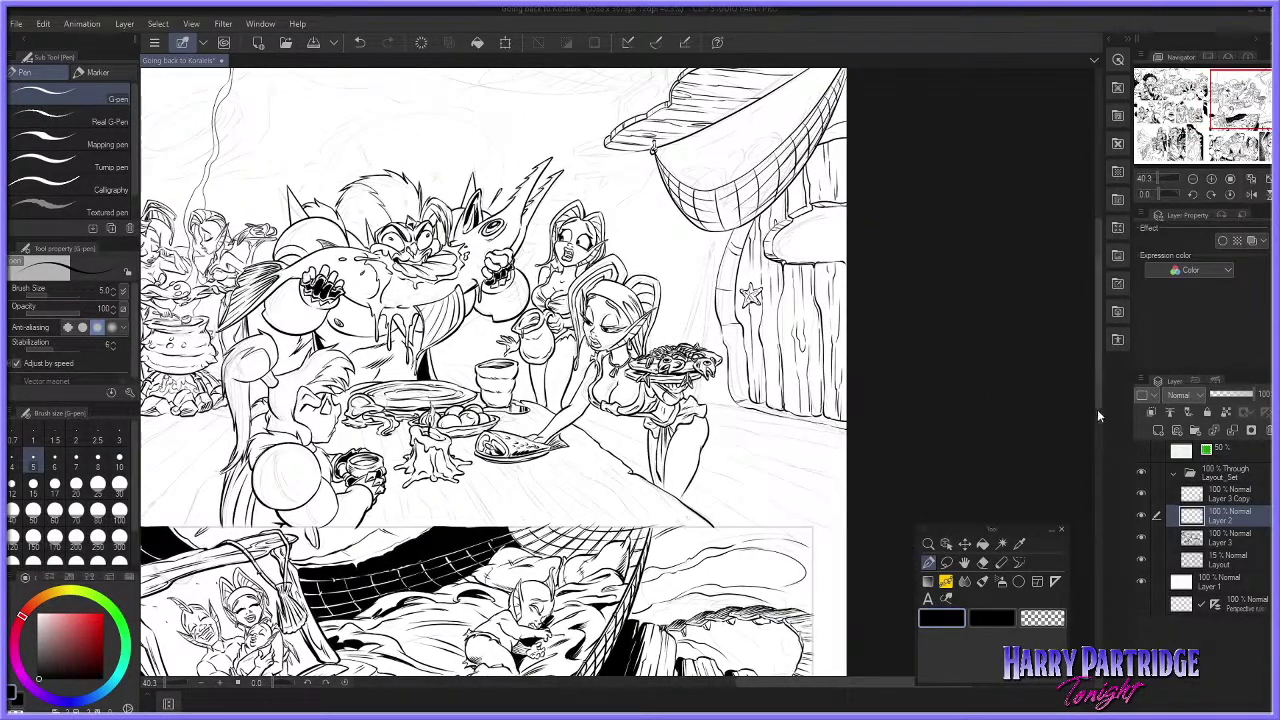
{"action": "left_click_drag", "start_coordinate": [1097, 411], "coordinate": [1097, 419]}
{"action": "left_click_drag", "start_coordinate": [868, 682], "coordinate": [884, 681]}
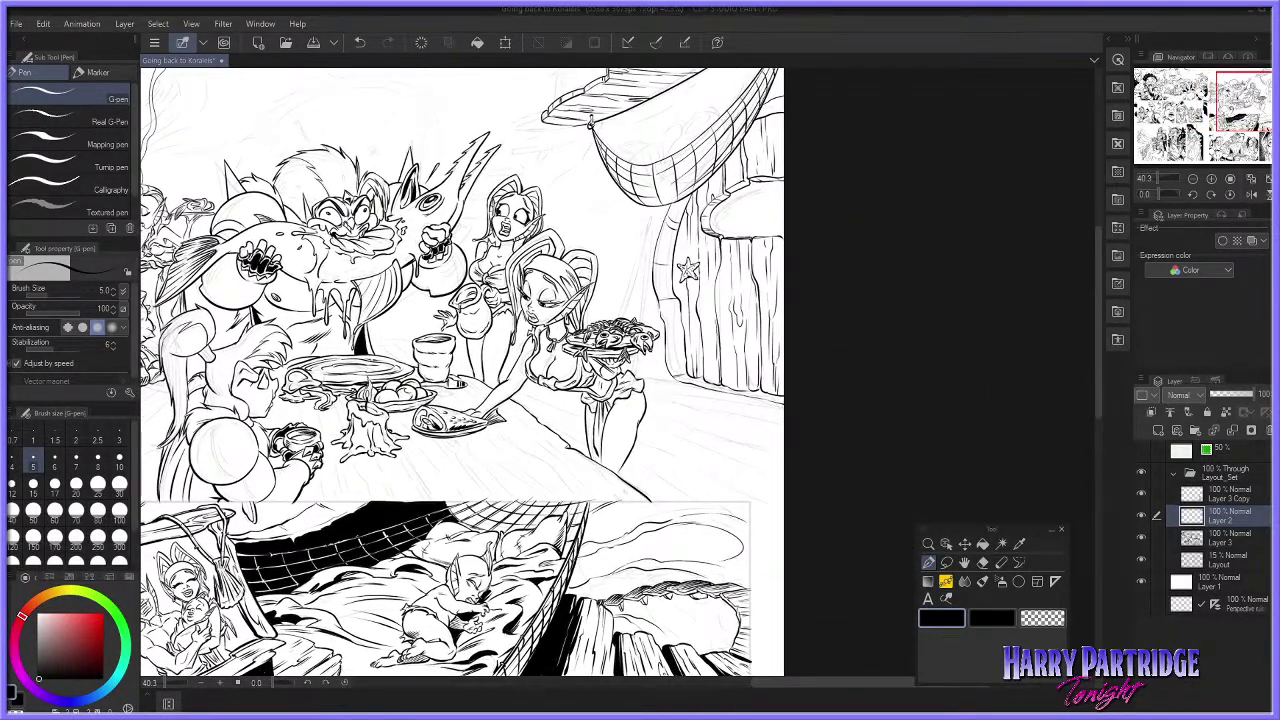
{"action": "scroll", "coordinate": [833, 384], "scroll_direction": "up", "scroll_amount": 4}
{"action": "left_click_drag", "start_coordinate": [554, 380], "coordinate": [781, 423]}
{"action": "key", "text": "ctrl+z"}
{"action": "key", "text": "ctrl+z"}
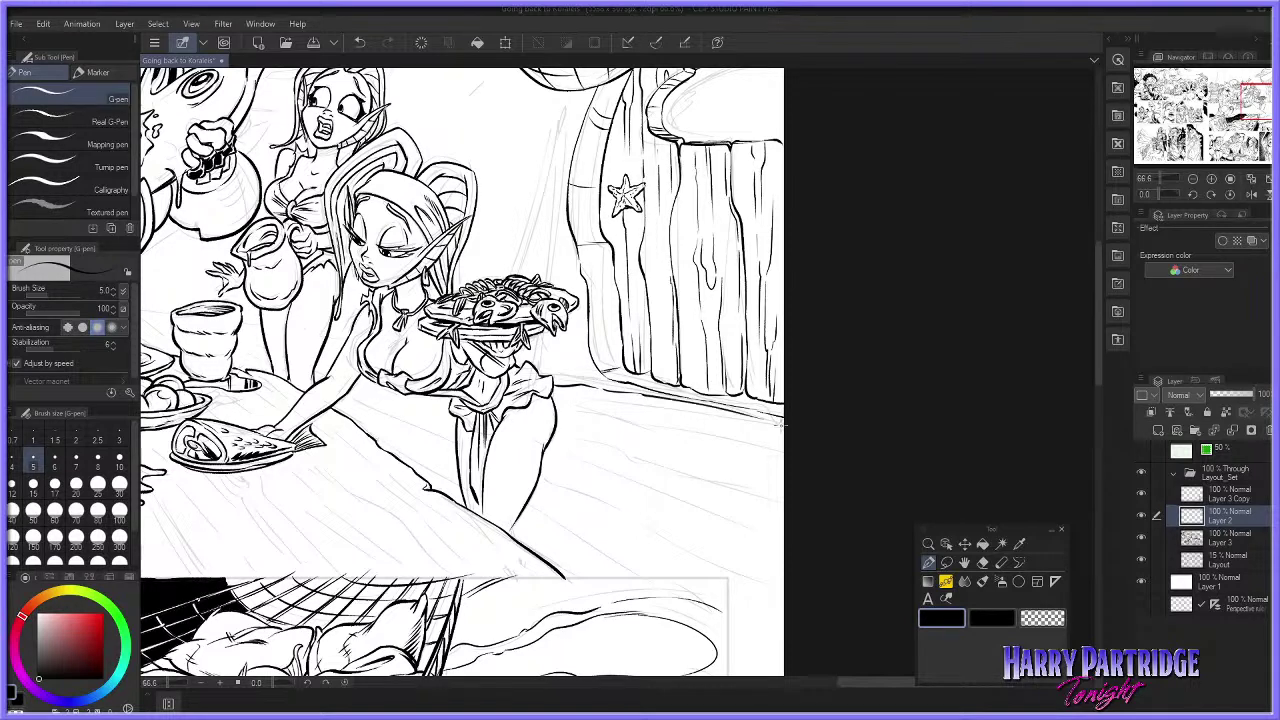
{"action": "left_click_drag", "start_coordinate": [669, 404], "coordinate": [808, 432]}
Step: Continue the floor's back edge behind the table, between the seated giant's cloak, the goblet and the jug bearer
{"action": "left_click_drag", "start_coordinate": [870, 683], "coordinate": [837, 683]}
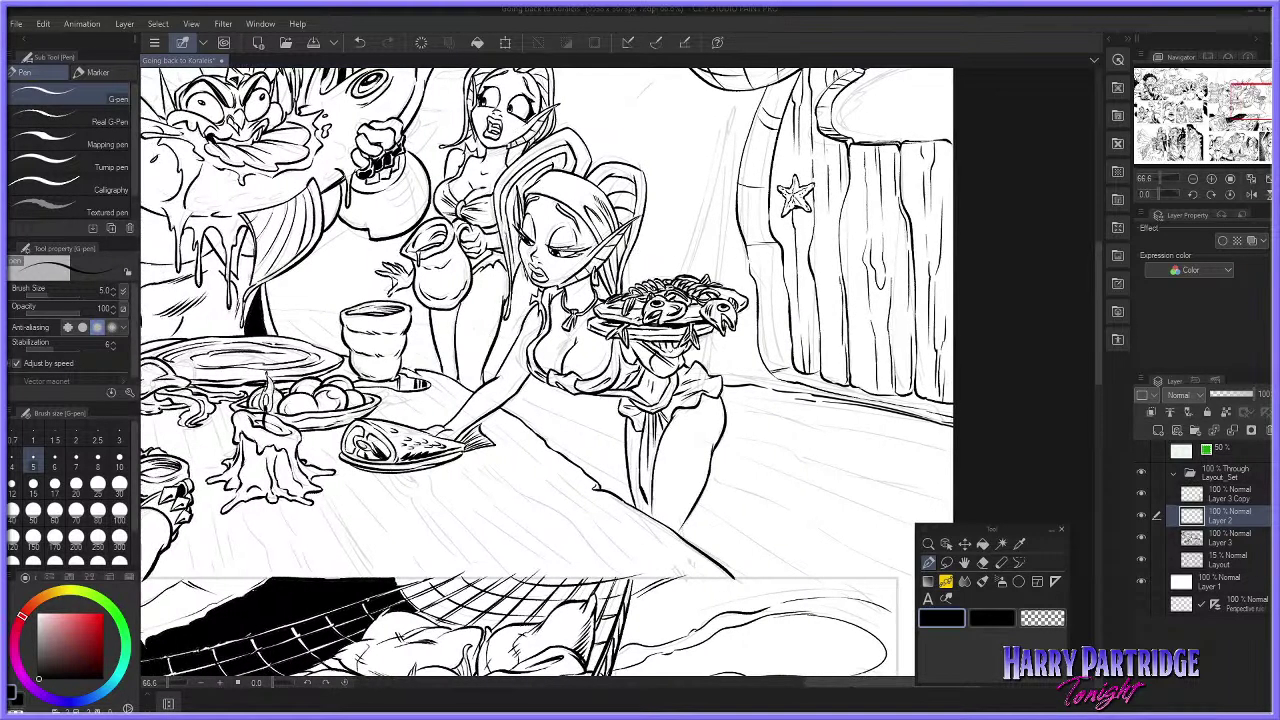
{"action": "scroll", "coordinate": [771, 680], "scroll_direction": "left", "scroll_amount": 10}
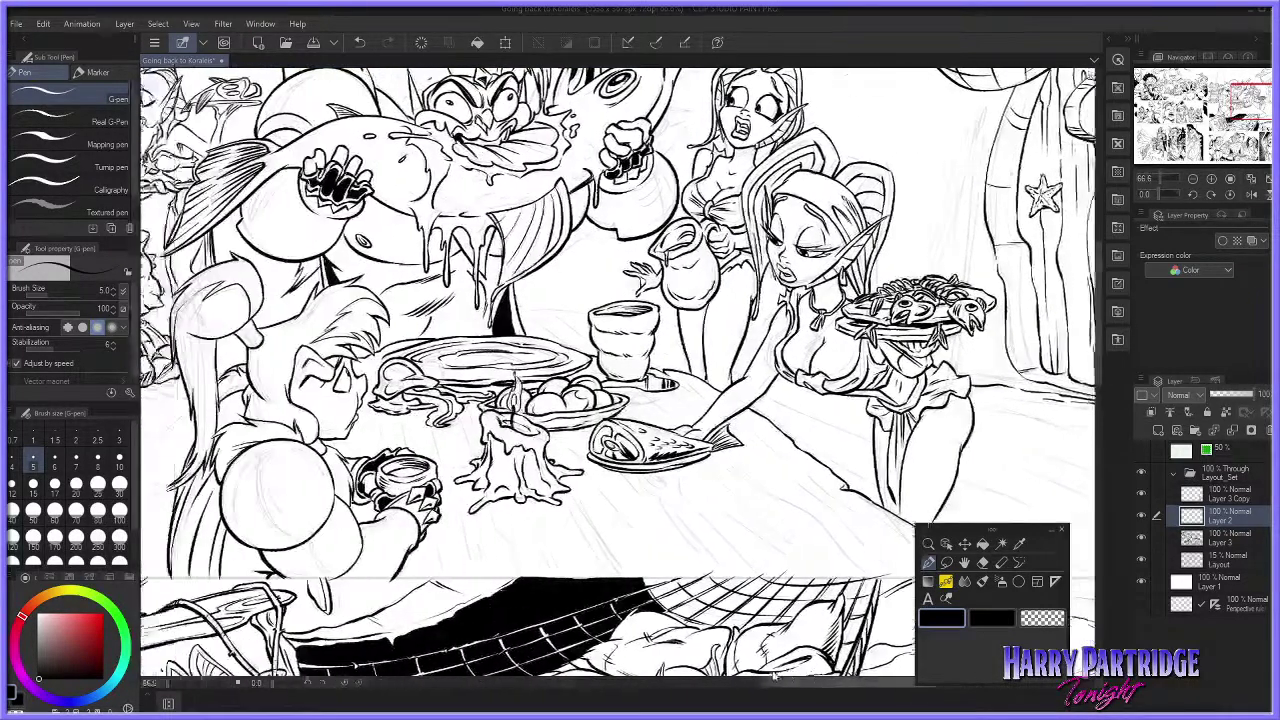
{"action": "left_click_drag", "start_coordinate": [634, 317], "coordinate": [689, 320]}
{"action": "key", "text": "ctrl+z"}
{"action": "left_click_drag", "start_coordinate": [640, 313], "coordinate": [694, 314]}
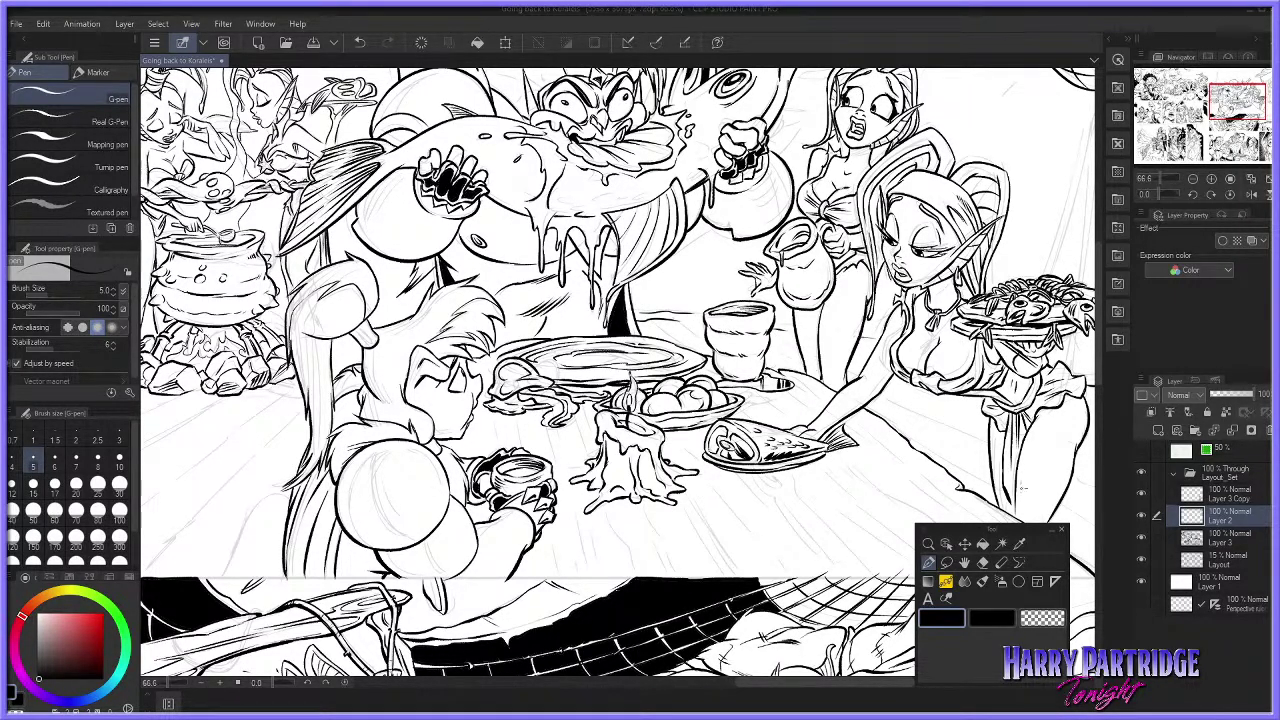
Step: Examine the banquet panel and the finished panels below it to compare how the floor and table wood are inked
{"action": "left_click_drag", "start_coordinate": [791, 686], "coordinate": [830, 680]}
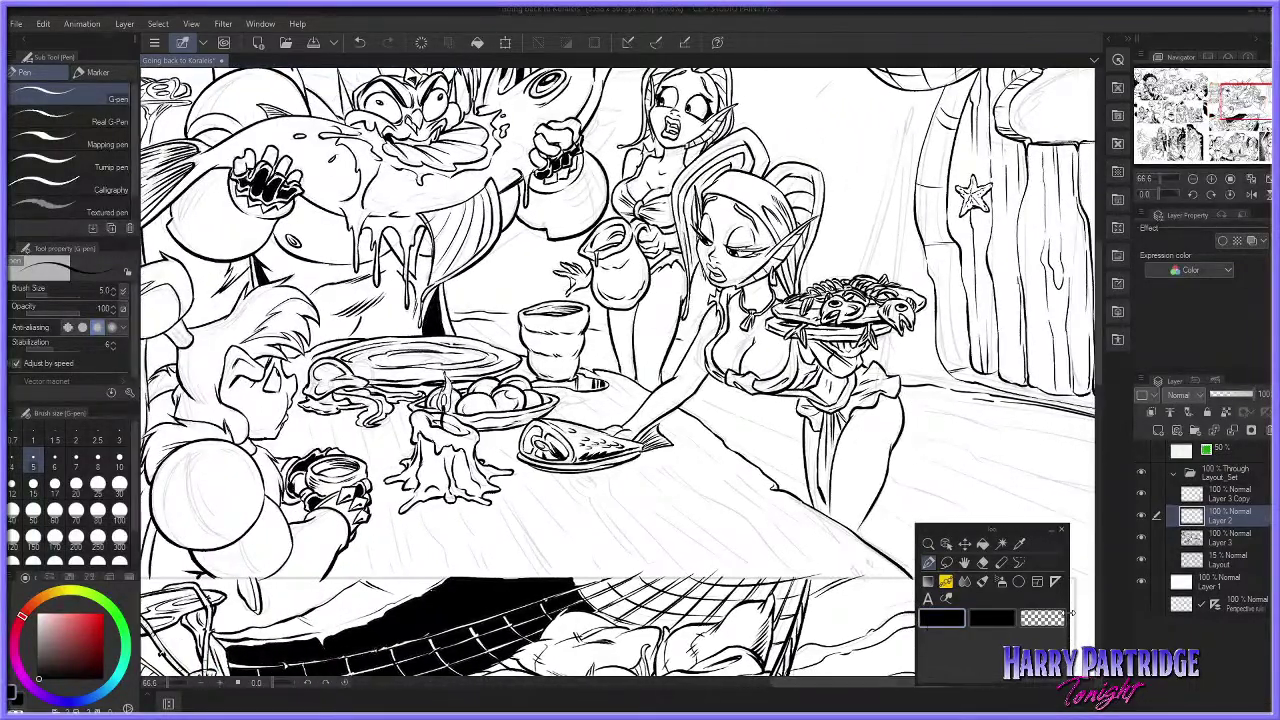
{"action": "scroll", "coordinate": [797, 277], "scroll_direction": "down", "scroll_amount": 4}
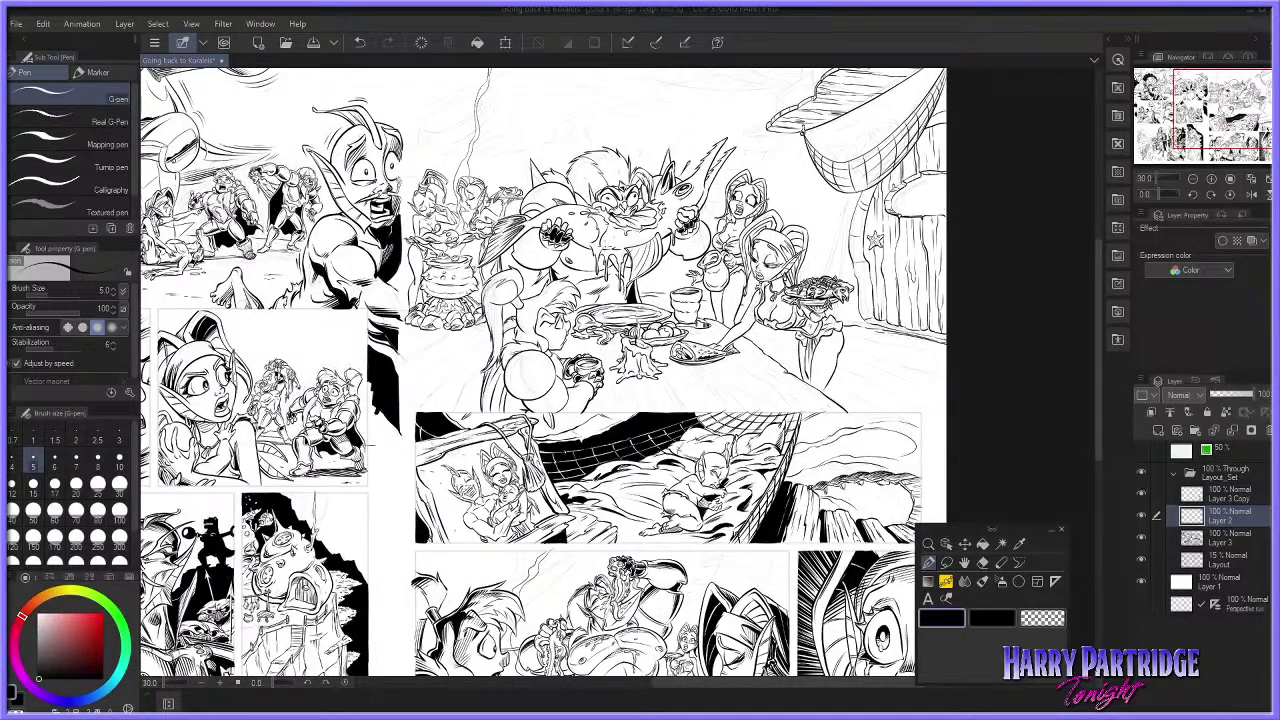
{"action": "scroll", "coordinate": [395, 290], "scroll_direction": "up", "scroll_amount": 5}
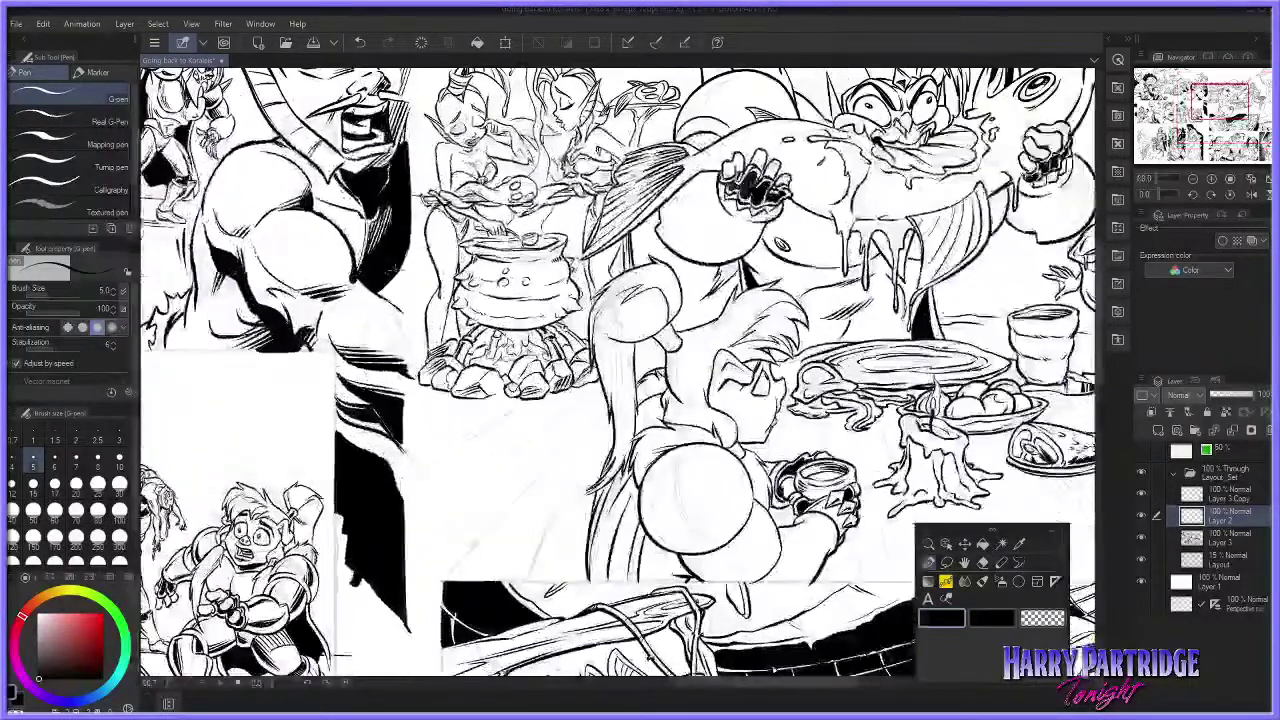
{"action": "key", "text": "ctrl+z"}
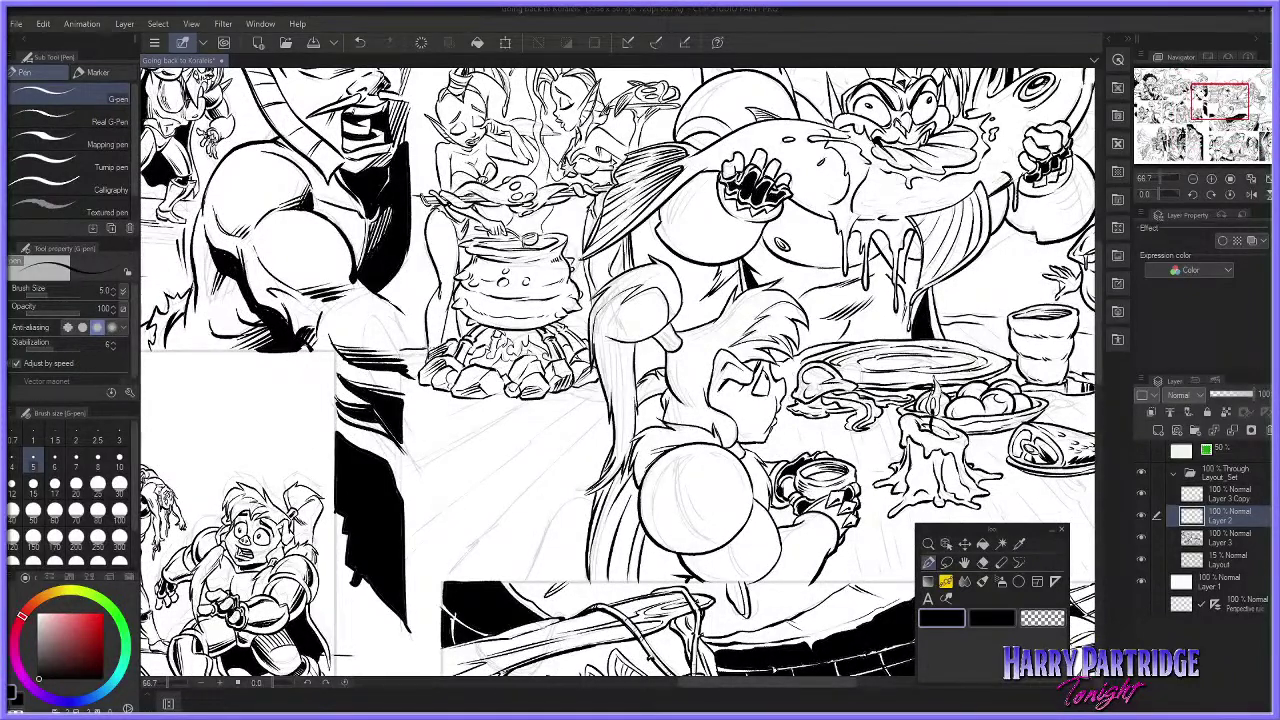
{"action": "left_click", "coordinate": [70, 121]}
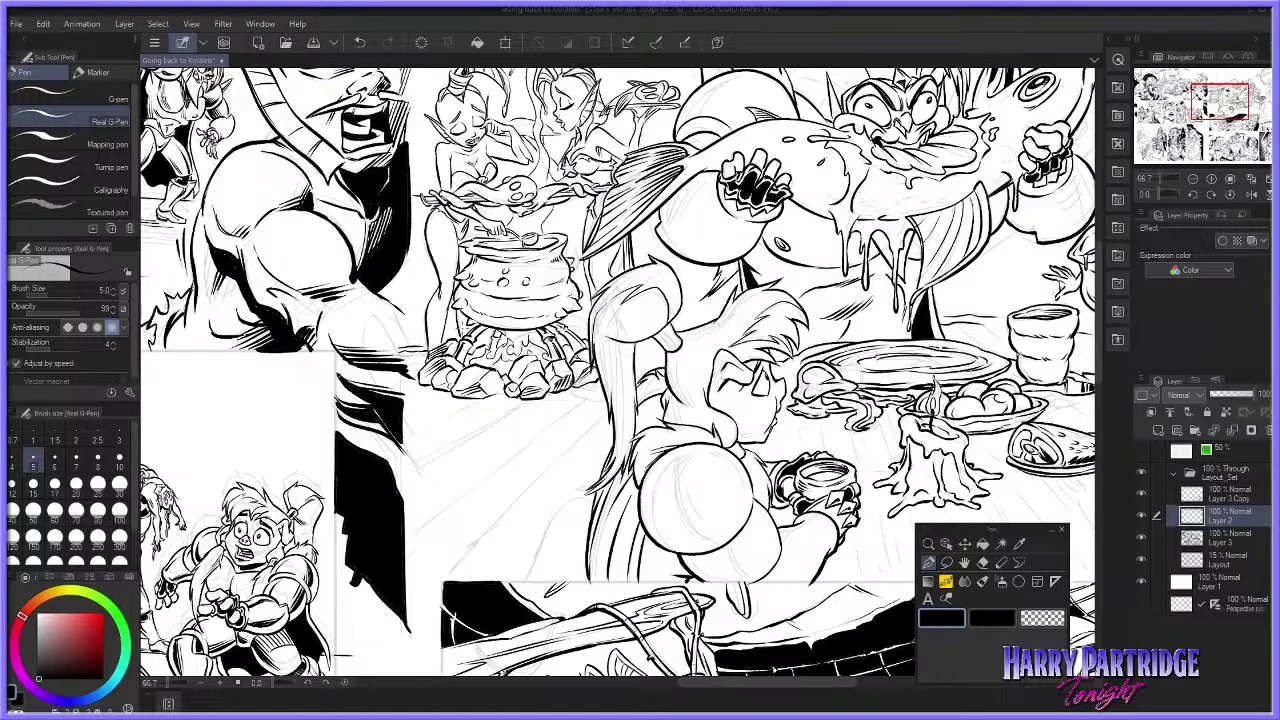
{"action": "scroll", "coordinate": [515, 470], "scroll_direction": "down", "scroll_amount": 3}
{"action": "scroll", "coordinate": [656, 202], "scroll_direction": "up", "scroll_amount": 1}
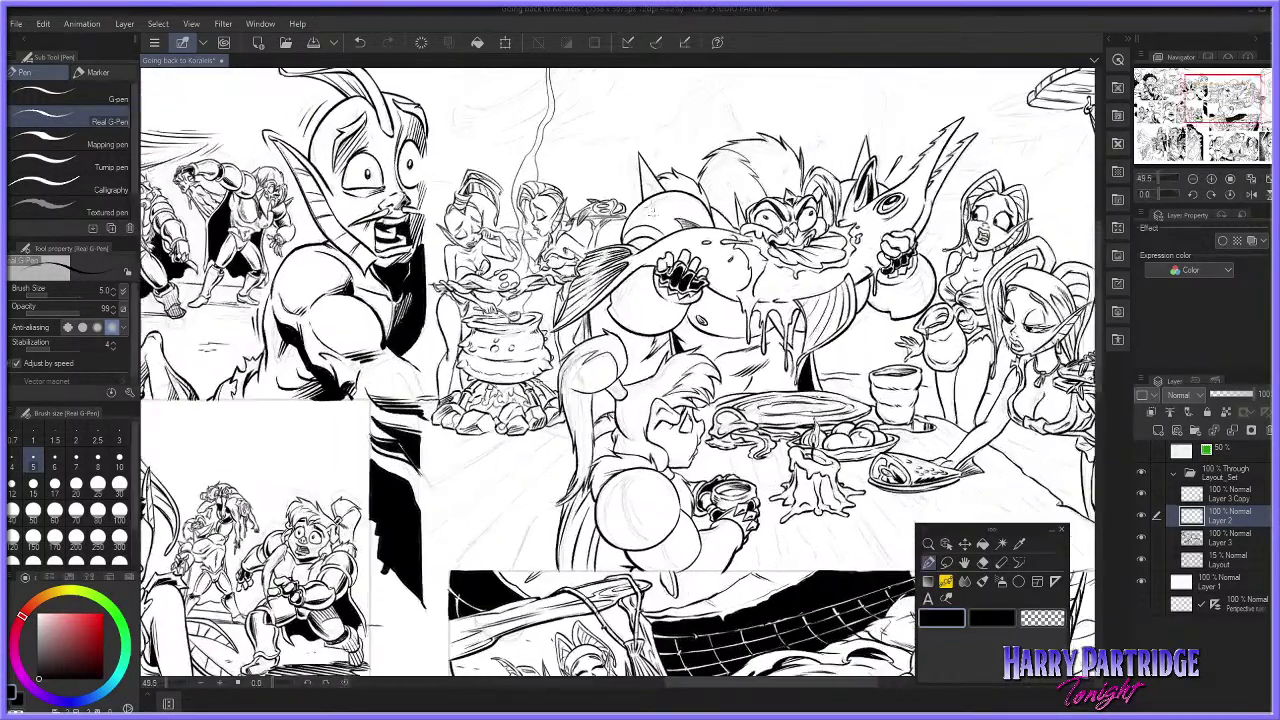
{"action": "left_click_drag", "start_coordinate": [687, 684], "coordinate": [758, 686]}
{"action": "scroll", "coordinate": [525, 580], "scroll_direction": "up", "scroll_amount": 1}
{"action": "scroll", "coordinate": [525, 578], "scroll_direction": "up", "scroll_amount": 3}
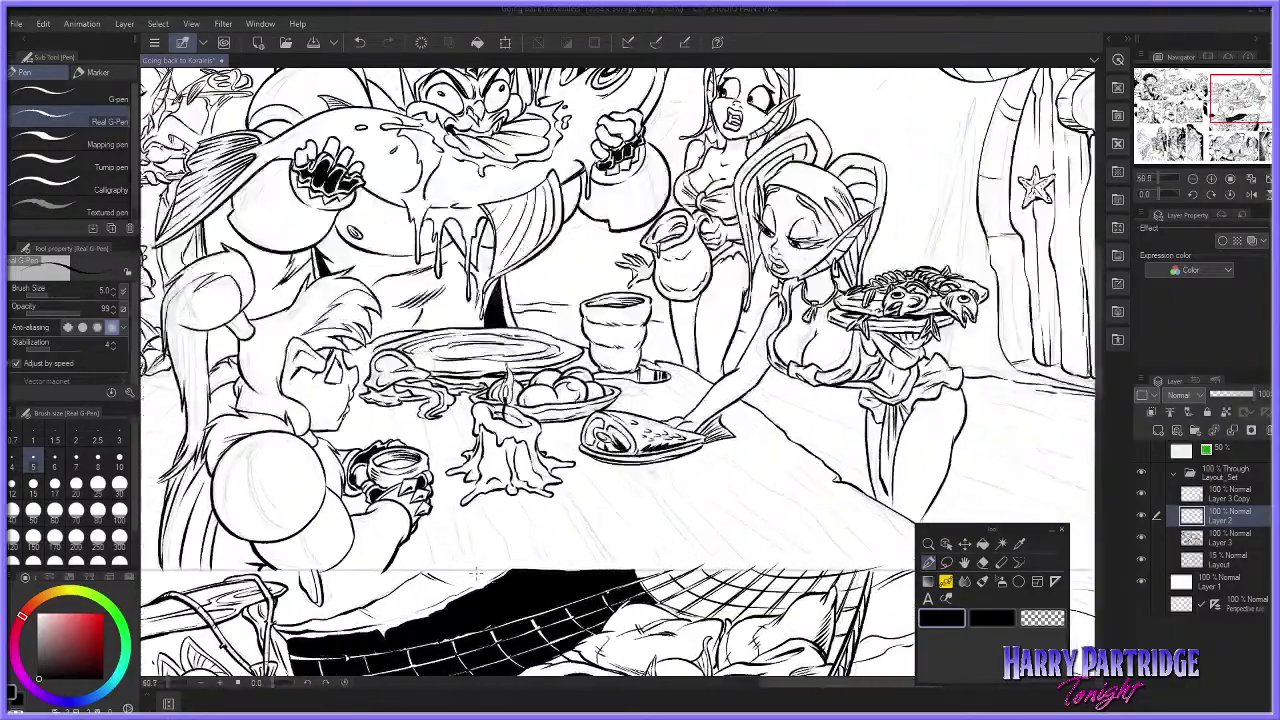
{"action": "scroll", "coordinate": [1100, 310], "scroll_direction": "down", "scroll_amount": 5}
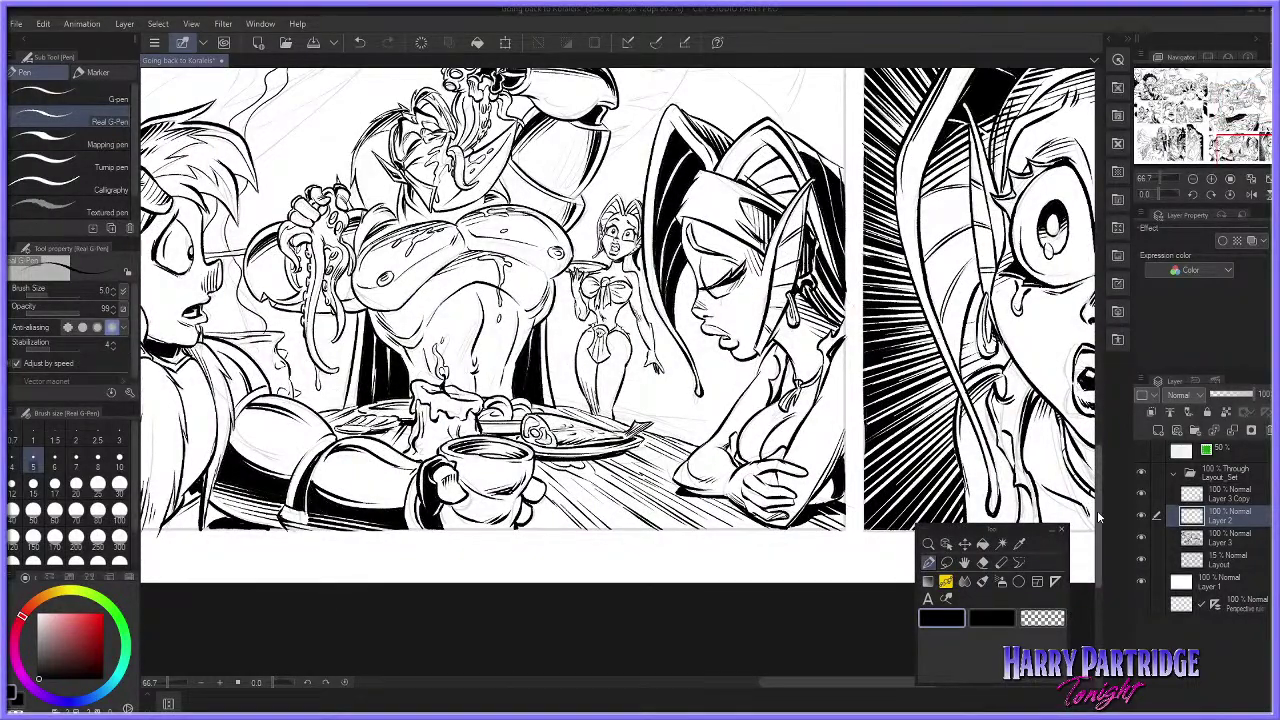
{"action": "scroll", "coordinate": [1097, 510], "scroll_direction": "up", "scroll_amount": 10}
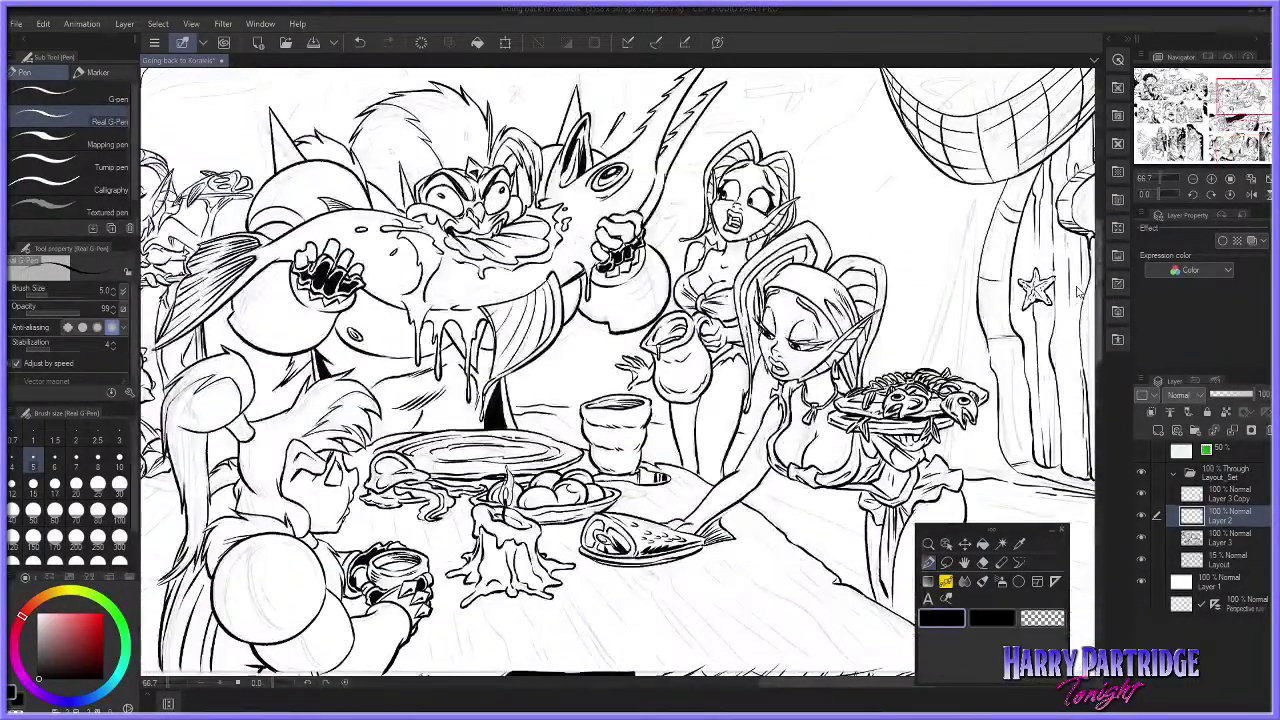
{"action": "left_click_drag", "start_coordinate": [1080, 292], "coordinate": [1082, 299]}
{"action": "scroll", "coordinate": [392, 428], "scroll_direction": "down", "scroll_amount": 1}
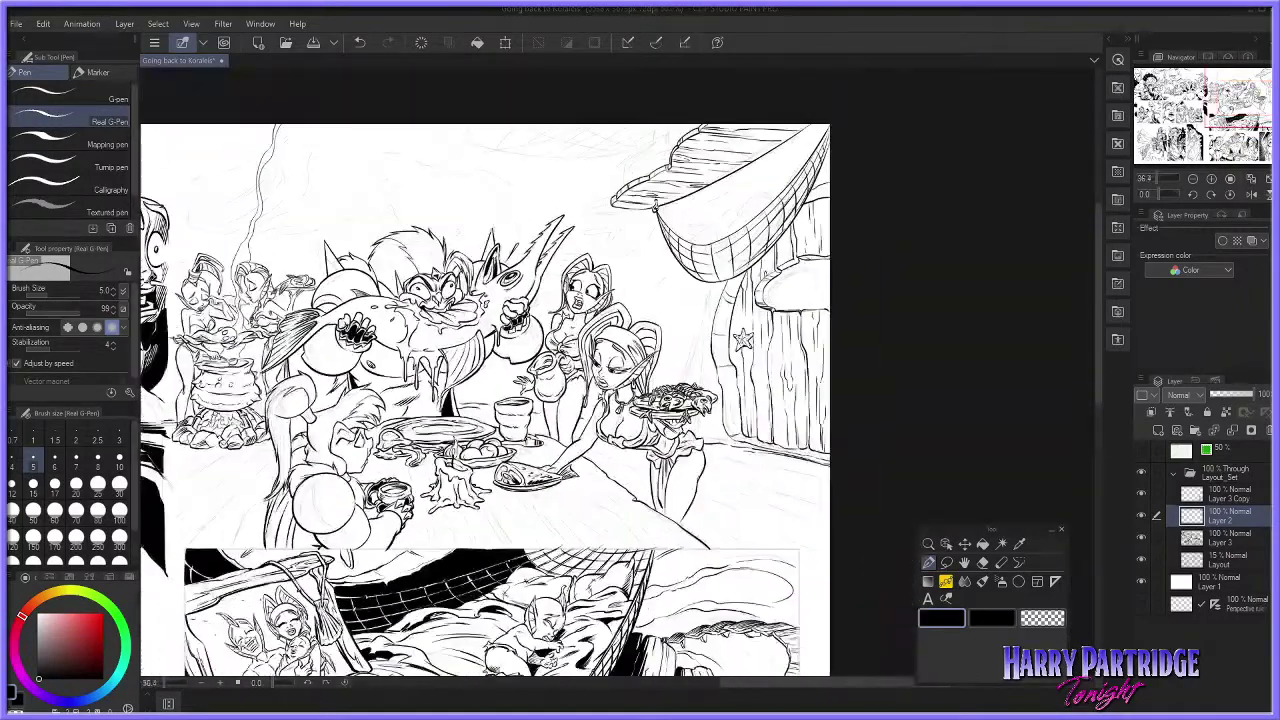
{"action": "scroll", "coordinate": [355, 429], "scroll_direction": "up", "scroll_amount": 3}
{"action": "scroll", "coordinate": [448, 448], "scroll_direction": "down", "scroll_amount": 1}
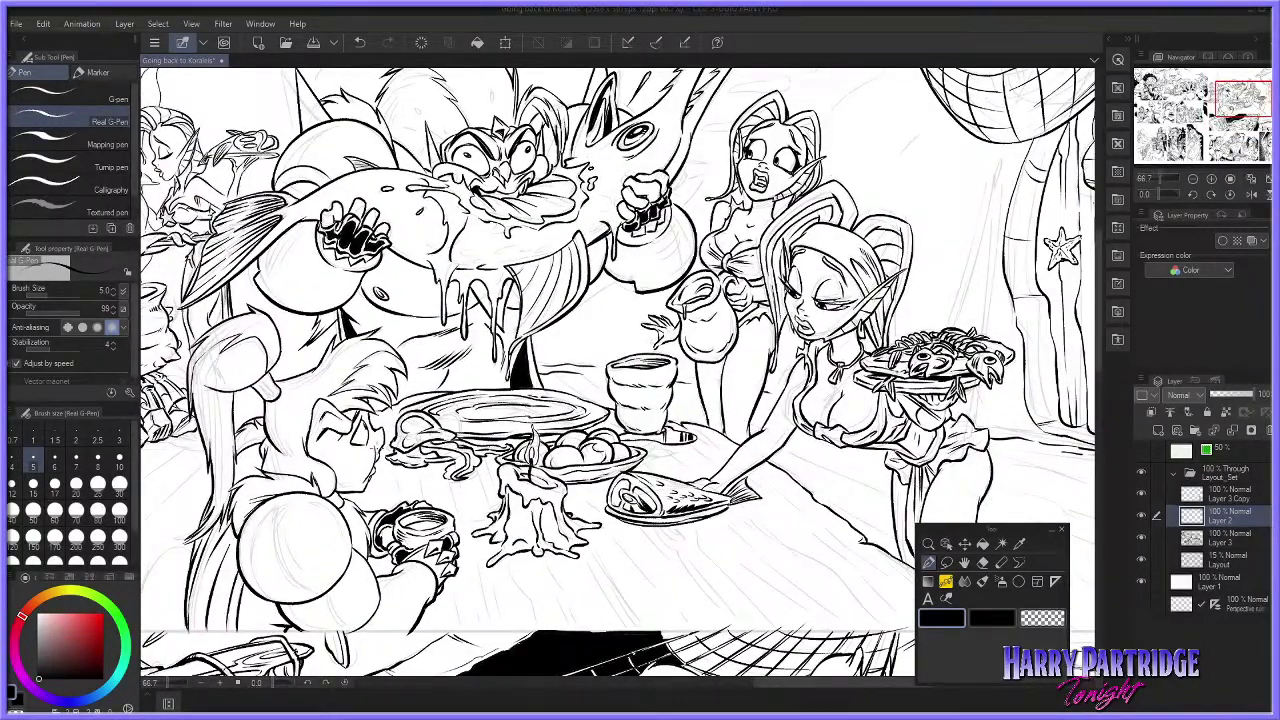
Step: Ink a plank seam on the tabletop from the candle's base toward the panel's lower border, redrawing it until it fits
{"action": "scroll", "coordinate": [439, 512], "scroll_direction": "up", "scroll_amount": 5}
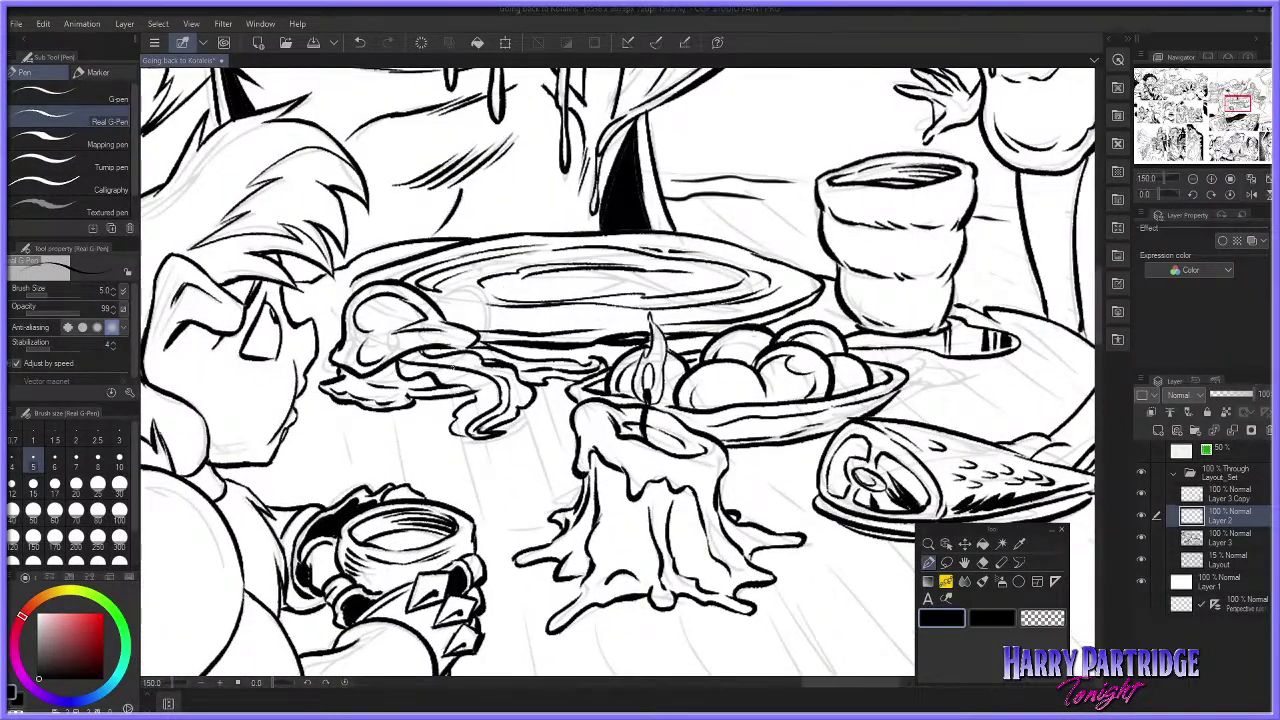
{"action": "scroll", "coordinate": [430, 365], "scroll_direction": "down", "scroll_amount": 3}
{"action": "scroll", "coordinate": [565, 365], "scroll_direction": "down", "scroll_amount": 3}
{"action": "scroll", "coordinate": [740, 395], "scroll_direction": "up", "scroll_amount": 2}
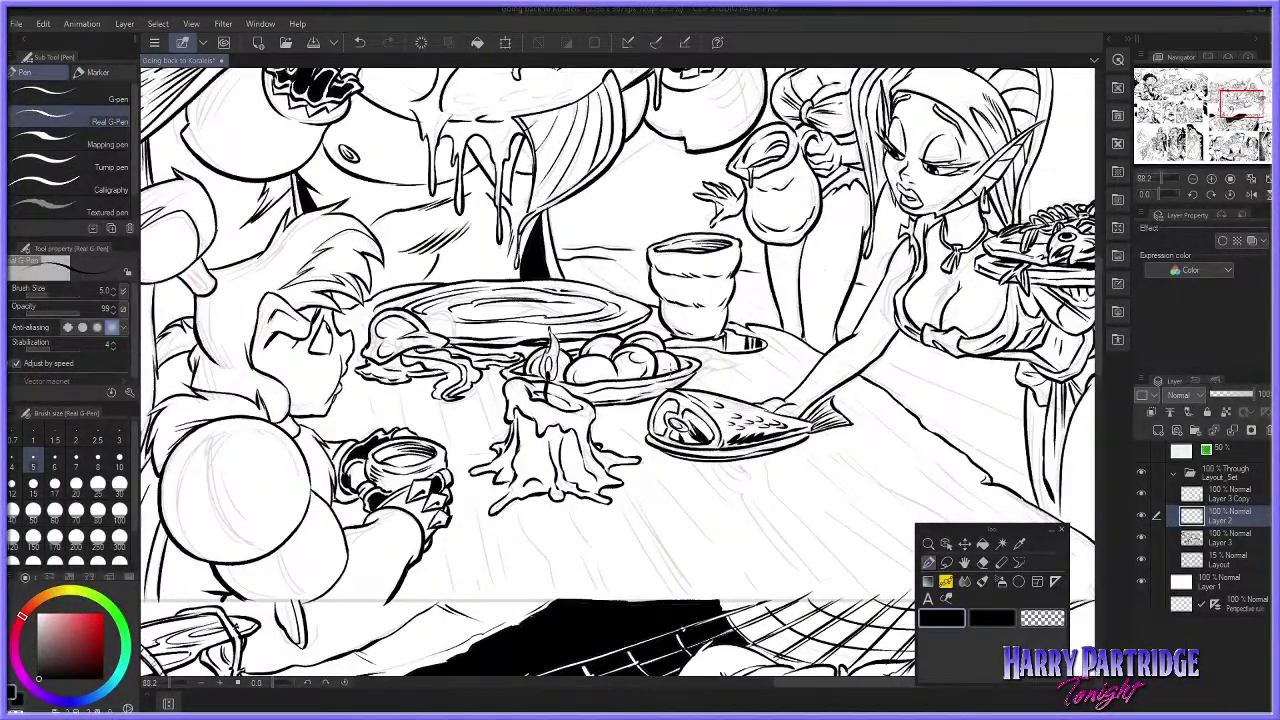
{"action": "left_click_drag", "start_coordinate": [516, 503], "coordinate": [554, 581]}
{"action": "key", "text": "ctrl+z"}
{"action": "key", "text": "ctrl+z"}
{"action": "left_click_drag", "start_coordinate": [516, 503], "coordinate": [551, 587]}
{"action": "key", "text": "ctrl+z"}
{"action": "key", "text": "ctrl+z"}
{"action": "key", "text": "ctrl+z"}
{"action": "key", "text": "ctrl+z"}
{"action": "left_click_drag", "start_coordinate": [516, 503], "coordinate": [556, 587]}
{"action": "key", "text": "ctrl+z"}
Step: Ink wood-grain lines on the tabletop from below the candle's base to the panel's lower border, redrawing the misplaced ones
{"action": "mouse_move", "coordinate": [526, 504]}
{"action": "left_mouse_down"}
{"action": "mouse_move", "coordinate": [578, 517]}
{"action": "mouse_move", "coordinate": [569, 504]}
{"action": "mouse_move", "coordinate": [598, 598]}
{"action": "left_mouse_up"}
{"action": "left_click_drag", "start_coordinate": [578, 544], "coordinate": [594, 601]}
{"action": "key", "text": "ctrl+z"}
{"action": "key", "text": "ctrl+z"}
{"action": "left_click_drag", "start_coordinate": [581, 548], "coordinate": [602, 599]}
{"action": "left_click_drag", "start_coordinate": [568, 502], "coordinate": [612, 599]}
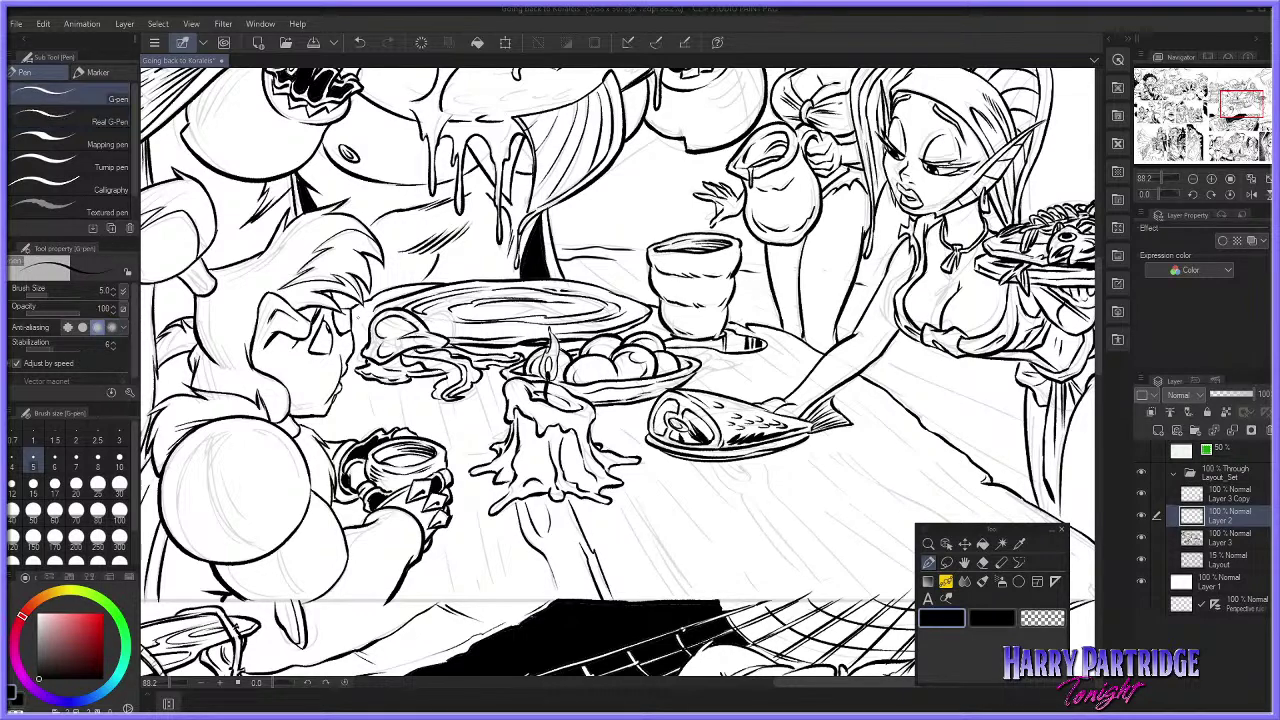
{"action": "left_click", "coordinate": [90, 210]}
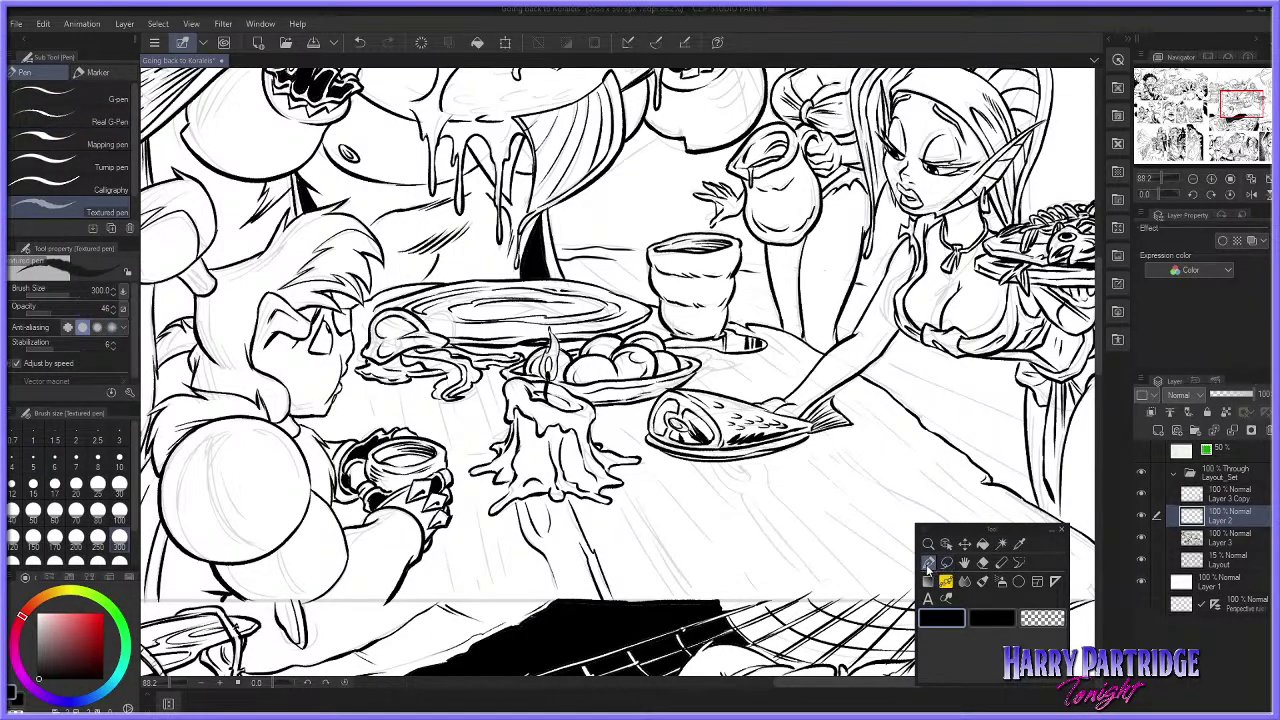
{"action": "left_click_drag", "start_coordinate": [690, 305], "coordinate": [597, 484]}
{"action": "key", "text": "ctrl+z"}
{"action": "left_click", "coordinate": [92, 118]}
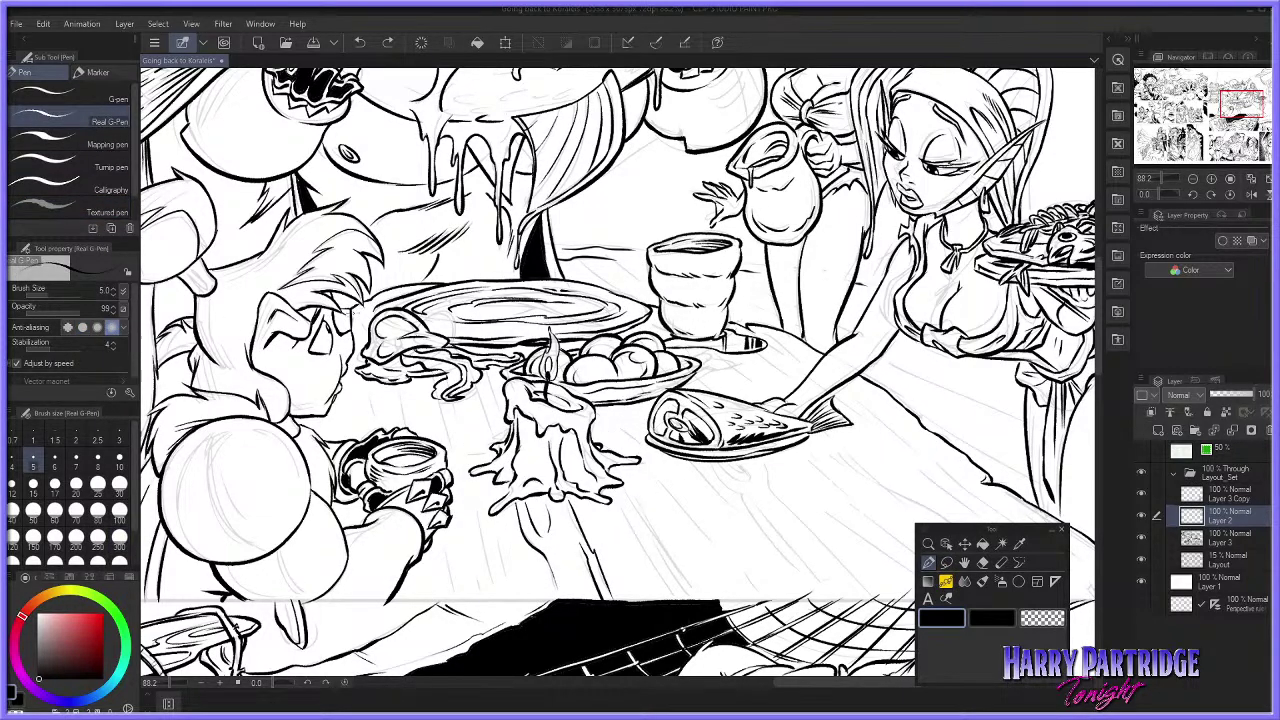
{"action": "key", "text": "ctrl+z"}
Step: With the Real G-Pen, ink short wood-grain strokes on the tabletop below the meat scraps, behind the clawed mug
{"action": "mouse_move", "coordinate": [359, 316]}
{"action": "left_mouse_down"}
{"action": "mouse_move", "coordinate": [364, 344]}
{"action": "mouse_move", "coordinate": [356, 323]}
{"action": "left_mouse_up"}
{"action": "key", "text": "ctrl+z"}
{"action": "left_click_drag", "start_coordinate": [365, 387], "coordinate": [375, 430]}
{"action": "key", "text": "ctrl+z"}
{"action": "key", "text": "ctrl+z"}
{"action": "mouse_move", "coordinate": [379, 382]}
{"action": "left_mouse_down"}
{"action": "mouse_move", "coordinate": [381, 428]}
{"action": "mouse_move", "coordinate": [400, 416]}
{"action": "mouse_move", "coordinate": [408, 427]}
{"action": "left_mouse_up"}
{"action": "key", "text": "ctrl+z"}
{"action": "key", "text": "ctrl+z"}
{"action": "left_click_drag", "start_coordinate": [429, 382], "coordinate": [436, 436]}
{"action": "key", "text": "ctrl+z"}
{"action": "left_click_drag", "start_coordinate": [426, 384], "coordinate": [438, 439]}
{"action": "key", "text": "ctrl+z"}
{"action": "key", "text": "ctrl+z"}
Step: Ink a long plank seam from the meat scraps down between the mug and the candle to the panel's lower border
{"action": "mouse_move", "coordinate": [430, 384]}
{"action": "left_mouse_down"}
{"action": "mouse_move", "coordinate": [467, 514]}
{"action": "mouse_move", "coordinate": [466, 584]}
{"action": "mouse_move", "coordinate": [497, 603]}
{"action": "left_mouse_up"}
{"action": "key", "text": "ctrl+z"}
{"action": "mouse_move", "coordinate": [444, 543]}
{"action": "left_mouse_down"}
{"action": "mouse_move", "coordinate": [458, 595]}
{"action": "mouse_move", "coordinate": [446, 587]}
{"action": "mouse_move", "coordinate": [447, 599]}
{"action": "left_mouse_up"}
{"action": "key", "text": "ctrl+z"}
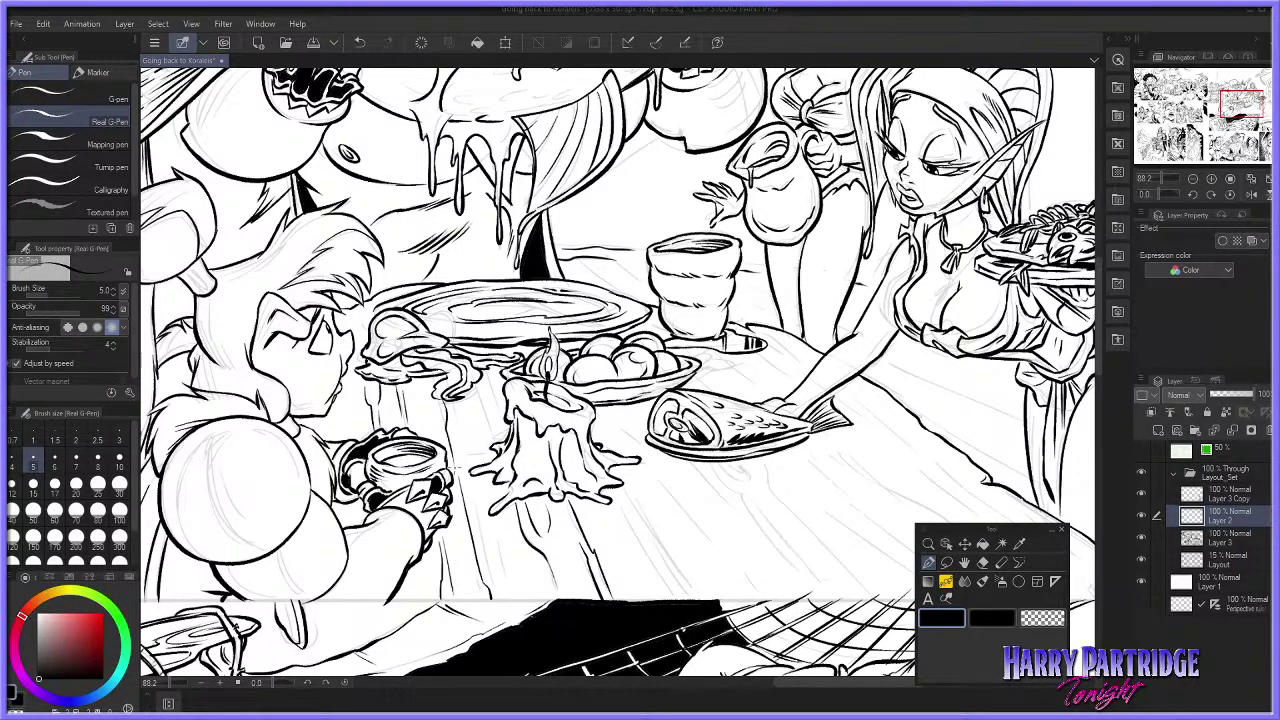
Step: Fit further short grain strokes under the meat scraps beside the seated giant's face, undoing those that look wrong
{"action": "left_click_drag", "start_coordinate": [419, 379], "coordinate": [434, 430]}
{"action": "key", "text": "ctrl+z"}
{"action": "key", "text": "ctrl+z"}
{"action": "key", "text": "ctrl+z"}
{"action": "left_click_drag", "start_coordinate": [420, 379], "coordinate": [434, 421]}
{"action": "key", "text": "ctrl+z"}
{"action": "left_click_drag", "start_coordinate": [344, 424], "coordinate": [346, 399]}
{"action": "key", "text": "ctrl+z"}
{"action": "mouse_move", "coordinate": [356, 305]}
{"action": "left_mouse_down"}
{"action": "mouse_move", "coordinate": [350, 337]}
{"action": "mouse_move", "coordinate": [347, 327]}
{"action": "left_mouse_up"}
{"action": "key", "text": "ctrl+z"}
{"action": "left_click_drag", "start_coordinate": [366, 303], "coordinate": [356, 363]}
{"action": "key", "text": "ctrl+z"}
Step: Ink grain lines behind the candle's rim and in the gap between the mug and the candle's base
{"action": "mouse_move", "coordinate": [438, 374]}
{"action": "left_mouse_down"}
{"action": "mouse_move", "coordinate": [430, 390]}
{"action": "mouse_move", "coordinate": [487, 436]}
{"action": "left_mouse_up"}
{"action": "left_click_drag", "start_coordinate": [479, 384], "coordinate": [493, 444]}
{"action": "left_click_drag", "start_coordinate": [490, 377], "coordinate": [499, 422]}
{"action": "key", "text": "ctrl+z"}
{"action": "left_click_drag", "start_coordinate": [471, 467], "coordinate": [463, 406]}
{"action": "key", "text": "ctrl+z"}
{"action": "mouse_move", "coordinate": [471, 468]}
{"action": "left_mouse_down"}
{"action": "mouse_move", "coordinate": [463, 417]}
{"action": "mouse_move", "coordinate": [506, 578]}
{"action": "left_mouse_up"}
{"action": "key", "text": "ctrl+z"}
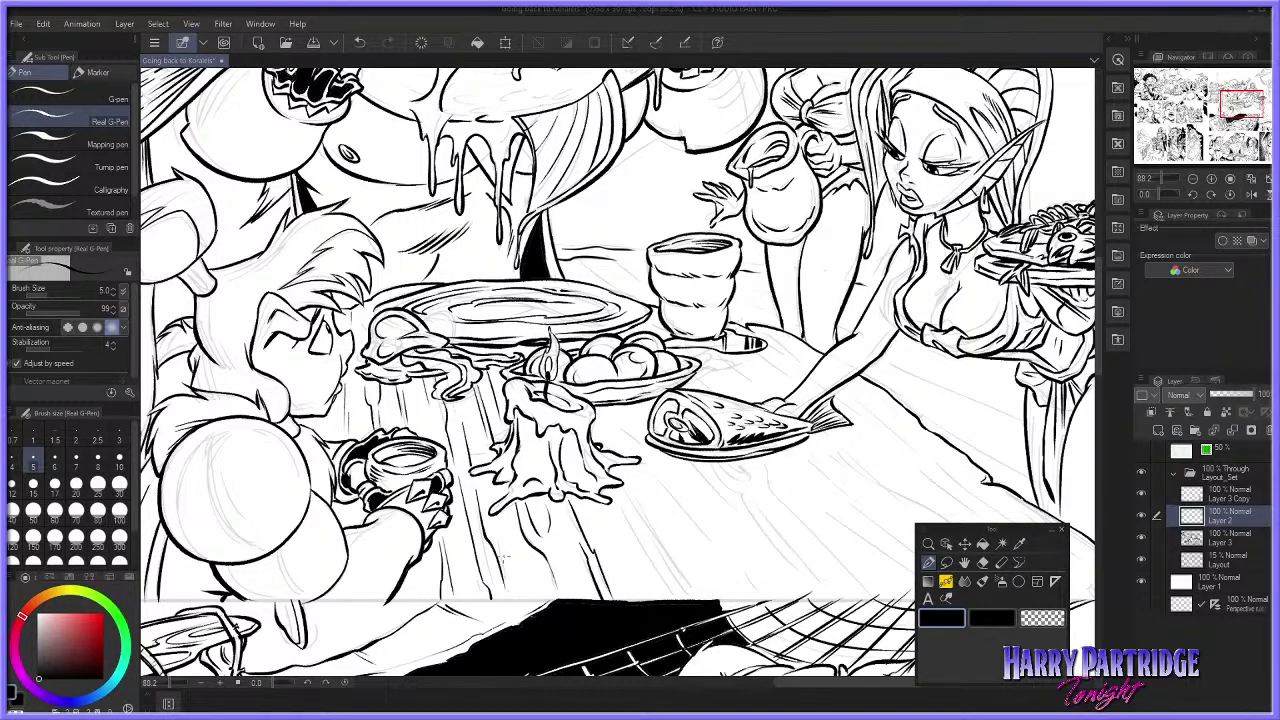
{"action": "left_click_drag", "start_coordinate": [503, 518], "coordinate": [518, 598]}
Step: Draw a plank seam from the candle's dripping edge nearest the fish toward the panel's lower border, retrying its course
{"action": "left_click_drag", "start_coordinate": [668, 690], "coordinate": [1020, 686]}
{"action": "key", "text": "ctrl+z"}
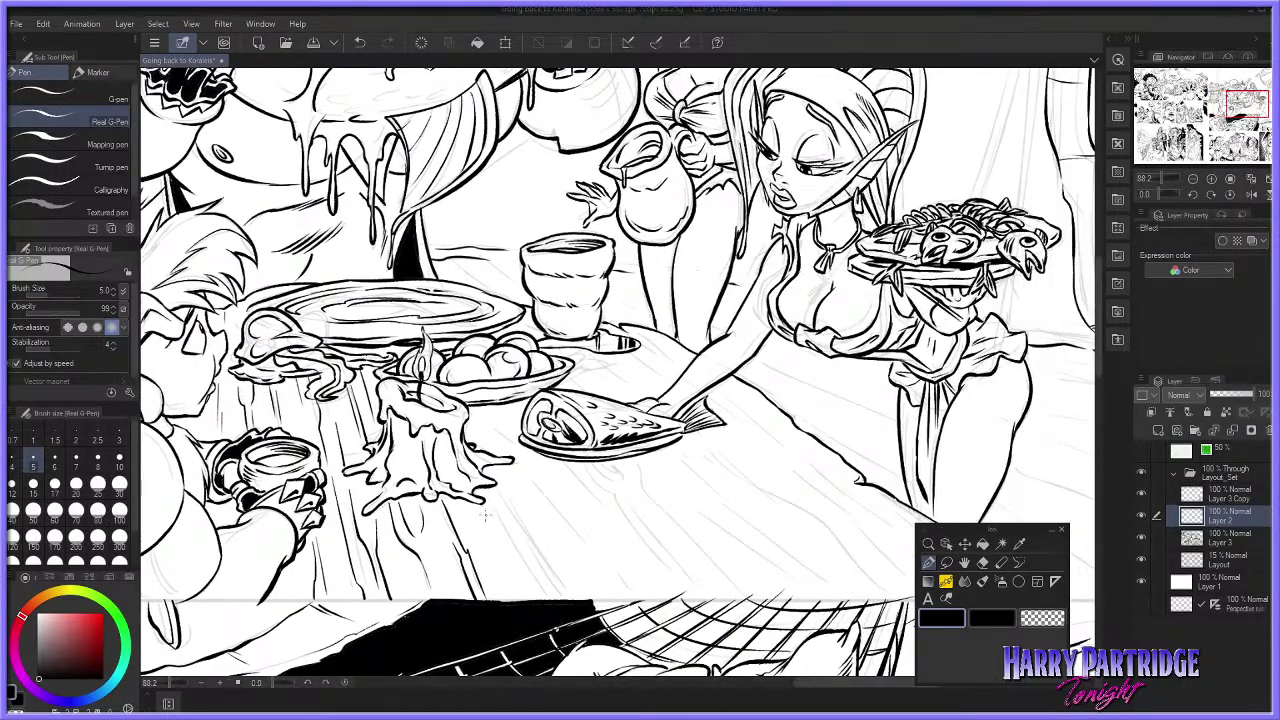
{"action": "left_click_drag", "start_coordinate": [486, 490], "coordinate": [546, 595]}
{"action": "key", "text": "ctrl+z"}
{"action": "left_click_drag", "start_coordinate": [502, 494], "coordinate": [564, 596]}
{"action": "key", "text": "ctrl+z"}
{"action": "left_click_drag", "start_coordinate": [503, 470], "coordinate": [552, 558]}
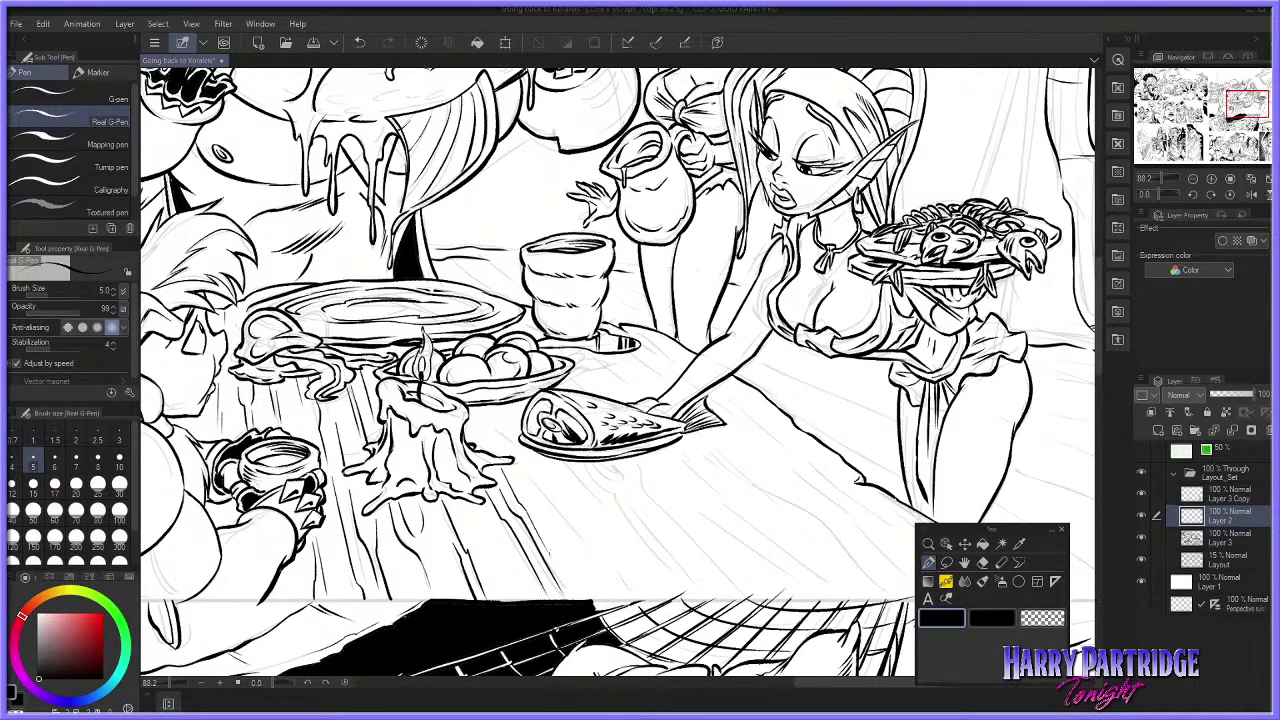
{"action": "key", "text": "ctrl+z"}
{"action": "left_click_drag", "start_coordinate": [506, 478], "coordinate": [542, 536]}
{"action": "key", "text": "ctrl+z"}
{"action": "left_click_drag", "start_coordinate": [502, 468], "coordinate": [576, 590]}
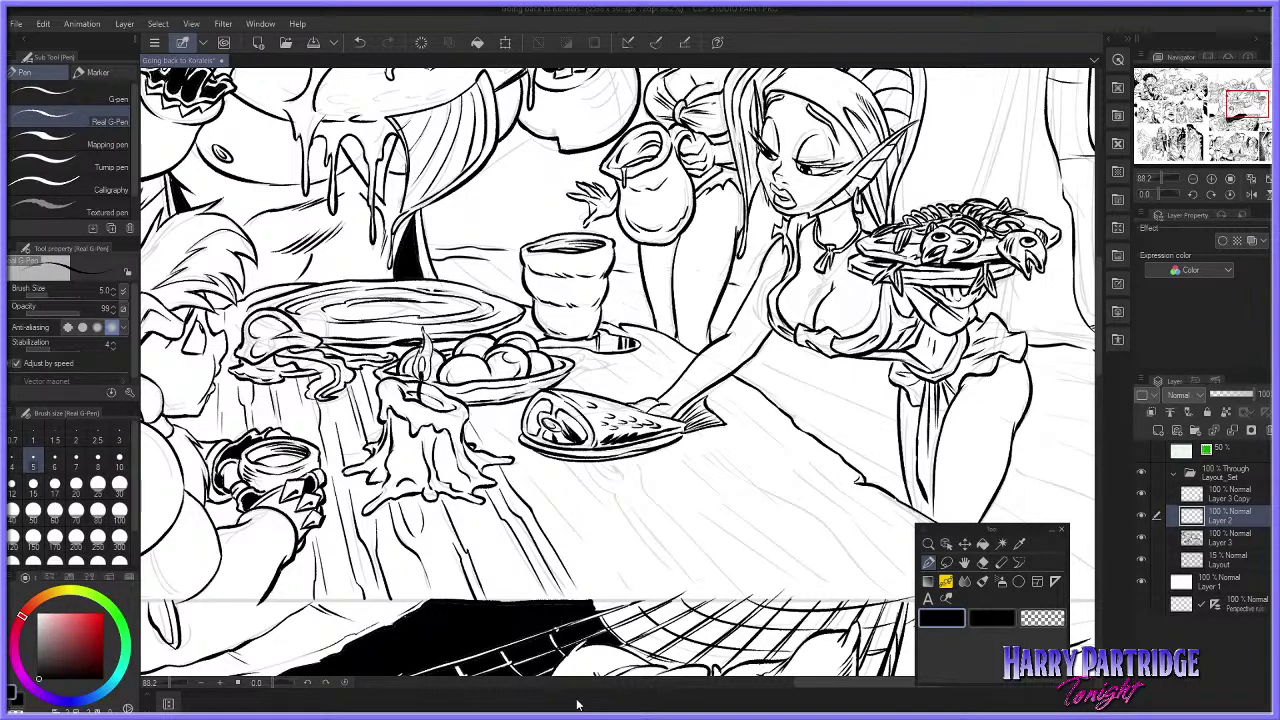
{"action": "key", "text": "ctrl+z"}
Step: Ink long grain lines across the tabletop from between the candle and the fish platter to the panel's lower border
{"action": "mouse_move", "coordinate": [477, 407]}
{"action": "left_mouse_down"}
{"action": "mouse_move", "coordinate": [517, 453]}
{"action": "mouse_move", "coordinate": [506, 406]}
{"action": "left_mouse_up"}
{"action": "left_click_drag", "start_coordinate": [530, 470], "coordinate": [592, 588]}
{"action": "key", "text": "ctrl+z"}
{"action": "left_click_drag", "start_coordinate": [520, 452], "coordinate": [610, 608]}
{"action": "left_click_drag", "start_coordinate": [531, 449], "coordinate": [583, 559]}
{"action": "left_click_drag", "start_coordinate": [517, 415], "coordinate": [583, 535]}
{"action": "key", "text": "ctrl+z"}
{"action": "key", "text": "ctrl+z"}
{"action": "key", "text": "ctrl+z"}
{"action": "left_click", "coordinate": [982, 563]}
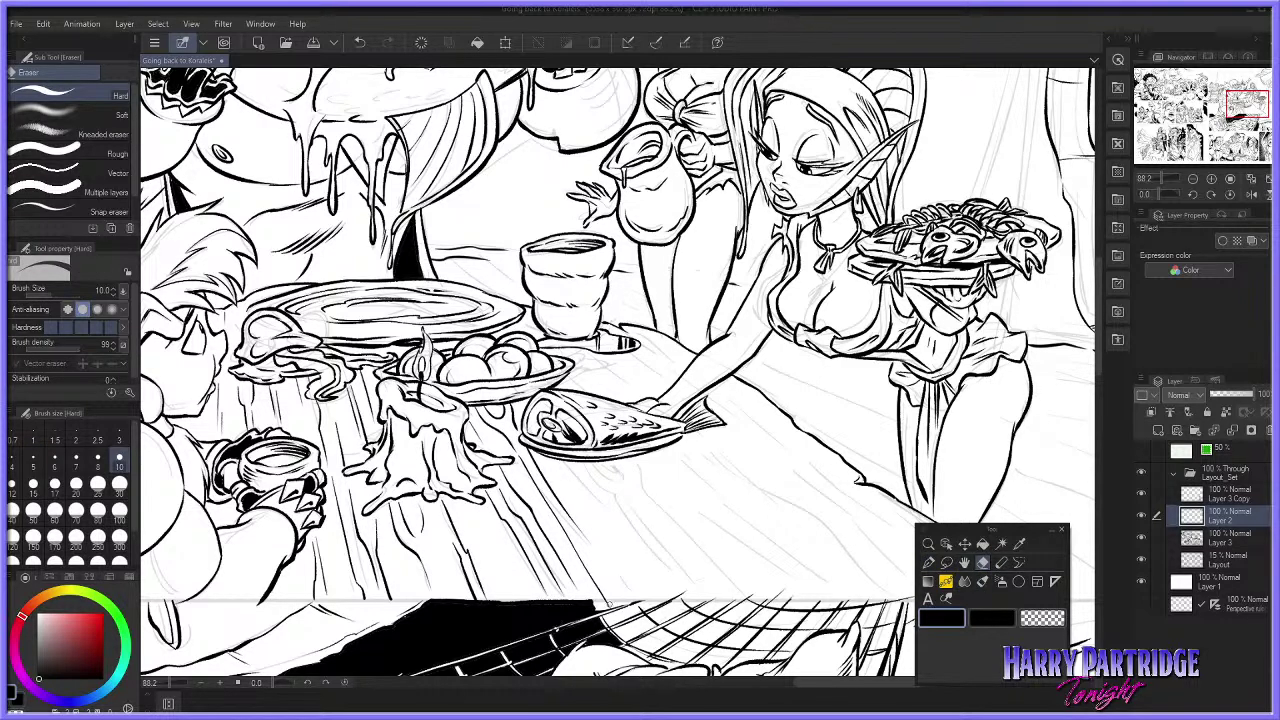
{"action": "left_click_drag", "start_coordinate": [858, 682], "coordinate": [871, 682]}
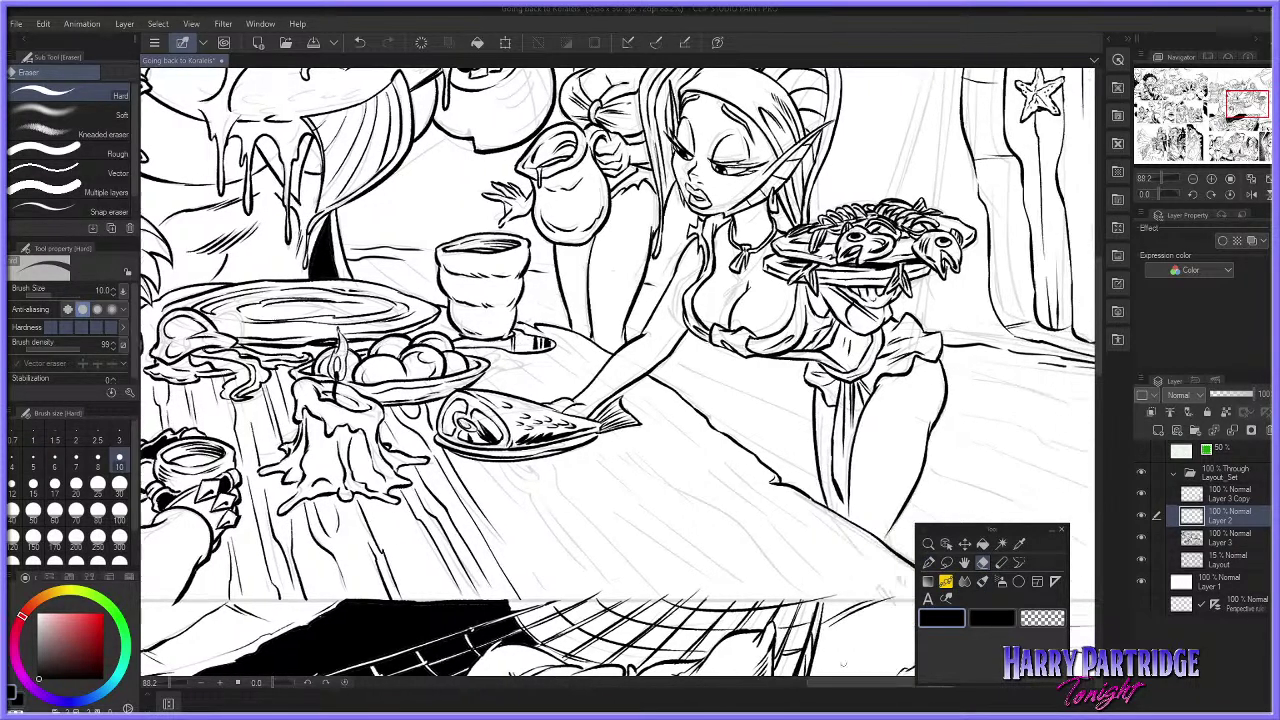
Step: Ink short grain strokes on the tabletop between the fruit bowl, the goblet and the fish platter, redrawing as needed
{"action": "left_click", "coordinate": [928, 563]}
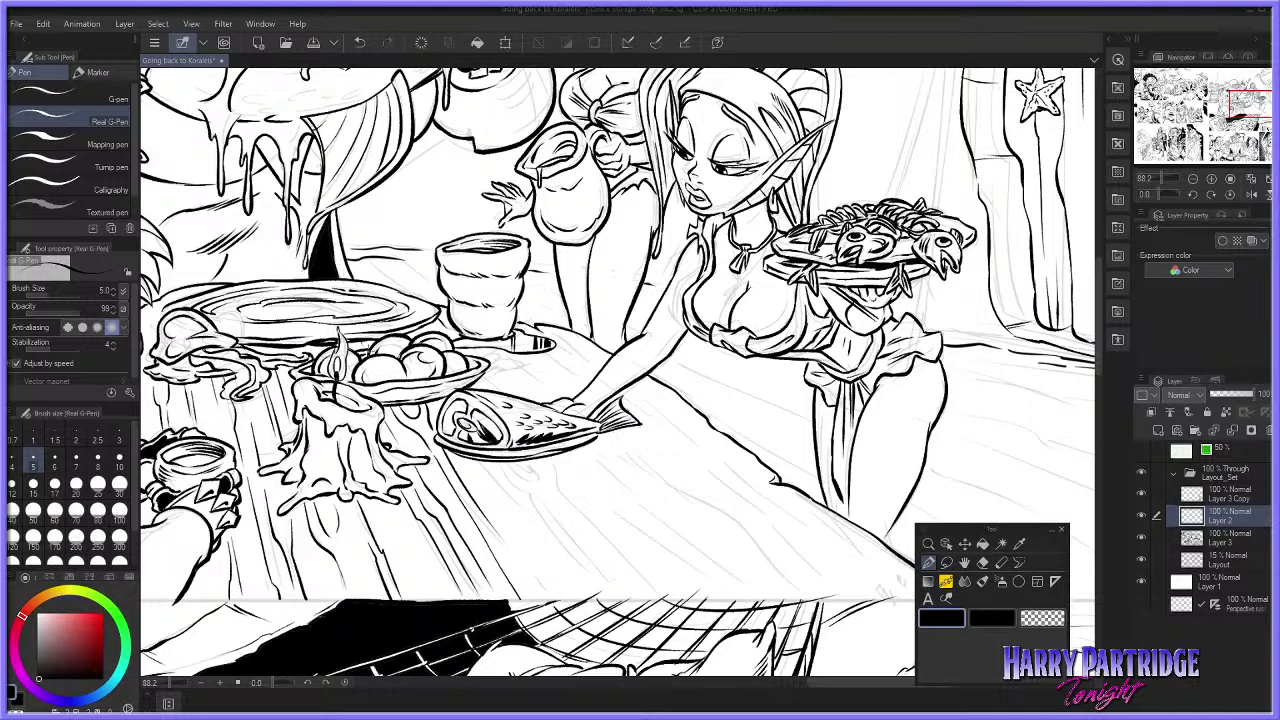
{"action": "left_click_drag", "start_coordinate": [267, 345], "coordinate": [282, 363]}
{"action": "key", "text": "ctrl+z"}
{"action": "key", "text": "ctrl+z"}
{"action": "mouse_move", "coordinate": [489, 373]}
{"action": "left_mouse_down"}
{"action": "mouse_move", "coordinate": [499, 391]}
{"action": "mouse_move", "coordinate": [515, 358]}
{"action": "mouse_move", "coordinate": [546, 393]}
{"action": "left_mouse_up"}
{"action": "key", "text": "ctrl+z"}
{"action": "key", "text": "ctrl+z"}
{"action": "left_click_drag", "start_coordinate": [507, 353], "coordinate": [545, 392]}
{"action": "key", "text": "ctrl+z"}
{"action": "key", "text": "ctrl+z"}
{"action": "mouse_move", "coordinate": [518, 349]}
{"action": "left_mouse_down"}
{"action": "mouse_move", "coordinate": [541, 381]}
{"action": "mouse_move", "coordinate": [502, 392]}
{"action": "mouse_move", "coordinate": [591, 372]}
{"action": "left_mouse_up"}
{"action": "key", "text": "ctrl+z"}
{"action": "key", "text": "ctrl+z"}
{"action": "key", "text": "ctrl+z"}
{"action": "key", "text": "ctrl+z"}
Step: Ink grain lines from beneath the fish platter's front rim toward the panel's lower border
{"action": "left_click_drag", "start_coordinate": [481, 463], "coordinate": [543, 551]}
{"action": "key", "text": "ctrl+z"}
{"action": "left_click_drag", "start_coordinate": [481, 462], "coordinate": [546, 562]}
{"action": "left_click_drag", "start_coordinate": [506, 477], "coordinate": [586, 577]}
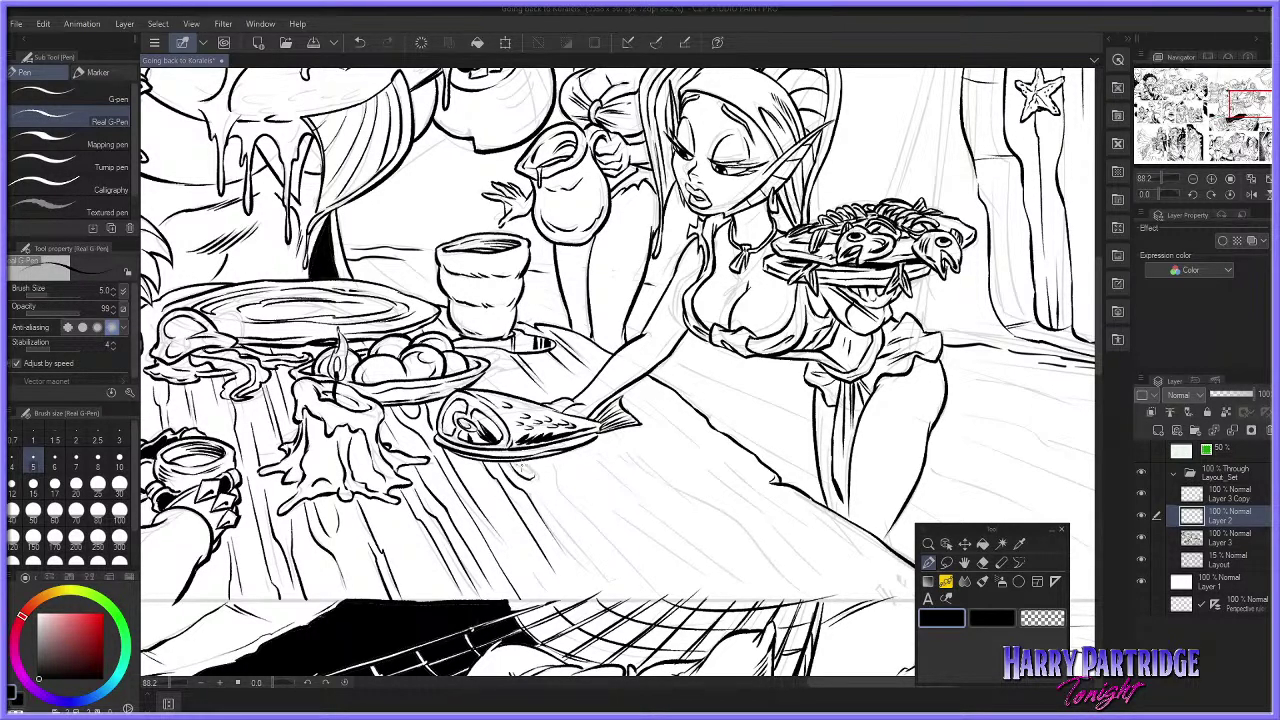
{"action": "key", "text": "ctrl+z"}
{"action": "left_click_drag", "start_coordinate": [548, 508], "coordinate": [605, 584]}
{"action": "left_click_drag", "start_coordinate": [522, 546], "coordinate": [557, 598]}
{"action": "key", "text": "ctrl+z"}
Step: Fill the gaps between the tabletop seams near the candle and the lower border with short grain strokes
{"action": "scroll", "coordinate": [678, 527], "scroll_direction": "down", "scroll_amount": 10}
{"action": "scroll", "coordinate": [660, 520], "scroll_direction": "up", "scroll_amount": 5}
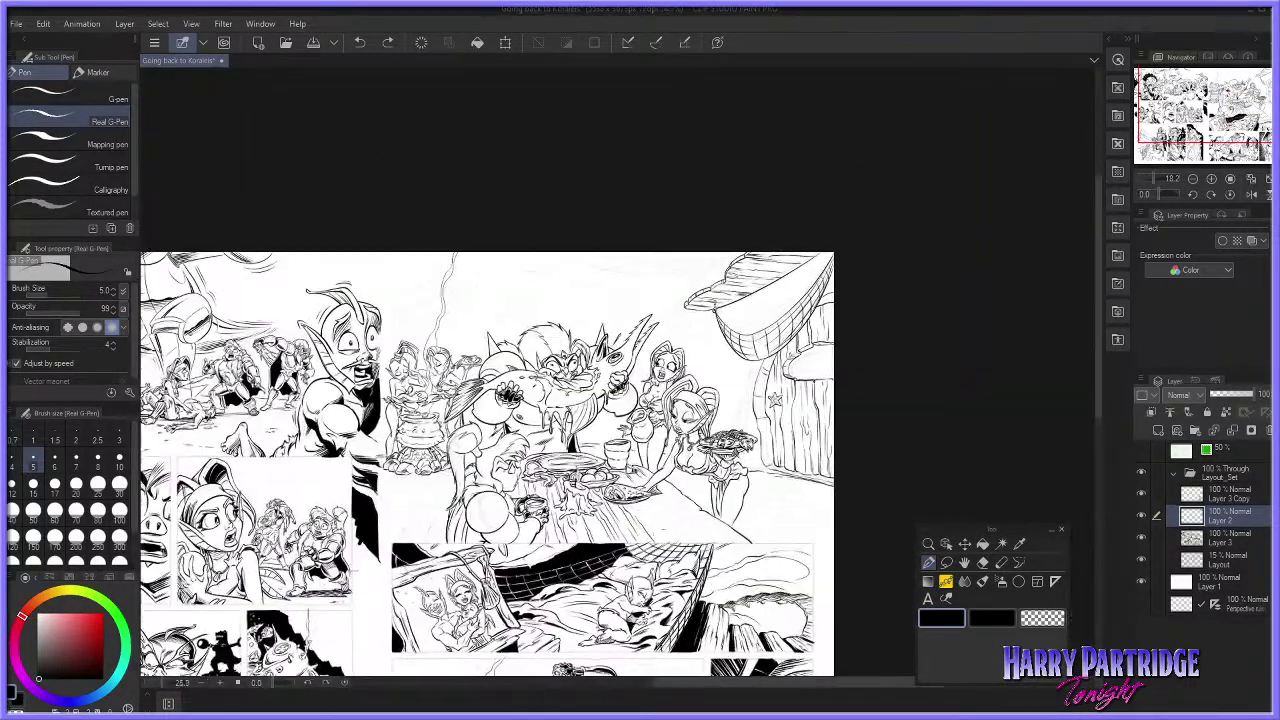
{"action": "scroll", "coordinate": [660, 520], "scroll_direction": "down", "scroll_amount": 2}
{"action": "left_click_drag", "start_coordinate": [272, 682], "coordinate": [281, 683]}
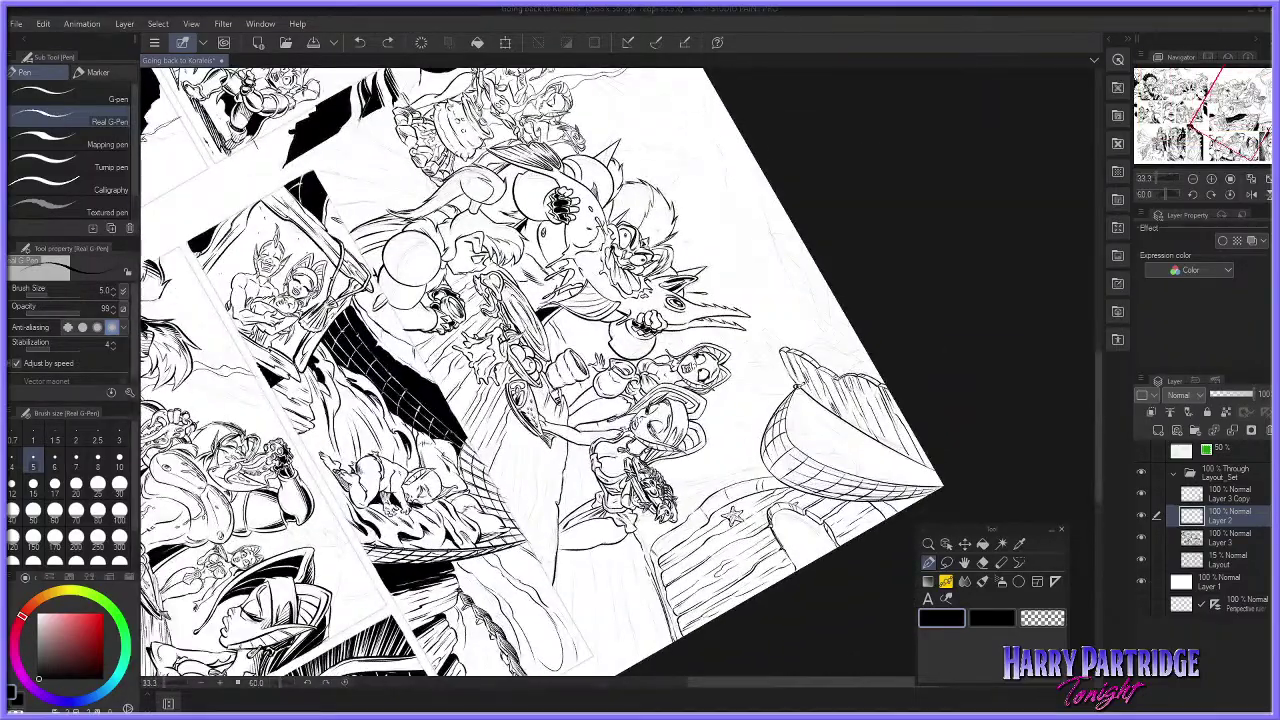
{"action": "scroll", "coordinate": [520, 340], "scroll_direction": "up", "scroll_amount": 4}
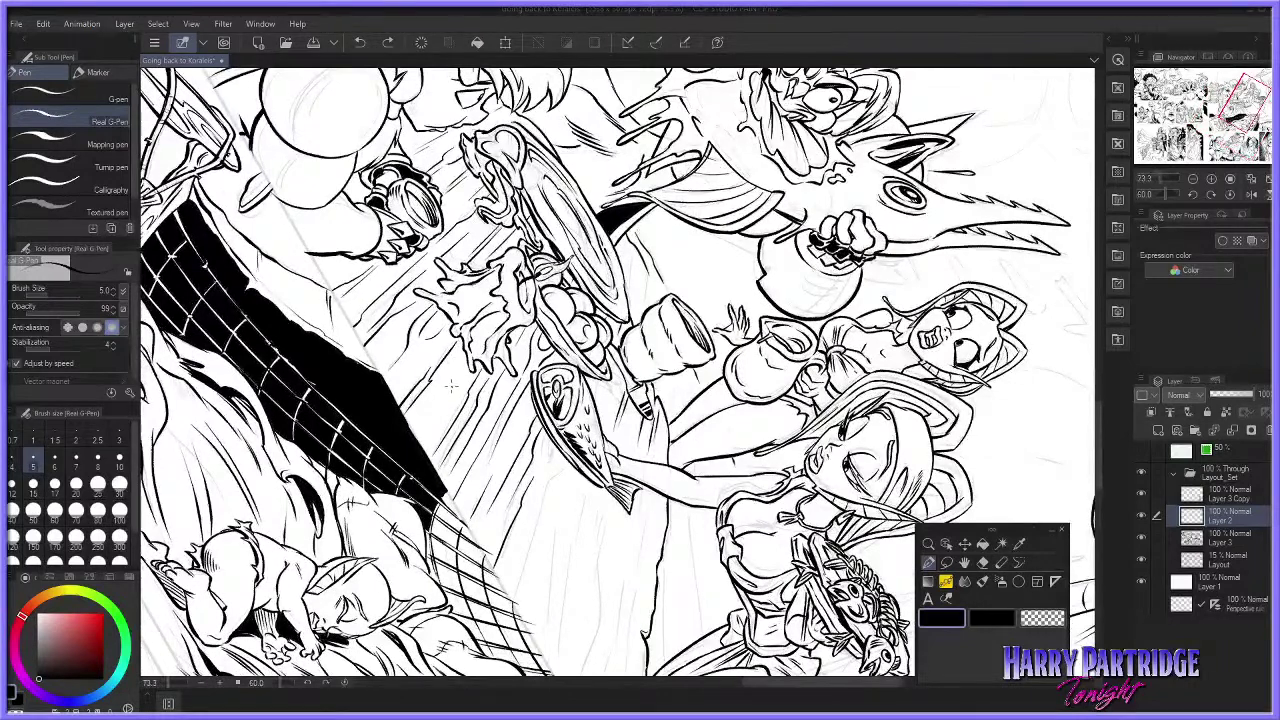
{"action": "left_click_drag", "start_coordinate": [443, 410], "coordinate": [447, 403]}
{"action": "left_click_drag", "start_coordinate": [530, 398], "coordinate": [496, 470]}
{"action": "left_click_drag", "start_coordinate": [410, 360], "coordinate": [418, 373]}
{"action": "left_click_drag", "start_coordinate": [445, 323], "coordinate": [430, 351]}
{"action": "mouse_move", "coordinate": [493, 512]}
{"action": "left_mouse_down"}
{"action": "mouse_move", "coordinate": [507, 526]}
{"action": "mouse_move", "coordinate": [501, 547]}
{"action": "left_mouse_up"}
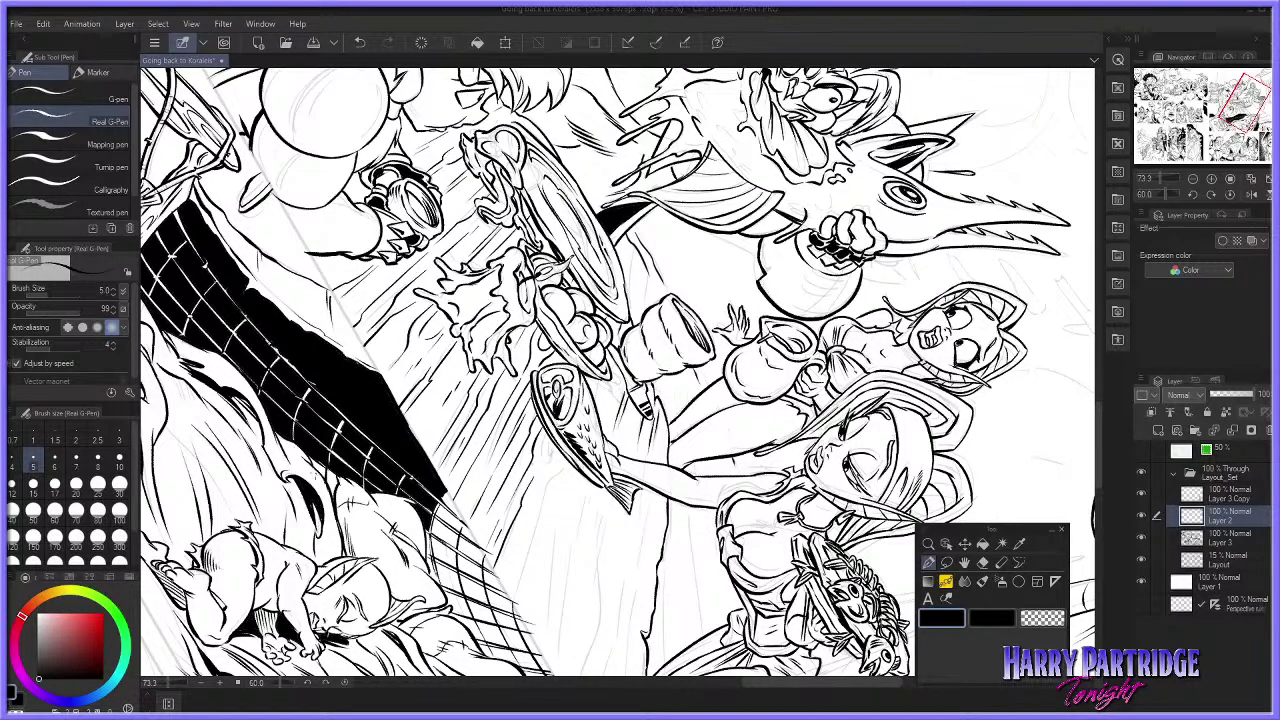
Step: Refine the fine grain on the tabletop between the mug and the meat scraps, undoing strokes that do not fit
{"action": "scroll", "coordinate": [410, 440], "scroll_direction": "down", "scroll_amount": 3}
{"action": "scroll", "coordinate": [410, 440], "scroll_direction": "up", "scroll_amount": 2}
{"action": "scroll", "coordinate": [380, 420], "scroll_direction": "up", "scroll_amount": 1}
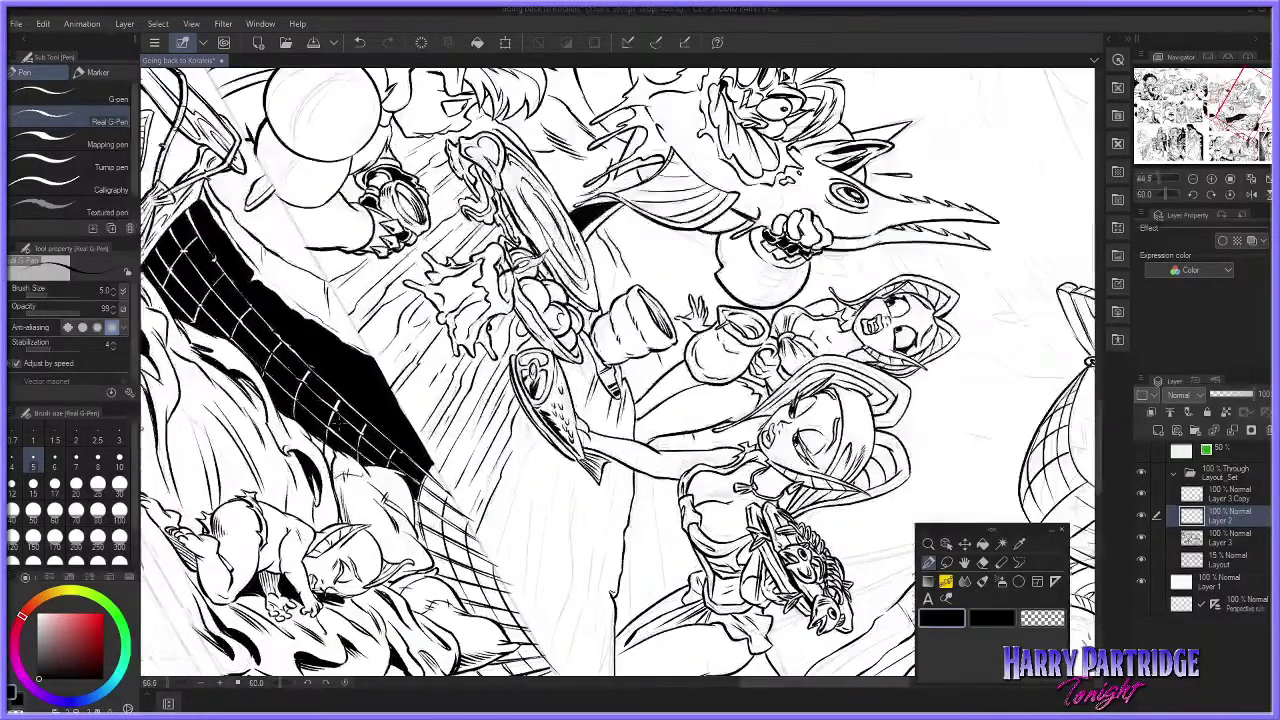
{"action": "left_click_drag", "start_coordinate": [454, 198], "coordinate": [439, 210]}
{"action": "key", "text": "ctrl+z"}
{"action": "key", "text": "ctrl+z"}
{"action": "key", "text": "ctrl+z"}
{"action": "key", "text": "ctrl+z"}
{"action": "key", "text": "ctrl+z"}
{"action": "key", "text": "ctrl+z"}
{"action": "key", "text": "ctrl+z"}
{"action": "key", "text": "ctrl+z"}
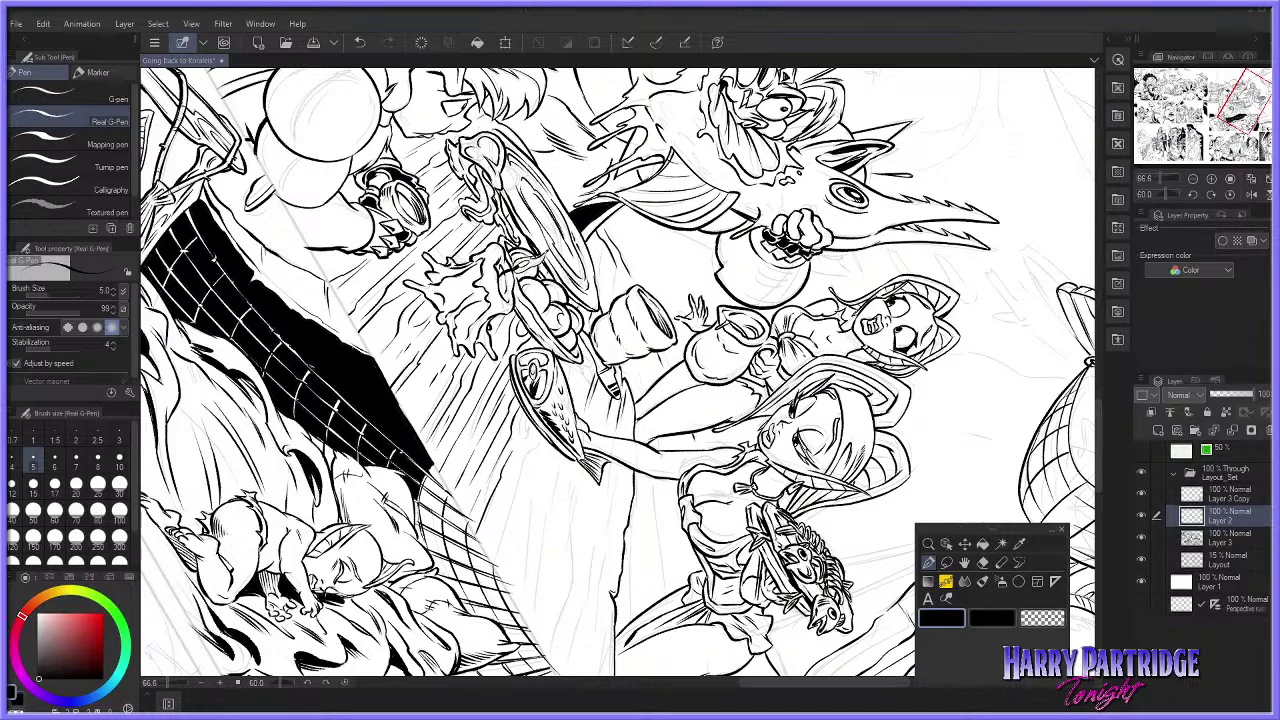
Step: Ink small curved grain marks on the tabletop right beside the fish platter's front rim, retrying the strokes
{"action": "scroll", "coordinate": [505, 537], "scroll_direction": "up", "scroll_amount": 3}
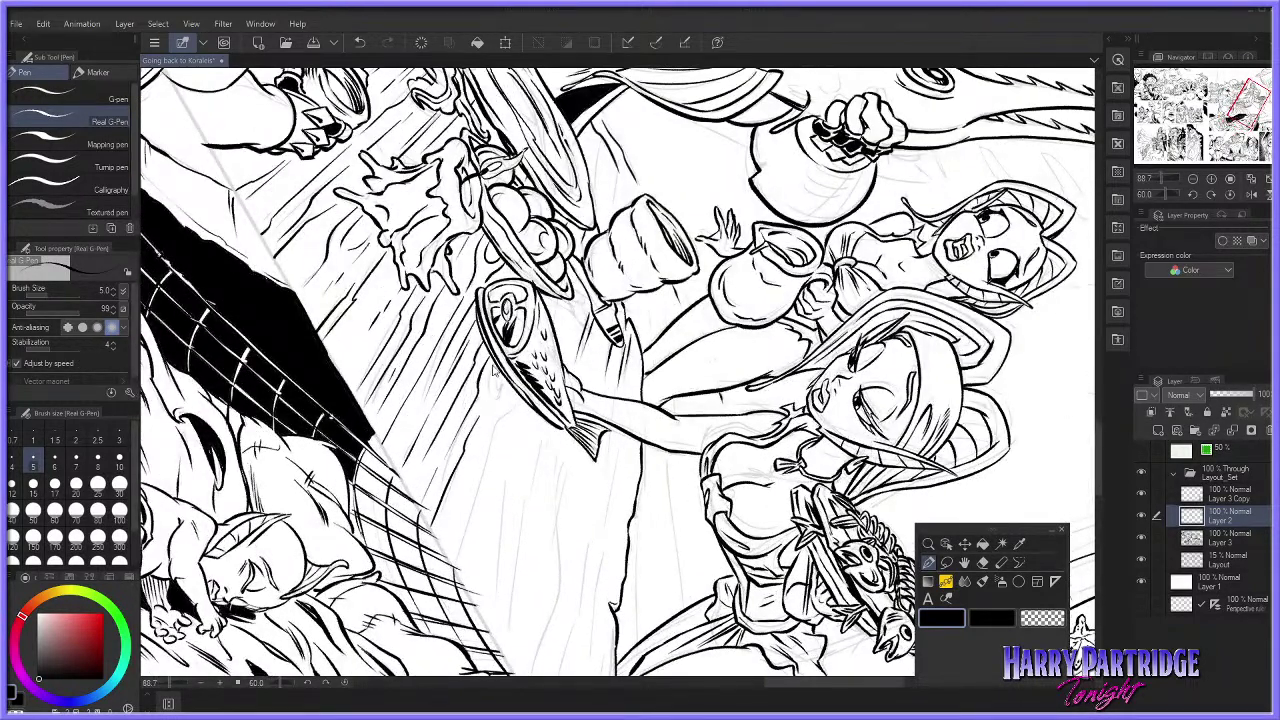
{"action": "key", "text": "ctrl+z"}
{"action": "left_click_drag", "start_coordinate": [490, 394], "coordinate": [483, 415]}
{"action": "key", "text": "ctrl+z"}
{"action": "left_click_drag", "start_coordinate": [501, 367], "coordinate": [481, 438]}
{"action": "key", "text": "ctrl+z"}
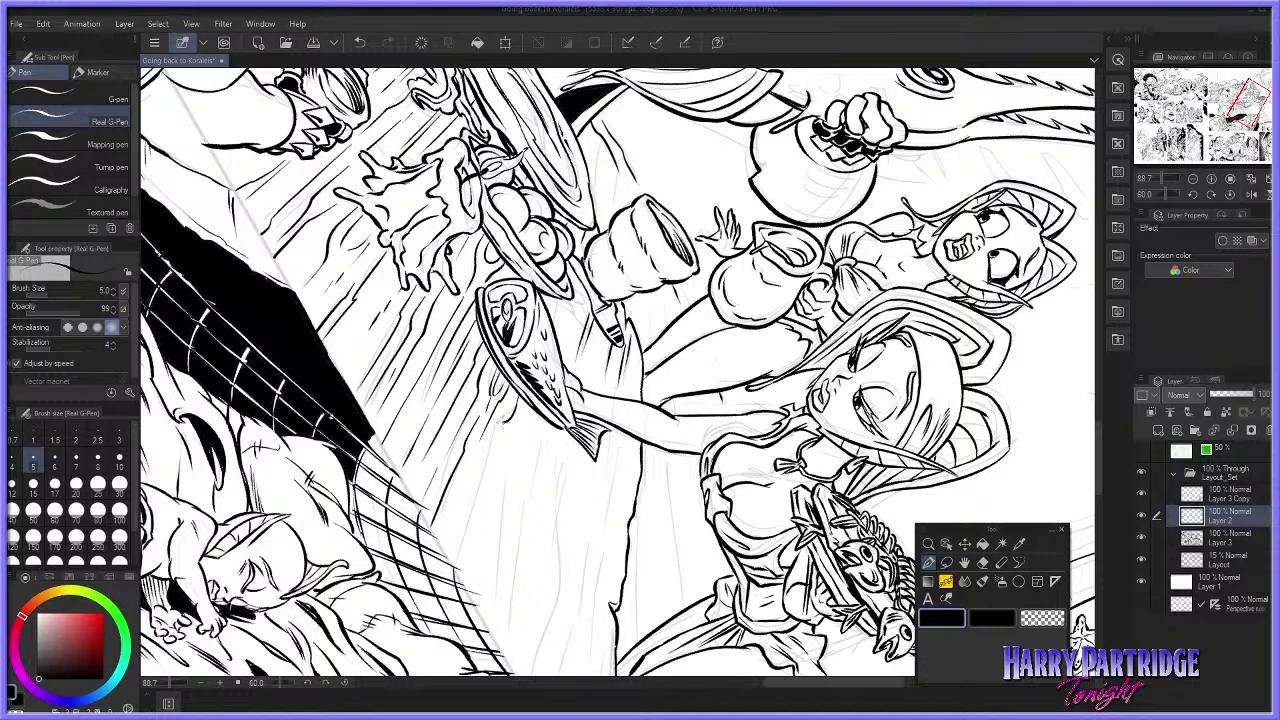
{"action": "key", "text": "ctrl+z"}
Step: Ink long parallel grain lines from the fish platter across the bare tabletop to the panel's lower border
{"action": "left_click_drag", "start_coordinate": [493, 449], "coordinate": [461, 554]}
{"action": "left_click_drag", "start_coordinate": [479, 484], "coordinate": [459, 586]}
{"action": "key", "text": "ctrl+z"}
{"action": "left_click_drag", "start_coordinate": [495, 452], "coordinate": [464, 567]}
{"action": "left_click_drag", "start_coordinate": [535, 408], "coordinate": [511, 508]}
{"action": "key", "text": "ctrl+z"}
{"action": "left_click_drag", "start_coordinate": [505, 538], "coordinate": [490, 606]}
{"action": "left_click_drag", "start_coordinate": [541, 437], "coordinate": [498, 631]}
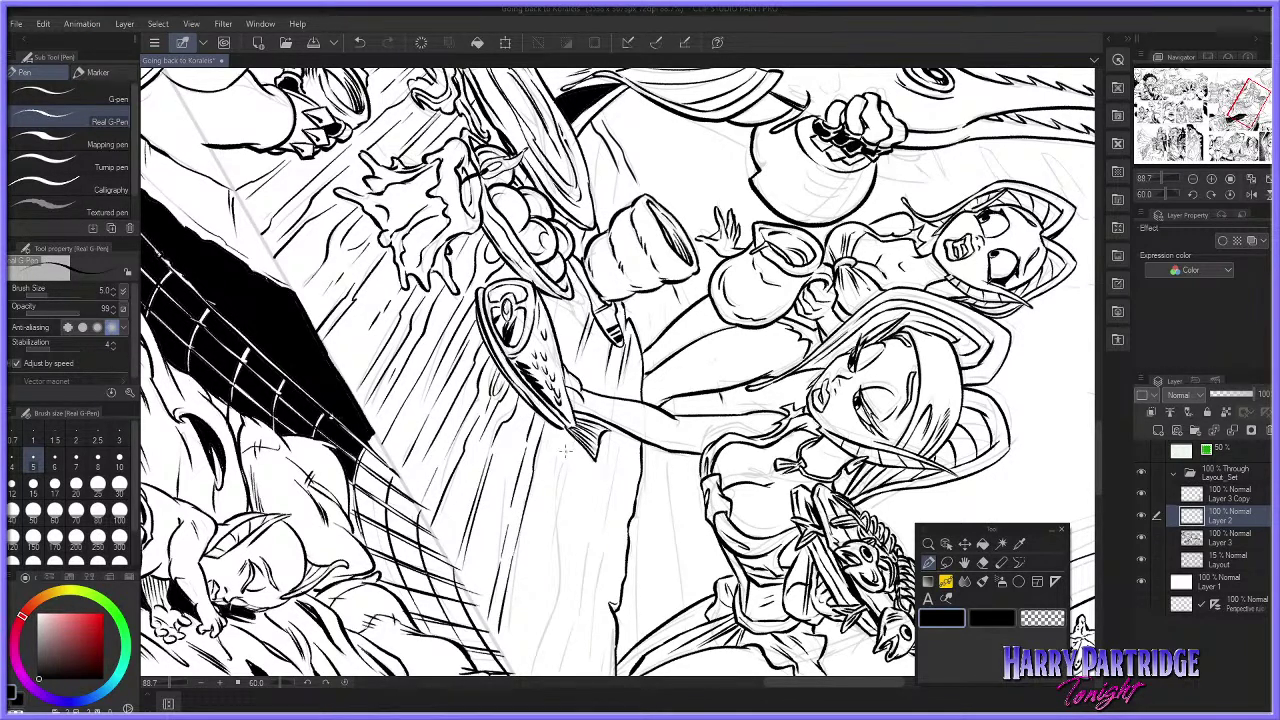
Step: Try the Hard eraser near the panel's lower border, undo the last change, and make Layer 3 active for inking
{"action": "left_click", "coordinate": [983, 562]}
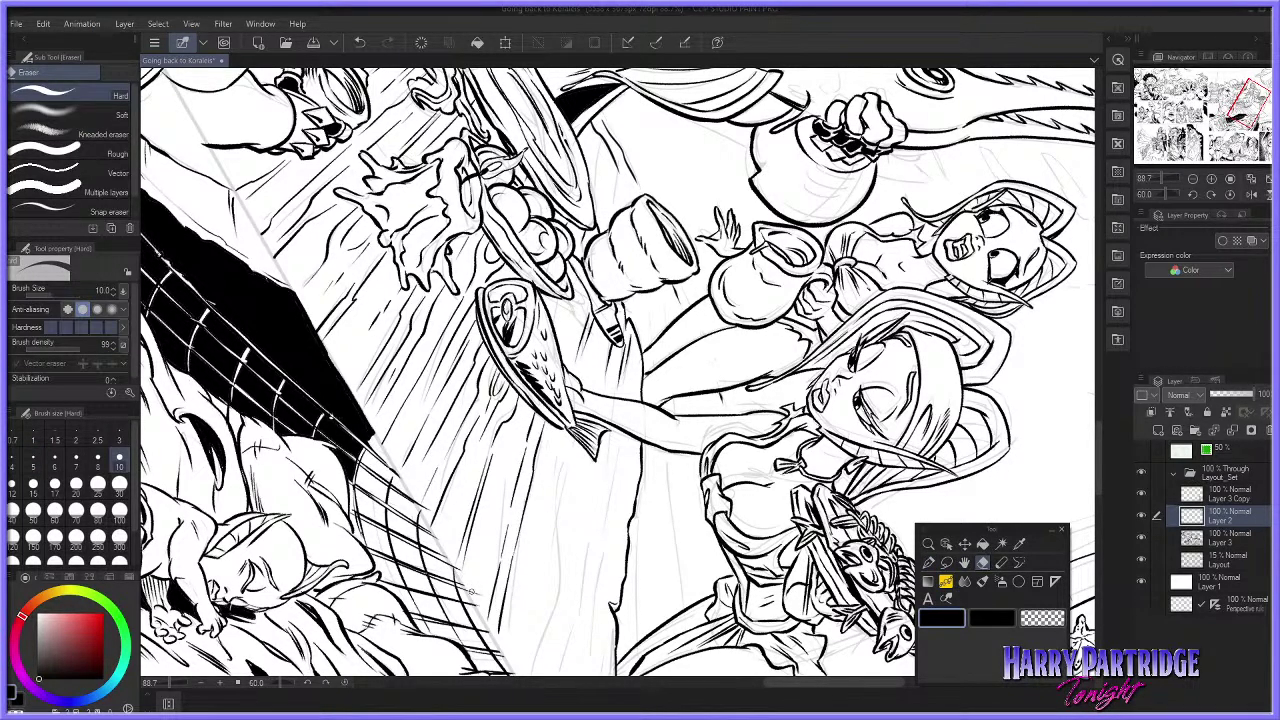
{"action": "key", "text": "ctrl+z"}
{"action": "left_click", "coordinate": [1222, 538]}
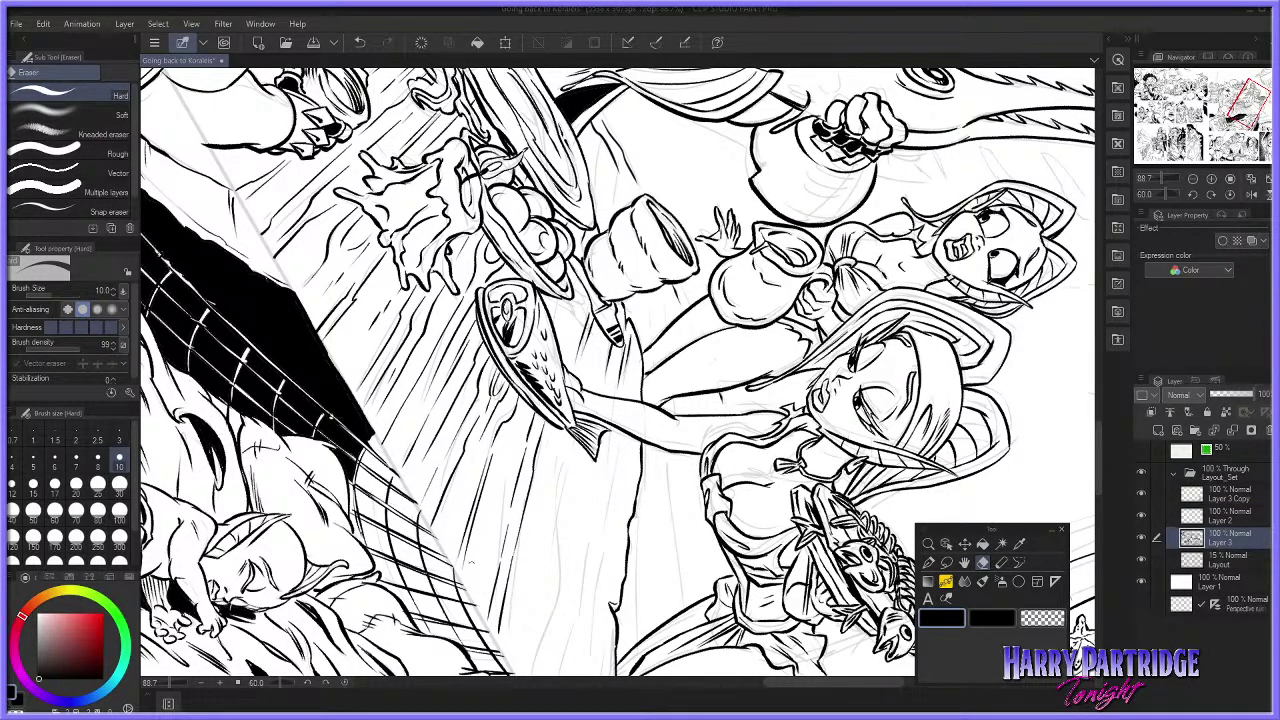
{"action": "left_click", "coordinate": [928, 562]}
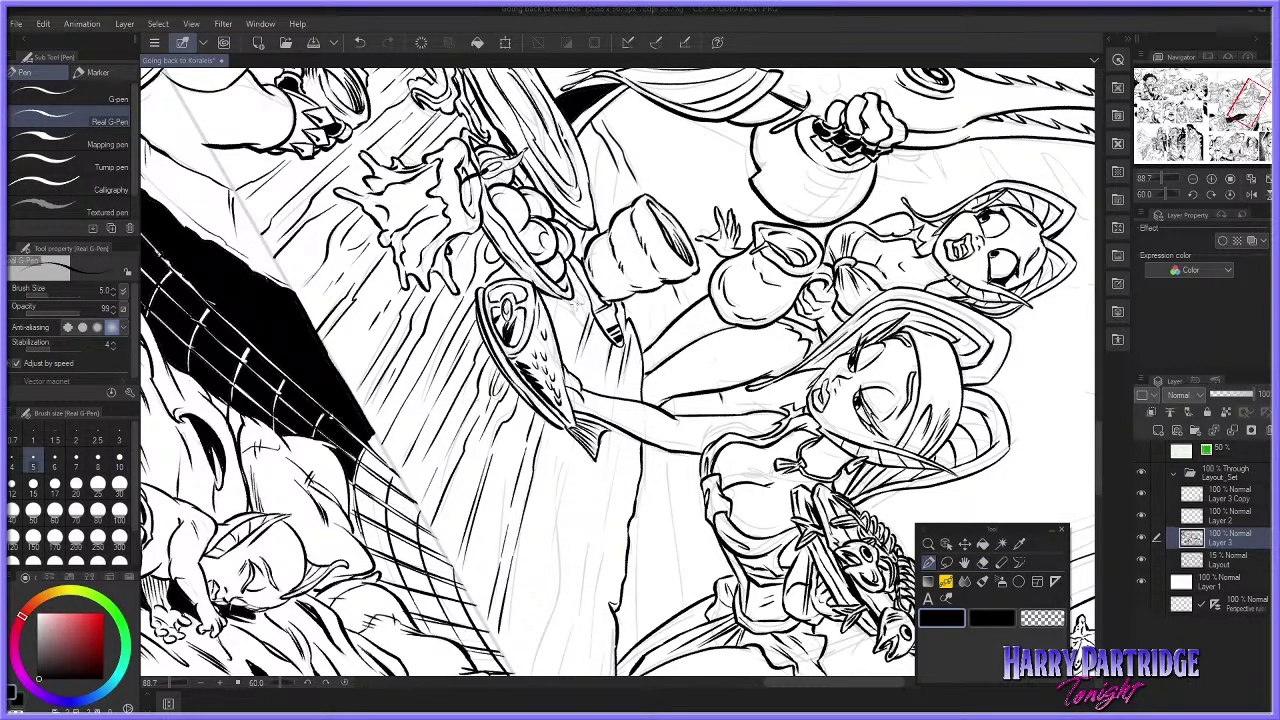
Step: On Layer 3, ink grain lines from below the fish's tail toward the tabletop's near edge, redrawing the first attempts
{"action": "mouse_move", "coordinate": [566, 297]}
{"action": "left_mouse_down"}
{"action": "mouse_move", "coordinate": [554, 325]}
{"action": "mouse_move", "coordinate": [593, 379]}
{"action": "left_mouse_up"}
{"action": "key", "text": "ctrl+z"}
{"action": "key", "text": "ctrl+z"}
{"action": "mouse_move", "coordinate": [569, 441]}
{"action": "left_mouse_down"}
{"action": "mouse_move", "coordinate": [554, 478]}
{"action": "mouse_move", "coordinate": [560, 456]}
{"action": "mouse_move", "coordinate": [558, 568]}
{"action": "left_mouse_up"}
{"action": "key", "text": "ctrl+z"}
{"action": "key", "text": "ctrl+z"}
{"action": "left_click_drag", "start_coordinate": [563, 494], "coordinate": [537, 668]}
{"action": "left_click_drag", "start_coordinate": [558, 502], "coordinate": [530, 658]}
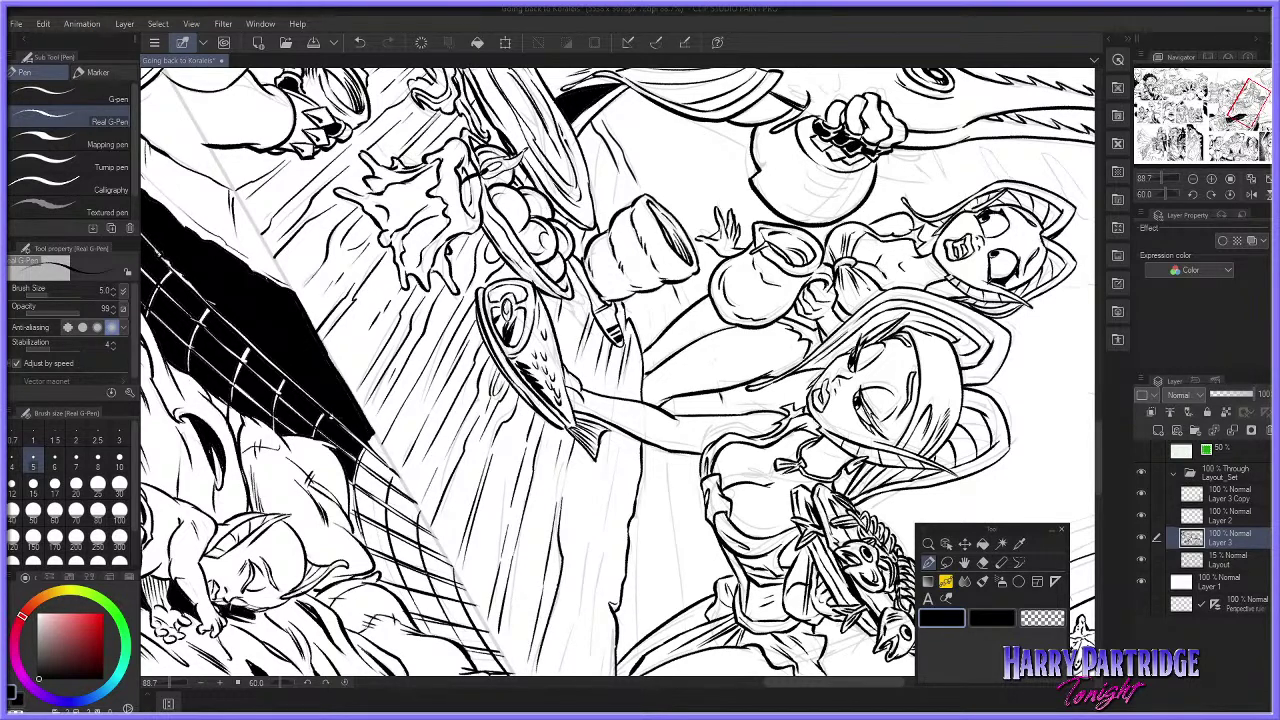
Step: Ink more grain lines from below the fish's tail toward the tabletop's near corner, redrawing the long stroke
{"action": "mouse_move", "coordinate": [620, 422]}
{"action": "left_mouse_down"}
{"action": "mouse_move", "coordinate": [606, 485]}
{"action": "mouse_move", "coordinate": [615, 473]}
{"action": "left_mouse_up"}
{"action": "left_click_drag", "start_coordinate": [608, 519], "coordinate": [600, 585]}
{"action": "left_click_drag", "start_coordinate": [626, 378], "coordinate": [619, 405]}
{"action": "left_click_drag", "start_coordinate": [612, 478], "coordinate": [567, 669]}
{"action": "key", "text": "ctrl+z"}
{"action": "mouse_move", "coordinate": [578, 611]}
{"action": "left_mouse_down"}
{"action": "mouse_move", "coordinate": [562, 684]}
{"action": "mouse_move", "coordinate": [586, 675]}
{"action": "left_mouse_up"}
Step: Ink a short grain line near the tabletop's near corner, retrying the strokes beside its outer edge
{"action": "scroll", "coordinate": [800, 358], "scroll_direction": "down", "scroll_amount": 5}
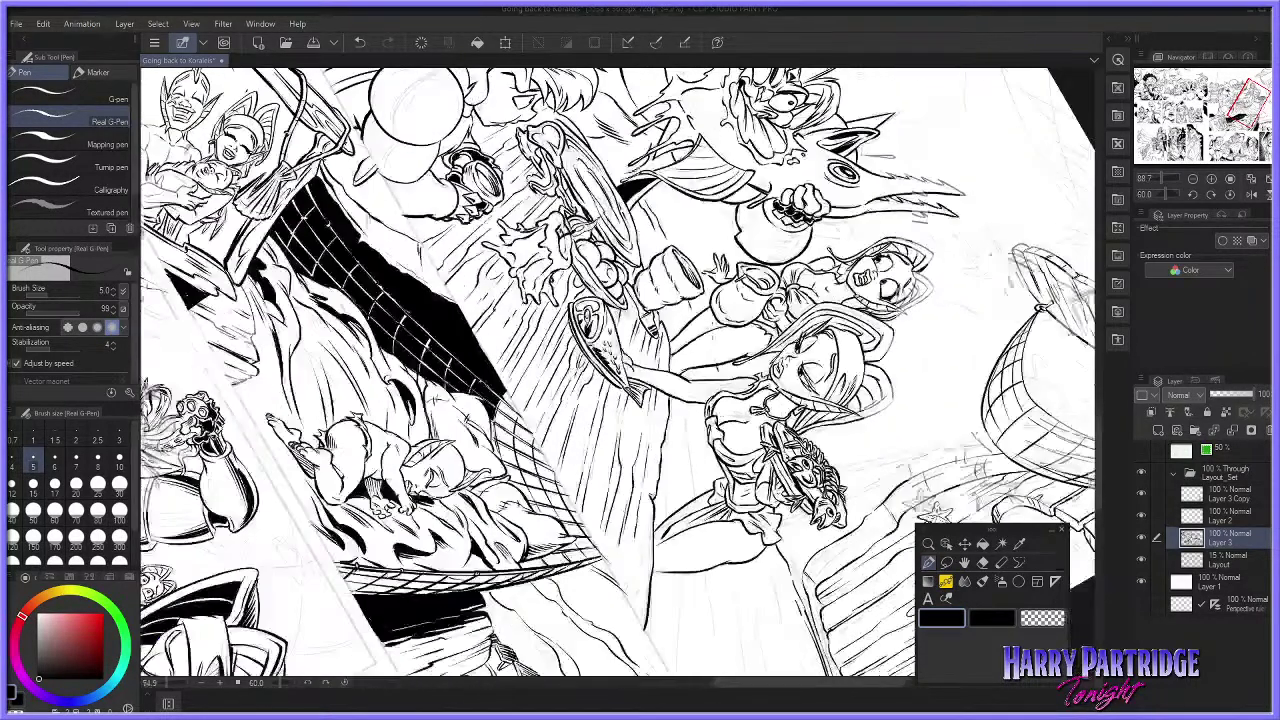
{"action": "scroll", "coordinate": [860, 360], "scroll_direction": "up", "scroll_amount": 2}
{"action": "scroll", "coordinate": [720, 438], "scroll_direction": "up", "scroll_amount": 2}
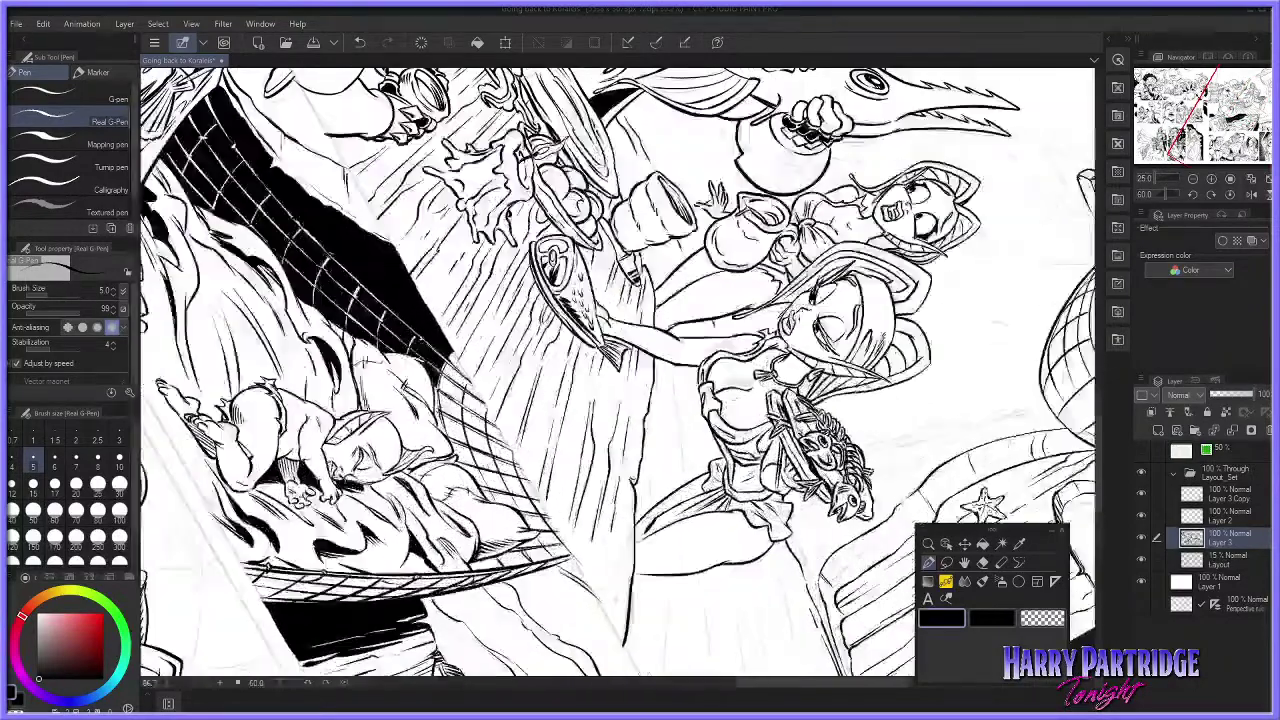
{"action": "mouse_move", "coordinate": [614, 540]}
{"action": "left_mouse_down"}
{"action": "mouse_move", "coordinate": [598, 606]}
{"action": "mouse_move", "coordinate": [618, 580]}
{"action": "mouse_move", "coordinate": [620, 617]}
{"action": "left_mouse_up"}
{"action": "key", "text": "ctrl+z"}
{"action": "left_click_drag", "start_coordinate": [630, 490], "coordinate": [619, 602]}
{"action": "key", "text": "ctrl+z"}
{"action": "left_click_drag", "start_coordinate": [628, 529], "coordinate": [618, 605]}
{"action": "key", "text": "ctrl+z"}
{"action": "left_click_drag", "start_coordinate": [595, 541], "coordinate": [587, 583]}
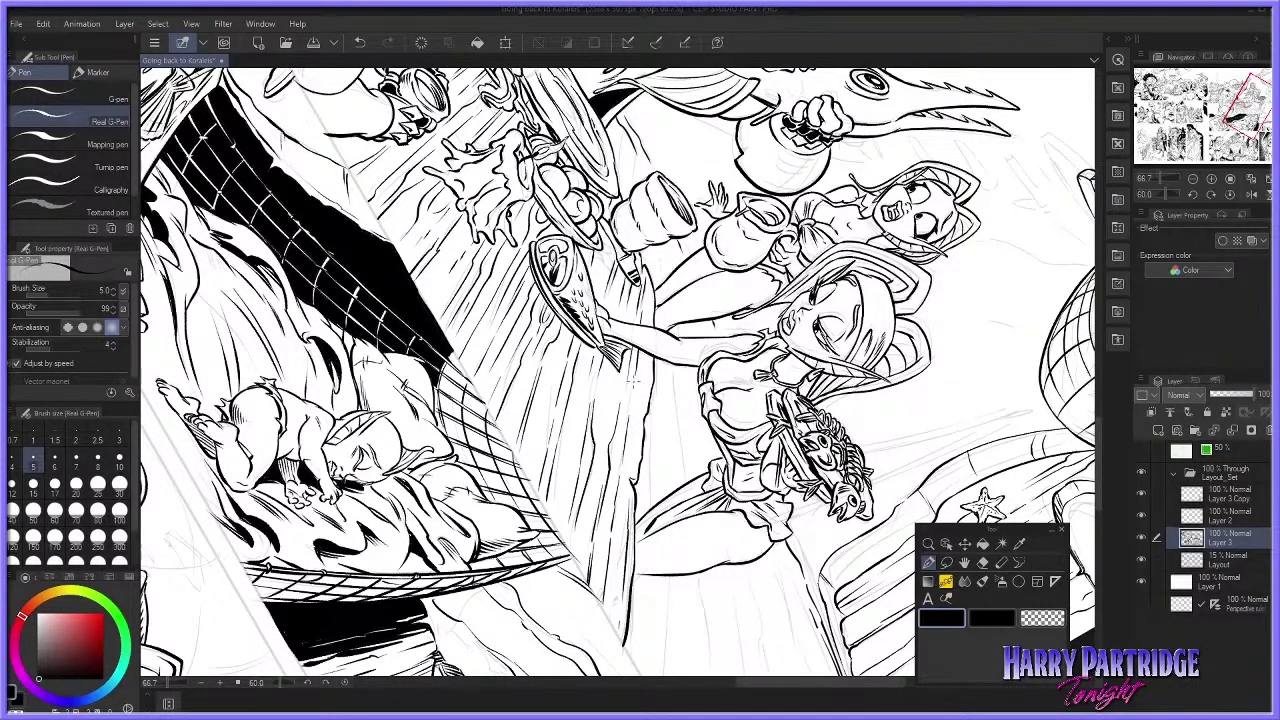
Step: Ink grain lines between the fish's tail and the table's outer edge beside the serving woman, redrawing the rejected strokes
{"action": "mouse_move", "coordinate": [636, 380]}
{"action": "left_mouse_down"}
{"action": "mouse_move", "coordinate": [631, 412]}
{"action": "mouse_move", "coordinate": [600, 433]}
{"action": "mouse_move", "coordinate": [590, 550]}
{"action": "left_mouse_up"}
{"action": "key", "text": "ctrl+z"}
{"action": "key", "text": "ctrl+z"}
{"action": "left_click_drag", "start_coordinate": [604, 452], "coordinate": [574, 560]}
{"action": "left_click_drag", "start_coordinate": [638, 368], "coordinate": [624, 424]}
{"action": "key", "text": "ctrl+z"}
{"action": "left_click_drag", "start_coordinate": [638, 372], "coordinate": [628, 424]}
{"action": "left_click", "coordinate": [348, 684]}
{"action": "scroll", "coordinate": [573, 515], "scroll_direction": "down", "scroll_amount": 2}
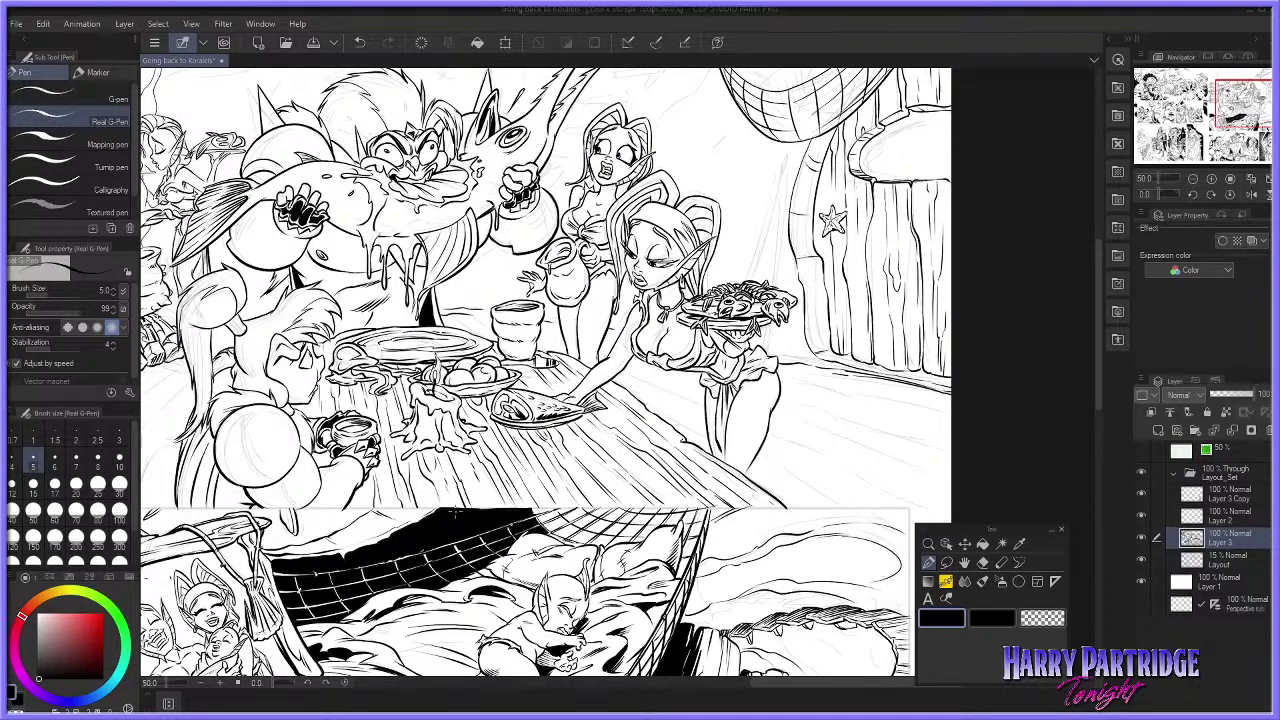
Step: Undo the last strokes around the tabletop and switch to the Hard eraser
{"action": "left_click_drag", "start_coordinate": [798, 685], "coordinate": [377, 603]}
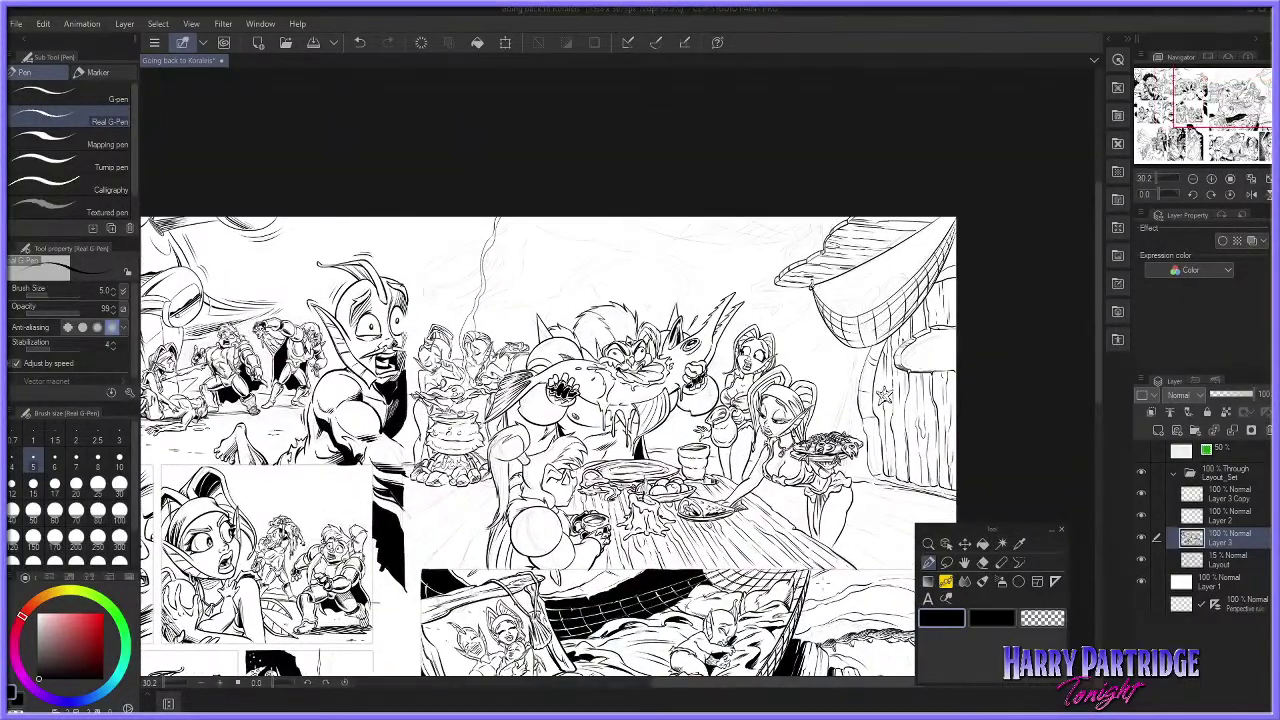
{"action": "scroll", "coordinate": [868, 562], "scroll_direction": "up", "scroll_amount": 1}
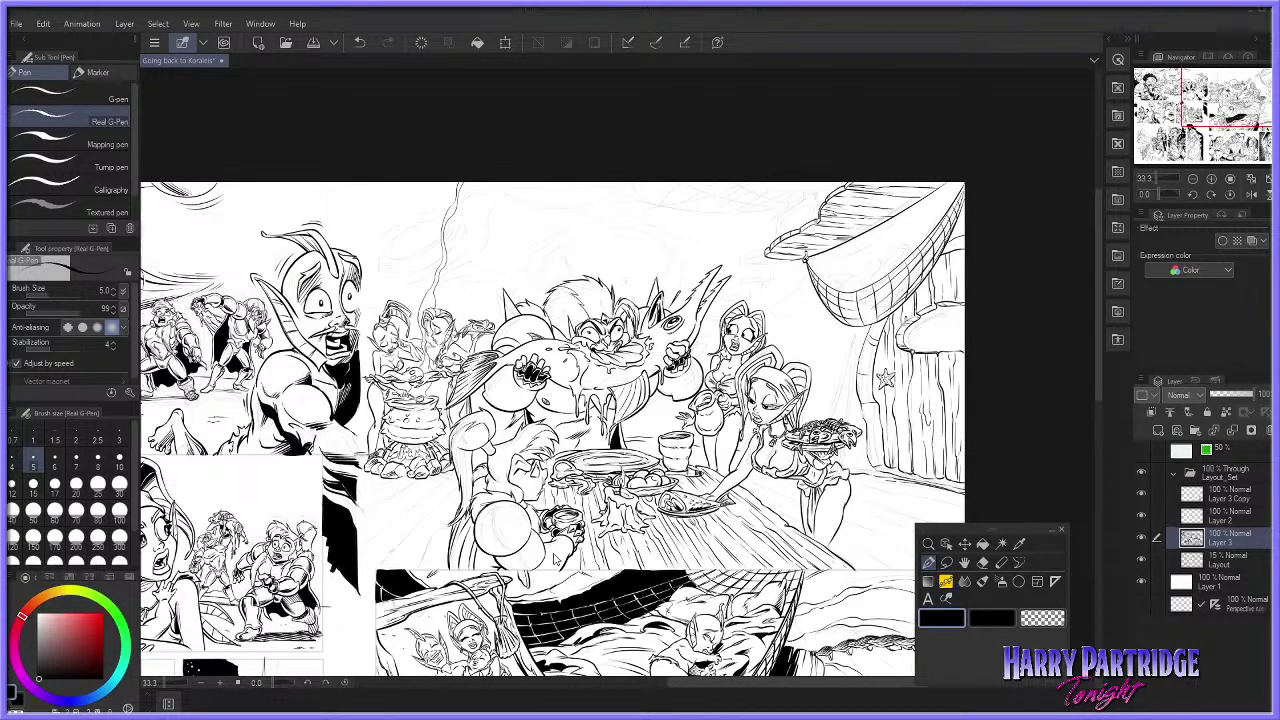
{"action": "scroll", "coordinate": [820, 560], "scroll_direction": "up", "scroll_amount": 4}
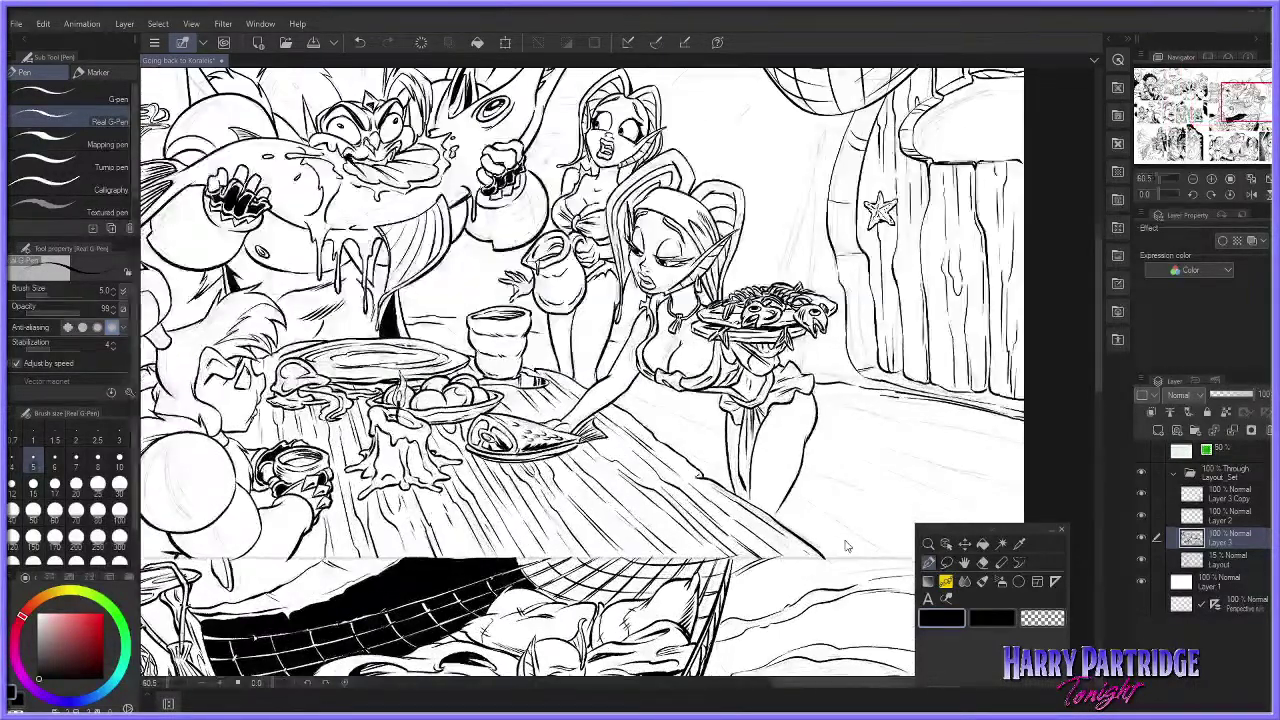
{"action": "mouse_move", "coordinate": [634, 452]}
{"action": "left_mouse_down"}
{"action": "mouse_move", "coordinate": [610, 433]}
{"action": "mouse_move", "coordinate": [632, 460]}
{"action": "left_mouse_up"}
{"action": "key", "text": "ctrl+z"}
{"action": "key", "text": "ctrl+z"}
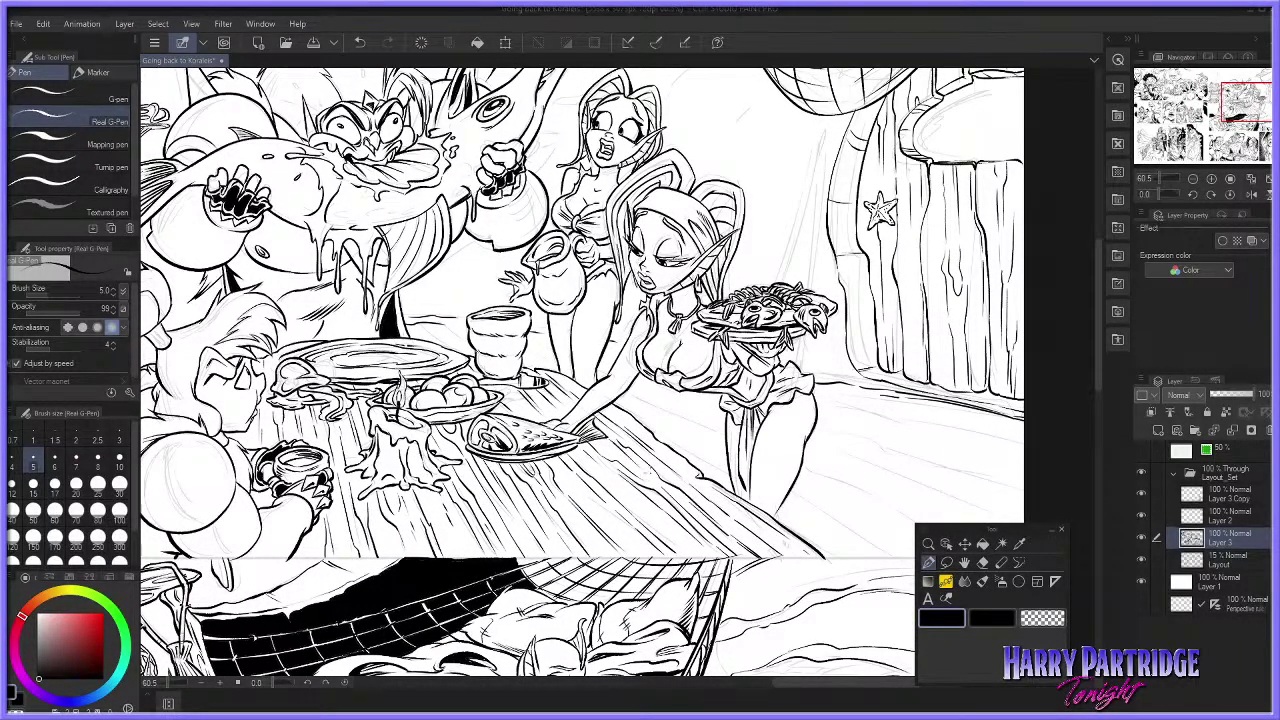
{"action": "key", "text": "e"}
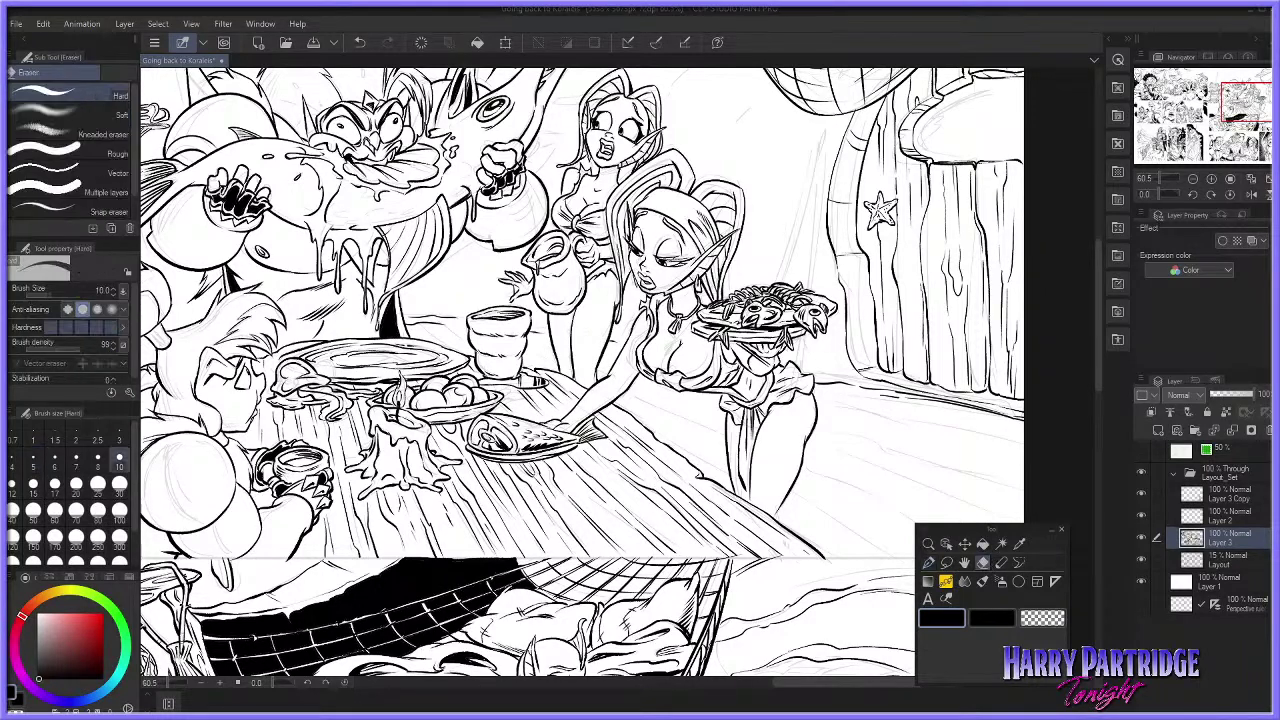
{"action": "key", "text": "ctrl+z"}
Step: Toggle Layer 2's visibility and try transferring its contents to the lower layer
{"action": "left_click", "coordinate": [1143, 514]}
{"action": "left_click", "coordinate": [1143, 514]}
{"action": "left_click", "coordinate": [1162, 494]}
{"action": "left_click", "coordinate": [1143, 514]}
{"action": "left_click", "coordinate": [1143, 514]}
{"action": "right_click", "coordinate": [1209, 521]}
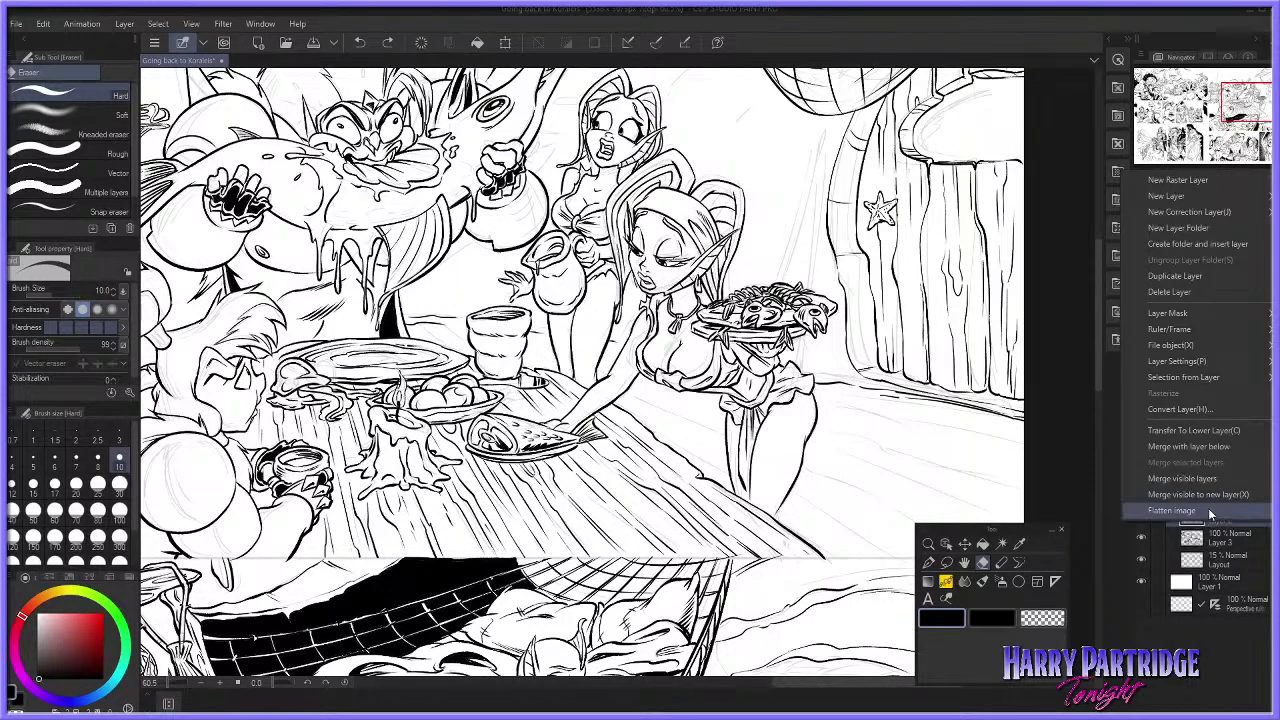
{"action": "left_click", "coordinate": [1213, 432]}
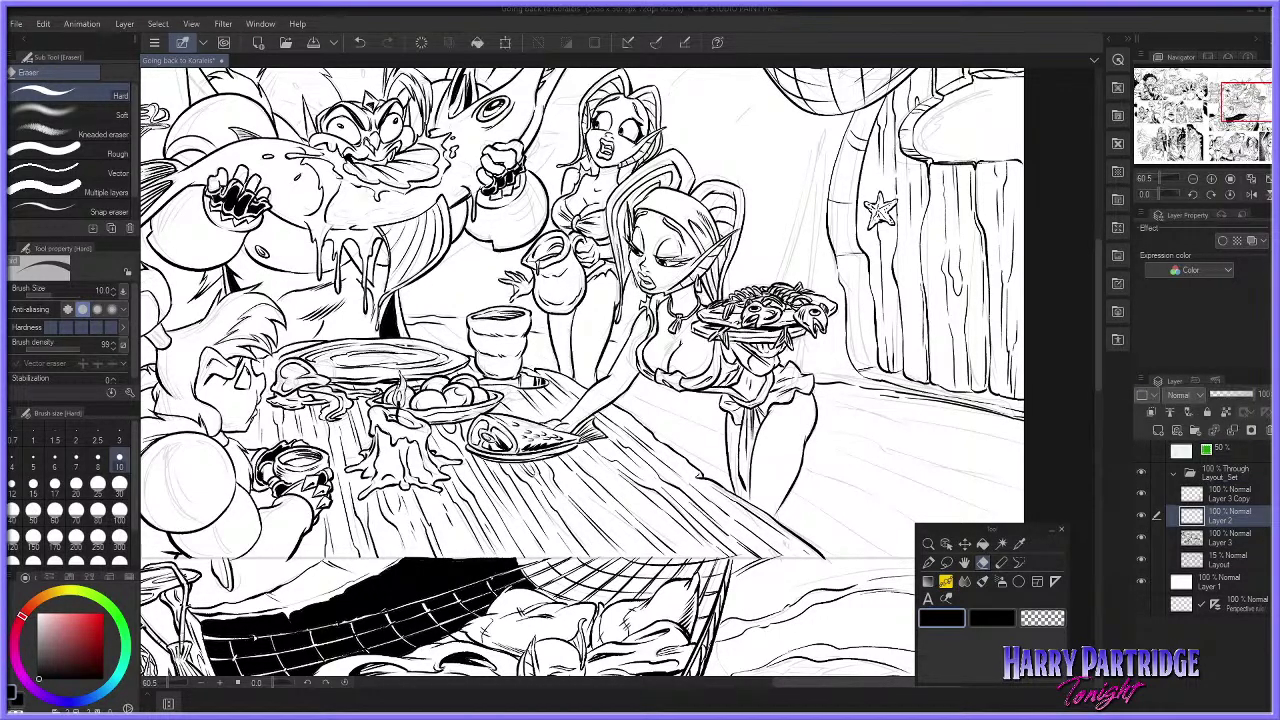
{"action": "key", "text": "ctrl+z"}
Step: On Layer 3, erase a bit of grain and ink a small curved knot near the tabletop's near corner with the Real G-Pen
{"action": "left_click", "coordinate": [1220, 539]}
{"action": "mouse_move", "coordinate": [638, 532]}
{"action": "left_mouse_down"}
{"action": "mouse_move", "coordinate": [657, 552]}
{"action": "mouse_move", "coordinate": [654, 534]}
{"action": "left_mouse_up"}
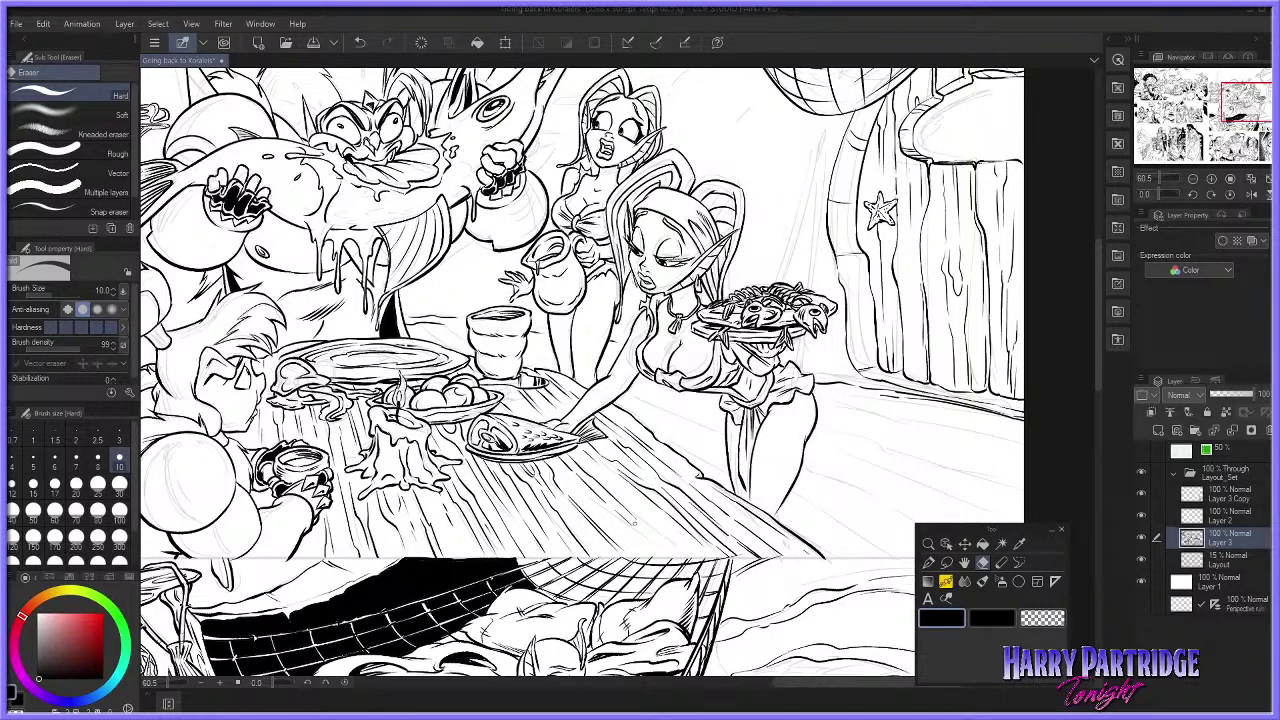
{"action": "key", "text": "p"}
{"action": "mouse_move", "coordinate": [637, 528]}
{"action": "left_mouse_down"}
{"action": "mouse_move", "coordinate": [660, 555]}
{"action": "mouse_move", "coordinate": [667, 533]}
{"action": "mouse_move", "coordinate": [680, 557]}
{"action": "mouse_move", "coordinate": [699, 559]}
{"action": "mouse_move", "coordinate": [667, 559]}
{"action": "left_mouse_up"}
{"action": "key", "text": "ctrl+z"}
{"action": "key", "text": "ctrl+z"}
{"action": "left_click_drag", "start_coordinate": [673, 543], "coordinate": [687, 555]}
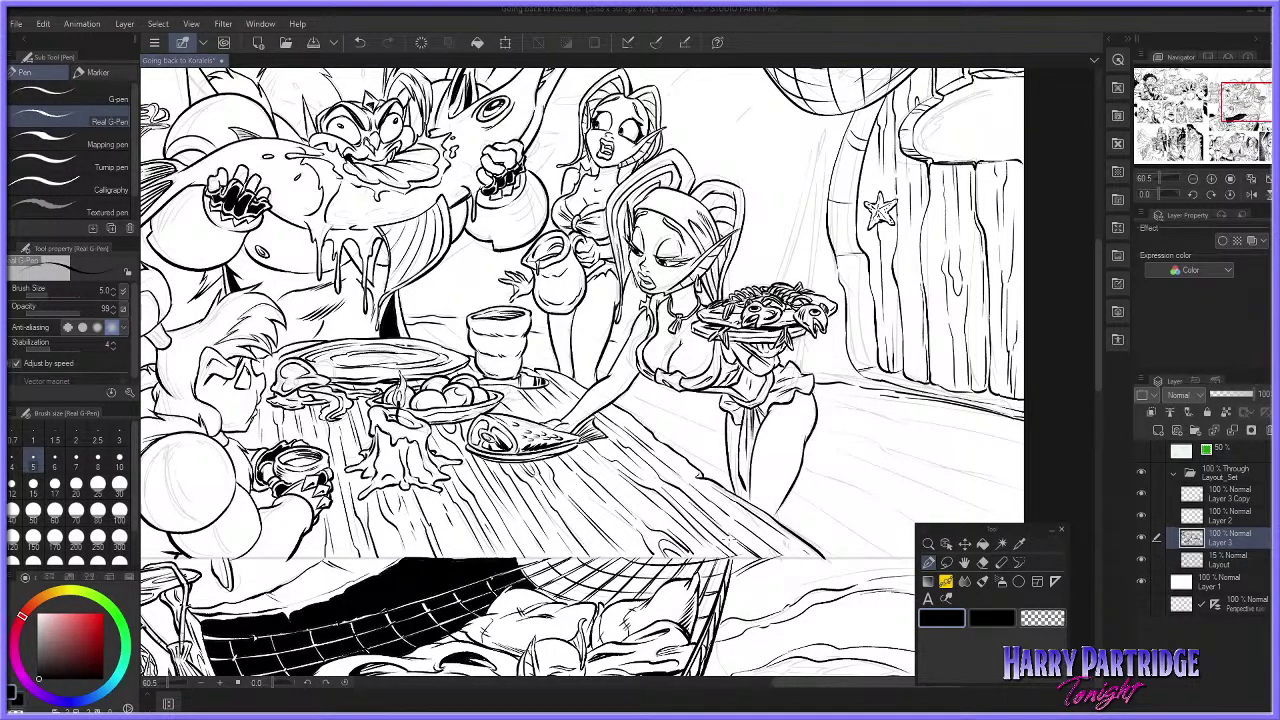
Step: Examine the banquet panel and the panels below it for areas that still need inking
{"action": "scroll", "coordinate": [560, 302], "scroll_direction": "down", "scroll_amount": 8}
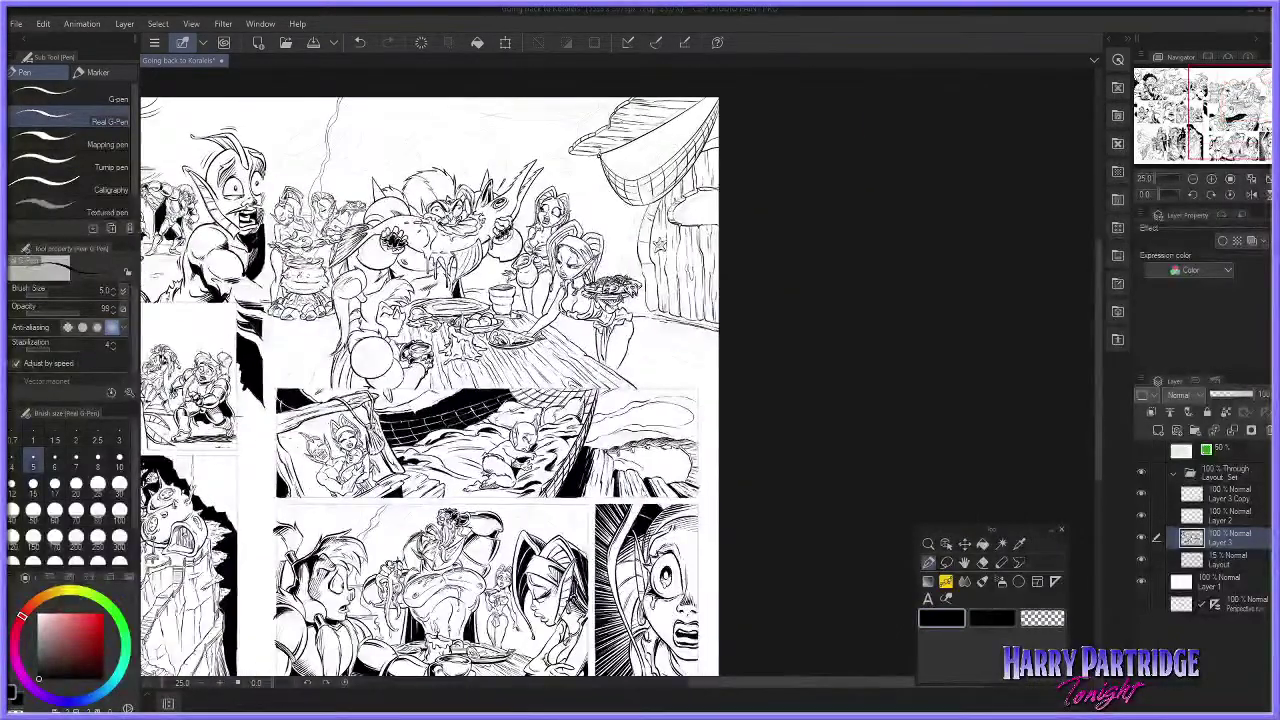
{"action": "scroll", "coordinate": [460, 240], "scroll_direction": "up", "scroll_amount": 5}
{"action": "mouse_move", "coordinate": [510, 472]}
{"action": "left_mouse_down"}
{"action": "mouse_move", "coordinate": [644, 440]}
{"action": "mouse_move", "coordinate": [805, 312]}
{"action": "mouse_move", "coordinate": [455, 104]}
{"action": "mouse_move", "coordinate": [636, 502]}
{"action": "left_mouse_up"}
{"action": "key", "text": "ctrl+z"}
{"action": "left_click_drag", "start_coordinate": [1097, 414], "coordinate": [1097, 382]}
{"action": "left_click_drag", "start_coordinate": [771, 684], "coordinate": [763, 684]}
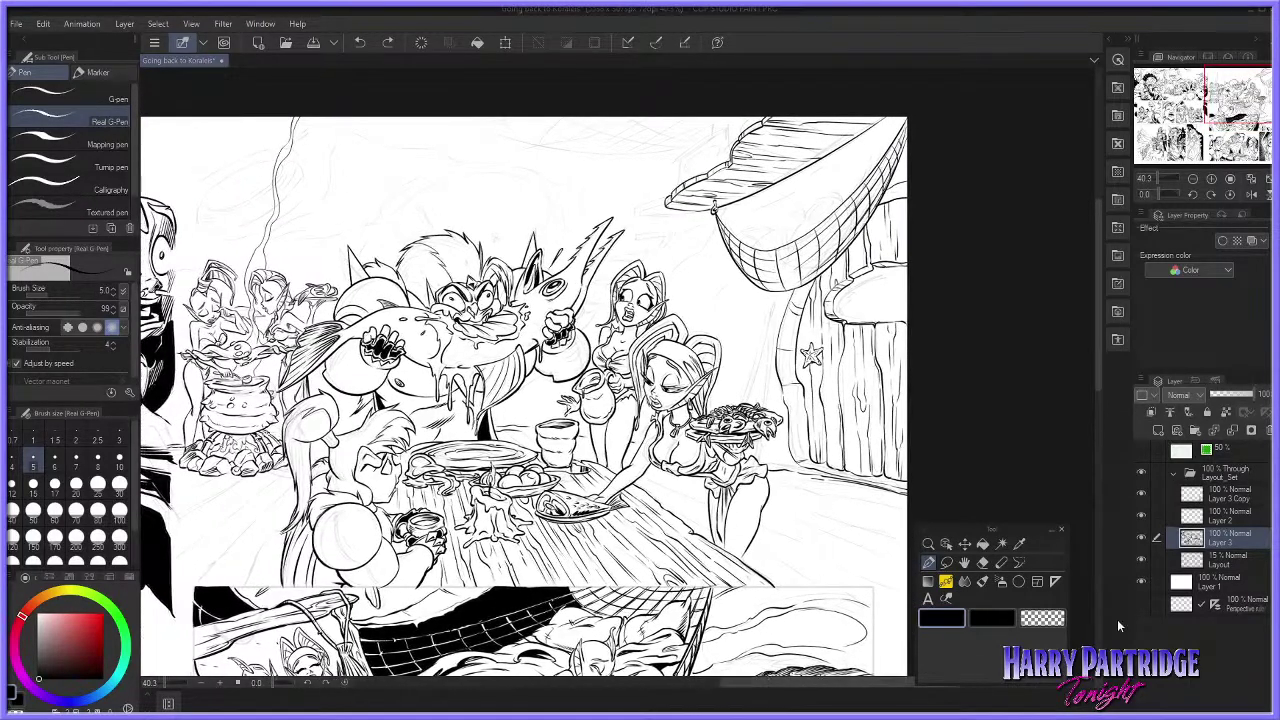
{"action": "scroll", "coordinate": [1069, 472], "scroll_direction": "down", "scroll_amount": 1}
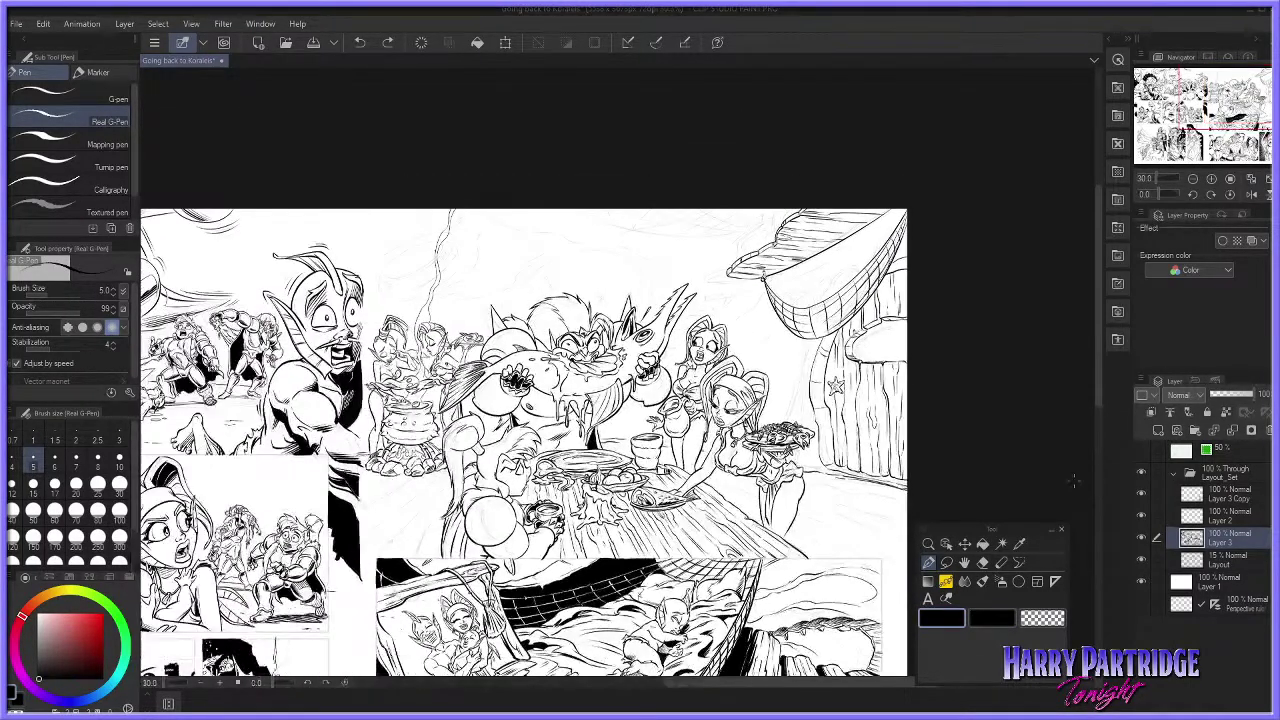
{"action": "left_click_drag", "start_coordinate": [1100, 325], "coordinate": [1099, 388]}
{"action": "scroll", "coordinate": [598, 520], "scroll_direction": "up", "scroll_amount": 3}
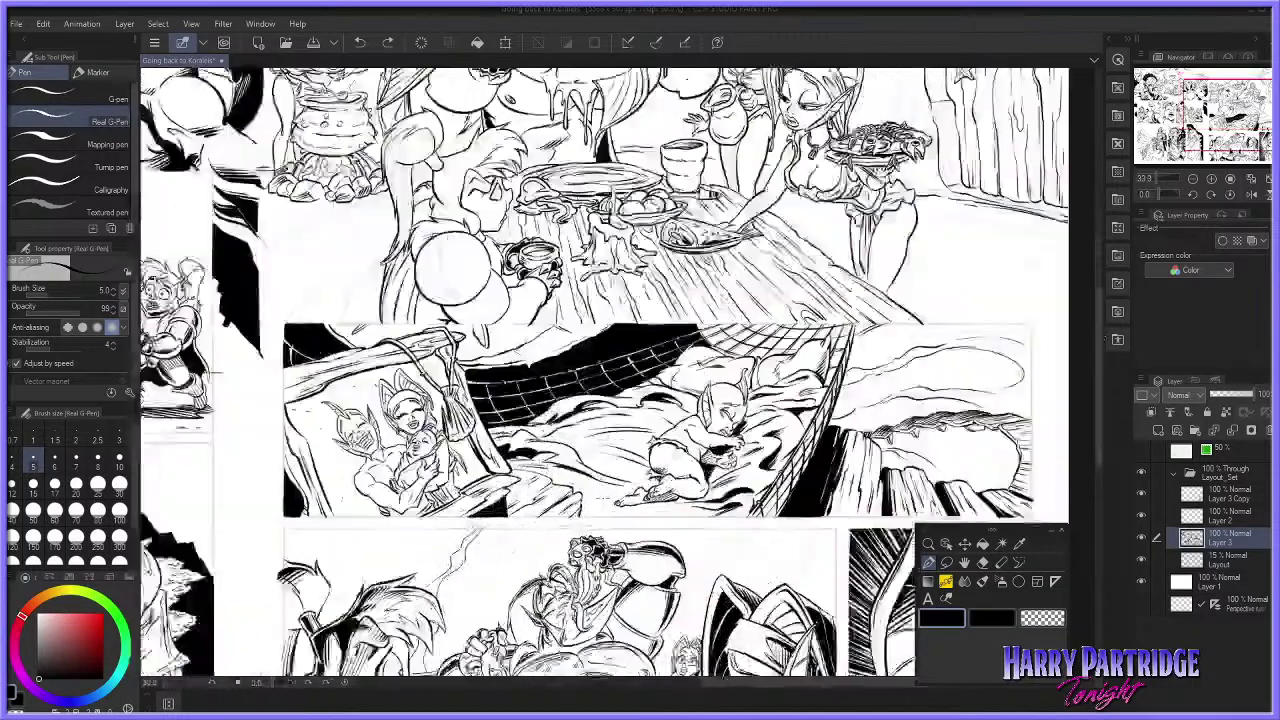
{"action": "scroll", "coordinate": [426, 413], "scroll_direction": "down", "scroll_amount": 1}
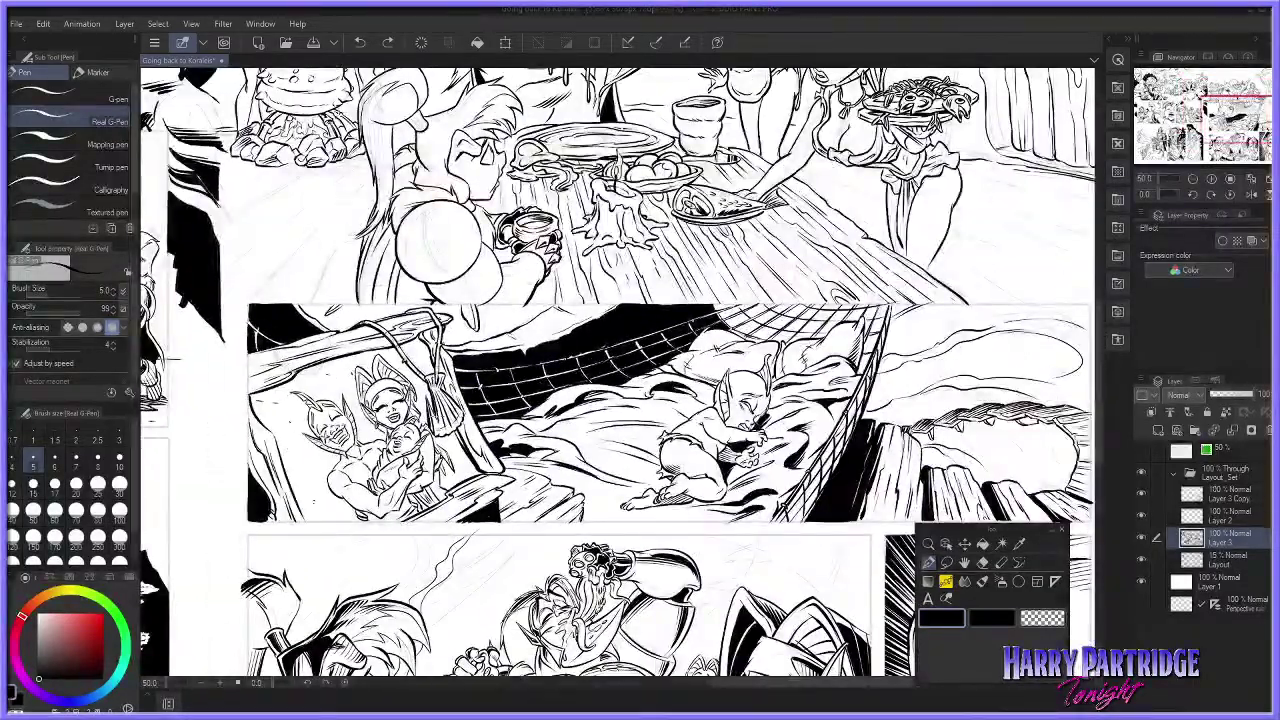
{"action": "left_click_drag", "start_coordinate": [1098, 419], "coordinate": [1103, 288]}
{"action": "scroll", "coordinate": [1053, 165], "scroll_direction": "up", "scroll_amount": 5}
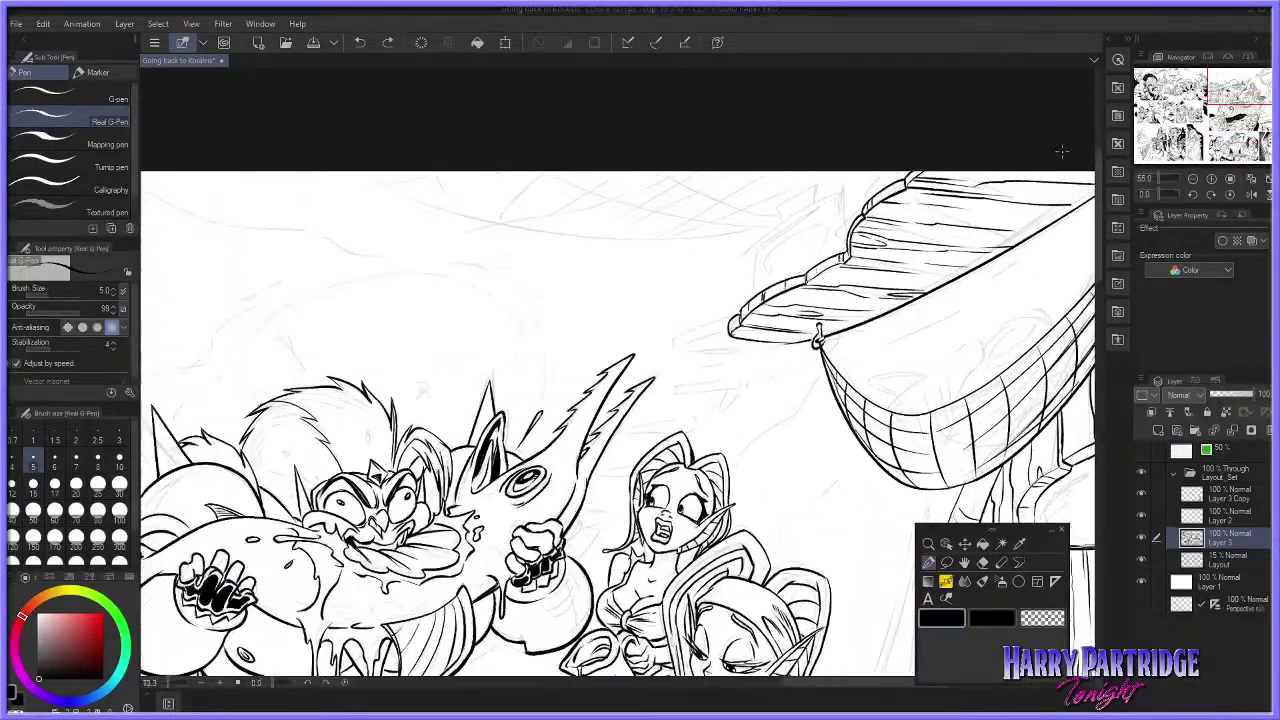
Step: Try to ink a straight-edged framed structure behind the wooden platform's outer edge
{"action": "scroll", "coordinate": [1037, 153], "scroll_direction": "up", "scroll_amount": 1}
{"action": "mouse_move", "coordinate": [705, 198]}
{"action": "left_mouse_down"}
{"action": "mouse_move", "coordinate": [566, 301]}
{"action": "mouse_move", "coordinate": [710, 205]}
{"action": "mouse_move", "coordinate": [775, 202]}
{"action": "mouse_move", "coordinate": [770, 211]}
{"action": "left_mouse_up"}
{"action": "left_click_drag", "start_coordinate": [568, 308], "coordinate": [662, 257]}
{"action": "key", "text": "ctrl+z"}
{"action": "mouse_move", "coordinate": [570, 308]}
{"action": "left_mouse_down"}
{"action": "mouse_move", "coordinate": [714, 222]}
{"action": "mouse_move", "coordinate": [713, 292]}
{"action": "left_mouse_up"}
{"action": "mouse_move", "coordinate": [712, 224]}
{"action": "left_mouse_down"}
{"action": "mouse_move", "coordinate": [754, 220]}
{"action": "mouse_move", "coordinate": [728, 247]}
{"action": "left_mouse_up"}
{"action": "left_click_drag", "start_coordinate": [575, 307], "coordinate": [580, 366]}
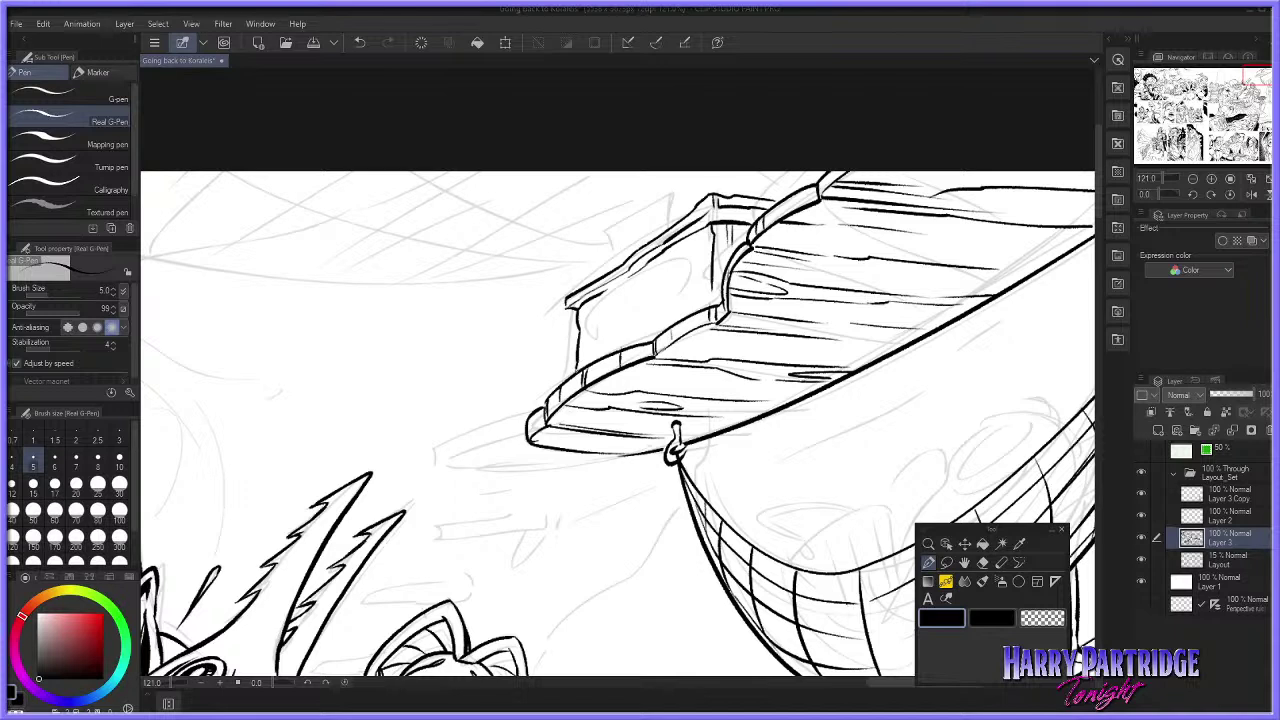
{"action": "key", "text": "ctrl+z"}
{"action": "mouse_move", "coordinate": [725, 277]}
{"action": "left_mouse_down"}
{"action": "mouse_move", "coordinate": [709, 273]}
{"action": "mouse_move", "coordinate": [676, 302]}
{"action": "left_mouse_up"}
{"action": "mouse_move", "coordinate": [676, 302]}
{"action": "left_mouse_down"}
{"action": "mouse_move", "coordinate": [610, 339]}
{"action": "mouse_move", "coordinate": [589, 333]}
{"action": "mouse_move", "coordinate": [617, 291]}
{"action": "mouse_move", "coordinate": [689, 256]}
{"action": "left_mouse_up"}
{"action": "key", "text": "ctrl+z"}
{"action": "key", "text": "ctrl+z"}
{"action": "key", "text": "ctrl+z"}
{"action": "key", "text": "ctrl+z"}
{"action": "key", "text": "ctrl+z"}
{"action": "key", "text": "ctrl+z"}
{"action": "key", "text": "ctrl+z"}
{"action": "key", "text": "ctrl+z"}
{"action": "key", "text": "ctrl+z"}
{"action": "key", "text": "ctrl+z"}
{"action": "key", "text": "ctrl+z"}
{"action": "key", "text": "ctrl+z"}
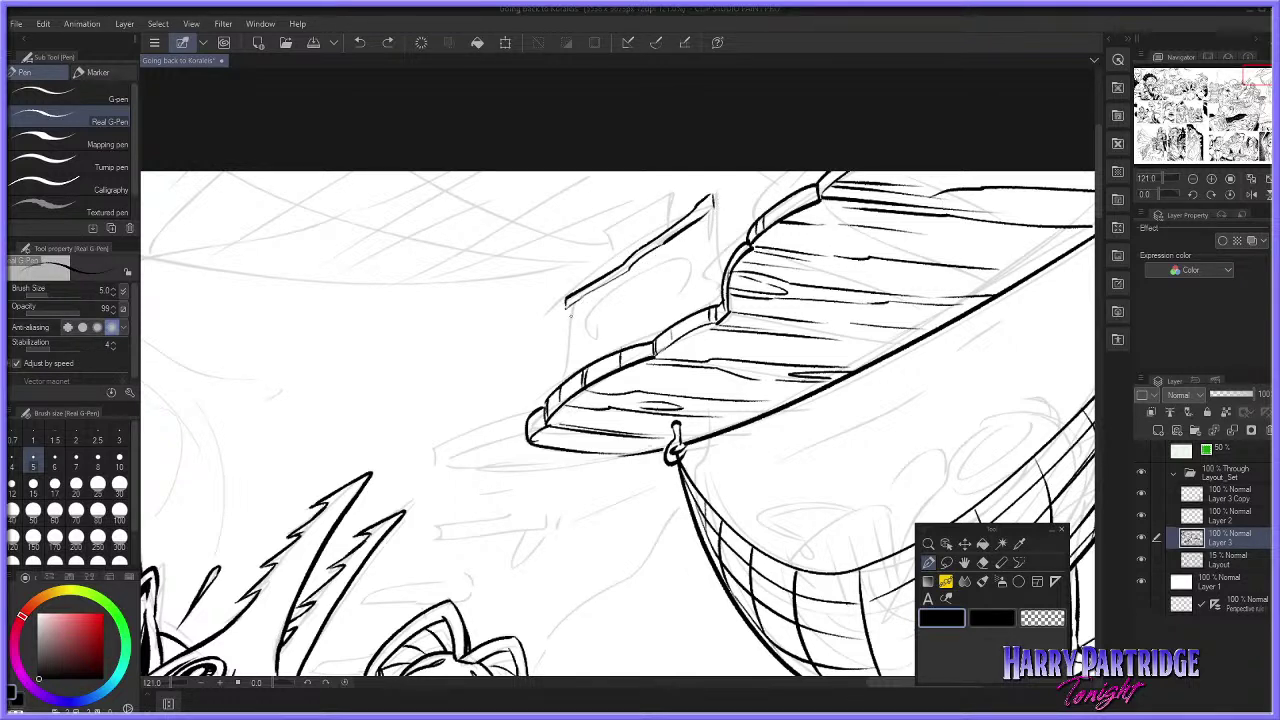
{"action": "key", "text": "ctrl+z"}
{"action": "key", "text": "ctrl+z"}
{"action": "key", "text": "ctrl+z"}
{"action": "key", "text": "ctrl+z"}
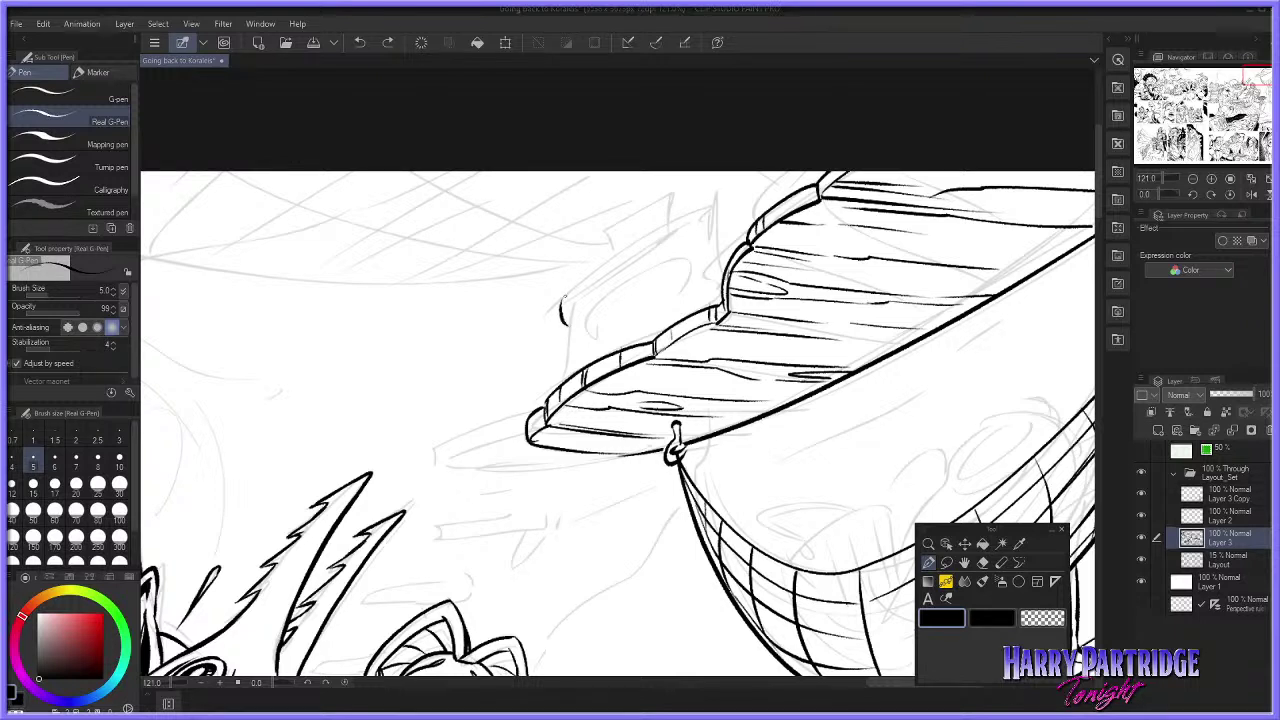
Step: Ink the rounded upper edge of the structure behind the wooden platform, redrawing the rejected strokes
{"action": "mouse_move", "coordinate": [571, 292]}
{"action": "left_mouse_down"}
{"action": "mouse_move", "coordinate": [670, 220]}
{"action": "mouse_move", "coordinate": [751, 212]}
{"action": "mouse_move", "coordinate": [706, 235]}
{"action": "left_mouse_up"}
{"action": "key", "text": "ctrl+z"}
{"action": "key", "text": "ctrl+z"}
{"action": "mouse_move", "coordinate": [566, 304]}
{"action": "left_mouse_down"}
{"action": "mouse_move", "coordinate": [570, 326]}
{"action": "mouse_move", "coordinate": [614, 268]}
{"action": "mouse_move", "coordinate": [706, 219]}
{"action": "left_mouse_up"}
{"action": "key", "text": "ctrl+z"}
{"action": "key", "text": "ctrl+z"}
{"action": "mouse_move", "coordinate": [592, 281]}
{"action": "left_mouse_down"}
{"action": "mouse_move", "coordinate": [712, 213]}
{"action": "mouse_move", "coordinate": [752, 216]}
{"action": "left_mouse_up"}
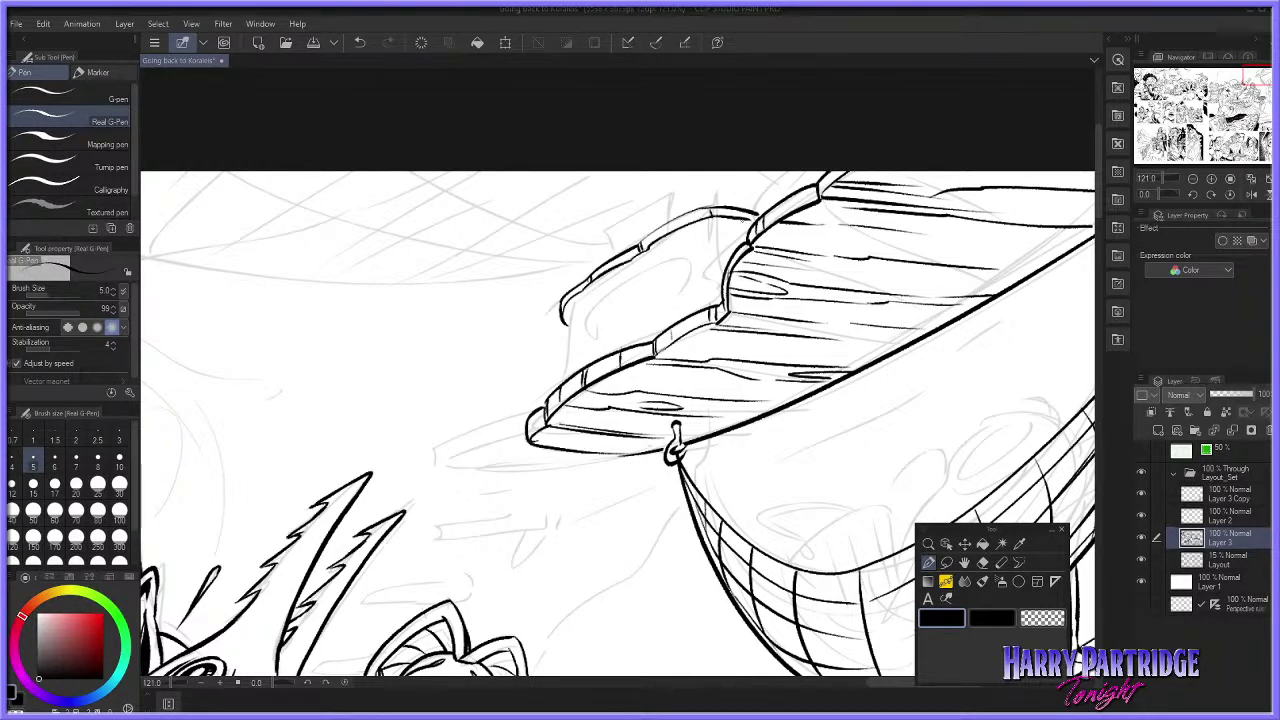
Step: Ink the structure's rim thickness, side post and inner opening down to the platform's edge
{"action": "mouse_move", "coordinate": [570, 322]}
{"action": "left_mouse_down"}
{"action": "mouse_move", "coordinate": [577, 303]}
{"action": "mouse_move", "coordinate": [720, 228]}
{"action": "left_mouse_up"}
{"action": "left_click_drag", "start_coordinate": [572, 334], "coordinate": [574, 370]}
{"action": "mouse_move", "coordinate": [578, 316]}
{"action": "left_mouse_down"}
{"action": "mouse_move", "coordinate": [581, 350]}
{"action": "mouse_move", "coordinate": [666, 264]}
{"action": "mouse_move", "coordinate": [718, 246]}
{"action": "left_mouse_up"}
{"action": "key", "text": "ctrl+z"}
{"action": "left_click_drag", "start_coordinate": [719, 246], "coordinate": [719, 267]}
{"action": "left_click_drag", "start_coordinate": [582, 350], "coordinate": [690, 295]}
{"action": "key", "text": "ctrl+z"}
{"action": "mouse_move", "coordinate": [582, 352]}
{"action": "left_mouse_down"}
{"action": "mouse_move", "coordinate": [708, 290]}
{"action": "mouse_move", "coordinate": [717, 269]}
{"action": "left_mouse_up"}
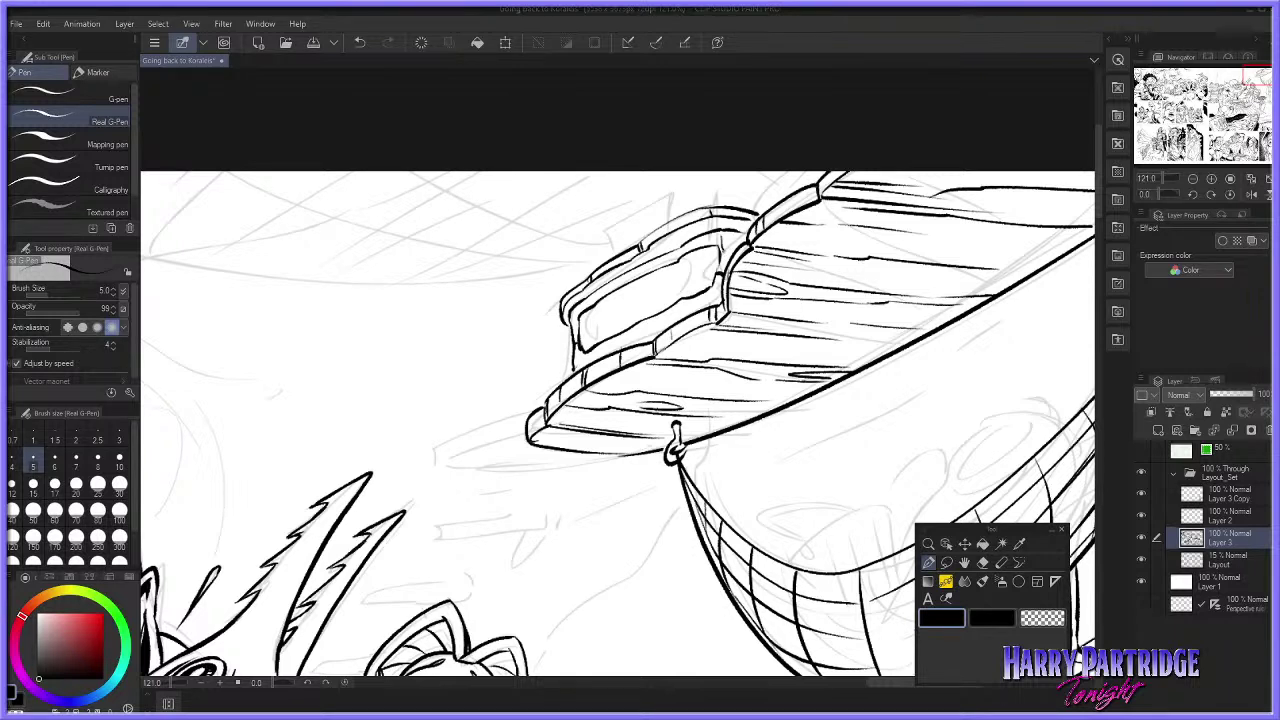
Step: Ink short hatching inside the structure's opening and a small angular block on its top, retrying the first hatching
{"action": "mouse_move", "coordinate": [591, 315]}
{"action": "left_mouse_down"}
{"action": "mouse_move", "coordinate": [616, 336]}
{"action": "mouse_move", "coordinate": [605, 336]}
{"action": "mouse_move", "coordinate": [613, 313]}
{"action": "mouse_move", "coordinate": [643, 319]}
{"action": "mouse_move", "coordinate": [621, 327]}
{"action": "mouse_move", "coordinate": [642, 321]}
{"action": "left_mouse_up"}
{"action": "key", "text": "ctrl+z"}
{"action": "key", "text": "ctrl+z"}
{"action": "key", "text": "ctrl+z"}
{"action": "key", "text": "ctrl+z"}
{"action": "mouse_move", "coordinate": [614, 256]}
{"action": "left_mouse_down"}
{"action": "mouse_move", "coordinate": [619, 222]}
{"action": "mouse_move", "coordinate": [656, 201]}
{"action": "mouse_move", "coordinate": [672, 194]}
{"action": "mouse_move", "coordinate": [678, 215]}
{"action": "mouse_move", "coordinate": [628, 227]}
{"action": "mouse_move", "coordinate": [665, 205]}
{"action": "mouse_move", "coordinate": [680, 219]}
{"action": "left_mouse_up"}
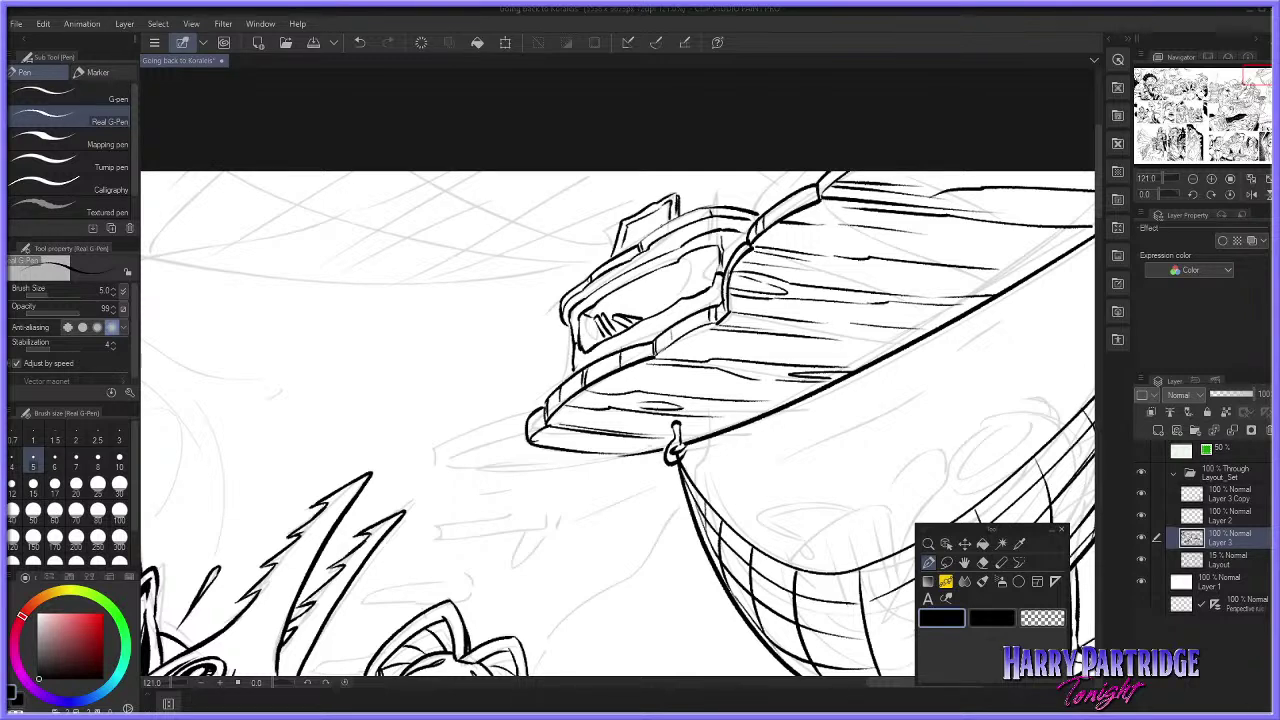
Step: Try filling the narrow gap between the structure's opening and the platform's edge with black
{"action": "left_click", "coordinate": [982, 543]}
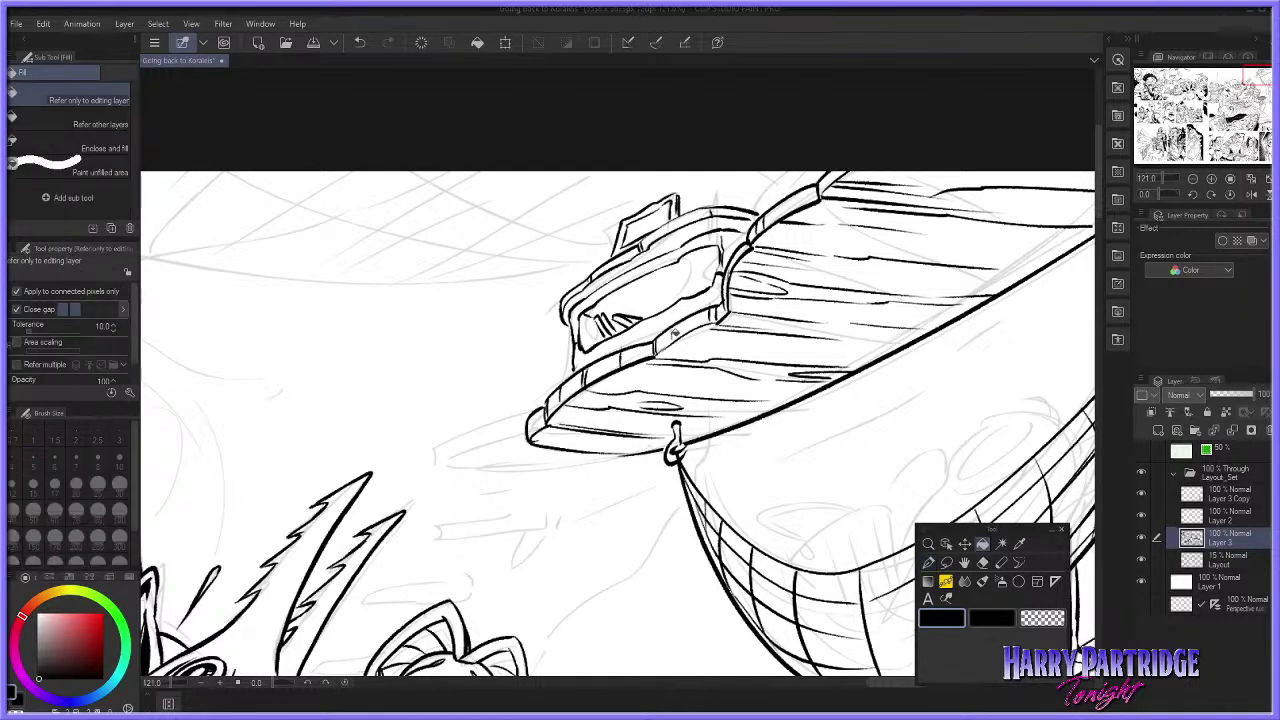
{"action": "left_click", "coordinate": [649, 325]}
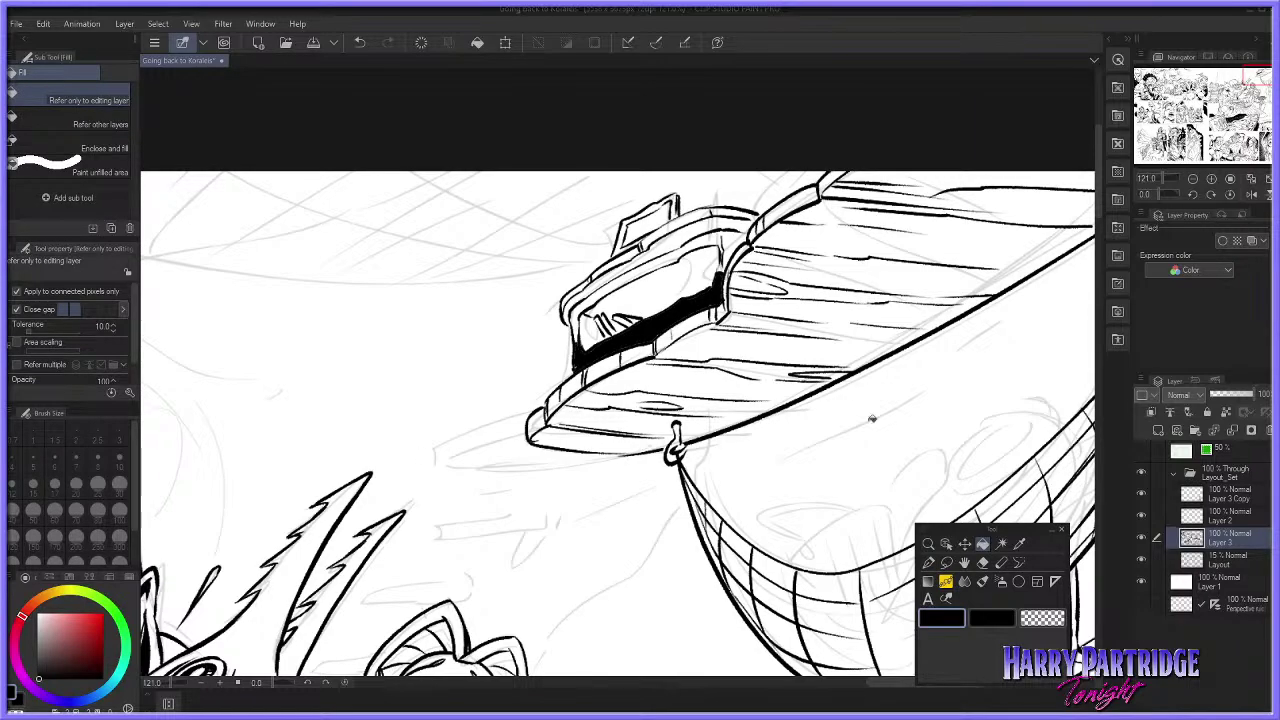
{"action": "scroll", "coordinate": [830, 480], "scroll_direction": "down", "scroll_amount": 4}
{"action": "scroll", "coordinate": [830, 481], "scroll_direction": "down", "scroll_amount": 2}
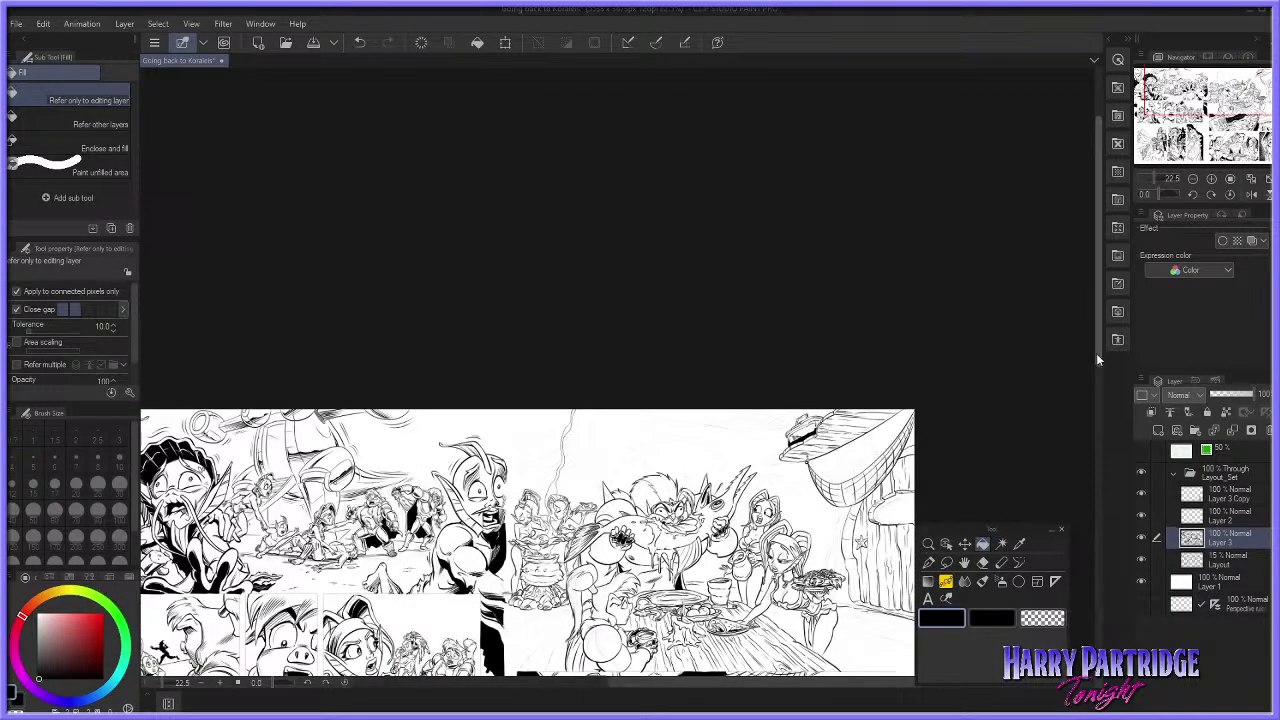
{"action": "left_click_drag", "start_coordinate": [1096, 353], "coordinate": [1094, 425]}
{"action": "scroll", "coordinate": [835, 310], "scroll_direction": "up", "scroll_amount": 2}
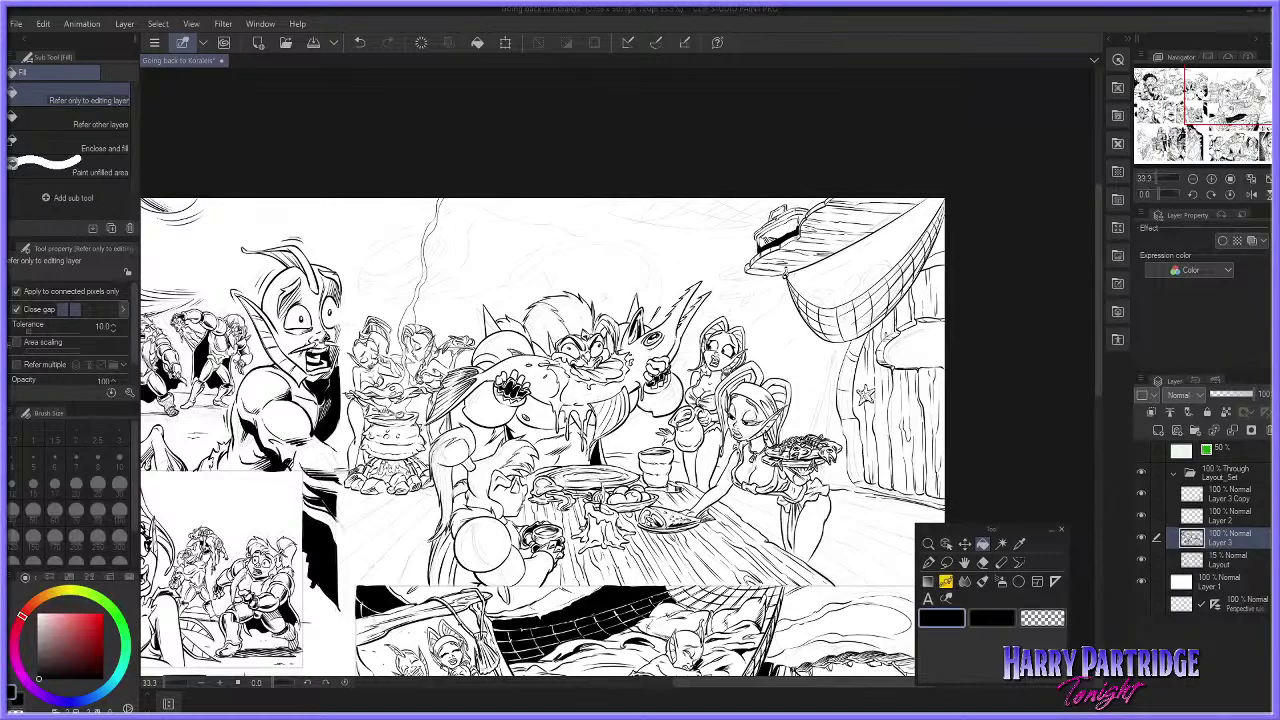
{"action": "scroll", "coordinate": [832, 170], "scroll_direction": "up", "scroll_amount": 2}
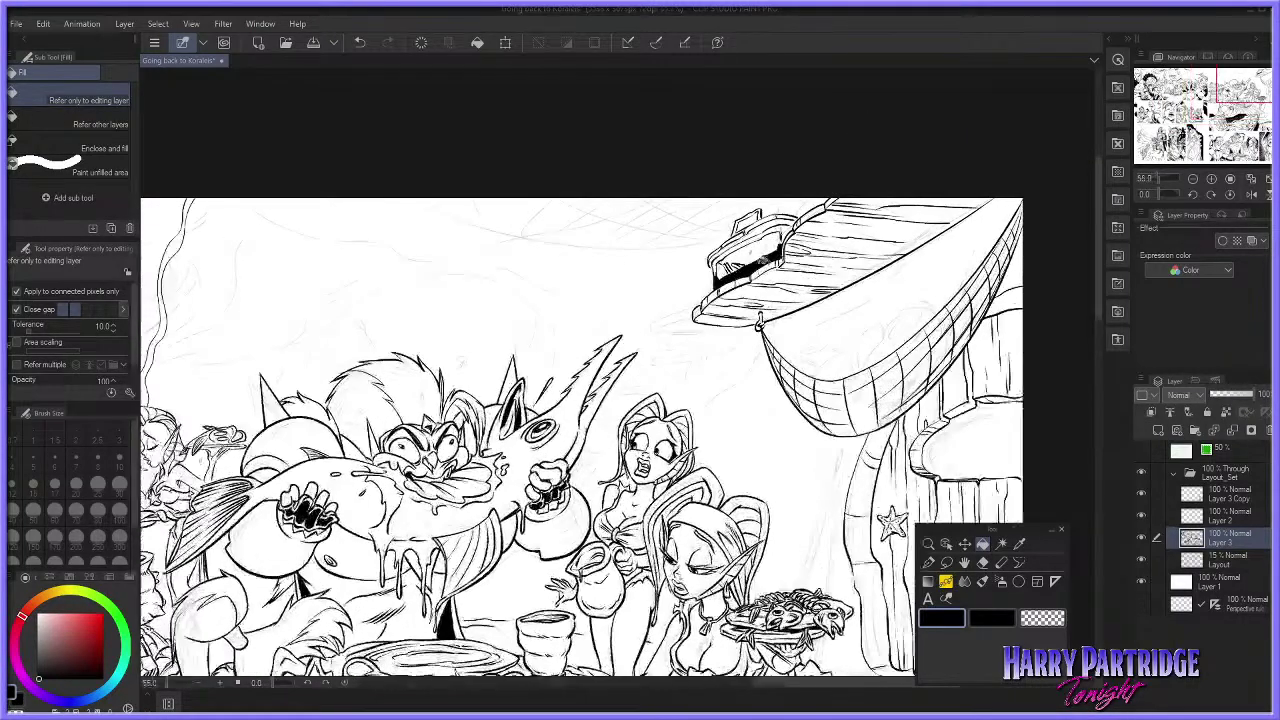
{"action": "scroll", "coordinate": [760, 243], "scroll_direction": "down", "scroll_amount": 3}
{"action": "key", "text": "ctrl+z"}
{"action": "scroll", "coordinate": [794, 210], "scroll_direction": "up", "scroll_amount": 2}
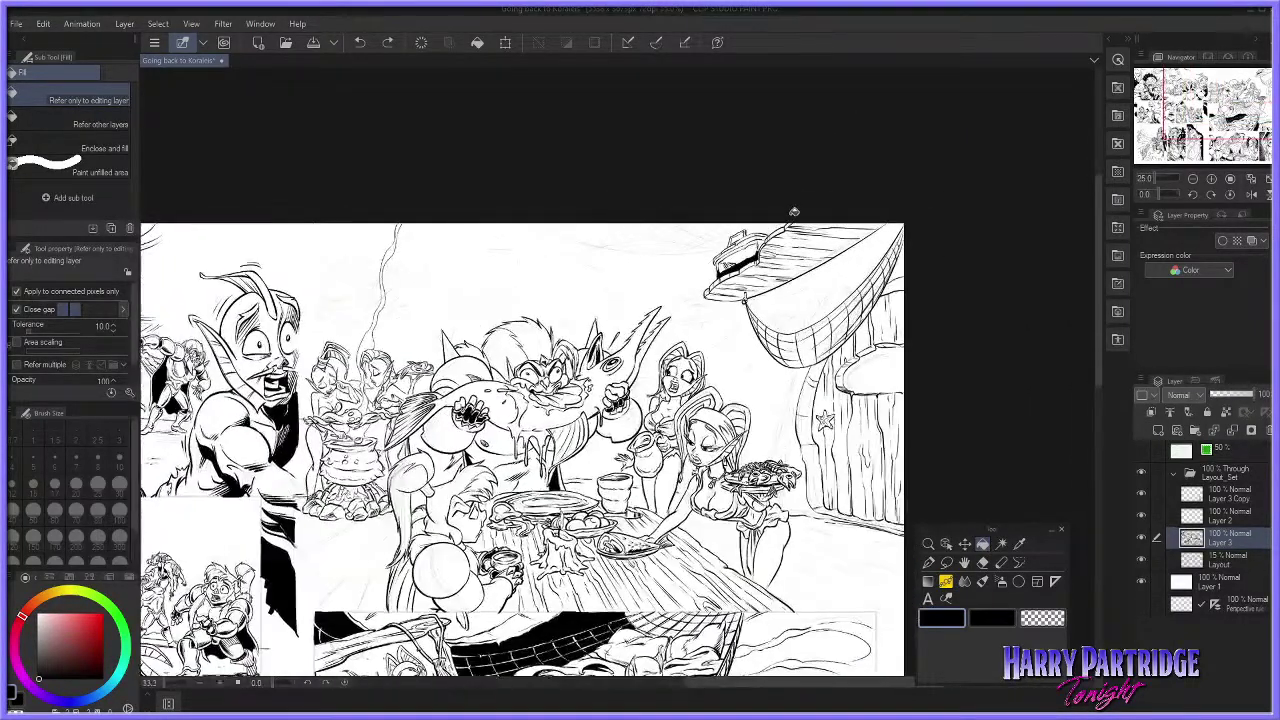
{"action": "key", "text": "ctrl+z"}
{"action": "scroll", "coordinate": [772, 168], "scroll_direction": "up", "scroll_amount": 4}
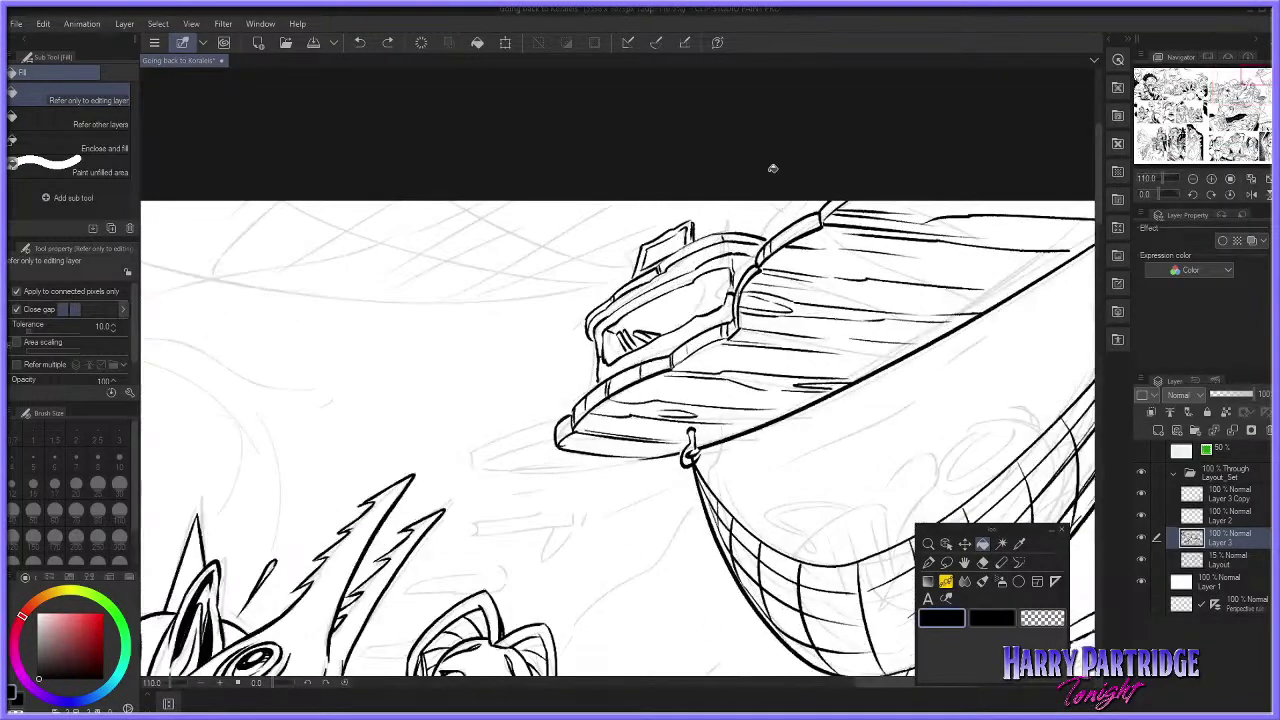
Step: Erase small stray line bits at both sides of the structure's opening with the Hard eraser
{"action": "left_click", "coordinate": [966, 563]}
{"action": "left_click_drag", "start_coordinate": [784, 357], "coordinate": [786, 366]}
{"action": "left_click", "coordinate": [983, 564]}
{"action": "left_click_drag", "start_coordinate": [600, 367], "coordinate": [602, 378]}
{"action": "left_click_drag", "start_coordinate": [733, 308], "coordinate": [734, 296]}
{"action": "scroll", "coordinate": [756, 320], "scroll_direction": "down", "scroll_amount": 7}
{"action": "scroll", "coordinate": [645, 480], "scroll_direction": "up", "scroll_amount": 3}
{"action": "scroll", "coordinate": [580, 410], "scroll_direction": "down", "scroll_amount": 1}
{"action": "scroll", "coordinate": [651, 365], "scroll_direction": "down", "scroll_amount": 1}
{"action": "scroll", "coordinate": [742, 250], "scroll_direction": "up", "scroll_amount": 2}
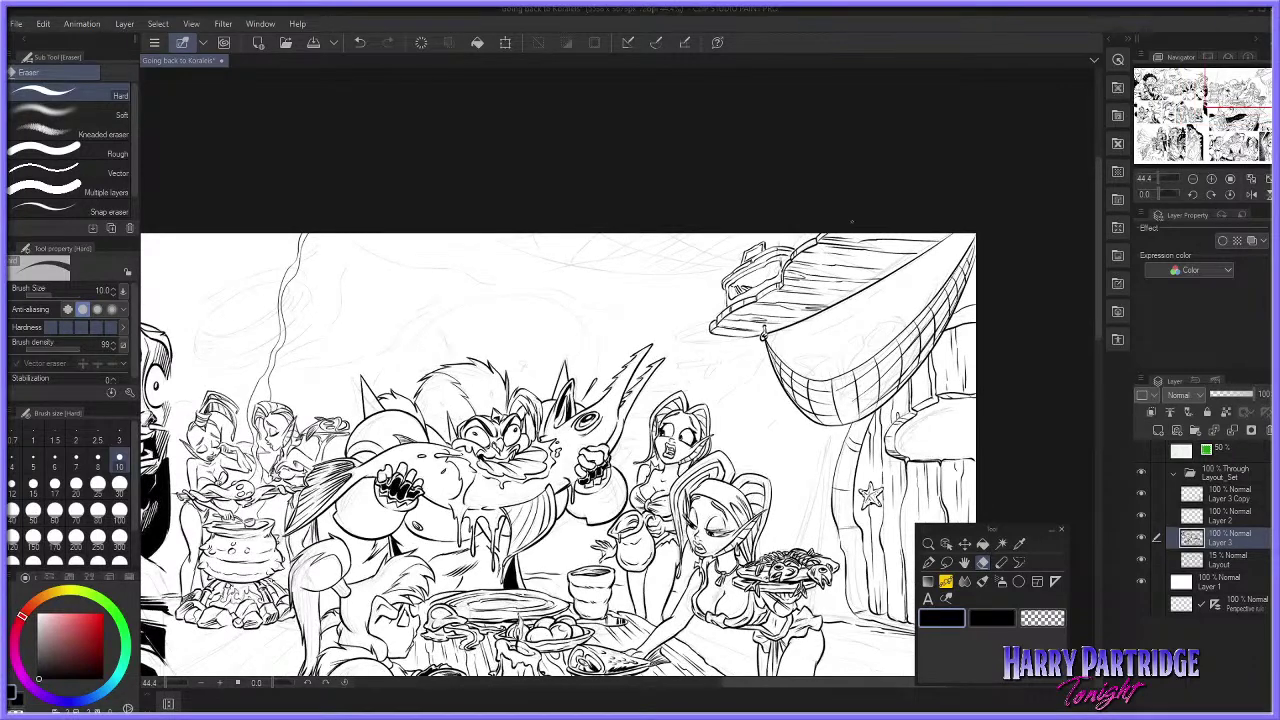
Step: Switch to Layer 2 with the Real G-Pen and try inking the hanging net's lower curve along the banquet panel's top edge
{"action": "scroll", "coordinate": [837, 165], "scroll_direction": "up", "scroll_amount": 1}
{"action": "left_click", "coordinate": [931, 560]}
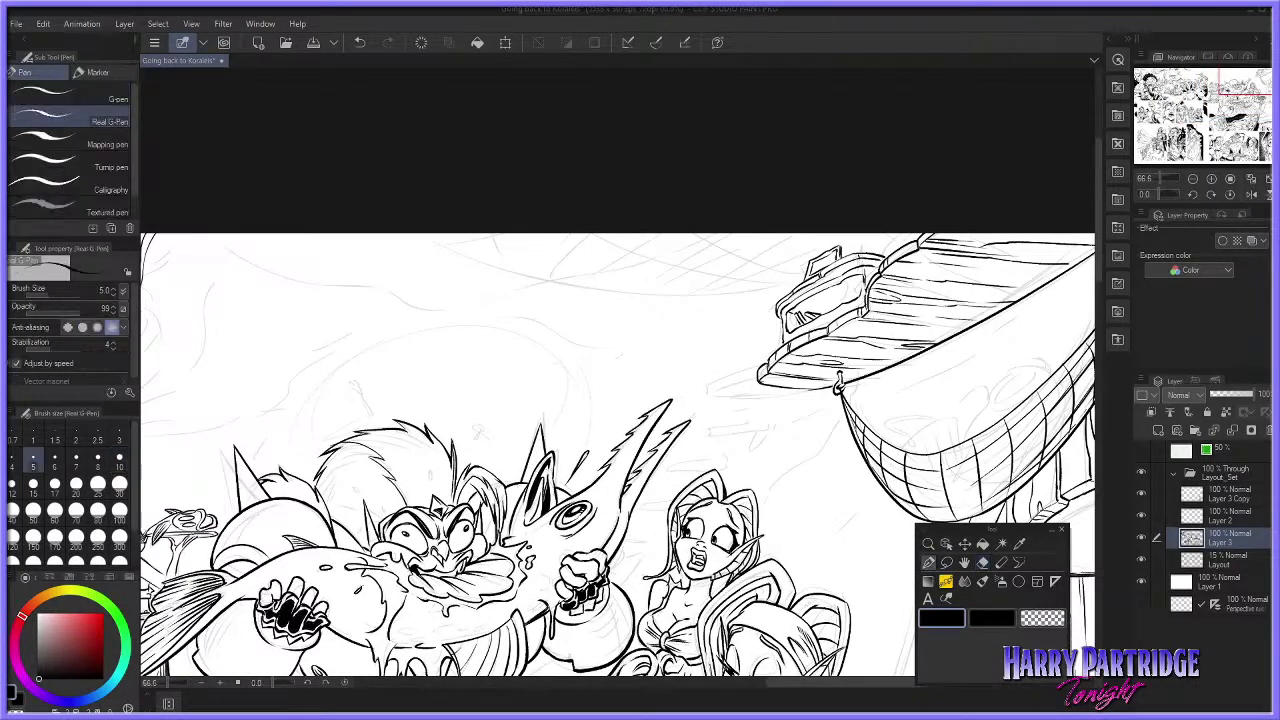
{"action": "left_click_drag", "start_coordinate": [422, 245], "coordinate": [840, 292]}
{"action": "key", "text": "ctrl+z"}
{"action": "left_click", "coordinate": [1215, 514]}
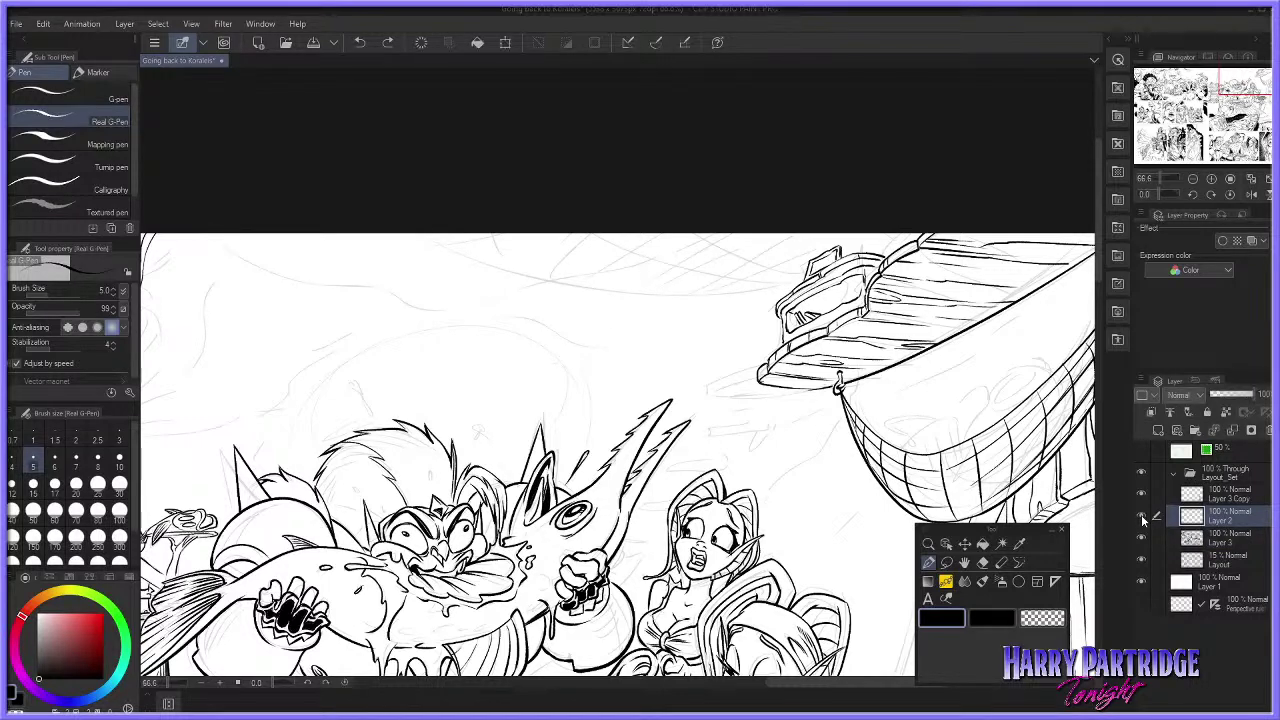
{"action": "left_click_drag", "start_coordinate": [397, 224], "coordinate": [935, 282]}
{"action": "key", "text": "ctrl+z"}
{"action": "mouse_move", "coordinate": [398, 232]}
{"action": "left_mouse_down"}
{"action": "mouse_move", "coordinate": [729, 292]}
{"action": "mouse_move", "coordinate": [1022, 252]}
{"action": "left_mouse_up"}
{"action": "key", "text": "ctrl+z"}
{"action": "left_click_drag", "start_coordinate": [424, 237], "coordinate": [952, 266]}
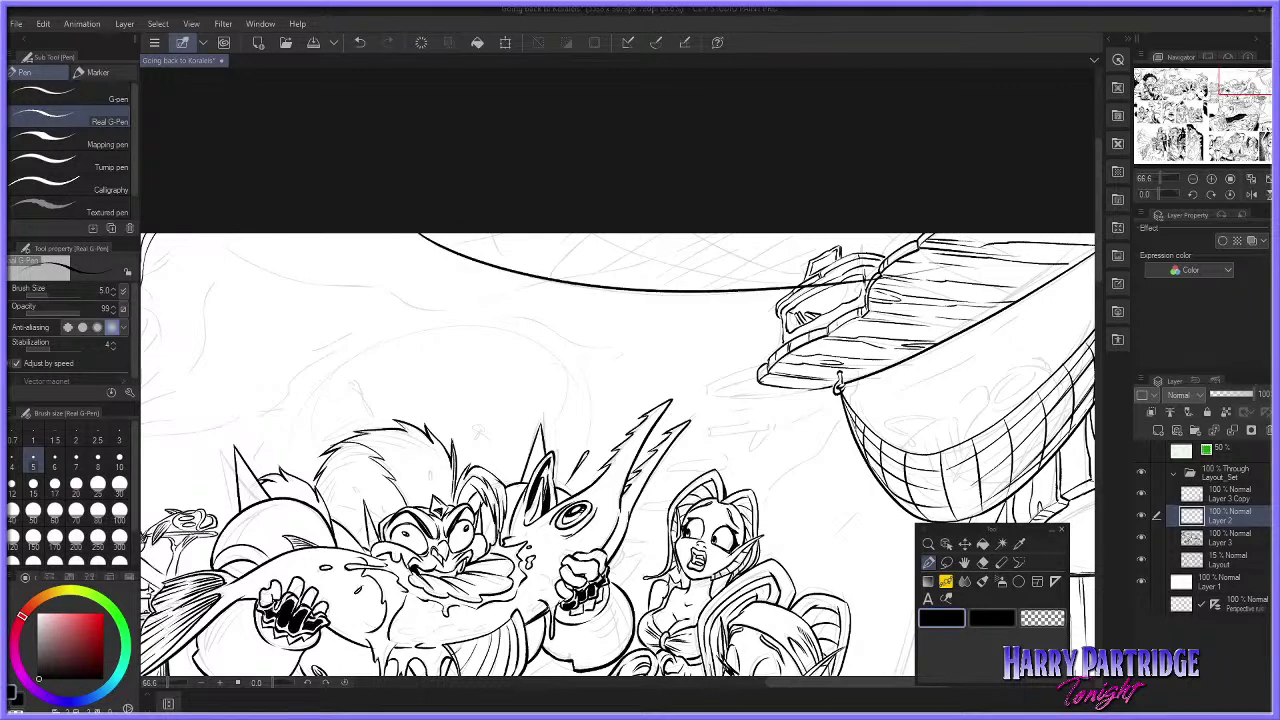
{"action": "left_click_drag", "start_coordinate": [503, 220], "coordinate": [974, 284]}
{"action": "key", "text": "ctrl+z"}
{"action": "left_click_drag", "start_coordinate": [578, 233], "coordinate": [954, 252]}
{"action": "key", "text": "ctrl+z"}
{"action": "key", "text": "ctrl+z"}
Step: Ink the hanging net's lower edge as one long shallow curve from the panel's top border to the platform, retrying the stroke
{"action": "mouse_move", "coordinate": [502, 232]}
{"action": "left_mouse_down"}
{"action": "mouse_move", "coordinate": [558, 250]}
{"action": "mouse_move", "coordinate": [972, 234]}
{"action": "left_mouse_up"}
{"action": "key", "text": "ctrl+z"}
{"action": "mouse_move", "coordinate": [577, 233]}
{"action": "left_mouse_down"}
{"action": "mouse_move", "coordinate": [862, 275]}
{"action": "mouse_move", "coordinate": [981, 257]}
{"action": "left_mouse_up"}
{"action": "key", "text": "ctrl+z"}
{"action": "mouse_move", "coordinate": [514, 233]}
{"action": "left_mouse_down"}
{"action": "mouse_move", "coordinate": [836, 256]}
{"action": "mouse_move", "coordinate": [980, 236]}
{"action": "left_mouse_up"}
{"action": "key", "text": "ctrl+z"}
{"action": "left_click_drag", "start_coordinate": [440, 232], "coordinate": [918, 236]}
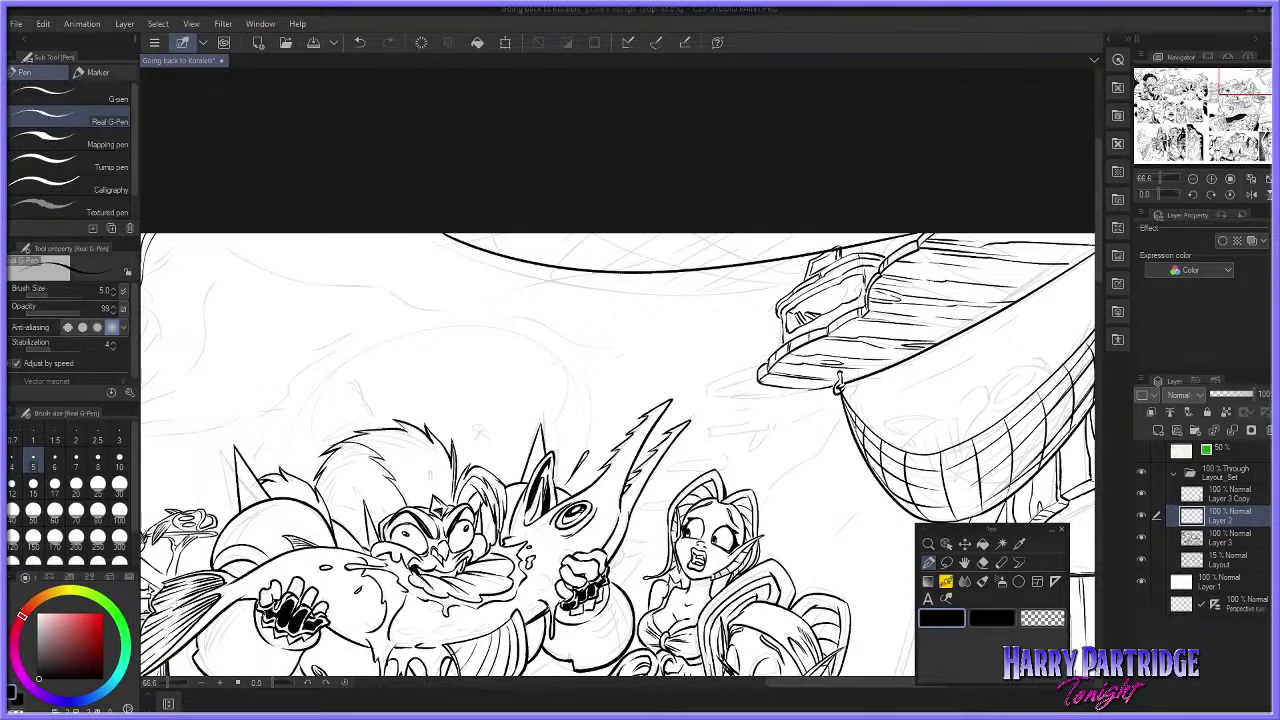
Step: Ink an inner parallel curve and slanted crossing strands to form the hanging net's mesh
{"action": "left_click_drag", "start_coordinate": [528, 234], "coordinate": [865, 250]}
{"action": "key", "text": "ctrl+z"}
{"action": "left_click_drag", "start_coordinate": [528, 234], "coordinate": [960, 228]}
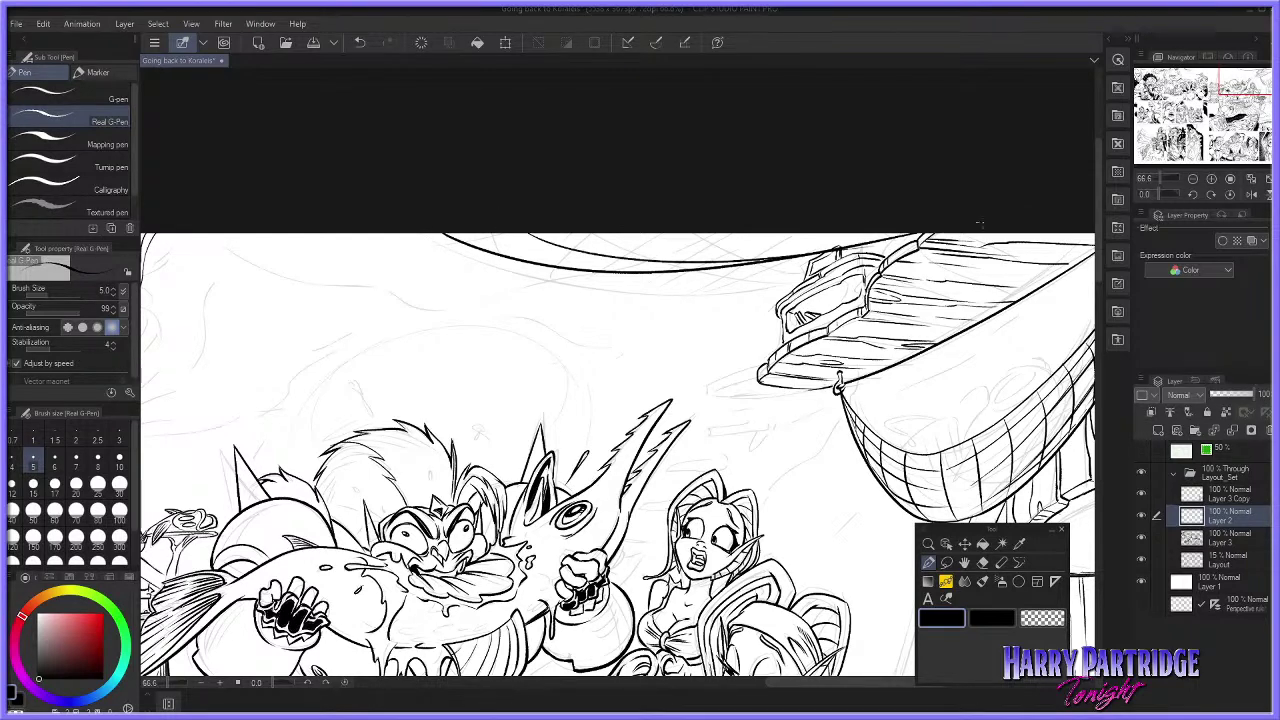
{"action": "left_click_drag", "start_coordinate": [603, 207], "coordinate": [955, 219]}
{"action": "left_click_drag", "start_coordinate": [558, 268], "coordinate": [622, 204]}
{"action": "mouse_move", "coordinate": [628, 261]}
{"action": "left_mouse_down"}
{"action": "mouse_move", "coordinate": [690, 255]}
{"action": "mouse_move", "coordinate": [655, 272]}
{"action": "mouse_move", "coordinate": [761, 229]}
{"action": "mouse_move", "coordinate": [675, 275]}
{"action": "mouse_move", "coordinate": [791, 207]}
{"action": "mouse_move", "coordinate": [711, 268]}
{"action": "mouse_move", "coordinate": [825, 236]}
{"action": "left_mouse_up"}
{"action": "key", "text": "ctrl+z"}
{"action": "key", "text": "ctrl+z"}
{"action": "mouse_move", "coordinate": [677, 268]}
{"action": "left_mouse_down"}
{"action": "mouse_move", "coordinate": [767, 232]}
{"action": "mouse_move", "coordinate": [868, 232]}
{"action": "left_mouse_up"}
{"action": "key", "text": "ctrl+z"}
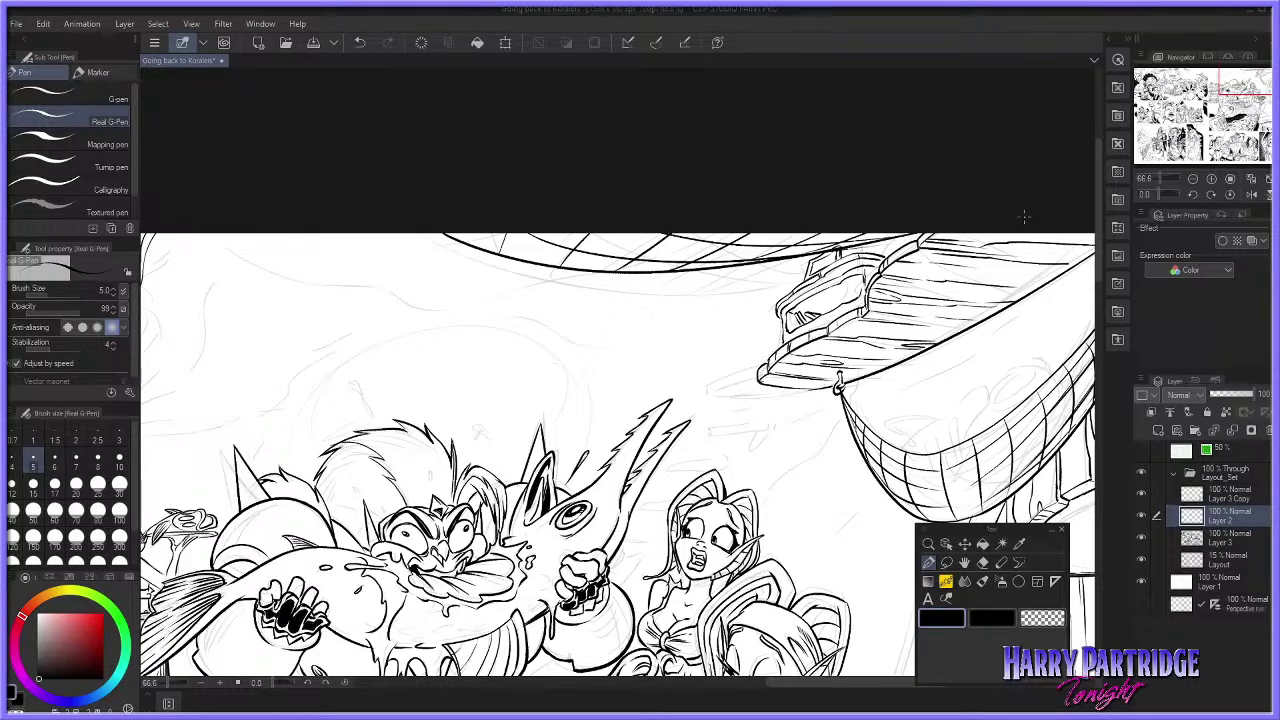
Step: Examine the whole banquet panel, the hammock panel below it and the structure beside the hanging net
{"action": "scroll", "coordinate": [818, 340], "scroll_direction": "down", "scroll_amount": 4}
{"action": "scroll", "coordinate": [892, 541], "scroll_direction": "up", "scroll_amount": 2}
{"action": "scroll", "coordinate": [890, 544], "scroll_direction": "up", "scroll_amount": 3}
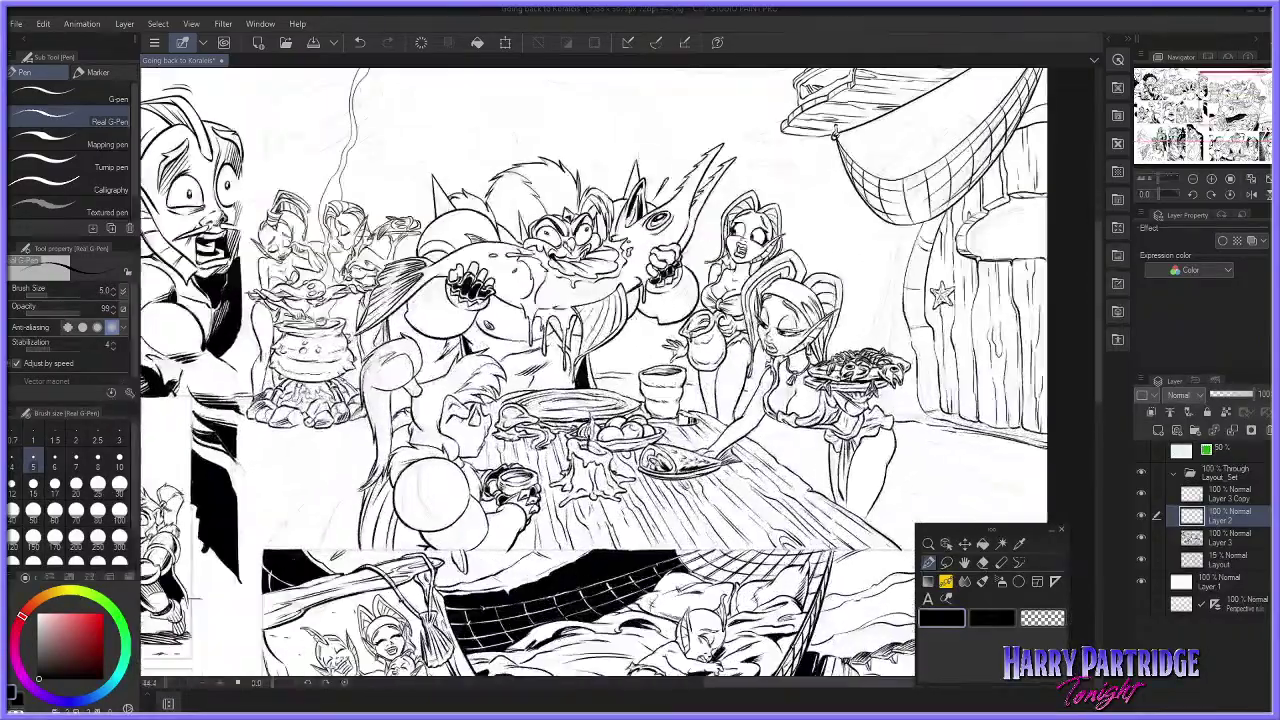
{"action": "scroll", "coordinate": [890, 544], "scroll_direction": "down", "scroll_amount": 2}
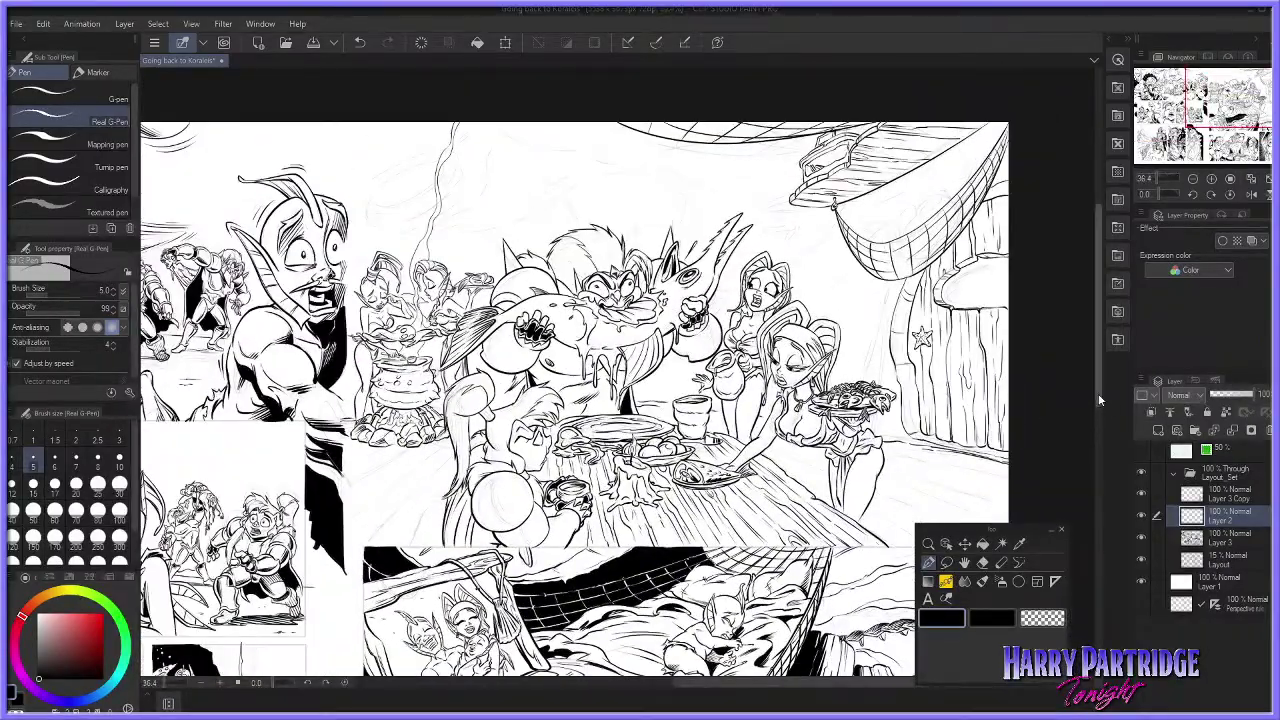
{"action": "left_click_drag", "start_coordinate": [1098, 393], "coordinate": [1098, 480]}
{"action": "scroll", "coordinate": [755, 216], "scroll_direction": "up", "scroll_amount": 3}
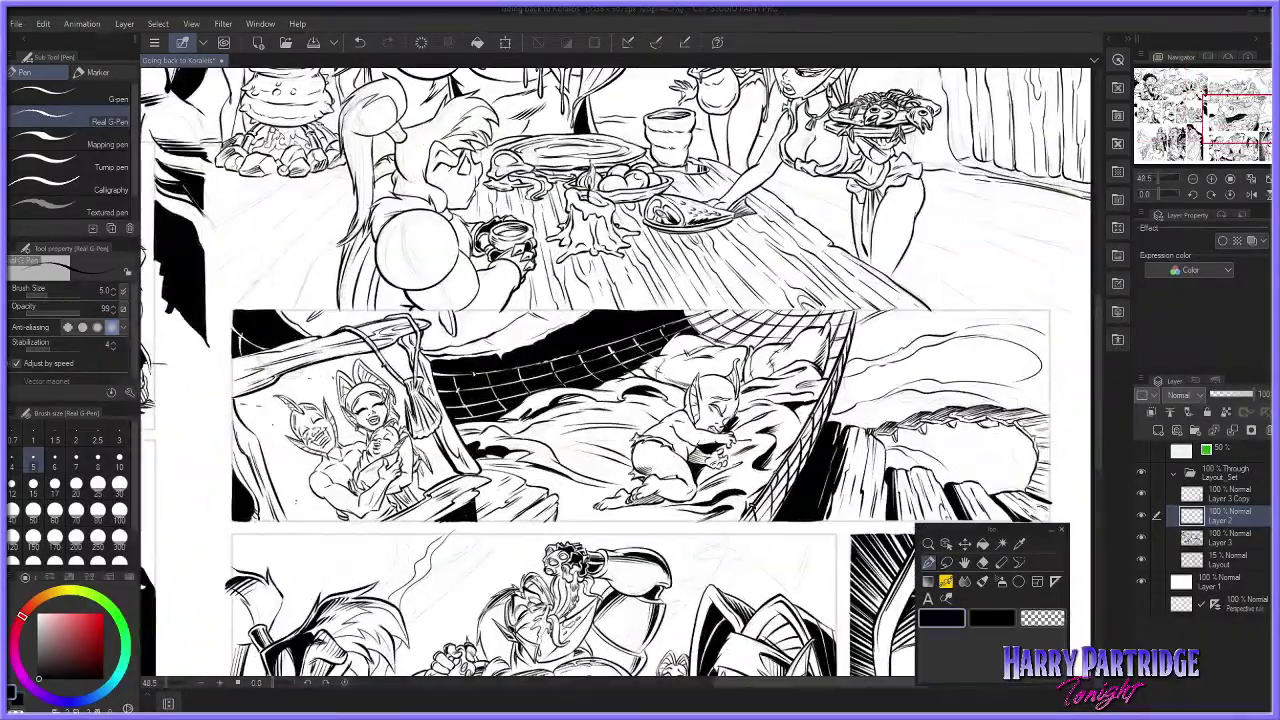
{"action": "left_click_drag", "start_coordinate": [1099, 373], "coordinate": [1120, 226]}
{"action": "key", "text": "ctrl+plus"}
{"action": "key", "text": "ctrl+plus"}
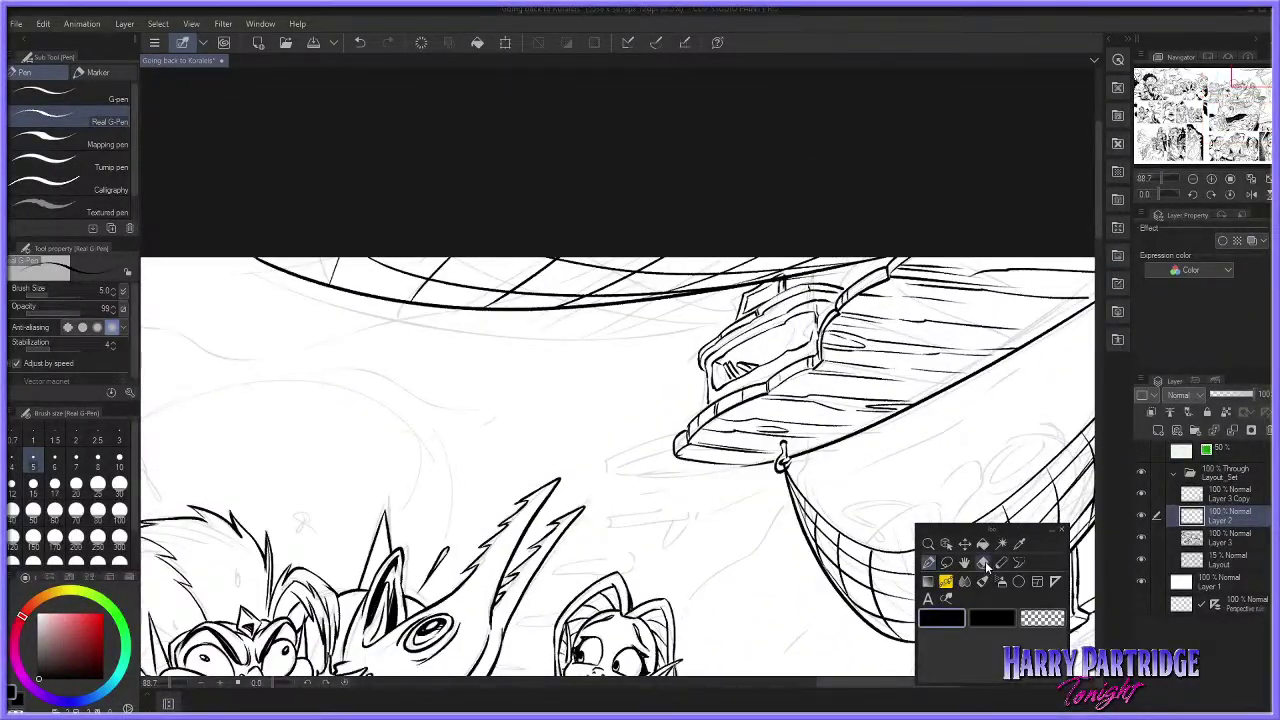
{"action": "left_click", "coordinate": [984, 563]}
{"action": "left_click", "coordinate": [1224, 540]}
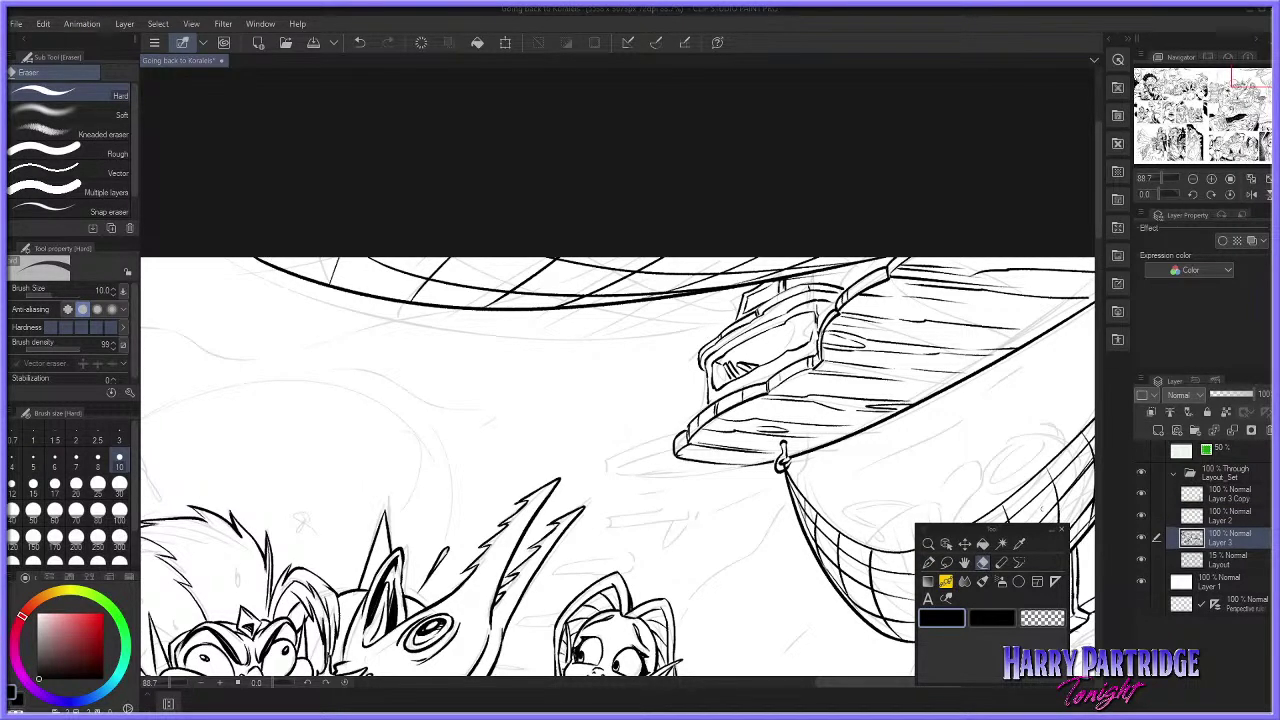
{"action": "right_click", "coordinate": [1209, 530]}
{"action": "left_click", "coordinate": [1187, 433]}
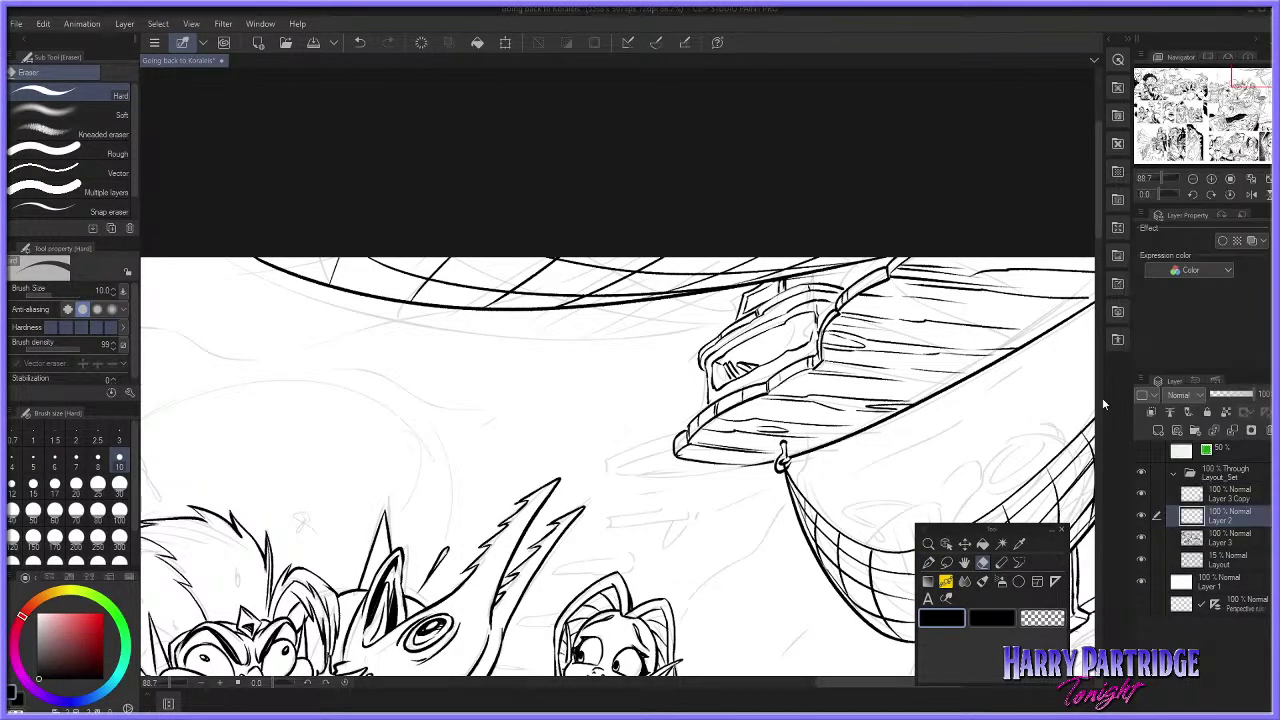
{"action": "left_click_drag", "start_coordinate": [823, 685], "coordinate": [757, 682]}
{"action": "key", "text": "ctrl+minus"}
{"action": "key", "text": "ctrl+minus"}
{"action": "scroll", "coordinate": [720, 500], "scroll_direction": "down", "scroll_amount": 2}
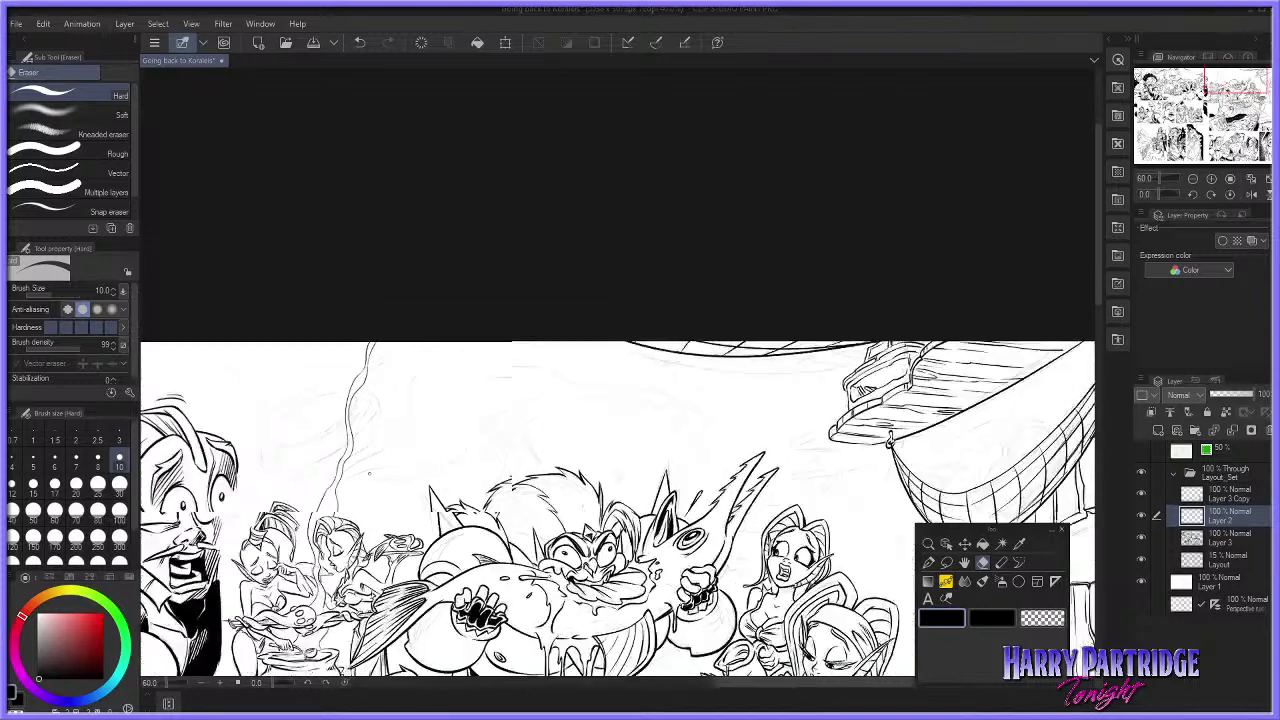
{"action": "scroll", "coordinate": [230, 510], "scroll_direction": "up", "scroll_amount": 7}
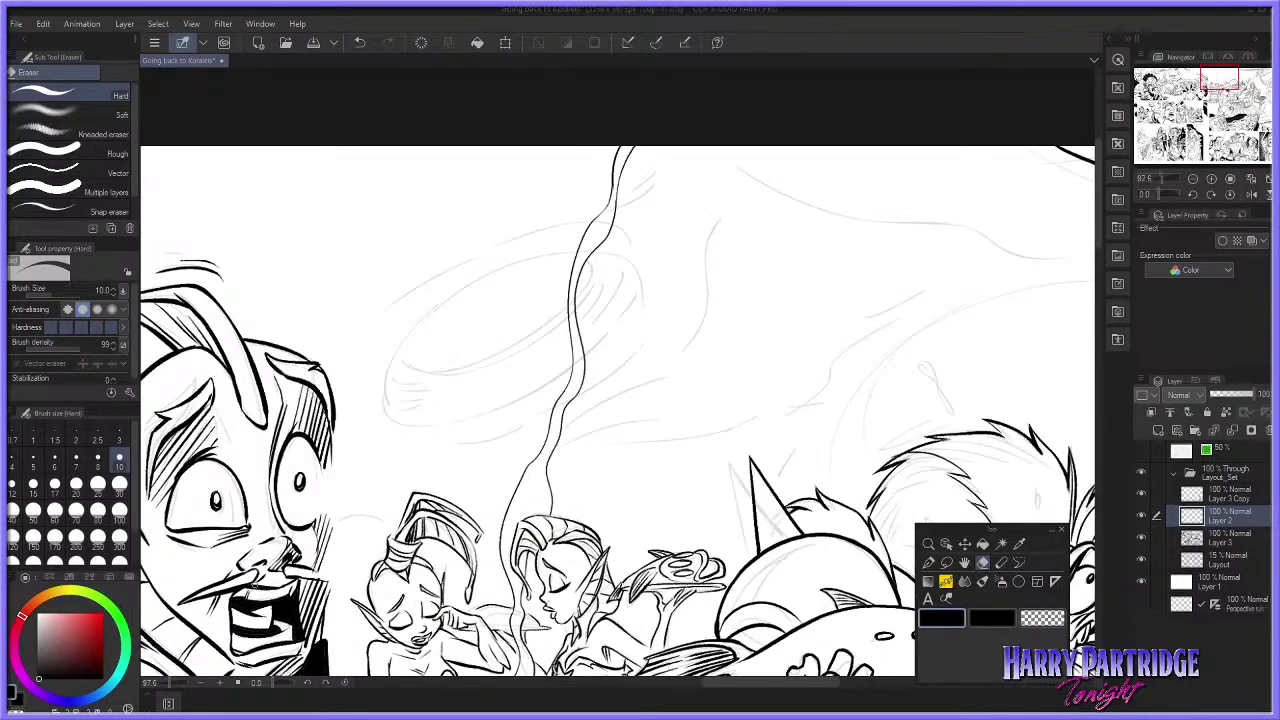
Step: Examine the round slotted windows on the spiked house in the lower panel as reference, undoing any trial strokes
{"action": "left_click", "coordinate": [928, 562]}
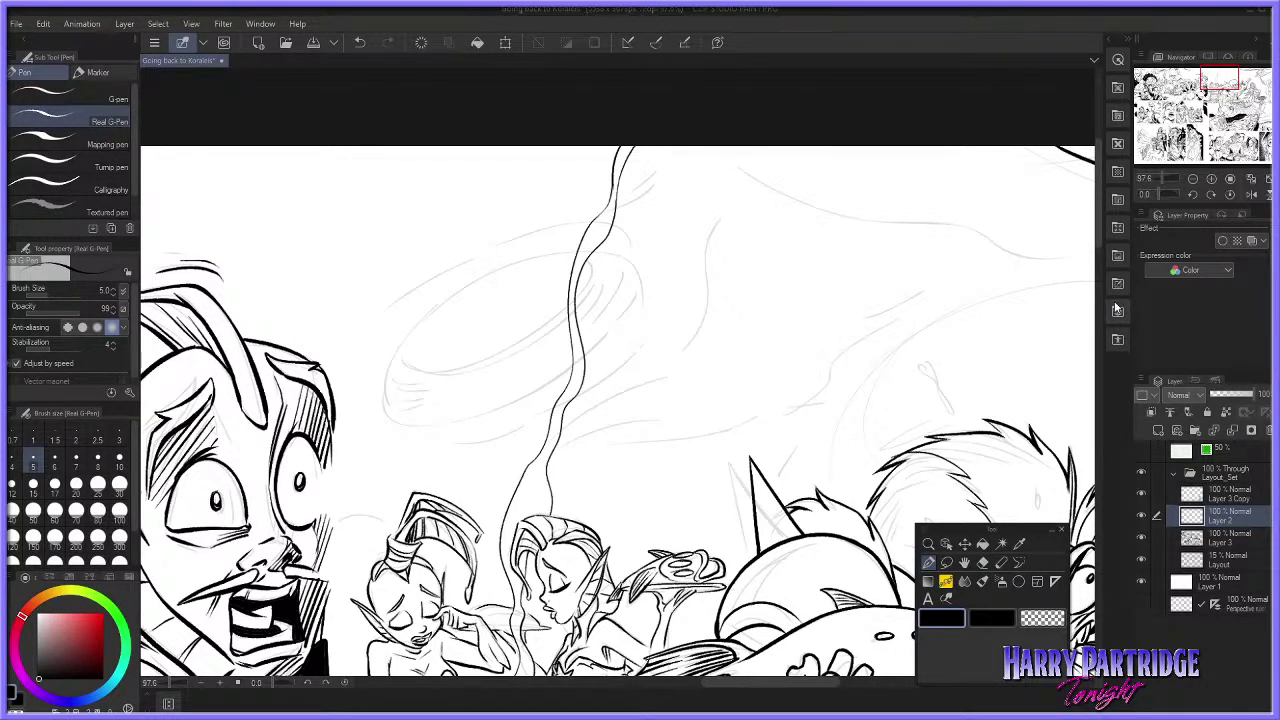
{"action": "scroll", "coordinate": [510, 420], "scroll_direction": "down", "scroll_amount": 10}
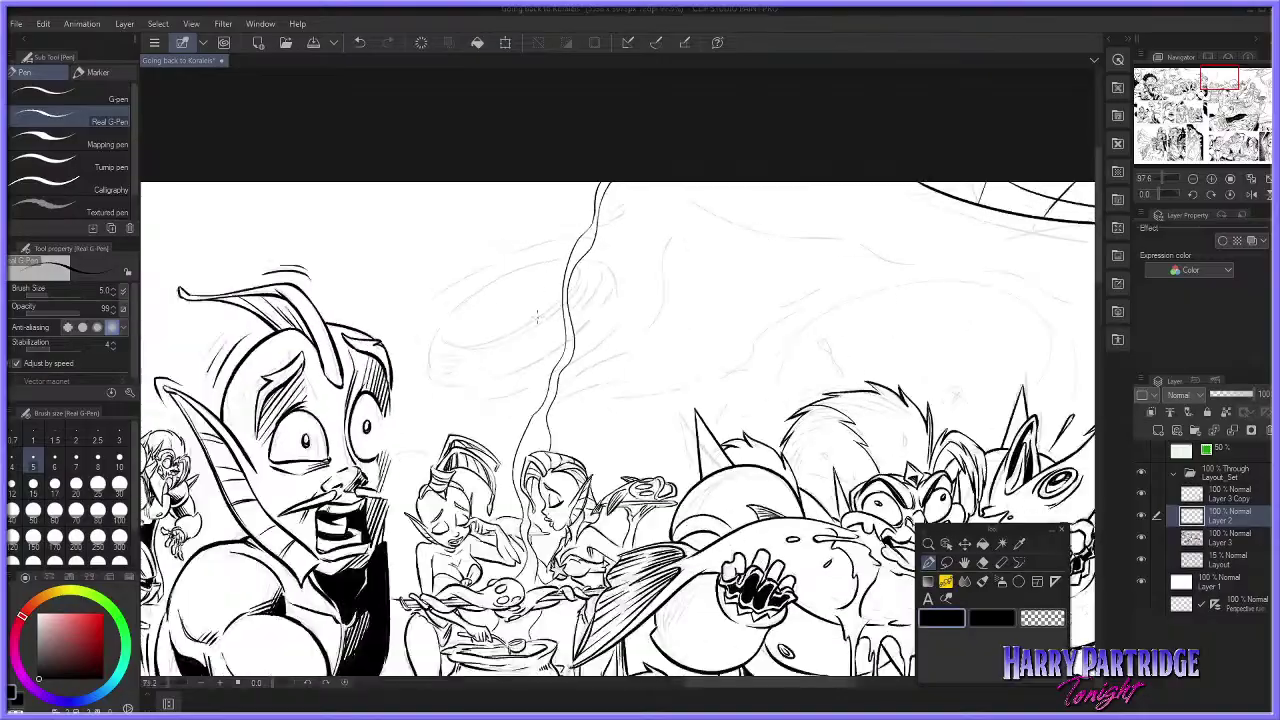
{"action": "scroll", "coordinate": [445, 580], "scroll_direction": "up", "scroll_amount": 3}
{"action": "scroll", "coordinate": [466, 531], "scroll_direction": "up", "scroll_amount": 10}
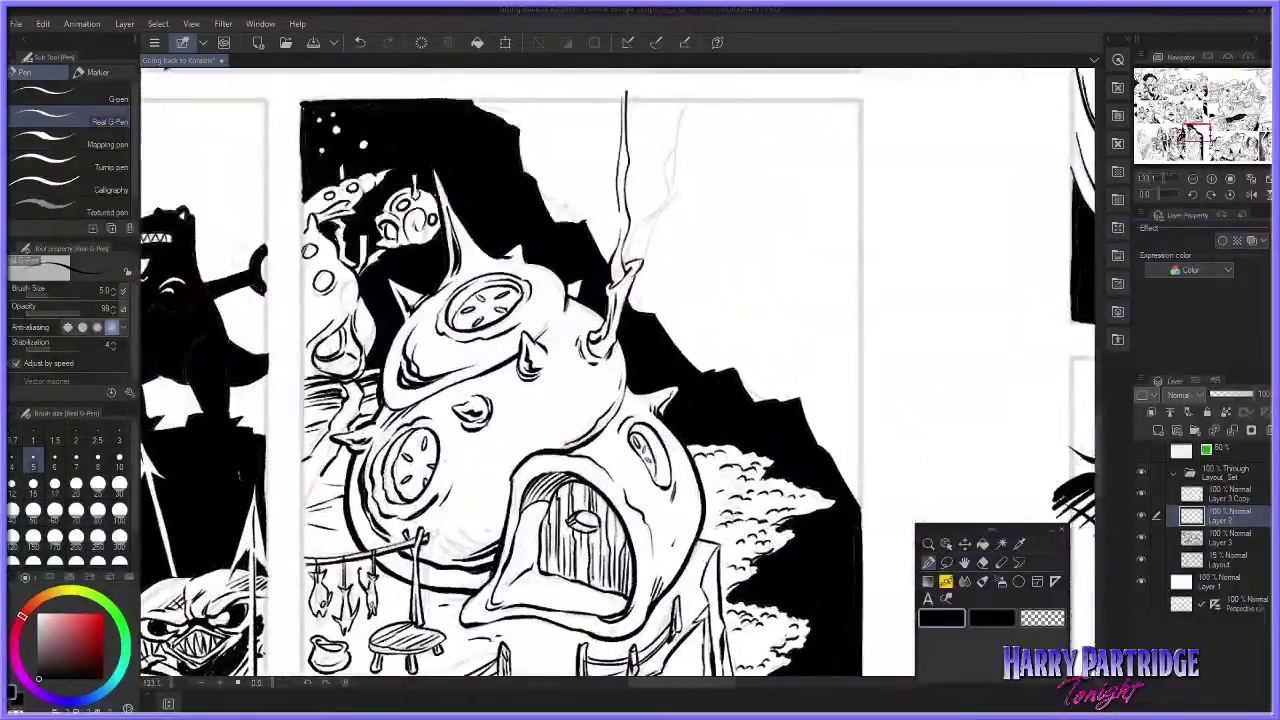
{"action": "mouse_move", "coordinate": [432, 440]}
{"action": "left_mouse_down"}
{"action": "mouse_move", "coordinate": [402, 490]}
{"action": "mouse_move", "coordinate": [412, 432]}
{"action": "left_mouse_up"}
{"action": "key", "text": "ctrl+z"}
{"action": "left_click_drag", "start_coordinate": [482, 296], "coordinate": [462, 322]}
{"action": "key", "text": "ctrl+z"}
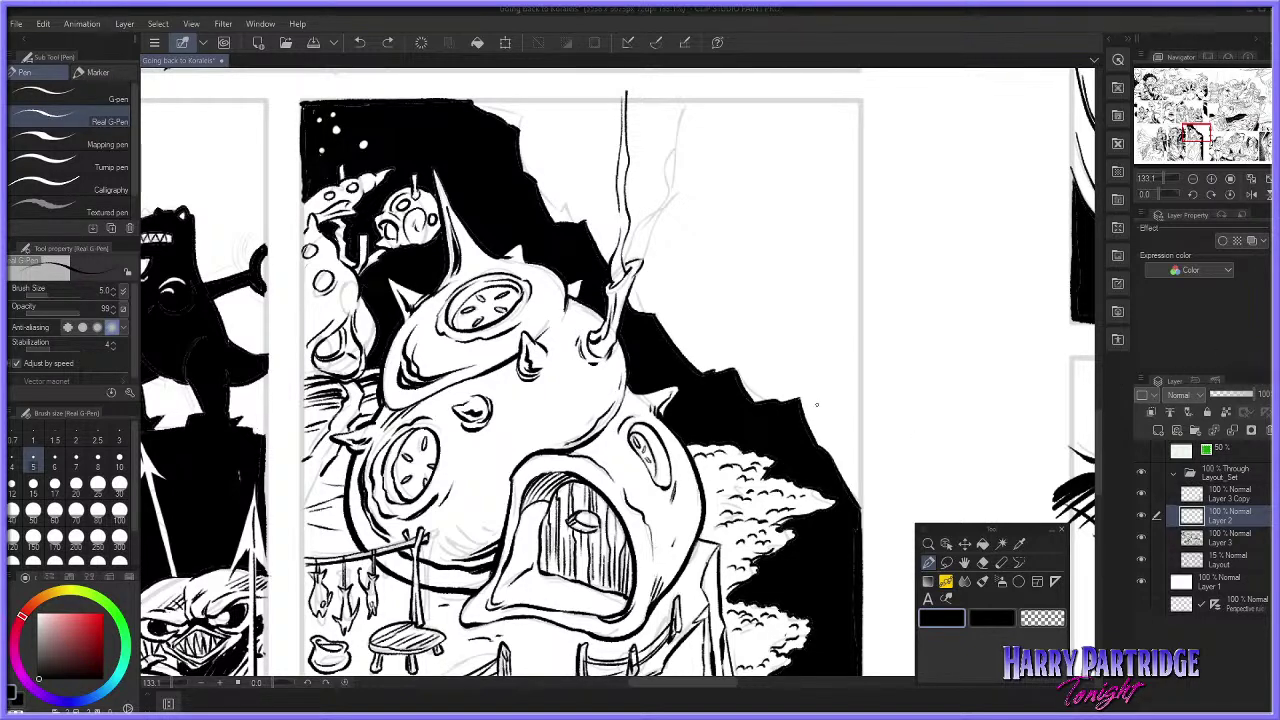
{"action": "left_click_drag", "start_coordinate": [724, 684], "coordinate": [826, 684]}
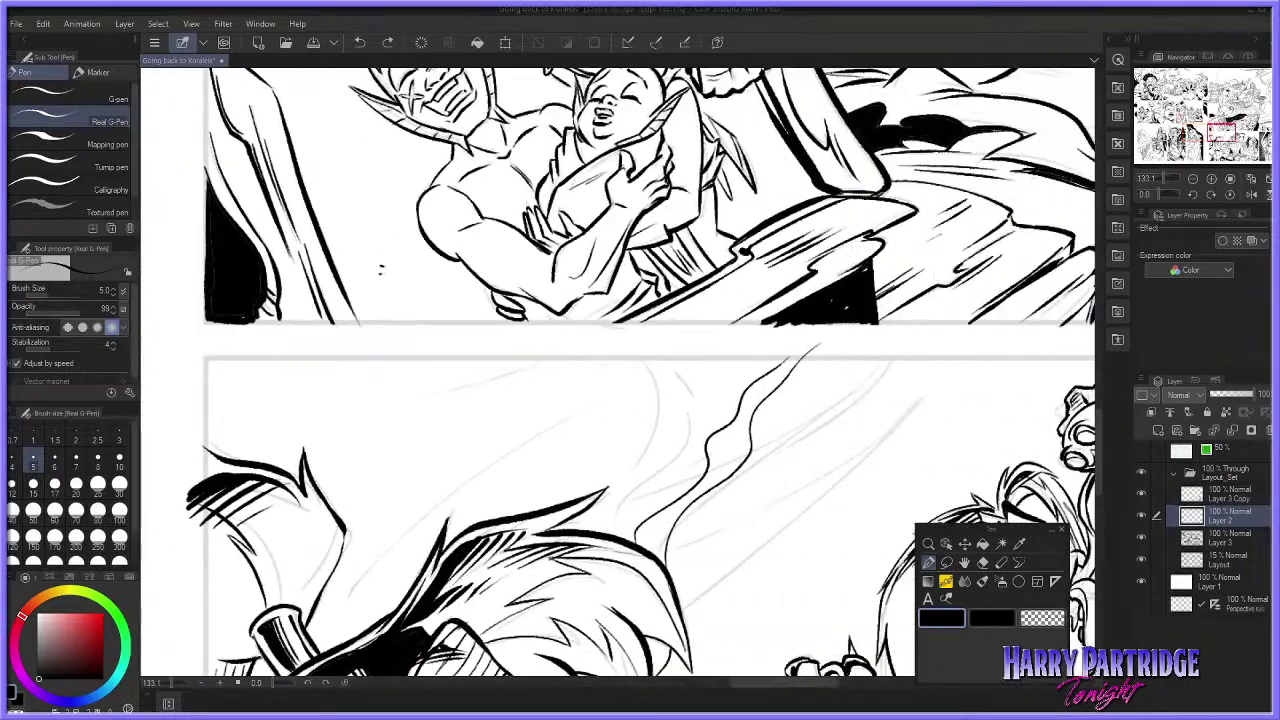
{"action": "left_click_drag", "start_coordinate": [1100, 483], "coordinate": [1071, 221]}
{"action": "left_click_drag", "start_coordinate": [768, 684], "coordinate": [742, 684]}
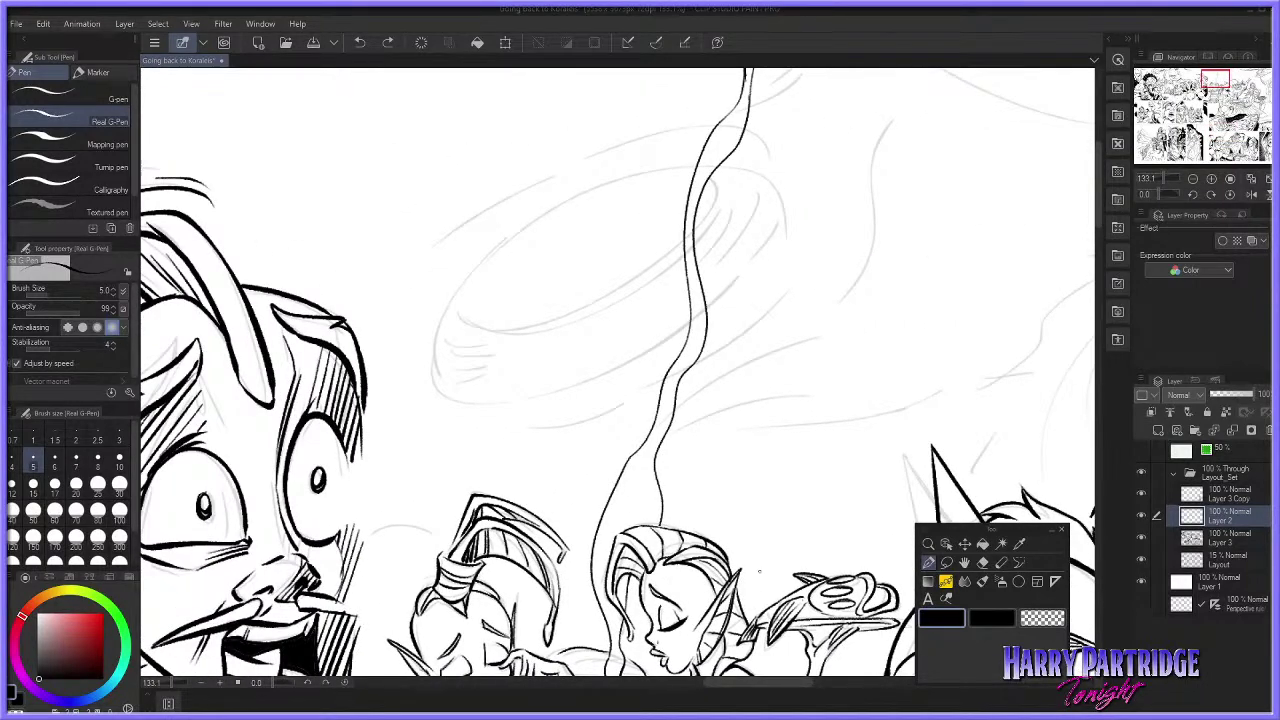
Step: Try inking the outer outline of the sketched oval window behind the smoke above the cooks
{"action": "mouse_move", "coordinate": [432, 356]}
{"action": "left_mouse_down"}
{"action": "mouse_move", "coordinate": [524, 230]}
{"action": "mouse_move", "coordinate": [598, 188]}
{"action": "left_mouse_up"}
{"action": "key", "text": "ctrl+z"}
{"action": "left_click_drag", "start_coordinate": [510, 238], "coordinate": [698, 158]}
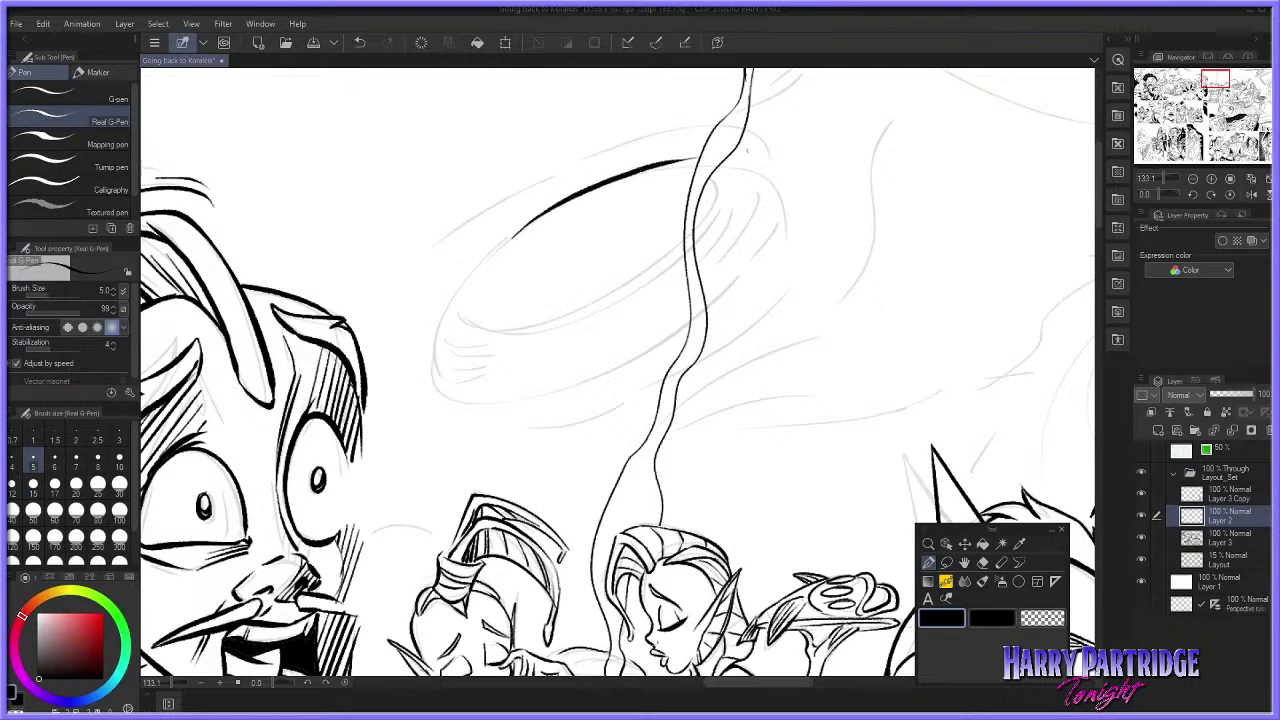
{"action": "key", "text": "ctrl+z"}
{"action": "mouse_move", "coordinate": [433, 368]}
{"action": "left_mouse_down"}
{"action": "mouse_move", "coordinate": [462, 292]}
{"action": "mouse_move", "coordinate": [578, 191]}
{"action": "mouse_move", "coordinate": [688, 161]}
{"action": "left_mouse_up"}
{"action": "left_click_drag", "start_coordinate": [434, 354], "coordinate": [478, 401]}
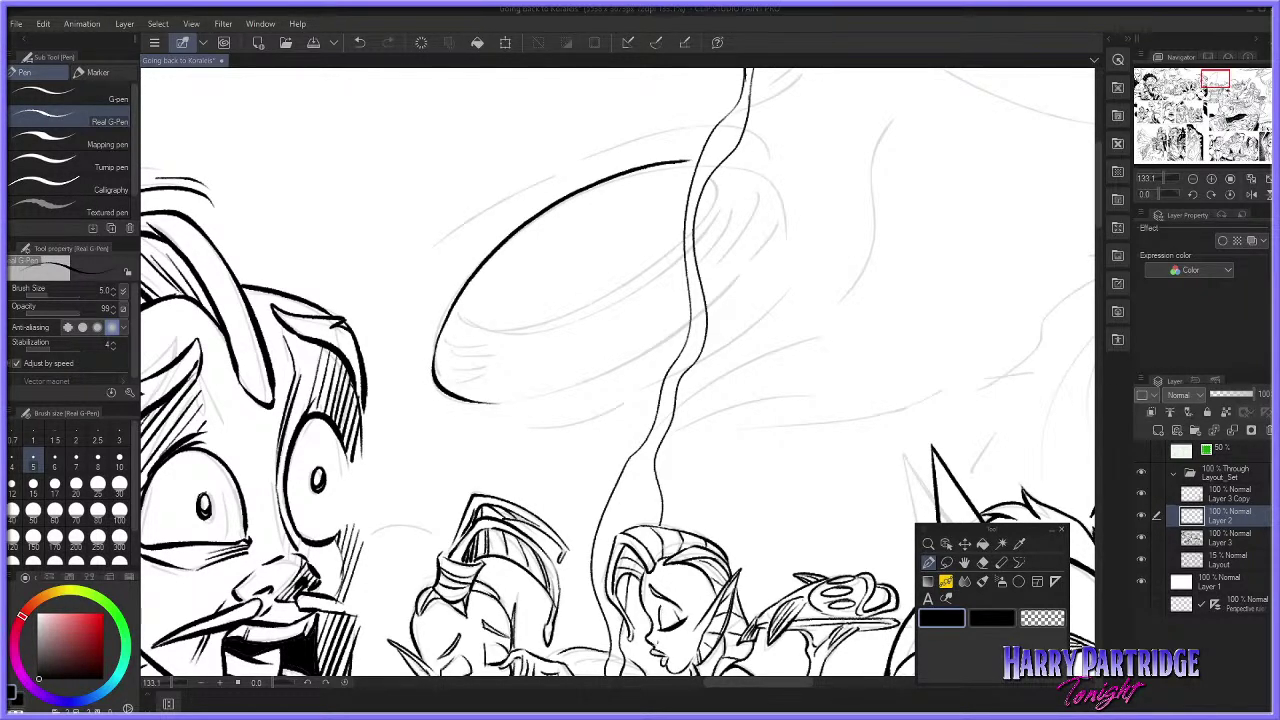
{"action": "mouse_move", "coordinate": [722, 162]}
{"action": "left_mouse_down"}
{"action": "mouse_move", "coordinate": [786, 200]}
{"action": "mouse_move", "coordinate": [784, 242]}
{"action": "mouse_move", "coordinate": [760, 176]}
{"action": "mouse_move", "coordinate": [778, 244]}
{"action": "left_mouse_up"}
{"action": "key", "text": "ctrl+z"}
{"action": "key", "text": "ctrl+z"}
{"action": "mouse_move", "coordinate": [722, 162]}
{"action": "left_mouse_down"}
{"action": "mouse_move", "coordinate": [752, 168]}
{"action": "mouse_move", "coordinate": [778, 232]}
{"action": "mouse_move", "coordinate": [768, 256]}
{"action": "left_mouse_up"}
{"action": "key", "text": "ctrl+z"}
{"action": "mouse_move", "coordinate": [722, 162]}
{"action": "left_mouse_down"}
{"action": "mouse_move", "coordinate": [750, 165]}
{"action": "mouse_move", "coordinate": [778, 196]}
{"action": "mouse_move", "coordinate": [768, 256]}
{"action": "left_mouse_up"}
{"action": "key", "text": "ctrl+z"}
{"action": "mouse_move", "coordinate": [722, 162]}
{"action": "left_mouse_down"}
{"action": "mouse_move", "coordinate": [764, 178]}
{"action": "mouse_move", "coordinate": [778, 208]}
{"action": "mouse_move", "coordinate": [740, 284]}
{"action": "left_mouse_up"}
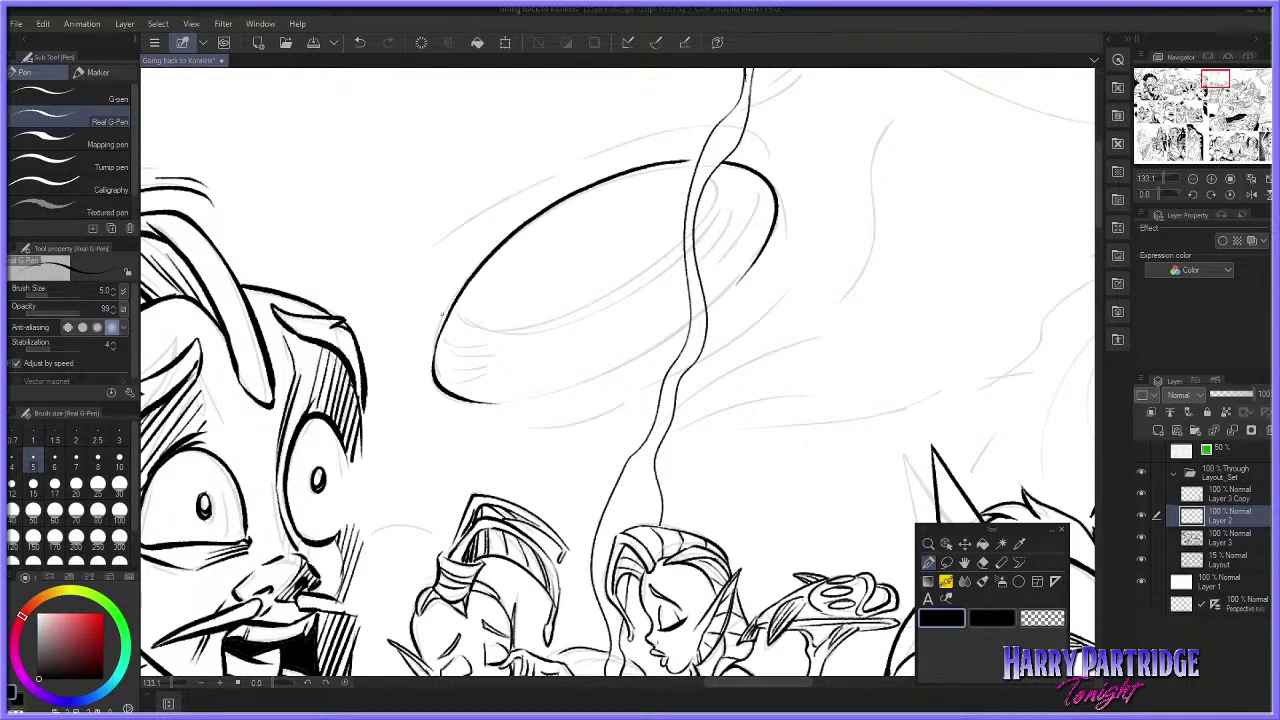
Step: Try inking the oval window's inner rim, and undo the whole window outline
{"action": "mouse_move", "coordinate": [450, 313]}
{"action": "left_mouse_down"}
{"action": "mouse_move", "coordinate": [530, 334]}
{"action": "mouse_move", "coordinate": [686, 258]}
{"action": "left_mouse_up"}
{"action": "left_click_drag", "start_coordinate": [722, 167], "coordinate": [697, 247]}
{"action": "key", "text": "ctrl+z"}
{"action": "key", "text": "ctrl+z"}
{"action": "key", "text": "ctrl+z"}
{"action": "key", "text": "ctrl+z"}
{"action": "key", "text": "ctrl+z"}
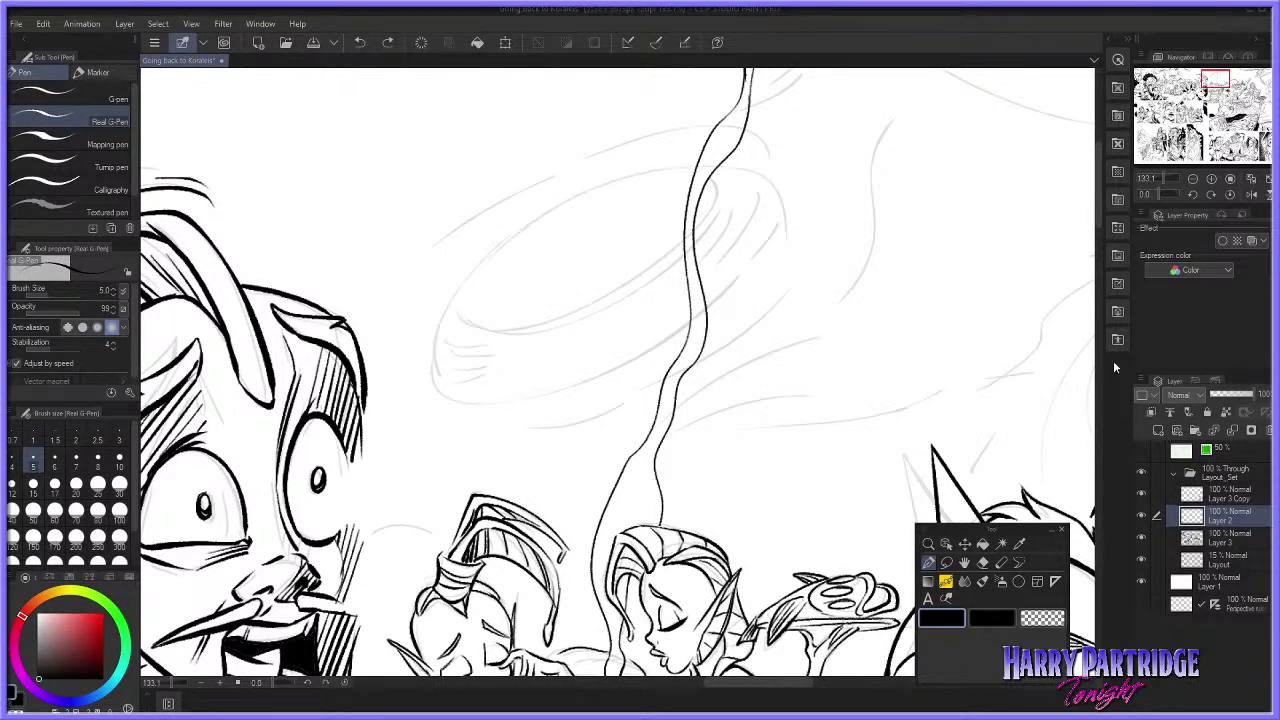
Step: Ink the oval window's outer outline on both sides of the smoke trail, leaving the lower edge partly open
{"action": "left_click_drag", "start_coordinate": [512, 256], "coordinate": [466, 312]}
{"action": "key", "text": "ctrl+z"}
{"action": "mouse_move", "coordinate": [432, 357]}
{"action": "left_mouse_down"}
{"action": "mouse_move", "coordinate": [452, 306]}
{"action": "mouse_move", "coordinate": [548, 210]}
{"action": "mouse_move", "coordinate": [680, 162]}
{"action": "mouse_move", "coordinate": [758, 163]}
{"action": "mouse_move", "coordinate": [780, 200]}
{"action": "mouse_move", "coordinate": [735, 275]}
{"action": "left_mouse_up"}
{"action": "mouse_move", "coordinate": [432, 352]}
{"action": "left_mouse_down"}
{"action": "mouse_move", "coordinate": [536, 400]}
{"action": "mouse_move", "coordinate": [576, 398]}
{"action": "left_mouse_up"}
{"action": "key", "text": "ctrl+z"}
{"action": "mouse_move", "coordinate": [432, 346]}
{"action": "left_mouse_down"}
{"action": "mouse_move", "coordinate": [434, 375]}
{"action": "mouse_move", "coordinate": [578, 372]}
{"action": "mouse_move", "coordinate": [678, 318]}
{"action": "left_mouse_up"}
{"action": "key", "text": "ctrl+z"}
Step: Ink the oval window's inner rim along its lower edge and around its far end behind the smoke
{"action": "mouse_move", "coordinate": [448, 305]}
{"action": "left_mouse_down"}
{"action": "mouse_move", "coordinate": [513, 322]}
{"action": "mouse_move", "coordinate": [662, 248]}
{"action": "left_mouse_up"}
{"action": "key", "text": "ctrl+z"}
{"action": "mouse_move", "coordinate": [452, 322]}
{"action": "left_mouse_down"}
{"action": "mouse_move", "coordinate": [545, 327]}
{"action": "mouse_move", "coordinate": [680, 256]}
{"action": "left_mouse_up"}
{"action": "left_click_drag", "start_coordinate": [722, 165], "coordinate": [688, 244]}
{"action": "key", "text": "ctrl+z"}
{"action": "left_click_drag", "start_coordinate": [720, 165], "coordinate": [692, 245]}
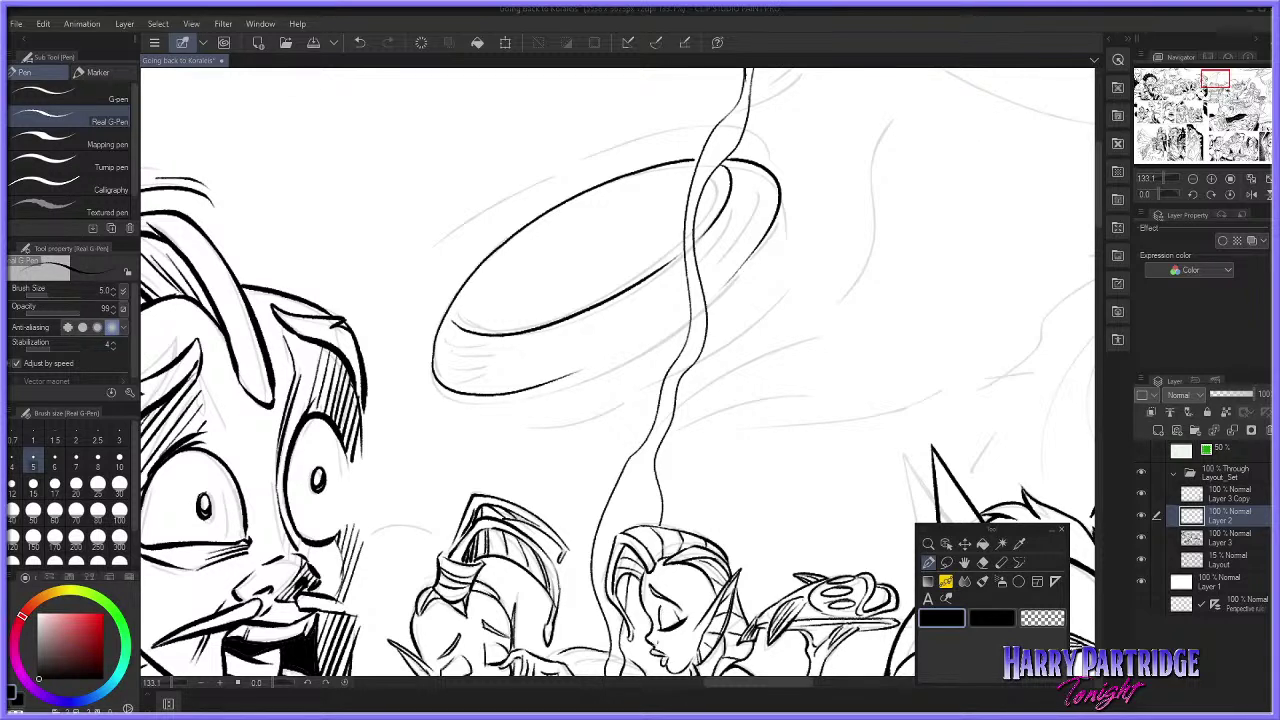
Step: Ink a broken outer contour curving above the oval window and around its far end
{"action": "left_click_drag", "start_coordinate": [440, 238], "coordinate": [544, 174]}
{"action": "left_click_drag", "start_coordinate": [470, 224], "coordinate": [580, 164]}
{"action": "key", "text": "ctrl+z"}
{"action": "key", "text": "ctrl+z"}
{"action": "mouse_move", "coordinate": [441, 240]}
{"action": "left_mouse_down"}
{"action": "mouse_move", "coordinate": [556, 170]}
{"action": "mouse_move", "coordinate": [708, 122]}
{"action": "left_mouse_up"}
{"action": "key", "text": "ctrl+z"}
{"action": "mouse_move", "coordinate": [604, 148]}
{"action": "left_mouse_down"}
{"action": "mouse_move", "coordinate": [747, 131]}
{"action": "mouse_move", "coordinate": [800, 200]}
{"action": "left_mouse_up"}
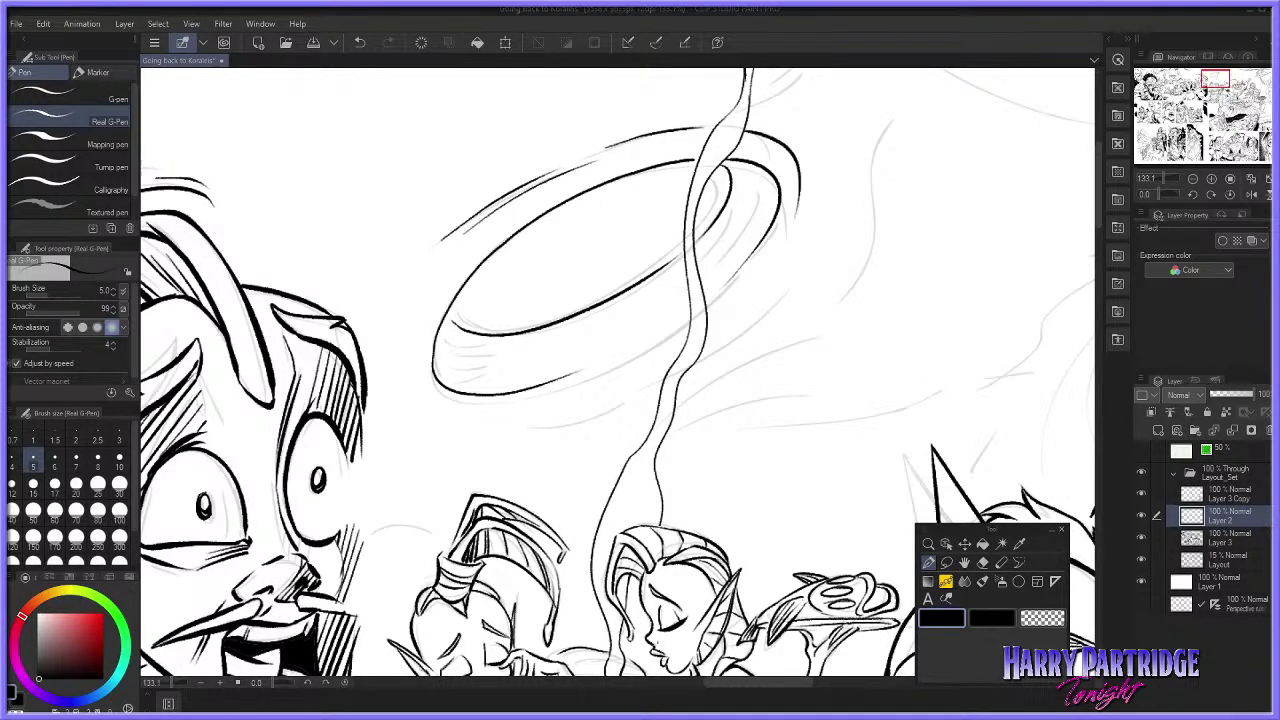
Step: Ink short curved hatching across the rim at the oval window's lower end, retrying several strokes
{"action": "mouse_move", "coordinate": [441, 327]}
{"action": "left_mouse_down"}
{"action": "mouse_move", "coordinate": [506, 346]}
{"action": "mouse_move", "coordinate": [476, 362]}
{"action": "mouse_move", "coordinate": [482, 372]}
{"action": "left_mouse_up"}
{"action": "key", "text": "ctrl+z"}
{"action": "key", "text": "ctrl+z"}
{"action": "key", "text": "ctrl+z"}
{"action": "key", "text": "ctrl+z"}
{"action": "left_click_drag", "start_coordinate": [436, 366], "coordinate": [472, 380]}
{"action": "left_click_drag", "start_coordinate": [440, 380], "coordinate": [464, 388]}
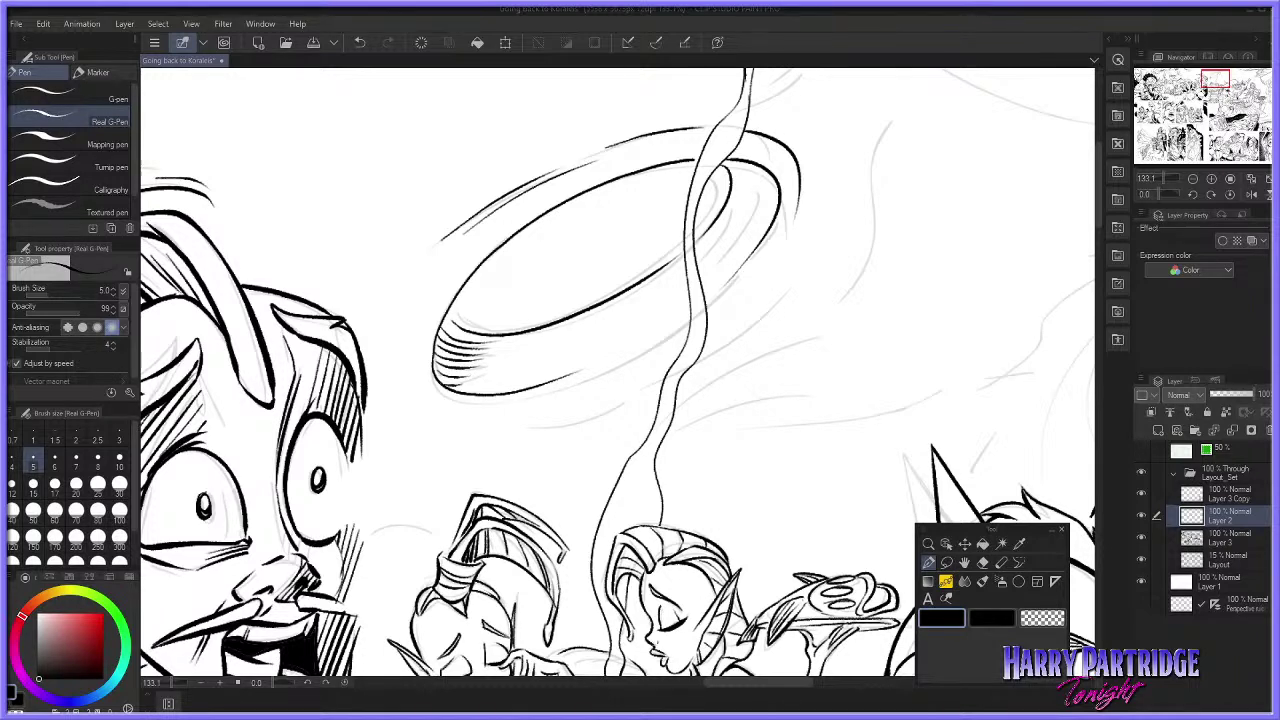
Step: Ink narrow oval slots, small edge notches and scattered dots on the oval window's face, redoing unsatisfactory strokes
{"action": "mouse_move", "coordinate": [513, 277]}
{"action": "left_mouse_down"}
{"action": "mouse_move", "coordinate": [473, 311]}
{"action": "mouse_move", "coordinate": [520, 278]}
{"action": "mouse_move", "coordinate": [455, 304]}
{"action": "left_mouse_up"}
{"action": "key", "text": "ctrl+z"}
{"action": "key", "text": "ctrl+z"}
{"action": "mouse_move", "coordinate": [456, 304]}
{"action": "left_mouse_down"}
{"action": "mouse_move", "coordinate": [516, 266]}
{"action": "mouse_move", "coordinate": [484, 284]}
{"action": "mouse_move", "coordinate": [482, 310]}
{"action": "mouse_move", "coordinate": [520, 266]}
{"action": "mouse_move", "coordinate": [468, 302]}
{"action": "left_mouse_up"}
{"action": "key", "text": "ctrl+z"}
{"action": "mouse_move", "coordinate": [591, 255]}
{"action": "left_mouse_down"}
{"action": "mouse_move", "coordinate": [602, 290]}
{"action": "mouse_move", "coordinate": [601, 249]}
{"action": "mouse_move", "coordinate": [572, 282]}
{"action": "mouse_move", "coordinate": [587, 252]}
{"action": "mouse_move", "coordinate": [589, 298]}
{"action": "mouse_move", "coordinate": [592, 249]}
{"action": "mouse_move", "coordinate": [590, 294]}
{"action": "mouse_move", "coordinate": [606, 262]}
{"action": "mouse_move", "coordinate": [590, 254]}
{"action": "mouse_move", "coordinate": [592, 288]}
{"action": "left_mouse_up"}
{"action": "key", "text": "ctrl+z"}
{"action": "key", "text": "ctrl+z"}
{"action": "key", "text": "ctrl+z"}
{"action": "key", "text": "ctrl+z"}
{"action": "key", "text": "ctrl+z"}
{"action": "key", "text": "ctrl+z"}
{"action": "key", "text": "ctrl+z"}
{"action": "key", "text": "ctrl+z"}
{"action": "mouse_move", "coordinate": [666, 217]}
{"action": "left_mouse_down"}
{"action": "mouse_move", "coordinate": [684, 222]}
{"action": "mouse_move", "coordinate": [640, 222]}
{"action": "mouse_move", "coordinate": [637, 172]}
{"action": "left_mouse_up"}
{"action": "key", "text": "ctrl+z"}
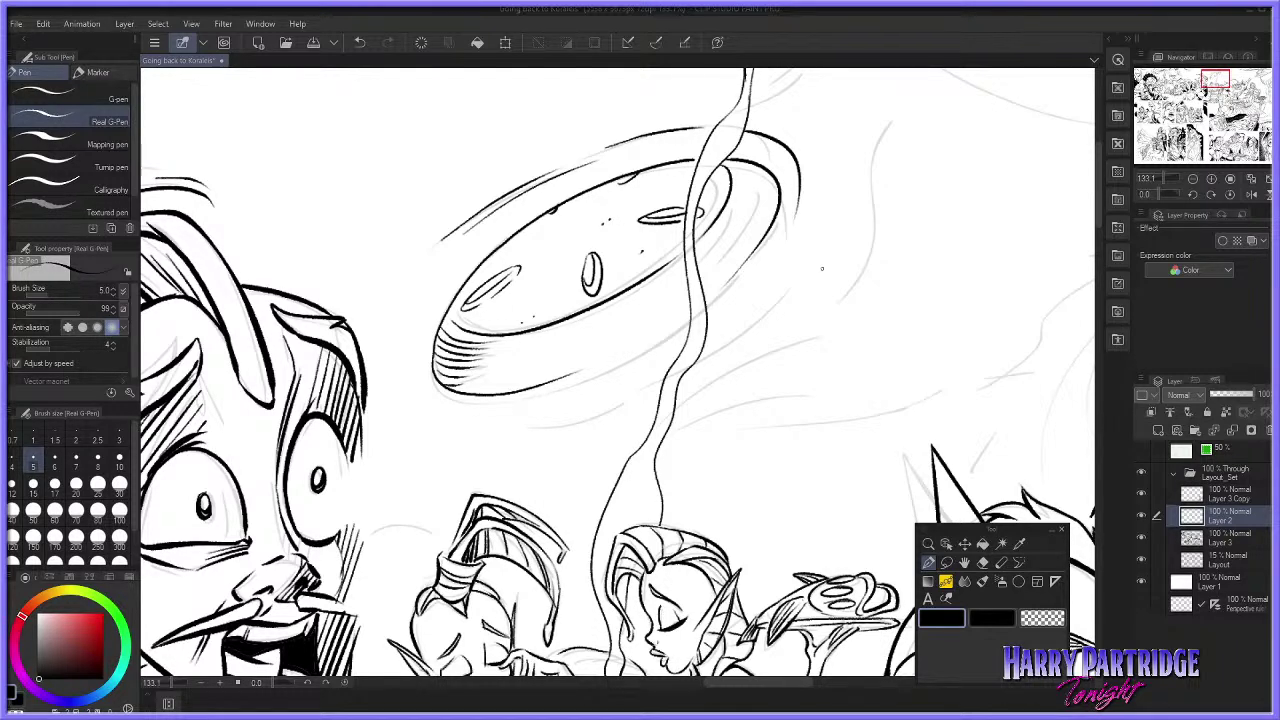
Step: Ink curved hatching across the rim at the oval window's upper end beside the smoke
{"action": "mouse_move", "coordinate": [733, 161]}
{"action": "left_mouse_down"}
{"action": "mouse_move", "coordinate": [727, 212]}
{"action": "mouse_move", "coordinate": [733, 202]}
{"action": "left_mouse_up"}
{"action": "key", "text": "ctrl+z"}
{"action": "key", "text": "ctrl+z"}
{"action": "key", "text": "ctrl+z"}
{"action": "key", "text": "ctrl+z"}
{"action": "left_click_drag", "start_coordinate": [749, 164], "coordinate": [740, 210]}
{"action": "left_click_drag", "start_coordinate": [757, 167], "coordinate": [758, 223]}
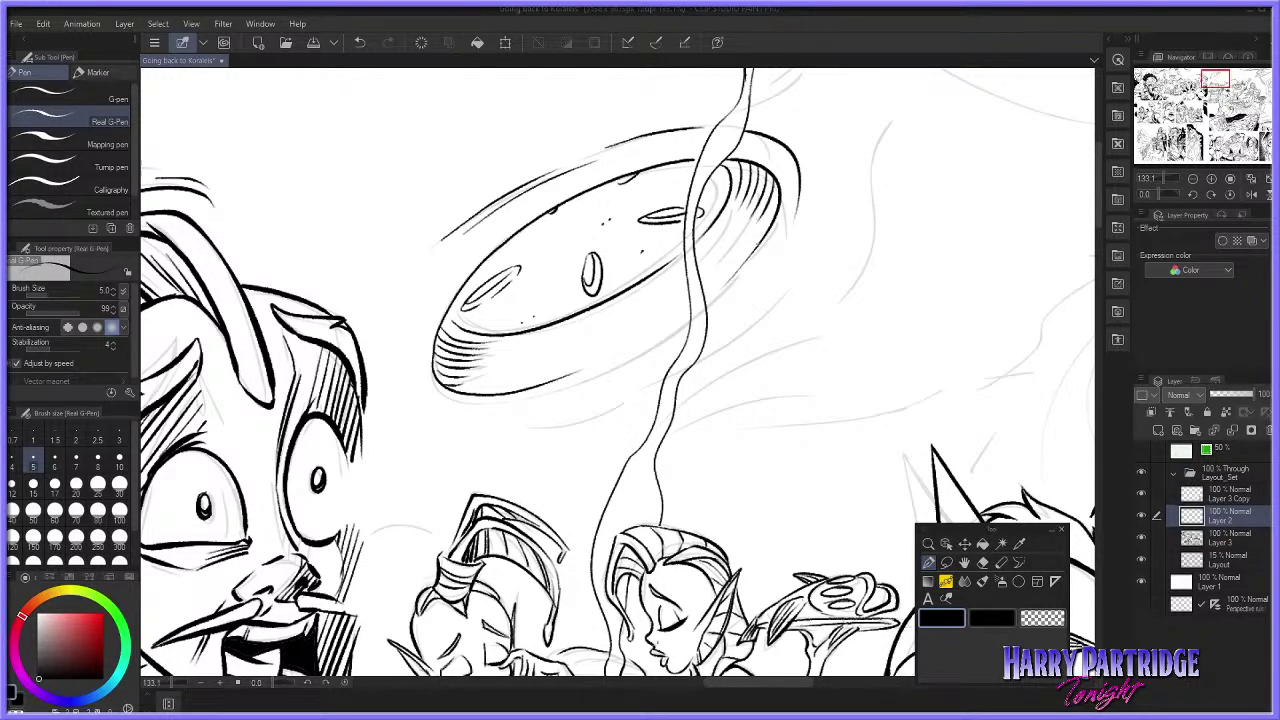
Step: Ink a broken wavy contour beneath the oval window and try the sketched vertical fold beside it
{"action": "left_click_drag", "start_coordinate": [517, 430], "coordinate": [643, 397]}
{"action": "left_click_drag", "start_coordinate": [522, 399], "coordinate": [812, 277]}
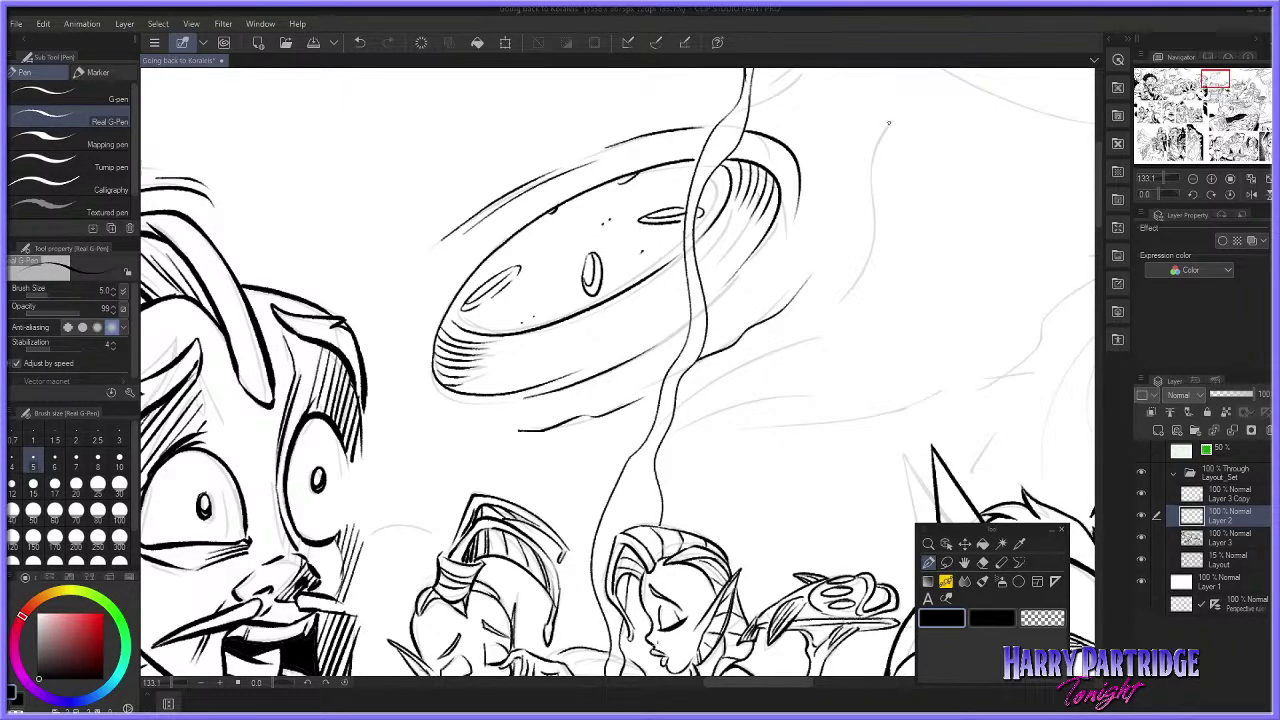
{"action": "left_click_drag", "start_coordinate": [906, 117], "coordinate": [822, 288]}
{"action": "key", "text": "ctrl+z"}
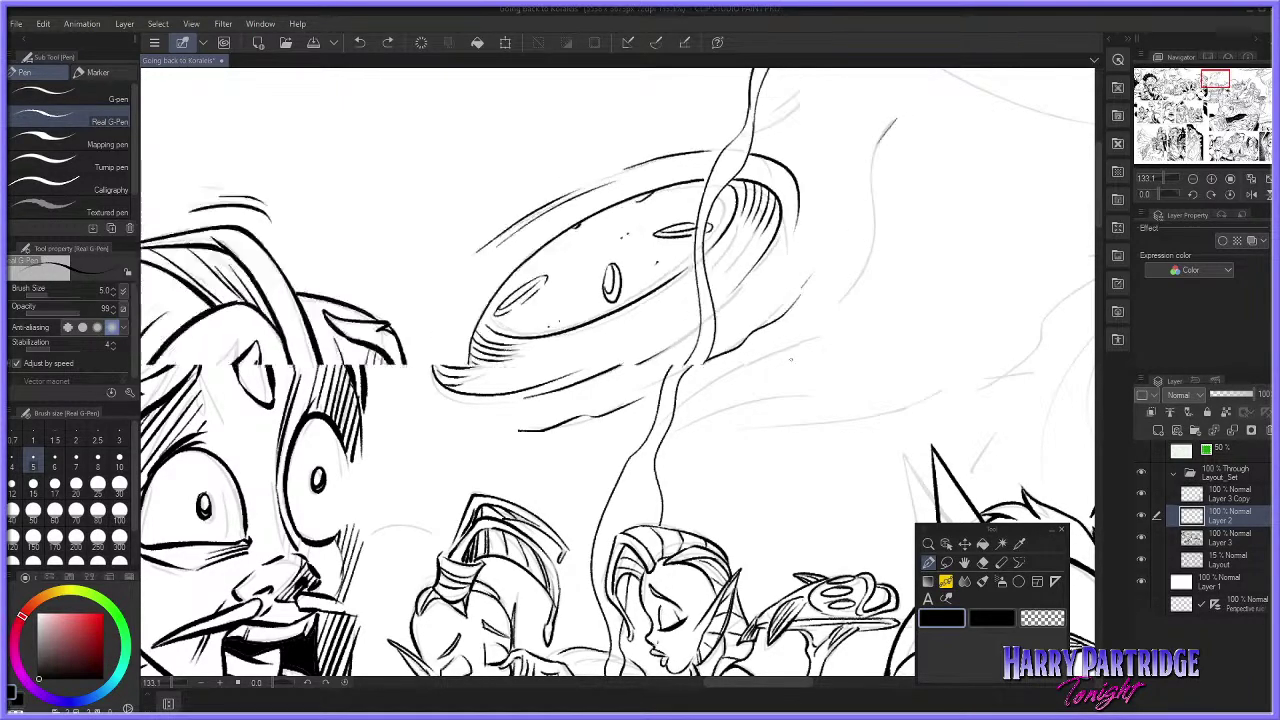
Step: Examine the banquet table and the portrait and hammock panel below it
{"action": "scroll", "coordinate": [885, 337], "scroll_direction": "down", "scroll_amount": 5}
{"action": "left_click_drag", "start_coordinate": [748, 683], "coordinate": [823, 683]}
{"action": "scroll", "coordinate": [1100, 330], "scroll_direction": "down", "scroll_amount": 5}
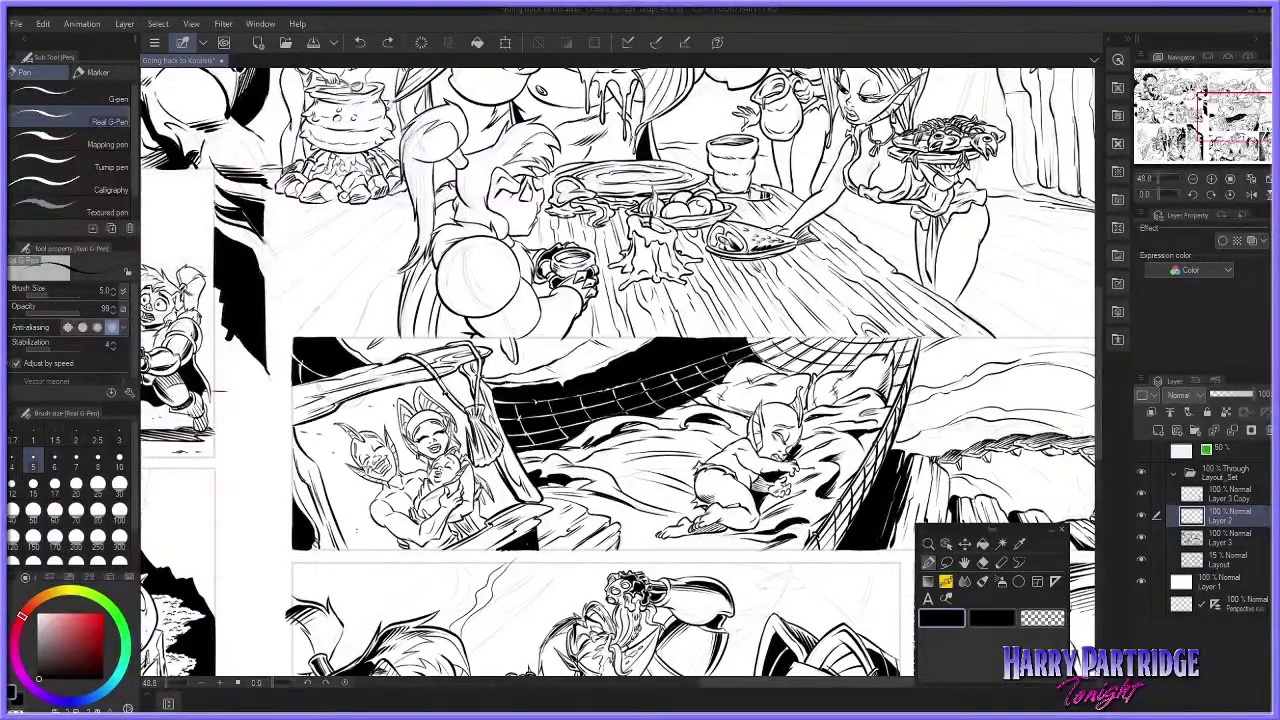
{"action": "scroll", "coordinate": [295, 458], "scroll_direction": "up", "scroll_amount": 3}
{"action": "scroll", "coordinate": [486, 467], "scroll_direction": "down", "scroll_amount": 3}
{"action": "scroll", "coordinate": [760, 465], "scroll_direction": "up", "scroll_amount": 2}
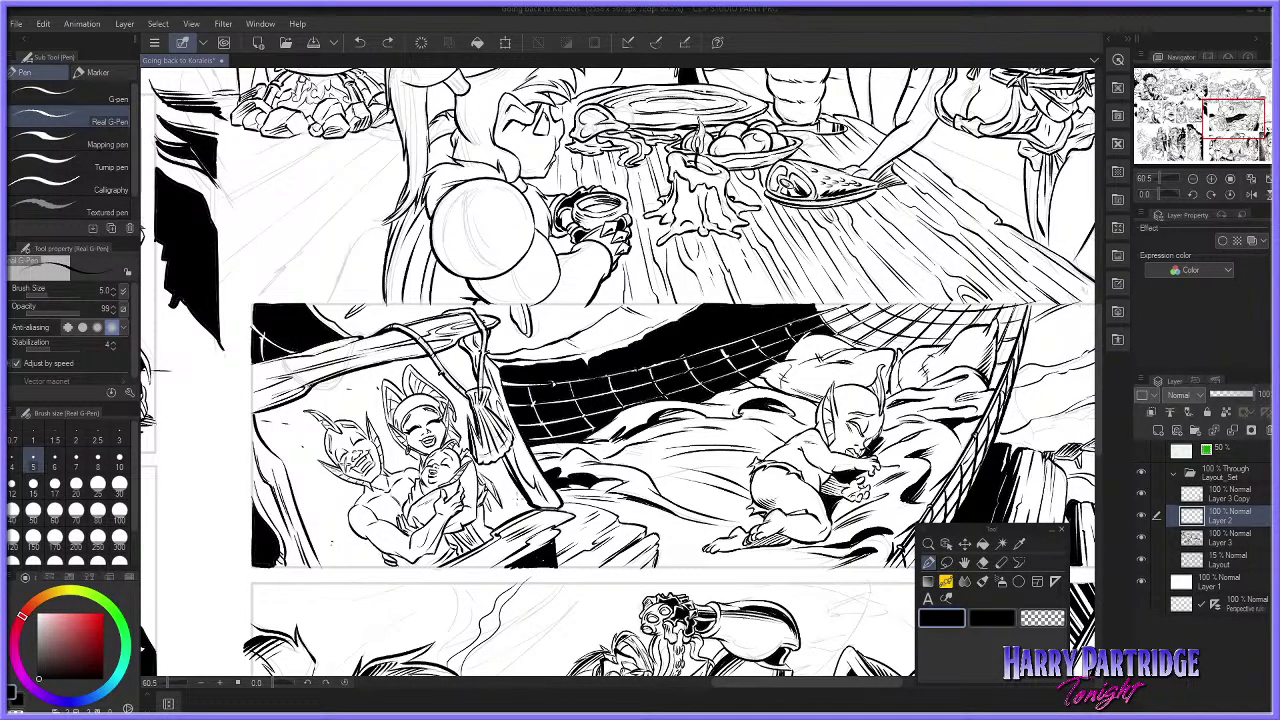
{"action": "scroll", "coordinate": [516, 497], "scroll_direction": "down", "scroll_amount": 1}
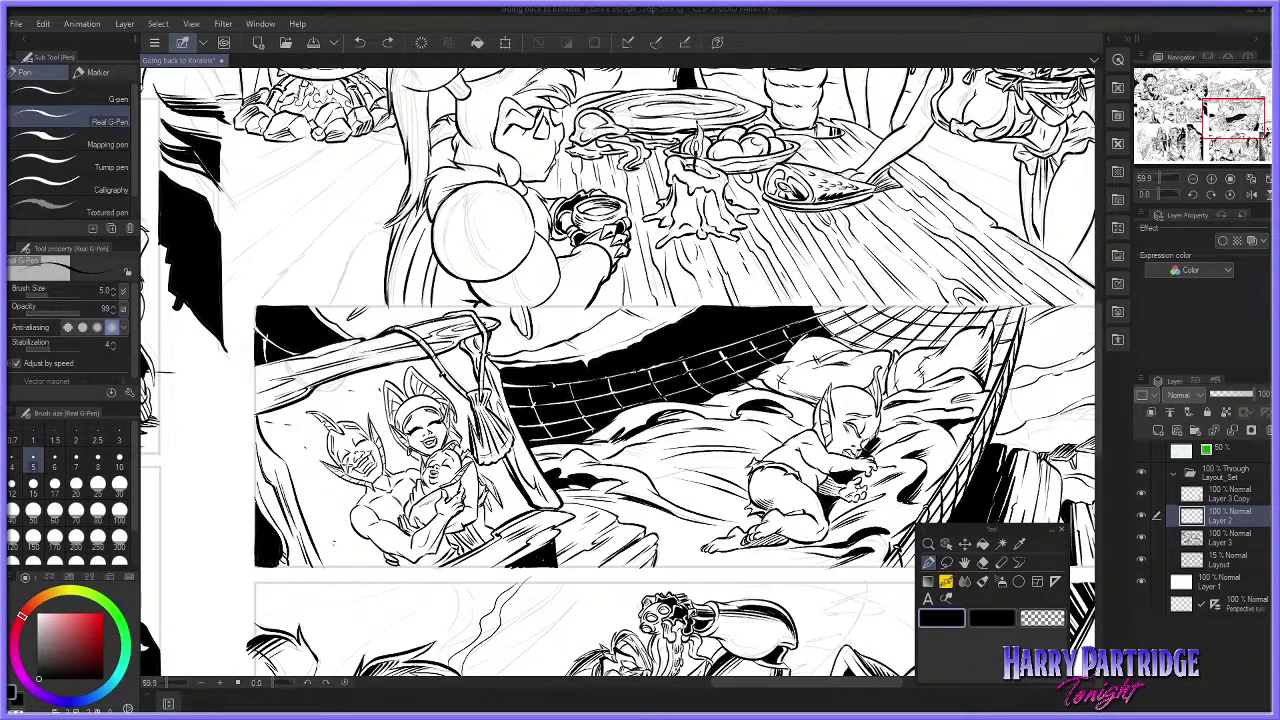
{"action": "scroll", "coordinate": [418, 586], "scroll_direction": "up", "scroll_amount": 1}
{"action": "scroll", "coordinate": [418, 455], "scroll_direction": "up", "scroll_amount": 1}
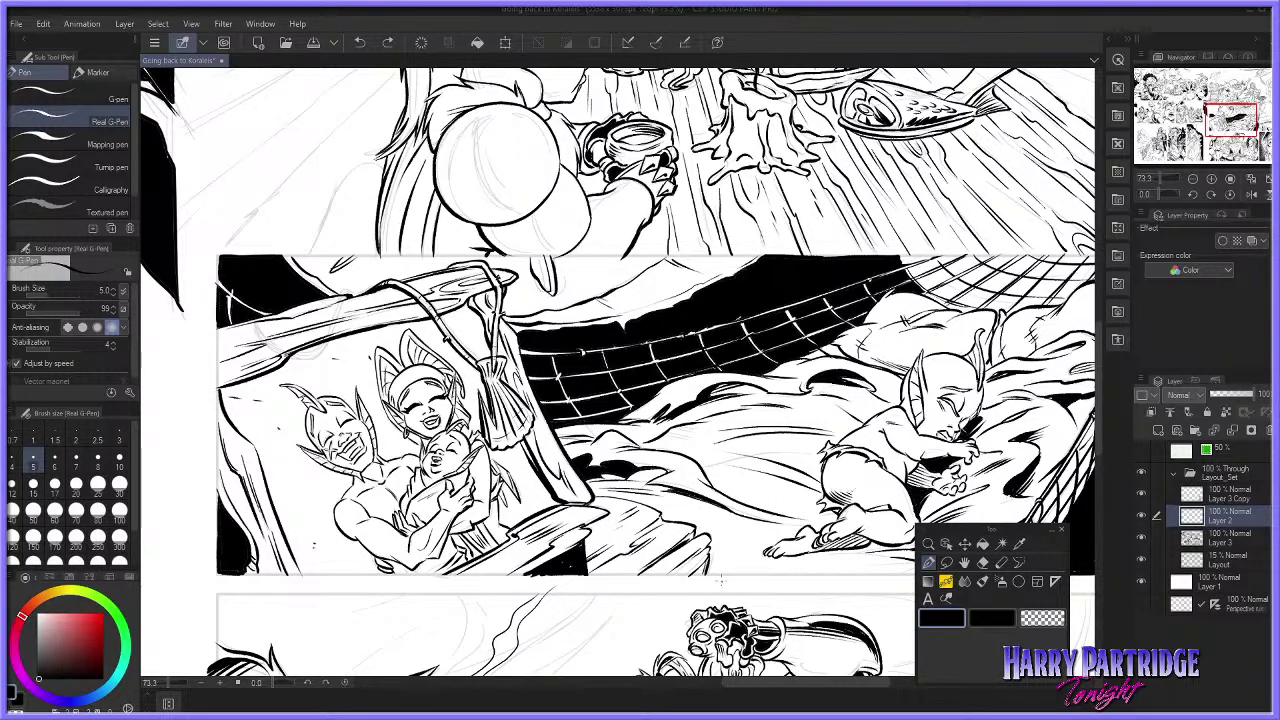
Step: Examine the portrait and hammock panel, the neighbouring battle and close-up panels, and the banquet scene across the page
{"action": "scroll", "coordinate": [640, 460], "scroll_direction": "up", "scroll_amount": 1}
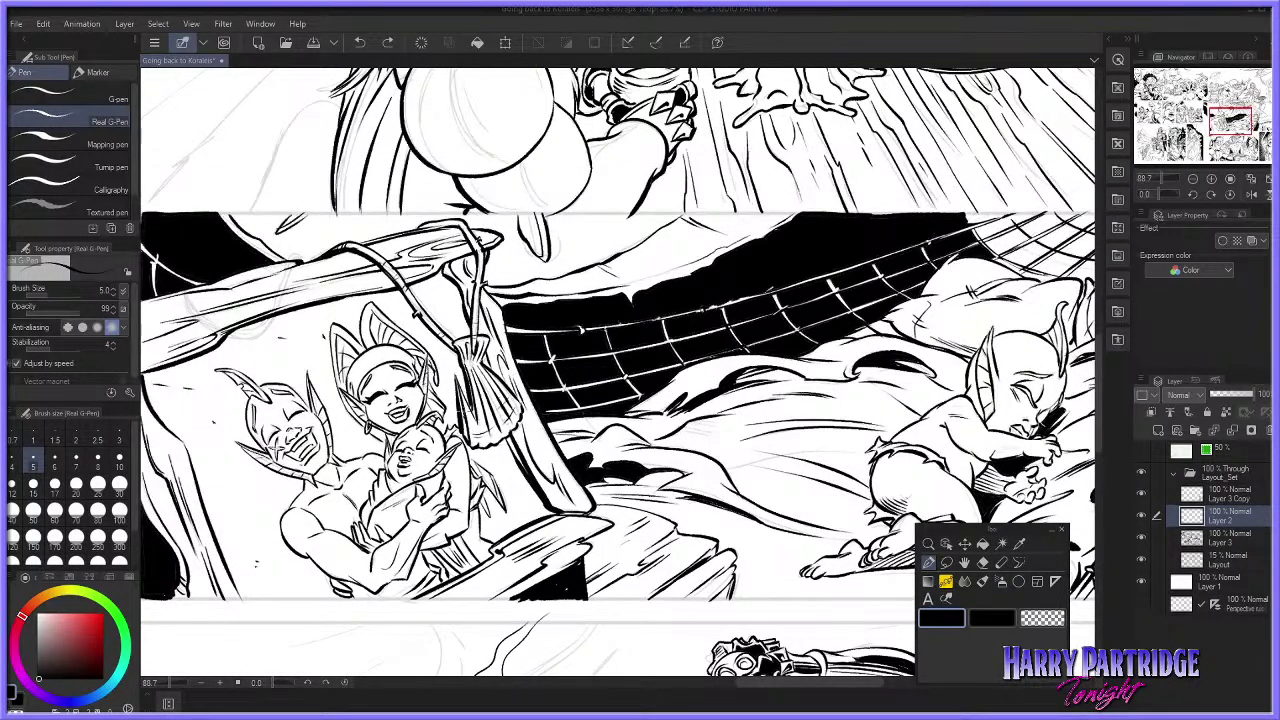
{"action": "scroll", "coordinate": [466, 412], "scroll_direction": "down", "scroll_amount": 2}
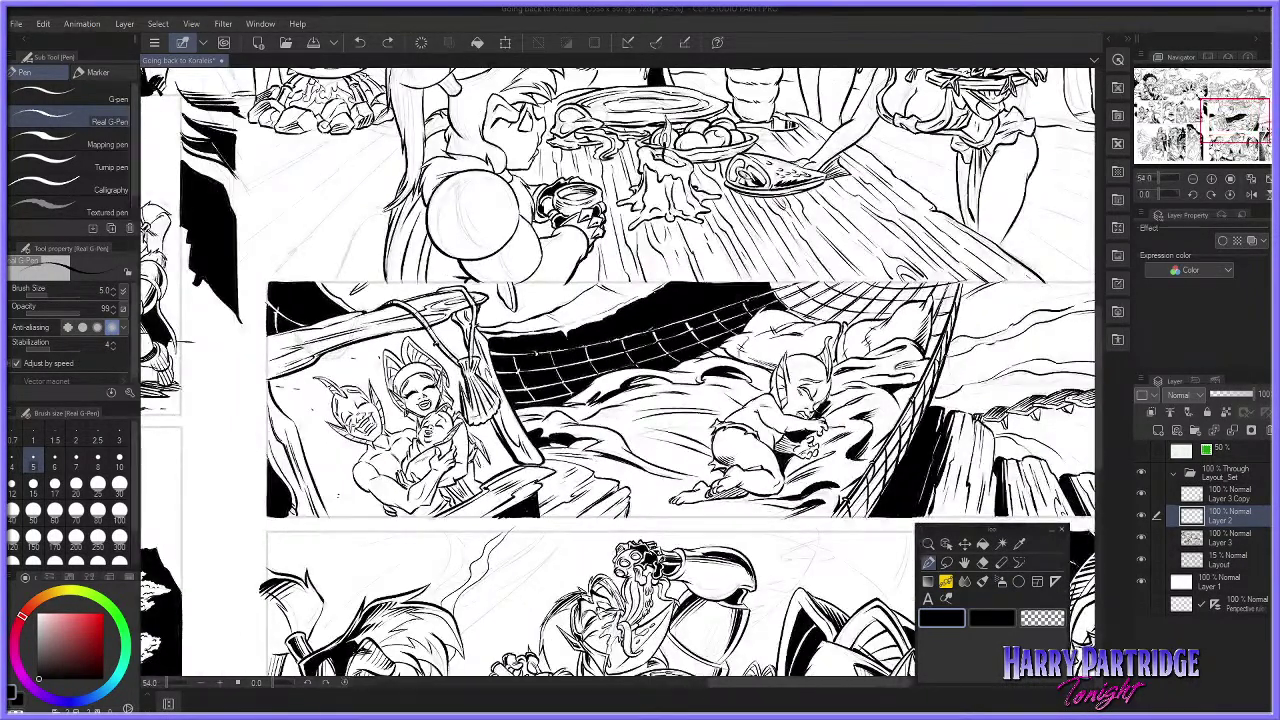
{"action": "left_click_drag", "start_coordinate": [764, 685], "coordinate": [592, 685]}
{"action": "scroll", "coordinate": [507, 413], "scroll_direction": "down", "scroll_amount": 3}
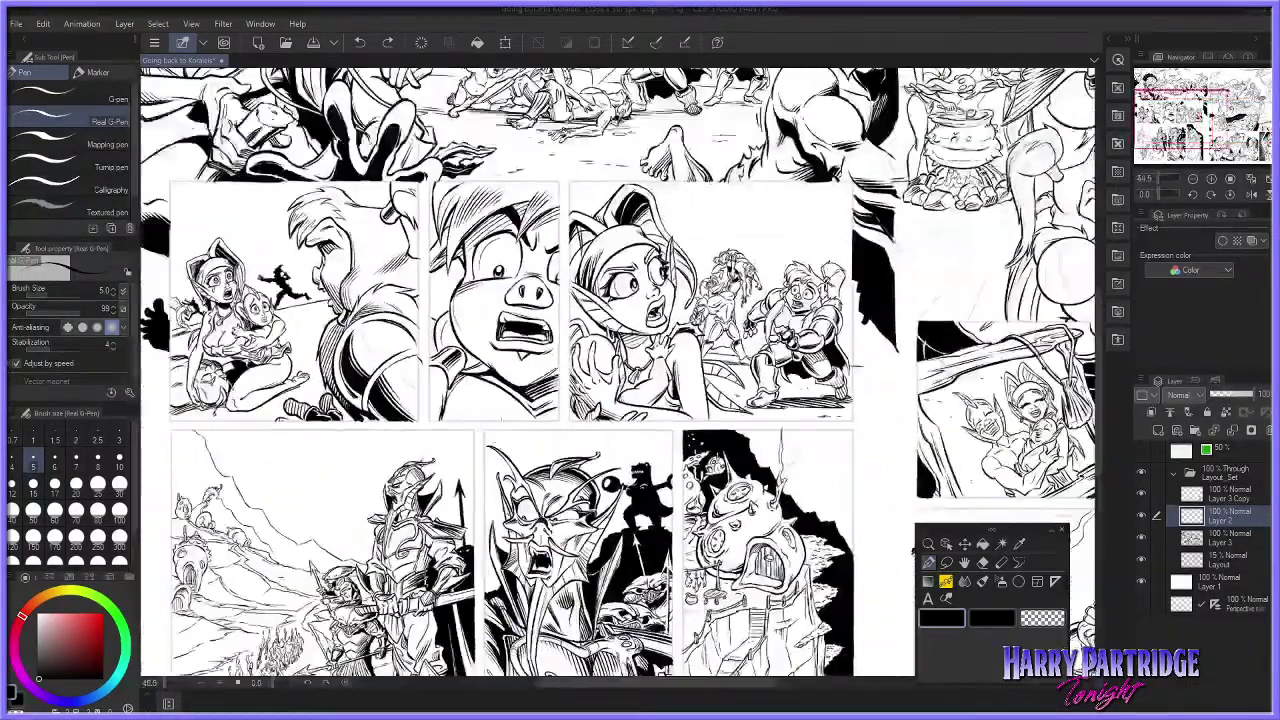
{"action": "scroll", "coordinate": [583, 182], "scroll_direction": "up", "scroll_amount": 6}
{"action": "scroll", "coordinate": [565, 256], "scroll_direction": "up", "scroll_amount": 1}
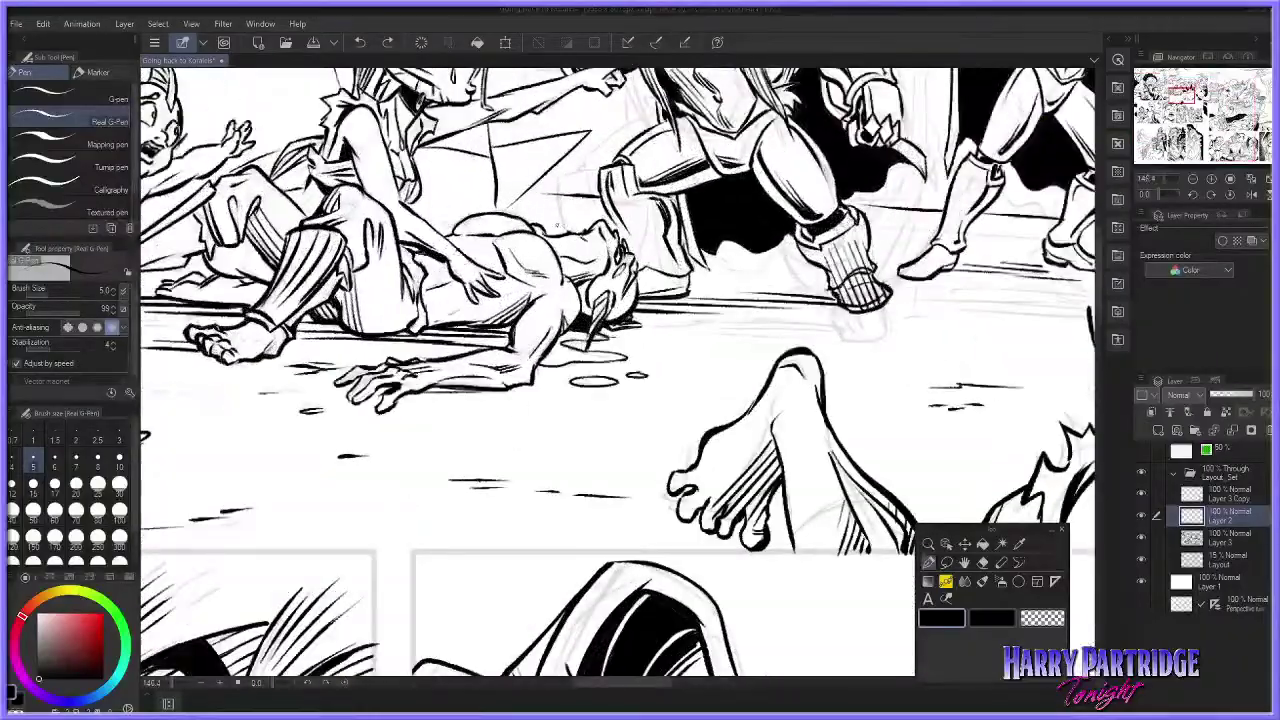
{"action": "scroll", "coordinate": [573, 270], "scroll_direction": "down", "scroll_amount": 3}
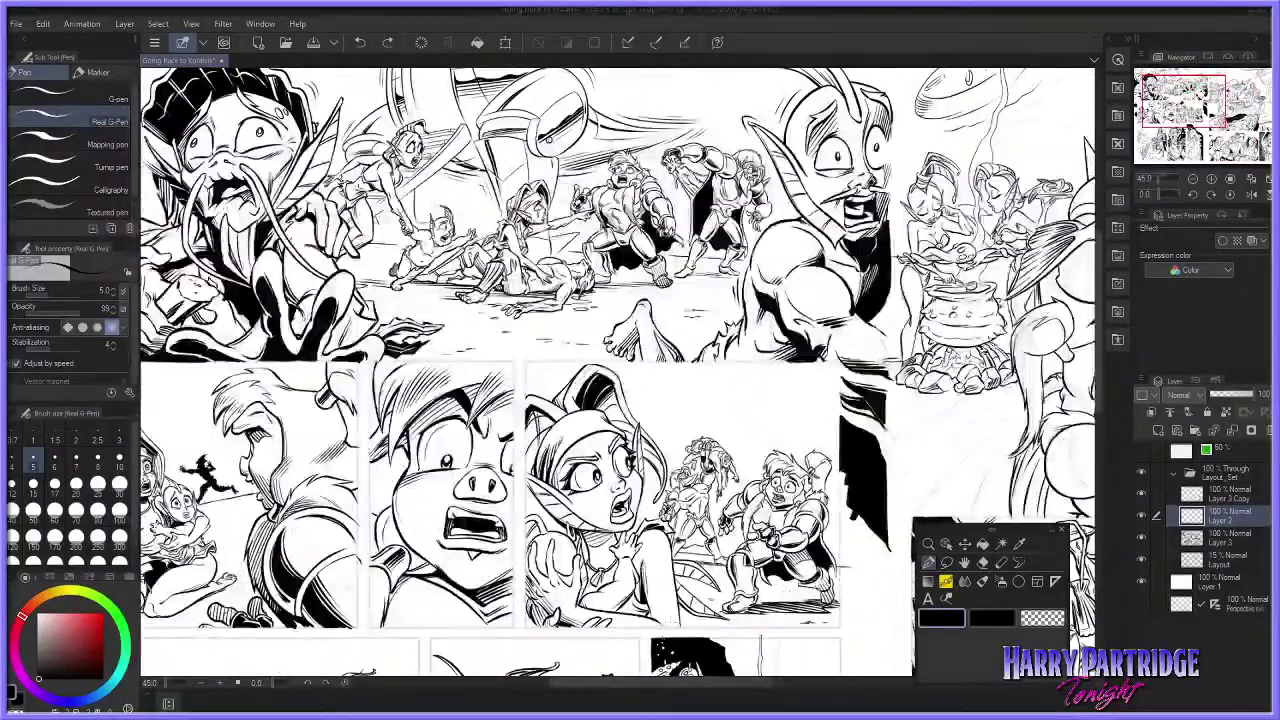
{"action": "left_click_drag", "start_coordinate": [600, 686], "coordinate": [788, 695]}
{"action": "scroll", "coordinate": [645, 590], "scroll_direction": "down", "scroll_amount": 3}
{"action": "scroll", "coordinate": [625, 620], "scroll_direction": "up", "scroll_amount": 4}
{"action": "scroll", "coordinate": [588, 550], "scroll_direction": "down", "scroll_amount": 2}
{"action": "scroll", "coordinate": [595, 570], "scroll_direction": "up", "scroll_amount": 2}
{"action": "scroll", "coordinate": [597, 578], "scroll_direction": "down", "scroll_amount": 2}
{"action": "scroll", "coordinate": [600, 588], "scroll_direction": "up", "scroll_amount": 2}
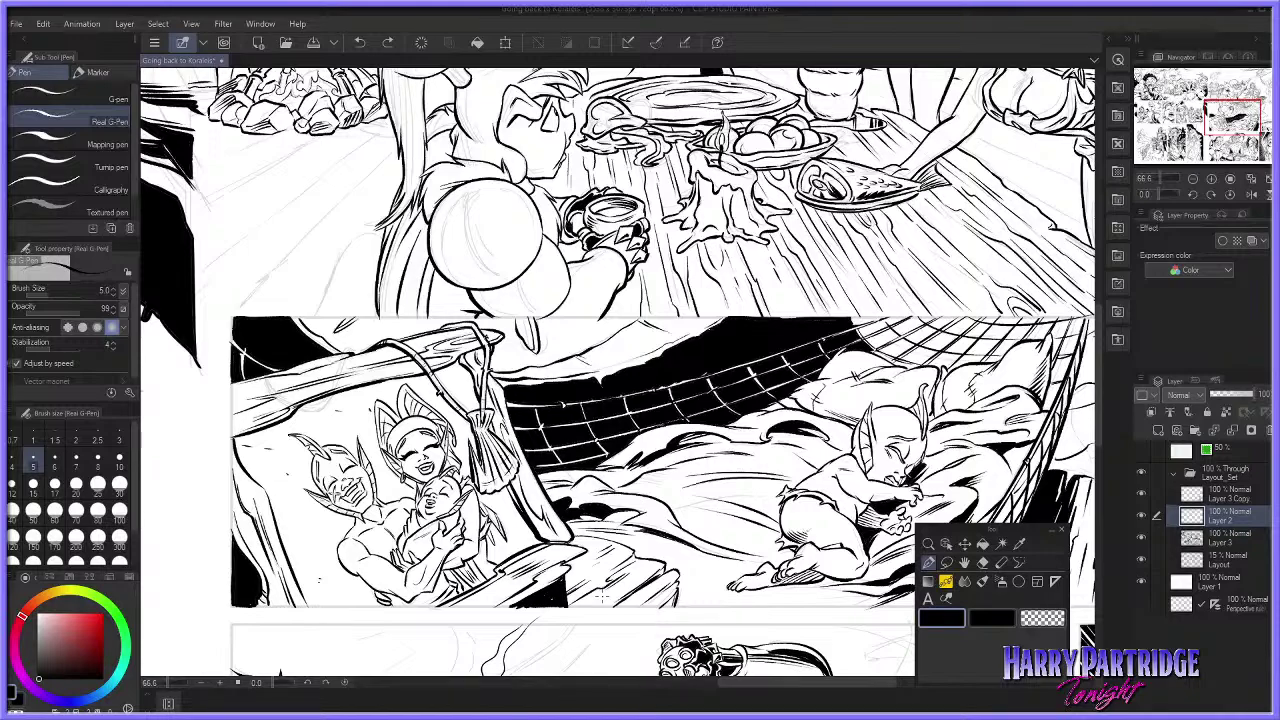
{"action": "left_click_drag", "start_coordinate": [1097, 425], "coordinate": [1097, 341]}
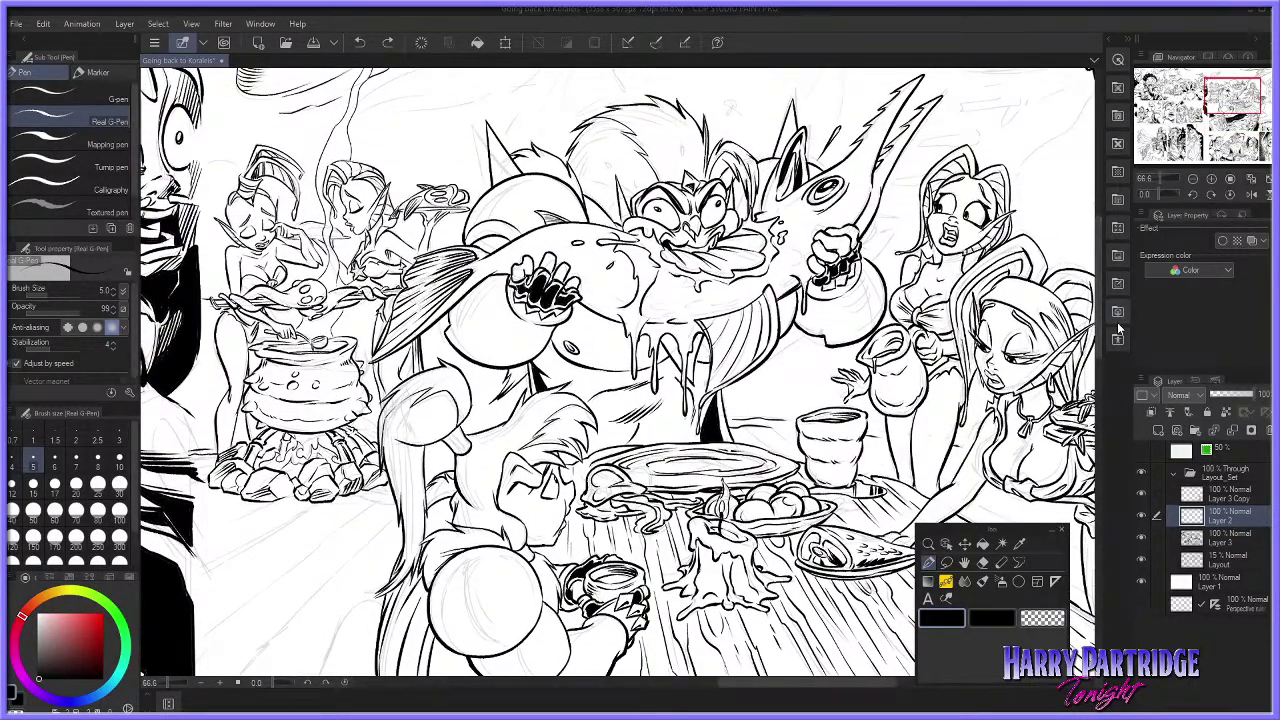
{"action": "scroll", "coordinate": [585, 300], "scroll_direction": "down", "scroll_amount": 3}
{"action": "scroll", "coordinate": [585, 210], "scroll_direction": "up", "scroll_amount": 3}
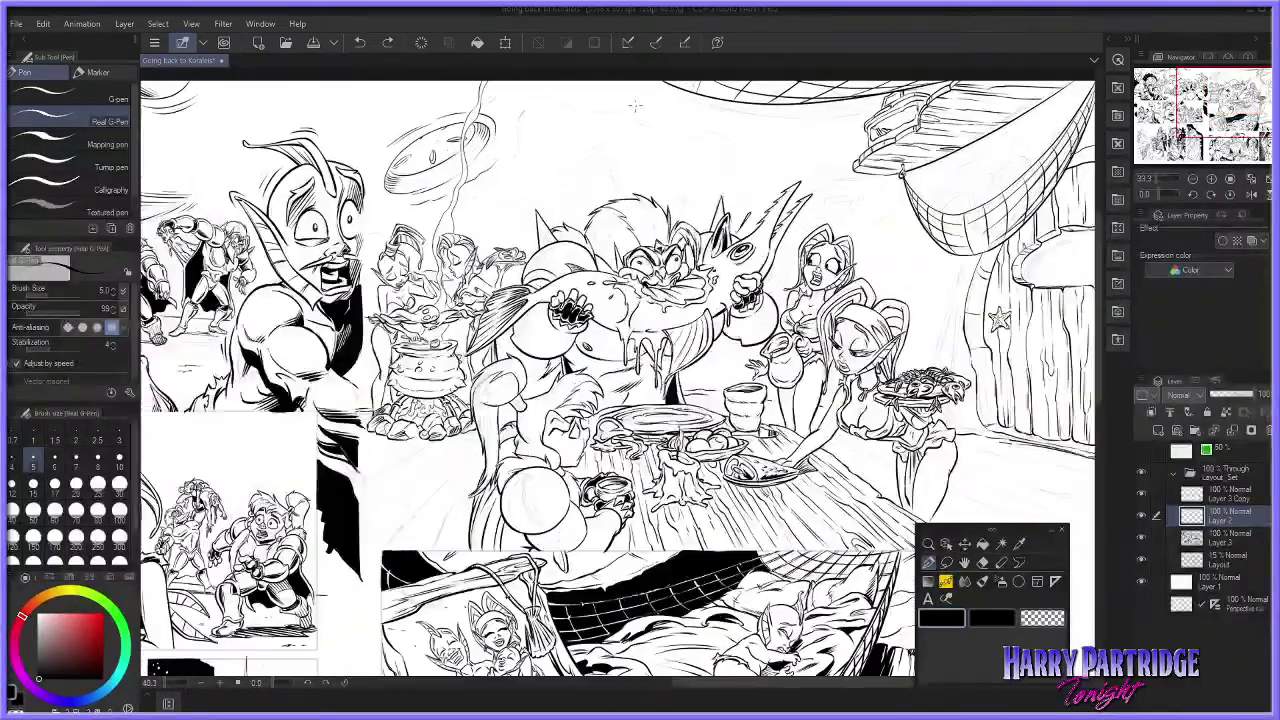
Step: Ink the sketched vertical fold beside the oval window and the smoke, undoing unsatisfactory strokes
{"action": "scroll", "coordinate": [458, 86], "scroll_direction": "up", "scroll_amount": 2}
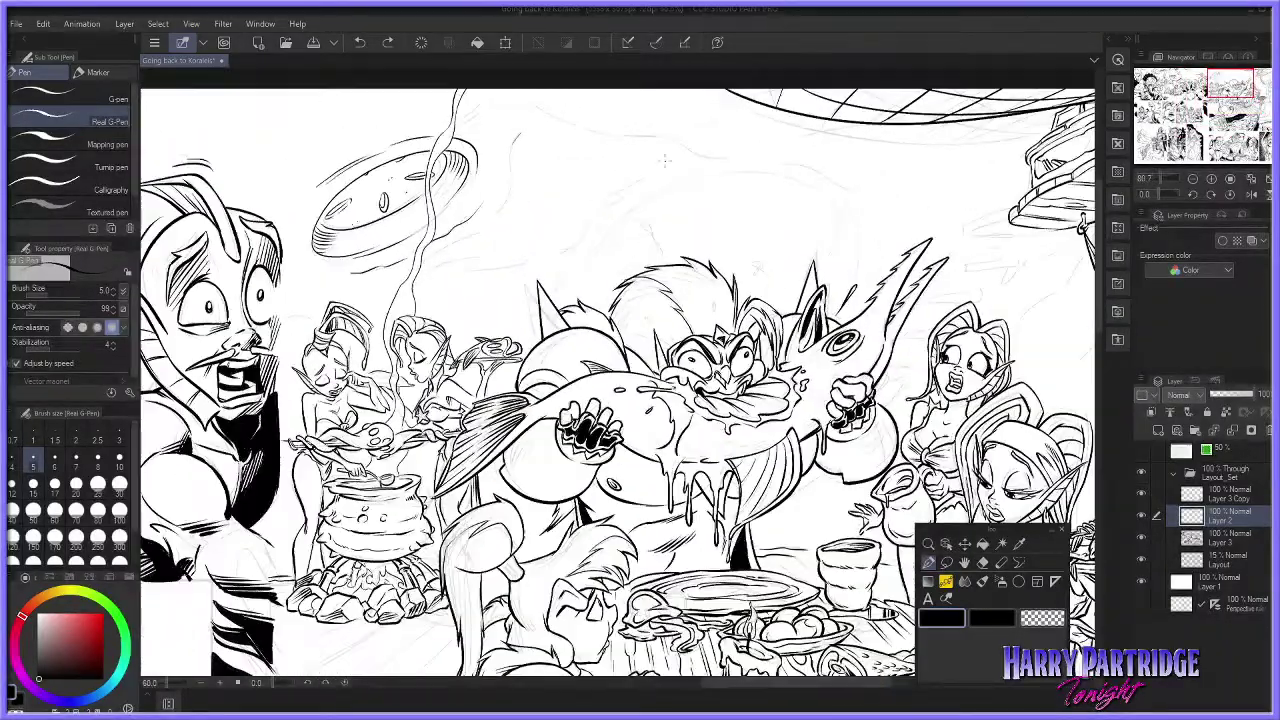
{"action": "scroll", "coordinate": [640, 132], "scroll_direction": "up", "scroll_amount": 2}
{"action": "mouse_move", "coordinate": [493, 133]}
{"action": "left_mouse_down"}
{"action": "mouse_move", "coordinate": [481, 205]}
{"action": "mouse_move", "coordinate": [449, 241]}
{"action": "mouse_move", "coordinate": [484, 162]}
{"action": "mouse_move", "coordinate": [450, 234]}
{"action": "mouse_move", "coordinate": [405, 274]}
{"action": "mouse_move", "coordinate": [322, 313]}
{"action": "mouse_move", "coordinate": [460, 245]}
{"action": "left_mouse_up"}
{"action": "key", "text": "ctrl+z"}
{"action": "key", "text": "ctrl+z"}
{"action": "key", "text": "ctrl+z"}
{"action": "key", "text": "ctrl+z"}
{"action": "key", "text": "ctrl+z"}
{"action": "key", "text": "ctrl+z"}
{"action": "key", "text": "ctrl+z"}
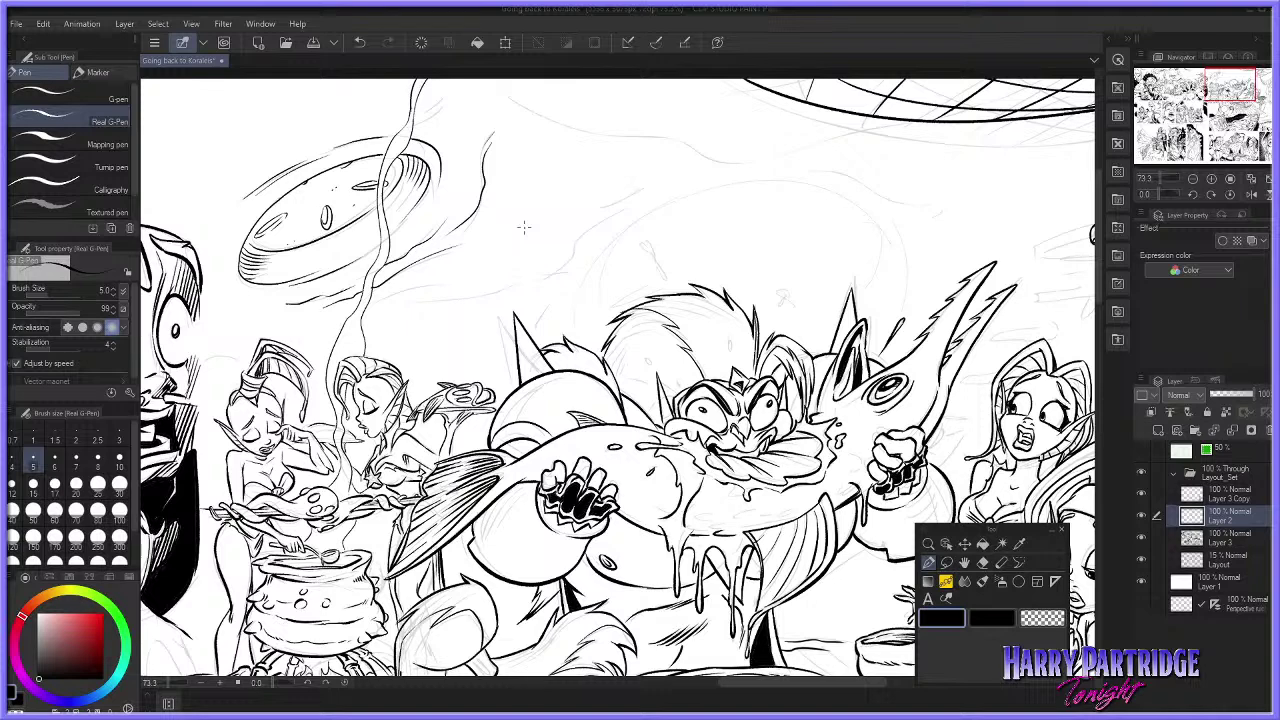
Step: Try broken wavy contour strokes above and beneath the oval window, crossing behind the smoke
{"action": "key", "text": "ctrl+z"}
{"action": "mouse_move", "coordinate": [407, 118]}
{"action": "left_mouse_down"}
{"action": "mouse_move", "coordinate": [351, 125]}
{"action": "mouse_move", "coordinate": [410, 114]}
{"action": "left_mouse_up"}
{"action": "key", "text": "ctrl+z"}
{"action": "key", "text": "ctrl+z"}
{"action": "mouse_move", "coordinate": [316, 130]}
{"action": "left_mouse_down"}
{"action": "mouse_move", "coordinate": [427, 117]}
{"action": "mouse_move", "coordinate": [417, 120]}
{"action": "mouse_move", "coordinate": [469, 95]}
{"action": "left_mouse_up"}
{"action": "left_click_drag", "start_coordinate": [417, 112], "coordinate": [491, 79]}
{"action": "key", "text": "ctrl+z"}
{"action": "scroll", "coordinate": [668, 317], "scroll_direction": "down", "scroll_amount": 8}
{"action": "scroll", "coordinate": [584, 125], "scroll_direction": "up", "scroll_amount": 9}
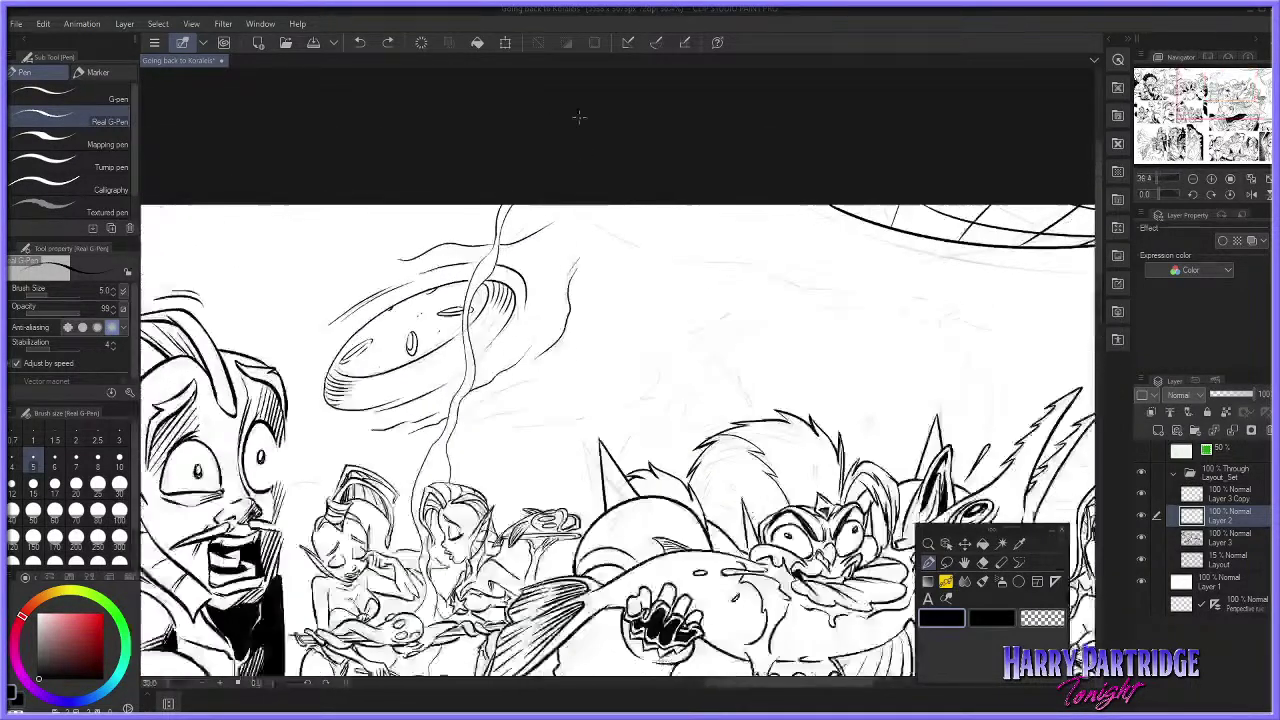
{"action": "key", "text": "ctrl+z"}
{"action": "left_click_drag", "start_coordinate": [495, 248], "coordinate": [554, 221]}
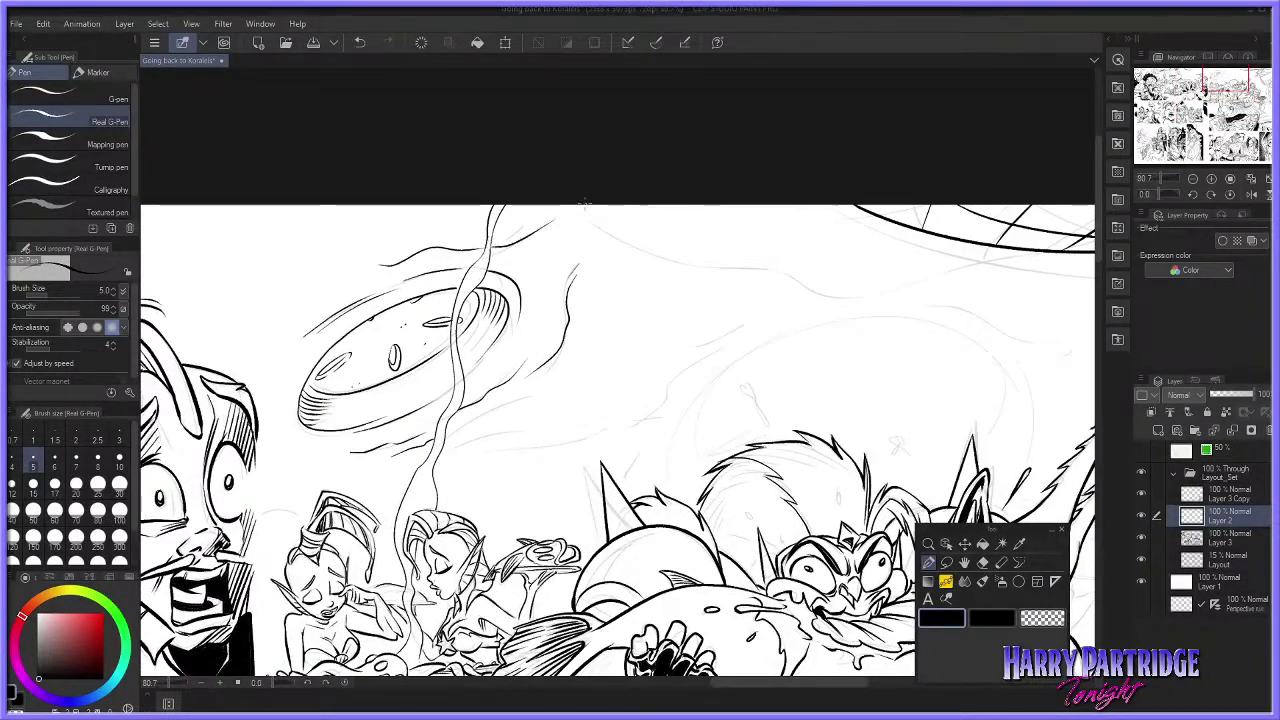
{"action": "left_click_drag", "start_coordinate": [440, 440], "coordinate": [604, 370]}
{"action": "key", "text": "ctrl+z"}
{"action": "key", "text": "ctrl+z"}
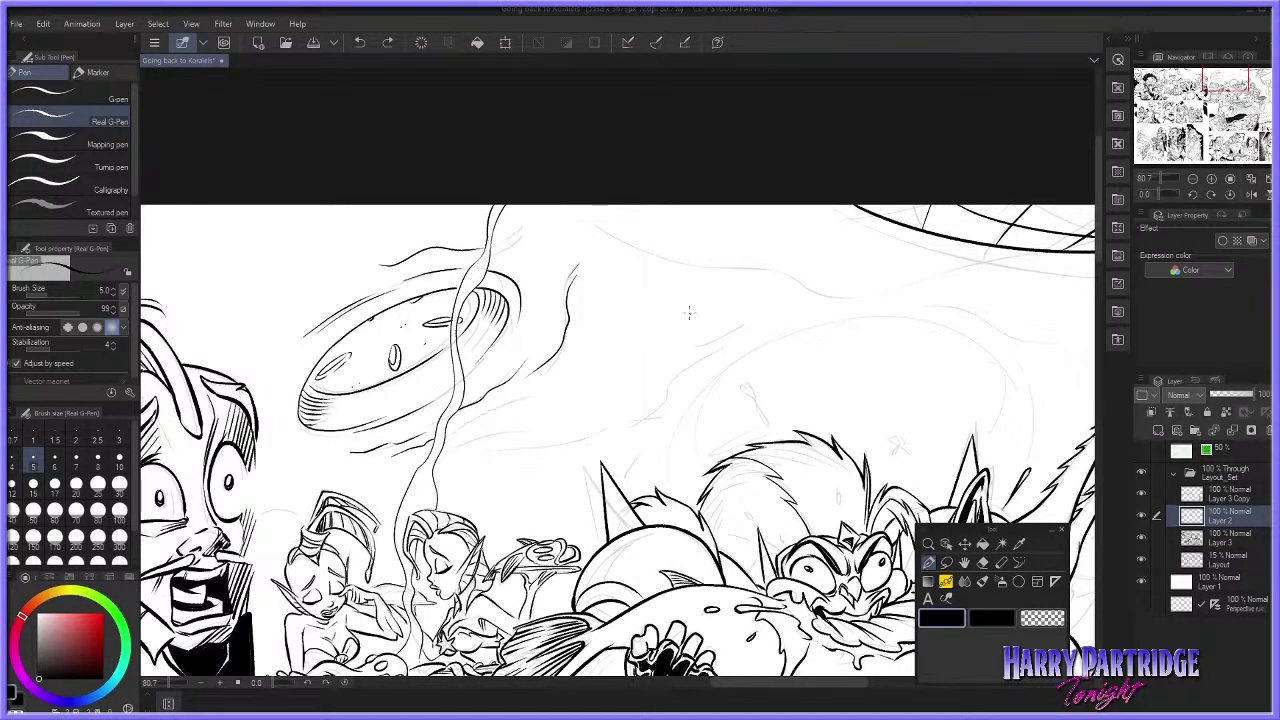
{"action": "key", "text": "ctrl+z"}
Step: Ink a long wavy contour from the smoke above the cooking women towards the feasting creature
{"action": "left_click_drag", "start_coordinate": [437, 456], "coordinate": [594, 408]}
{"action": "key", "text": "ctrl+z"}
{"action": "left_click_drag", "start_coordinate": [436, 462], "coordinate": [668, 399]}
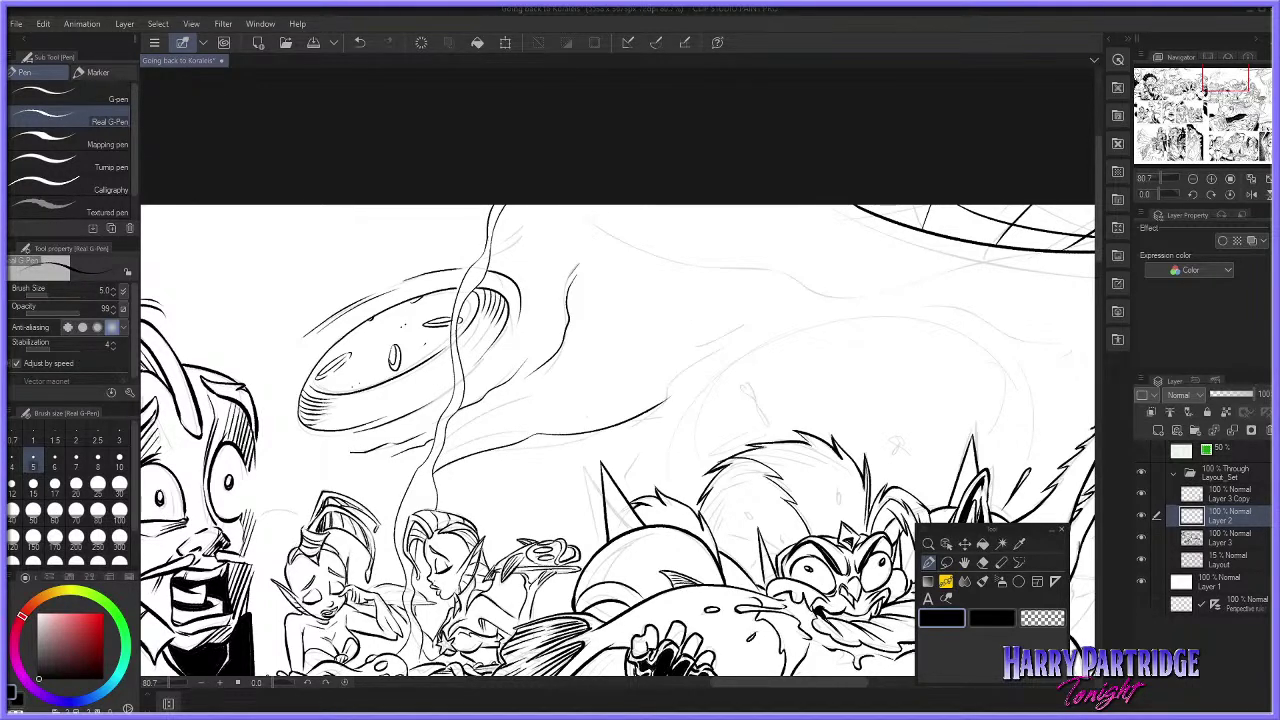
{"action": "left_click_drag", "start_coordinate": [443, 457], "coordinate": [702, 349]}
{"action": "mouse_move", "coordinate": [668, 400]}
{"action": "left_mouse_down"}
{"action": "mouse_move", "coordinate": [707, 362]}
{"action": "mouse_move", "coordinate": [826, 312]}
{"action": "left_mouse_up"}
{"action": "scroll", "coordinate": [606, 316], "scroll_direction": "down", "scroll_amount": 8}
{"action": "scroll", "coordinate": [736, 300], "scroll_direction": "up", "scroll_amount": 5}
{"action": "key", "text": "ctrl+z"}
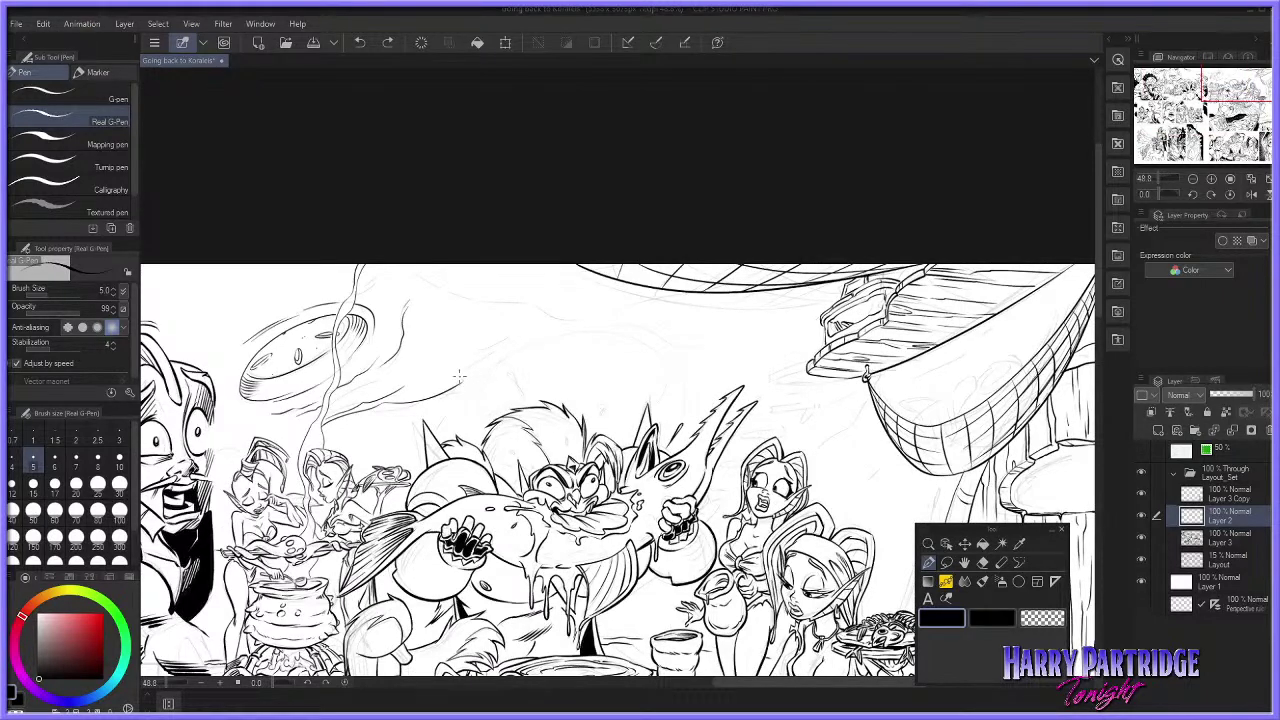
Step: Extend the long contour up to the hanging net and ink short contour ends at the panel's upper border around the oval window
{"action": "left_click_drag", "start_coordinate": [445, 387], "coordinate": [648, 284]}
{"action": "key", "text": "ctrl+z"}
{"action": "mouse_move", "coordinate": [942, 265]}
{"action": "left_mouse_down"}
{"action": "mouse_move", "coordinate": [732, 505]}
{"action": "mouse_move", "coordinate": [460, 606]}
{"action": "left_mouse_up"}
{"action": "key", "text": "ctrl+z"}
{"action": "left_click_drag", "start_coordinate": [411, 293], "coordinate": [463, 265]}
{"action": "left_click_drag", "start_coordinate": [222, 287], "coordinate": [240, 265]}
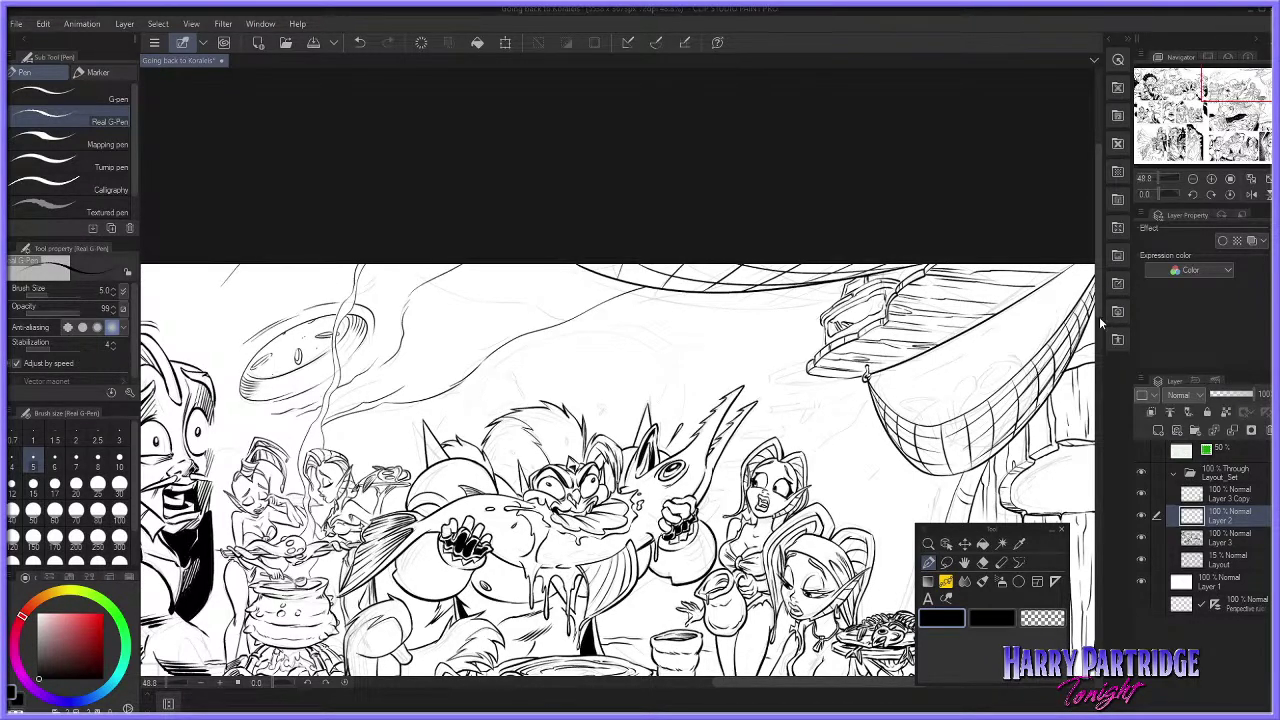
Step: Redo a short contour stroke beneath the oval window, beside the base of the smoke
{"action": "left_click_drag", "start_coordinate": [1098, 298], "coordinate": [1066, 497]}
{"action": "left_click_drag", "start_coordinate": [815, 680], "coordinate": [727, 680]}
{"action": "left_click_drag", "start_coordinate": [1102, 455], "coordinate": [1097, 263]}
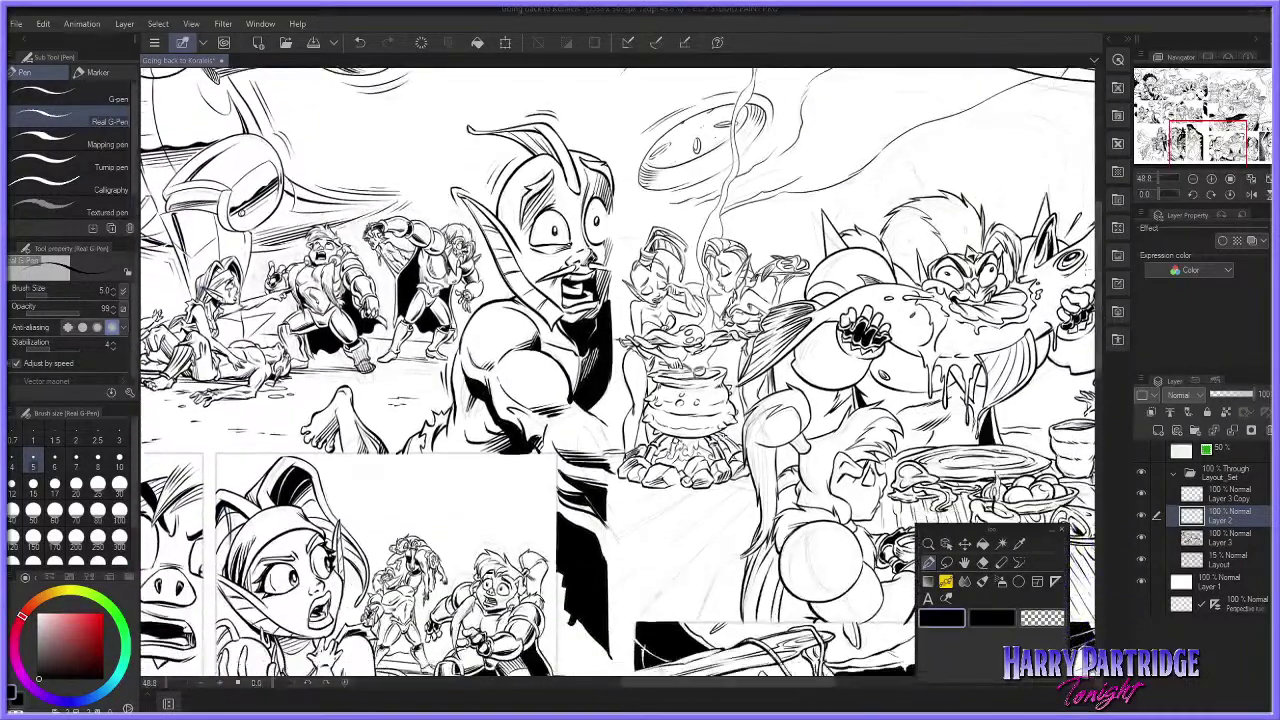
{"action": "left_click_drag", "start_coordinate": [648, 684], "coordinate": [750, 684]}
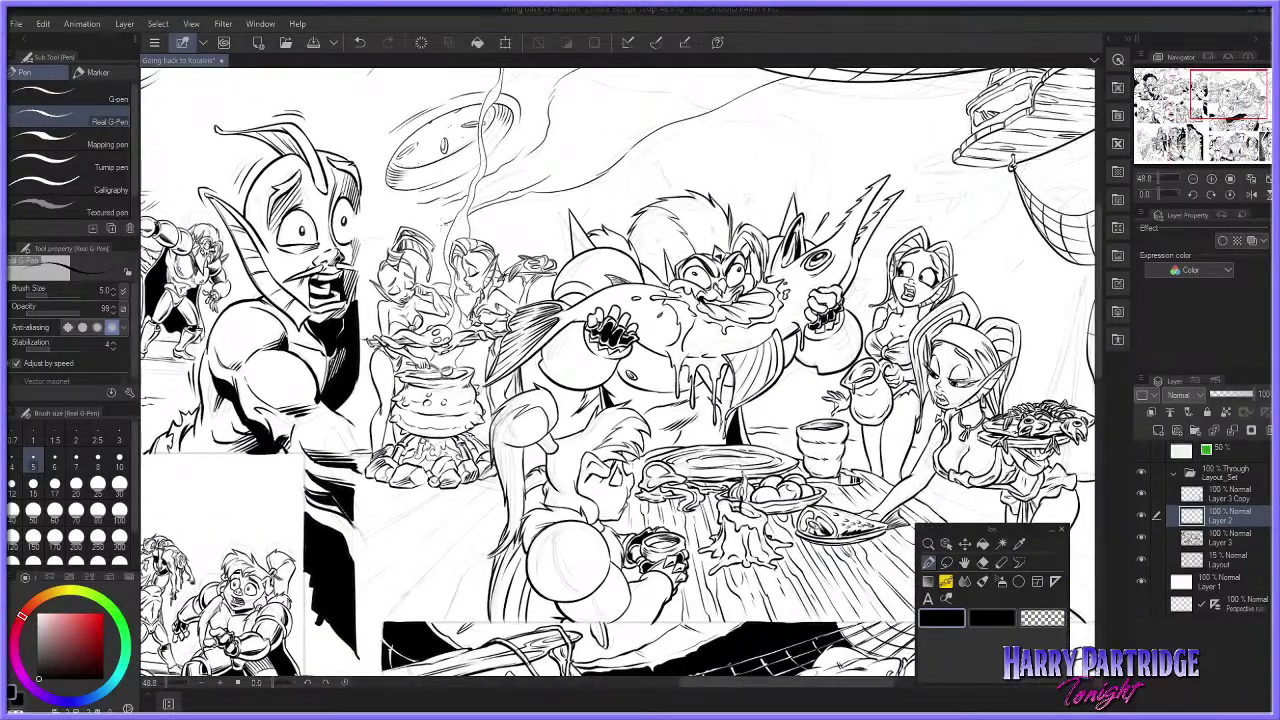
{"action": "key", "text": "ctrl+z"}
{"action": "left_click_drag", "start_coordinate": [462, 214], "coordinate": [424, 232]}
Step: Ink the large domed arc of the round disc behind the feasting creature's head, redoing unsatisfactory strokes
{"action": "left_click_drag", "start_coordinate": [814, 684], "coordinate": [845, 683]}
{"action": "scroll", "coordinate": [1100, 370], "scroll_direction": "up", "scroll_amount": 2}
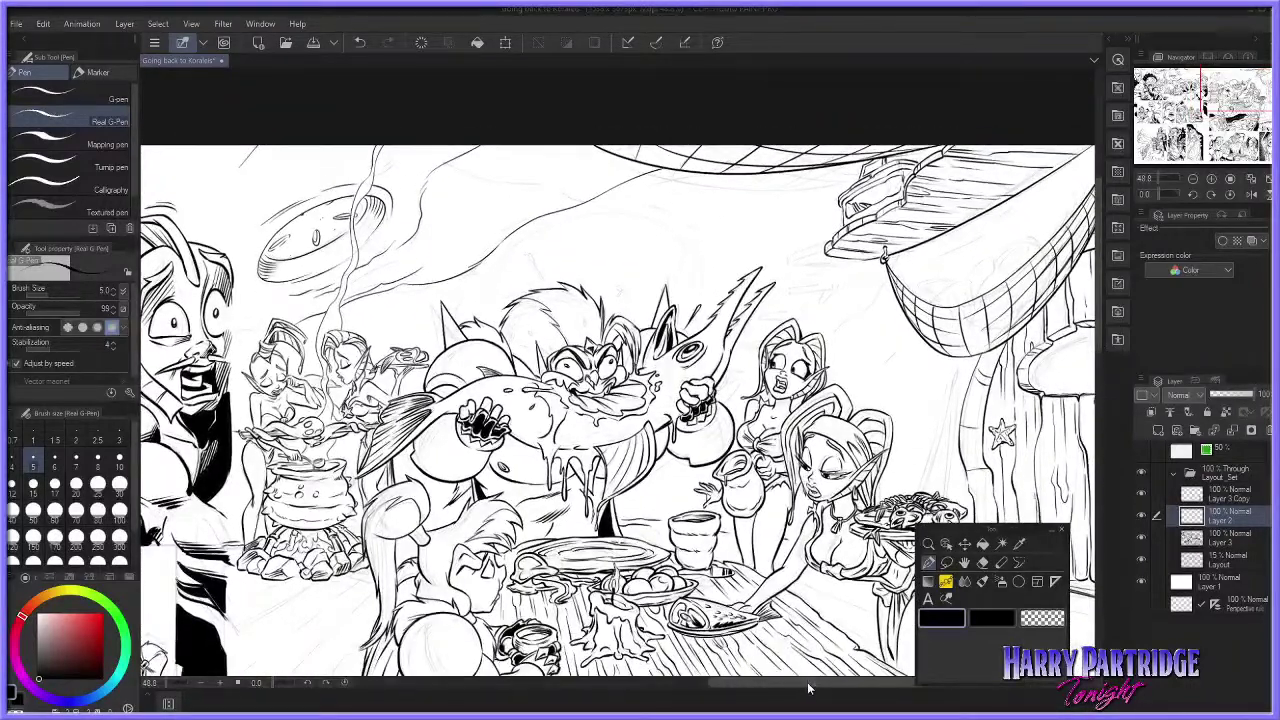
{"action": "scroll", "coordinate": [620, 400], "scroll_direction": "right", "scroll_amount": 5}
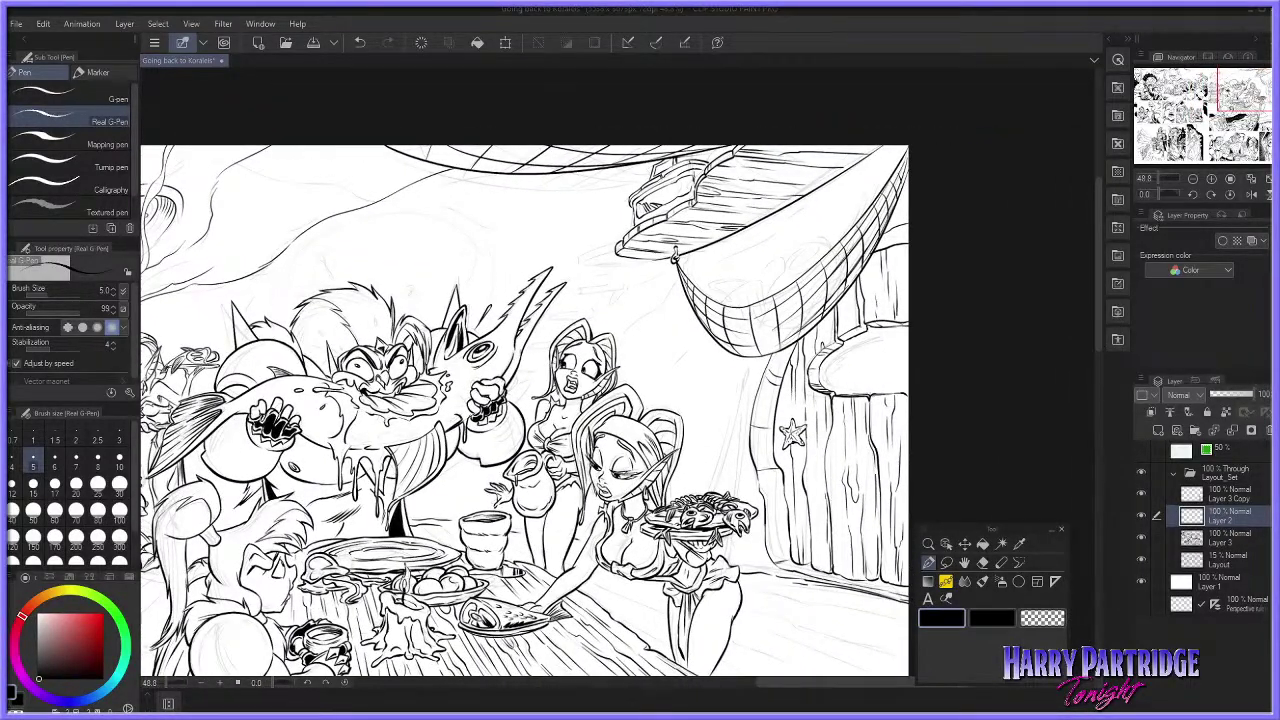
{"action": "scroll", "coordinate": [275, 143], "scroll_direction": "up", "scroll_amount": 2}
{"action": "scroll", "coordinate": [275, 143], "scroll_direction": "left", "scroll_amount": 4}
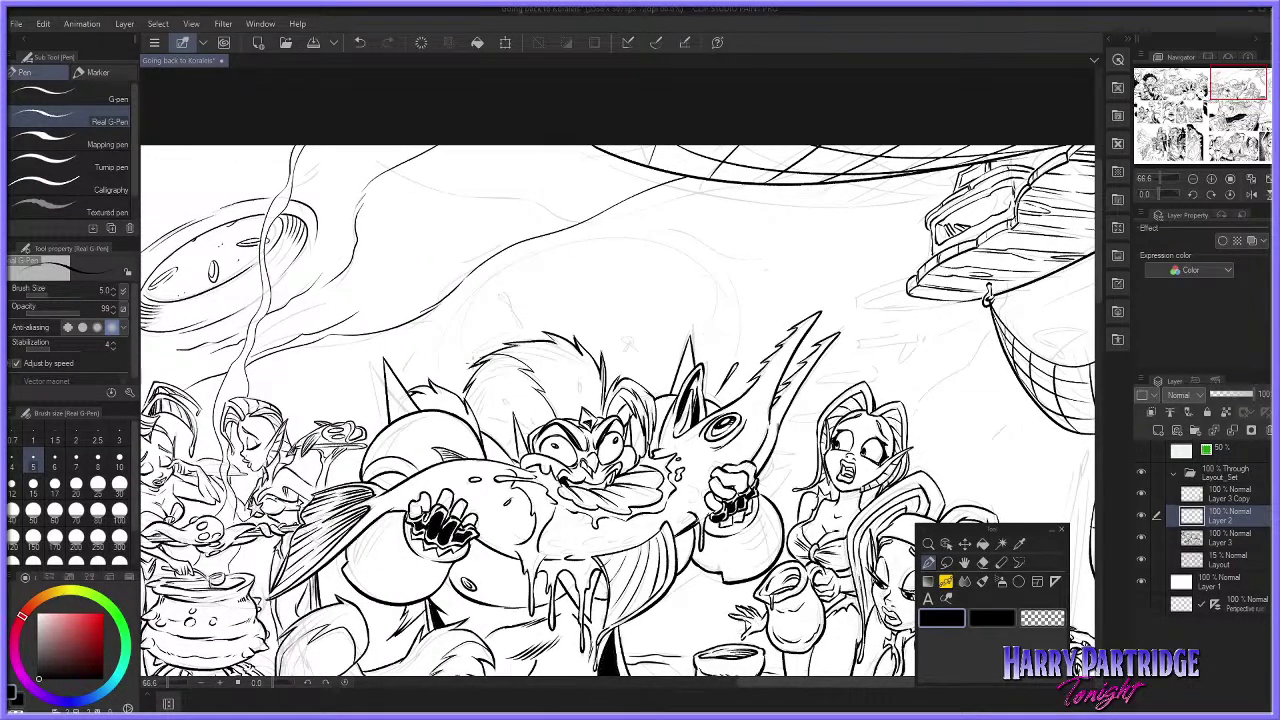
{"action": "left_click_drag", "start_coordinate": [473, 371], "coordinate": [487, 281]}
{"action": "key", "text": "ctrl+z"}
{"action": "mouse_move", "coordinate": [445, 386]}
{"action": "left_mouse_down"}
{"action": "mouse_move", "coordinate": [462, 305]}
{"action": "mouse_move", "coordinate": [496, 273]}
{"action": "mouse_move", "coordinate": [578, 241]}
{"action": "mouse_move", "coordinate": [697, 258]}
{"action": "mouse_move", "coordinate": [731, 291]}
{"action": "mouse_move", "coordinate": [738, 336]}
{"action": "left_mouse_up"}
{"action": "key", "text": "ctrl+z"}
{"action": "left_click_drag", "start_coordinate": [452, 318], "coordinate": [445, 375]}
{"action": "key", "text": "ctrl+z"}
{"action": "left_click_drag", "start_coordinate": [452, 318], "coordinate": [443, 386]}
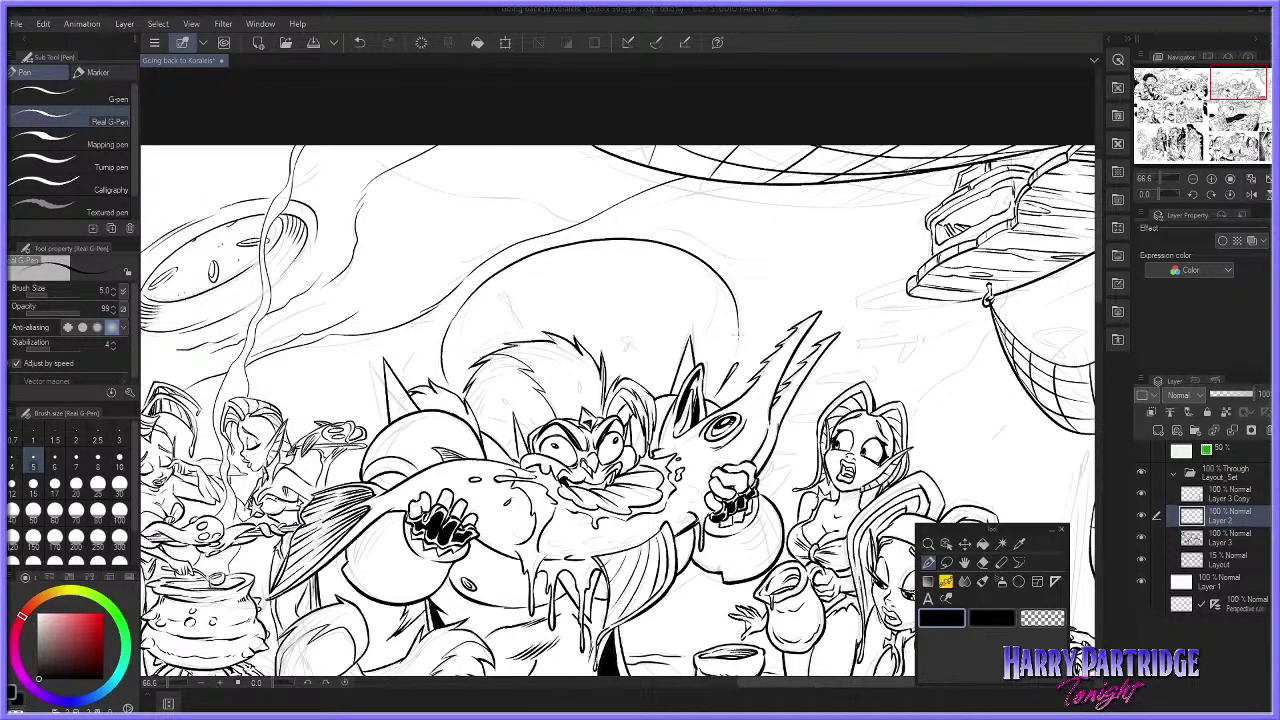
Step: Clean up the arc's end above the fish's jaws and ink curved rim lines along both sides of the disc
{"action": "left_click", "coordinate": [982, 562]}
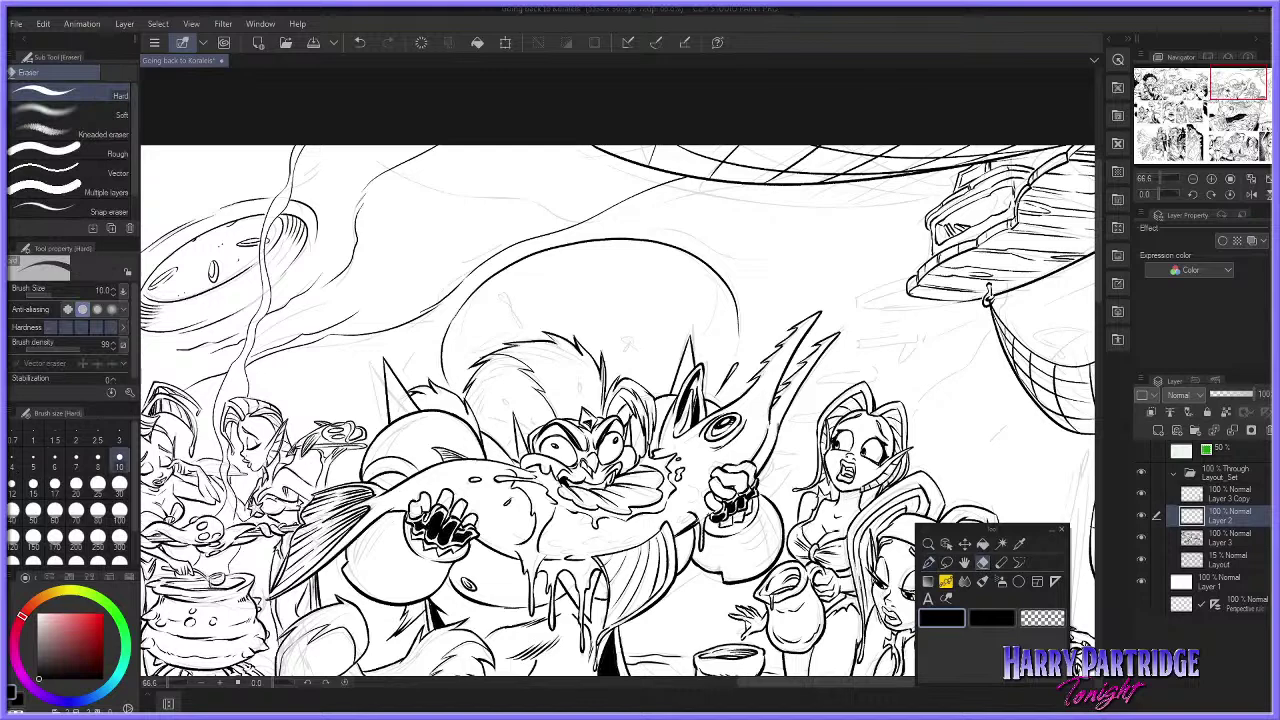
{"action": "mouse_move", "coordinate": [738, 330]}
{"action": "left_mouse_down"}
{"action": "mouse_move", "coordinate": [737, 306]}
{"action": "mouse_move", "coordinate": [736, 356]}
{"action": "left_mouse_up"}
{"action": "left_click", "coordinate": [928, 562]}
{"action": "key", "text": "ctrl+z"}
{"action": "left_click_drag", "start_coordinate": [736, 304], "coordinate": [724, 370]}
{"action": "key", "text": "ctrl+z"}
{"action": "left_click_drag", "start_coordinate": [736, 304], "coordinate": [725, 366]}
{"action": "left_click_drag", "start_coordinate": [476, 291], "coordinate": [454, 369]}
{"action": "left_click_drag", "start_coordinate": [714, 267], "coordinate": [708, 346]}
{"action": "key", "text": "ctrl+z"}
{"action": "mouse_move", "coordinate": [714, 266]}
{"action": "left_mouse_down"}
{"action": "mouse_move", "coordinate": [702, 352]}
{"action": "mouse_move", "coordinate": [657, 391]}
{"action": "left_mouse_up"}
{"action": "key", "text": "ctrl+z"}
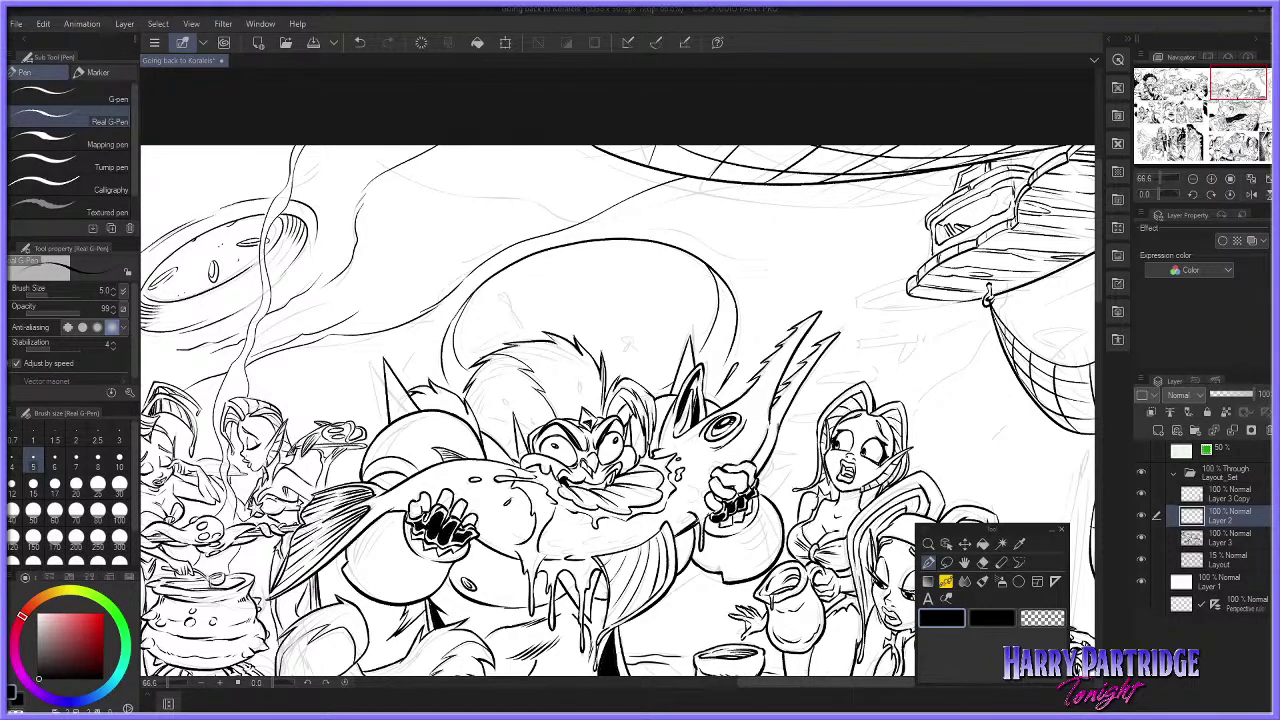
Step: Try loose contour strokes around the outside of the large disc
{"action": "left_click_drag", "start_coordinate": [637, 226], "coordinate": [790, 267]}
{"action": "mouse_move", "coordinate": [446, 314]}
{"action": "left_mouse_down"}
{"action": "mouse_move", "coordinate": [416, 370]}
{"action": "mouse_move", "coordinate": [446, 314]}
{"action": "left_mouse_up"}
{"action": "key", "text": "ctrl+z"}
{"action": "key", "text": "ctrl+z"}
{"action": "left_click_drag", "start_coordinate": [410, 372], "coordinate": [446, 316]}
{"action": "scroll", "coordinate": [534, 215], "scroll_direction": "down", "scroll_amount": 5}
{"action": "scroll", "coordinate": [532, 116], "scroll_direction": "up", "scroll_amount": 2}
{"action": "key", "text": "ctrl+z"}
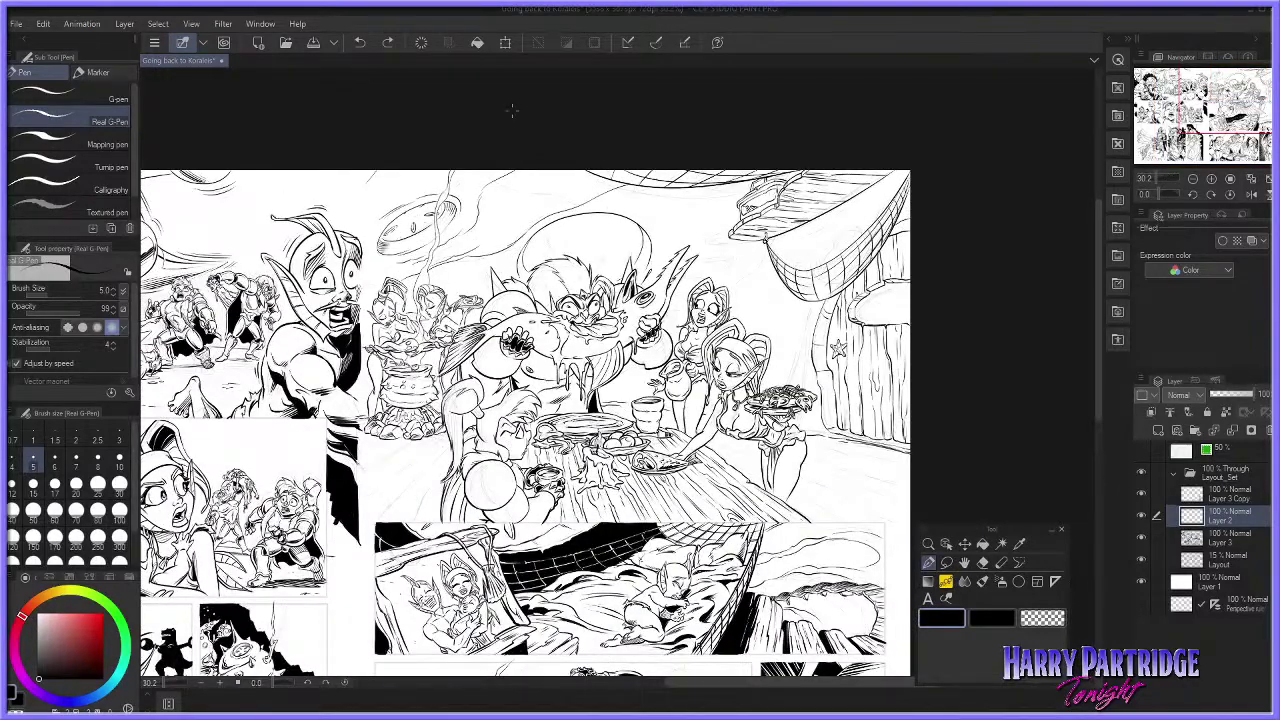
{"action": "scroll", "coordinate": [512, 110], "scroll_direction": "up", "scroll_amount": 3}
{"action": "scroll", "coordinate": [508, 112], "scroll_direction": "down", "scroll_amount": 5}
{"action": "scroll", "coordinate": [519, 137], "scroll_direction": "up", "scroll_amount": 3}
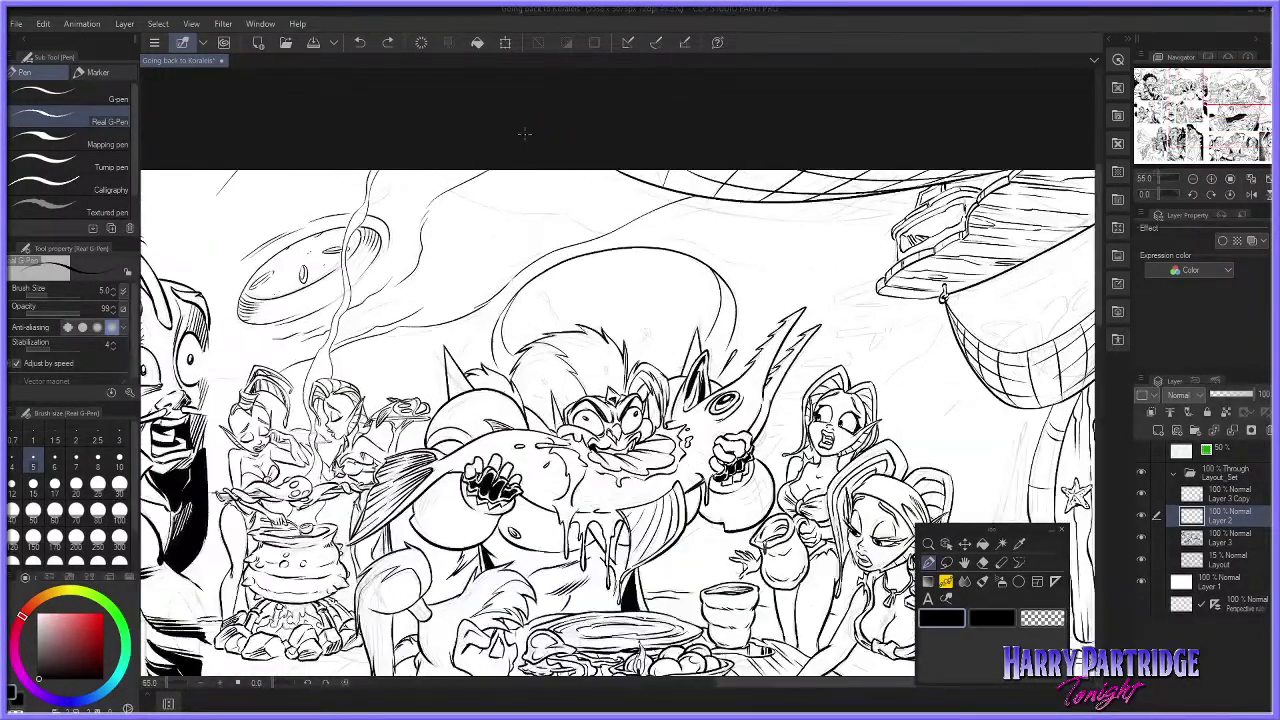
Step: Ink a small oval slot just inside the upper edge of the large disc
{"action": "key", "text": "e"}
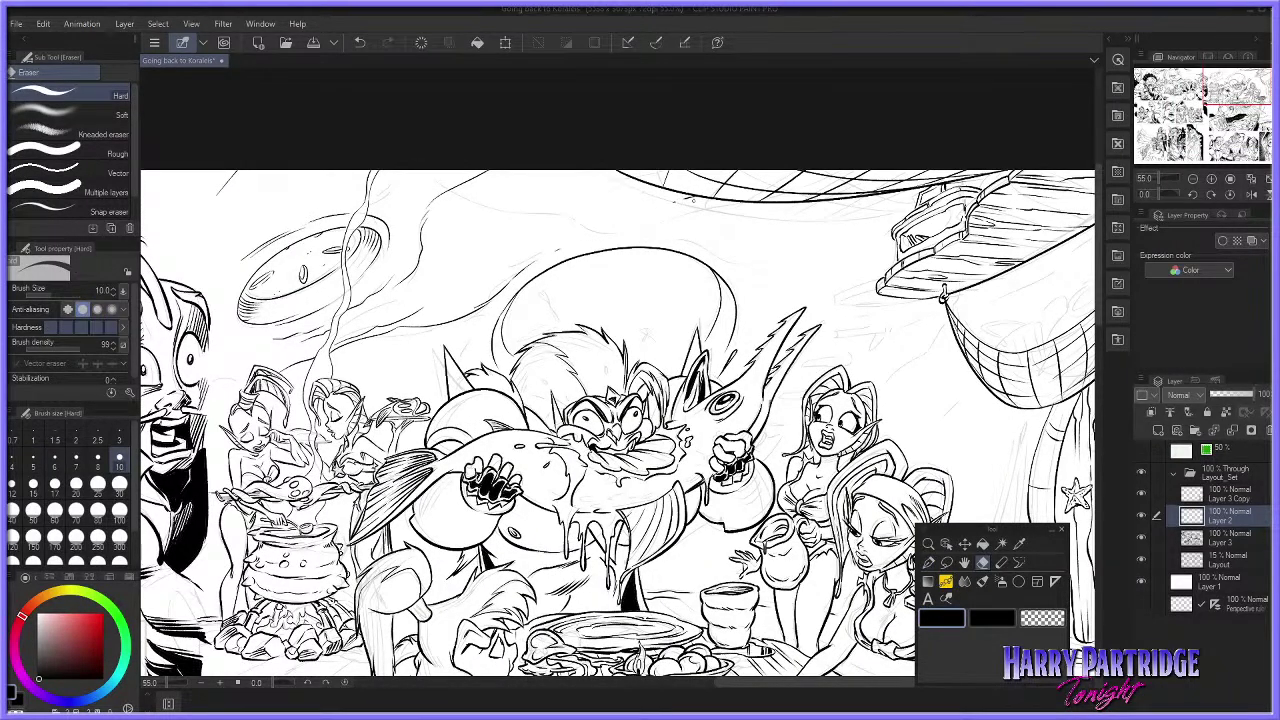
{"action": "scroll", "coordinate": [607, 218], "scroll_direction": "down", "scroll_amount": 3}
{"action": "scroll", "coordinate": [607, 218], "scroll_direction": "up", "scroll_amount": 5}
{"action": "scroll", "coordinate": [607, 218], "scroll_direction": "down", "scroll_amount": 2}
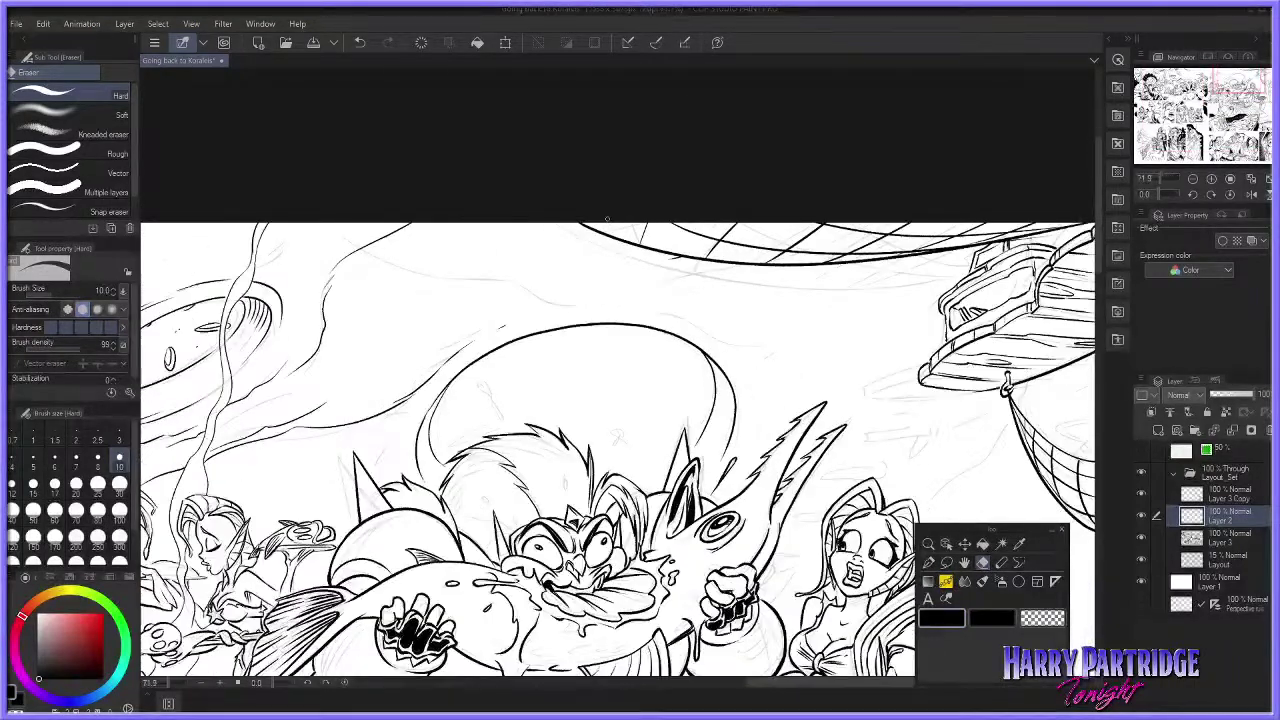
{"action": "mouse_move", "coordinate": [459, 373]}
{"action": "left_mouse_down"}
{"action": "mouse_move", "coordinate": [508, 342]}
{"action": "mouse_move", "coordinate": [610, 320]}
{"action": "left_mouse_up"}
{"action": "key", "text": "ctrl+z"}
{"action": "key", "text": "ctrl+z"}
{"action": "key", "text": "ctrl+z"}
{"action": "left_click_drag", "start_coordinate": [505, 343], "coordinate": [577, 337]}
{"action": "left_click", "coordinate": [929, 563]}
{"action": "key", "text": "ctrl+z"}
Step: Try an elongated slot on the large disc's face above the feasting creature's ear
{"action": "left_click_drag", "start_coordinate": [676, 350], "coordinate": [643, 374]}
{"action": "mouse_move", "coordinate": [643, 375]}
{"action": "left_mouse_down"}
{"action": "mouse_move", "coordinate": [682, 355]}
{"action": "mouse_move", "coordinate": [643, 374]}
{"action": "left_mouse_up"}
{"action": "key", "text": "ctrl+z"}
{"action": "key", "text": "ctrl+z"}
{"action": "left_click_drag", "start_coordinate": [643, 375], "coordinate": [679, 353]}
{"action": "key", "text": "ctrl+z"}
{"action": "key", "text": "ctrl+z"}
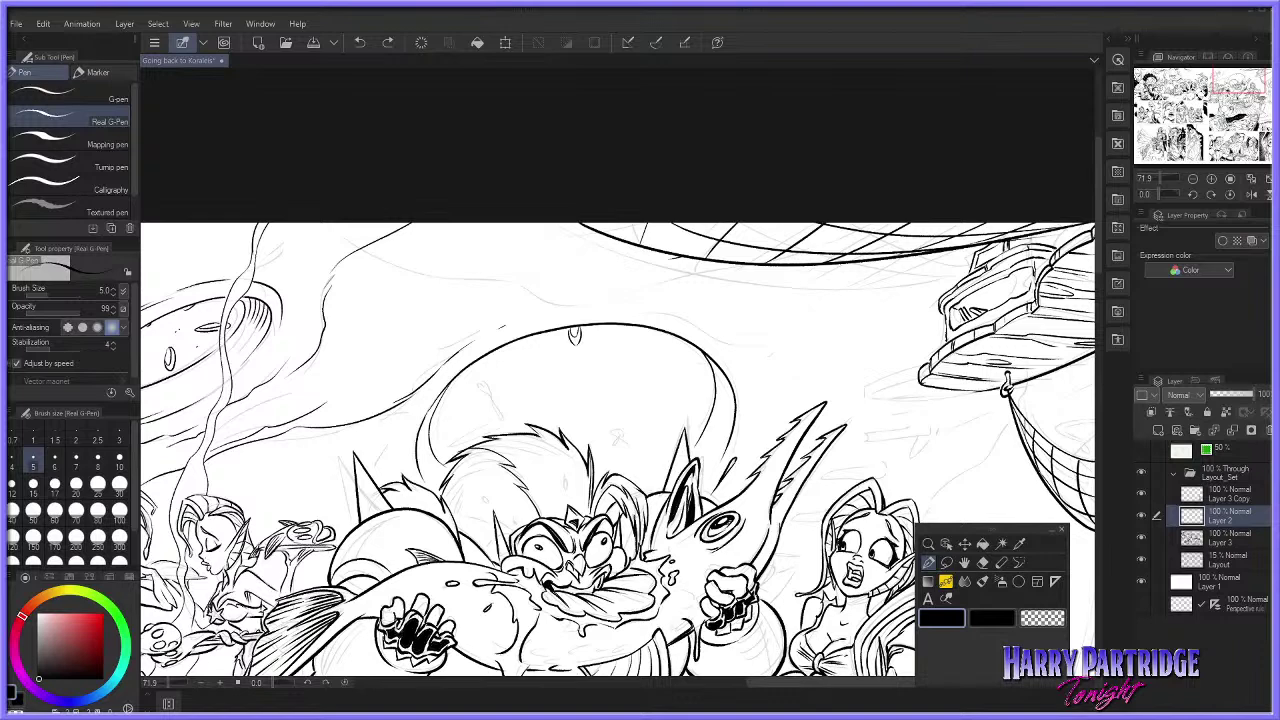
Step: Switch to the BeeRef reference board and examine the sand dollar photo's slots and petal pattern
{"action": "left_click_drag", "start_coordinate": [655, 393], "coordinate": [559, 296]}
{"action": "left_click_drag", "start_coordinate": [420, 305], "coordinate": [0, 338]}
{"action": "left_click_drag", "start_coordinate": [4, 370], "coordinate": [715, 8]}
{"action": "scroll", "coordinate": [420, 316], "scroll_direction": "down", "scroll_amount": 13}
{"action": "scroll", "coordinate": [277, 228], "scroll_direction": "up", "scroll_amount": 20}
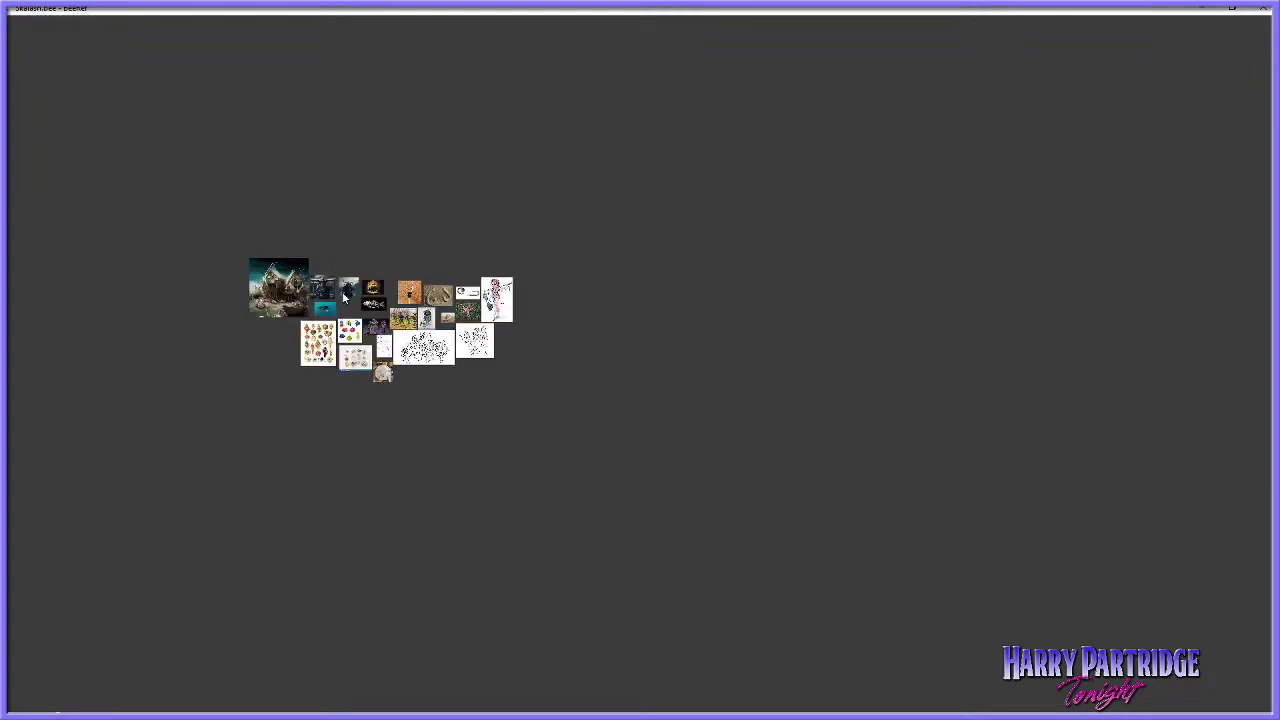
{"action": "scroll", "coordinate": [155, 470], "scroll_direction": "up", "scroll_amount": 3}
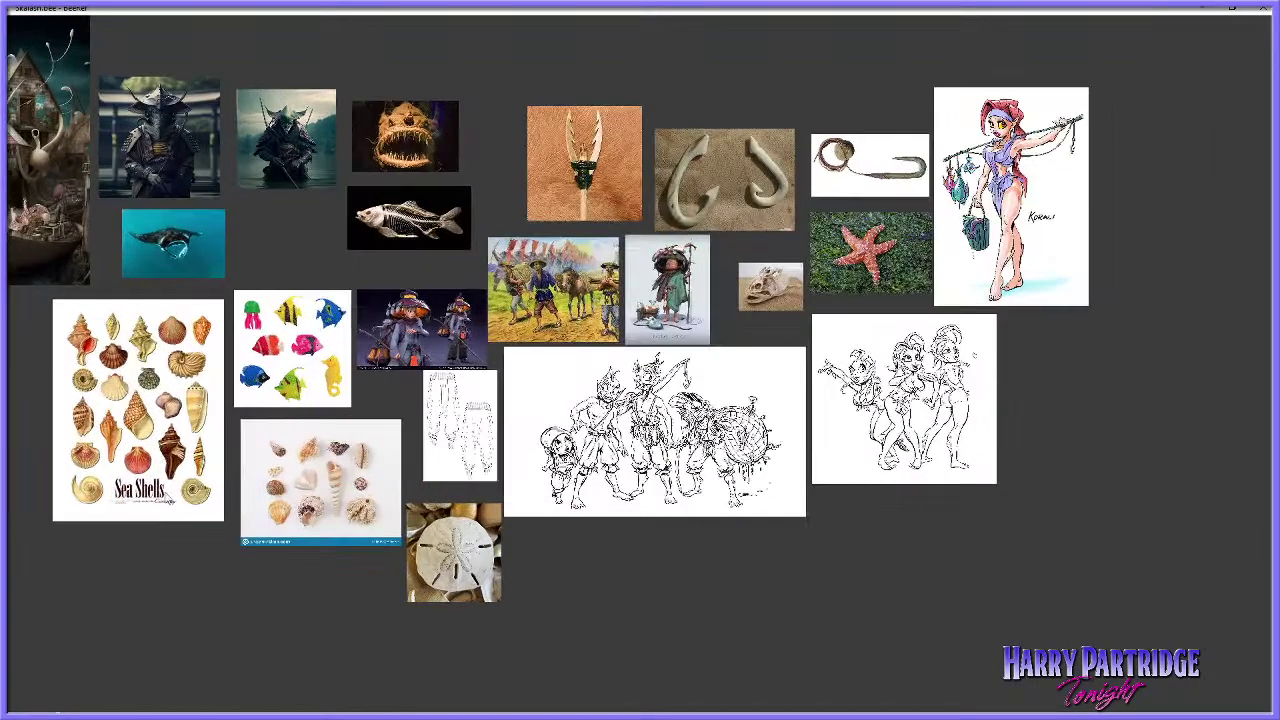
{"action": "scroll", "coordinate": [450, 560], "scroll_direction": "down", "scroll_amount": 2}
{"action": "scroll", "coordinate": [520, 600], "scroll_direction": "up", "scroll_amount": 8}
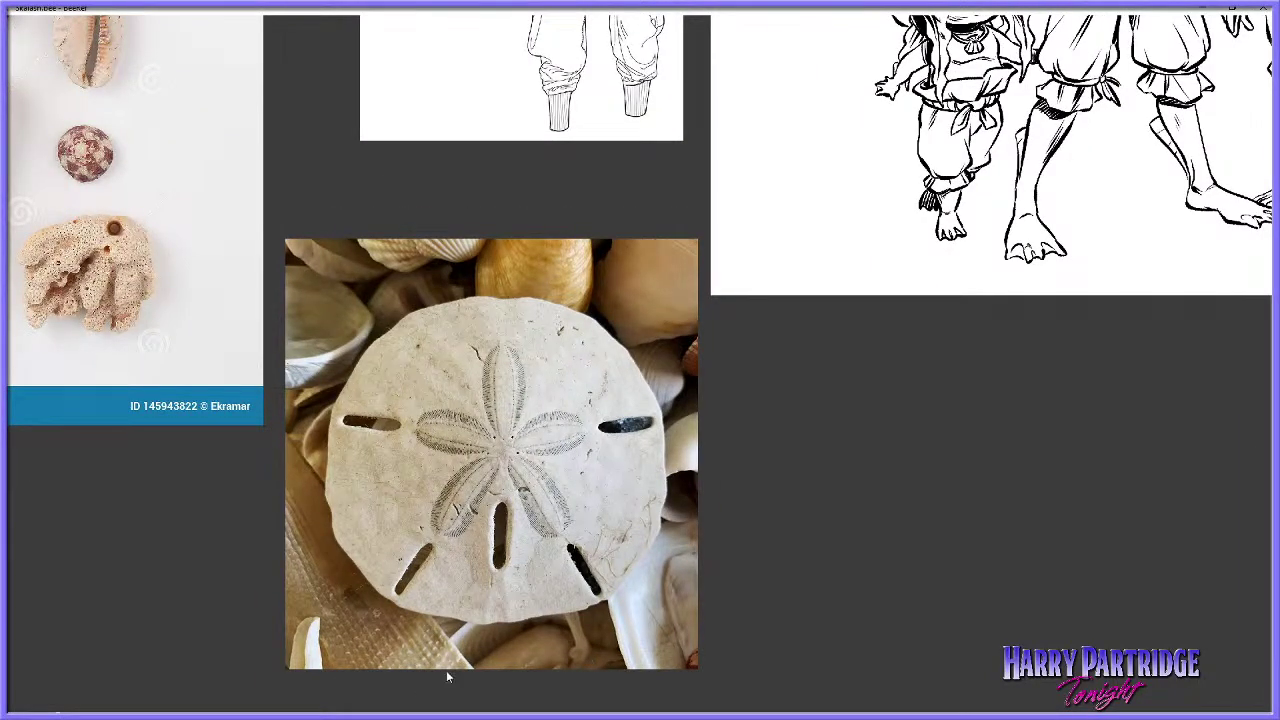
{"action": "scroll", "coordinate": [440, 490], "scroll_direction": "down", "scroll_amount": 3}
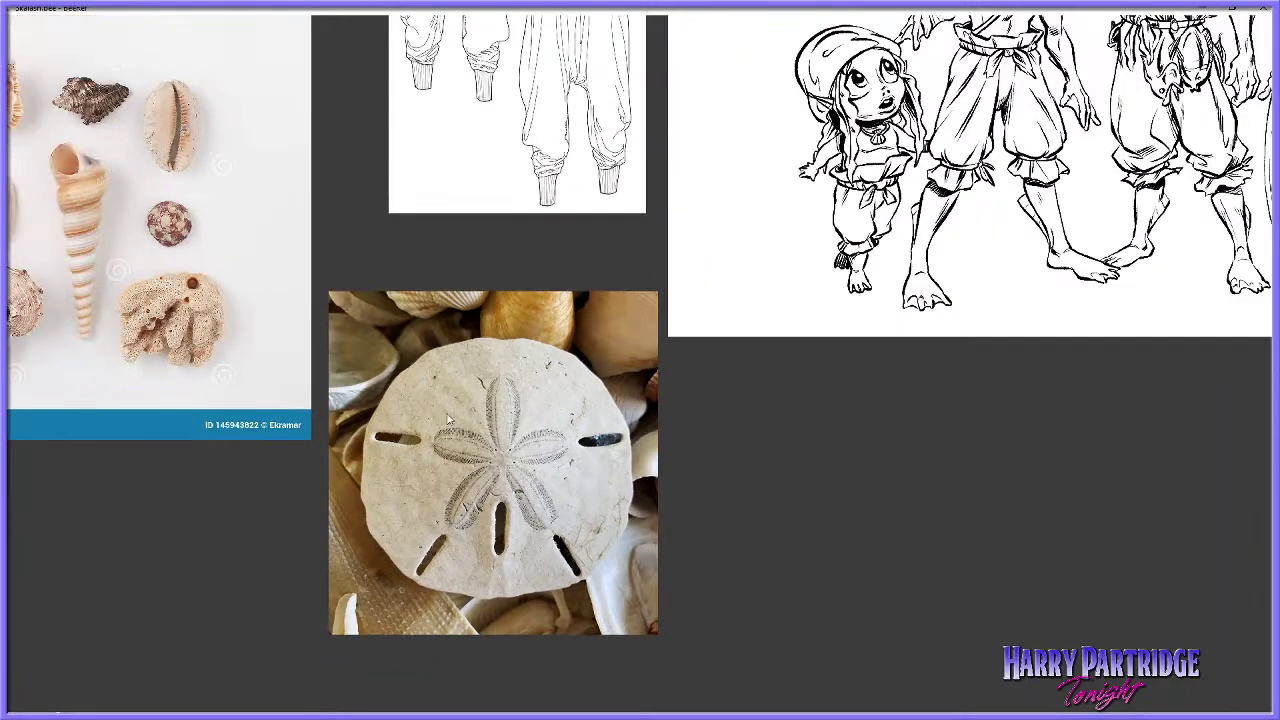
{"action": "scroll", "coordinate": [492, 484], "scroll_direction": "up", "scroll_amount": 4}
{"action": "scroll", "coordinate": [492, 484], "scroll_direction": "down", "scroll_amount": 3}
{"action": "scroll", "coordinate": [500, 478], "scroll_direction": "up", "scroll_amount": 1}
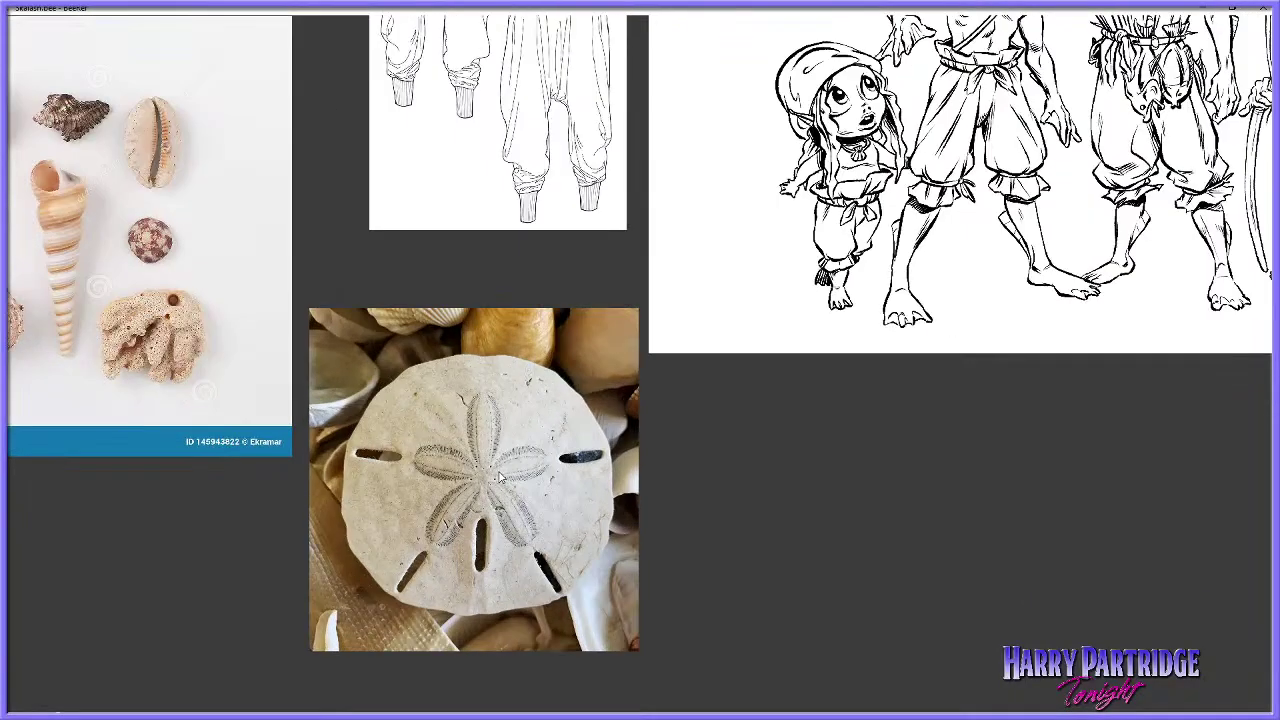
{"action": "scroll", "coordinate": [512, 460], "scroll_direction": "down", "scroll_amount": 1}
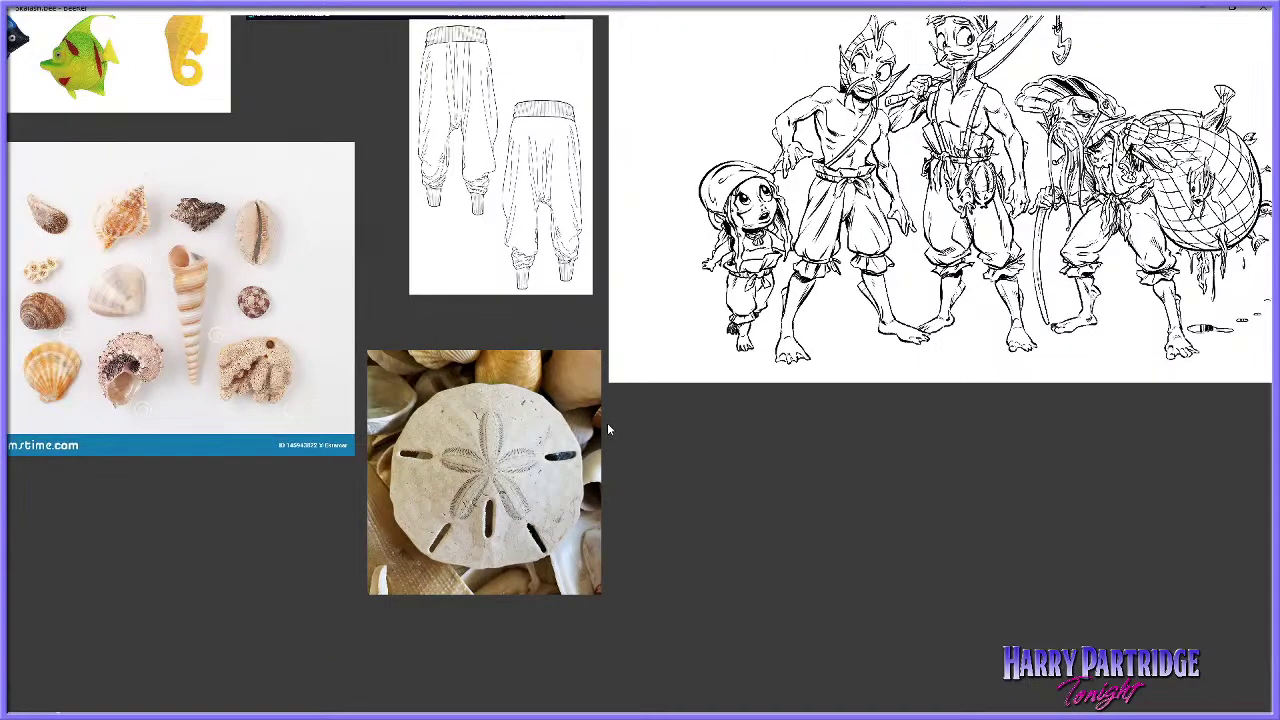
Step: Switch back to the comic page and ink elongated slots and small specks across the large disc's face
{"action": "scroll", "coordinate": [602, 419], "scroll_direction": "up", "scroll_amount": 2}
{"action": "left_click_drag", "start_coordinate": [1058, 9], "coordinate": [8, 320]}
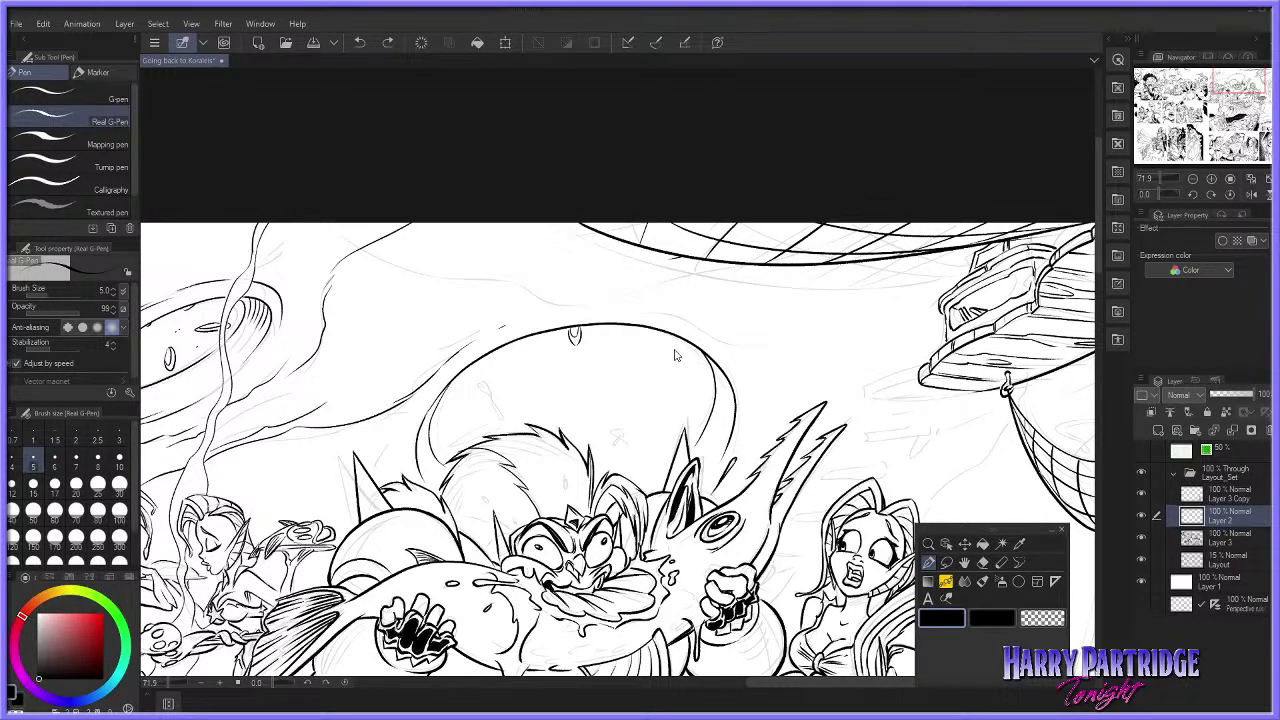
{"action": "mouse_move", "coordinate": [667, 350]}
{"action": "left_mouse_down"}
{"action": "mouse_move", "coordinate": [646, 376]}
{"action": "mouse_move", "coordinate": [683, 348]}
{"action": "mouse_move", "coordinate": [649, 374]}
{"action": "left_mouse_up"}
{"action": "mouse_move", "coordinate": [486, 368]}
{"action": "left_mouse_down"}
{"action": "mouse_move", "coordinate": [474, 384]}
{"action": "mouse_move", "coordinate": [524, 380]}
{"action": "left_mouse_up"}
{"action": "key", "text": "ctrl+z"}
{"action": "mouse_move", "coordinate": [652, 428]}
{"action": "left_mouse_down"}
{"action": "mouse_move", "coordinate": [634, 446]}
{"action": "mouse_move", "coordinate": [673, 447]}
{"action": "left_mouse_up"}
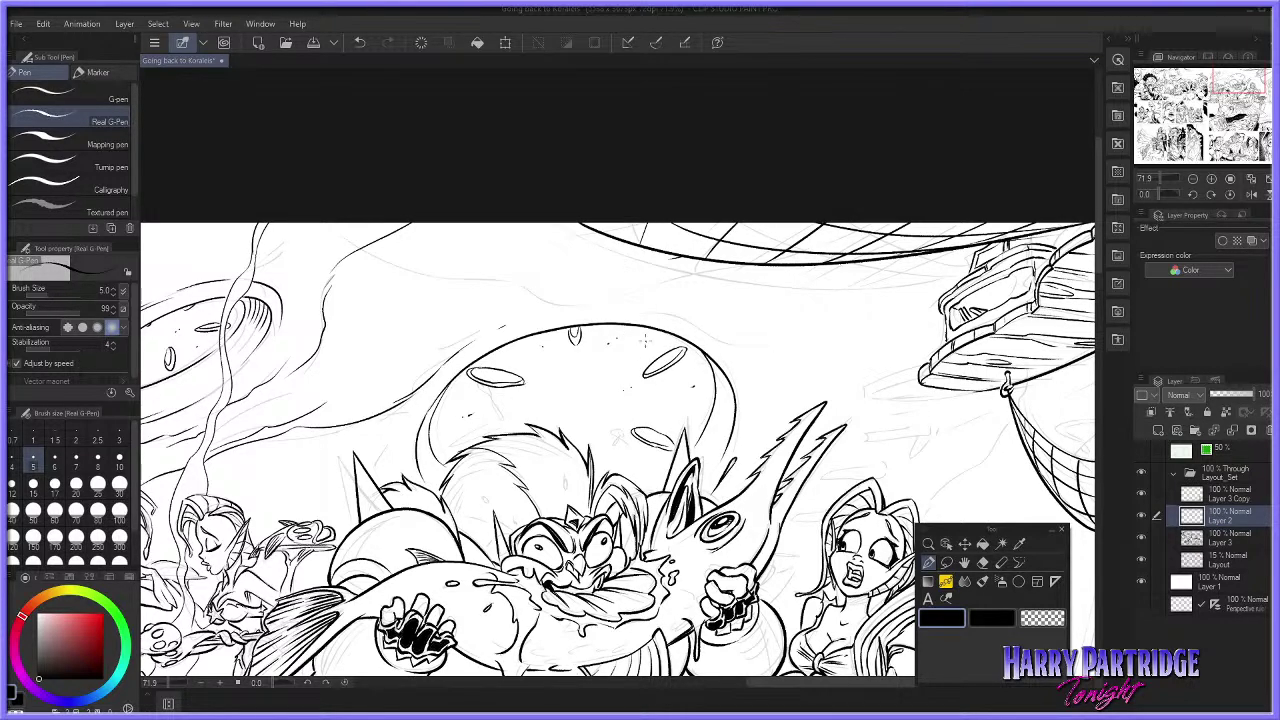
{"action": "key", "text": "ctrl+z"}
Step: Look over the banquet panel from the large disc to the hanging net to check which background areas lack ink
{"action": "scroll", "coordinate": [432, 280], "scroll_direction": "down", "scroll_amount": 13}
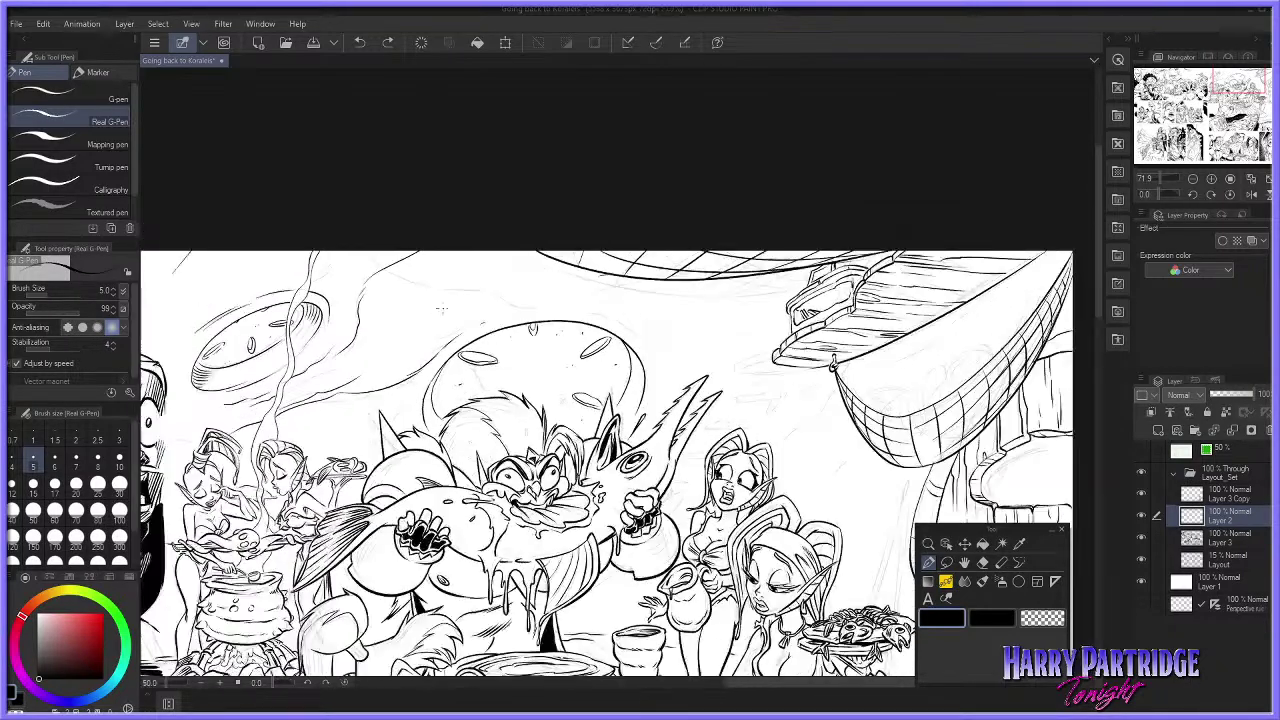
{"action": "scroll", "coordinate": [457, 262], "scroll_direction": "up", "scroll_amount": 5}
{"action": "scroll", "coordinate": [390, 272], "scroll_direction": "up", "scroll_amount": 6}
{"action": "scroll", "coordinate": [320, 270], "scroll_direction": "down", "scroll_amount": 6}
{"action": "scroll", "coordinate": [480, 272], "scroll_direction": "up", "scroll_amount": 6}
{"action": "scroll", "coordinate": [570, 298], "scroll_direction": "down", "scroll_amount": 7}
{"action": "scroll", "coordinate": [705, 312], "scroll_direction": "up", "scroll_amount": 8}
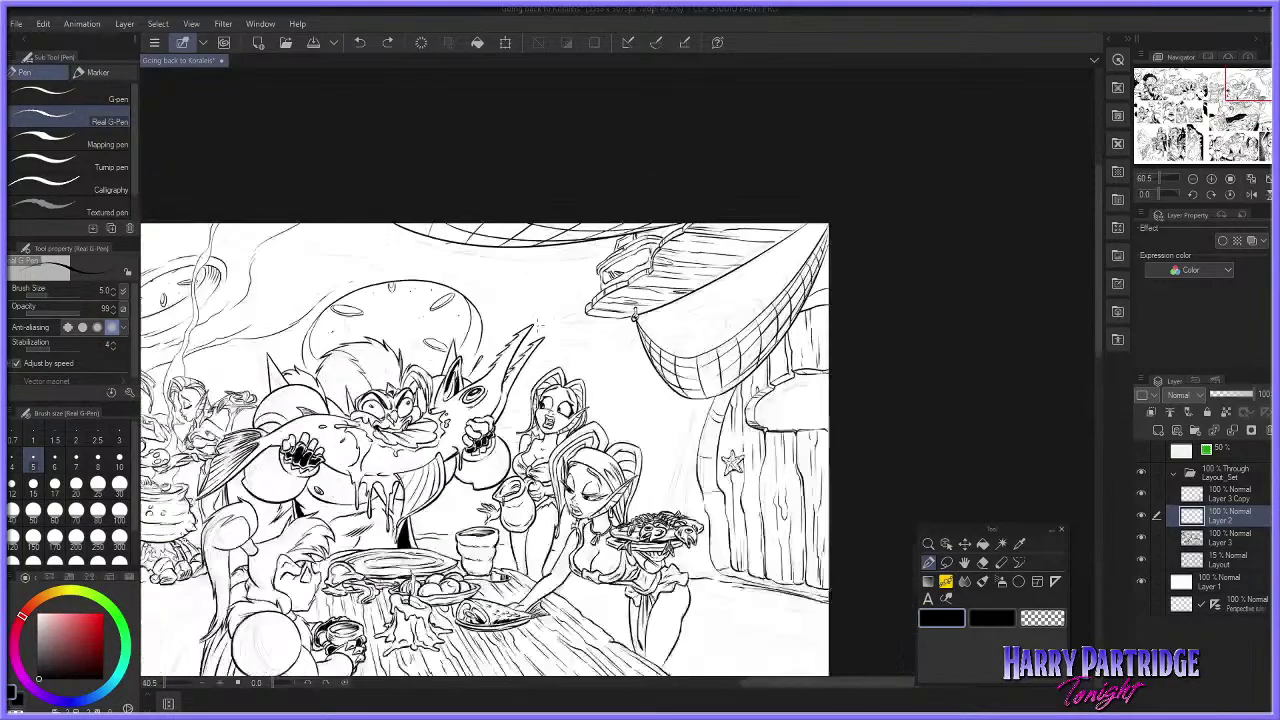
{"action": "scroll", "coordinate": [902, 363], "scroll_direction": "up", "scroll_amount": 2}
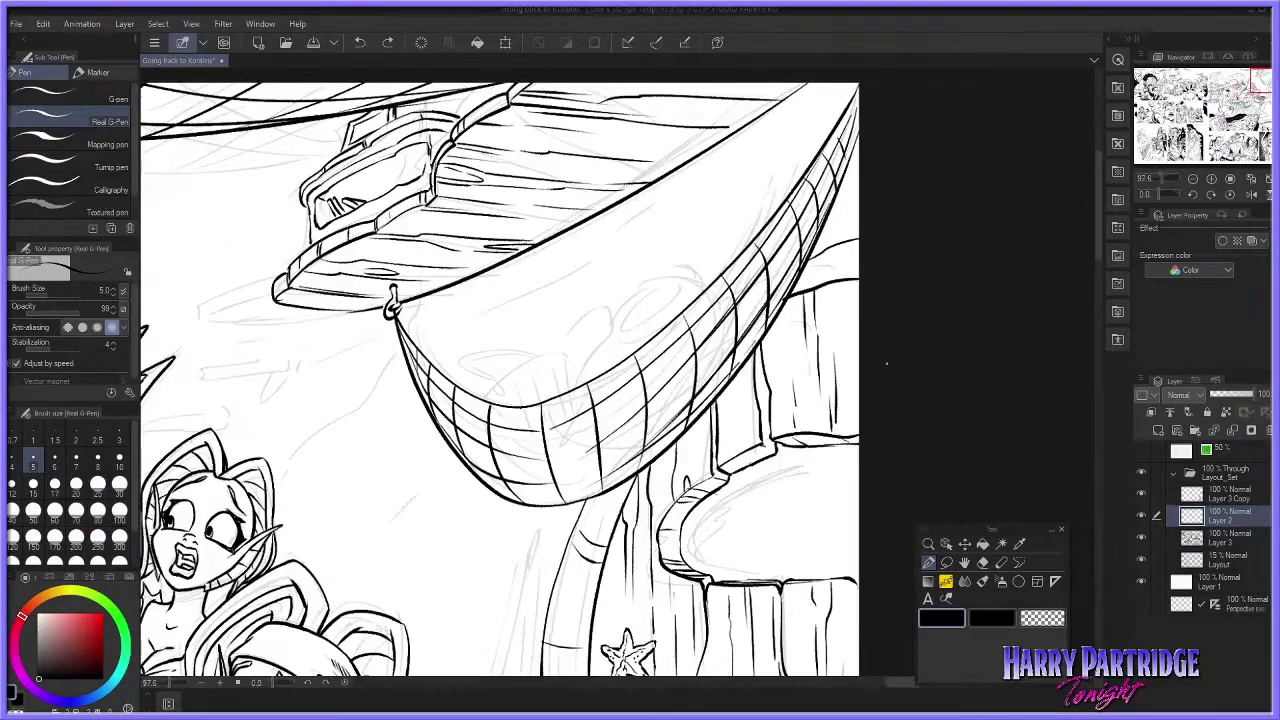
{"action": "mouse_move", "coordinate": [493, 386]}
{"action": "left_mouse_down"}
{"action": "mouse_move", "coordinate": [467, 356]}
{"action": "mouse_move", "coordinate": [458, 363]}
{"action": "mouse_move", "coordinate": [477, 348]}
{"action": "mouse_move", "coordinate": [535, 352]}
{"action": "left_mouse_up"}
{"action": "key", "text": "ctrl+z"}
{"action": "key", "text": "ctrl+z"}
{"action": "mouse_move", "coordinate": [458, 362]}
{"action": "left_mouse_down"}
{"action": "mouse_move", "coordinate": [492, 388]}
{"action": "mouse_move", "coordinate": [499, 377]}
{"action": "mouse_move", "coordinate": [501, 395]}
{"action": "mouse_move", "coordinate": [506, 381]}
{"action": "mouse_move", "coordinate": [479, 368]}
{"action": "mouse_move", "coordinate": [522, 356]}
{"action": "left_mouse_up"}
{"action": "key", "text": "ctrl+z"}
{"action": "key", "text": "ctrl+z"}
{"action": "key", "text": "ctrl+z"}
{"action": "key", "text": "ctrl+z"}
{"action": "key", "text": "ctrl+z"}
Step: Ink the rounded, lumpy outline of an object in the hanging net, with a curved line across its face
{"action": "mouse_move", "coordinate": [467, 372]}
{"action": "left_mouse_down"}
{"action": "mouse_move", "coordinate": [481, 333]}
{"action": "mouse_move", "coordinate": [534, 318]}
{"action": "left_mouse_up"}
{"action": "left_click_drag", "start_coordinate": [467, 372], "coordinate": [478, 381]}
{"action": "mouse_move", "coordinate": [531, 317]}
{"action": "left_mouse_down"}
{"action": "mouse_move", "coordinate": [567, 341]}
{"action": "mouse_move", "coordinate": [577, 375]}
{"action": "left_mouse_up"}
{"action": "key", "text": "ctrl+z"}
{"action": "left_click_drag", "start_coordinate": [478, 400], "coordinate": [520, 370]}
{"action": "mouse_move", "coordinate": [518, 368]}
{"action": "left_mouse_down"}
{"action": "mouse_move", "coordinate": [540, 350]}
{"action": "mouse_move", "coordinate": [498, 334]}
{"action": "left_mouse_up"}
{"action": "left_click_drag", "start_coordinate": [498, 340], "coordinate": [516, 330]}
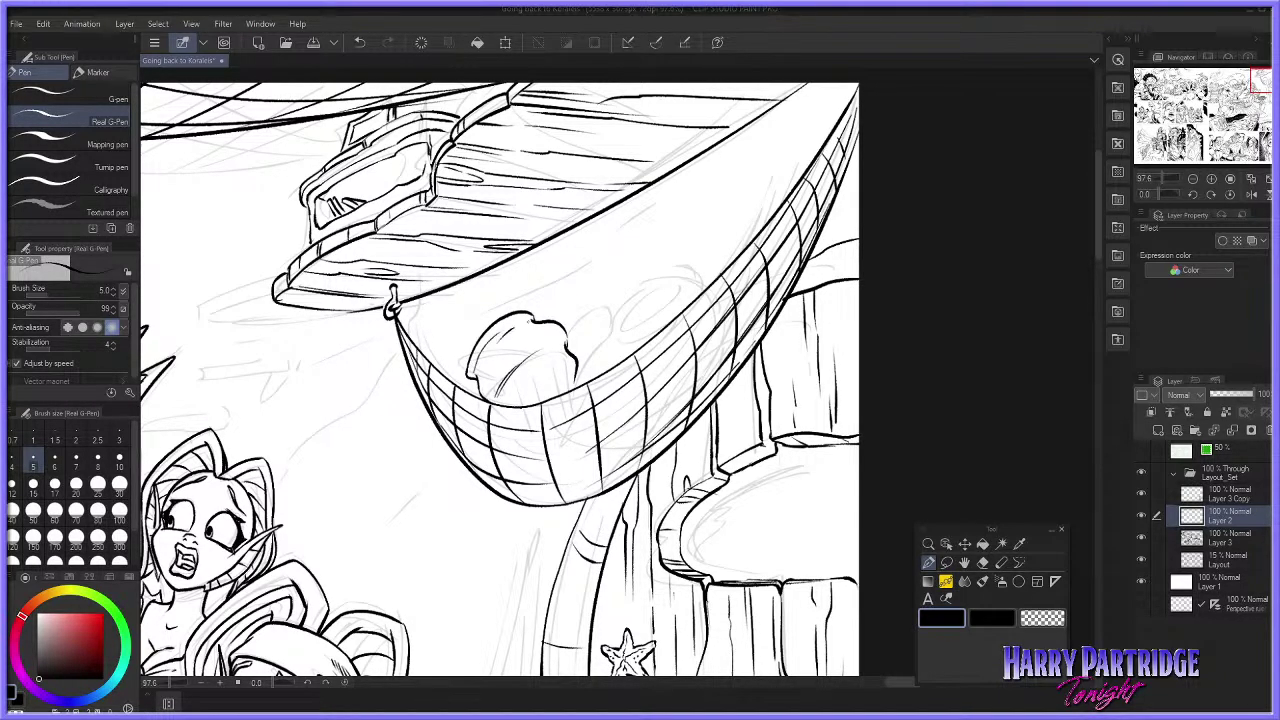
Step: Erase a short part of the netted object's upper contour and redraw it with a small raised bump
{"action": "key", "text": "e"}
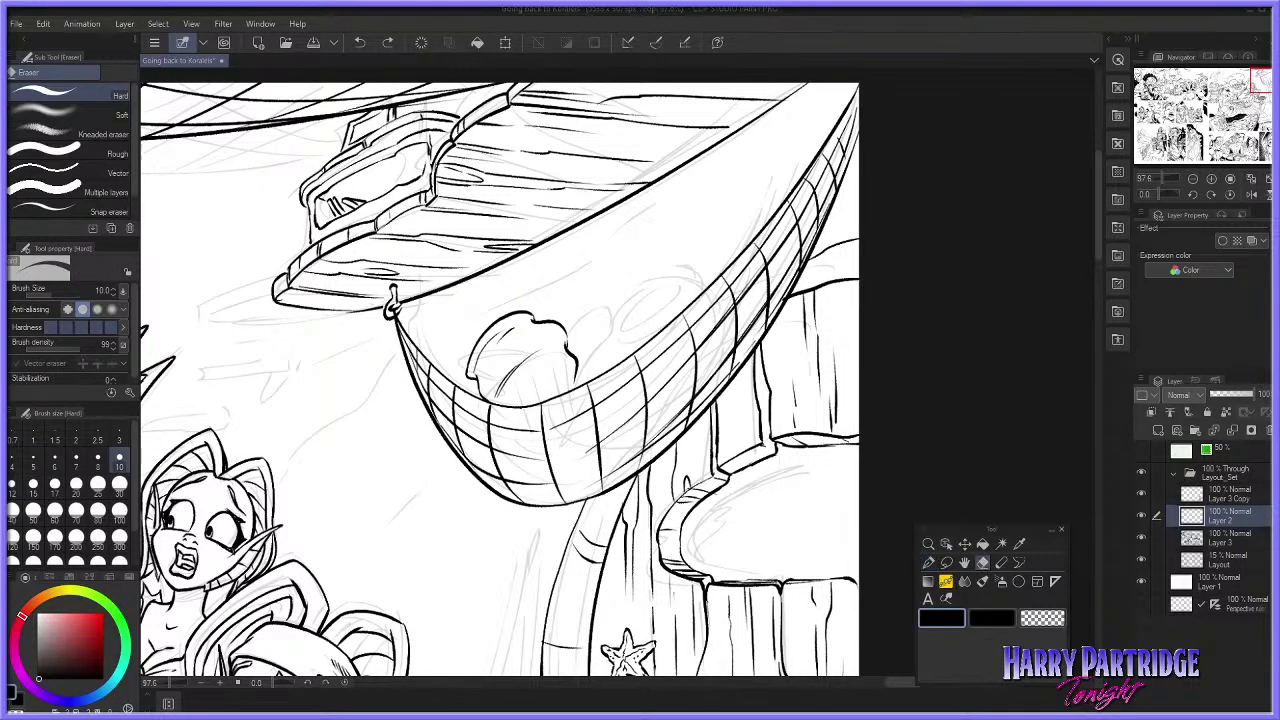
{"action": "mouse_move", "coordinate": [504, 312]}
{"action": "left_mouse_down"}
{"action": "mouse_move", "coordinate": [560, 303]}
{"action": "mouse_move", "coordinate": [522, 320]}
{"action": "left_mouse_up"}
{"action": "key", "text": "p"}
{"action": "key", "text": "ctrl+z"}
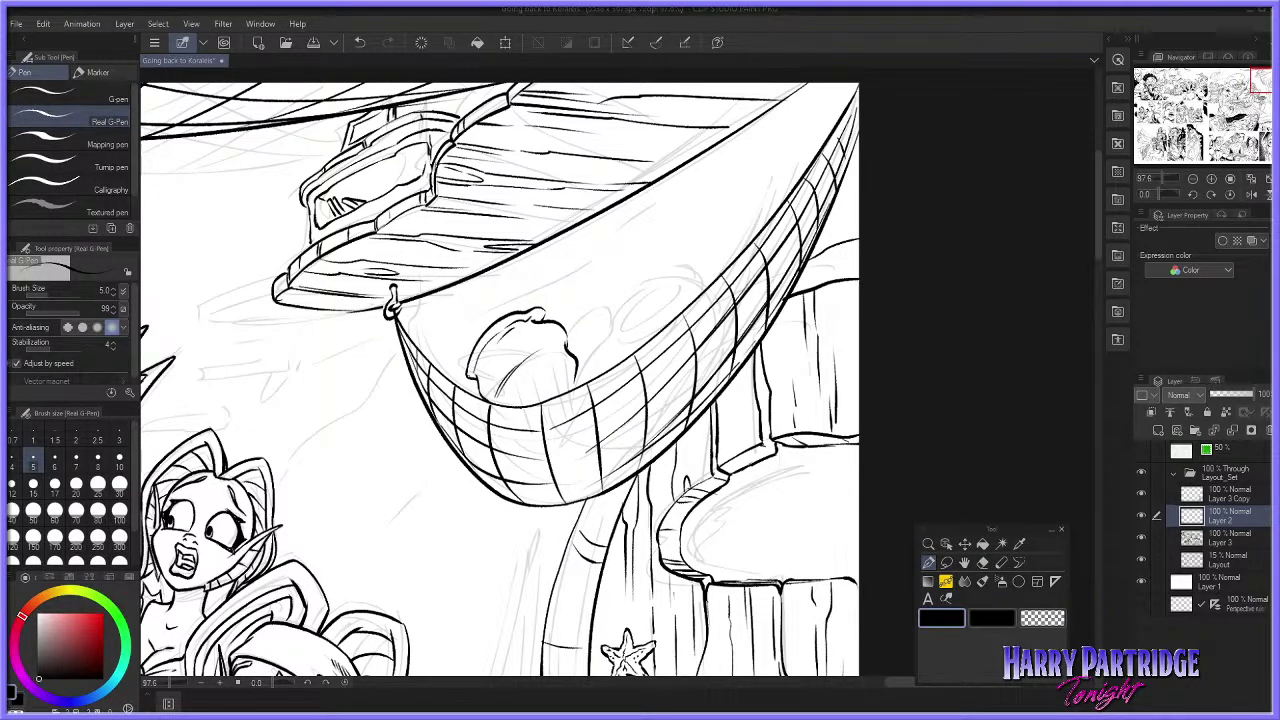
Step: Ink the netted object's underside behind the mesh, plus oval spots on its face and small spikes along its edge
{"action": "left_click_drag", "start_coordinate": [502, 414], "coordinate": [584, 446]}
{"action": "left_click_drag", "start_coordinate": [574, 398], "coordinate": [584, 446]}
{"action": "left_click_drag", "start_coordinate": [503, 355], "coordinate": [511, 343]}
{"action": "left_click_drag", "start_coordinate": [467, 380], "coordinate": [477, 391]}
{"action": "key", "text": "ctrl+z"}
{"action": "mouse_move", "coordinate": [546, 366]}
{"action": "left_mouse_down"}
{"action": "mouse_move", "coordinate": [556, 374]}
{"action": "mouse_move", "coordinate": [559, 362]}
{"action": "mouse_move", "coordinate": [521, 390]}
{"action": "left_mouse_up"}
{"action": "key", "text": "ctrl+z"}
{"action": "mouse_move", "coordinate": [527, 382]}
{"action": "left_mouse_down"}
{"action": "mouse_move", "coordinate": [508, 435]}
{"action": "mouse_move", "coordinate": [530, 434]}
{"action": "left_mouse_up"}
{"action": "key", "text": "ctrl+z"}
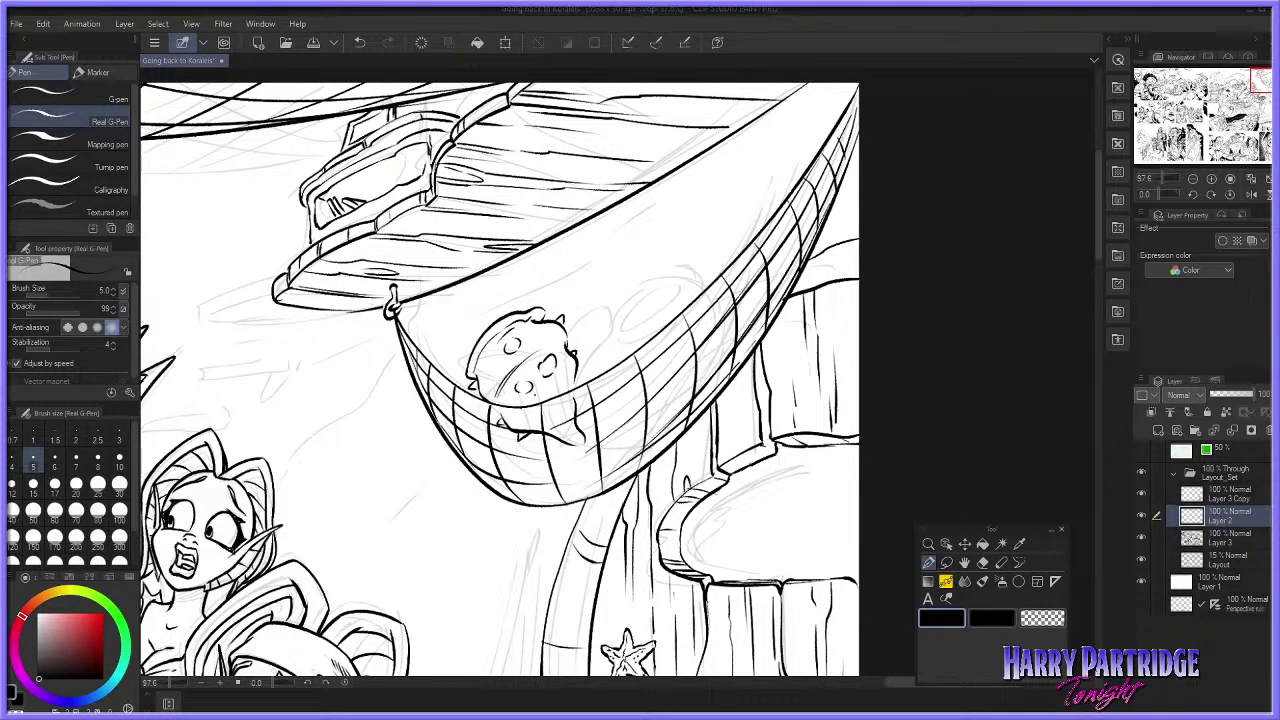
Step: Break the netted object's upper-left outline with the eraser and ink a curved loop hooked into it
{"action": "left_click", "coordinate": [983, 562]}
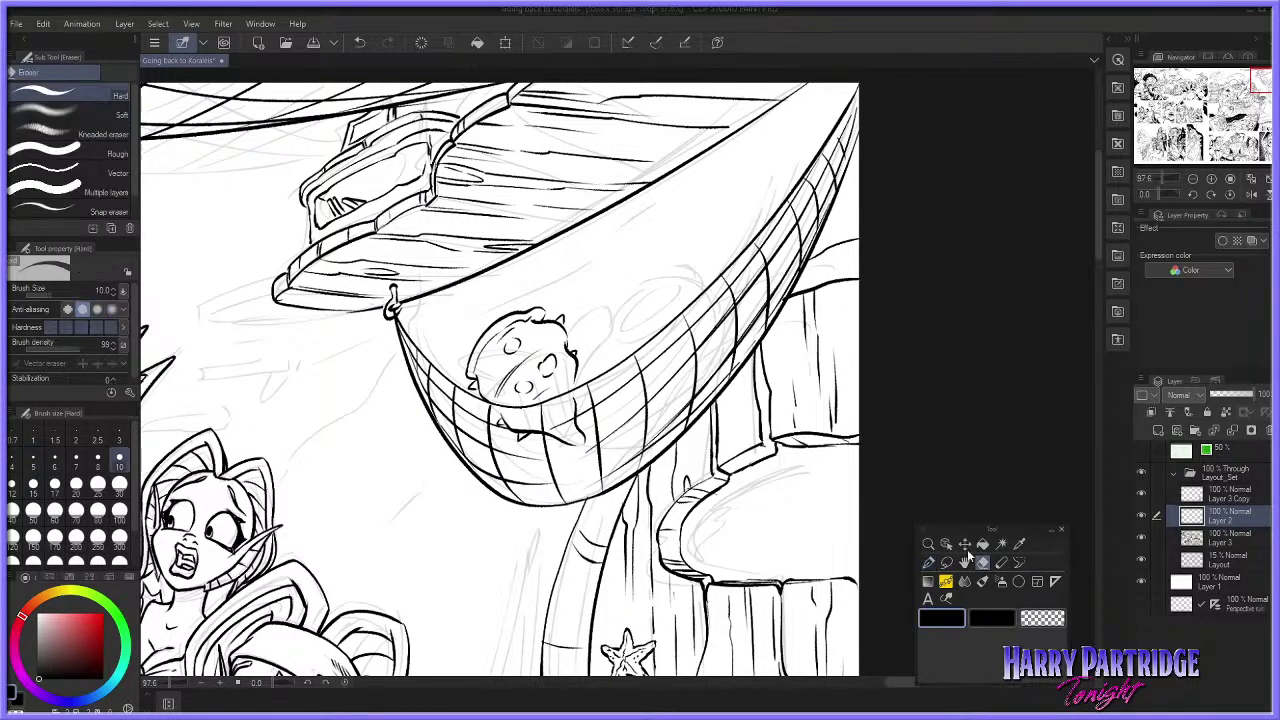
{"action": "left_click_drag", "start_coordinate": [479, 335], "coordinate": [482, 342]}
{"action": "key", "text": "ctrl+z"}
{"action": "key", "text": "p"}
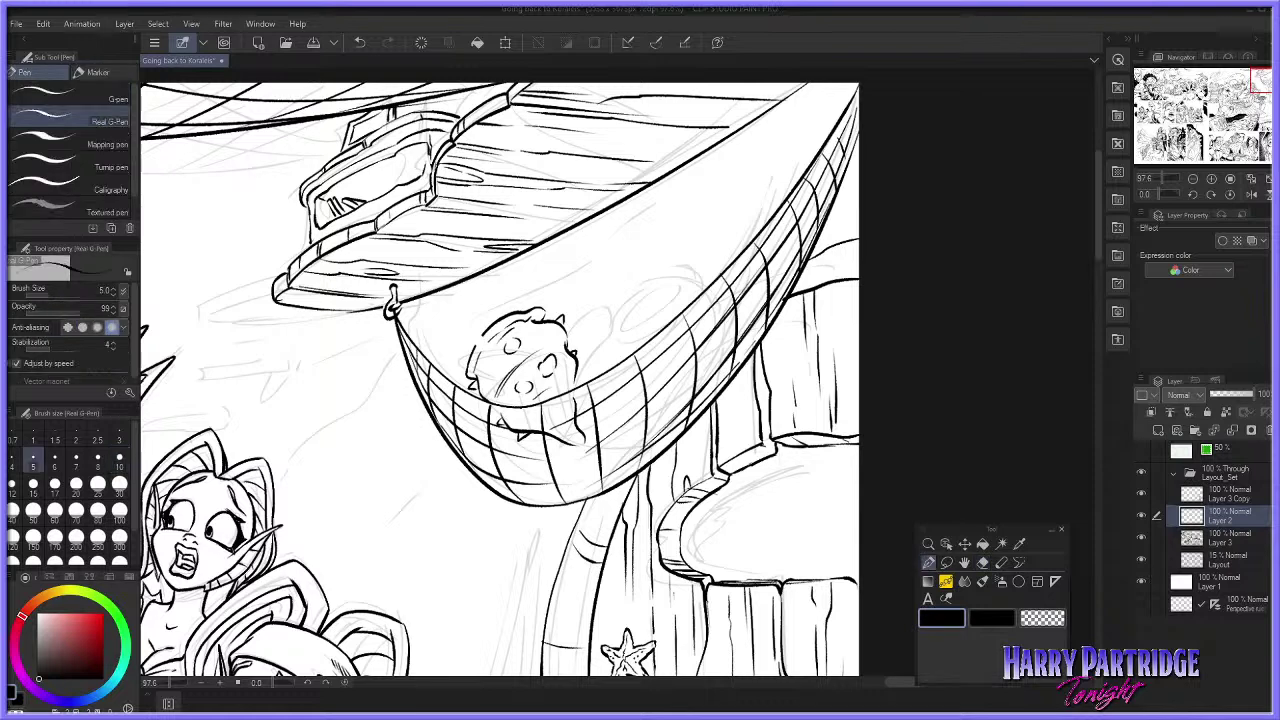
{"action": "mouse_move", "coordinate": [484, 337]}
{"action": "left_mouse_down"}
{"action": "mouse_move", "coordinate": [467, 359]}
{"action": "mouse_move", "coordinate": [490, 366]}
{"action": "mouse_move", "coordinate": [482, 340]}
{"action": "mouse_move", "coordinate": [454, 328]}
{"action": "mouse_move", "coordinate": [491, 309]}
{"action": "mouse_move", "coordinate": [503, 319]}
{"action": "left_mouse_up"}
{"action": "key", "text": "ctrl+z"}
{"action": "key", "text": "ctrl+z"}
{"action": "mouse_move", "coordinate": [481, 345]}
{"action": "left_mouse_down"}
{"action": "mouse_move", "coordinate": [474, 304]}
{"action": "mouse_move", "coordinate": [508, 316]}
{"action": "mouse_move", "coordinate": [476, 311]}
{"action": "mouse_move", "coordinate": [496, 314]}
{"action": "mouse_move", "coordinate": [473, 332]}
{"action": "mouse_move", "coordinate": [490, 347]}
{"action": "left_mouse_up"}
{"action": "key", "text": "ctrl+z"}
{"action": "key", "text": "ctrl+z"}
{"action": "key", "text": "ctrl+z"}
{"action": "key", "text": "ctrl+z"}
{"action": "key", "text": "ctrl+z"}
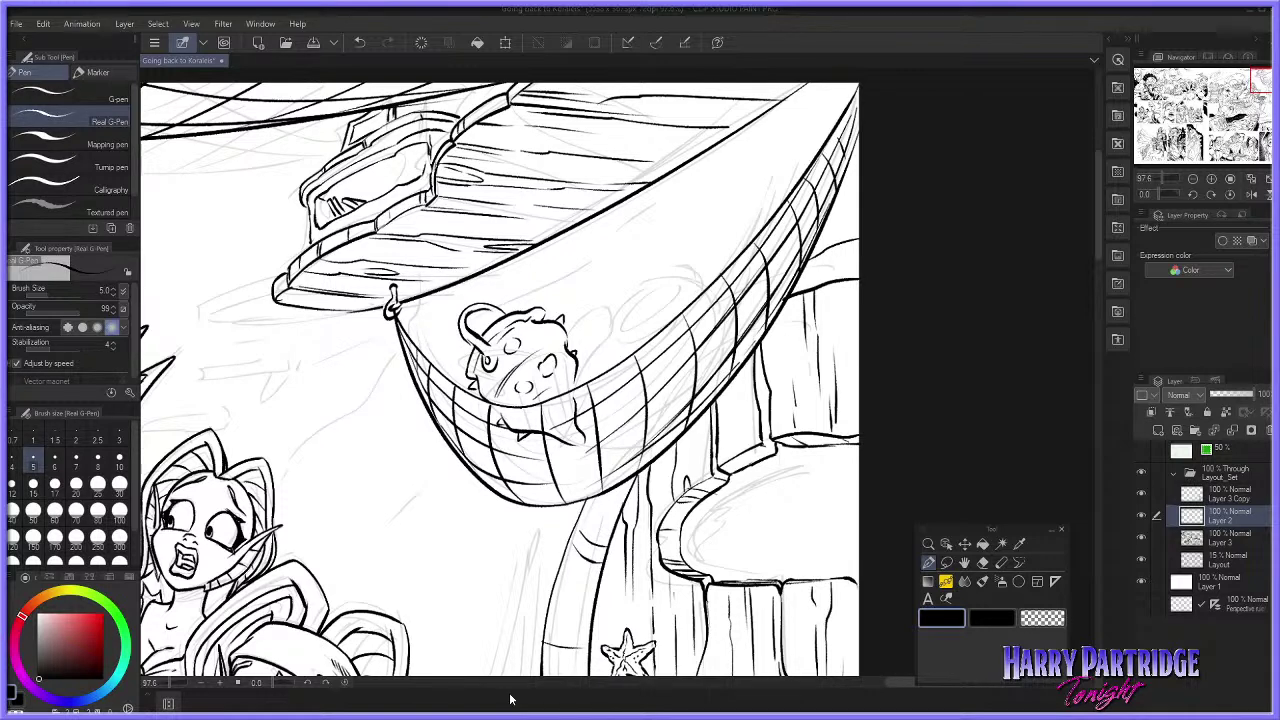
{"action": "key", "text": "ctrl+z"}
Step: Erase the pointed lower-right tip of the netted object's underside and redraw it as a rounded curve
{"action": "left_click", "coordinate": [983, 563]}
{"action": "mouse_move", "coordinate": [557, 437]}
{"action": "left_mouse_down"}
{"action": "mouse_move", "coordinate": [571, 441]}
{"action": "mouse_move", "coordinate": [575, 426]}
{"action": "left_mouse_up"}
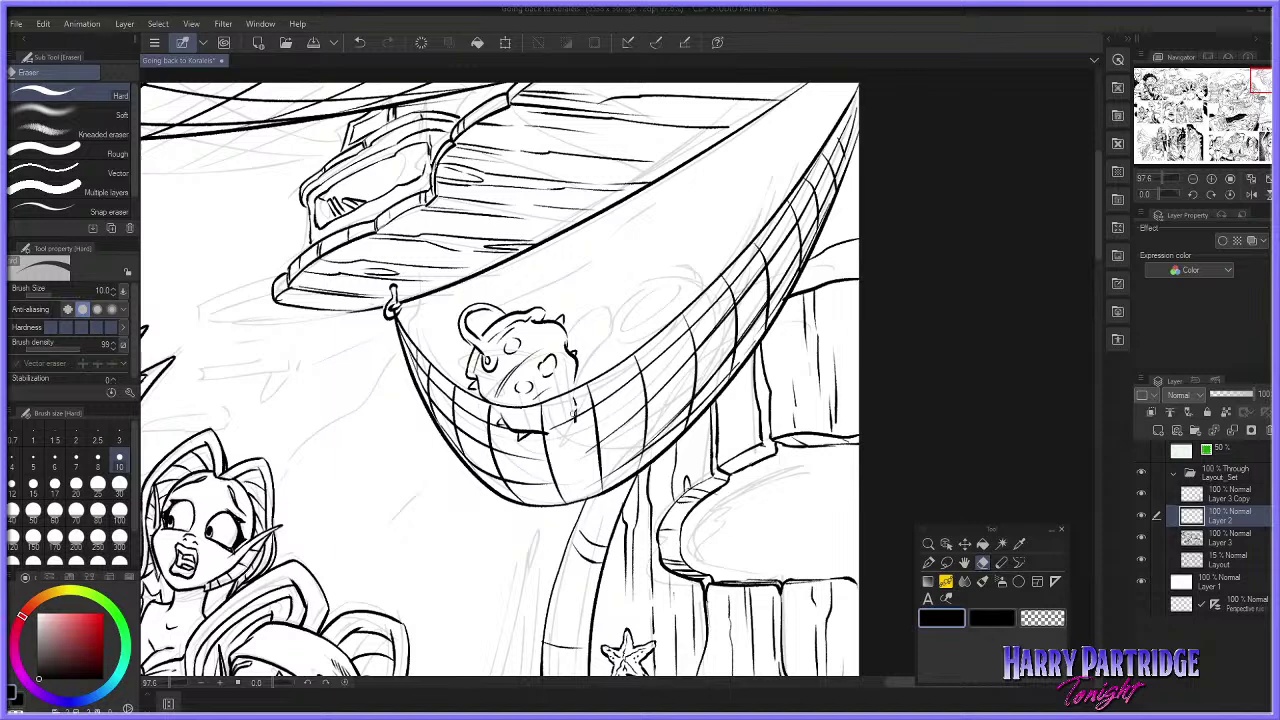
{"action": "left_click", "coordinate": [928, 562]}
{"action": "left_click_drag", "start_coordinate": [560, 437], "coordinate": [576, 417]}
{"action": "key", "text": "ctrl+z"}
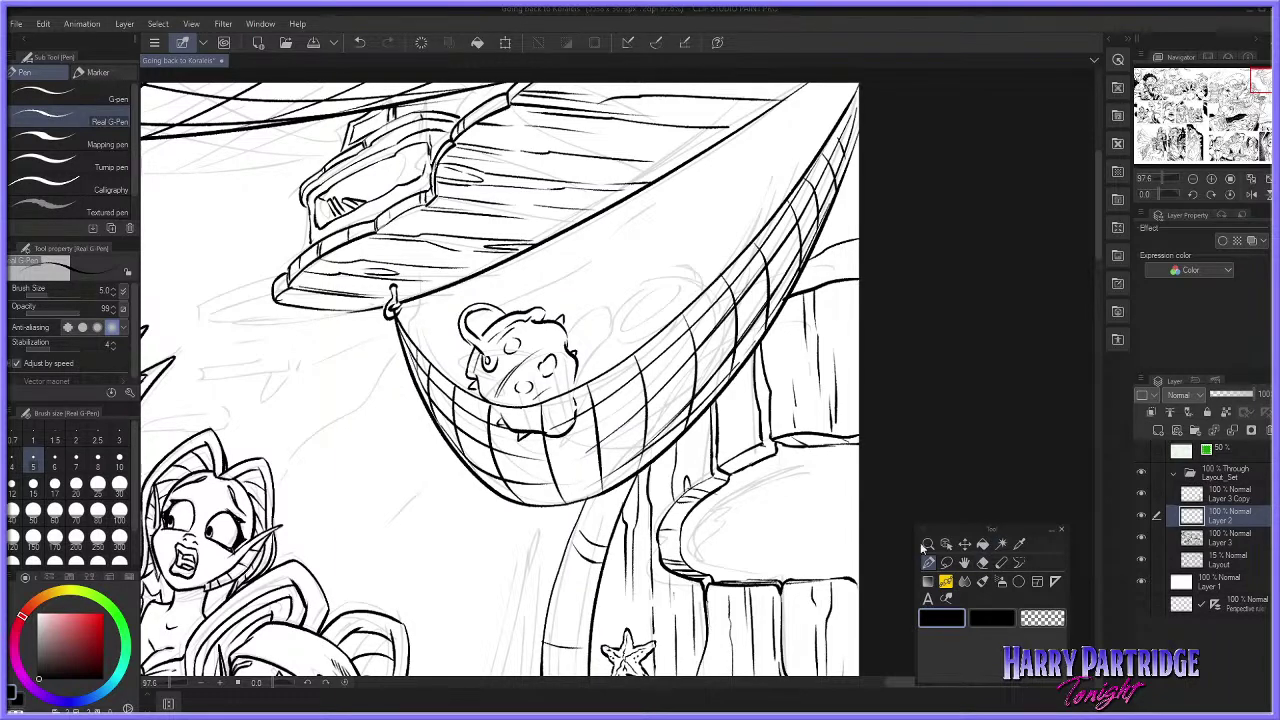
Step: Ink the inner contour of the curved handle on the round spotted object in the hanging net
{"action": "left_click", "coordinate": [982, 562]}
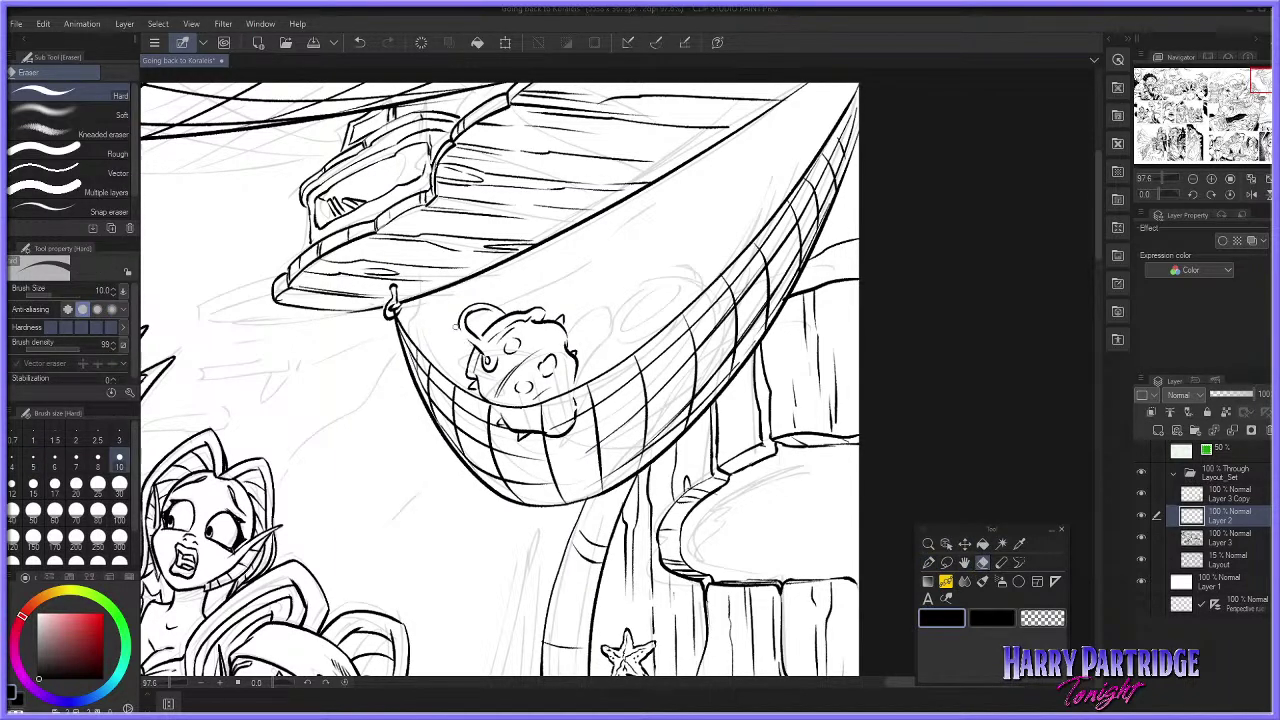
{"action": "left_click", "coordinate": [928, 562]}
{"action": "left_click_drag", "start_coordinate": [459, 322], "coordinate": [488, 363]}
{"action": "key", "text": "ctrl+z"}
{"action": "key", "text": "ctrl+z"}
{"action": "left_click_drag", "start_coordinate": [469, 318], "coordinate": [497, 323]}
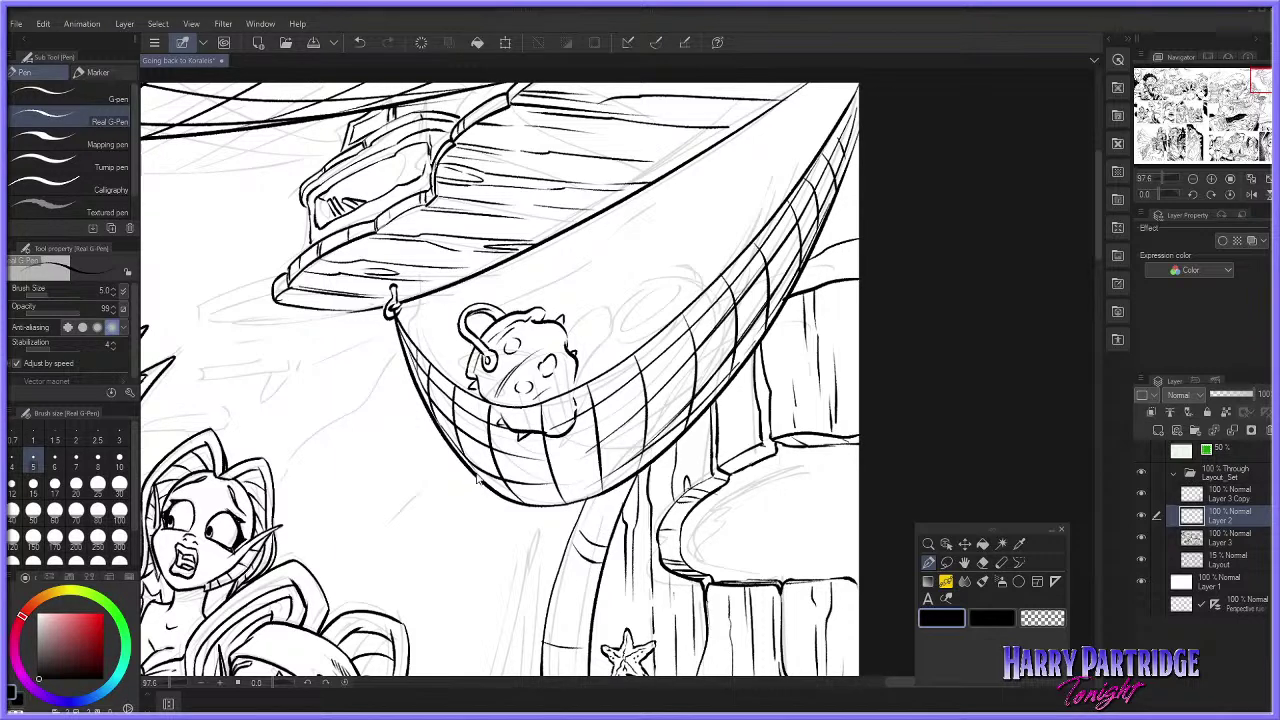
Step: Ink a ragged strand of seaweed hanging from the net's underside and clean up where it meets the rim
{"action": "left_click_drag", "start_coordinate": [479, 482], "coordinate": [483, 522]}
{"action": "key", "text": "ctrl+z"}
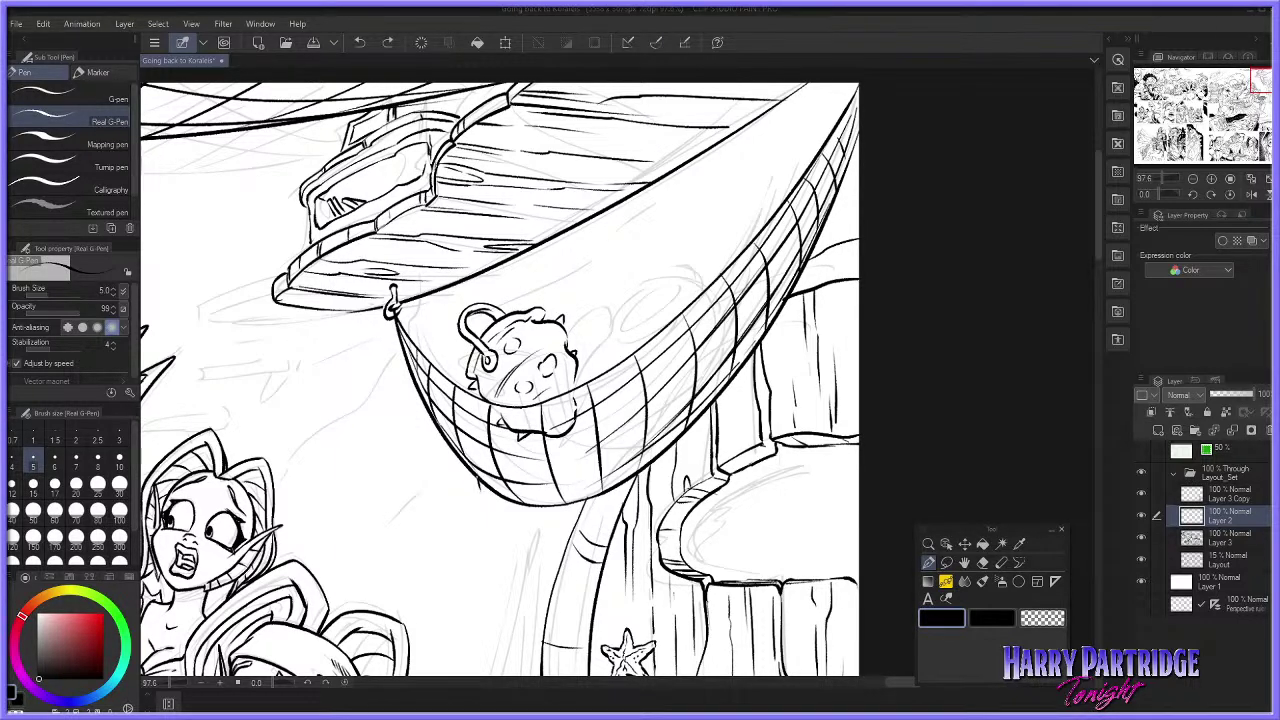
{"action": "key", "text": "ctrl+y"}
{"action": "left_click_drag", "start_coordinate": [487, 488], "coordinate": [488, 540]}
{"action": "mouse_move", "coordinate": [468, 476]}
{"action": "left_mouse_down"}
{"action": "mouse_move", "coordinate": [486, 532]}
{"action": "mouse_move", "coordinate": [496, 507]}
{"action": "left_mouse_up"}
{"action": "left_click", "coordinate": [981, 561]}
{"action": "left_click_drag", "start_coordinate": [486, 483], "coordinate": [481, 482]}
Step: On Layer 3, ink the scalloped outline of a large shell behind the round spotted object in the net
{"action": "left_click", "coordinate": [1214, 541]}
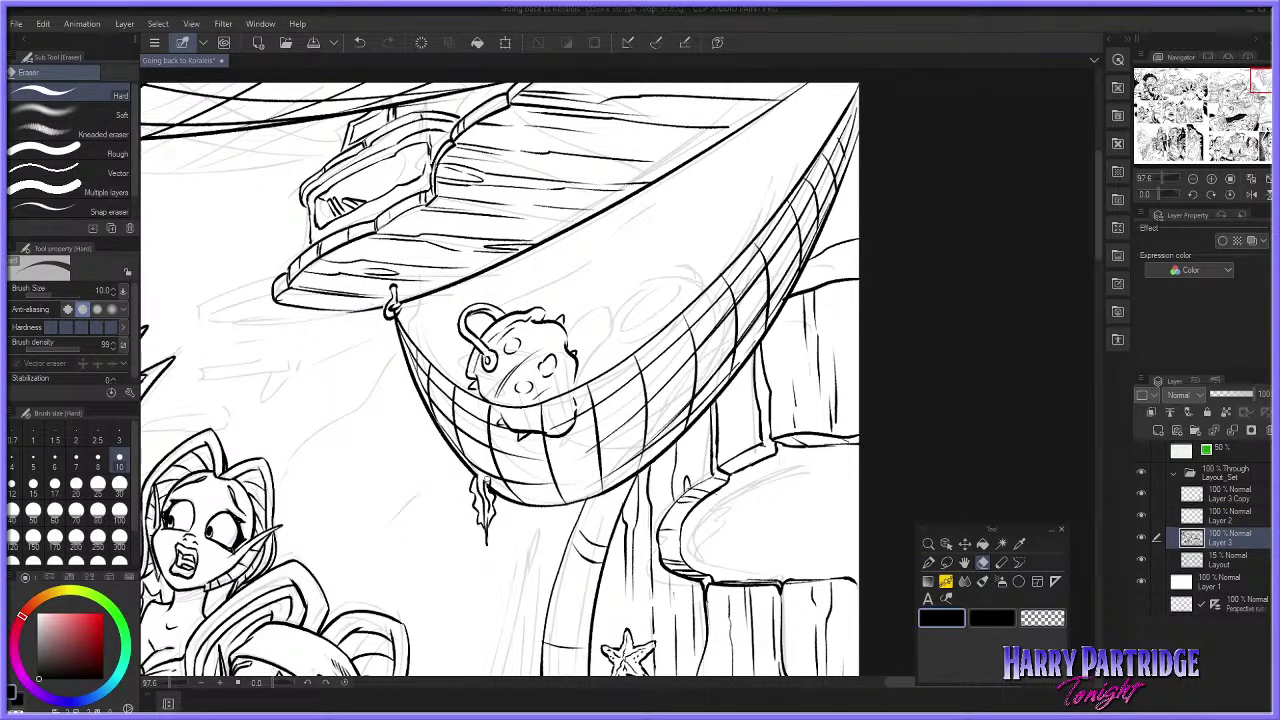
{"action": "scroll", "coordinate": [600, 385], "scroll_direction": "down", "scroll_amount": 4}
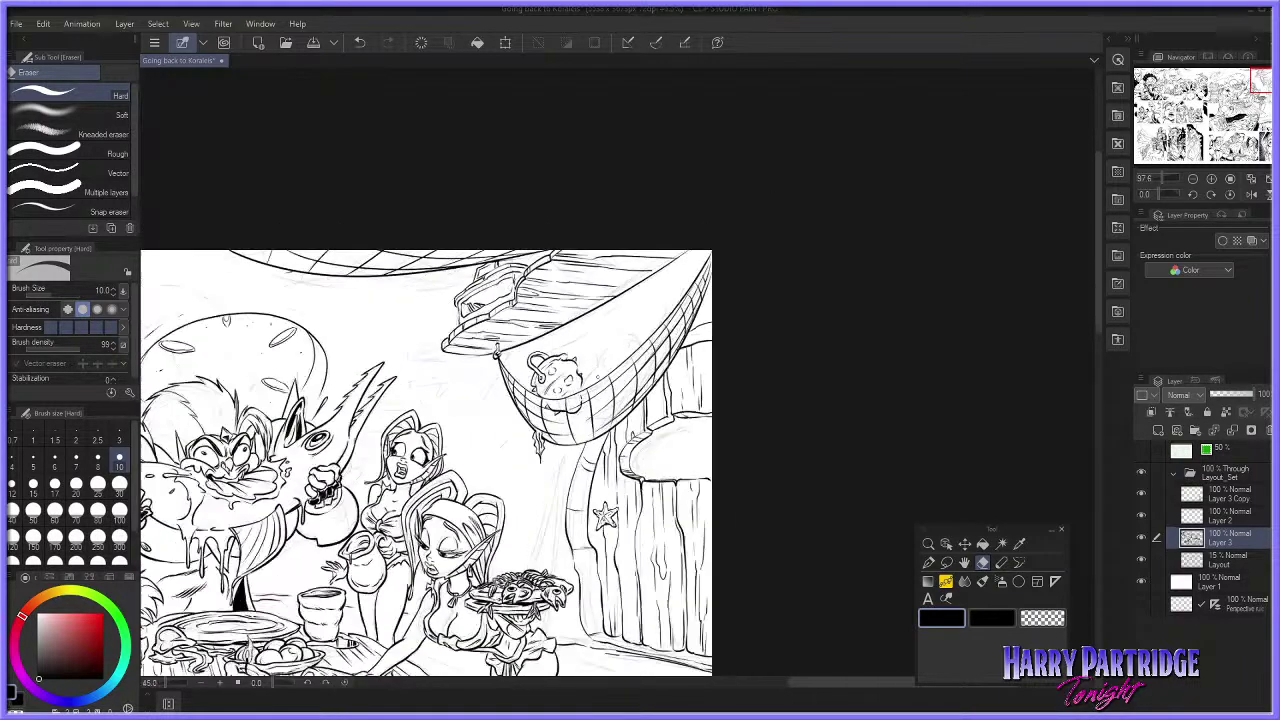
{"action": "scroll", "coordinate": [662, 365], "scroll_direction": "up", "scroll_amount": 4}
{"action": "scroll", "coordinate": [480, 400], "scroll_direction": "up", "scroll_amount": 1}
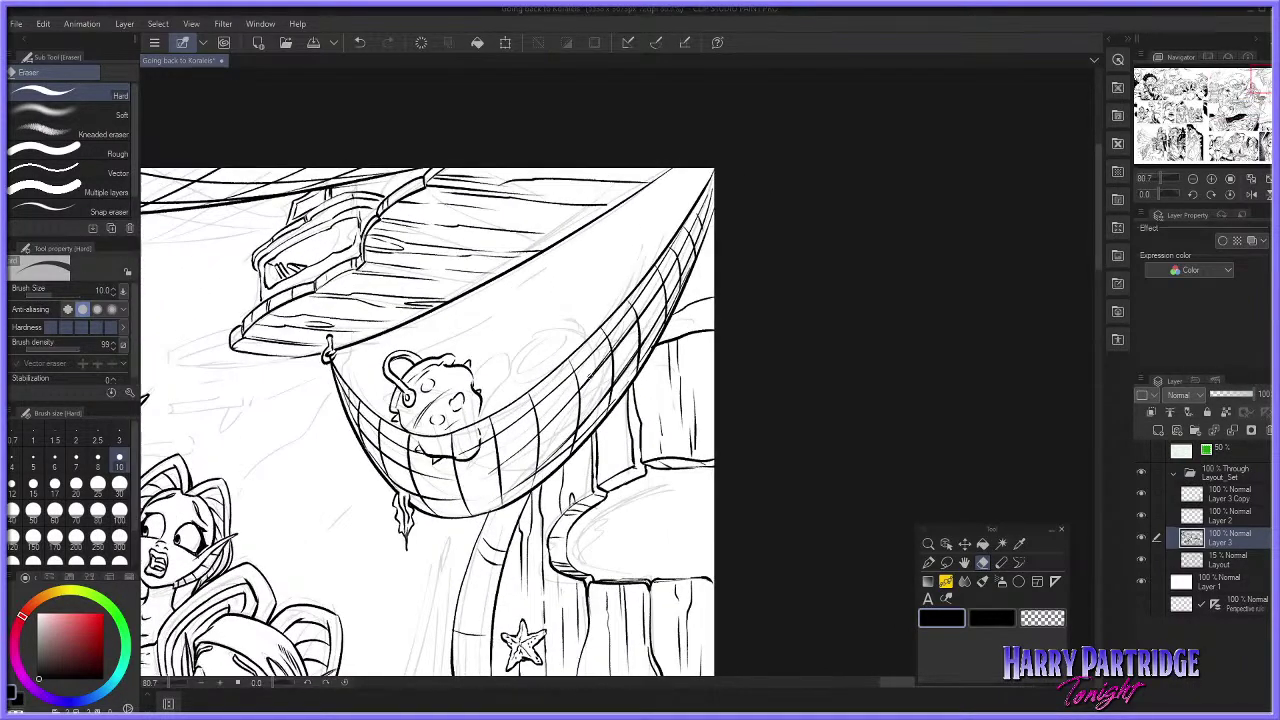
{"action": "left_click", "coordinate": [928, 562]}
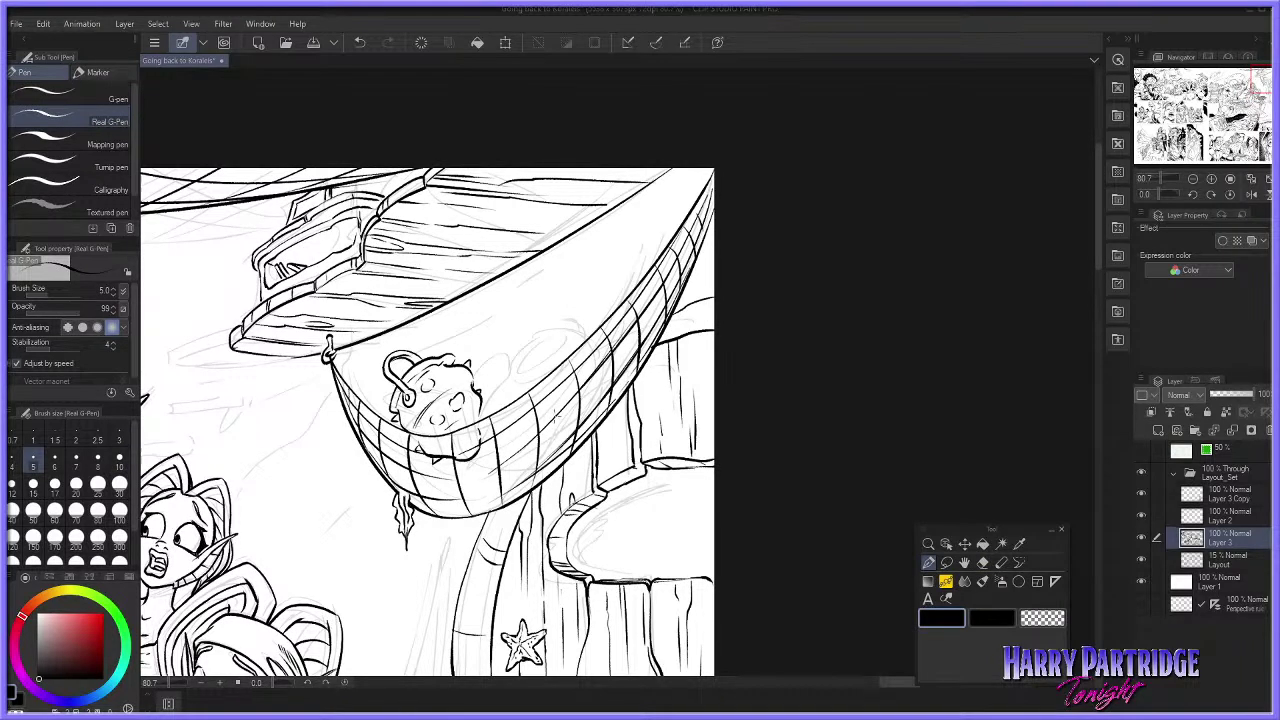
{"action": "key", "text": "ctrl+z"}
{"action": "mouse_move", "coordinate": [477, 387]}
{"action": "left_mouse_down"}
{"action": "mouse_move", "coordinate": [487, 326]}
{"action": "mouse_move", "coordinate": [506, 314]}
{"action": "left_mouse_up"}
{"action": "key", "text": "ctrl+z"}
{"action": "left_click_drag", "start_coordinate": [887, 683], "coordinate": [900, 683]}
{"action": "left_click_drag", "start_coordinate": [405, 332], "coordinate": [427, 315]}
{"action": "left_click_drag", "start_coordinate": [428, 314], "coordinate": [477, 294]}
{"action": "key", "text": "ctrl+z"}
{"action": "key", "text": "ctrl+z"}
{"action": "key", "text": "ctrl+z"}
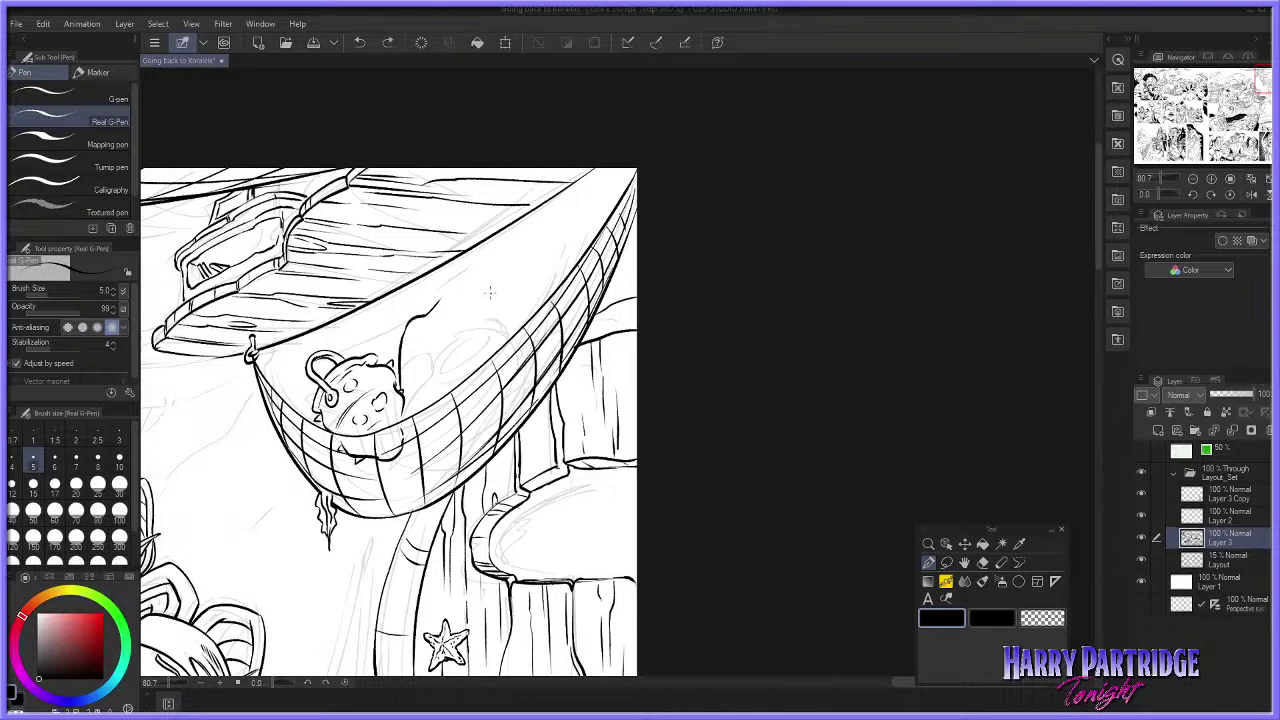
{"action": "key", "text": "ctrl+z"}
{"action": "mouse_move", "coordinate": [398, 392]}
{"action": "left_mouse_down"}
{"action": "mouse_move", "coordinate": [404, 332]}
{"action": "mouse_move", "coordinate": [422, 319]}
{"action": "mouse_move", "coordinate": [468, 303]}
{"action": "mouse_move", "coordinate": [519, 319]}
{"action": "mouse_move", "coordinate": [467, 302]}
{"action": "mouse_move", "coordinate": [526, 334]}
{"action": "left_mouse_up"}
{"action": "key", "text": "ctrl+z"}
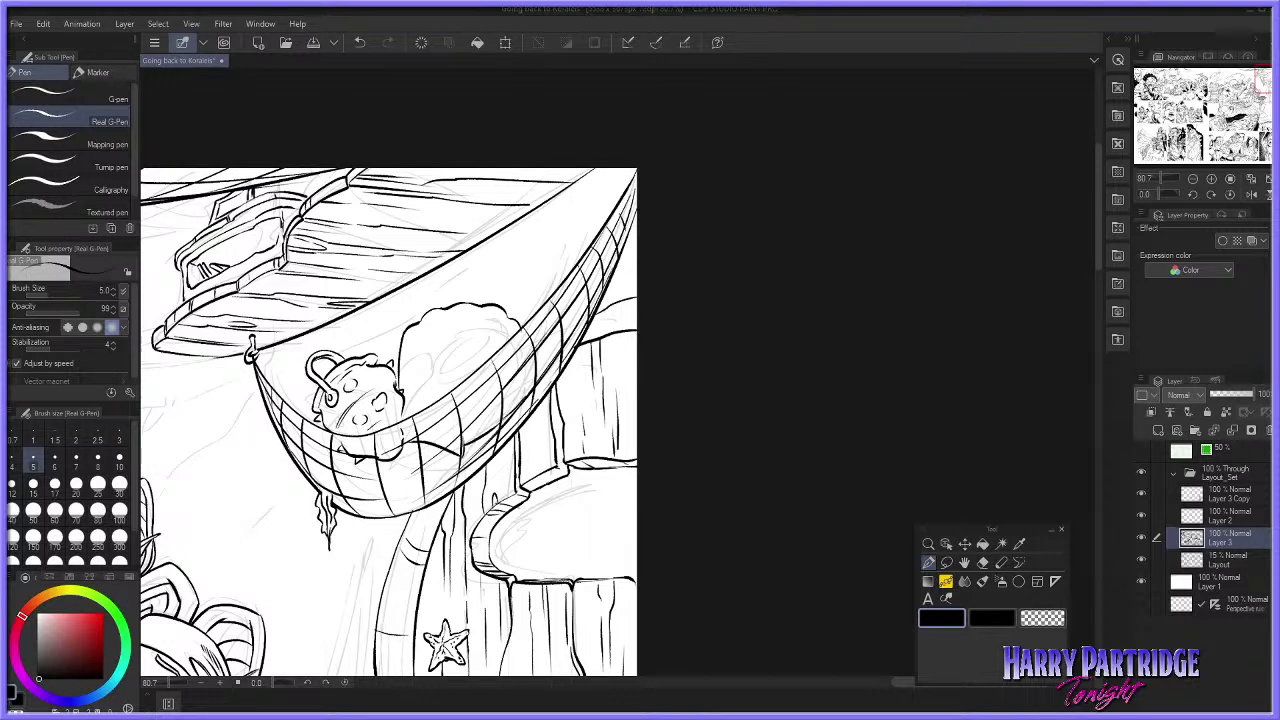
Step: Ink the fanned ribs and curved growth bands across the scallop shell in the net
{"action": "mouse_move", "coordinate": [422, 322]}
{"action": "left_mouse_down"}
{"action": "mouse_move", "coordinate": [409, 406]}
{"action": "mouse_move", "coordinate": [432, 352]}
{"action": "mouse_move", "coordinate": [418, 397]}
{"action": "mouse_move", "coordinate": [457, 438]}
{"action": "left_mouse_up"}
{"action": "key", "text": "ctrl+z"}
{"action": "left_click_drag", "start_coordinate": [476, 308], "coordinate": [451, 366]}
{"action": "left_click_drag", "start_coordinate": [458, 358], "coordinate": [436, 404]}
{"action": "mouse_move", "coordinate": [511, 353]}
{"action": "left_mouse_down"}
{"action": "mouse_move", "coordinate": [485, 381]}
{"action": "mouse_move", "coordinate": [490, 406]}
{"action": "left_mouse_up"}
{"action": "left_click_drag", "start_coordinate": [400, 382], "coordinate": [458, 362]}
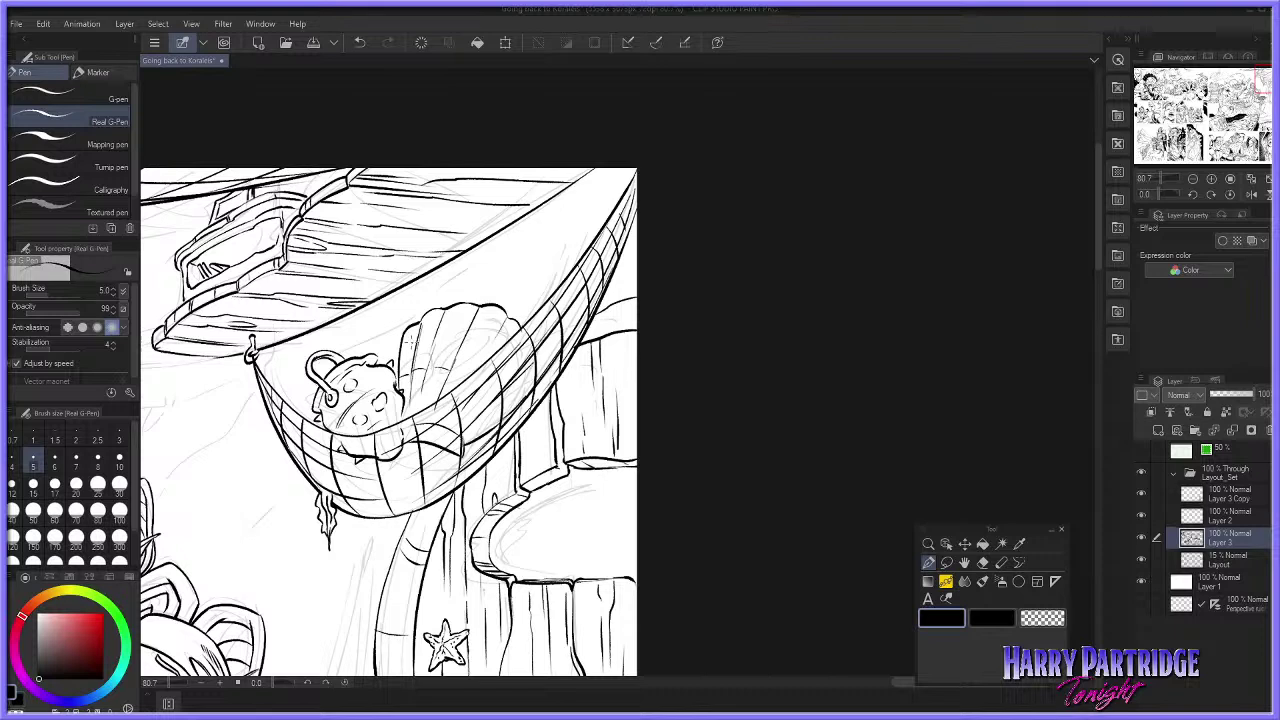
{"action": "key", "text": "ctrl+z"}
{"action": "mouse_move", "coordinate": [435, 341]}
{"action": "left_mouse_down"}
{"action": "mouse_move", "coordinate": [490, 343]}
{"action": "mouse_move", "coordinate": [471, 376]}
{"action": "mouse_move", "coordinate": [493, 392]}
{"action": "left_mouse_up"}
{"action": "key", "text": "ctrl+z"}
{"action": "key", "text": "ctrl+z"}
{"action": "mouse_move", "coordinate": [497, 341]}
{"action": "left_mouse_down"}
{"action": "mouse_move", "coordinate": [521, 365]}
{"action": "mouse_move", "coordinate": [490, 332]}
{"action": "mouse_move", "coordinate": [445, 331]}
{"action": "left_mouse_up"}
{"action": "left_click_drag", "start_coordinate": [511, 369], "coordinate": [503, 431]}
Step: Add short contour strokes along the net's rim and underside, undoing the unwanted ones
{"action": "left_click_drag", "start_coordinate": [311, 403], "coordinate": [284, 399]}
{"action": "left_click_drag", "start_coordinate": [284, 401], "coordinate": [289, 452]}
{"action": "mouse_move", "coordinate": [394, 462]}
{"action": "left_mouse_down"}
{"action": "mouse_move", "coordinate": [372, 508]}
{"action": "mouse_move", "coordinate": [436, 490]}
{"action": "left_mouse_up"}
{"action": "left_click_drag", "start_coordinate": [456, 470], "coordinate": [444, 490]}
{"action": "left_click_drag", "start_coordinate": [358, 462], "coordinate": [338, 502]}
{"action": "mouse_move", "coordinate": [340, 502]}
{"action": "left_mouse_down"}
{"action": "mouse_move", "coordinate": [382, 486]}
{"action": "mouse_move", "coordinate": [340, 464]}
{"action": "mouse_move", "coordinate": [402, 503]}
{"action": "mouse_move", "coordinate": [442, 488]}
{"action": "left_mouse_up"}
{"action": "key", "text": "ctrl+z"}
{"action": "key", "text": "ctrl+z"}
{"action": "key", "text": "ctrl+z"}
{"action": "key", "text": "ctrl+z"}
{"action": "key", "text": "ctrl+z"}
{"action": "key", "text": "ctrl+z"}
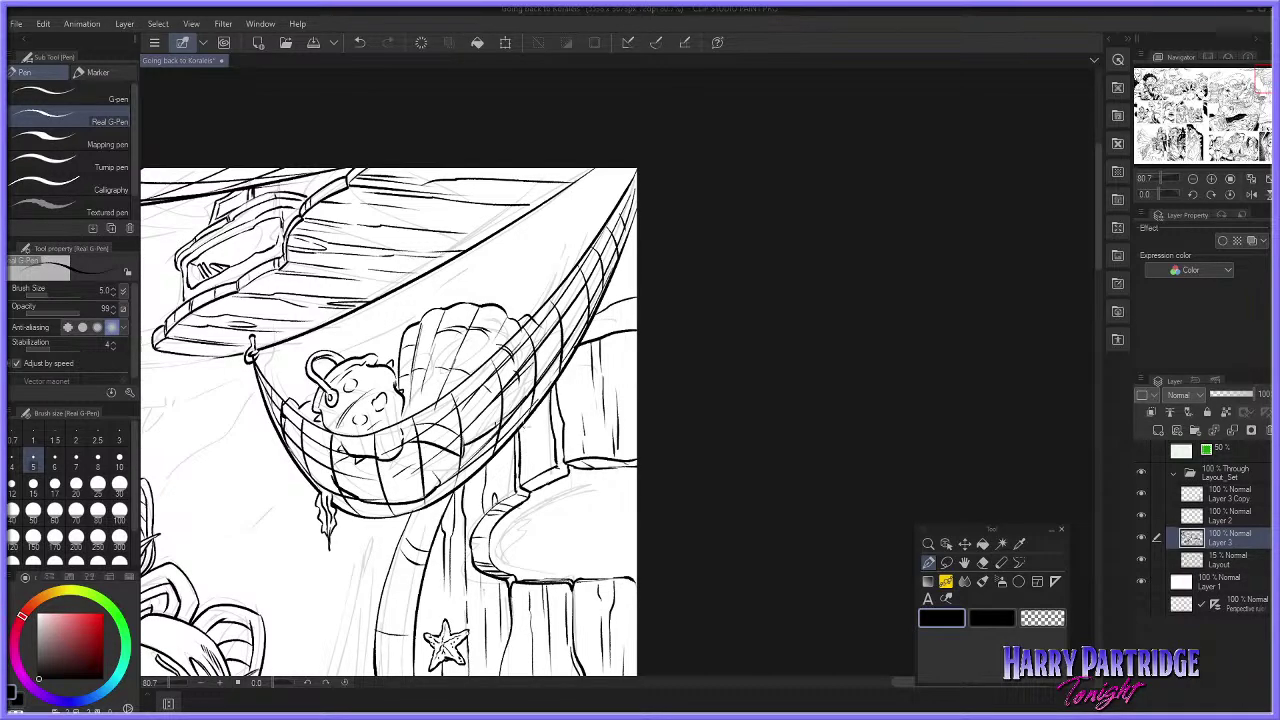
Step: Ink the long slanted edge and tip of a pole rising behind the seafood platter
{"action": "scroll", "coordinate": [606, 435], "scroll_direction": "down", "scroll_amount": 5}
{"action": "scroll", "coordinate": [542, 615], "scroll_direction": "up", "scroll_amount": 3}
{"action": "scroll", "coordinate": [505, 397], "scroll_direction": "up", "scroll_amount": 2}
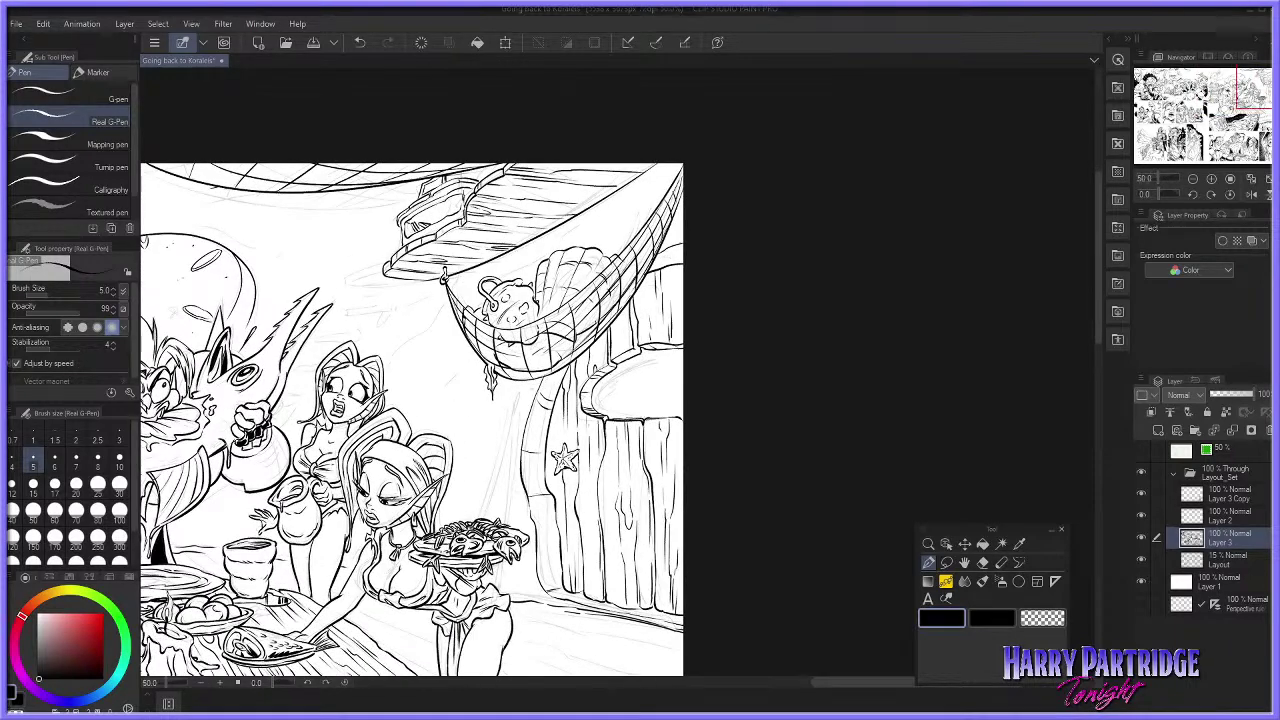
{"action": "scroll", "coordinate": [525, 452], "scroll_direction": "down", "scroll_amount": 4}
{"action": "scroll", "coordinate": [535, 536], "scroll_direction": "up", "scroll_amount": 5}
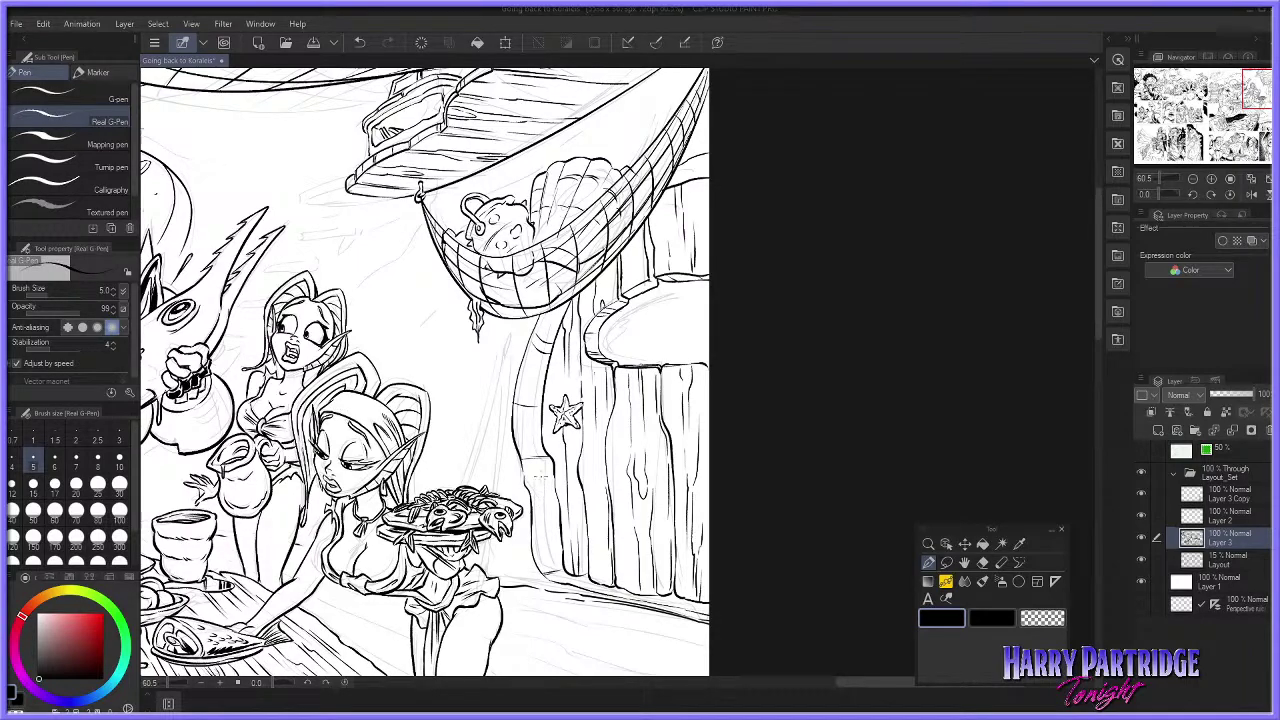
{"action": "scroll", "coordinate": [488, 458], "scroll_direction": "up", "scroll_amount": 3}
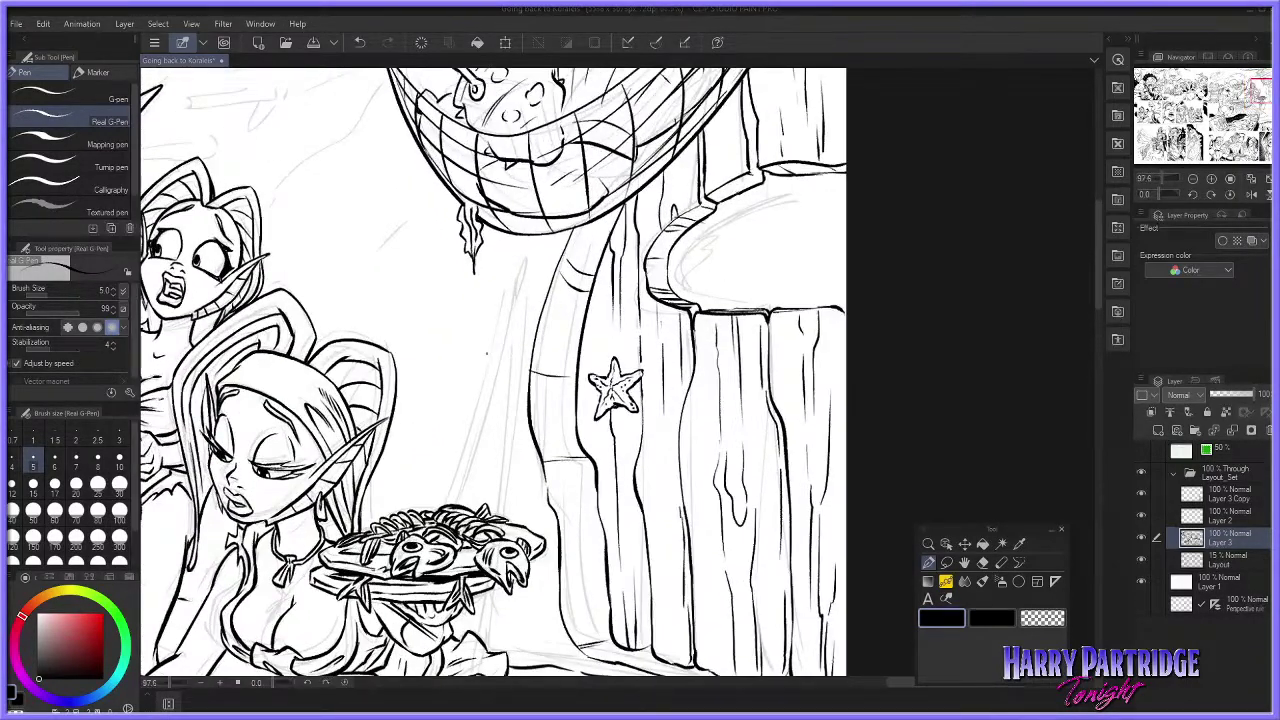
{"action": "mouse_move", "coordinate": [503, 270]}
{"action": "left_mouse_down"}
{"action": "mouse_move", "coordinate": [518, 264]}
{"action": "mouse_move", "coordinate": [507, 250]}
{"action": "mouse_move", "coordinate": [517, 259]}
{"action": "mouse_move", "coordinate": [450, 502]}
{"action": "left_mouse_up"}
{"action": "key", "text": "ctrl+z"}
{"action": "key", "text": "ctrl+z"}
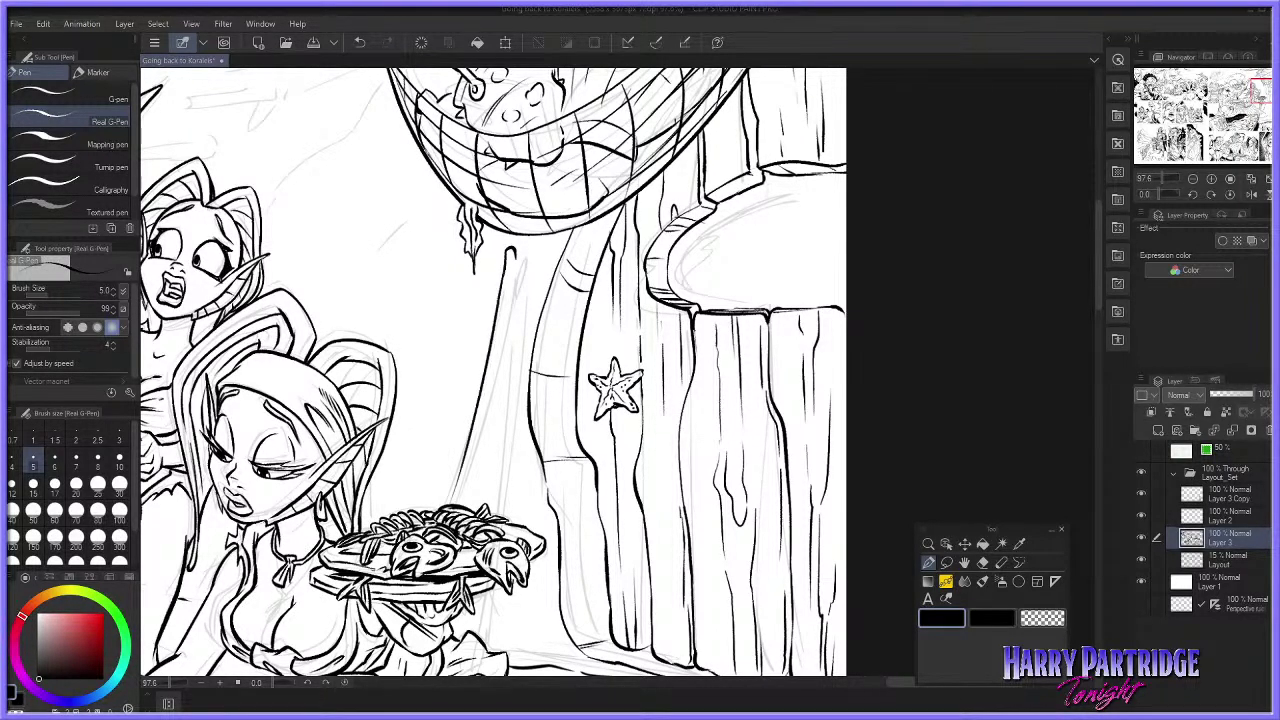
Step: Ink the second long edge of the slanted pole, redoing strokes until it runs parallel to the first
{"action": "left_click_drag", "start_coordinate": [519, 257], "coordinate": [498, 355]}
{"action": "key", "text": "ctrl+z"}
{"action": "left_click_drag", "start_coordinate": [515, 288], "coordinate": [469, 471]}
{"action": "key", "text": "ctrl+z"}
{"action": "left_click_drag", "start_coordinate": [517, 280], "coordinate": [466, 473]}
{"action": "left_click_drag", "start_coordinate": [513, 270], "coordinate": [470, 455]}
{"action": "key", "text": "ctrl+z"}
{"action": "key", "text": "ctrl+z"}
{"action": "left_click_drag", "start_coordinate": [486, 409], "coordinate": [473, 455]}
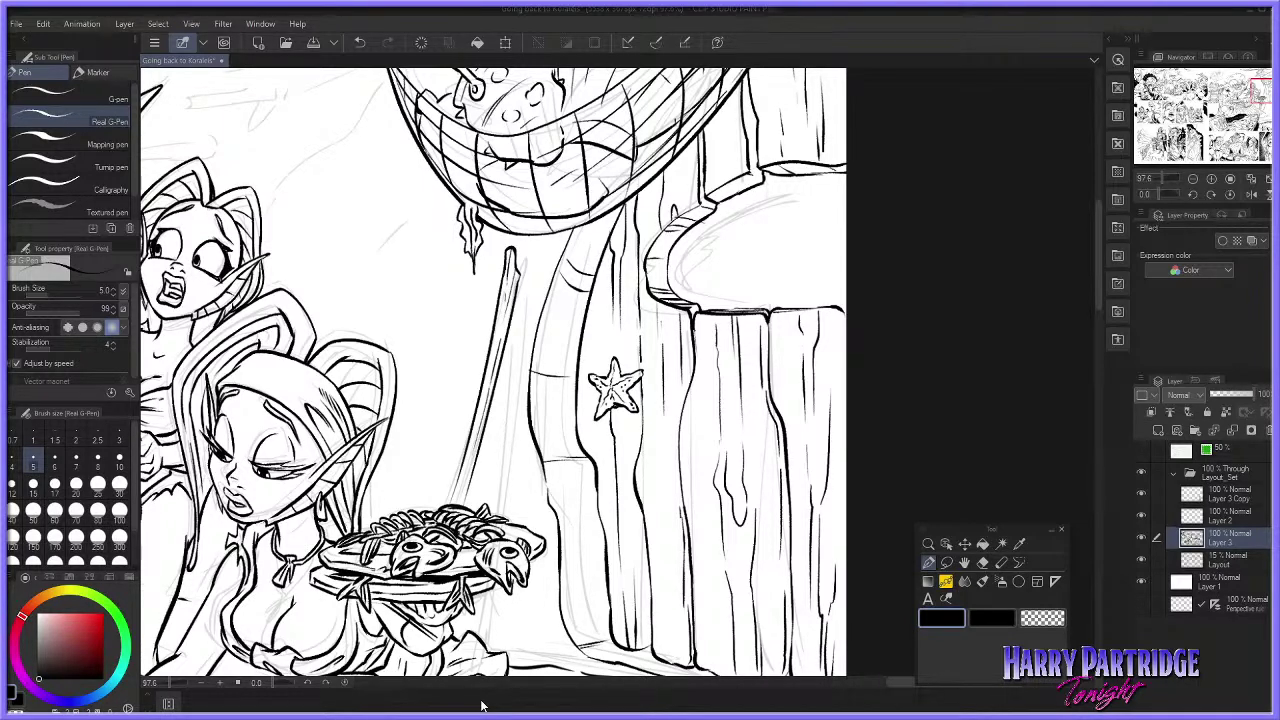
Step: Add short wood-grain strokes along the length of the slanted pole
{"action": "mouse_move", "coordinate": [507, 297]}
{"action": "left_mouse_down"}
{"action": "mouse_move", "coordinate": [463, 491]}
{"action": "mouse_move", "coordinate": [448, 506]}
{"action": "mouse_move", "coordinate": [462, 504]}
{"action": "left_mouse_up"}
{"action": "key", "text": "ctrl+z"}
{"action": "key", "text": "ctrl+z"}
{"action": "key", "text": "ctrl+z"}
{"action": "left_click_drag", "start_coordinate": [468, 460], "coordinate": [460, 486]}
{"action": "left_click_drag", "start_coordinate": [482, 406], "coordinate": [472, 438]}
{"action": "key", "text": "ctrl+z"}
{"action": "left_click_drag", "start_coordinate": [488, 378], "coordinate": [478, 408]}
Step: Erase part of the pole's edges near its tip and ink a rope wrap around it there
{"action": "left_click", "coordinate": [983, 562]}
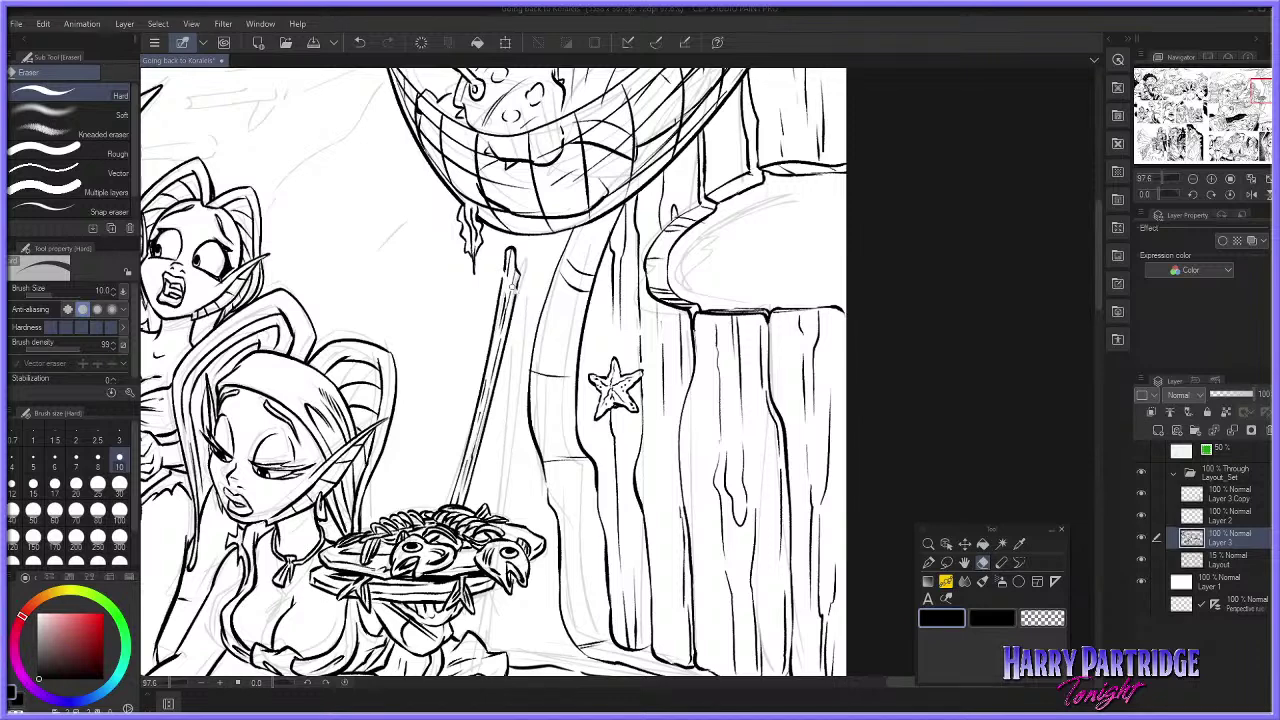
{"action": "left_click_drag", "start_coordinate": [504, 278], "coordinate": [514, 296]}
{"action": "left_click", "coordinate": [928, 562]}
{"action": "mouse_move", "coordinate": [505, 266]}
{"action": "left_mouse_down"}
{"action": "mouse_move", "coordinate": [502, 290]}
{"action": "mouse_move", "coordinate": [518, 295]}
{"action": "mouse_move", "coordinate": [501, 289]}
{"action": "mouse_move", "coordinate": [516, 294]}
{"action": "left_mouse_up"}
{"action": "key", "text": "ctrl+z"}
{"action": "key", "text": "ctrl+z"}
{"action": "key", "text": "ctrl+z"}
{"action": "key", "text": "ctrl+z"}
{"action": "key", "text": "ctrl+z"}
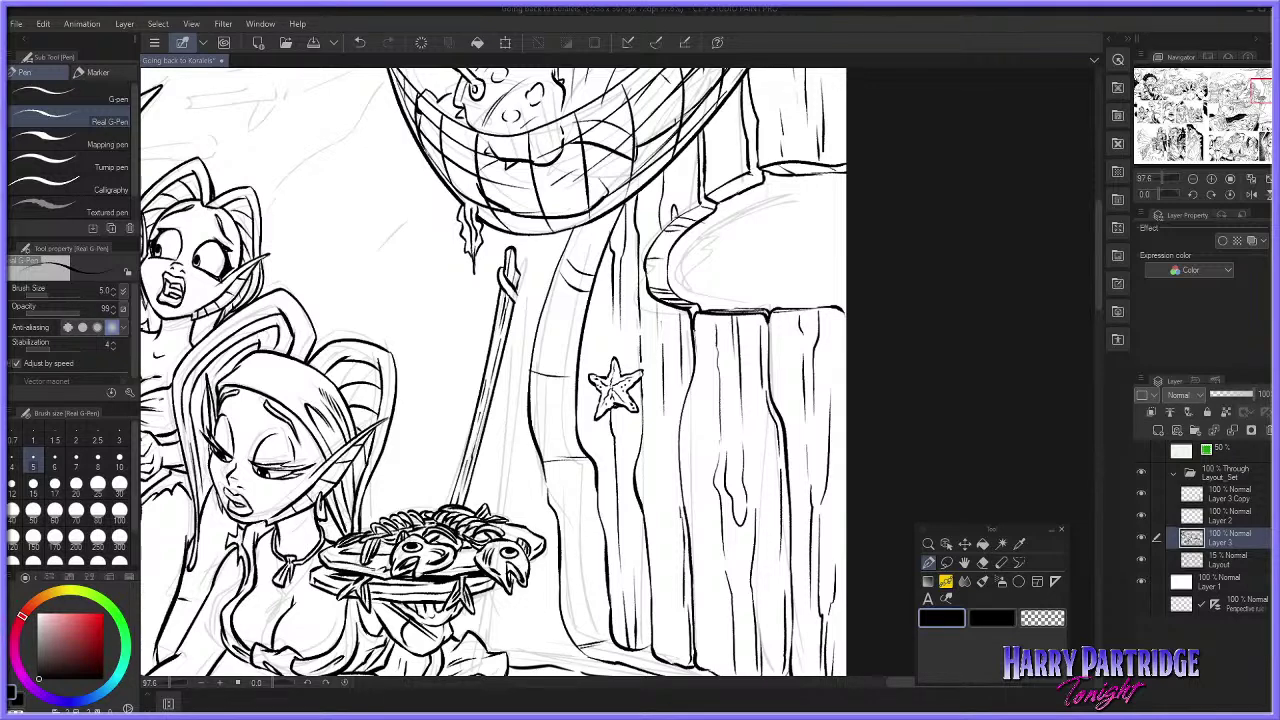
Step: Try to ink a line hanging straight down from the pole's rope wrap
{"action": "left_click_drag", "start_coordinate": [520, 287], "coordinate": [511, 411]}
{"action": "key", "text": "ctrl+z"}
{"action": "left_click_drag", "start_coordinate": [511, 323], "coordinate": [509, 419]}
{"action": "key", "text": "ctrl+z"}
Step: Erase the pole lines just below the rope wrap and ink further coils around the pole
{"action": "left_click", "coordinate": [983, 562]}
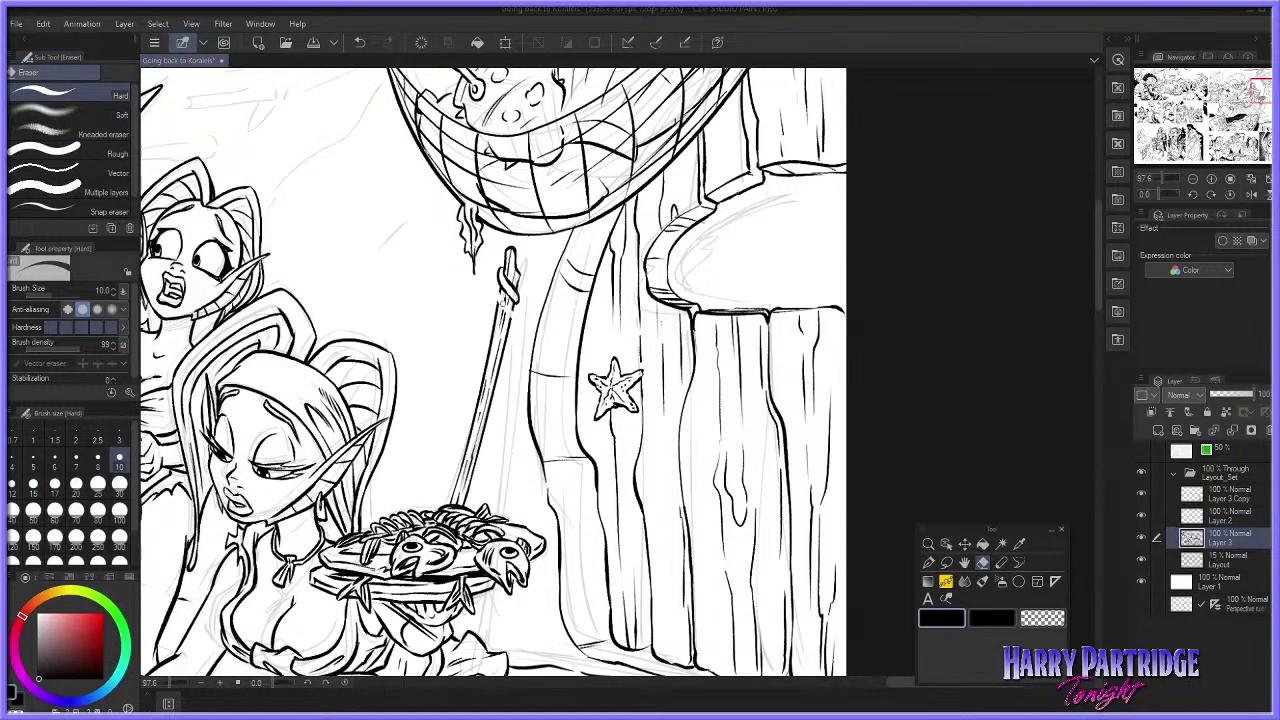
{"action": "left_click_drag", "start_coordinate": [498, 284], "coordinate": [497, 299]}
{"action": "left_click", "coordinate": [928, 562]}
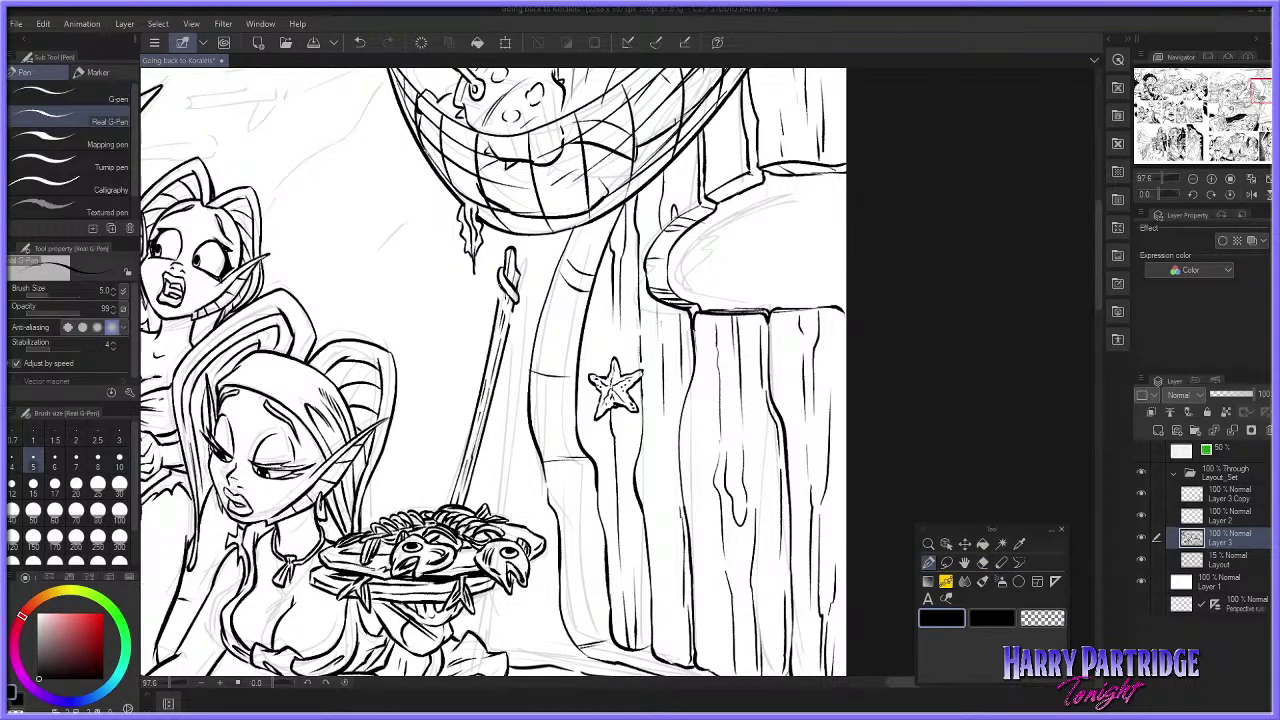
{"action": "key", "text": "ctrl+z"}
{"action": "left_click_drag", "start_coordinate": [499, 297], "coordinate": [506, 320]}
{"action": "key", "text": "ctrl+z"}
Step: Ink a thin fishing line hanging vertically from the rope binding, undoing and redrawing the stroke as needed
{"action": "left_click_drag", "start_coordinate": [514, 290], "coordinate": [513, 411]}
{"action": "key", "text": "ctrl+z"}
{"action": "left_click_drag", "start_coordinate": [510, 329], "coordinate": [510, 443]}
{"action": "key", "text": "ctrl+z"}
{"action": "left_click_drag", "start_coordinate": [514, 316], "coordinate": [514, 438]}
{"action": "key", "text": "ctrl+z"}
{"action": "left_click_drag", "start_coordinate": [515, 292], "coordinate": [515, 448]}
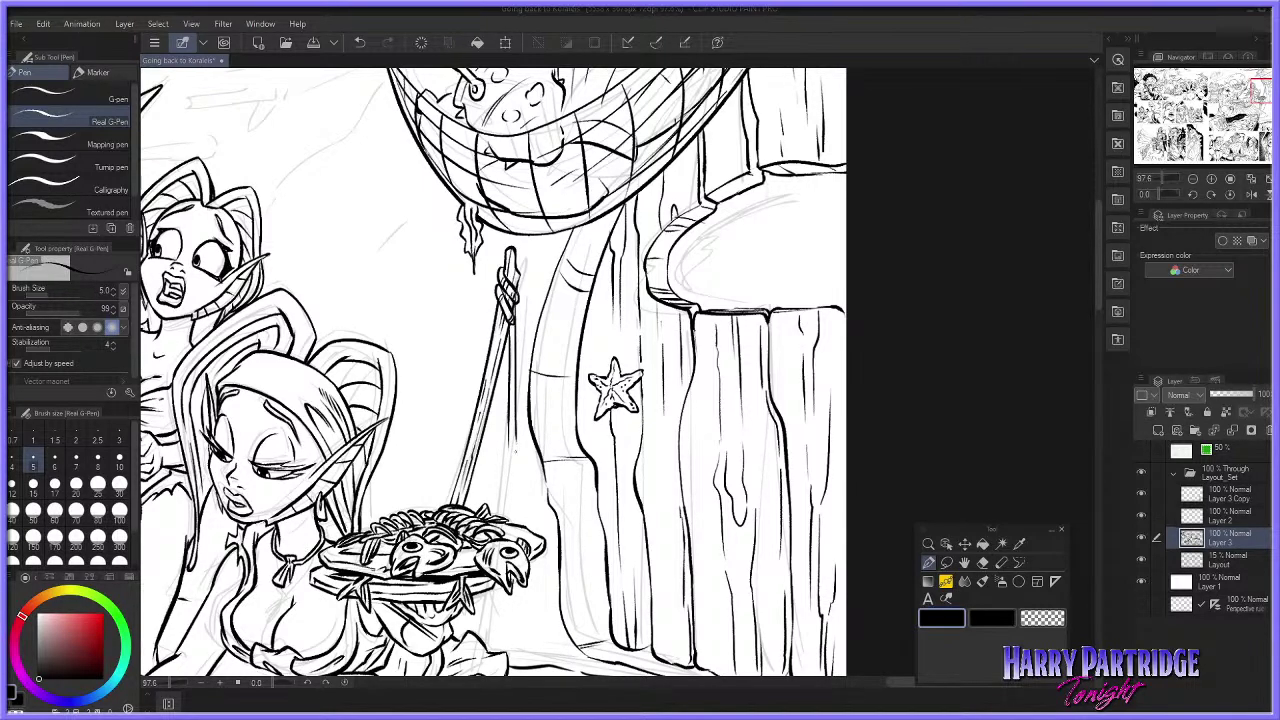
{"action": "key", "text": "ctrl+z"}
{"action": "key", "text": "ctrl+z"}
{"action": "left_click_drag", "start_coordinate": [514, 322], "coordinate": [515, 403]}
{"action": "key", "text": "ctrl+z"}
Step: Complete the hanging line and ink a small loop at its lower end
{"action": "mouse_move", "coordinate": [514, 349]}
{"action": "left_mouse_down"}
{"action": "mouse_move", "coordinate": [509, 452]}
{"action": "mouse_move", "coordinate": [520, 441]}
{"action": "mouse_move", "coordinate": [506, 474]}
{"action": "mouse_move", "coordinate": [520, 468]}
{"action": "mouse_move", "coordinate": [522, 481]}
{"action": "left_mouse_up"}
{"action": "key", "text": "ctrl+z"}
{"action": "key", "text": "ctrl+z"}
{"action": "key", "text": "ctrl+z"}
{"action": "key", "text": "ctrl+z"}
{"action": "left_click", "coordinate": [983, 563]}
{"action": "left_click", "coordinate": [928, 562]}
{"action": "key", "text": "ctrl+z"}
{"action": "key", "text": "ctrl+z"}
{"action": "key", "text": "ctrl+z"}
{"action": "key", "text": "ctrl+z"}
{"action": "key", "text": "ctrl+z"}
{"action": "key", "text": "ctrl+z"}
{"action": "key", "text": "ctrl+z"}
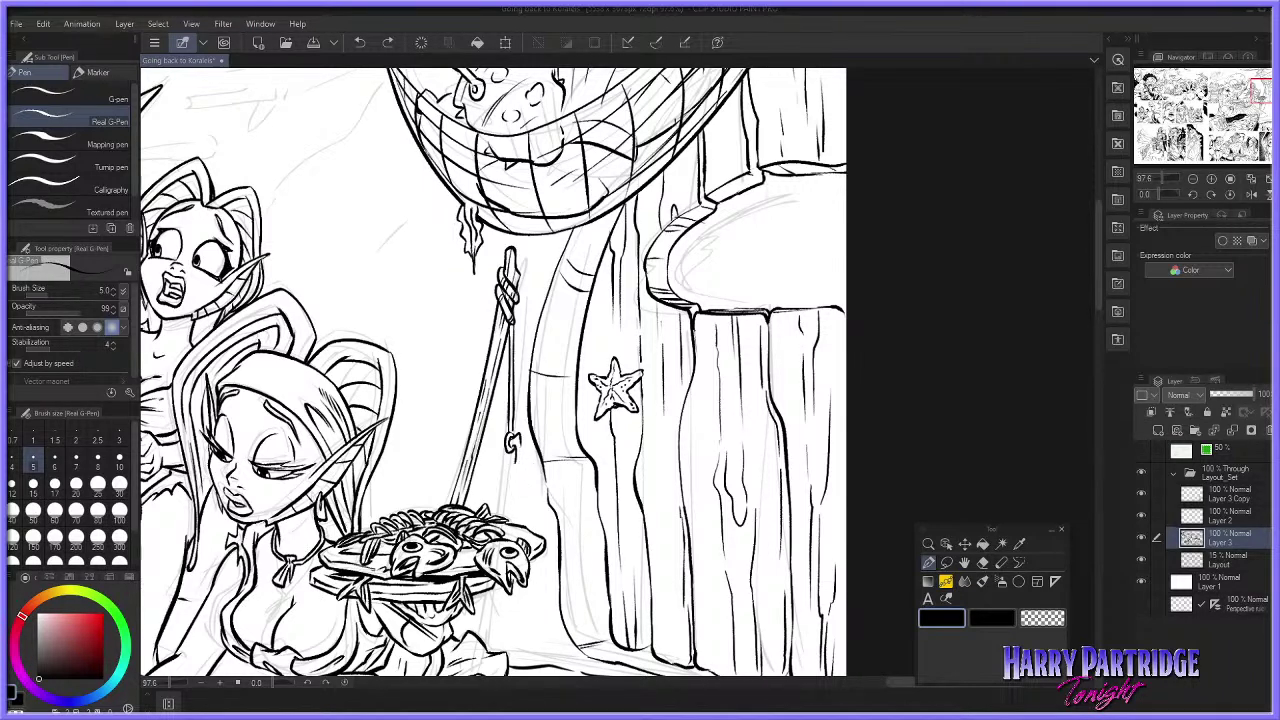
Step: Ink a hook beneath the fishing line's end loop and tidy the overlapping lines with the eraser
{"action": "mouse_move", "coordinate": [507, 440]}
{"action": "left_mouse_down"}
{"action": "mouse_move", "coordinate": [516, 458]}
{"action": "mouse_move", "coordinate": [503, 492]}
{"action": "mouse_move", "coordinate": [517, 476]}
{"action": "left_mouse_up"}
{"action": "key", "text": "ctrl+z"}
{"action": "key", "text": "ctrl+z"}
{"action": "key", "text": "ctrl+z"}
{"action": "key", "text": "e"}
{"action": "left_click_drag", "start_coordinate": [515, 444], "coordinate": [515, 447]}
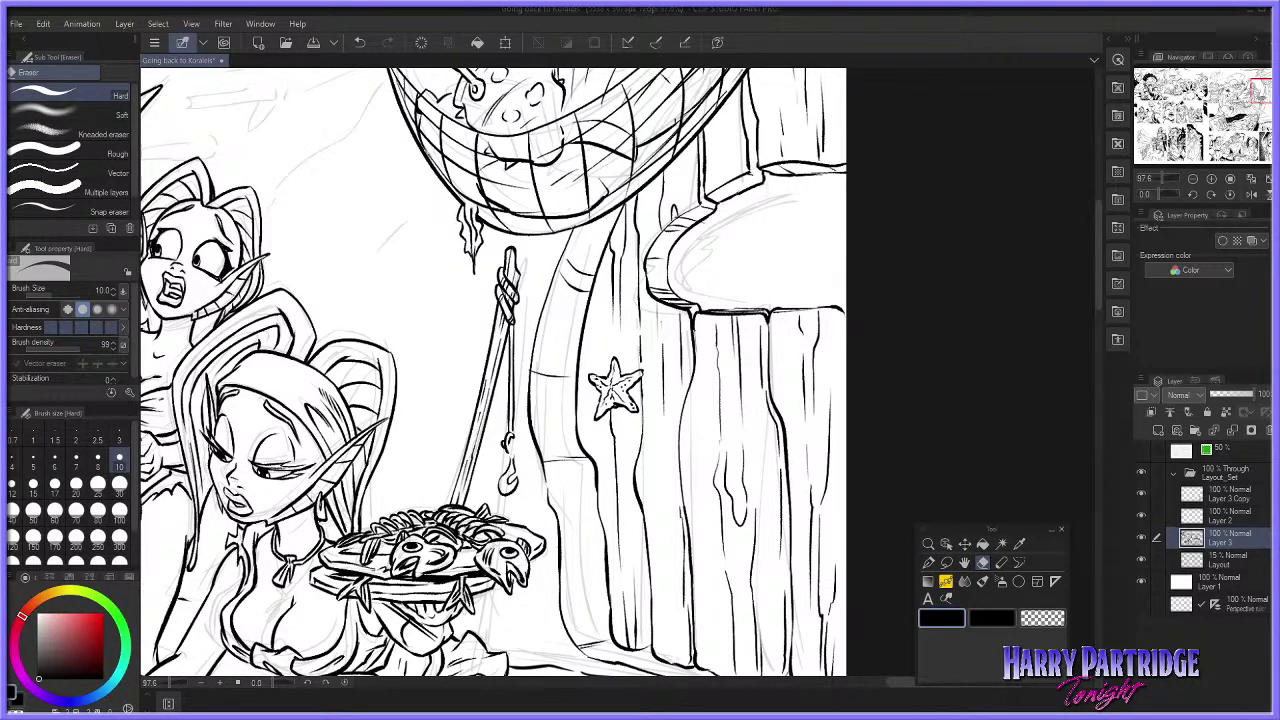
{"action": "key", "text": "p"}
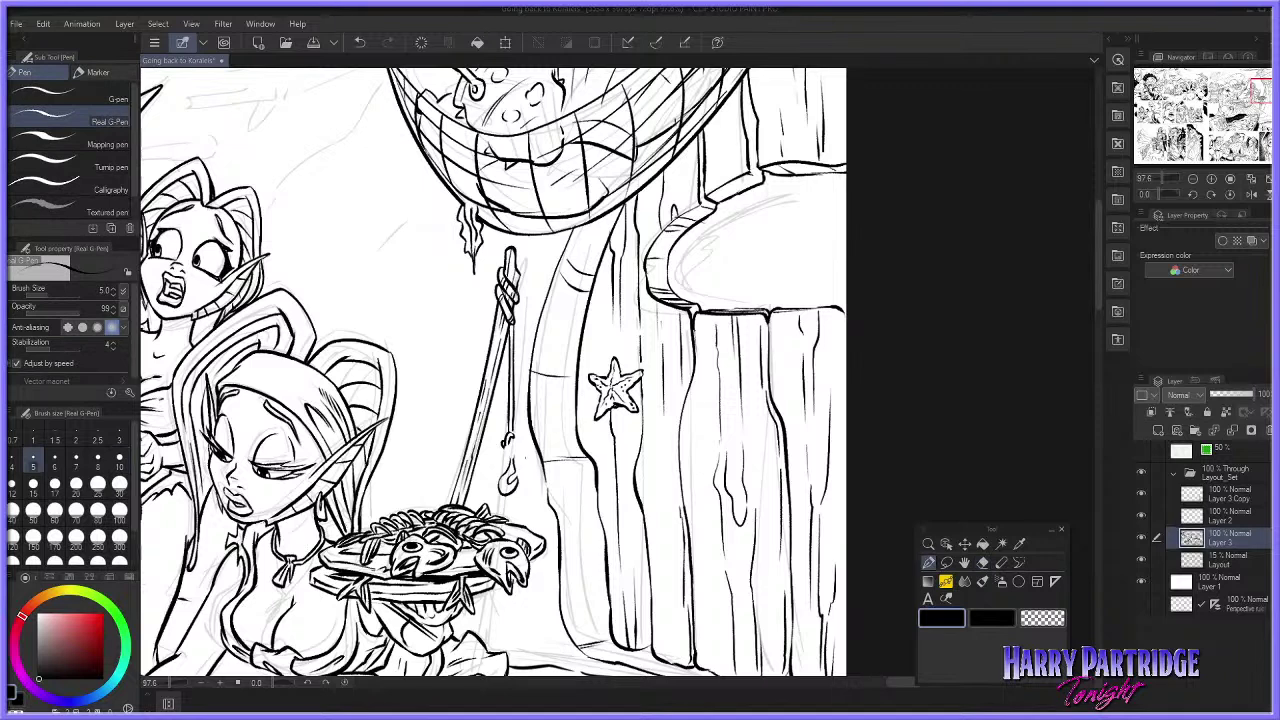
{"action": "mouse_move", "coordinate": [507, 448]}
{"action": "left_mouse_down"}
{"action": "mouse_move", "coordinate": [510, 467]}
{"action": "mouse_move", "coordinate": [516, 433]}
{"action": "mouse_move", "coordinate": [519, 451]}
{"action": "left_mouse_up"}
{"action": "key", "text": "ctrl+z"}
{"action": "key", "text": "ctrl+z"}
{"action": "key", "text": "ctrl+z"}
Step: Examine the whole banquet panel to judge how the fishing pole sits in the composition
{"action": "scroll", "coordinate": [640, 433], "scroll_direction": "down", "scroll_amount": 6}
{"action": "scroll", "coordinate": [532, 493], "scroll_direction": "up", "scroll_amount": 2}
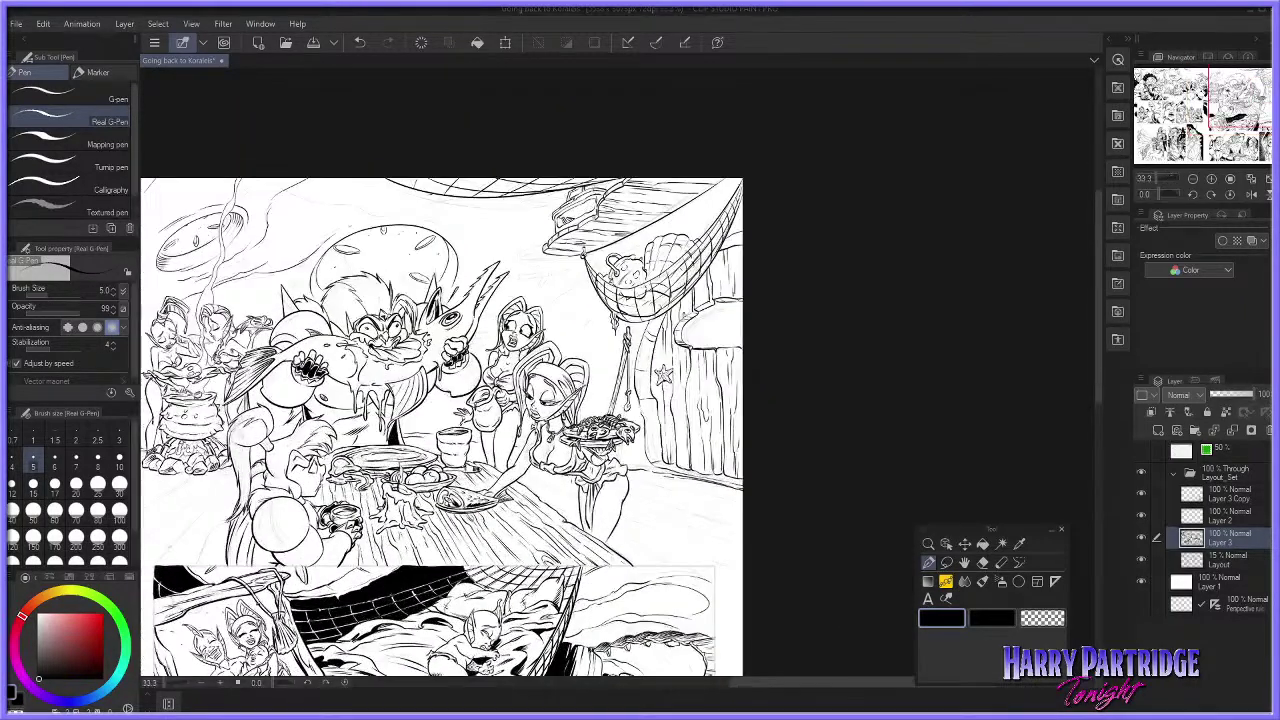
{"action": "scroll", "coordinate": [665, 455], "scroll_direction": "down", "scroll_amount": 2}
{"action": "scroll", "coordinate": [667, 445], "scroll_direction": "up", "scroll_amount": 2}
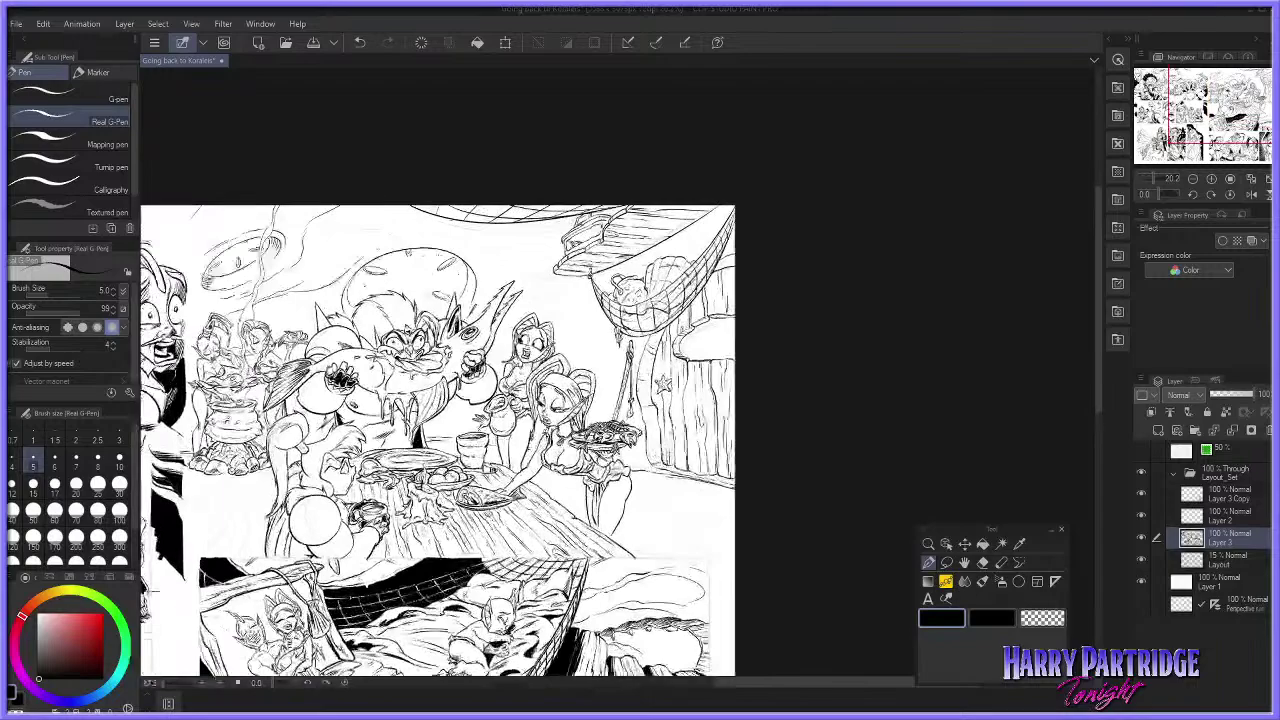
{"action": "scroll", "coordinate": [440, 420], "scroll_direction": "up", "scroll_amount": 1}
{"action": "scroll", "coordinate": [440, 420], "scroll_direction": "down", "scroll_amount": 3}
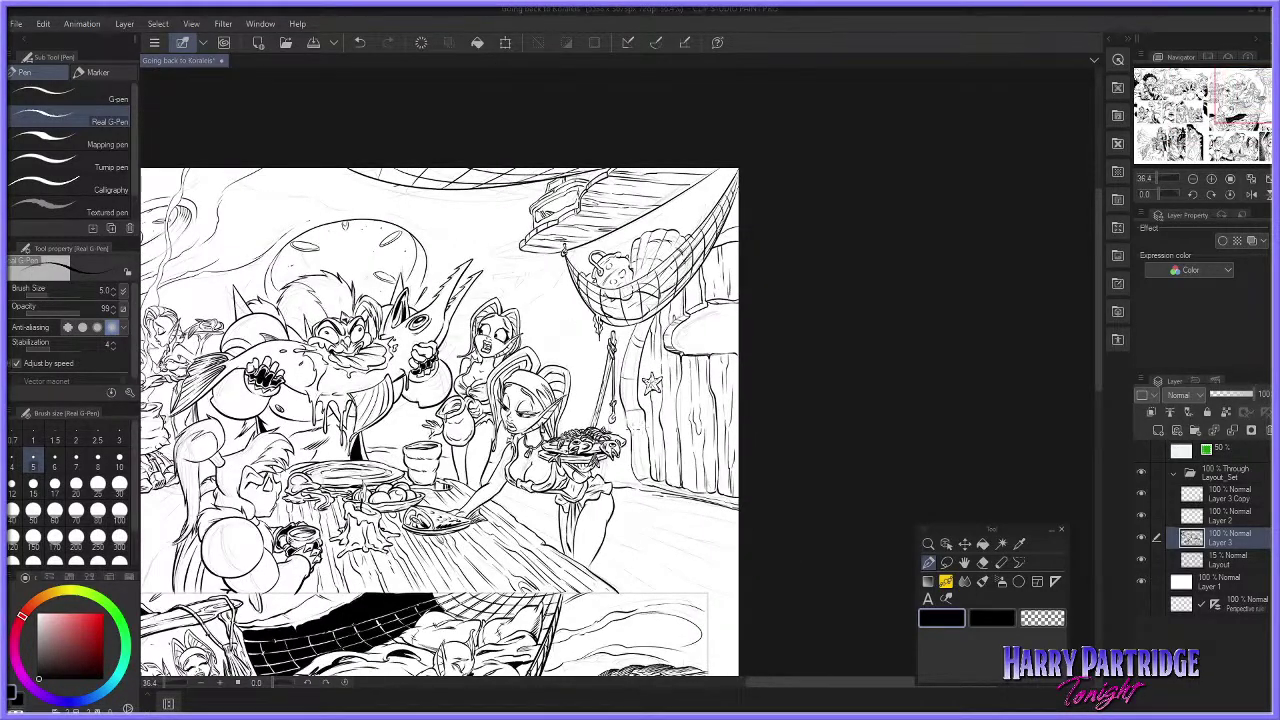
{"action": "scroll", "coordinate": [440, 420], "scroll_direction": "up", "scroll_amount": 2}
{"action": "scroll", "coordinate": [440, 420], "scroll_direction": "down", "scroll_amount": 3}
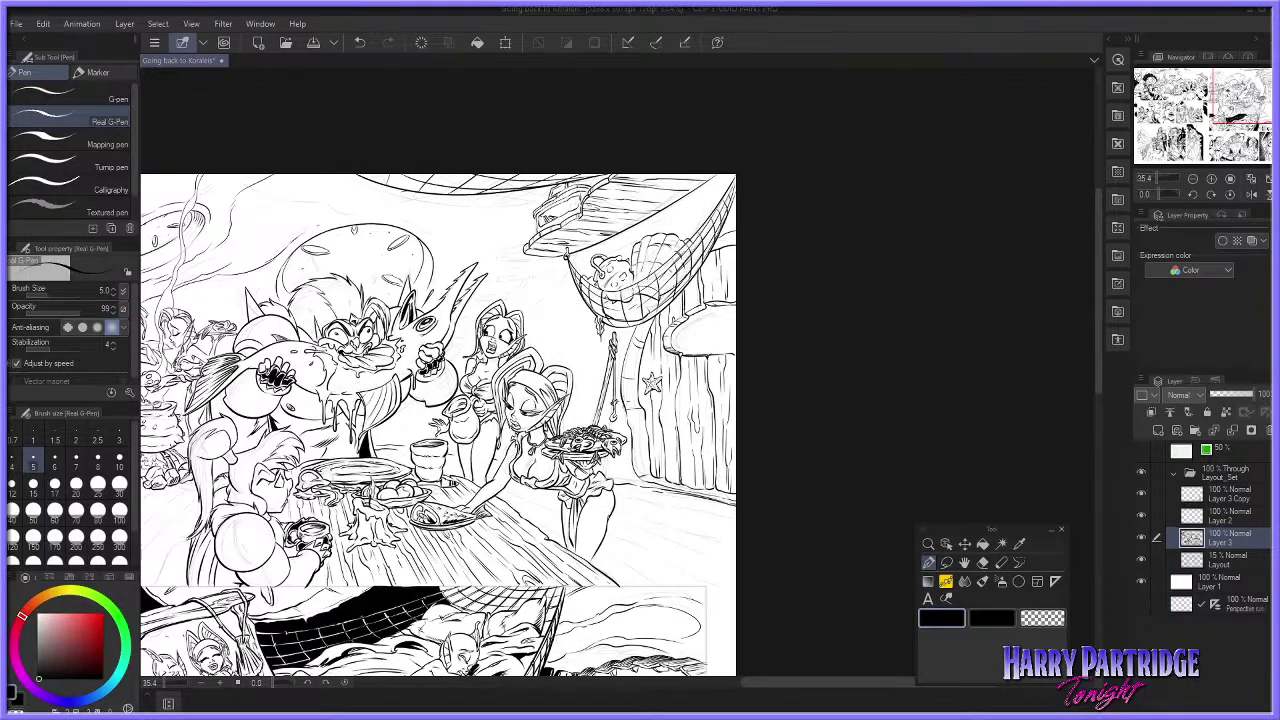
{"action": "scroll", "coordinate": [440, 420], "scroll_direction": "up", "scroll_amount": 1}
{"action": "scroll", "coordinate": [440, 420], "scroll_direction": "up", "scroll_amount": 2}
{"action": "scroll", "coordinate": [440, 420], "scroll_direction": "down", "scroll_amount": 3}
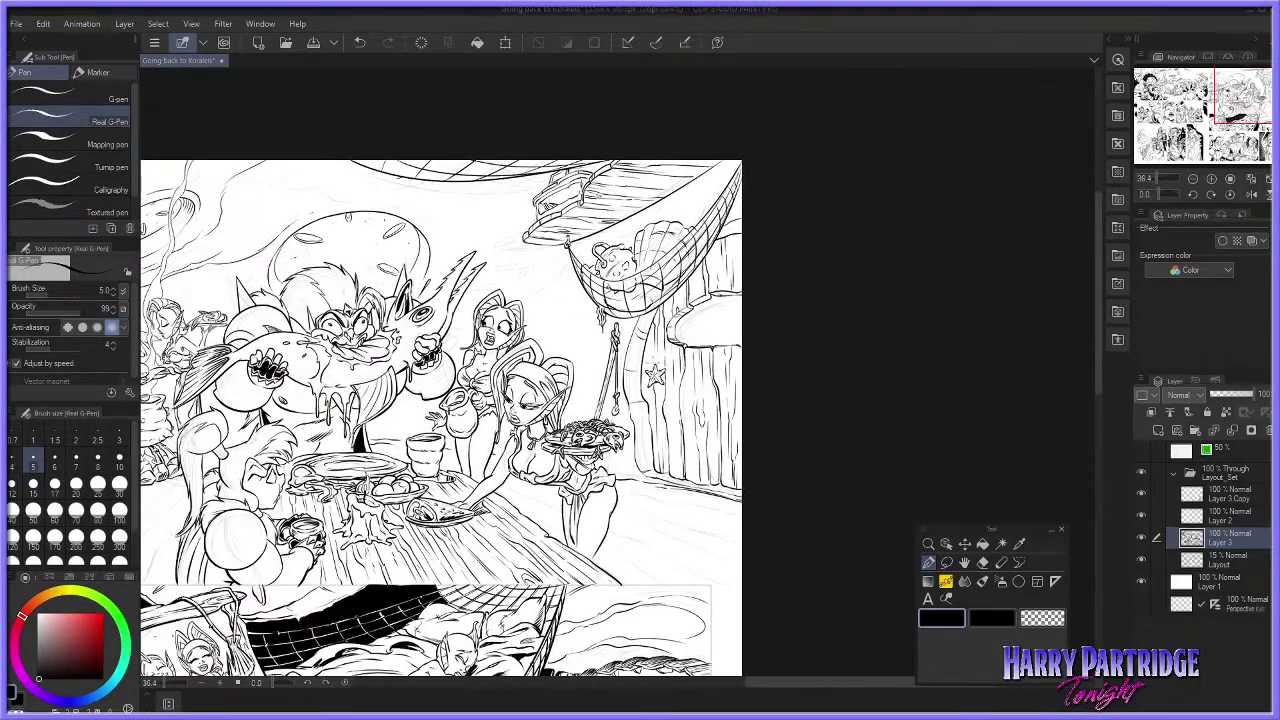
{"action": "scroll", "coordinate": [644, 368], "scroll_direction": "up", "scroll_amount": 4}
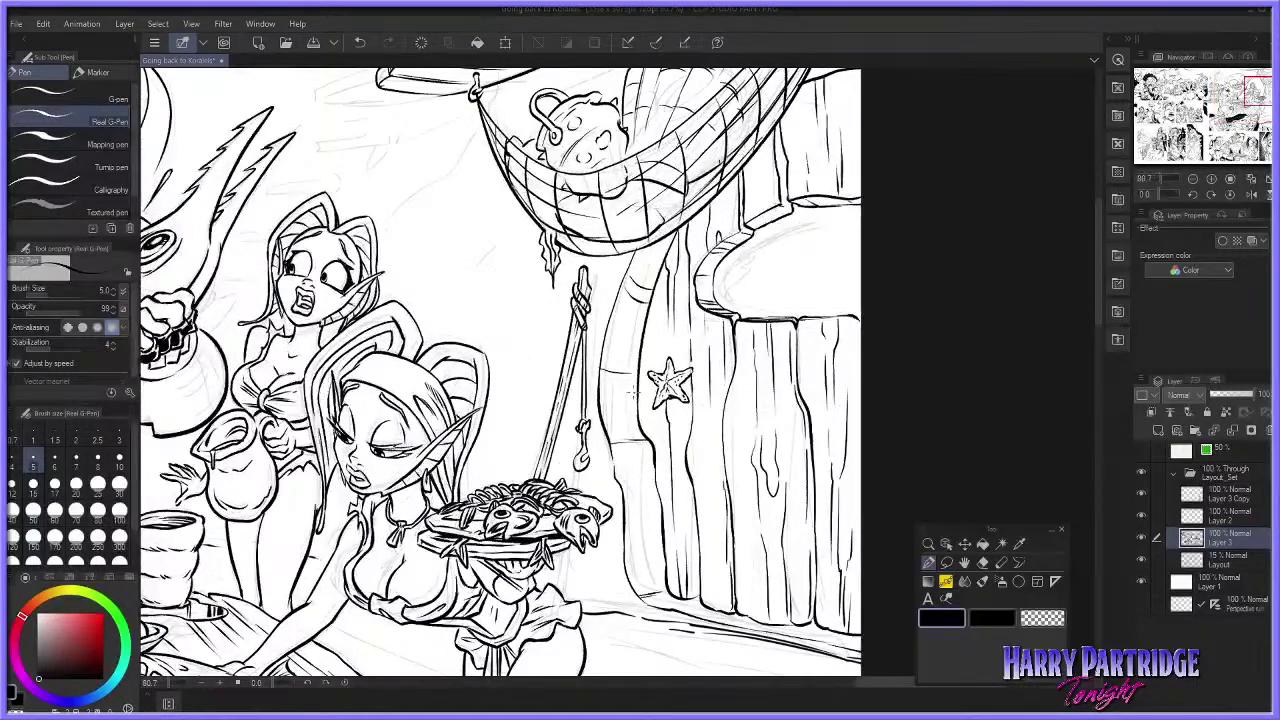
Step: Erase the entire fishing pole, line and hook above the platter using the hard eraser at size 30
{"action": "left_click", "coordinate": [946, 562]}
{"action": "mouse_move", "coordinate": [597, 256]}
{"action": "left_mouse_down"}
{"action": "mouse_move", "coordinate": [540, 458]}
{"action": "mouse_move", "coordinate": [573, 451]}
{"action": "mouse_move", "coordinate": [544, 477]}
{"action": "left_mouse_up"}
{"action": "left_click", "coordinate": [1018, 471]}
{"action": "left_click", "coordinate": [983, 563]}
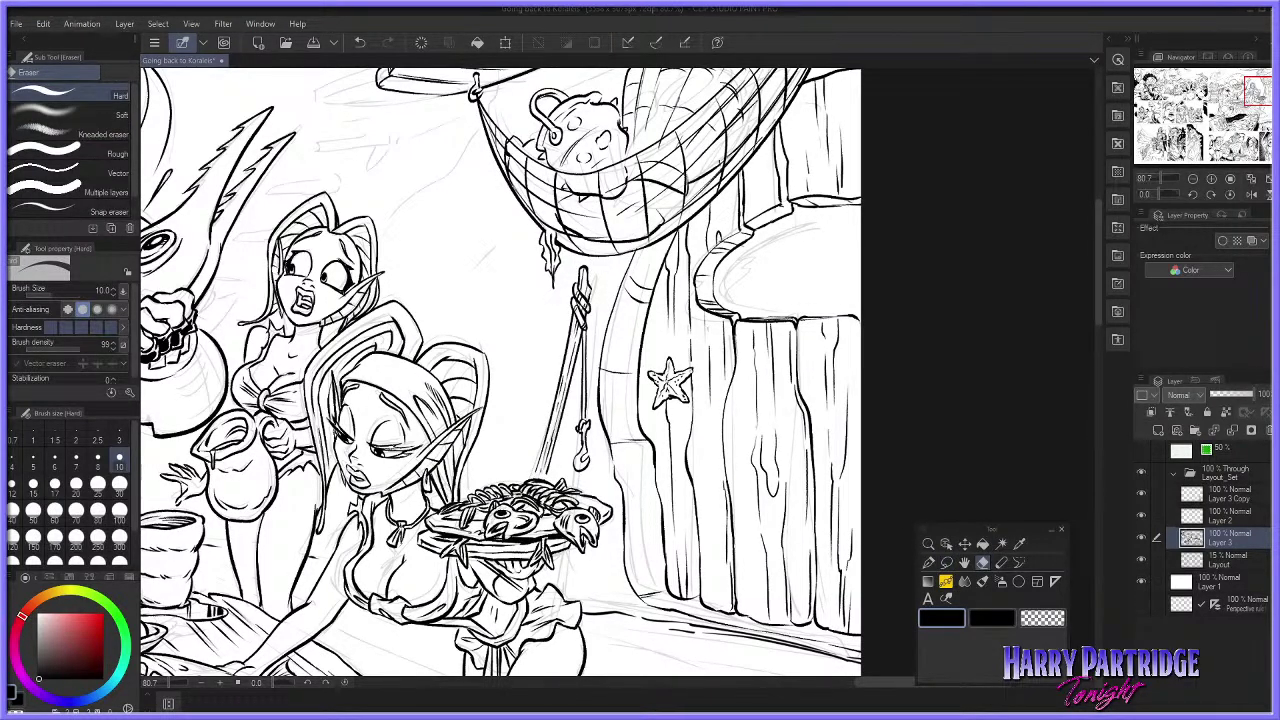
{"action": "left_click", "coordinate": [119, 484]}
{"action": "mouse_move", "coordinate": [572, 360]}
{"action": "left_mouse_down"}
{"action": "mouse_move", "coordinate": [582, 272]}
{"action": "mouse_move", "coordinate": [543, 464]}
{"action": "mouse_move", "coordinate": [570, 445]}
{"action": "mouse_move", "coordinate": [580, 355]}
{"action": "mouse_move", "coordinate": [588, 374]}
{"action": "left_mouse_up"}
{"action": "left_click", "coordinate": [928, 562]}
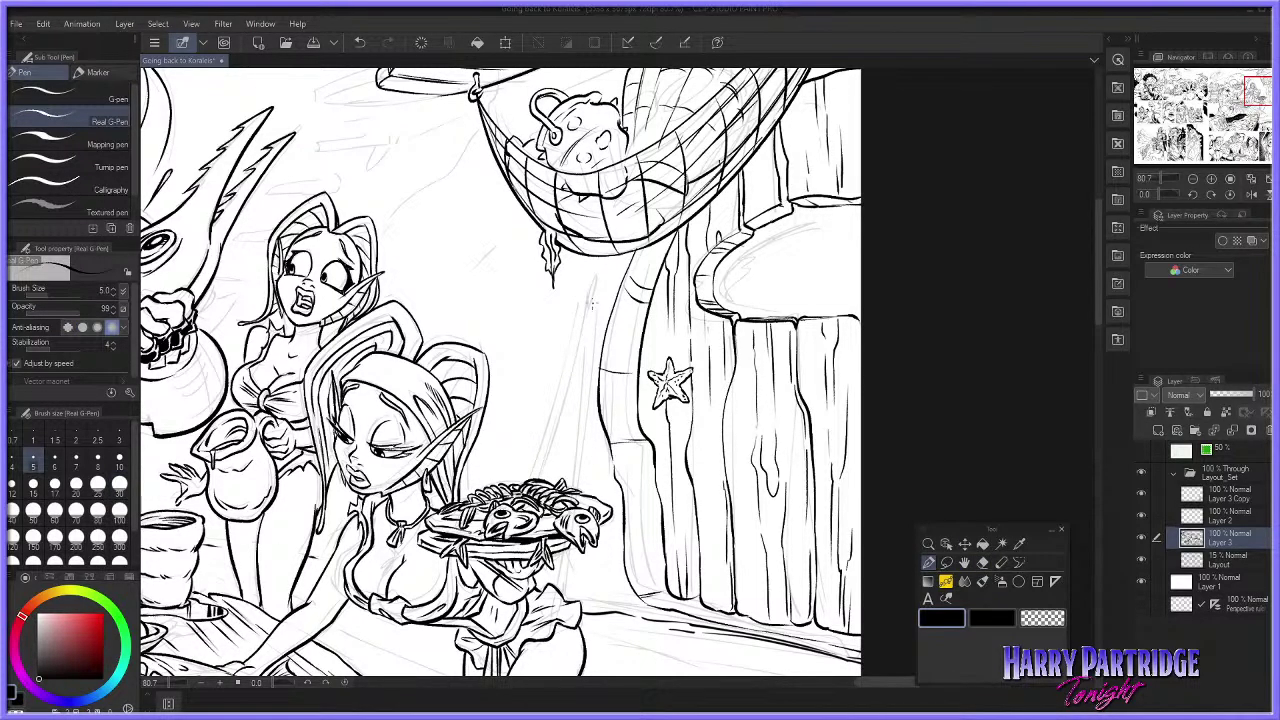
Step: Ink the upright pole behind the fish platter, including its tapered tip and the section visible beneath the platter
{"action": "mouse_move", "coordinate": [595, 284]}
{"action": "left_mouse_down"}
{"action": "mouse_move", "coordinate": [578, 456]}
{"action": "mouse_move", "coordinate": [588, 470]}
{"action": "left_mouse_up"}
{"action": "key", "text": "ctrl+z"}
{"action": "left_click_drag", "start_coordinate": [590, 306], "coordinate": [570, 500]}
{"action": "key", "text": "ctrl+z"}
{"action": "left_click_drag", "start_coordinate": [596, 298], "coordinate": [575, 488]}
{"action": "left_click_drag", "start_coordinate": [598, 290], "coordinate": [579, 492]}
{"action": "key", "text": "ctrl+z"}
{"action": "left_click_drag", "start_coordinate": [583, 442], "coordinate": [580, 484]}
{"action": "left_click_drag", "start_coordinate": [573, 549], "coordinate": [562, 596]}
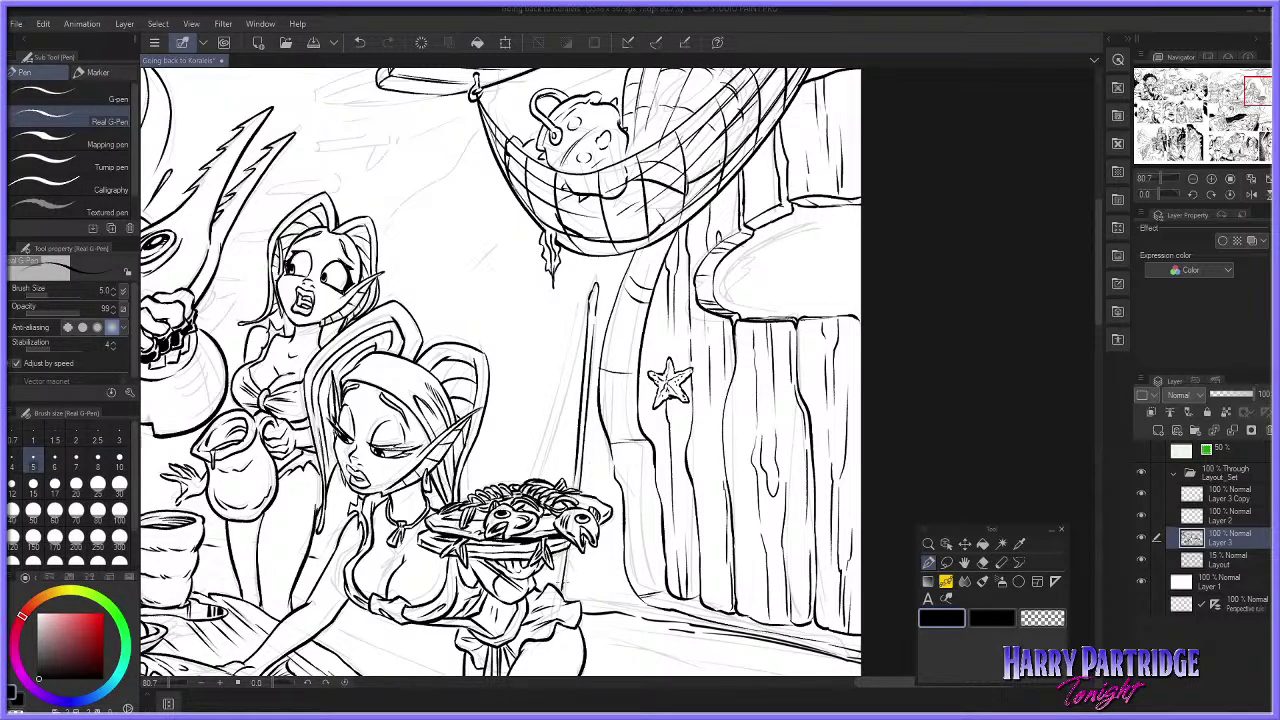
{"action": "key", "text": "ctrl+z"}
{"action": "left_click_drag", "start_coordinate": [573, 549], "coordinate": [568, 595]}
Step: Ink the second, slanted pole from the upright pole's tip down to the fish platter with two parallel edges
{"action": "left_click_drag", "start_coordinate": [588, 291], "coordinate": [533, 478]}
{"action": "key", "text": "ctrl+z"}
{"action": "left_click_drag", "start_coordinate": [557, 386], "coordinate": [524, 480]}
{"action": "key", "text": "ctrl+z"}
{"action": "left_click_drag", "start_coordinate": [588, 303], "coordinate": [536, 478]}
{"action": "left_click_drag", "start_coordinate": [550, 399], "coordinate": [526, 478]}
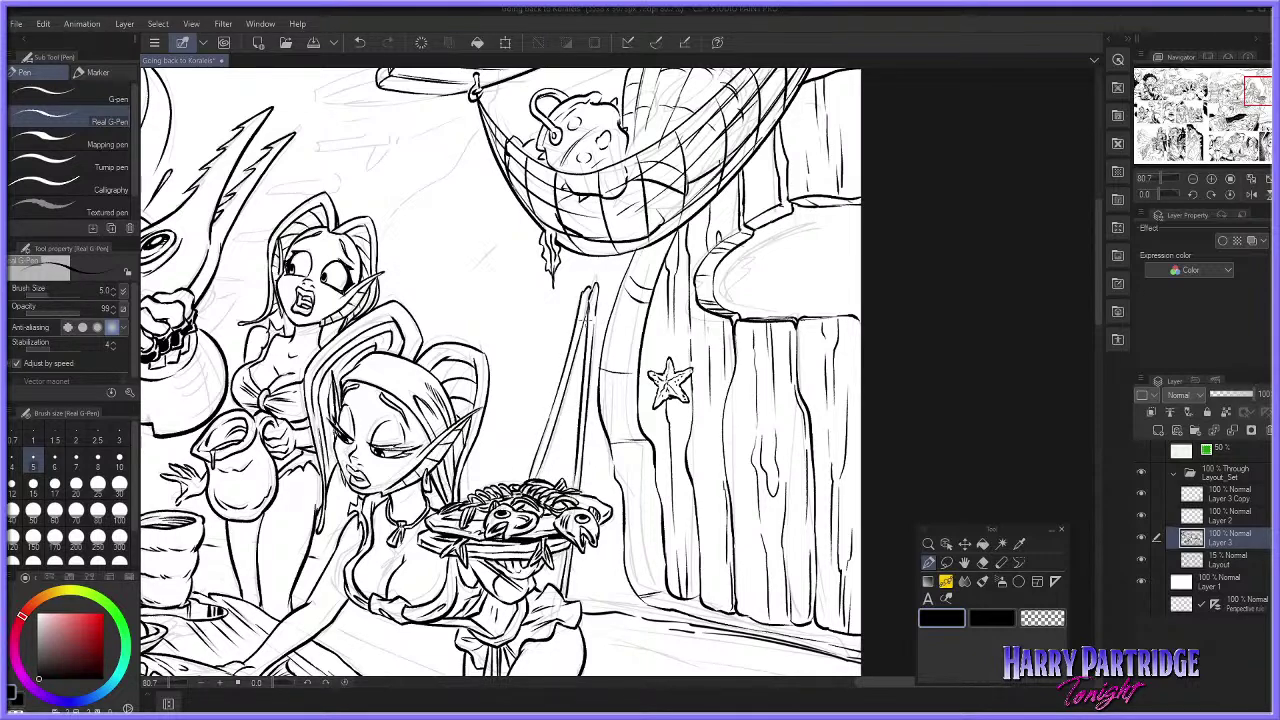
{"action": "key", "text": "ctrl+z"}
{"action": "key", "text": "ctrl+z"}
{"action": "left_click_drag", "start_coordinate": [572, 350], "coordinate": [520, 482]}
{"action": "key", "text": "ctrl+z"}
{"action": "left_click_drag", "start_coordinate": [560, 386], "coordinate": [530, 480]}
{"action": "left_click_drag", "start_coordinate": [586, 306], "coordinate": [537, 479]}
{"action": "key", "text": "ctrl+z"}
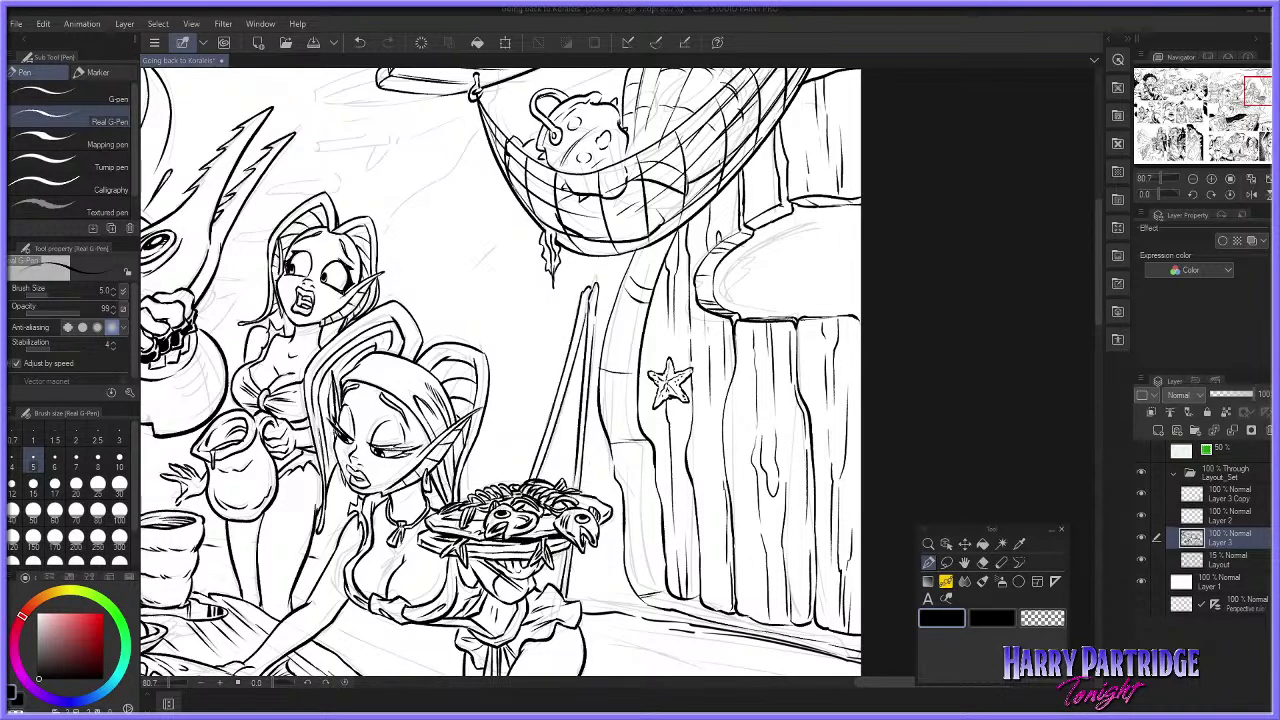
Step: Ink a wavy horizontal line in the open space above the large round dome behind the feasting monster
{"action": "left_click_drag", "start_coordinate": [875, 683], "coordinate": [826, 669]}
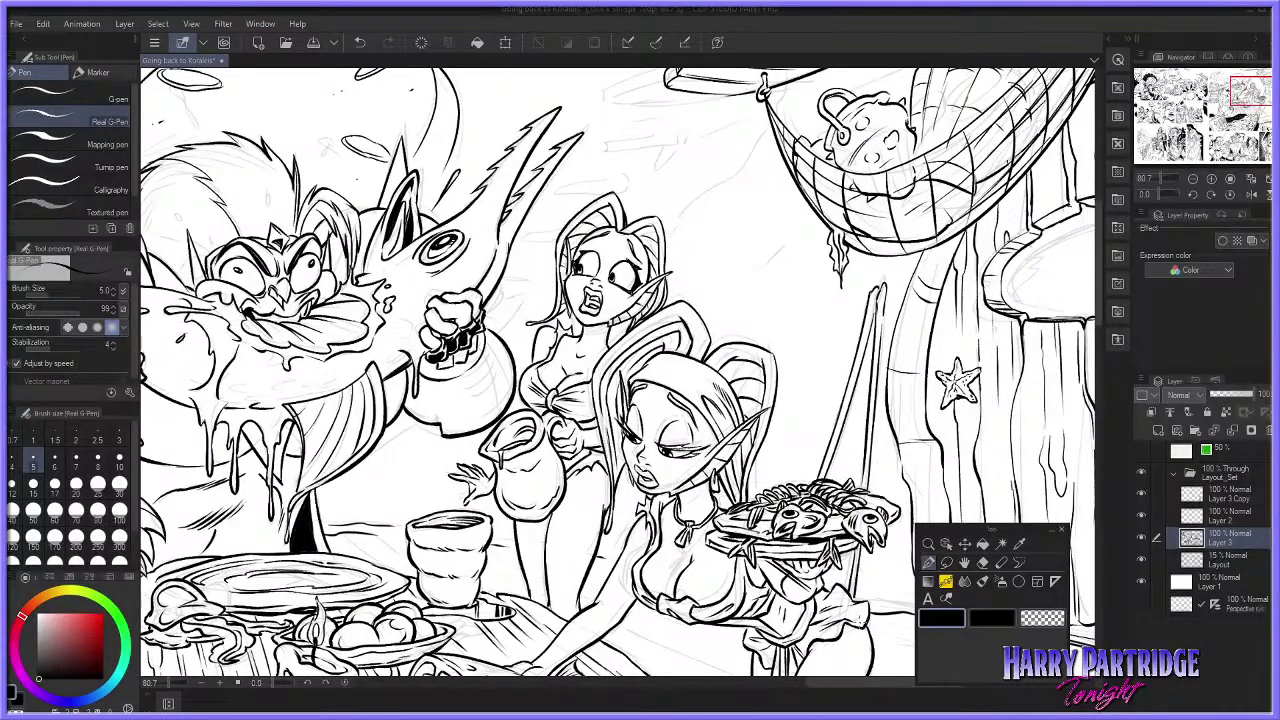
{"action": "scroll", "coordinate": [462, 382], "scroll_direction": "down", "scroll_amount": 10}
{"action": "scroll", "coordinate": [462, 382], "scroll_direction": "up", "scroll_amount": 1}
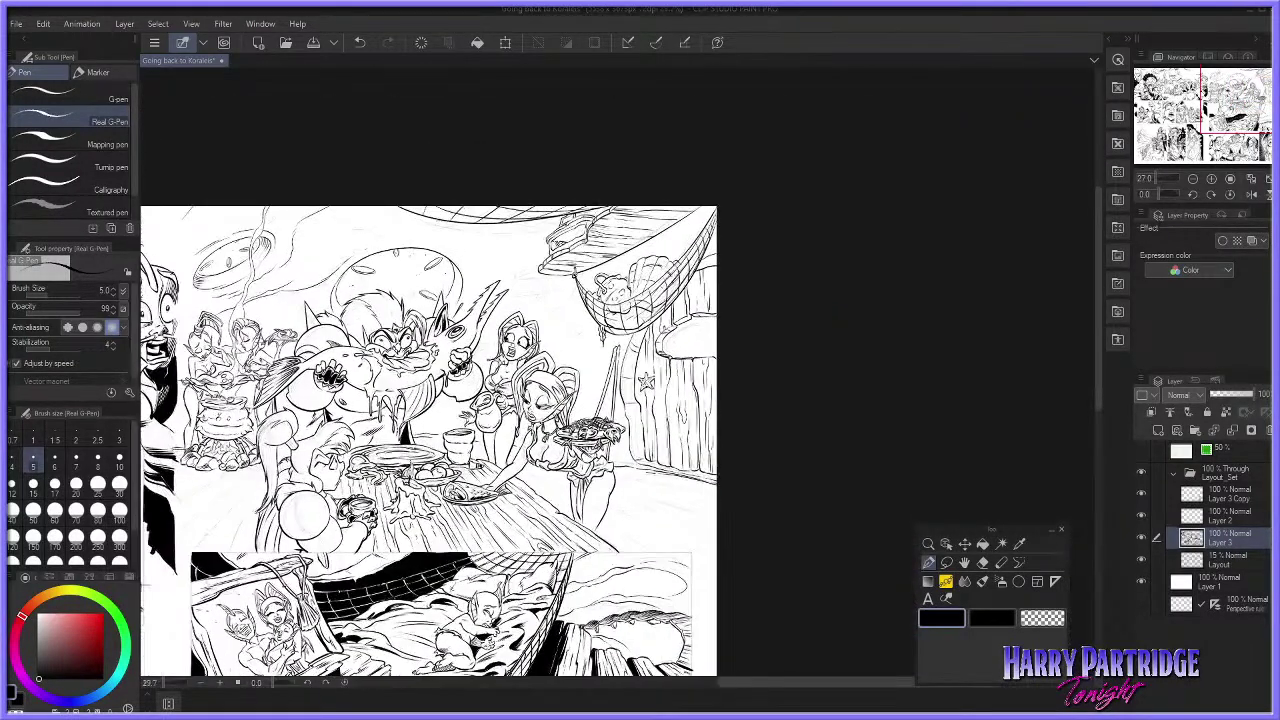
{"action": "scroll", "coordinate": [485, 265], "scroll_direction": "up", "scroll_amount": 3}
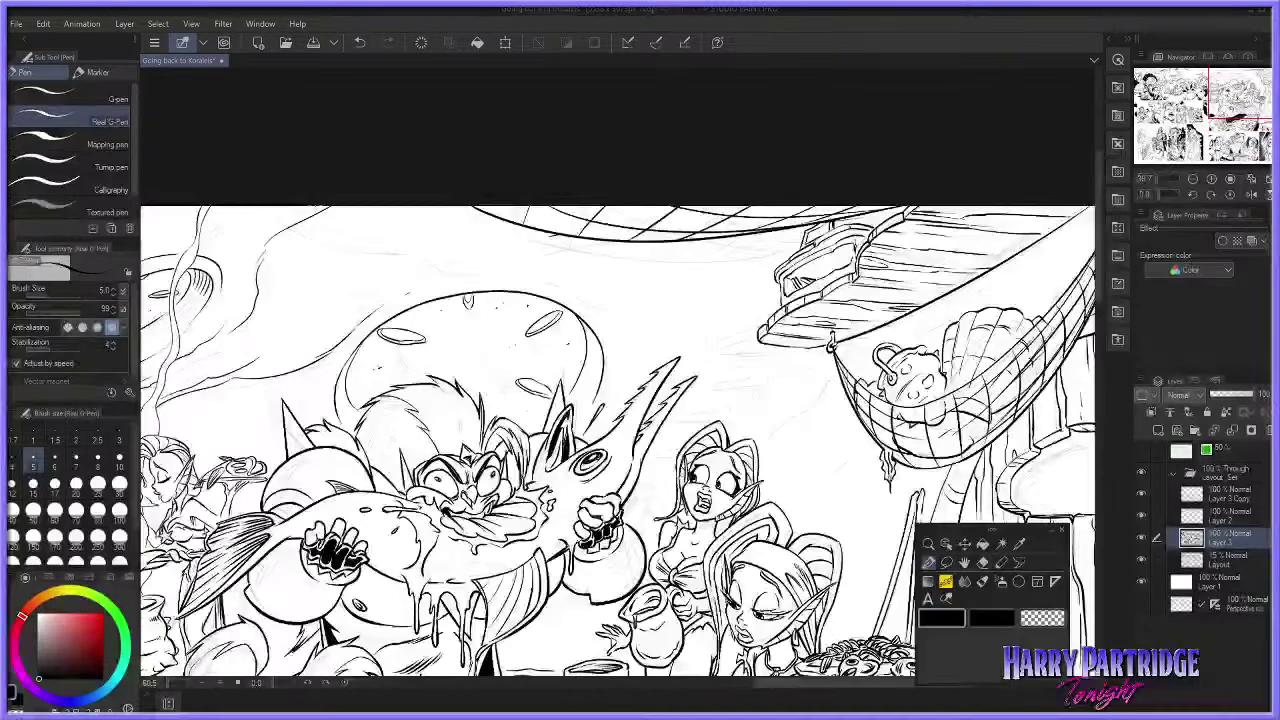
{"action": "left_click_drag", "start_coordinate": [473, 274], "coordinate": [598, 241]}
{"action": "key", "text": "ctrl+z"}
{"action": "key", "text": "ctrl+z"}
{"action": "left_click_drag", "start_coordinate": [524, 267], "coordinate": [596, 239]}
{"action": "mouse_move", "coordinate": [450, 277]}
{"action": "left_mouse_down"}
{"action": "mouse_move", "coordinate": [523, 265]}
{"action": "mouse_move", "coordinate": [440, 273]}
{"action": "left_mouse_up"}
{"action": "key", "text": "ctrl+z"}
Step: Ink curved shading strokes along both side edges of the large dome behind the monster
{"action": "scroll", "coordinate": [617, 440], "scroll_direction": "down", "scroll_amount": 3}
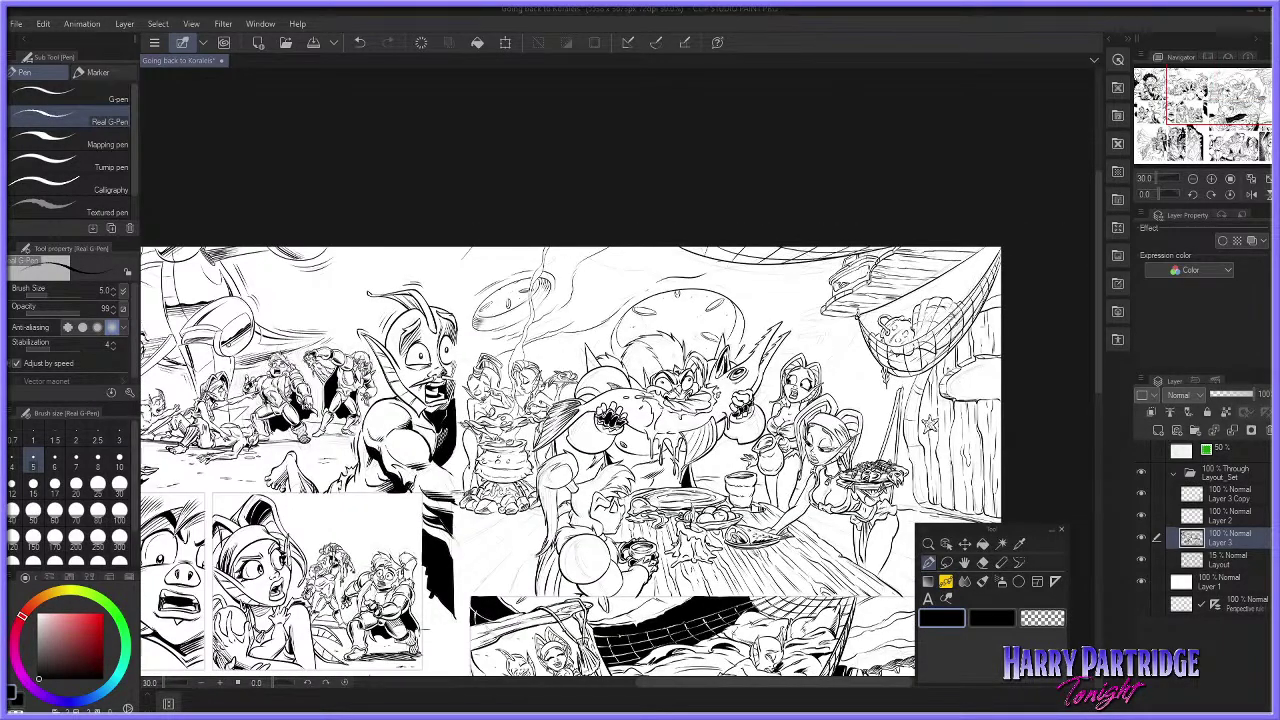
{"action": "scroll", "coordinate": [735, 265], "scroll_direction": "up", "scroll_amount": 5}
{"action": "key", "text": "ctrl+z"}
{"action": "left_click_drag", "start_coordinate": [602, 368], "coordinate": [628, 427]}
{"action": "key", "text": "ctrl+z"}
{"action": "key", "text": "ctrl+z"}
{"action": "key", "text": "ctrl+z"}
{"action": "left_click_drag", "start_coordinate": [278, 467], "coordinate": [304, 403]}
{"action": "key", "text": "ctrl+z"}
{"action": "key", "text": "ctrl+z"}
{"action": "key", "text": "ctrl+z"}
{"action": "key", "text": "ctrl+z"}
{"action": "left_click_drag", "start_coordinate": [285, 456], "coordinate": [307, 398]}
{"action": "key", "text": "ctrl+z"}
{"action": "key", "text": "ctrl+z"}
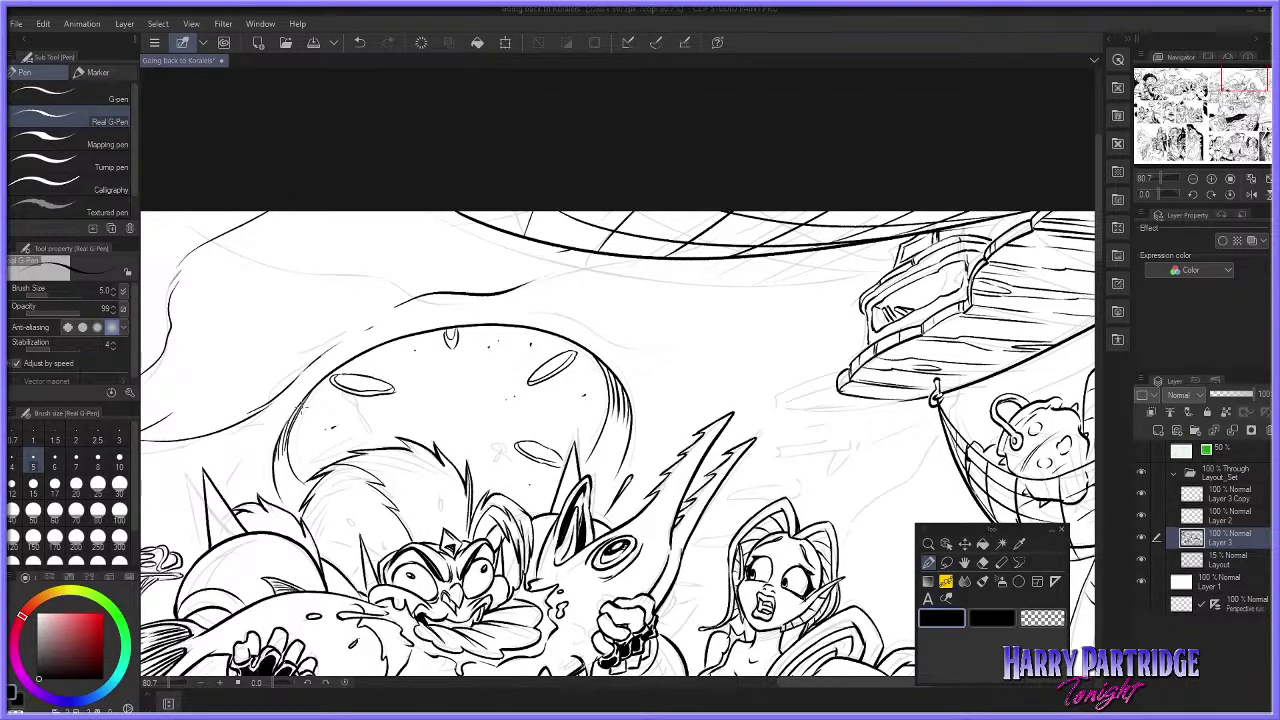
{"action": "key", "text": "ctrl+z"}
{"action": "key", "text": "ctrl+z"}
{"action": "mouse_move", "coordinate": [280, 451]}
{"action": "left_mouse_down"}
{"action": "mouse_move", "coordinate": [299, 409]}
{"action": "mouse_move", "coordinate": [282, 441]}
{"action": "left_mouse_up"}
{"action": "key", "text": "ctrl+z"}
Step: Try to ink the corner of a sketched shape in the open space beside the wooden deck
{"action": "scroll", "coordinate": [280, 450], "scroll_direction": "down", "scroll_amount": 5}
{"action": "scroll", "coordinate": [280, 470], "scroll_direction": "up", "scroll_amount": 1}
{"action": "scroll", "coordinate": [387, 337], "scroll_direction": "up", "scroll_amount": 1}
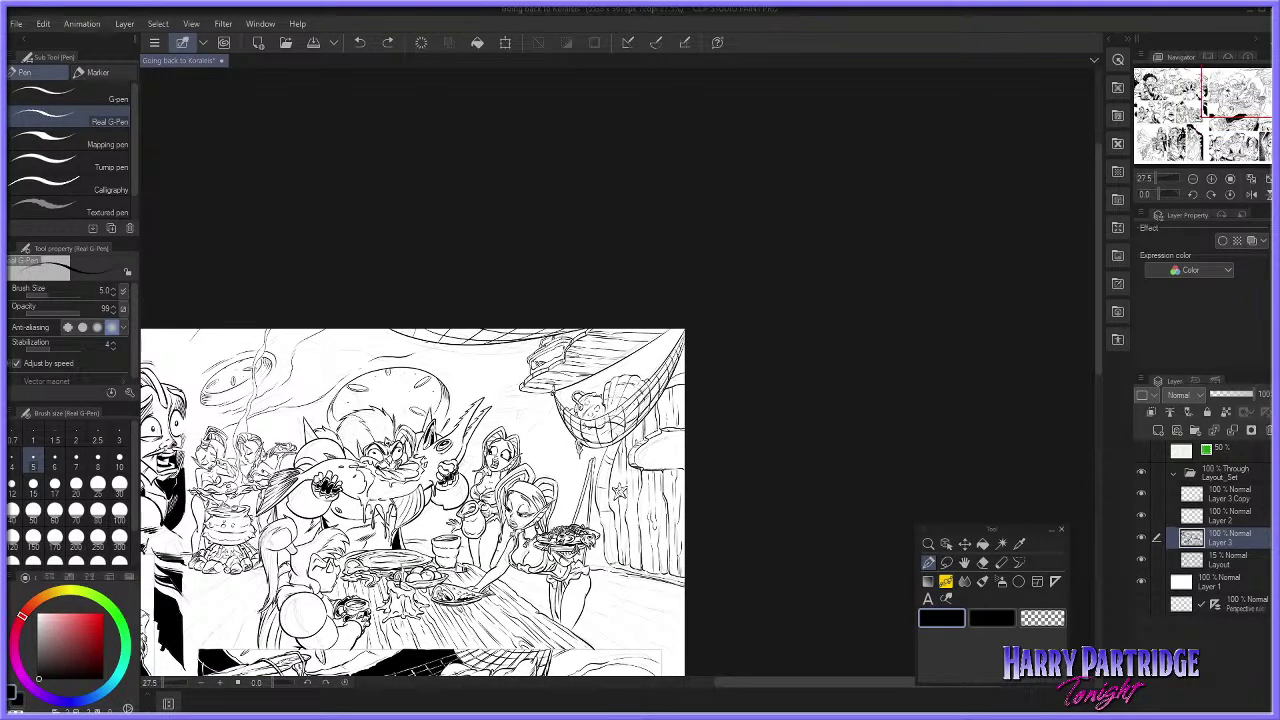
{"action": "scroll", "coordinate": [448, 416], "scroll_direction": "up", "scroll_amount": 4}
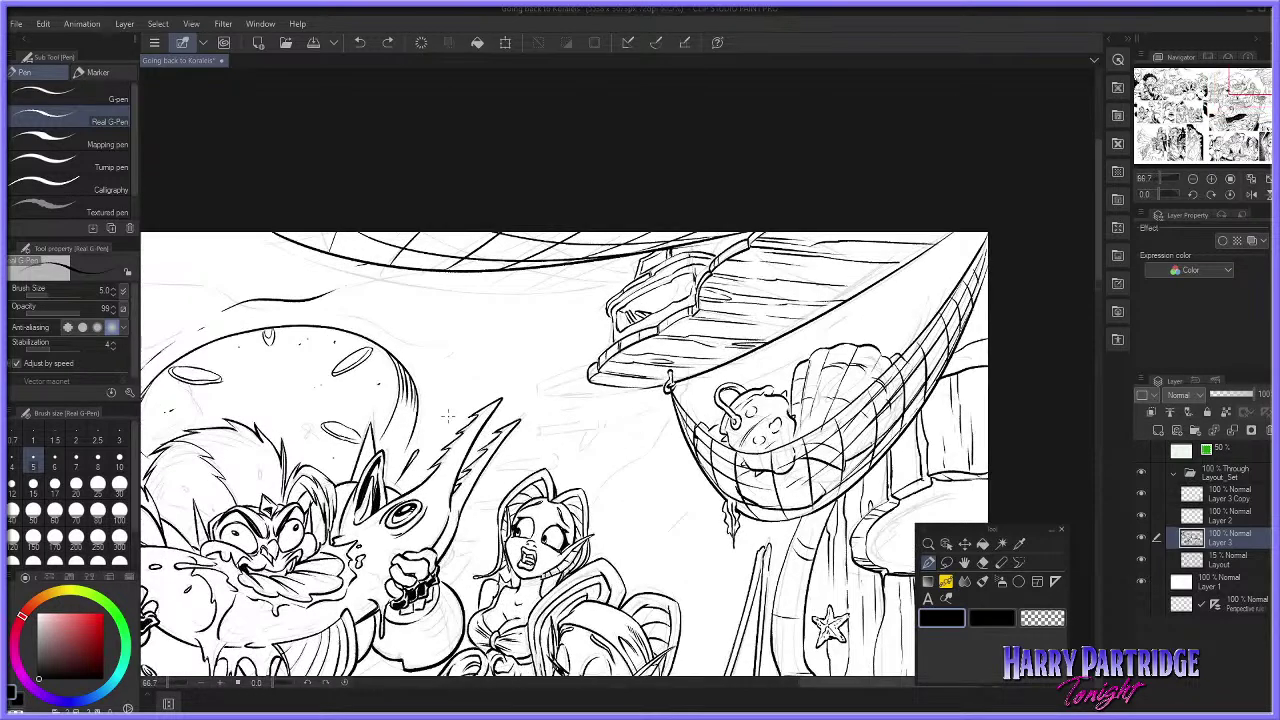
{"action": "key", "text": "e"}
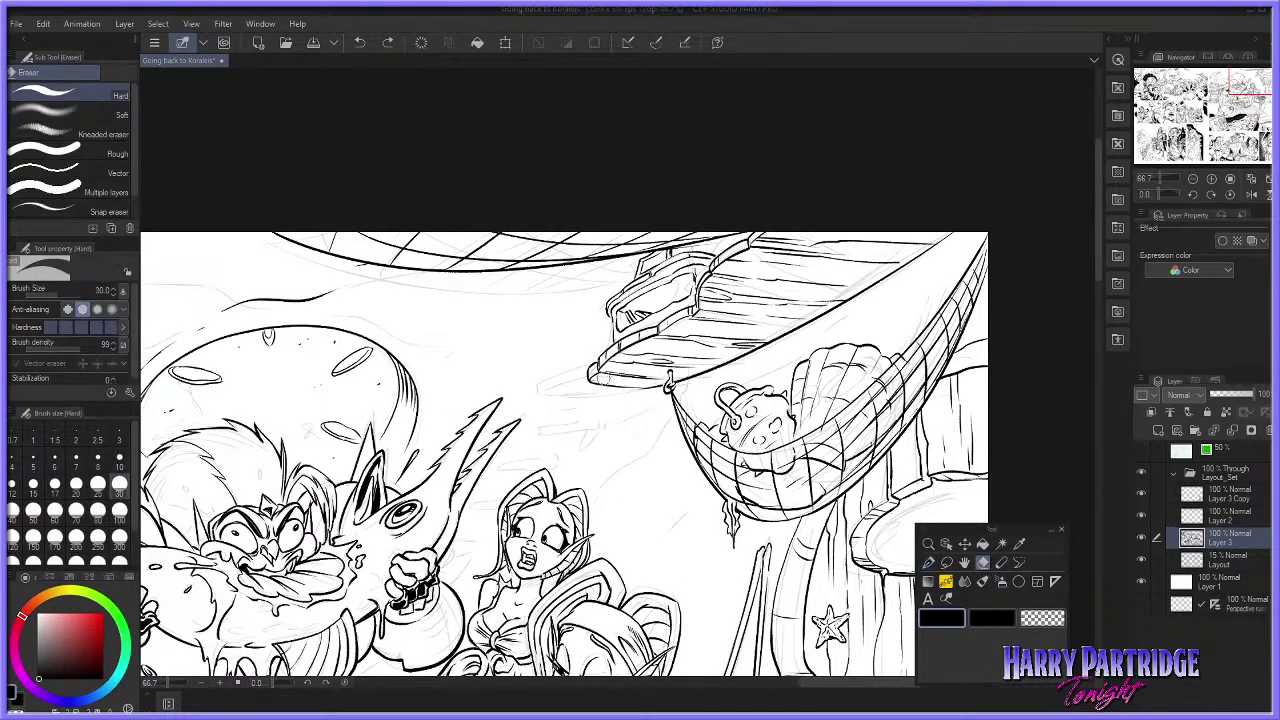
{"action": "left_click", "coordinate": [76, 458]}
{"action": "key", "text": "p"}
{"action": "key", "text": "ctrl+z"}
{"action": "left_click_drag", "start_coordinate": [590, 381], "coordinate": [648, 381]}
{"action": "key", "text": "ctrl+z"}
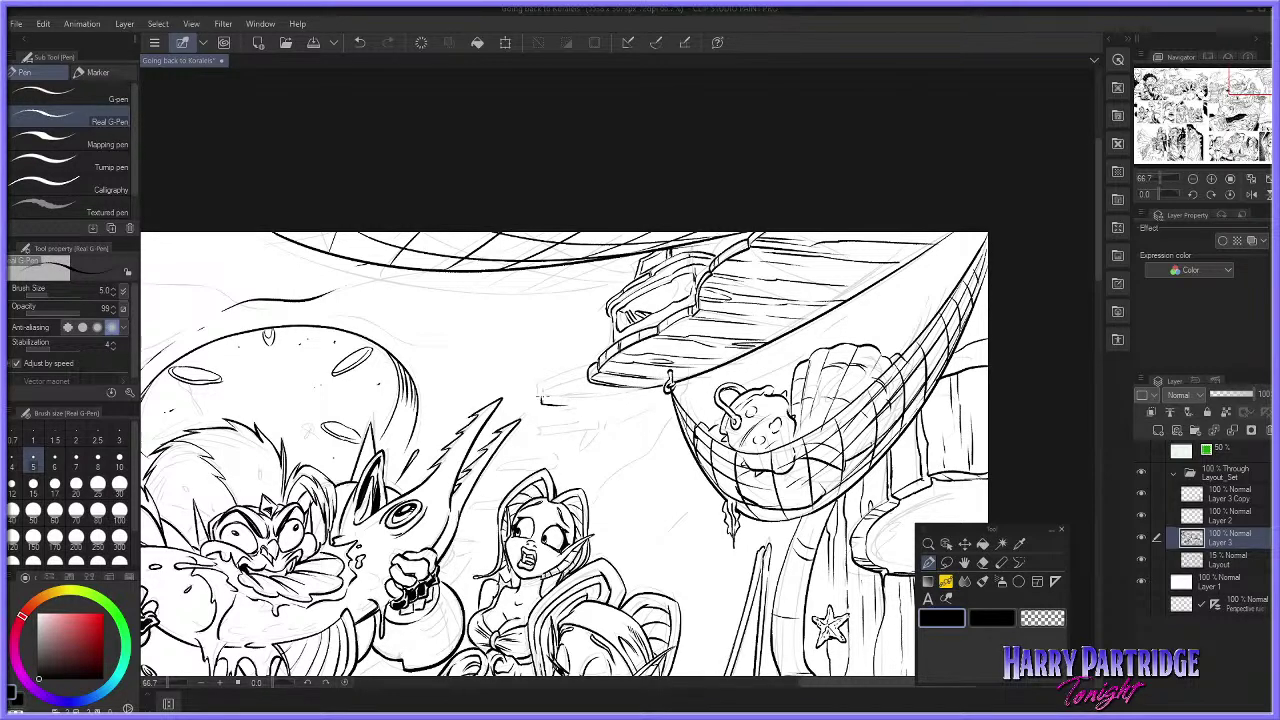
Step: Erase part of the line beneath the deck with the hard eraser at size 10 and ink a supporting beam there
{"action": "left_click", "coordinate": [983, 562]}
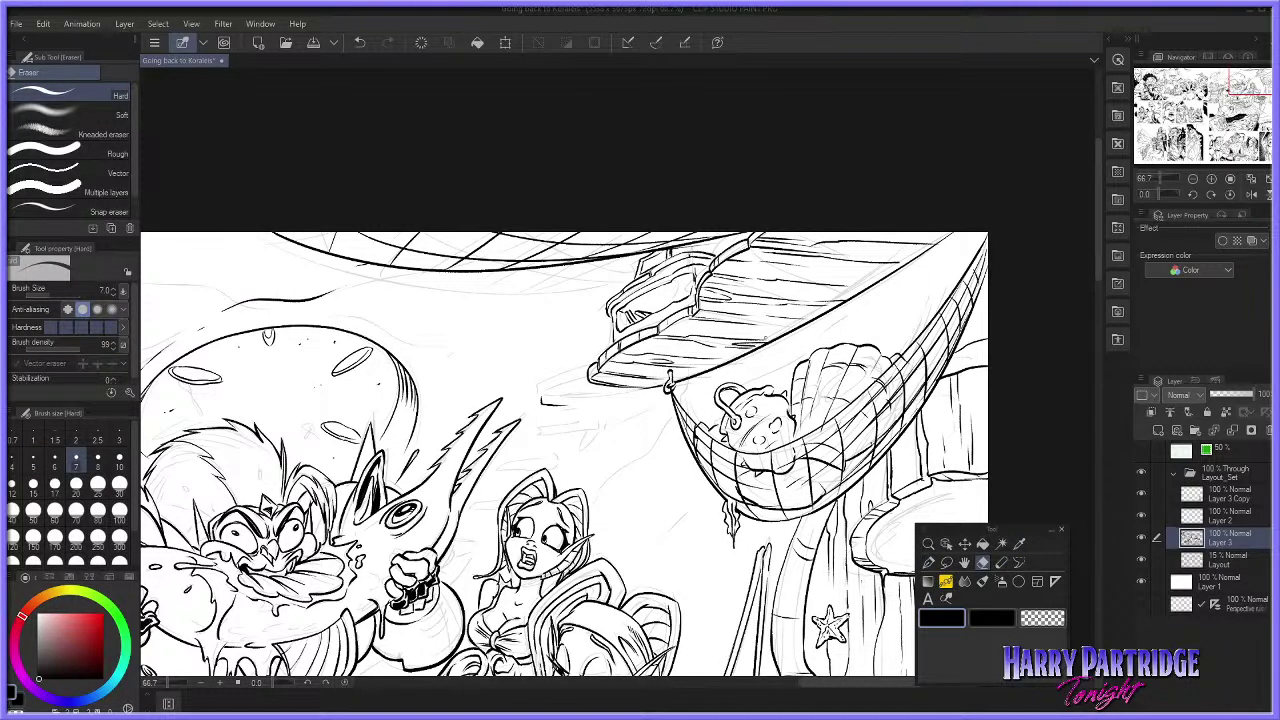
{"action": "left_click", "coordinate": [119, 457]}
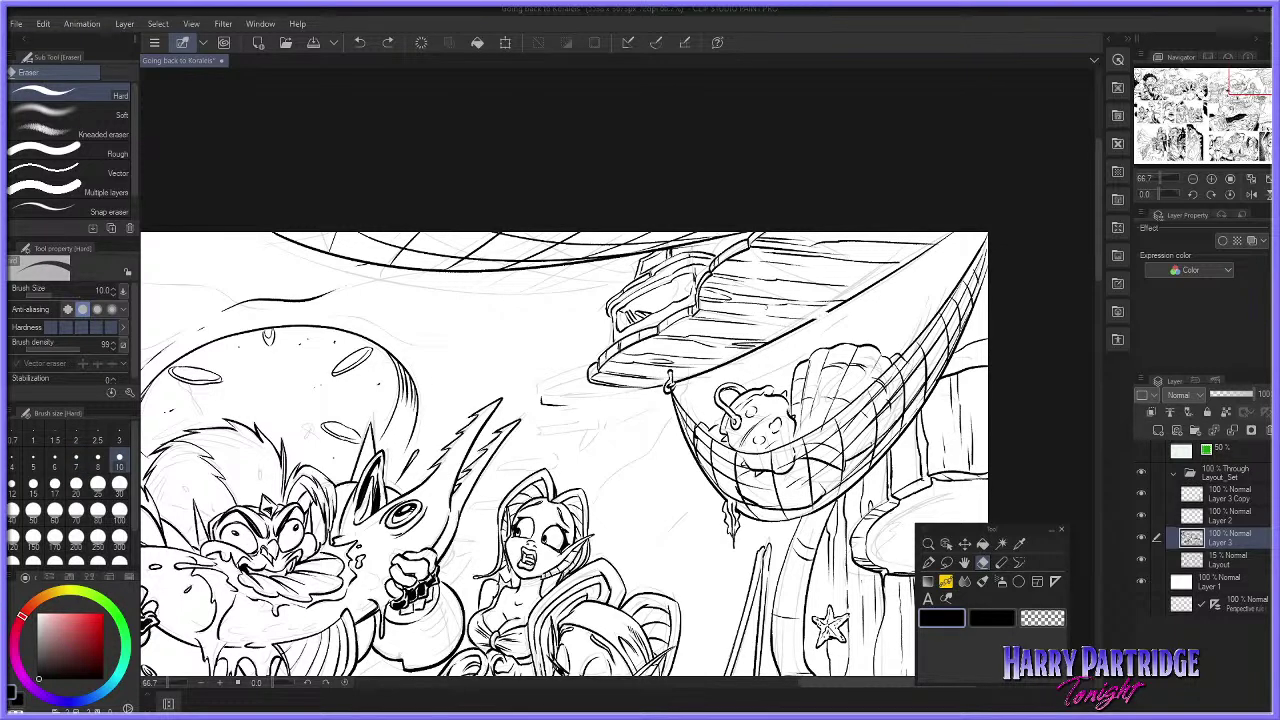
{"action": "left_click_drag", "start_coordinate": [766, 323], "coordinate": [818, 316]}
{"action": "left_click", "coordinate": [928, 562]}
{"action": "key", "text": "ctrl+z"}
{"action": "left_click_drag", "start_coordinate": [744, 311], "coordinate": [795, 361]}
{"action": "key", "text": "ctrl+z"}
{"action": "left_click_drag", "start_coordinate": [745, 314], "coordinate": [826, 300]}
{"action": "key", "text": "ctrl+z"}
{"action": "left_click_drag", "start_coordinate": [746, 310], "coordinate": [830, 302]}
{"action": "left_click_drag", "start_coordinate": [744, 309], "coordinate": [803, 361]}
{"action": "mouse_move", "coordinate": [830, 312]}
{"action": "left_mouse_down"}
{"action": "mouse_move", "coordinate": [831, 348]}
{"action": "mouse_move", "coordinate": [775, 334]}
{"action": "mouse_move", "coordinate": [831, 345]}
{"action": "left_mouse_up"}
Step: Ink the post edge and curved brace of the support beneath the deck, and finish it with wood grain
{"action": "key", "text": "e"}
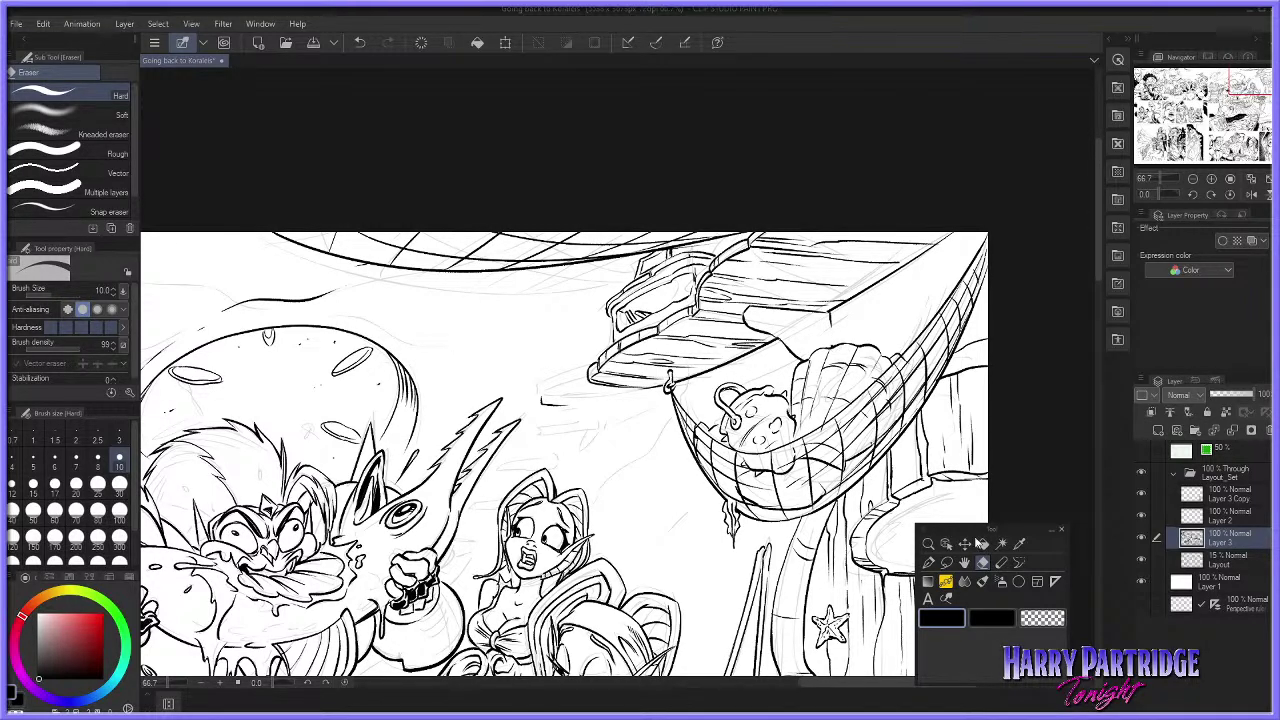
{"action": "left_click", "coordinate": [928, 562]}
{"action": "left_click_drag", "start_coordinate": [830, 314], "coordinate": [832, 348]}
{"action": "left_click_drag", "start_coordinate": [746, 311], "coordinate": [808, 358]}
{"action": "key", "text": "ctrl+z"}
{"action": "mouse_move", "coordinate": [758, 312]}
{"action": "left_mouse_down"}
{"action": "mouse_move", "coordinate": [800, 350]}
{"action": "mouse_move", "coordinate": [824, 321]}
{"action": "mouse_move", "coordinate": [822, 347]}
{"action": "mouse_move", "coordinate": [763, 335]}
{"action": "mouse_move", "coordinate": [803, 357]}
{"action": "left_mouse_up"}
{"action": "key", "text": "ctrl+z"}
{"action": "key", "text": "ctrl+z"}
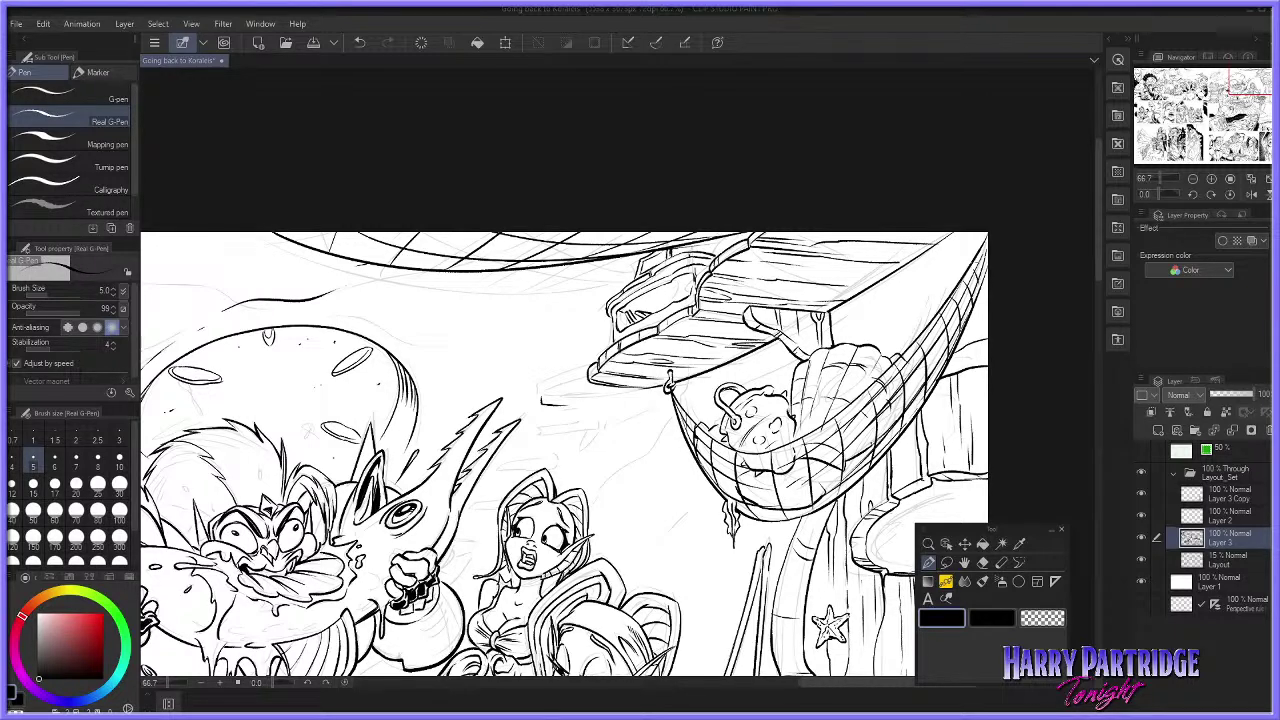
{"action": "key", "text": "ctrl+z"}
Step: Try to ink a further curved line across the hanging net's upper end beside the deck
{"action": "mouse_move", "coordinate": [913, 234]}
{"action": "left_mouse_down"}
{"action": "mouse_move", "coordinate": [953, 285]}
{"action": "mouse_move", "coordinate": [951, 232]}
{"action": "mouse_move", "coordinate": [944, 290]}
{"action": "mouse_move", "coordinate": [926, 258]}
{"action": "mouse_move", "coordinate": [960, 291]}
{"action": "left_mouse_up"}
{"action": "key", "text": "ctrl+z"}
{"action": "key", "text": "ctrl+z"}
{"action": "key", "text": "ctrl+z"}
{"action": "key", "text": "ctrl+z"}
{"action": "key", "text": "ctrl+z"}
{"action": "left_click", "coordinate": [983, 563]}
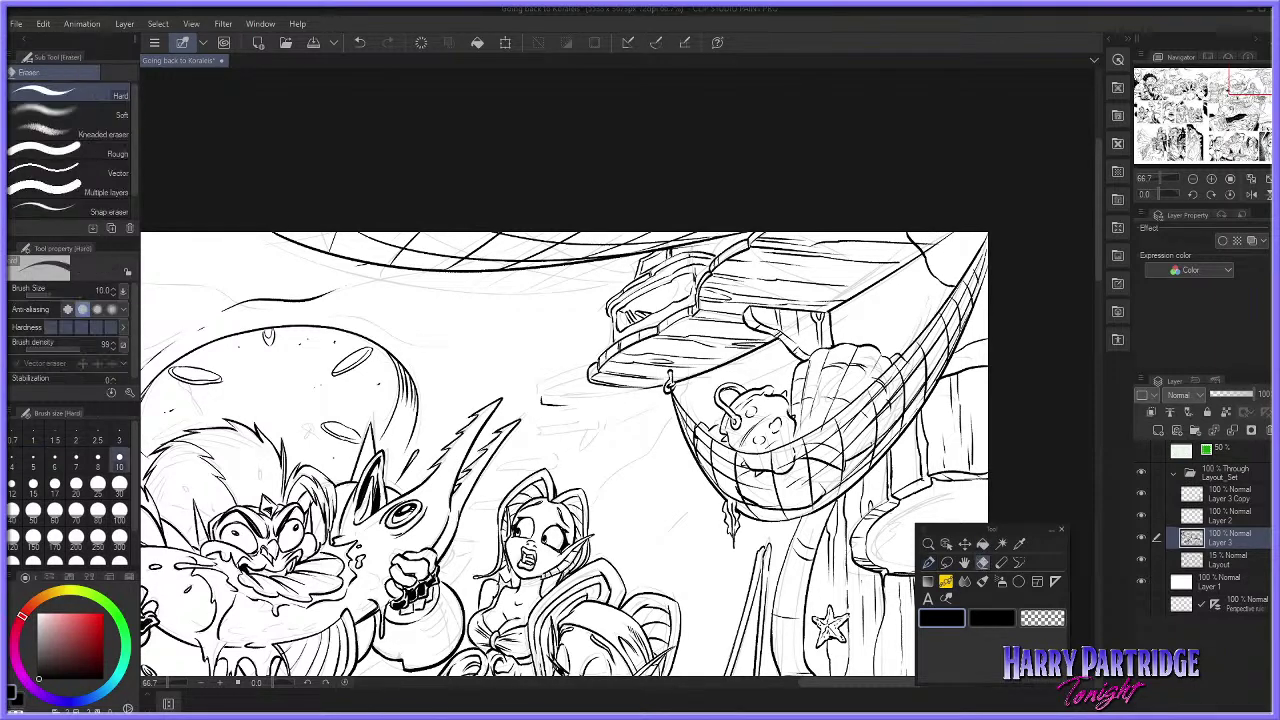
{"action": "key", "text": "ctrl+z"}
{"action": "key", "text": "ctrl+z"}
{"action": "left_click", "coordinate": [928, 562]}
{"action": "mouse_move", "coordinate": [566, 259]}
{"action": "left_mouse_down"}
{"action": "mouse_move", "coordinate": [1000, 253]}
{"action": "mouse_move", "coordinate": [962, 329]}
{"action": "left_mouse_up"}
{"action": "key", "text": "ctrl+z"}
{"action": "key", "text": "ctrl+z"}
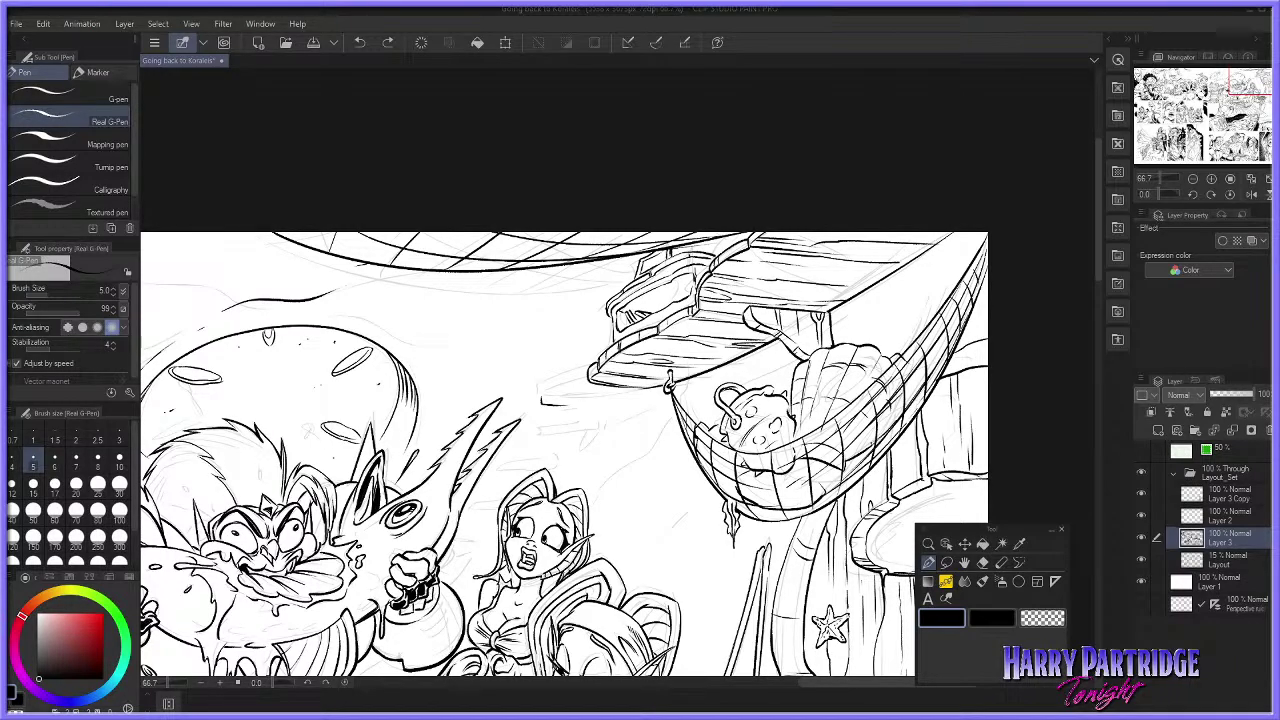
Step: Ink a knot around the tip of the poles with a thin line hanging down toward the fish platter
{"action": "scroll", "coordinate": [740, 405], "scroll_direction": "down", "scroll_amount": 2}
{"action": "scroll", "coordinate": [792, 443], "scroll_direction": "up", "scroll_amount": 2}
{"action": "key", "text": "e"}
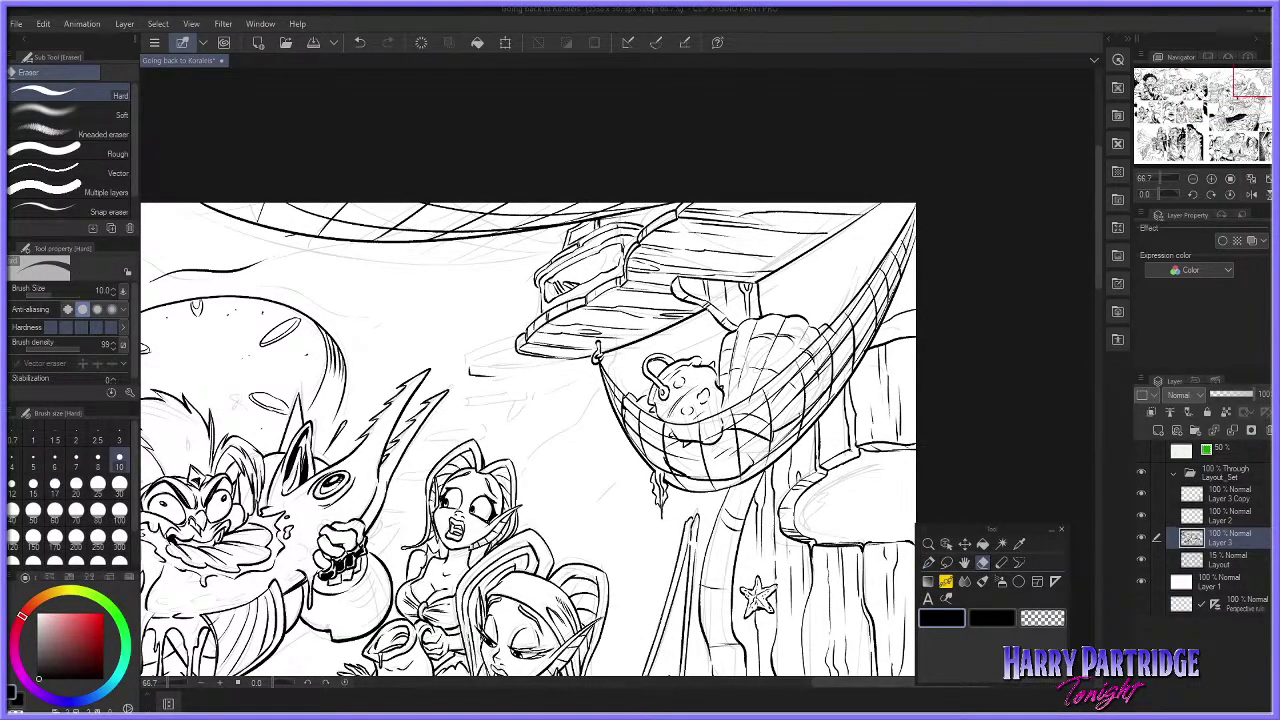
{"action": "scroll", "coordinate": [772, 300], "scroll_direction": "down", "scroll_amount": 3}
{"action": "scroll", "coordinate": [812, 383], "scroll_direction": "up", "scroll_amount": 3}
{"action": "scroll", "coordinate": [826, 356], "scroll_direction": "up", "scroll_amount": 1}
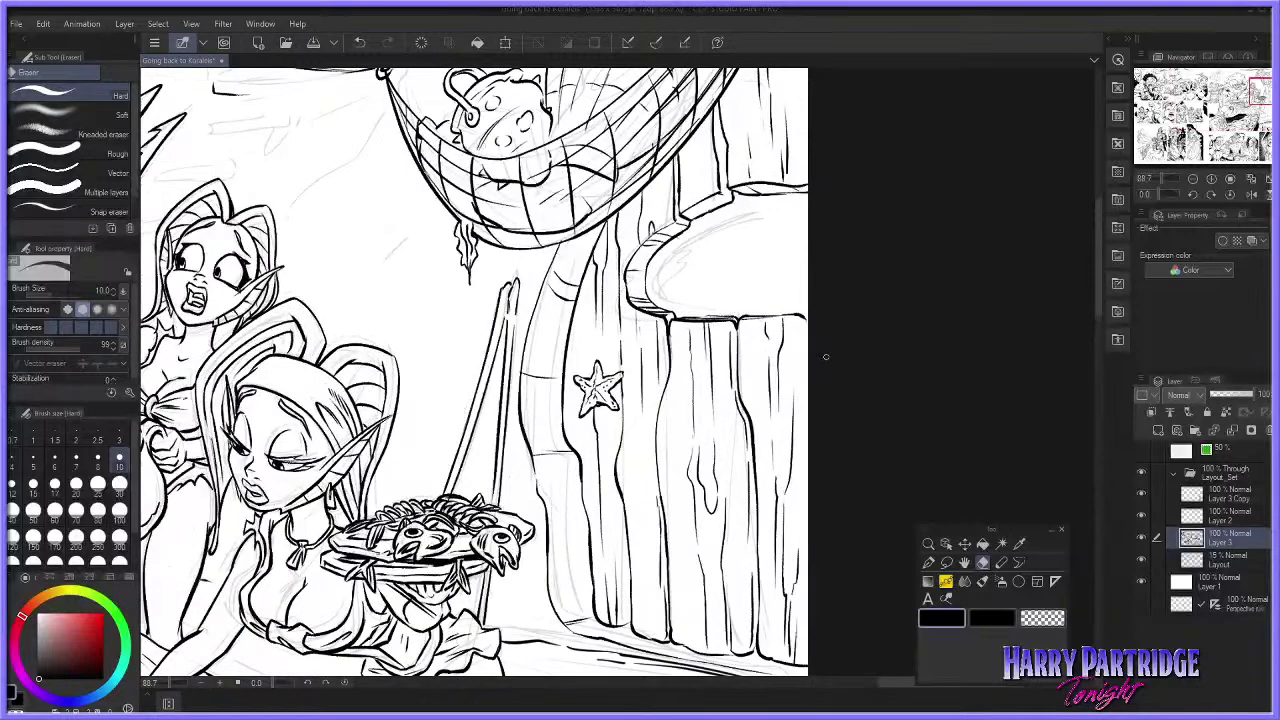
{"action": "left_click", "coordinate": [928, 562]}
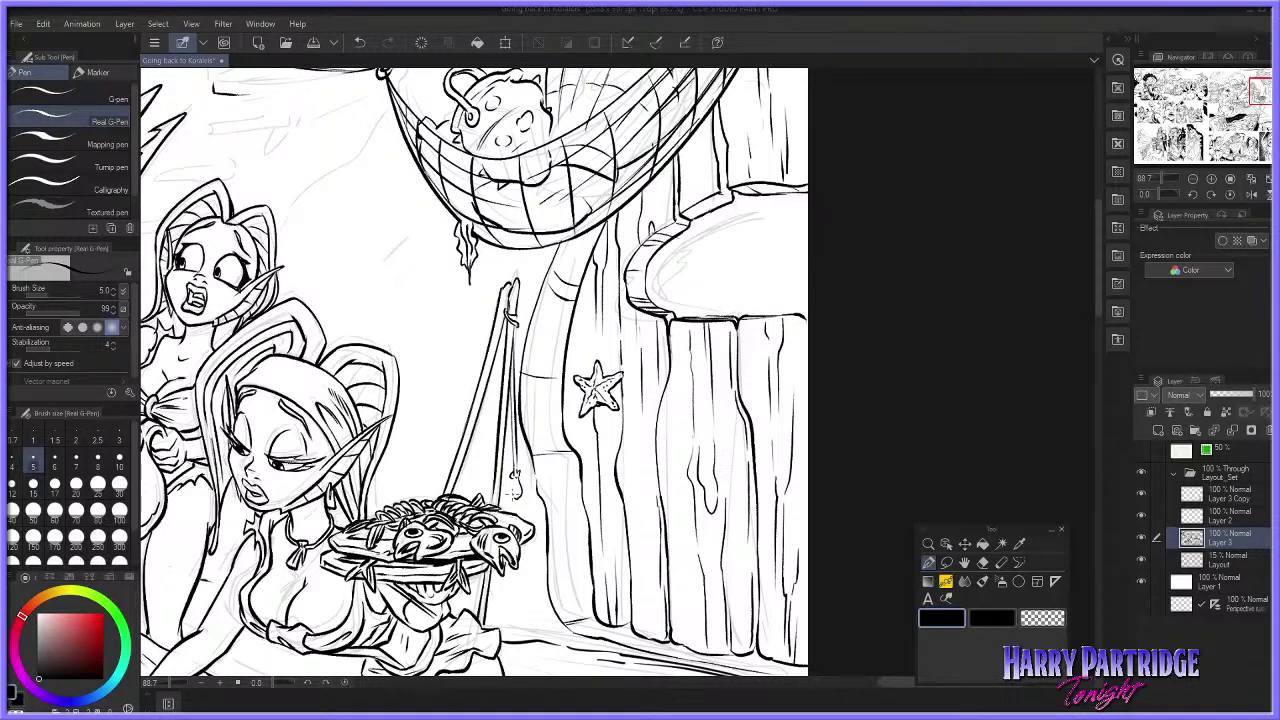
{"action": "key", "text": "ctrl+z"}
{"action": "mouse_move", "coordinate": [516, 477]}
{"action": "left_mouse_down"}
{"action": "mouse_move", "coordinate": [516, 506]}
{"action": "mouse_move", "coordinate": [517, 490]}
{"action": "left_mouse_up"}
{"action": "key", "text": "ctrl+z"}
{"action": "key", "text": "ctrl+z"}
Step: Ink a small ring at the lower end of the line hanging from the poles
{"action": "scroll", "coordinate": [468, 462], "scroll_direction": "down", "scroll_amount": 4}
{"action": "scroll", "coordinate": [470, 464], "scroll_direction": "up", "scroll_amount": 6}
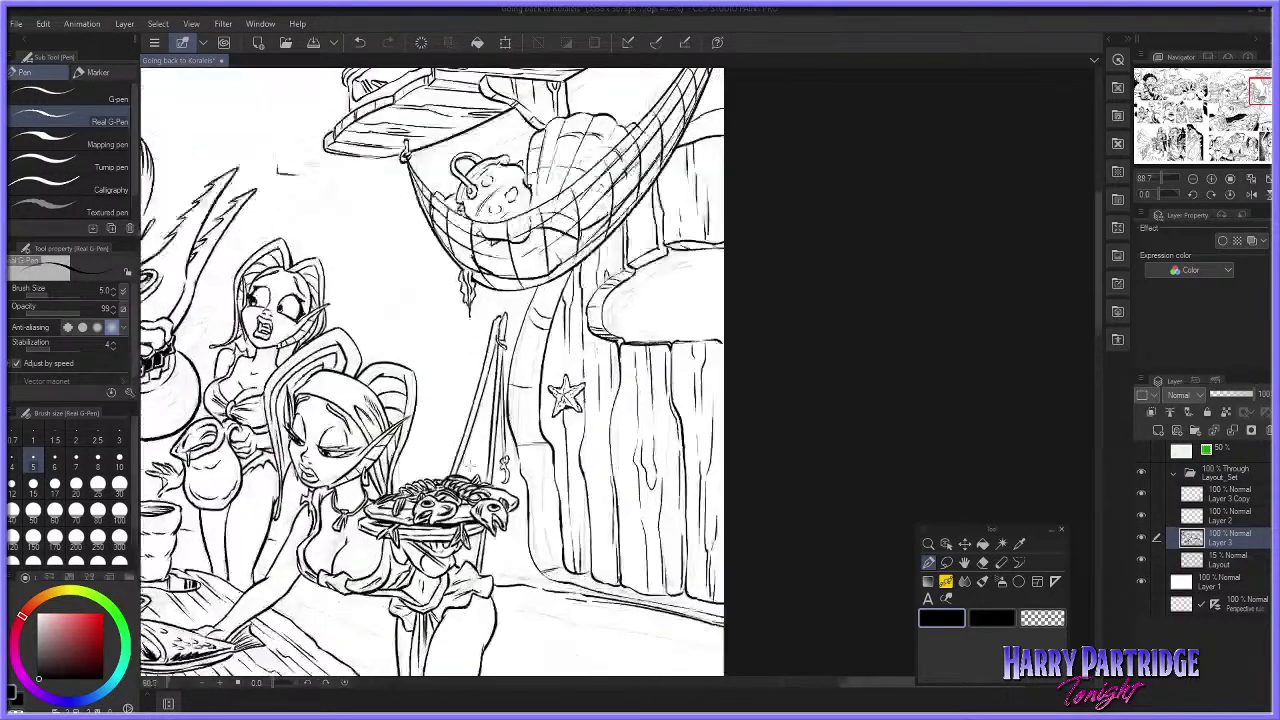
{"action": "key", "text": "ctrl+z"}
{"action": "key", "text": "ctrl+z"}
{"action": "left_click_drag", "start_coordinate": [508, 454], "coordinate": [514, 470]}
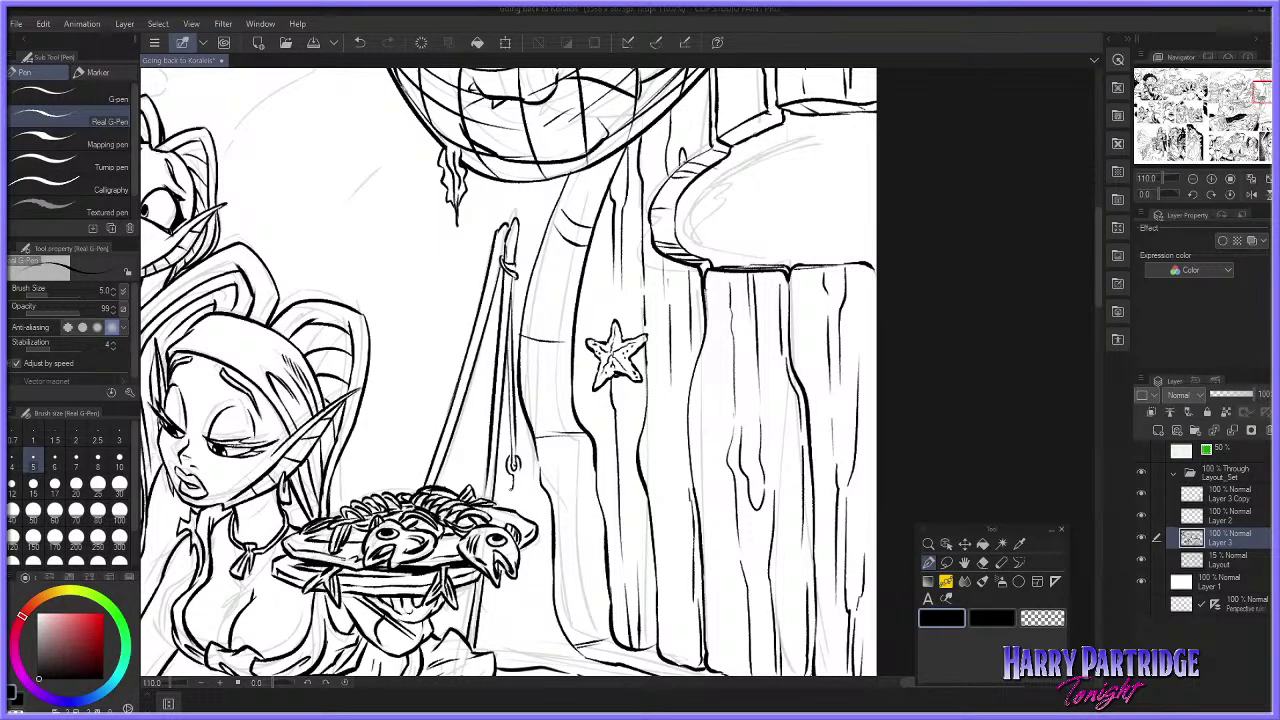
{"action": "key", "text": "ctrl+z"}
{"action": "key", "text": "ctrl+z"}
{"action": "mouse_move", "coordinate": [515, 470]}
{"action": "left_mouse_down"}
{"action": "mouse_move", "coordinate": [511, 501]}
{"action": "mouse_move", "coordinate": [517, 475]}
{"action": "left_mouse_up"}
Step: Try to extend the corner shape beside the deck, and erase its lines with the hard eraser at size 10
{"action": "scroll", "coordinate": [488, 406], "scroll_direction": "down", "scroll_amount": 4}
{"action": "scroll", "coordinate": [480, 402], "scroll_direction": "up", "scroll_amount": 1}
{"action": "scroll", "coordinate": [487, 397], "scroll_direction": "up", "scroll_amount": 1}
{"action": "scroll", "coordinate": [500, 400], "scroll_direction": "down", "scroll_amount": 1}
{"action": "scroll", "coordinate": [490, 440], "scroll_direction": "up", "scroll_amount": 2}
{"action": "scroll", "coordinate": [620, 350], "scroll_direction": "down", "scroll_amount": 1}
{"action": "scroll", "coordinate": [398, 178], "scroll_direction": "up", "scroll_amount": 4}
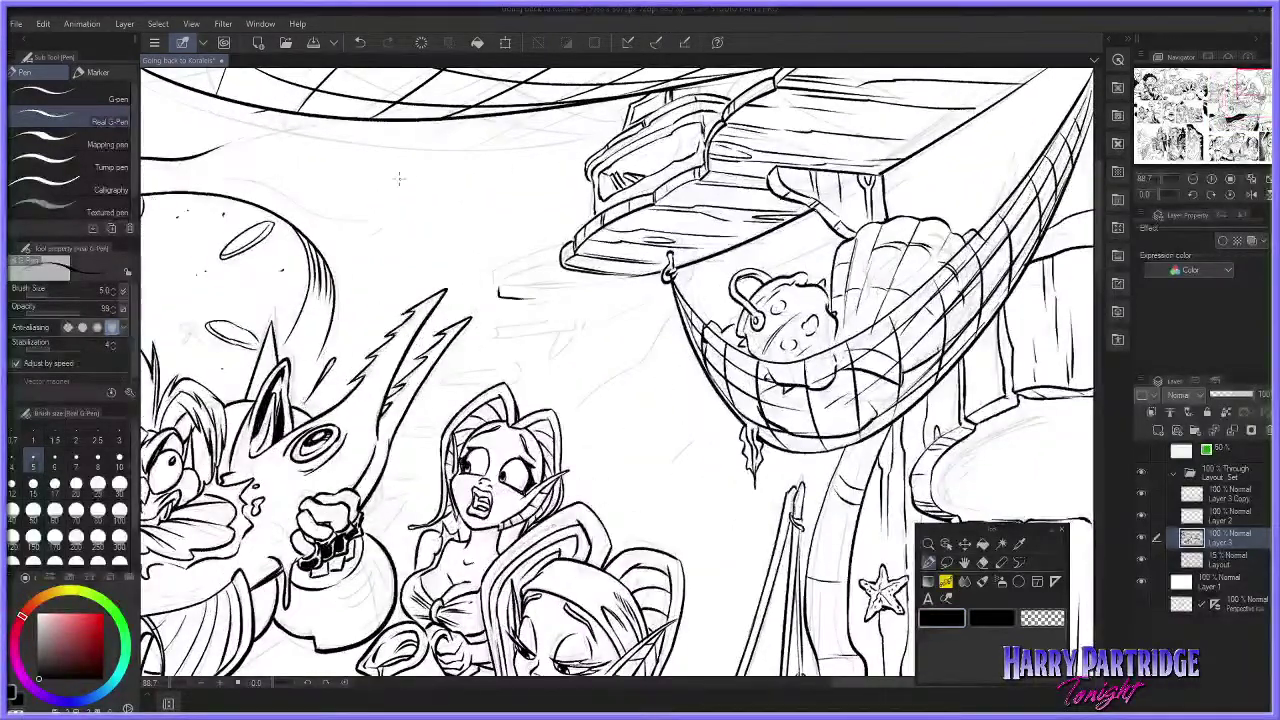
{"action": "left_click_drag", "start_coordinate": [495, 280], "coordinate": [565, 256]}
{"action": "mouse_move", "coordinate": [510, 298]}
{"action": "left_mouse_down"}
{"action": "mouse_move", "coordinate": [575, 270]}
{"action": "mouse_move", "coordinate": [582, 298]}
{"action": "left_mouse_up"}
{"action": "key", "text": "ctrl+z"}
{"action": "key", "text": "ctrl+z"}
{"action": "key", "text": "ctrl+z"}
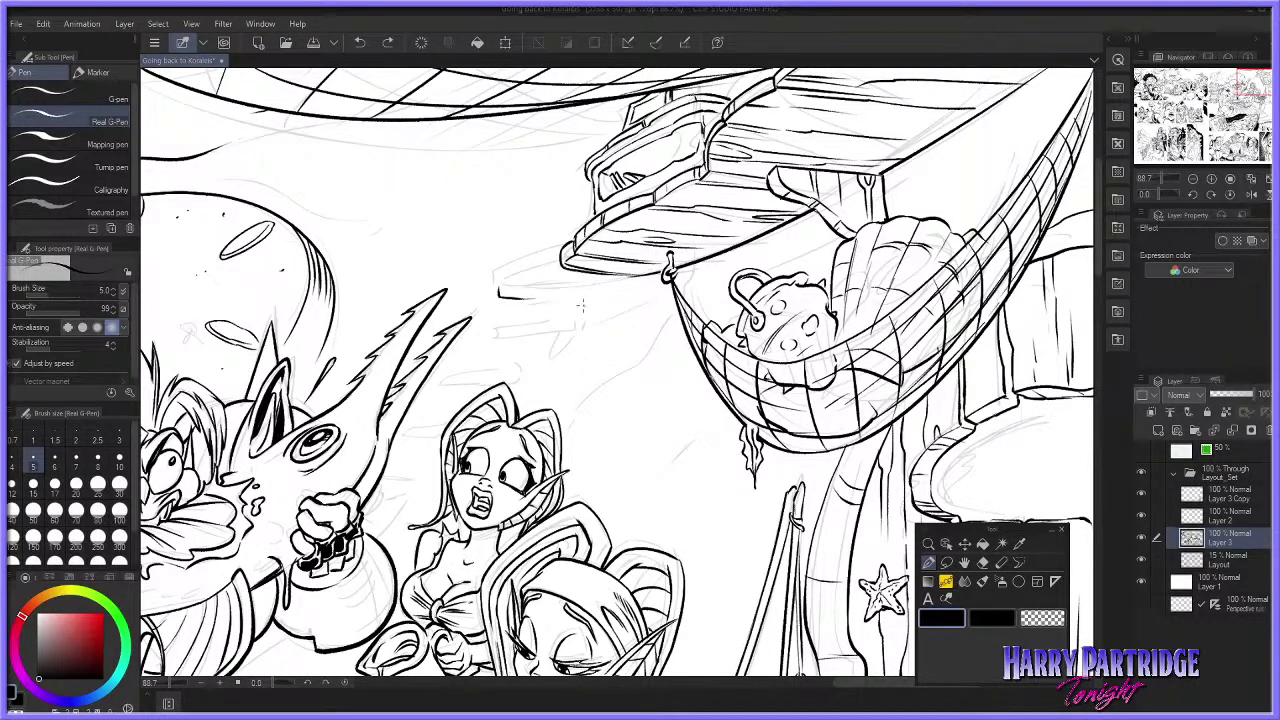
{"action": "left_click", "coordinate": [983, 562]}
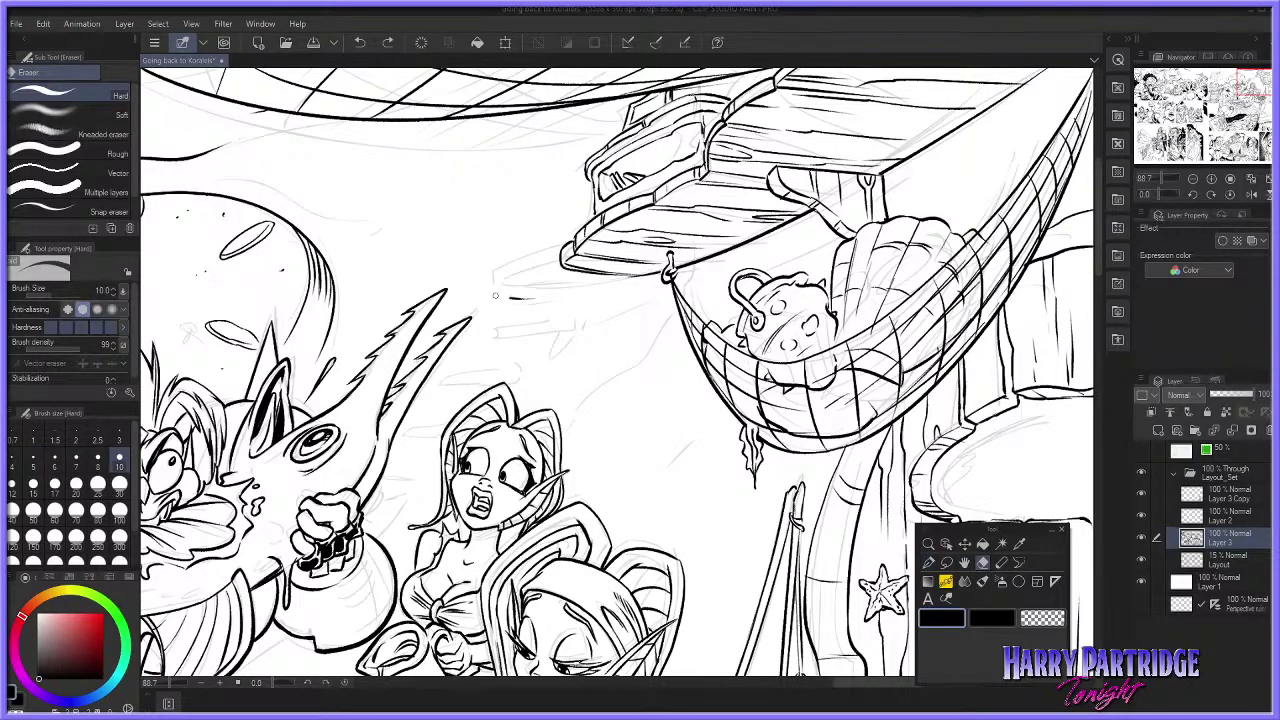
Step: Ink a small thin hook below the ring on the hanging line above the fish platter
{"action": "left_click_drag", "start_coordinate": [1098, 222], "coordinate": [1098, 270]}
{"action": "left_click", "coordinate": [929, 563]}
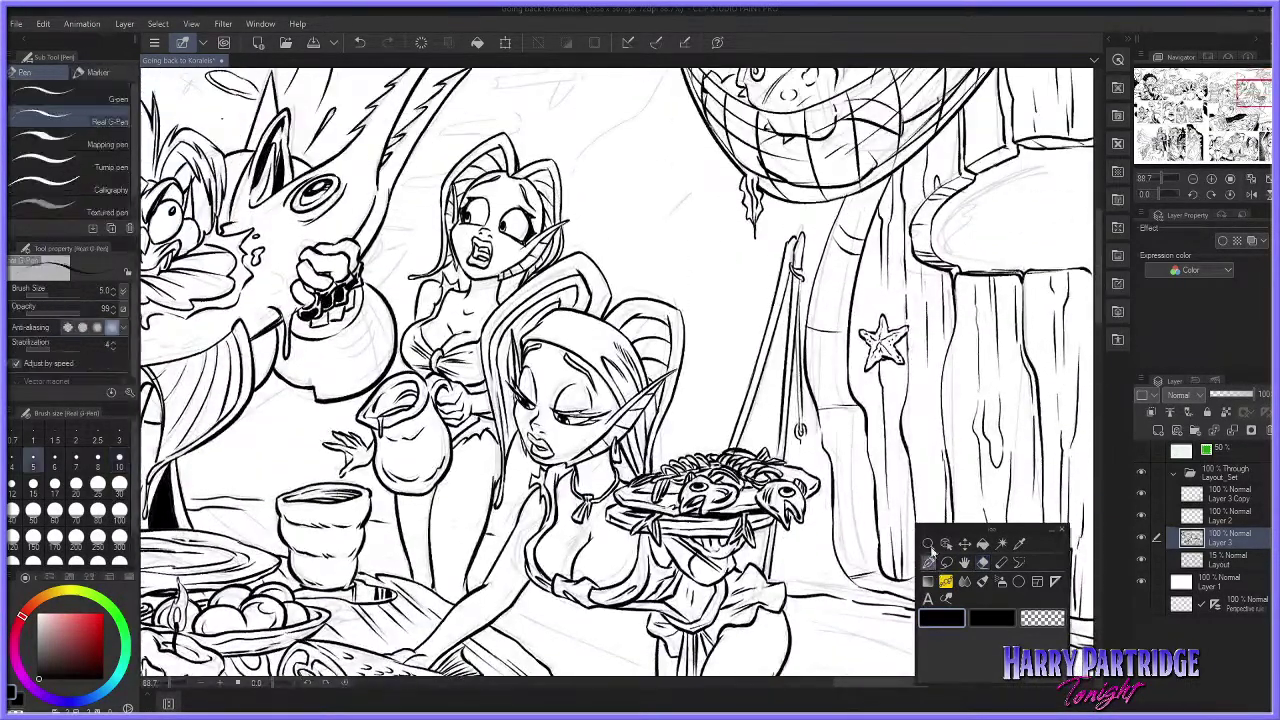
{"action": "left_click_drag", "start_coordinate": [801, 438], "coordinate": [794, 450]}
{"action": "key", "text": "ctrl+z"}
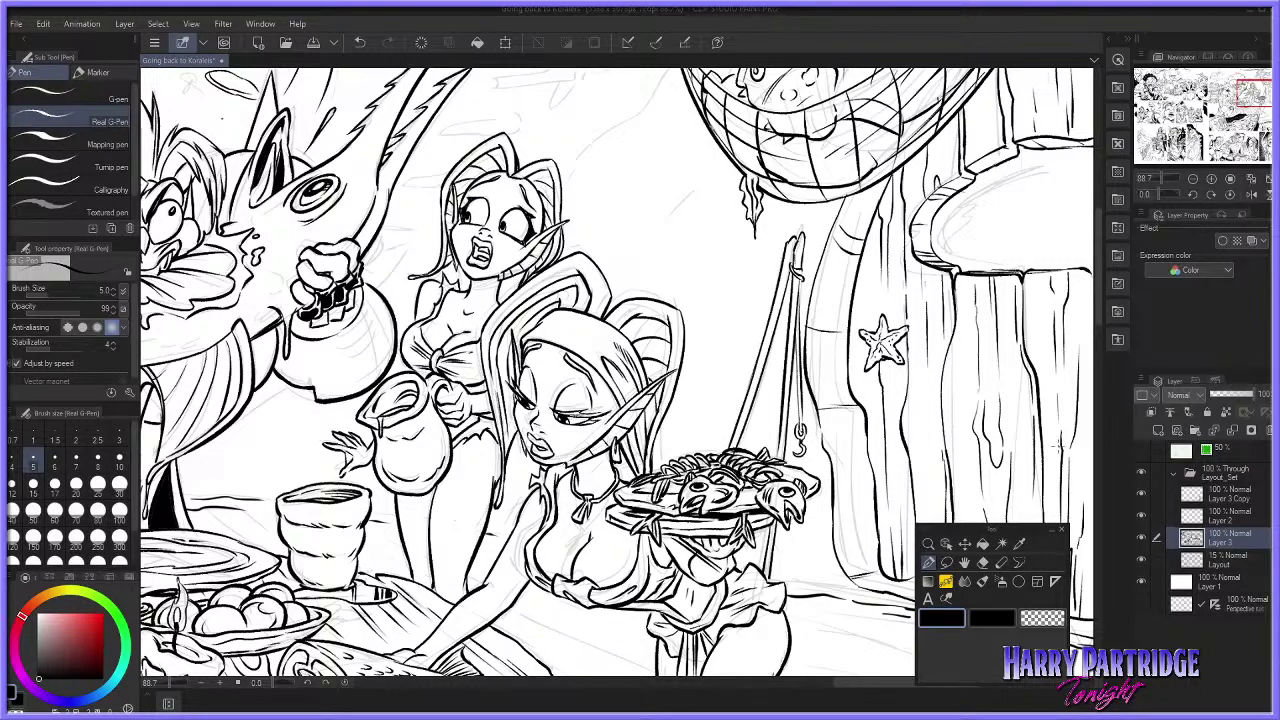
{"action": "left_click", "coordinate": [983, 562]}
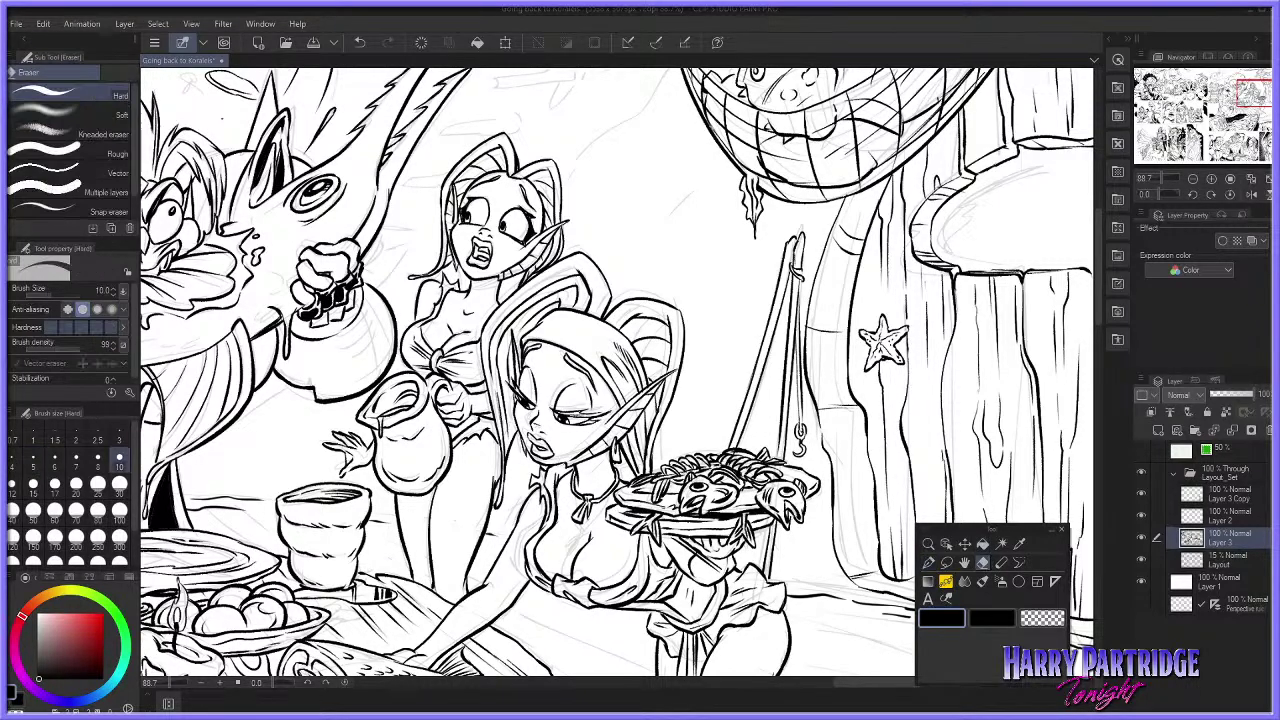
Step: Delete the old ring and hook using a selection, and ink an outlined hook with an eyelet in their place
{"action": "scroll", "coordinate": [895, 433], "scroll_direction": "up", "scroll_amount": 5}
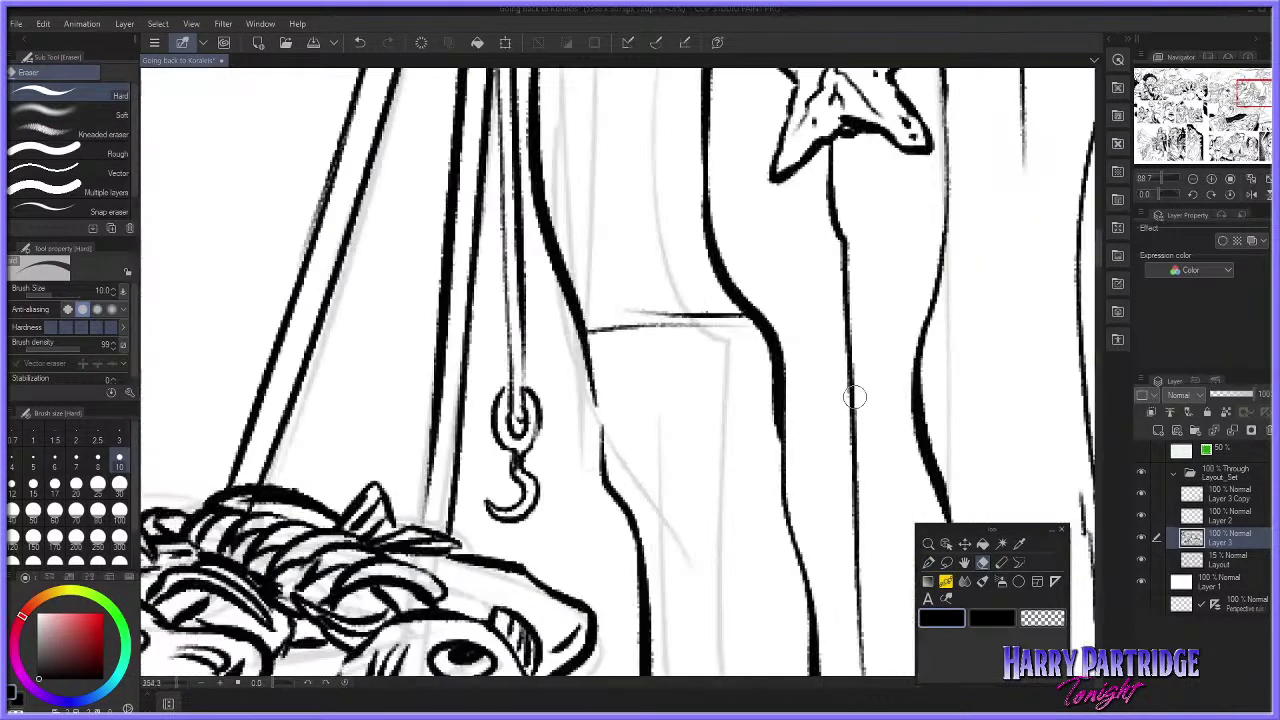
{"action": "key", "text": "m"}
{"action": "mouse_move", "coordinate": [510, 380]}
{"action": "left_mouse_down"}
{"action": "mouse_move", "coordinate": [555, 520]}
{"action": "mouse_move", "coordinate": [532, 378]}
{"action": "mouse_move", "coordinate": [524, 416]}
{"action": "mouse_move", "coordinate": [515, 390]}
{"action": "mouse_move", "coordinate": [500, 410]}
{"action": "mouse_move", "coordinate": [506, 428]}
{"action": "mouse_move", "coordinate": [530, 400]}
{"action": "mouse_move", "coordinate": [510, 448]}
{"action": "mouse_move", "coordinate": [522, 480]}
{"action": "left_mouse_up"}
{"action": "key", "text": "Delete"}
{"action": "key", "text": "ctrl+d"}
{"action": "left_click", "coordinate": [928, 562]}
{"action": "key", "text": "ctrl+z"}
{"action": "key", "text": "ctrl+y"}
{"action": "key", "text": "ctrl+z"}
{"action": "mouse_move", "coordinate": [512, 437]}
{"action": "left_mouse_down"}
{"action": "mouse_move", "coordinate": [525, 489]}
{"action": "mouse_move", "coordinate": [493, 485]}
{"action": "mouse_move", "coordinate": [508, 505]}
{"action": "mouse_move", "coordinate": [537, 493]}
{"action": "mouse_move", "coordinate": [509, 490]}
{"action": "mouse_move", "coordinate": [511, 520]}
{"action": "mouse_move", "coordinate": [538, 501]}
{"action": "mouse_move", "coordinate": [537, 472]}
{"action": "mouse_move", "coordinate": [515, 484]}
{"action": "mouse_move", "coordinate": [527, 508]}
{"action": "mouse_move", "coordinate": [493, 501]}
{"action": "mouse_move", "coordinate": [529, 527]}
{"action": "mouse_move", "coordinate": [544, 500]}
{"action": "mouse_move", "coordinate": [541, 478]}
{"action": "mouse_move", "coordinate": [524, 474]}
{"action": "mouse_move", "coordinate": [533, 433]}
{"action": "mouse_move", "coordinate": [526, 470]}
{"action": "left_mouse_up"}
{"action": "key", "text": "ctrl+z"}
{"action": "key", "text": "ctrl+z"}
{"action": "key", "text": "ctrl+z"}
{"action": "key", "text": "ctrl+z"}
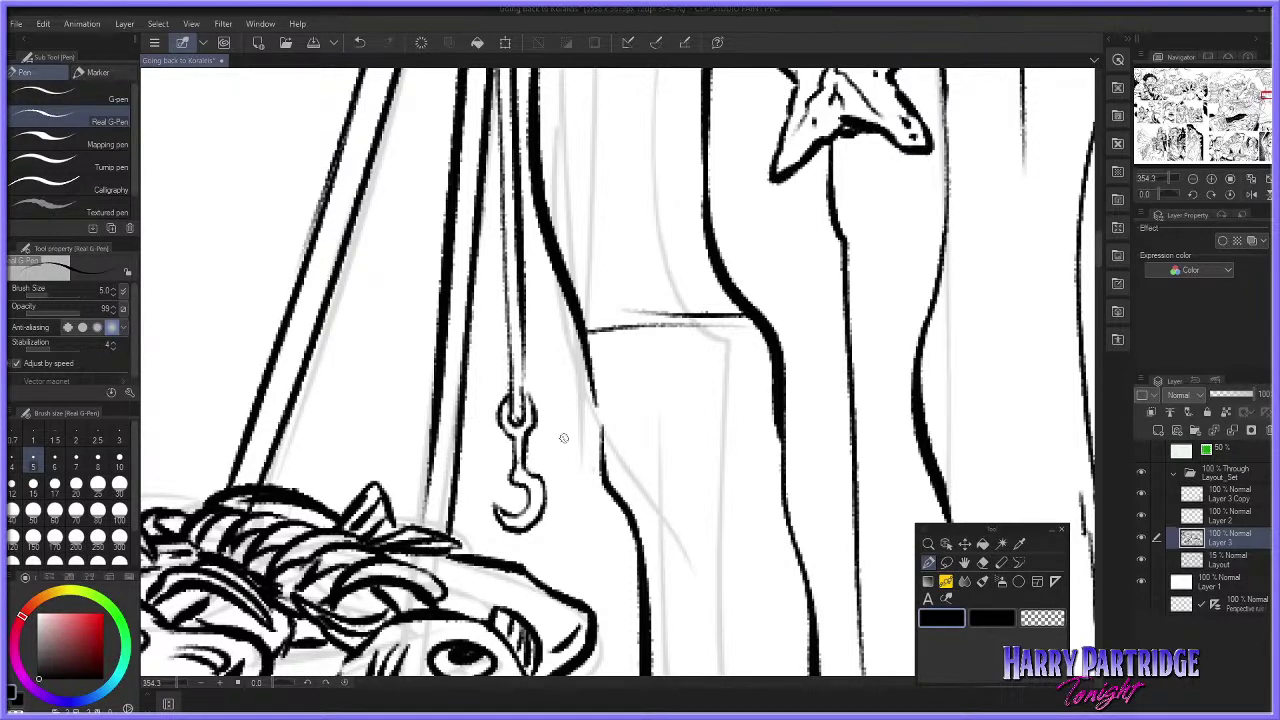
{"action": "scroll", "coordinate": [515, 405], "scroll_direction": "down", "scroll_amount": 12}
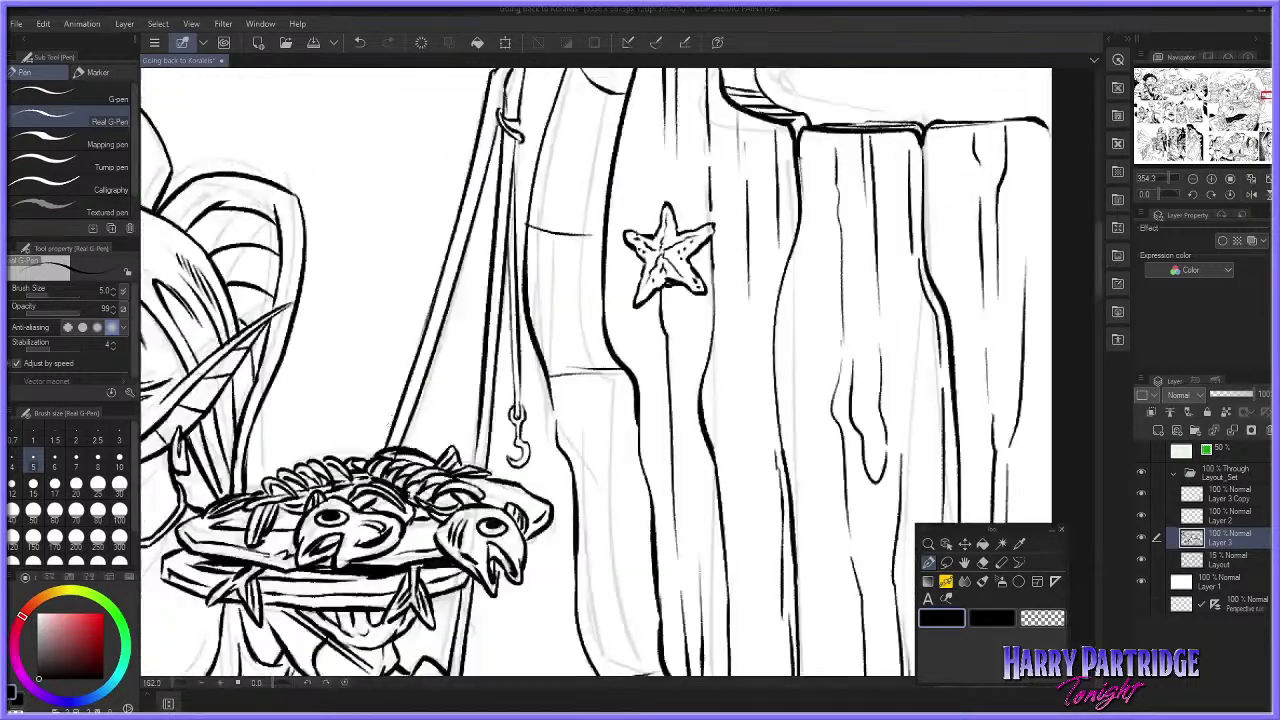
{"action": "scroll", "coordinate": [200, 160], "scroll_direction": "up", "scroll_amount": 2}
{"action": "scroll", "coordinate": [199, 160], "scroll_direction": "up", "scroll_amount": 5}
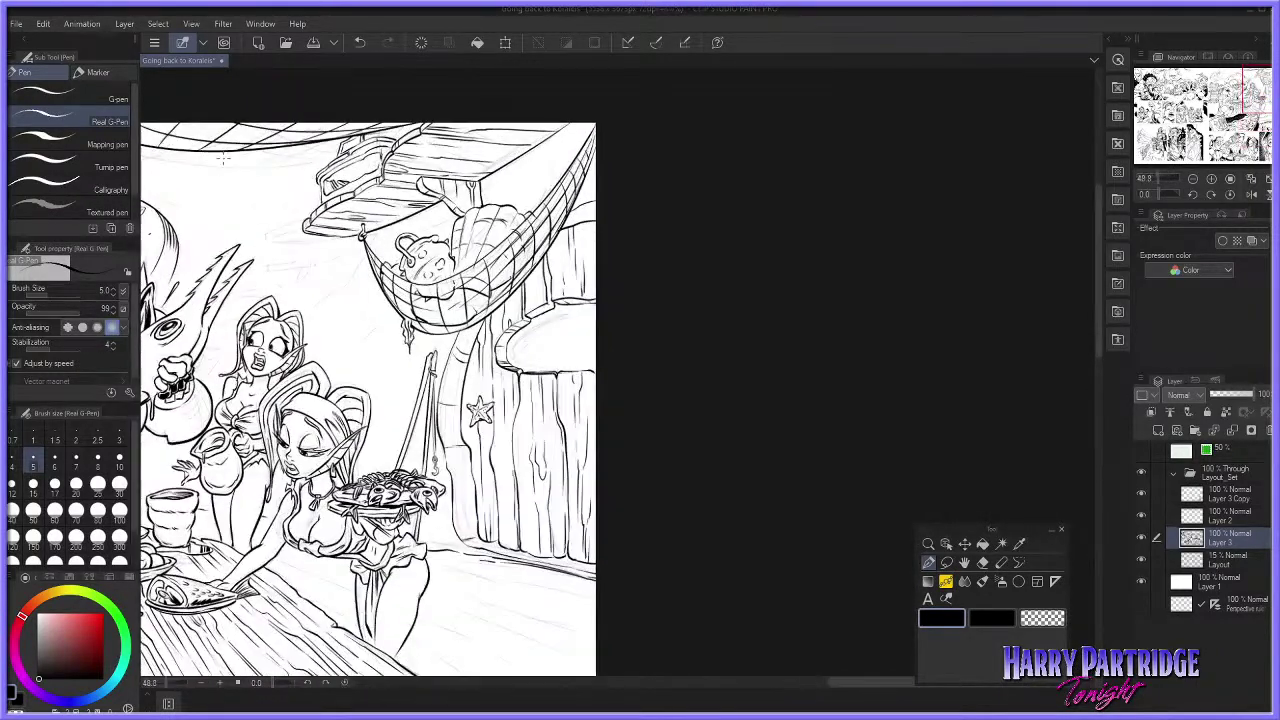
Step: Ink a flat wooden step below the deck with the Real G-Pen at size 5, redoing its edge lines
{"action": "scroll", "coordinate": [168, 273], "scroll_direction": "down", "scroll_amount": 1}
{"action": "left_click_drag", "start_coordinate": [880, 683], "coordinate": [841, 684]}
{"action": "mouse_move", "coordinate": [534, 376]}
{"action": "left_mouse_down"}
{"action": "mouse_move", "coordinate": [536, 391]}
{"action": "mouse_move", "coordinate": [585, 365]}
{"action": "mouse_move", "coordinate": [593, 397]}
{"action": "mouse_move", "coordinate": [624, 392]}
{"action": "left_mouse_up"}
{"action": "key", "text": "ctrl+z"}
{"action": "key", "text": "ctrl+z"}
{"action": "key", "text": "ctrl+z"}
{"action": "key", "text": "ctrl+z"}
{"action": "mouse_move", "coordinate": [521, 376]}
{"action": "left_mouse_down"}
{"action": "mouse_move", "coordinate": [617, 392]}
{"action": "mouse_move", "coordinate": [578, 389]}
{"action": "mouse_move", "coordinate": [679, 371]}
{"action": "left_mouse_up"}
{"action": "mouse_move", "coordinate": [525, 382]}
{"action": "left_mouse_down"}
{"action": "mouse_move", "coordinate": [613, 355]}
{"action": "mouse_move", "coordinate": [679, 368]}
{"action": "left_mouse_up"}
{"action": "key", "text": "ctrl+z"}
{"action": "left_click_drag", "start_coordinate": [522, 382], "coordinate": [676, 369]}
{"action": "mouse_move", "coordinate": [519, 377]}
{"action": "left_mouse_down"}
{"action": "mouse_move", "coordinate": [548, 360]}
{"action": "mouse_move", "coordinate": [640, 350]}
{"action": "mouse_move", "coordinate": [678, 368]}
{"action": "left_mouse_up"}
{"action": "key", "text": "ctrl+z"}
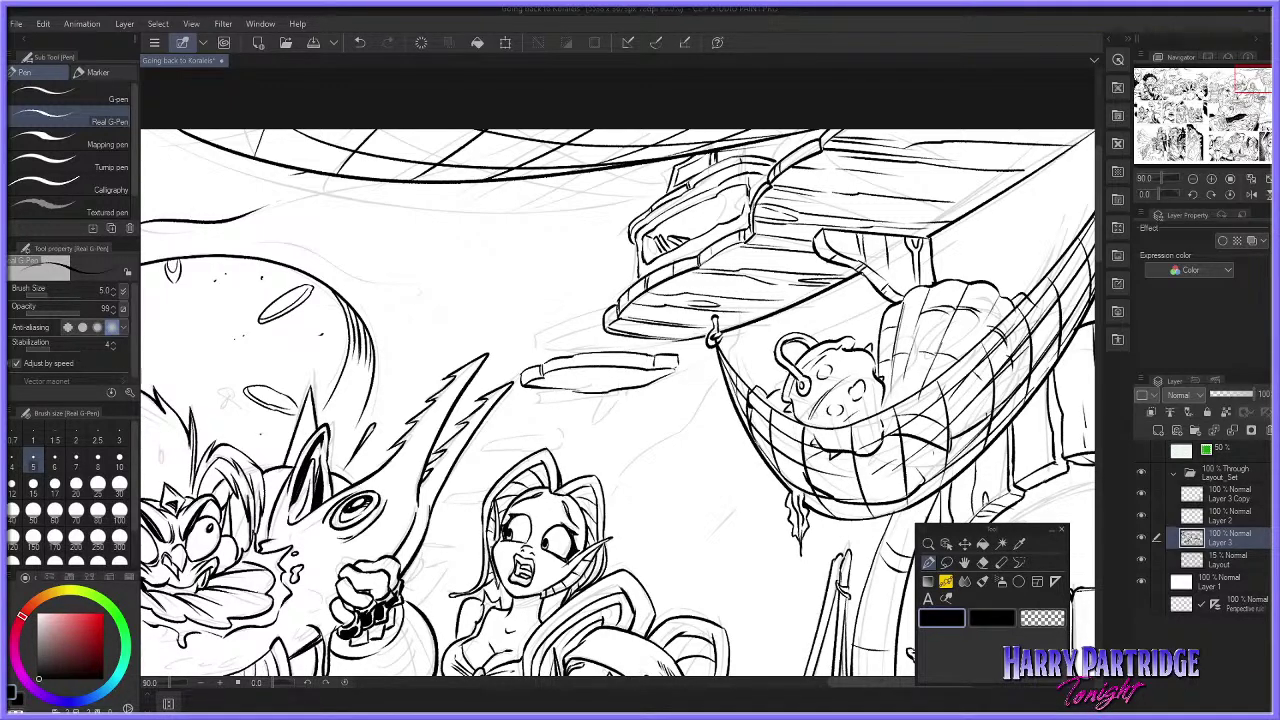
Step: Ink a carved wooden support hanging under the flat step and touch up the step's edges
{"action": "key", "text": "e"}
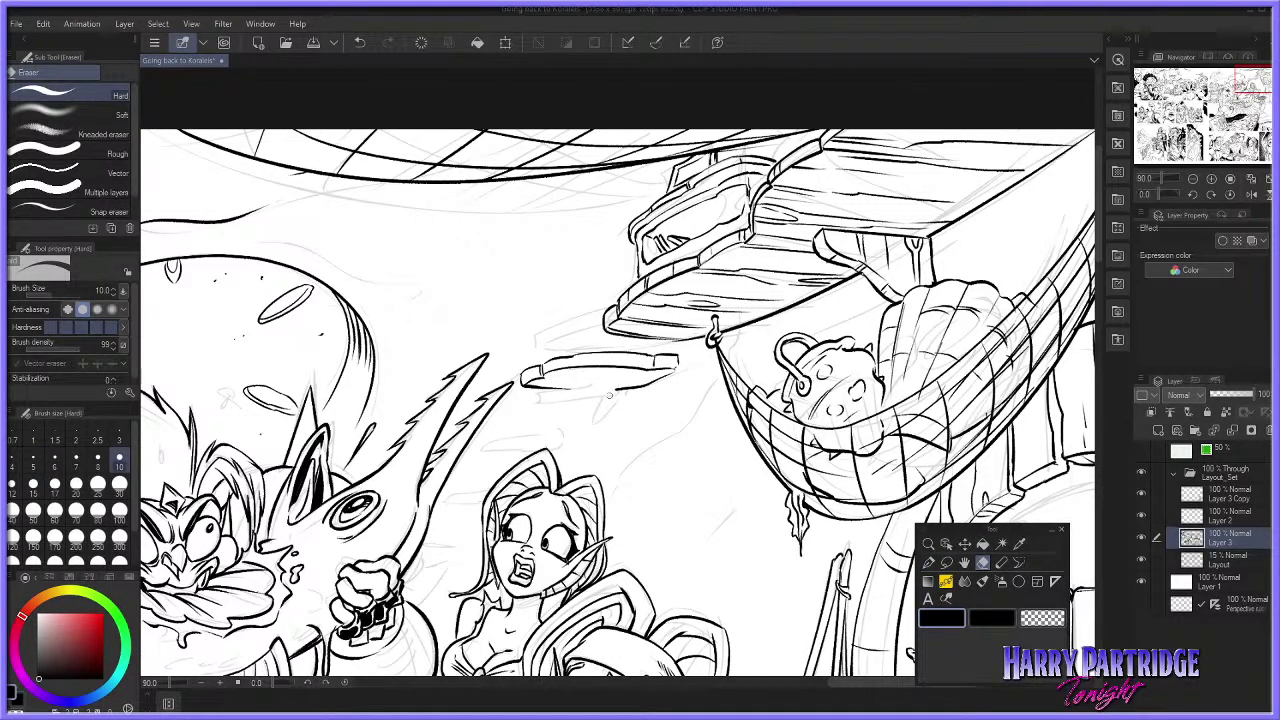
{"action": "key", "text": "p"}
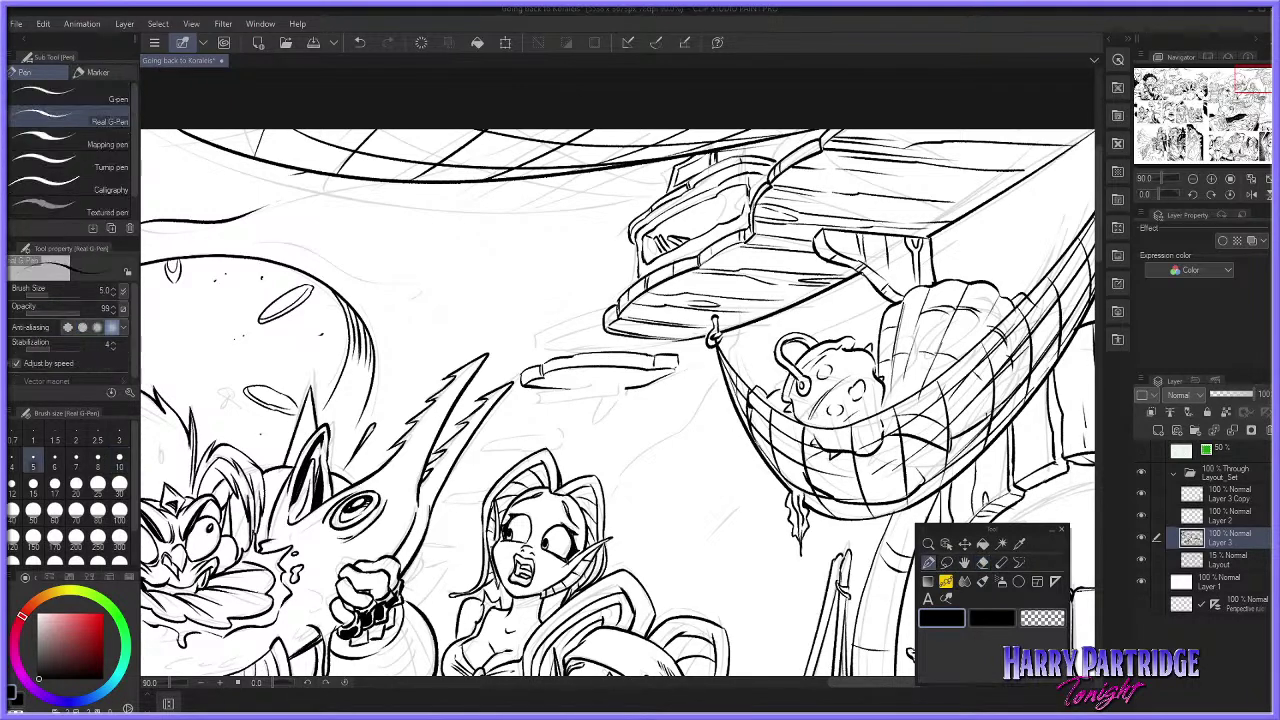
{"action": "left_click_drag", "start_coordinate": [571, 376], "coordinate": [596, 426]}
{"action": "mouse_move", "coordinate": [578, 376]}
{"action": "left_mouse_down"}
{"action": "mouse_move", "coordinate": [600, 420]}
{"action": "mouse_move", "coordinate": [618, 388]}
{"action": "mouse_move", "coordinate": [606, 432]}
{"action": "mouse_move", "coordinate": [624, 414]}
{"action": "mouse_move", "coordinate": [618, 429]}
{"action": "left_mouse_up"}
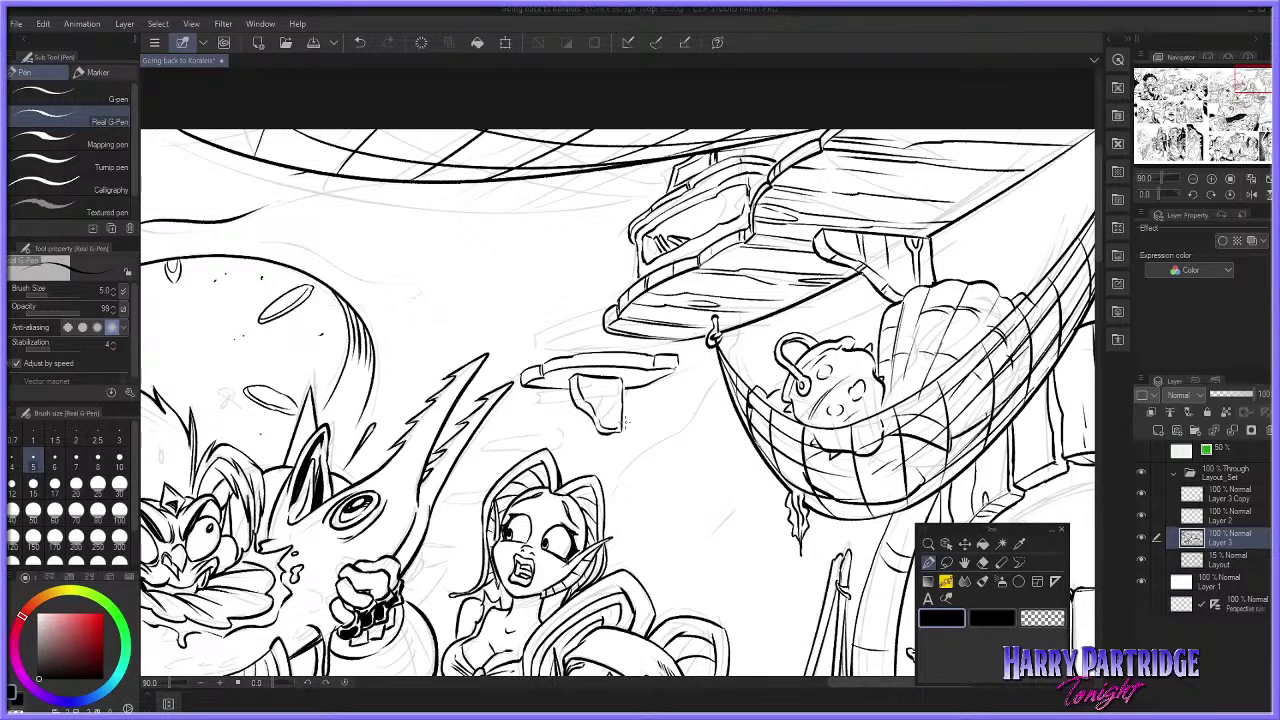
{"action": "mouse_move", "coordinate": [603, 386]}
{"action": "left_mouse_down"}
{"action": "mouse_move", "coordinate": [608, 424]}
{"action": "mouse_move", "coordinate": [622, 404]}
{"action": "left_mouse_up"}
{"action": "key", "text": "ctrl+z"}
{"action": "left_click_drag", "start_coordinate": [542, 386], "coordinate": [568, 376]}
{"action": "left_click_drag", "start_coordinate": [562, 368], "coordinate": [688, 368]}
Step: Try to re-ink the top end of the slanted pole above the fish platter
{"action": "scroll", "coordinate": [620, 400], "scroll_direction": "down", "scroll_amount": 5}
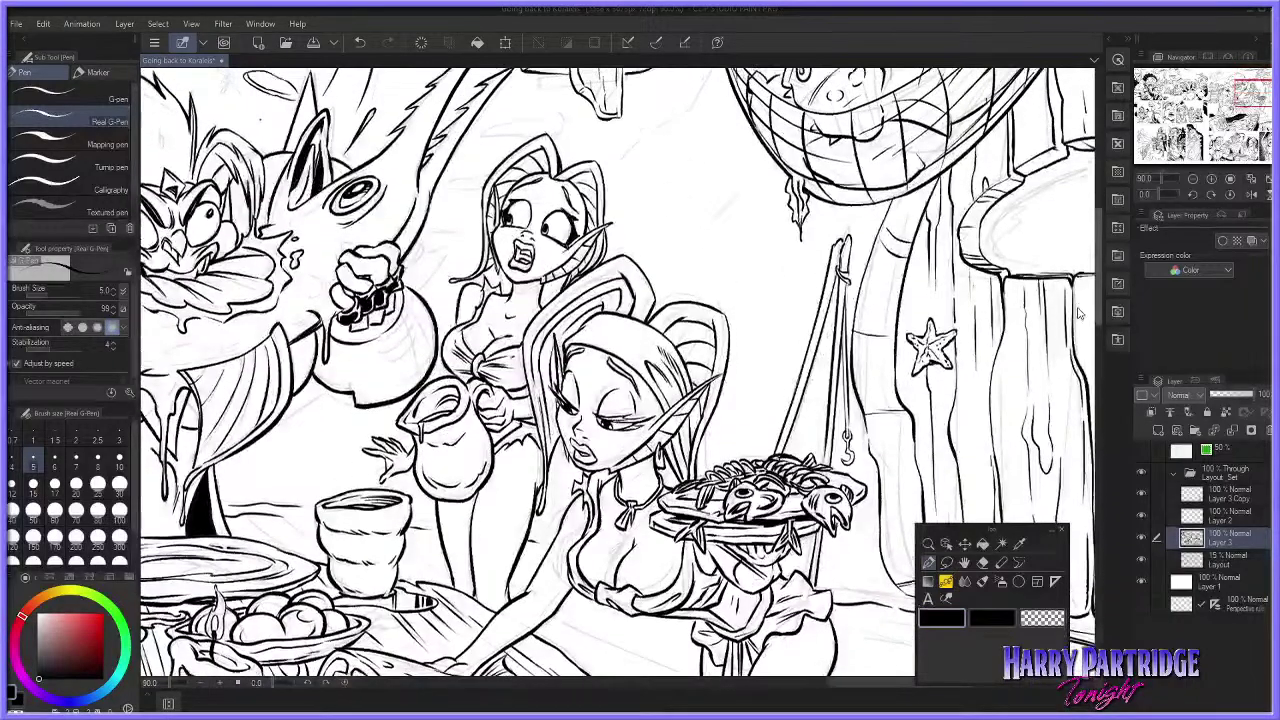
{"action": "left_click", "coordinate": [985, 562]}
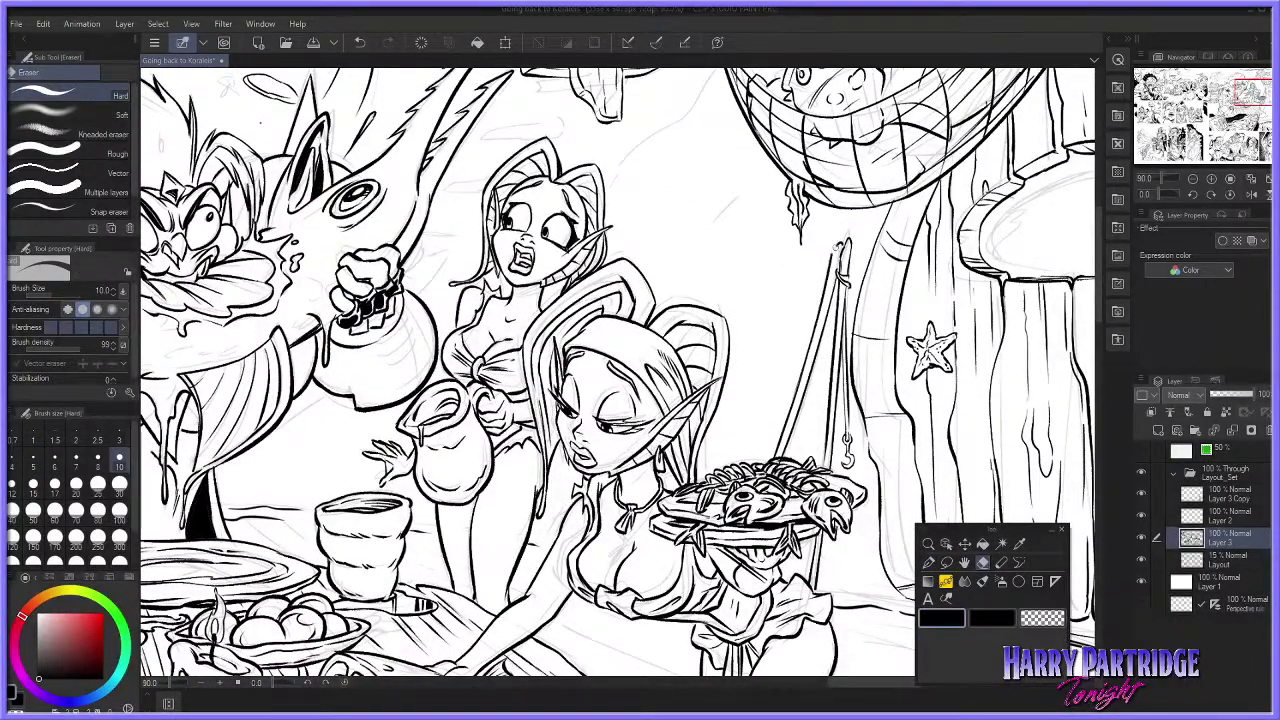
{"action": "key", "text": "p"}
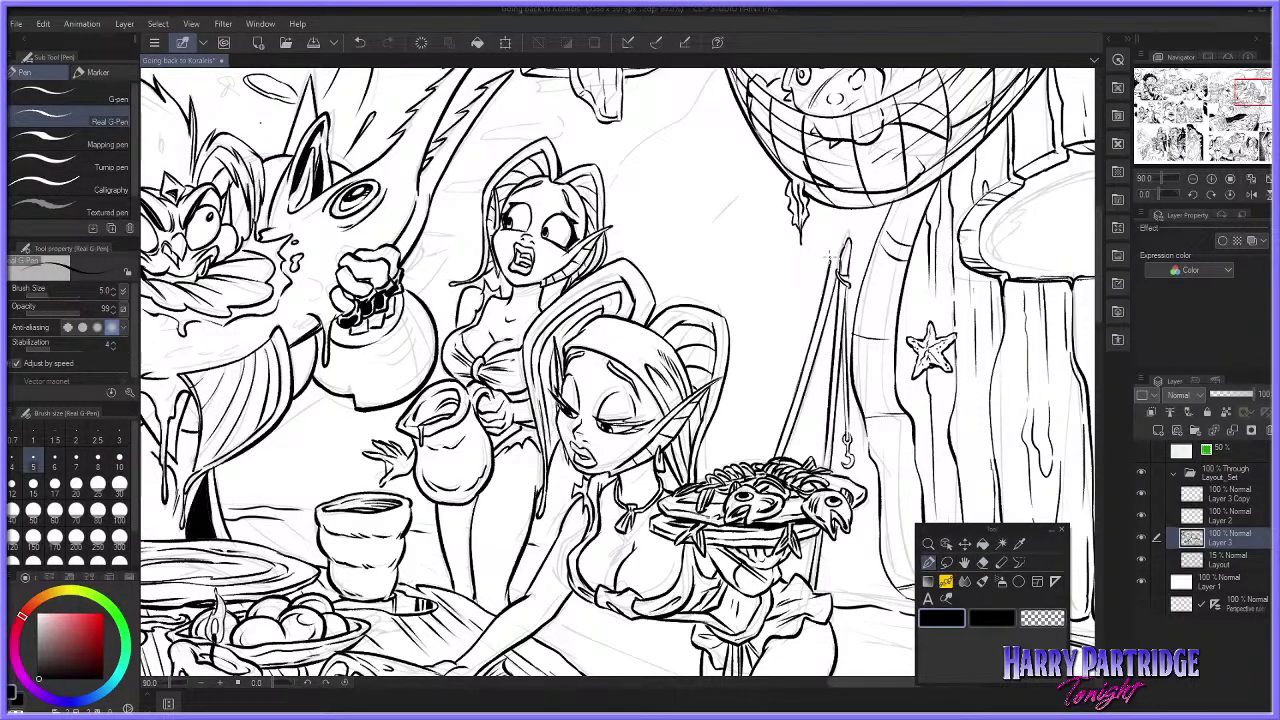
{"action": "mouse_move", "coordinate": [826, 238]}
{"action": "left_mouse_down"}
{"action": "mouse_move", "coordinate": [838, 214]}
{"action": "mouse_move", "coordinate": [837, 257]}
{"action": "mouse_move", "coordinate": [845, 248]}
{"action": "mouse_move", "coordinate": [820, 238]}
{"action": "mouse_move", "coordinate": [840, 208]}
{"action": "mouse_move", "coordinate": [819, 251]}
{"action": "left_mouse_up"}
{"action": "key", "text": "ctrl+z"}
{"action": "key", "text": "ctrl+z"}
{"action": "key", "text": "ctrl+z"}
{"action": "key", "text": "ctrl+z"}
{"action": "key", "text": "ctrl+z"}
{"action": "key", "text": "ctrl+z"}
{"action": "key", "text": "ctrl+z"}
{"action": "key", "text": "ctrl+z"}
{"action": "key", "text": "ctrl+z"}
Step: Erase the top end of the slanted pole with the hard eraser and ink a new tip
{"action": "left_click", "coordinate": [983, 562]}
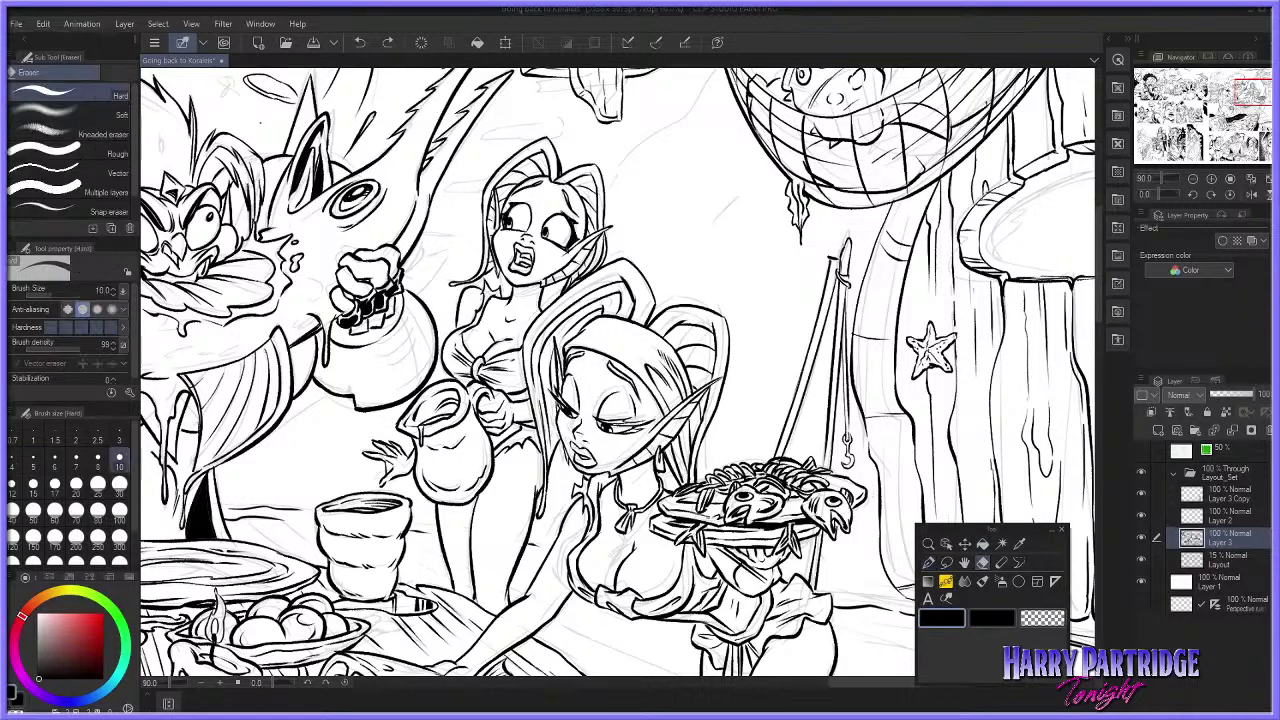
{"action": "mouse_move", "coordinate": [829, 254]}
{"action": "left_mouse_down"}
{"action": "mouse_move", "coordinate": [825, 284]}
{"action": "mouse_move", "coordinate": [837, 257]}
{"action": "left_mouse_up"}
{"action": "left_click", "coordinate": [928, 562]}
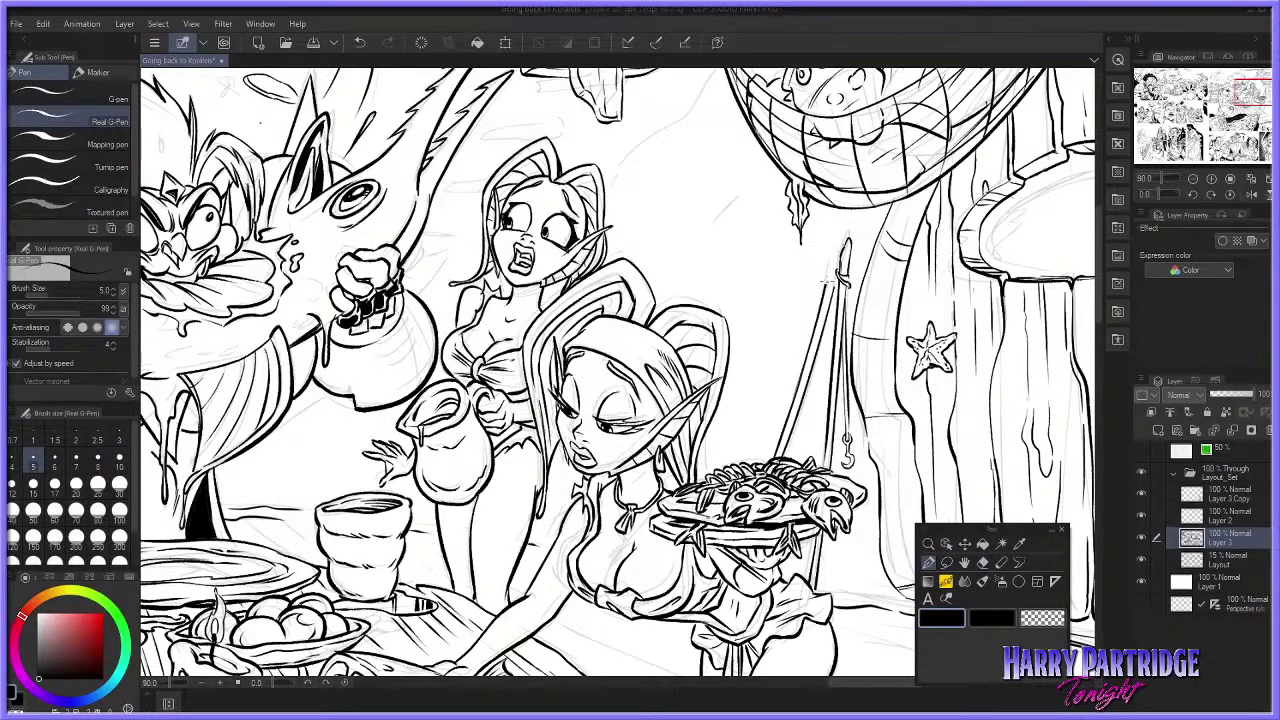
{"action": "left_click_drag", "start_coordinate": [826, 285], "coordinate": [830, 272]}
{"action": "key", "text": "ctrl+z"}
{"action": "left_click", "coordinate": [984, 560]}
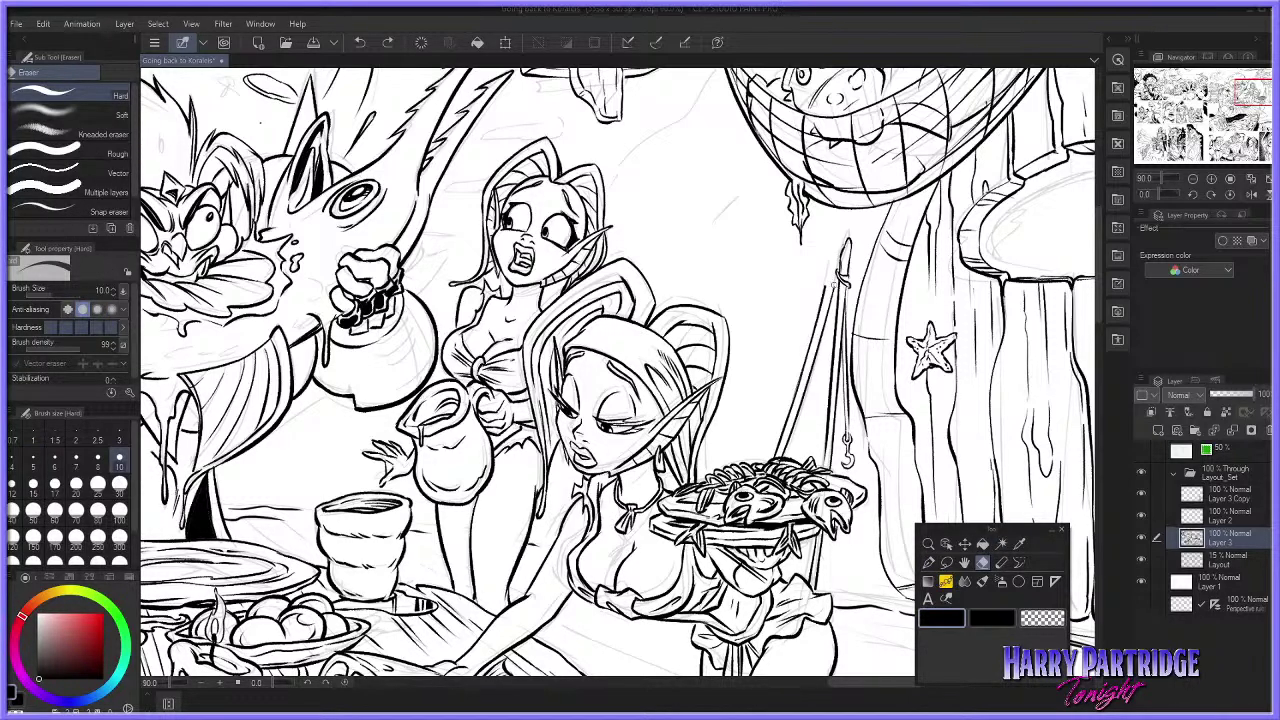
{"action": "left_click", "coordinate": [929, 563]}
{"action": "key", "text": "ctrl+z"}
{"action": "left_click_drag", "start_coordinate": [825, 284], "coordinate": [829, 270]}
{"action": "key", "text": "ctrl+z"}
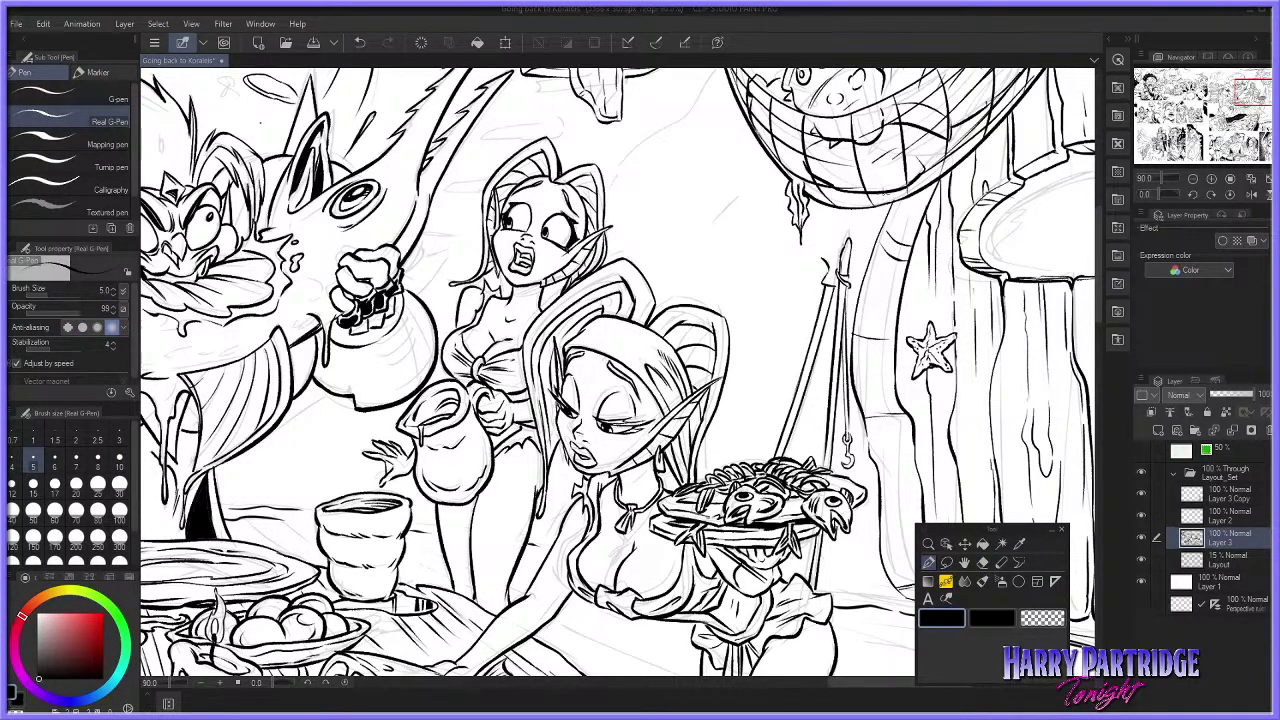
Step: Ink a larger spearhead-shaped tip with a rope binding on the poles, erasing the overlapping lines beneath it
{"action": "key", "text": "ctrl+z"}
{"action": "left_click_drag", "start_coordinate": [822, 257], "coordinate": [847, 217]}
{"action": "left_click_drag", "start_coordinate": [847, 217], "coordinate": [829, 314]}
{"action": "key", "text": "ctrl+z"}
{"action": "key", "text": "ctrl+z"}
{"action": "key", "text": "e"}
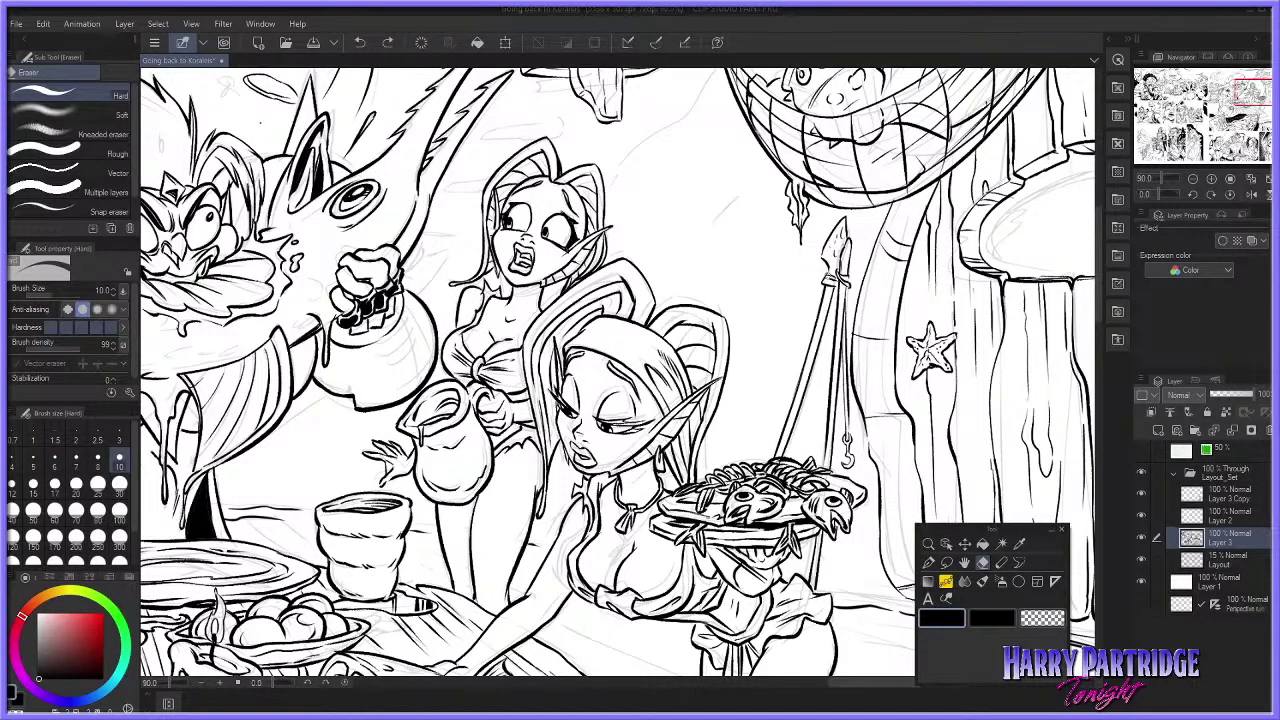
{"action": "left_click_drag", "start_coordinate": [834, 290], "coordinate": [824, 299]}
{"action": "key", "text": "p"}
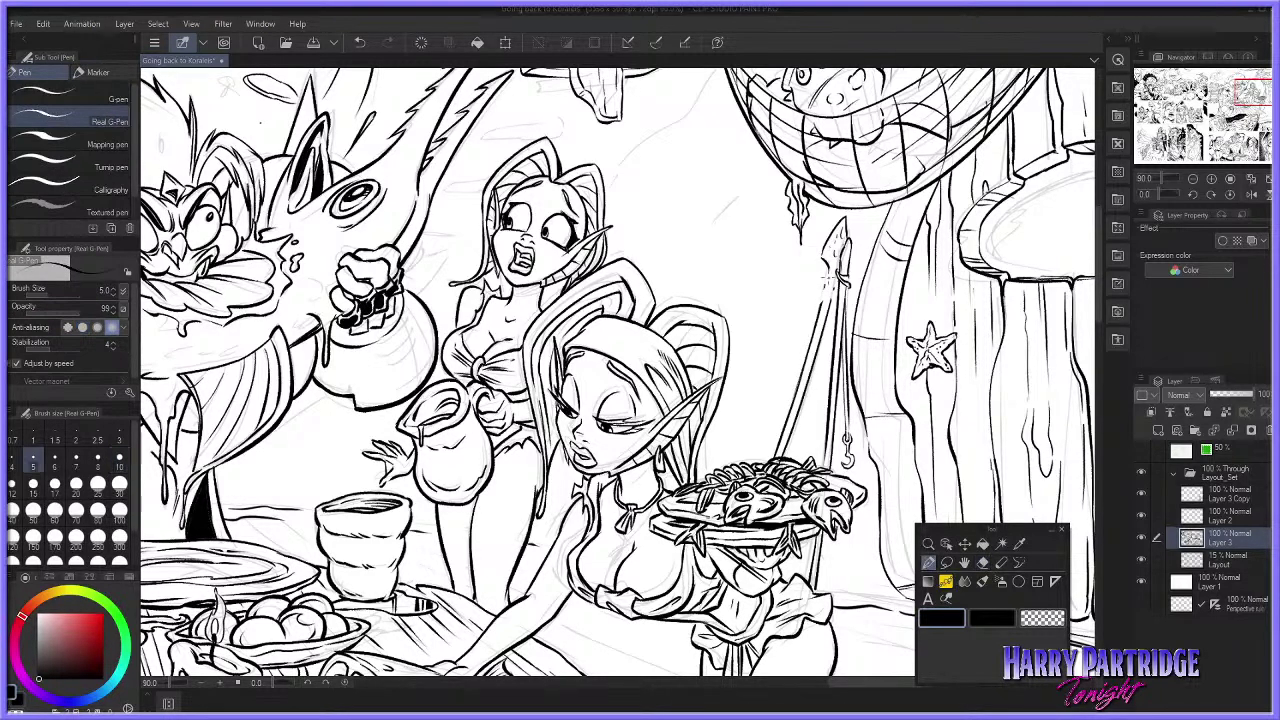
{"action": "mouse_move", "coordinate": [825, 264]}
{"action": "left_mouse_down"}
{"action": "mouse_move", "coordinate": [834, 308]}
{"action": "mouse_move", "coordinate": [832, 274]}
{"action": "left_mouse_up"}
{"action": "key", "text": "ctrl+z"}
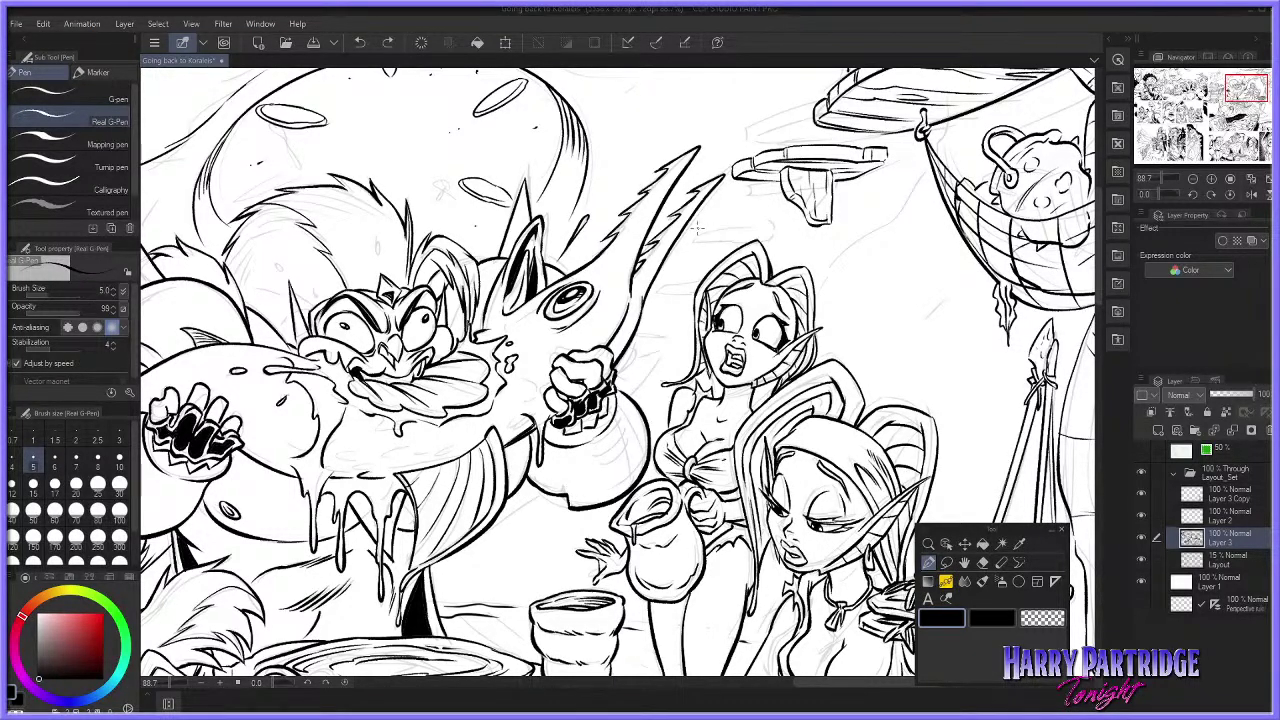
Step: Ink a second flat wooden step just above the frightened elf woman's head
{"action": "left_click_drag", "start_coordinate": [690, 230], "coordinate": [790, 218]}
{"action": "key", "text": "ctrl+z"}
{"action": "left_click_drag", "start_coordinate": [733, 231], "coordinate": [803, 229]}
{"action": "left_click_drag", "start_coordinate": [692, 238], "coordinate": [803, 236]}
{"action": "key", "text": "ctrl+z"}
{"action": "key", "text": "ctrl+z"}
{"action": "key", "text": "ctrl+z"}
{"action": "left_click_drag", "start_coordinate": [718, 231], "coordinate": [786, 227]}
{"action": "key", "text": "ctrl+z"}
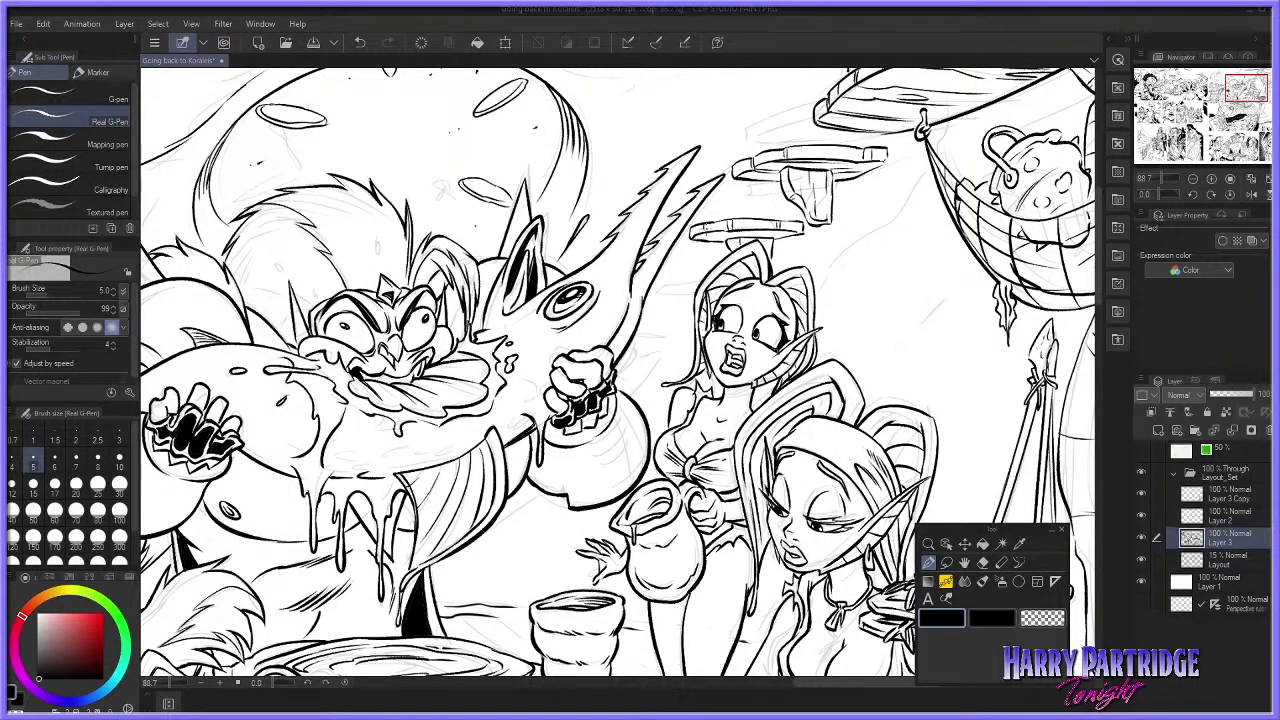
{"action": "left_click_drag", "start_coordinate": [719, 235], "coordinate": [753, 234]}
{"action": "key", "text": "ctrl+z"}
{"action": "left_click", "coordinate": [982, 562]}
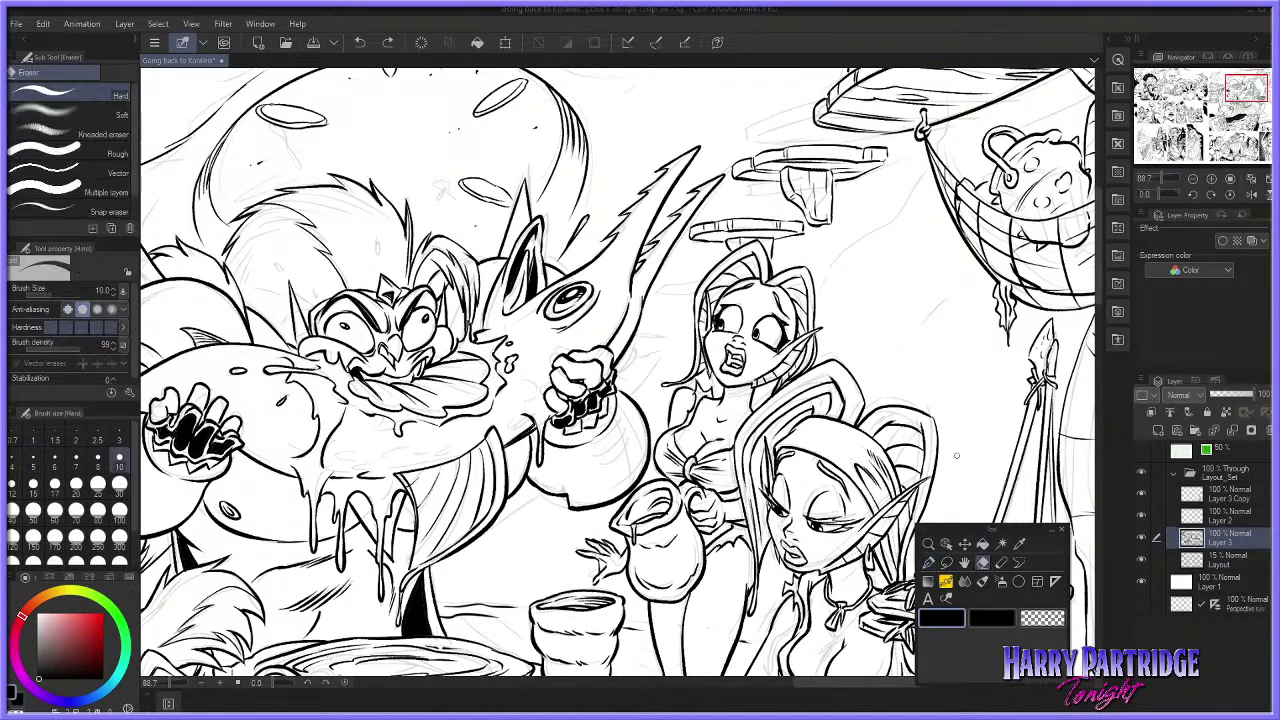
{"action": "left_click", "coordinate": [928, 562]}
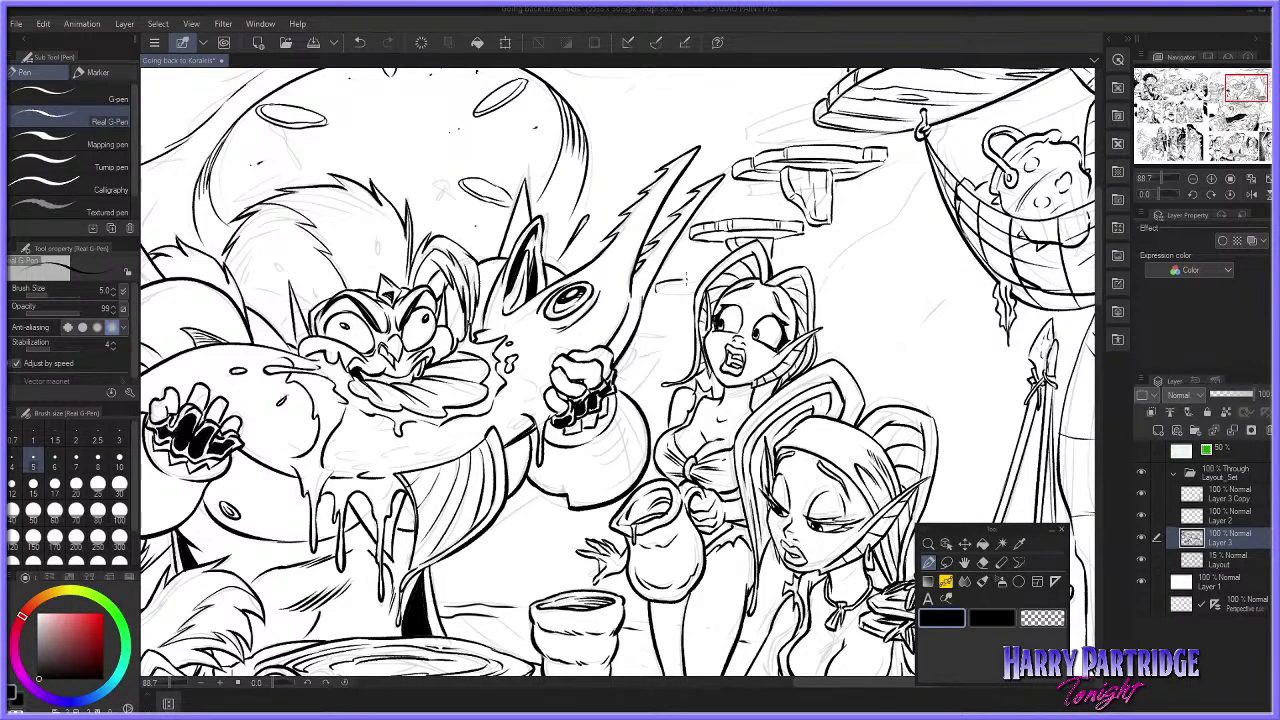
Step: Ink a short third step in the gap beside the frightened elf woman's hair
{"action": "left_click_drag", "start_coordinate": [661, 290], "coordinate": [695, 294]}
{"action": "mouse_move", "coordinate": [644, 325]}
{"action": "left_mouse_down"}
{"action": "mouse_move", "coordinate": [698, 332]}
{"action": "mouse_move", "coordinate": [659, 337]}
{"action": "left_mouse_up"}
{"action": "key", "text": "ctrl+z"}
{"action": "key", "text": "ctrl+z"}
{"action": "key", "text": "ctrl+z"}
{"action": "key", "text": "ctrl+z"}
{"action": "key", "text": "ctrl+z"}
Step: Ink a lower small step between the fish's jaw and the frightened elf woman
{"action": "scroll", "coordinate": [692, 445], "scroll_direction": "down", "scroll_amount": 6}
{"action": "scroll", "coordinate": [692, 445], "scroll_direction": "up", "scroll_amount": 2}
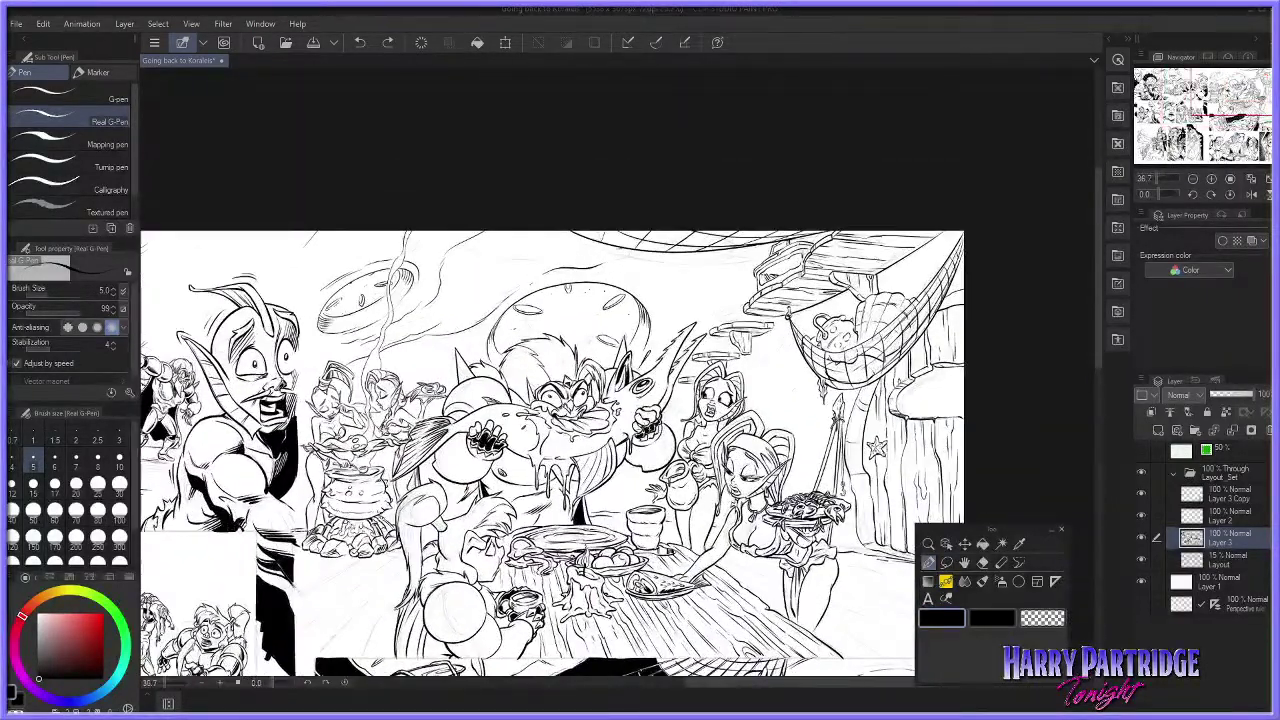
{"action": "scroll", "coordinate": [630, 365], "scroll_direction": "up", "scroll_amount": 4}
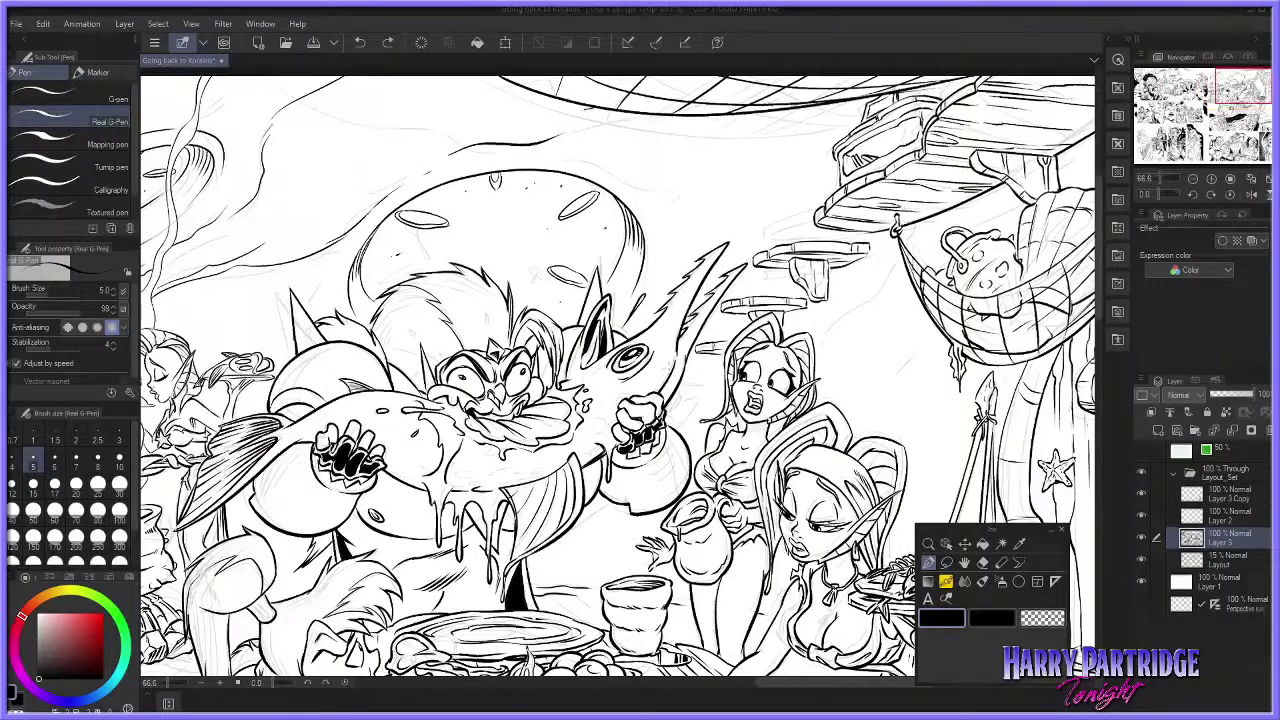
{"action": "scroll", "coordinate": [628, 358], "scroll_direction": "up", "scroll_amount": 1}
{"action": "mouse_move", "coordinate": [686, 380]}
{"action": "left_mouse_down"}
{"action": "mouse_move", "coordinate": [724, 381]}
{"action": "mouse_move", "coordinate": [714, 416]}
{"action": "left_mouse_up"}
{"action": "key", "text": "ctrl+z"}
{"action": "key", "text": "ctrl+z"}
{"action": "key", "text": "ctrl+z"}
Step: Erase stray lines around the steps with the hard eraser and retouch the lowest step lines
{"action": "scroll", "coordinate": [724, 356], "scroll_direction": "down", "scroll_amount": 4}
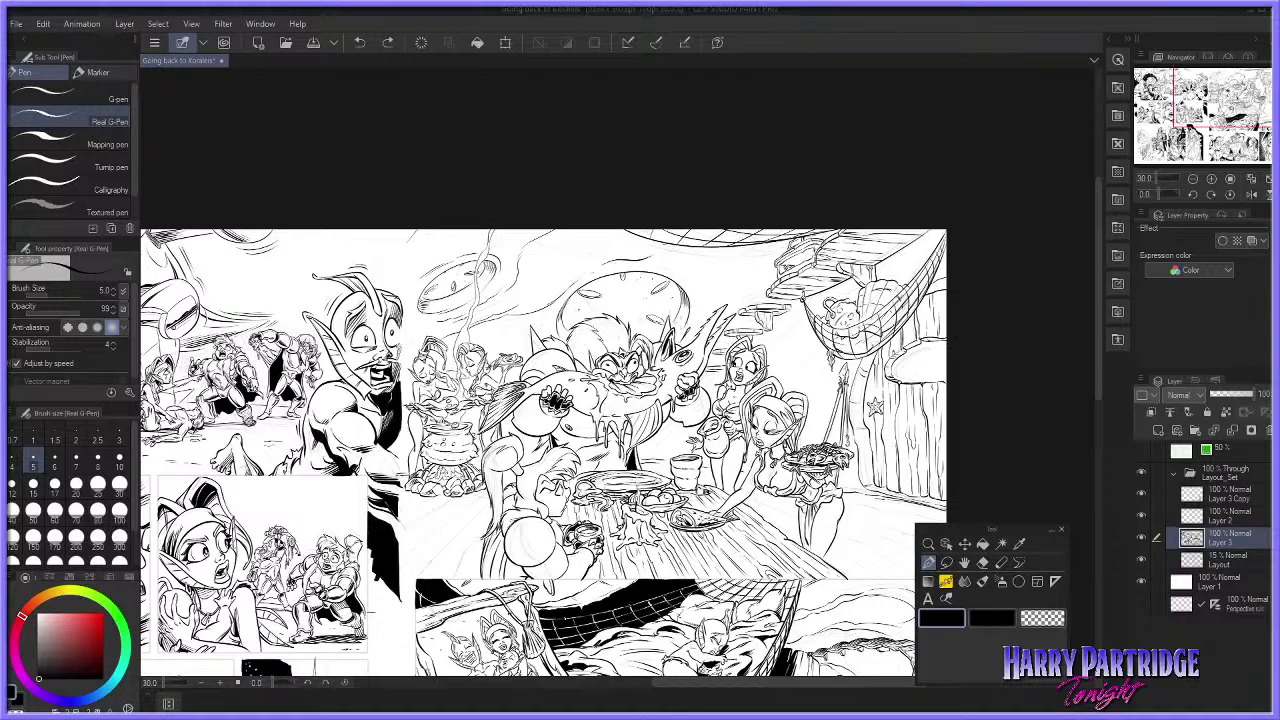
{"action": "scroll", "coordinate": [682, 328], "scroll_direction": "up", "scroll_amount": 2}
{"action": "scroll", "coordinate": [682, 360], "scroll_direction": "down", "scroll_amount": 1}
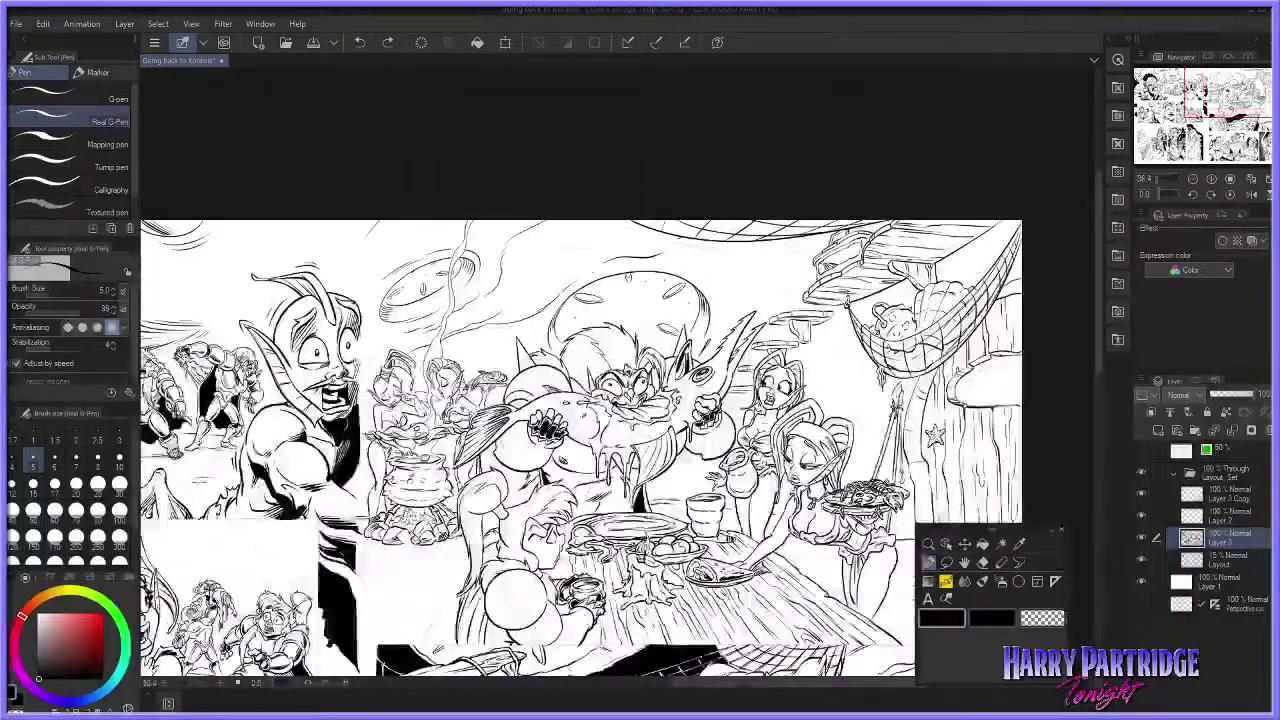
{"action": "scroll", "coordinate": [750, 385], "scroll_direction": "up", "scroll_amount": 3}
{"action": "key", "text": "e"}
{"action": "mouse_move", "coordinate": [786, 304]}
{"action": "left_mouse_down"}
{"action": "mouse_move", "coordinate": [773, 310]}
{"action": "mouse_move", "coordinate": [810, 308]}
{"action": "mouse_move", "coordinate": [809, 321]}
{"action": "mouse_move", "coordinate": [834, 308]}
{"action": "mouse_move", "coordinate": [772, 316]}
{"action": "mouse_move", "coordinate": [838, 303]}
{"action": "left_mouse_up"}
{"action": "key", "text": "p"}
{"action": "key", "text": "ctrl+z"}
{"action": "key", "text": "ctrl+z"}
{"action": "mouse_move", "coordinate": [727, 396]}
{"action": "left_mouse_down"}
{"action": "mouse_move", "coordinate": [735, 421]}
{"action": "mouse_move", "coordinate": [690, 402]}
{"action": "left_mouse_up"}
{"action": "key", "text": "ctrl+z"}
Step: Examine the inked steps and background of the banquet panel, both close up and at full-panel view
{"action": "scroll", "coordinate": [605, 458], "scroll_direction": "down", "scroll_amount": 4}
{"action": "scroll", "coordinate": [546, 503], "scroll_direction": "up", "scroll_amount": 1}
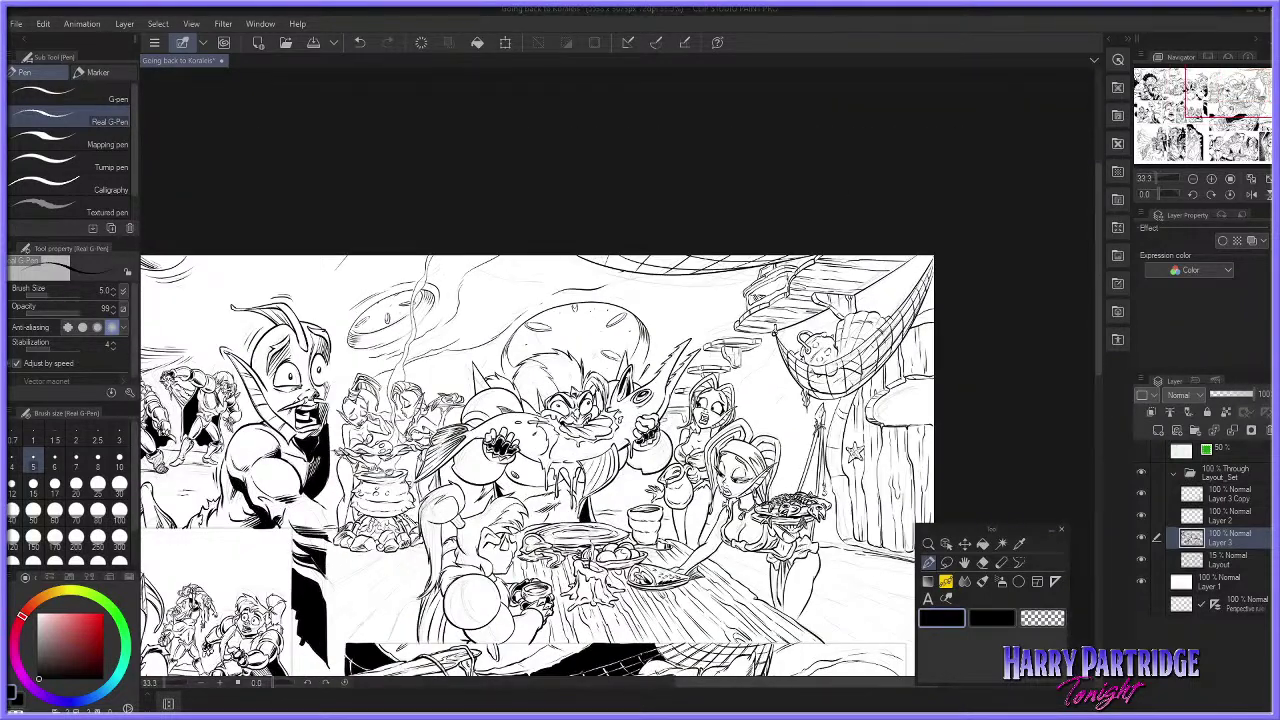
{"action": "scroll", "coordinate": [510, 560], "scroll_direction": "up", "scroll_amount": 1}
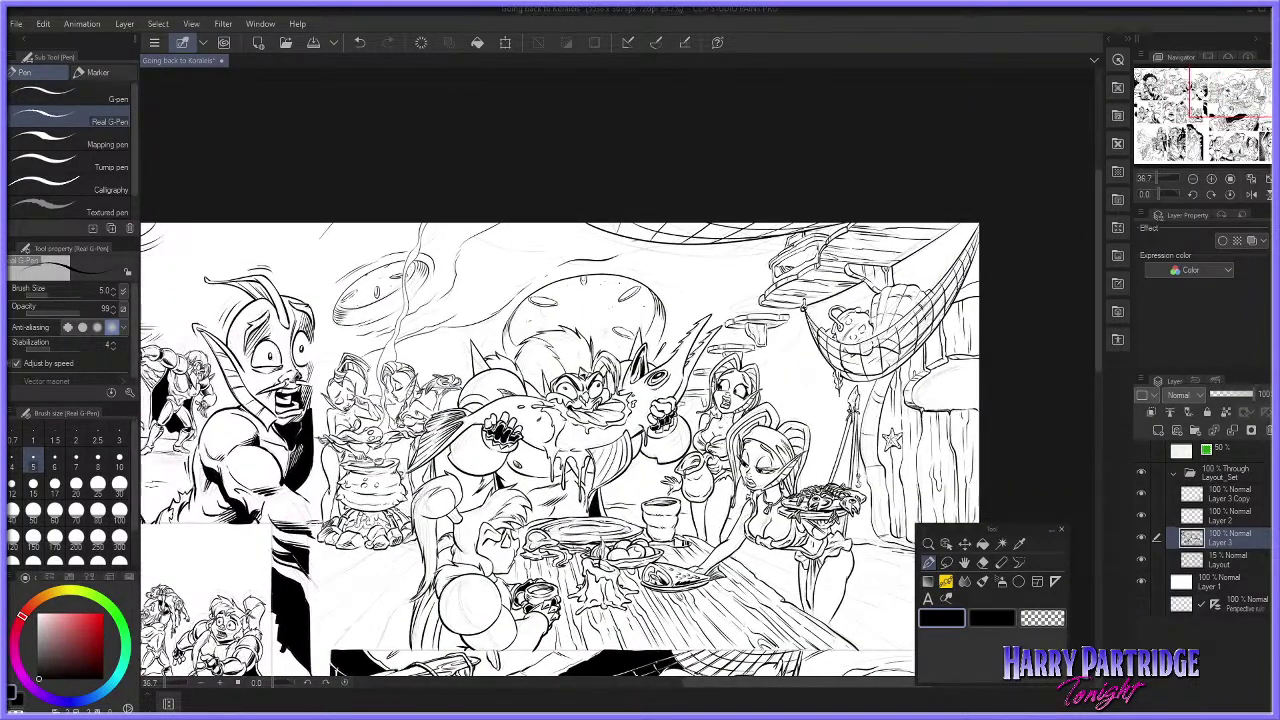
{"action": "scroll", "coordinate": [798, 275], "scroll_direction": "up", "scroll_amount": 4}
{"action": "scroll", "coordinate": [766, 222], "scroll_direction": "down", "scroll_amount": 2}
{"action": "scroll", "coordinate": [790, 219], "scroll_direction": "up", "scroll_amount": 2}
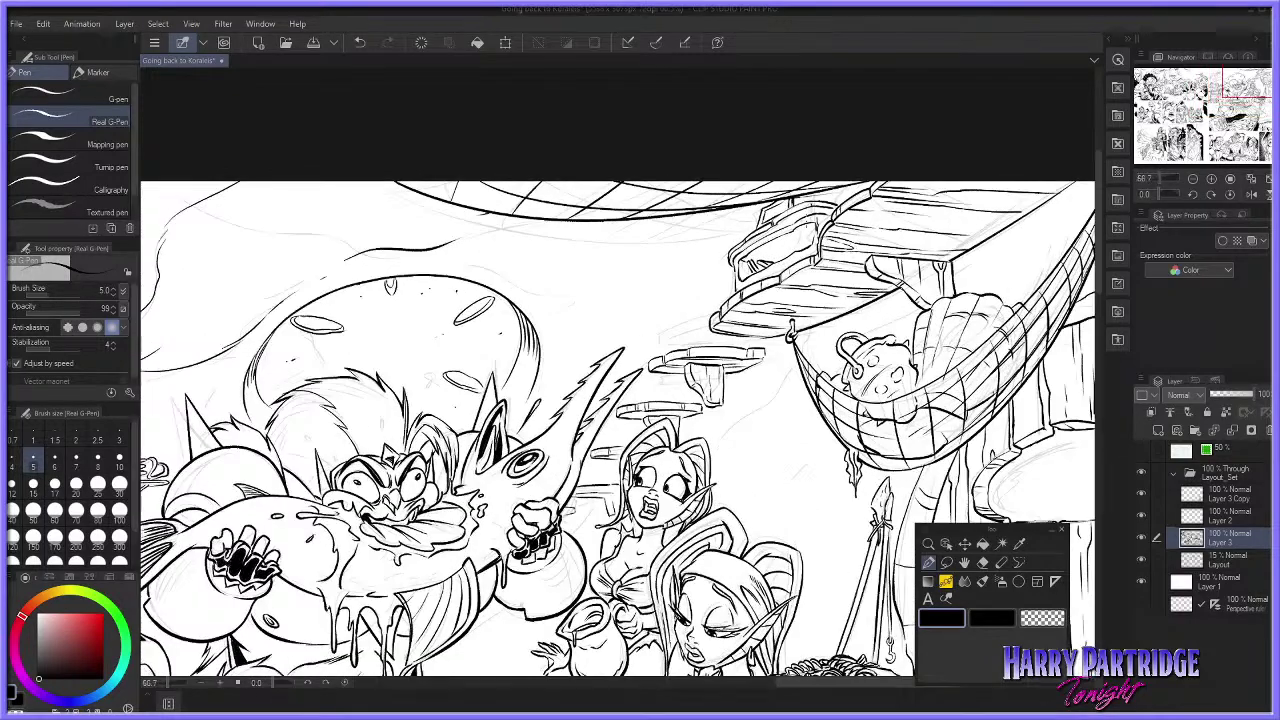
{"action": "key", "text": "ctrl+minus"}
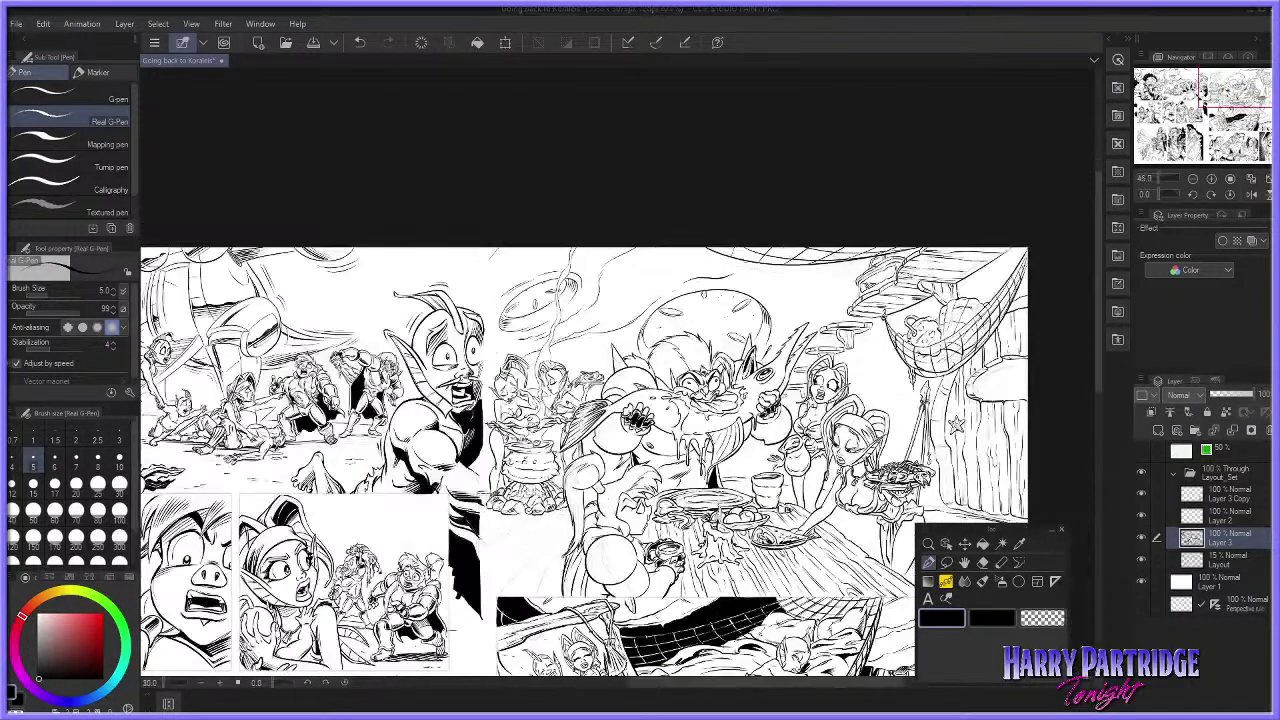
{"action": "key", "text": "ctrl+plus"}
{"action": "key", "text": "ctrl+plus"}
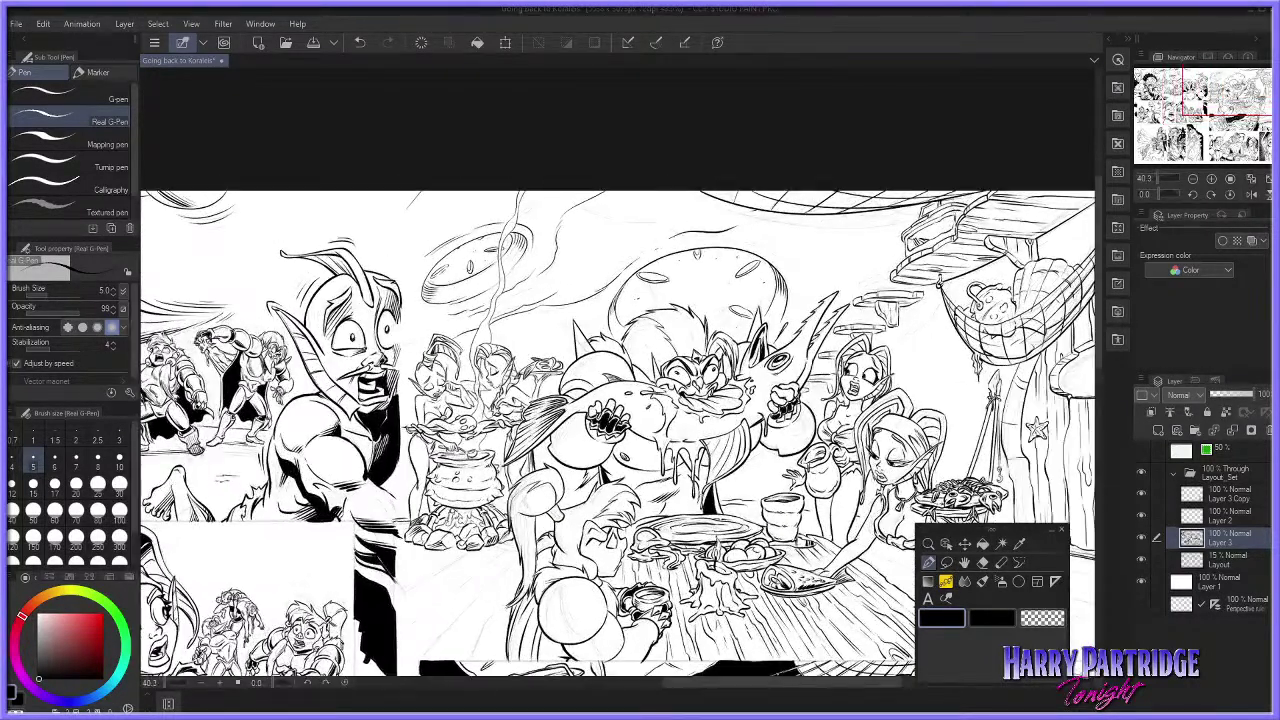
{"action": "scroll", "coordinate": [624, 399], "scroll_direction": "down", "scroll_amount": 2}
{"action": "scroll", "coordinate": [624, 399], "scroll_direction": "up", "scroll_amount": 1}
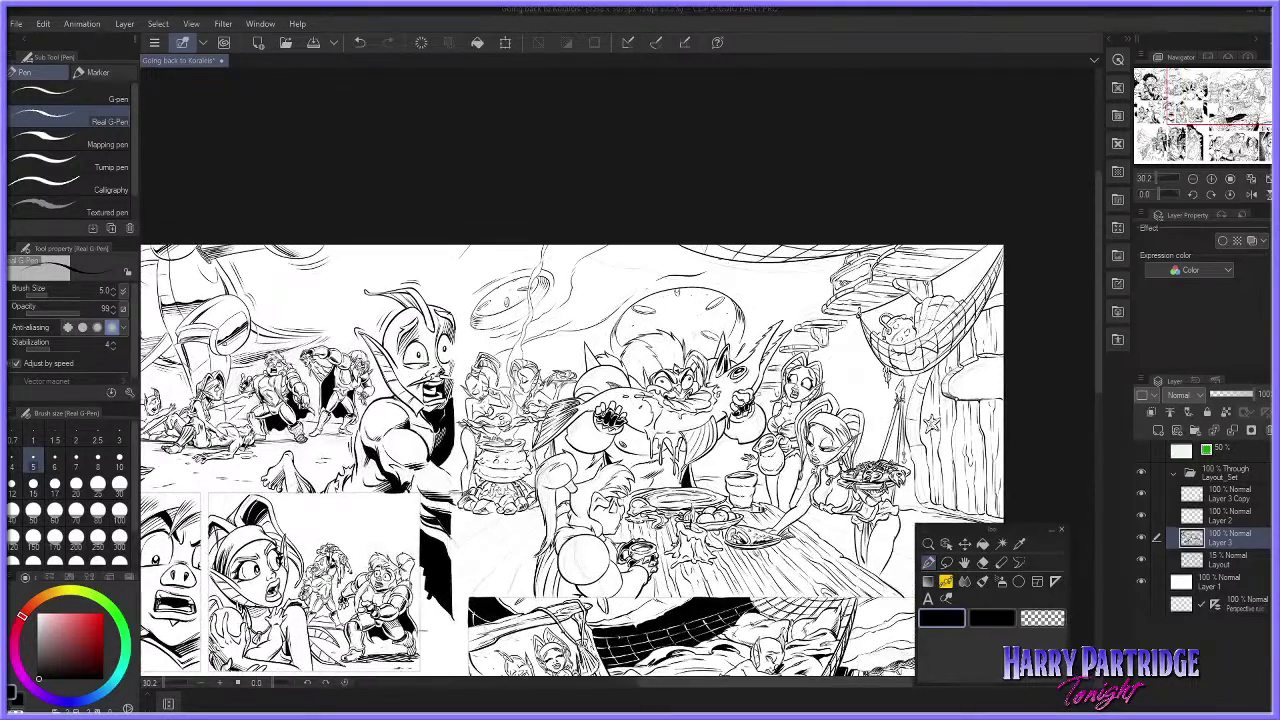
Step: Erase stray marks in the space behind the goblet with the hard eraser at size 25
{"action": "left_click", "coordinate": [983, 563]}
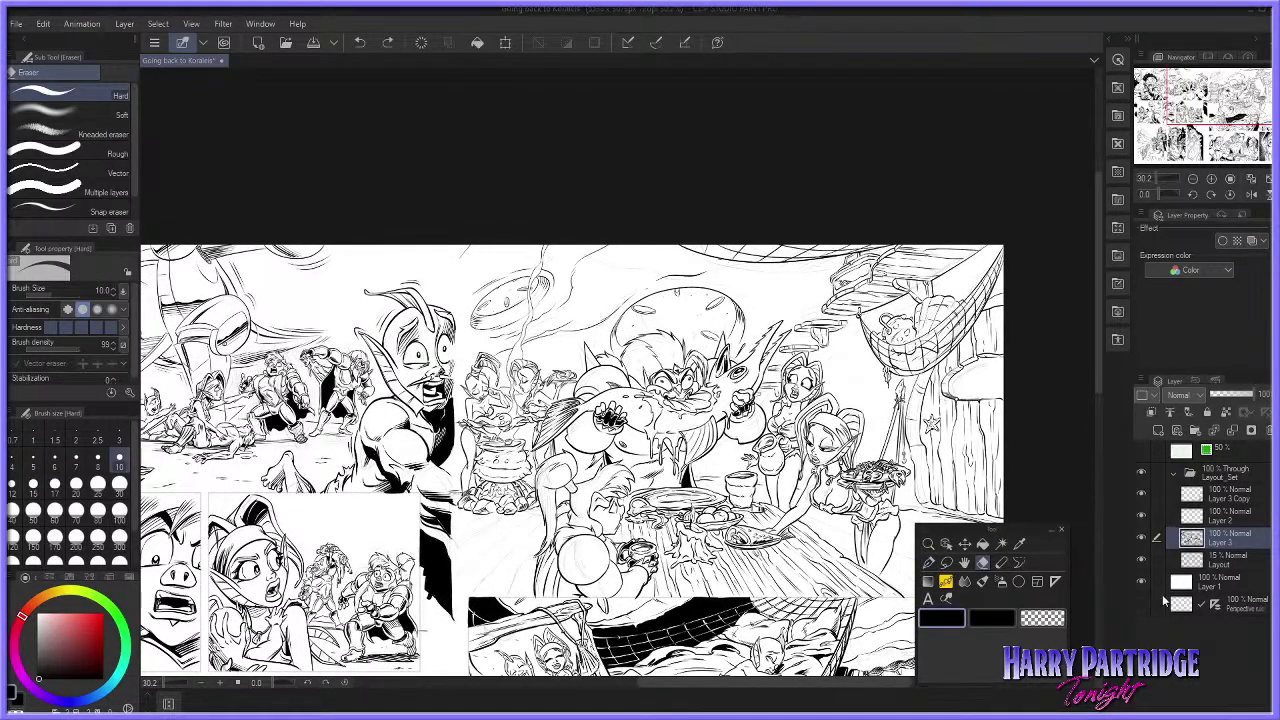
{"action": "scroll", "coordinate": [765, 472], "scroll_direction": "up", "scroll_amount": 4}
{"action": "left_click", "coordinate": [97, 483]}
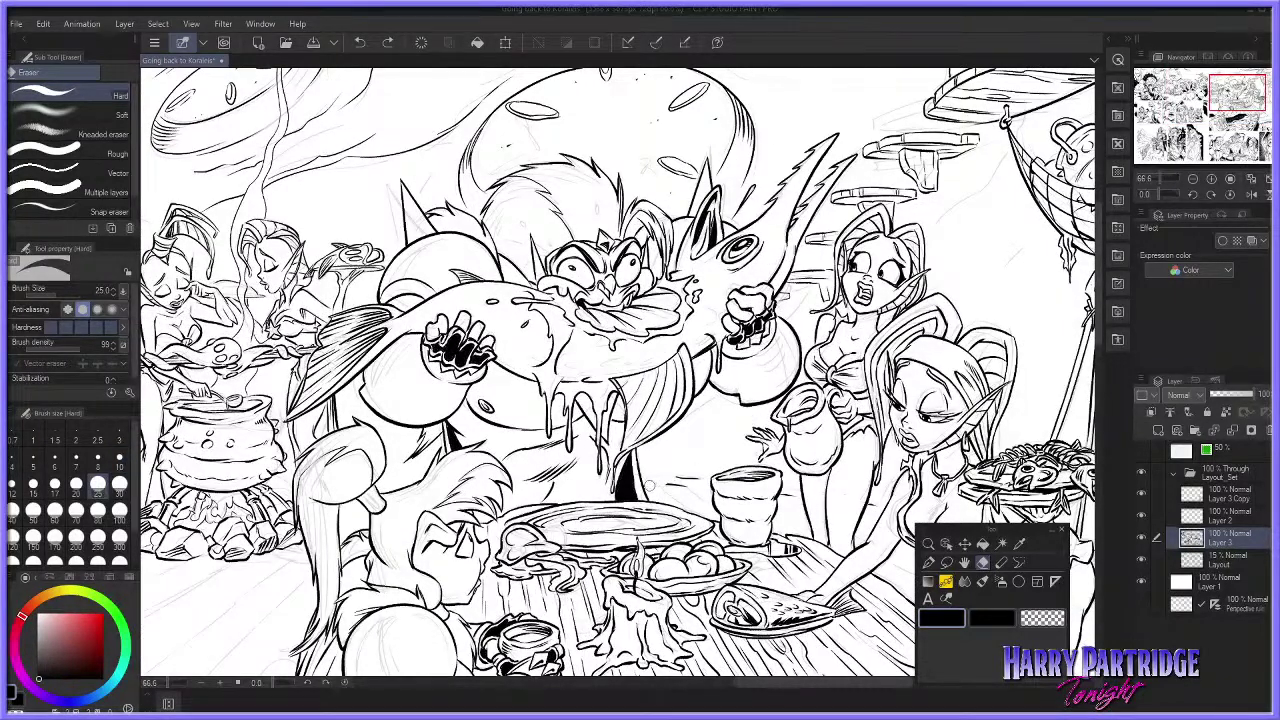
{"action": "left_click_drag", "start_coordinate": [682, 471], "coordinate": [696, 482]}
{"action": "left_click", "coordinate": [928, 562]}
Step: Ink short ground marks beside the stones of the cooking fire
{"action": "left_click_drag", "start_coordinate": [850, 683], "coordinate": [917, 683]}
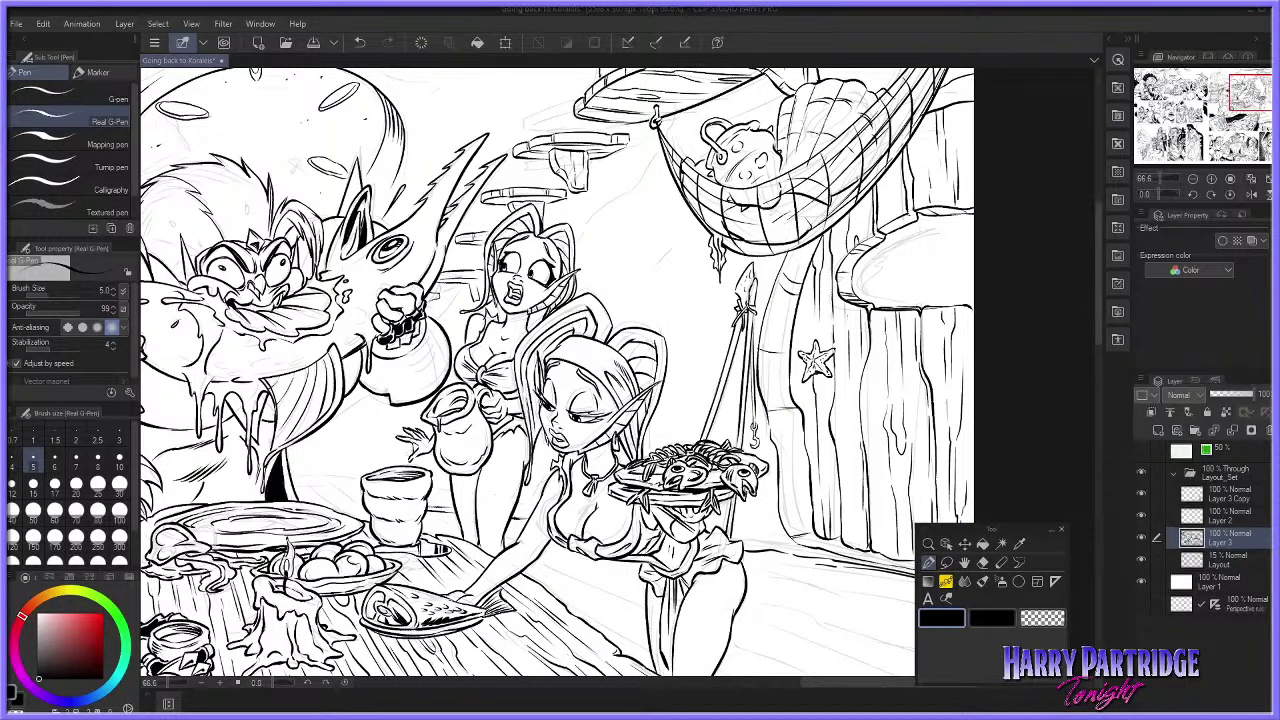
{"action": "left_click_drag", "start_coordinate": [831, 684], "coordinate": [731, 683]}
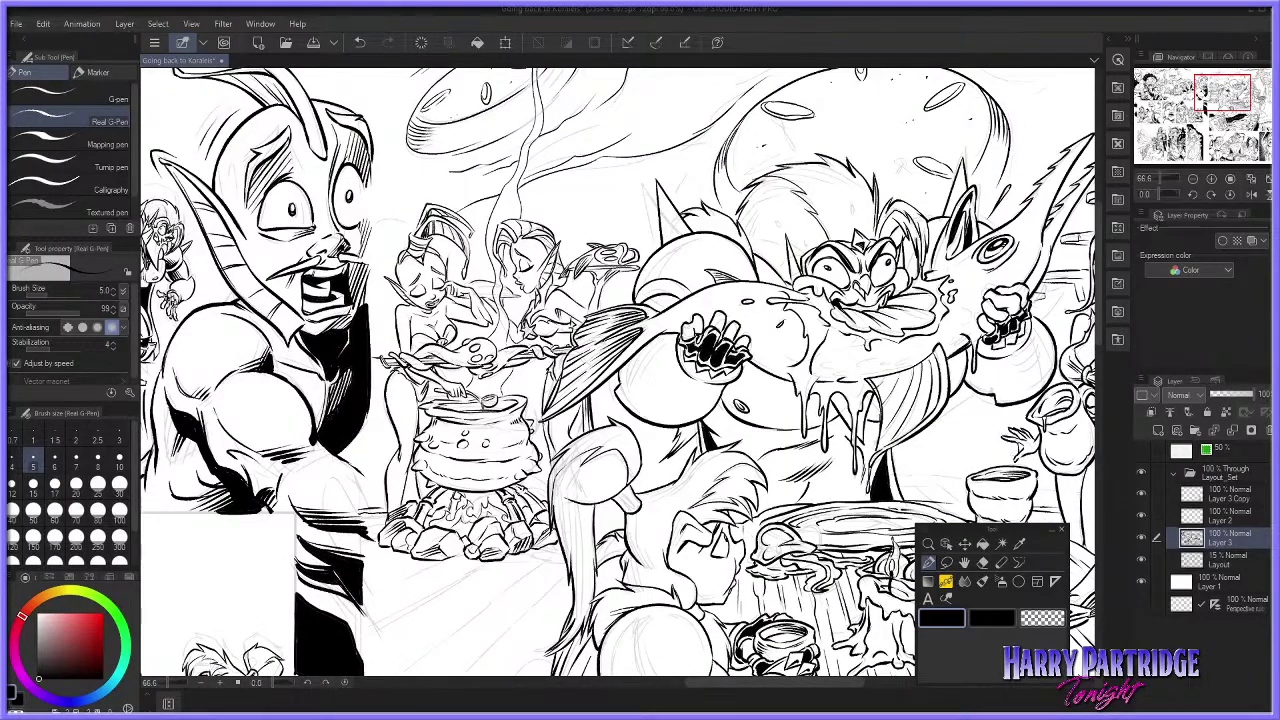
{"action": "scroll", "coordinate": [680, 353], "scroll_direction": "down", "scroll_amount": 4}
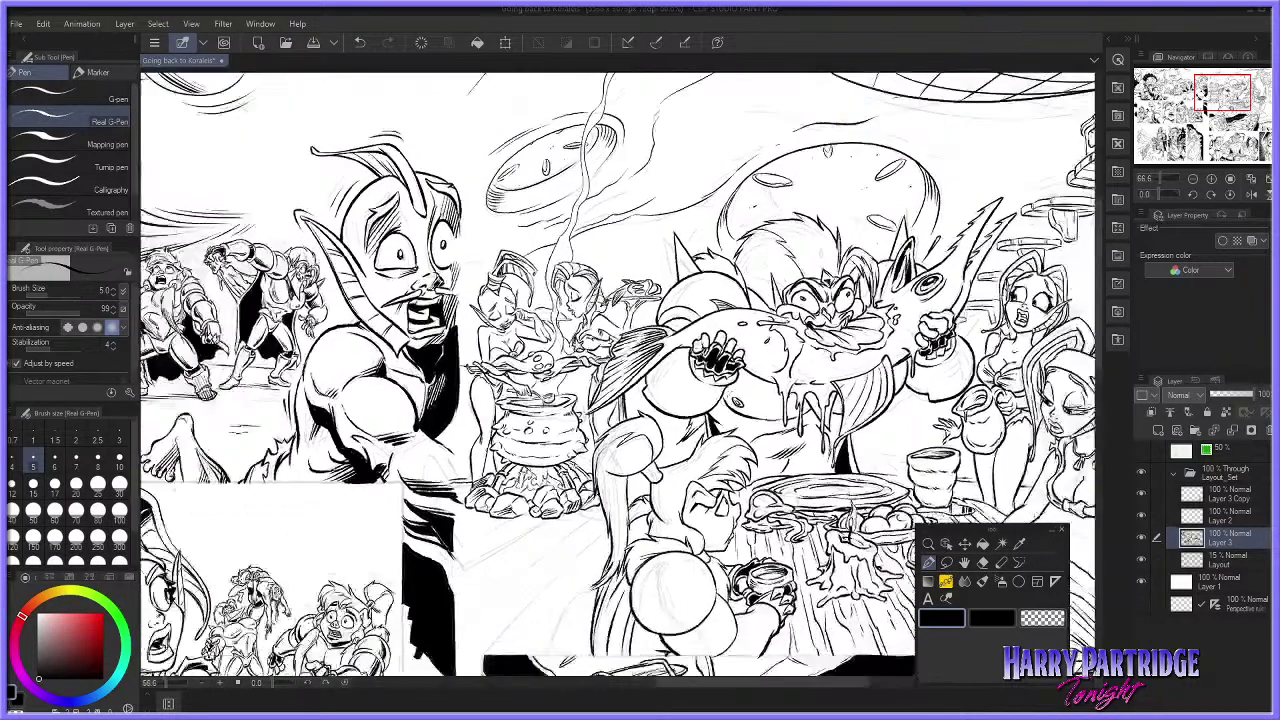
{"action": "scroll", "coordinate": [680, 353], "scroll_direction": "up", "scroll_amount": 1}
{"action": "scroll", "coordinate": [905, 359], "scroll_direction": "up", "scroll_amount": 2}
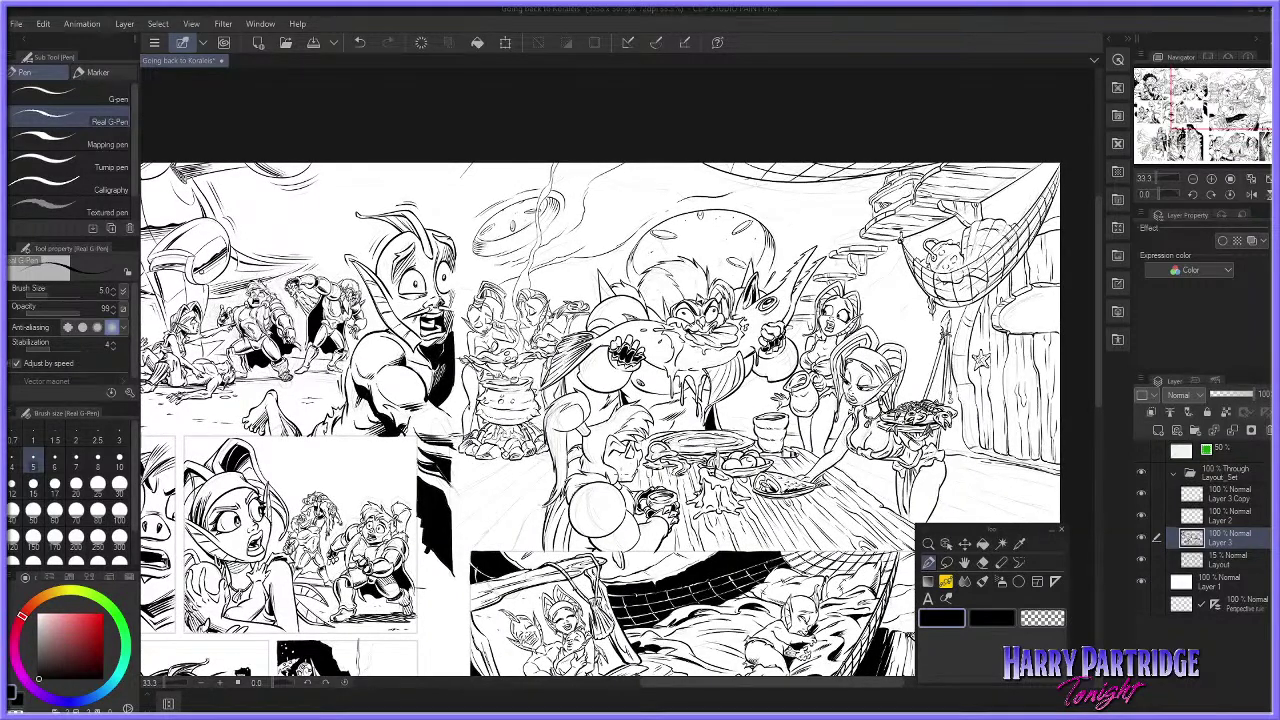
{"action": "scroll", "coordinate": [587, 501], "scroll_direction": "up", "scroll_amount": 1}
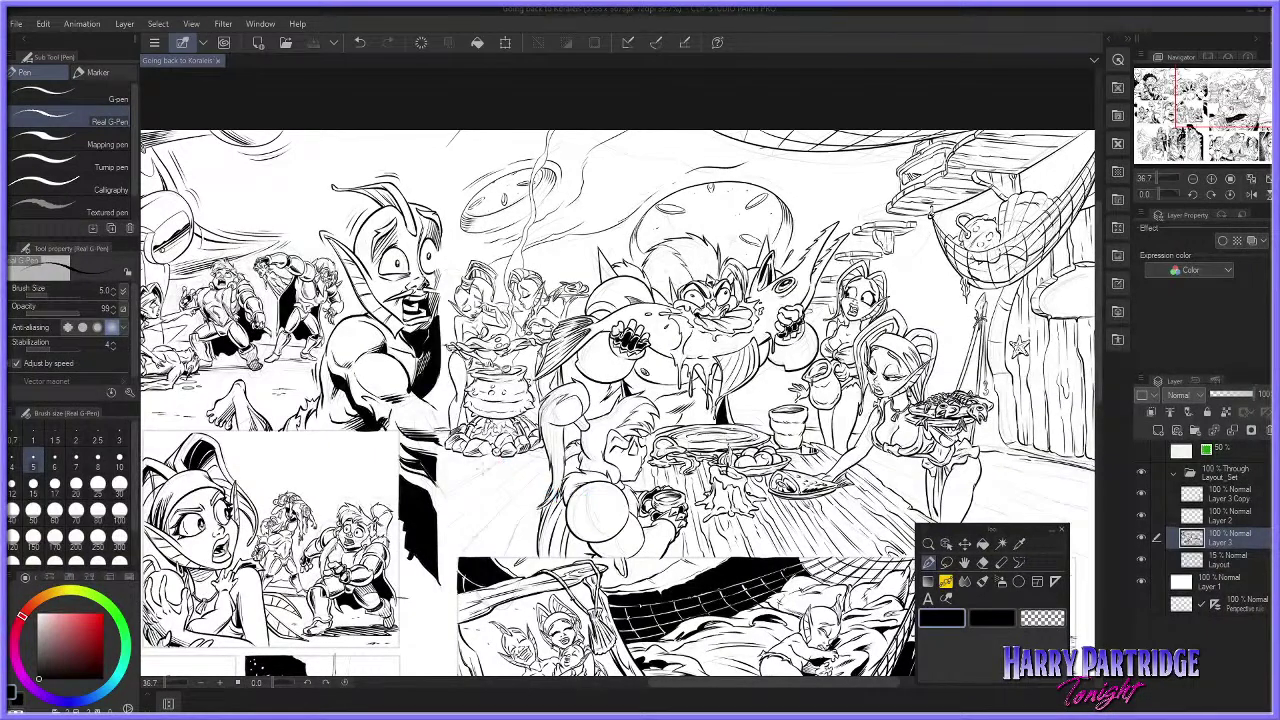
{"action": "scroll", "coordinate": [505, 468], "scroll_direction": "up", "scroll_amount": 4}
{"action": "left_click_drag", "start_coordinate": [484, 448], "coordinate": [506, 434]}
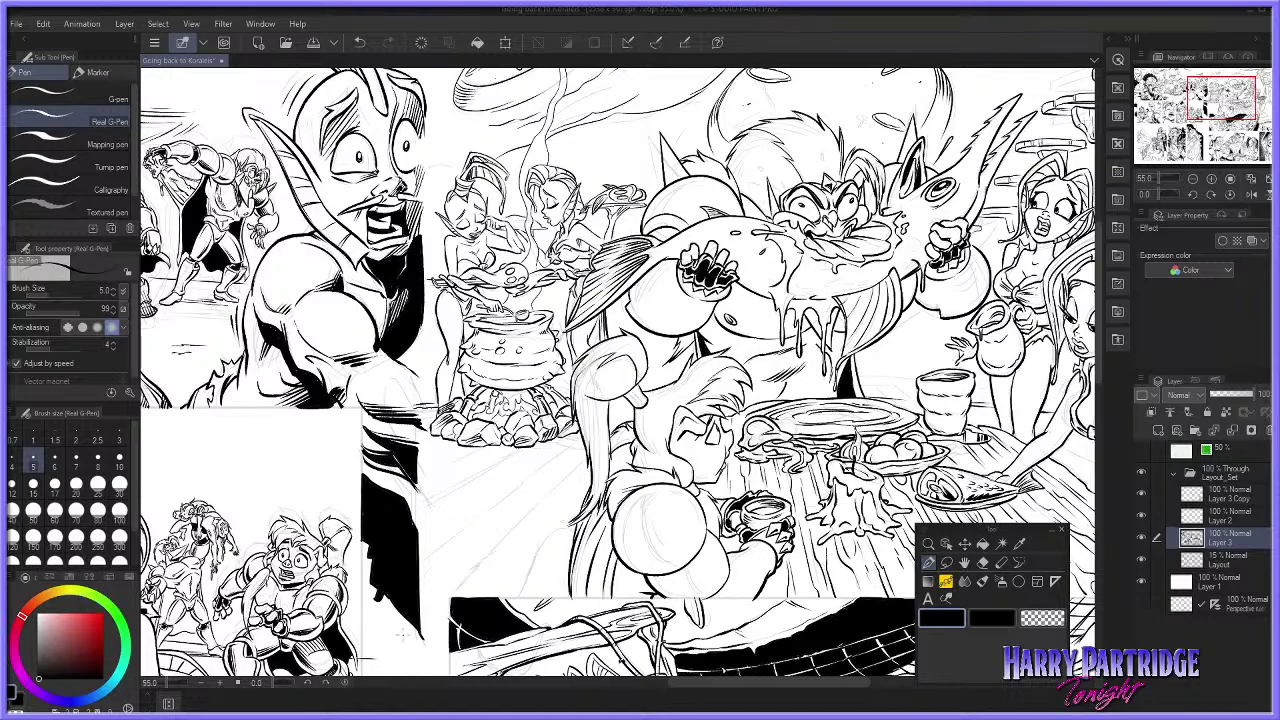
Step: Ink the outline of the wooden seat beneath the ponytailed diner in the foreground, down to the banquet panel's lower border
{"action": "scroll", "coordinate": [443, 578], "scroll_direction": "down", "scroll_amount": 1}
{"action": "scroll", "coordinate": [443, 578], "scroll_direction": "down", "scroll_amount": 1}
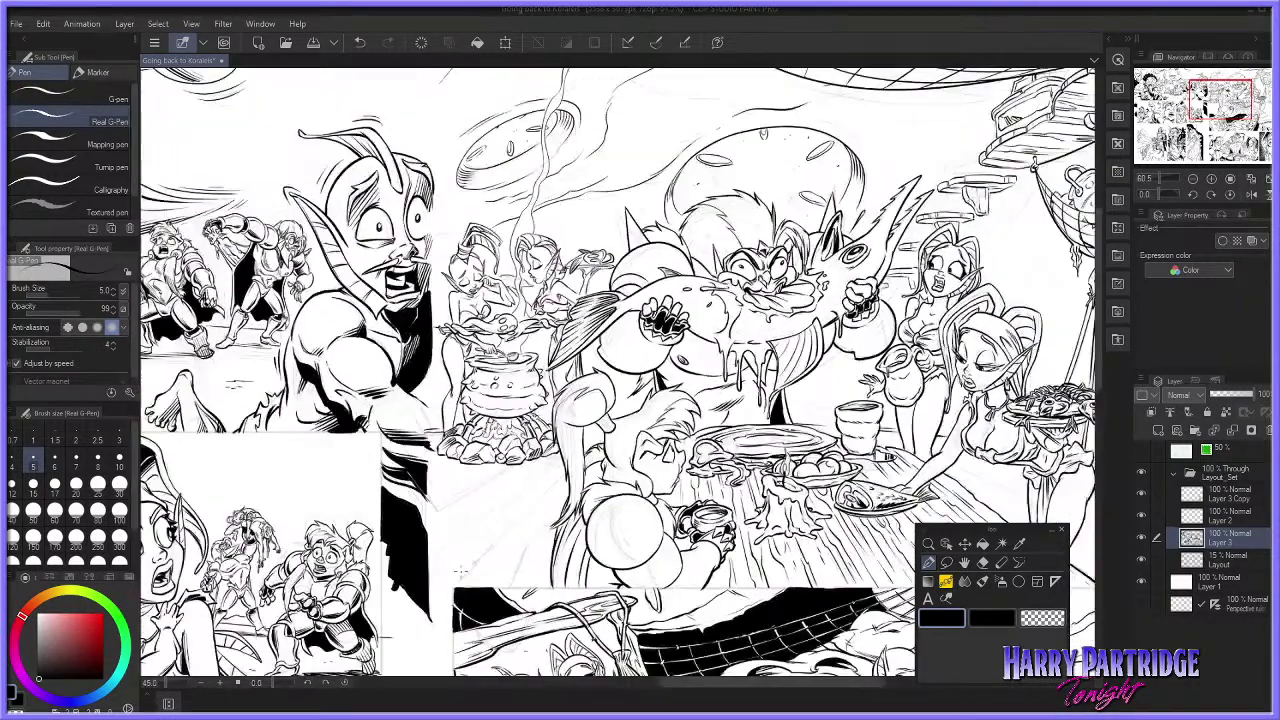
{"action": "scroll", "coordinate": [547, 383], "scroll_direction": "up", "scroll_amount": 4}
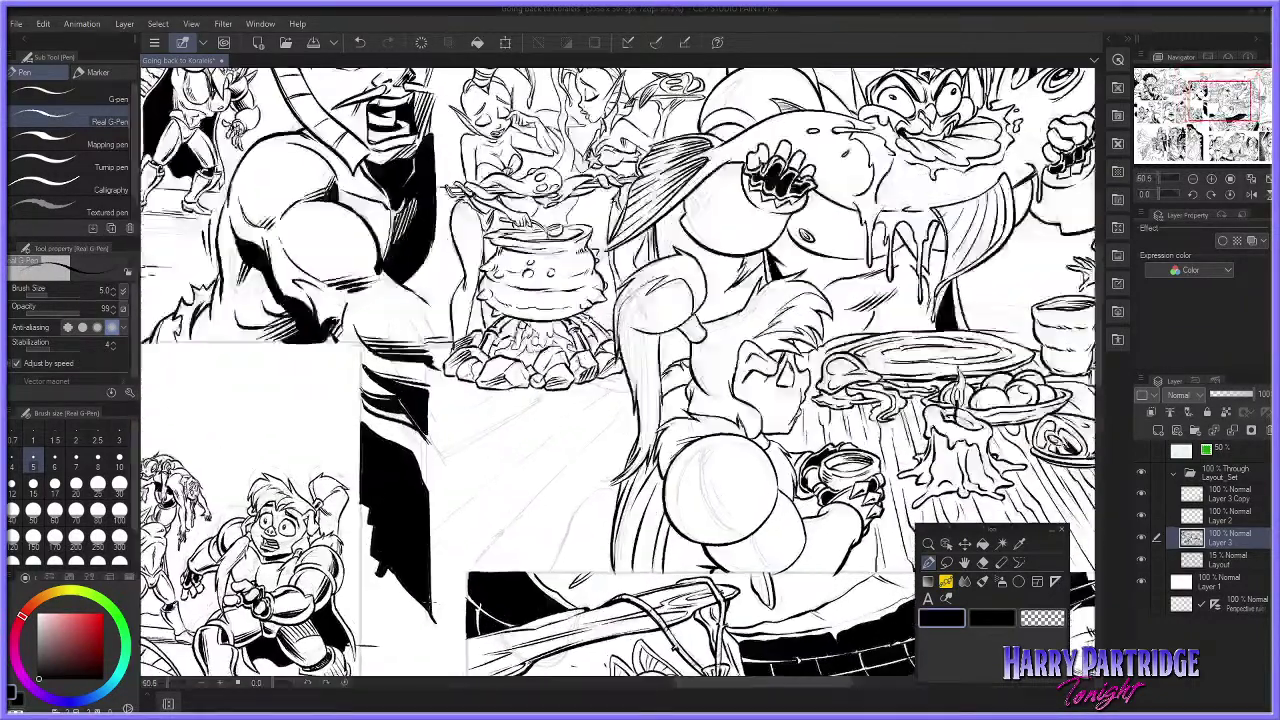
{"action": "scroll", "coordinate": [600, 495], "scroll_direction": "up", "scroll_amount": 1}
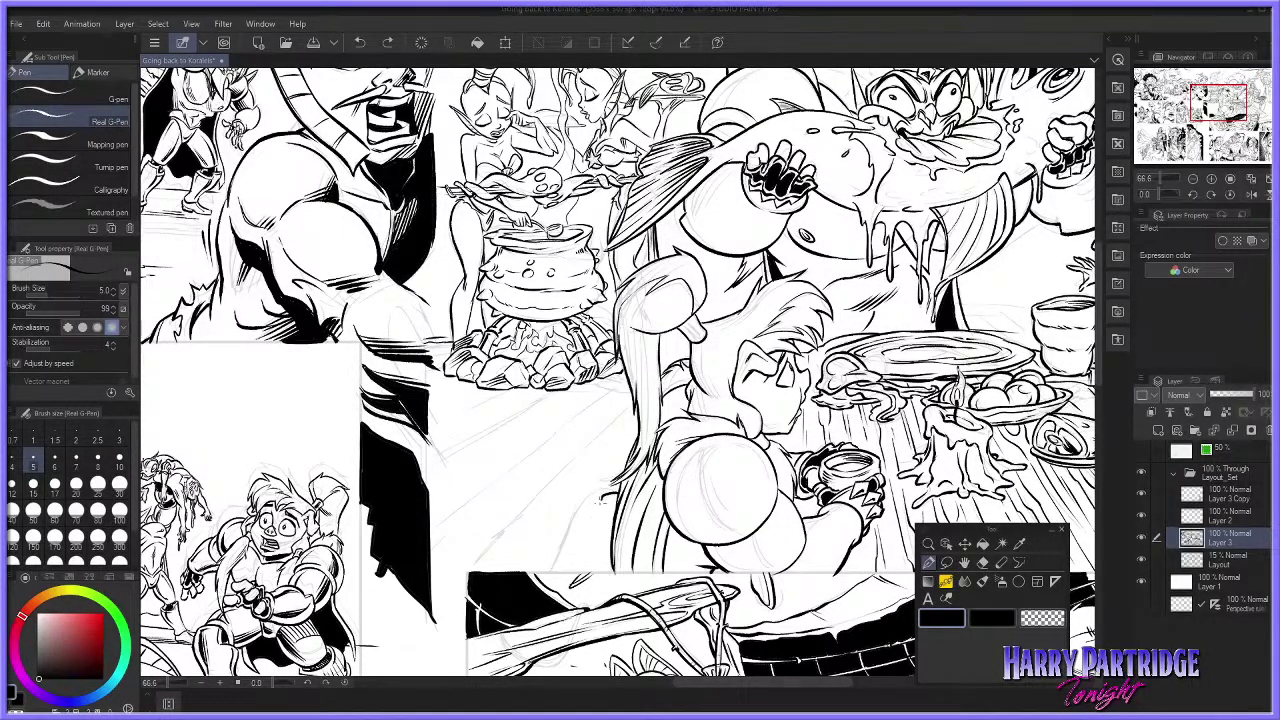
{"action": "mouse_move", "coordinate": [604, 496]}
{"action": "left_mouse_down"}
{"action": "mouse_move", "coordinate": [578, 507]}
{"action": "mouse_move", "coordinate": [552, 569]}
{"action": "left_mouse_up"}
{"action": "key", "text": "ctrl+z"}
{"action": "left_click_drag", "start_coordinate": [571, 527], "coordinate": [549, 571]}
{"action": "key", "text": "ctrl+z"}
{"action": "key", "text": "ctrl+z"}
{"action": "mouse_move", "coordinate": [570, 526]}
{"action": "left_mouse_down"}
{"action": "mouse_move", "coordinate": [547, 572]}
{"action": "mouse_move", "coordinate": [577, 519]}
{"action": "mouse_move", "coordinate": [558, 571]}
{"action": "left_mouse_up"}
{"action": "key", "text": "ctrl+z"}
{"action": "key", "text": "ctrl+z"}
{"action": "key", "text": "ctrl+z"}
{"action": "key", "text": "ctrl+z"}
{"action": "key", "text": "ctrl+z"}
{"action": "key", "text": "ctrl+z"}
{"action": "left_click_drag", "start_coordinate": [588, 492], "coordinate": [560, 570]}
{"action": "key", "text": "ctrl+z"}
{"action": "left_click_drag", "start_coordinate": [596, 526], "coordinate": [558, 571]}
{"action": "key", "text": "ctrl+z"}
{"action": "key", "text": "ctrl+z"}
{"action": "left_click_drag", "start_coordinate": [575, 545], "coordinate": [557, 573]}
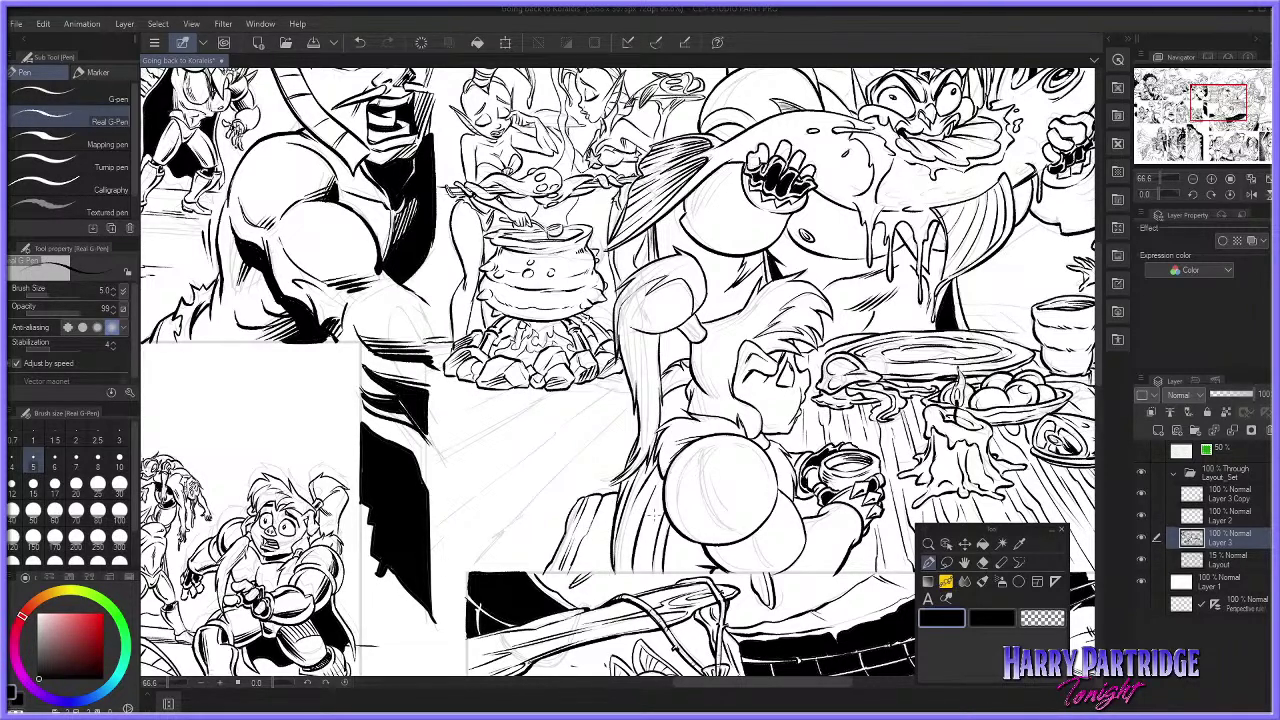
Step: Ink wood-grain lines on the seat beside the foreground diner's hanging hair
{"action": "left_click_drag", "start_coordinate": [619, 498], "coordinate": [595, 562]}
{"action": "key", "text": "ctrl+z"}
{"action": "key", "text": "ctrl+z"}
{"action": "key", "text": "ctrl+z"}
{"action": "left_click_drag", "start_coordinate": [616, 516], "coordinate": [601, 573]}
{"action": "key", "text": "ctrl+z"}
{"action": "key", "text": "ctrl+z"}
{"action": "left_click_drag", "start_coordinate": [617, 513], "coordinate": [596, 573]}
Step: Tidy the ends of the seat lines along the panel border with the hard eraser at size 25
{"action": "left_click_drag", "start_coordinate": [655, 690], "coordinate": [713, 690]}
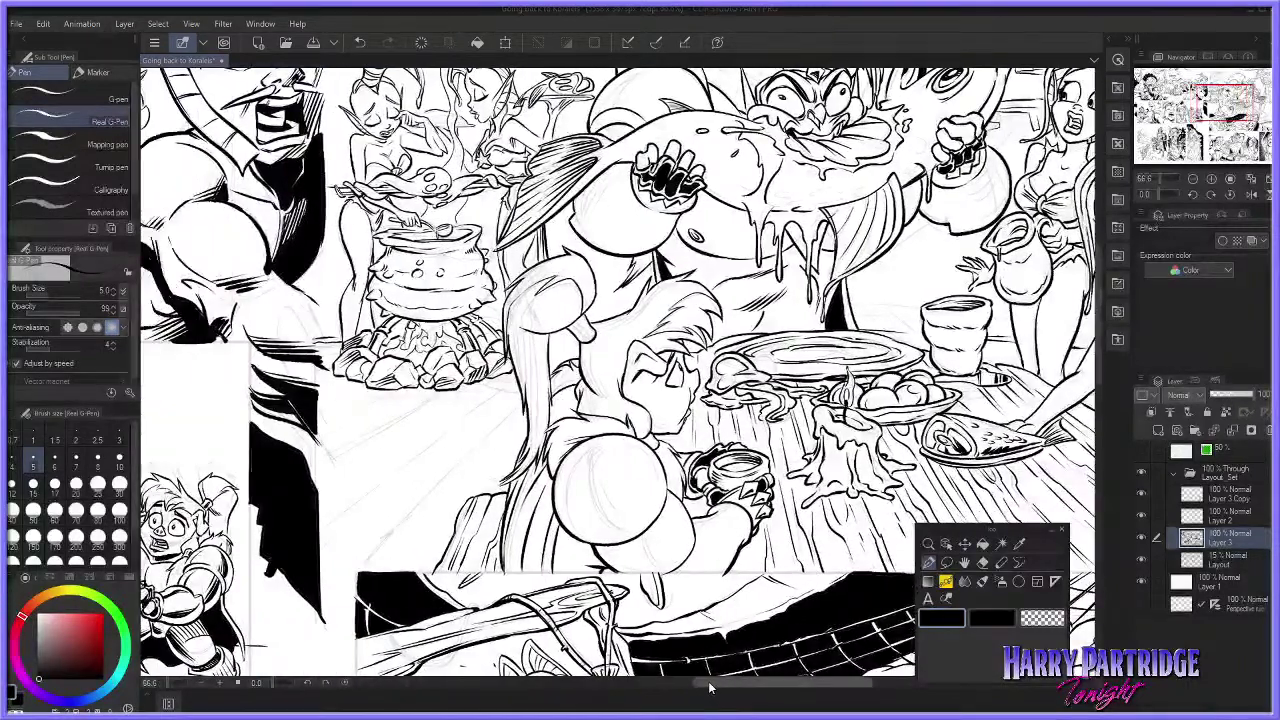
{"action": "left_click", "coordinate": [982, 562]}
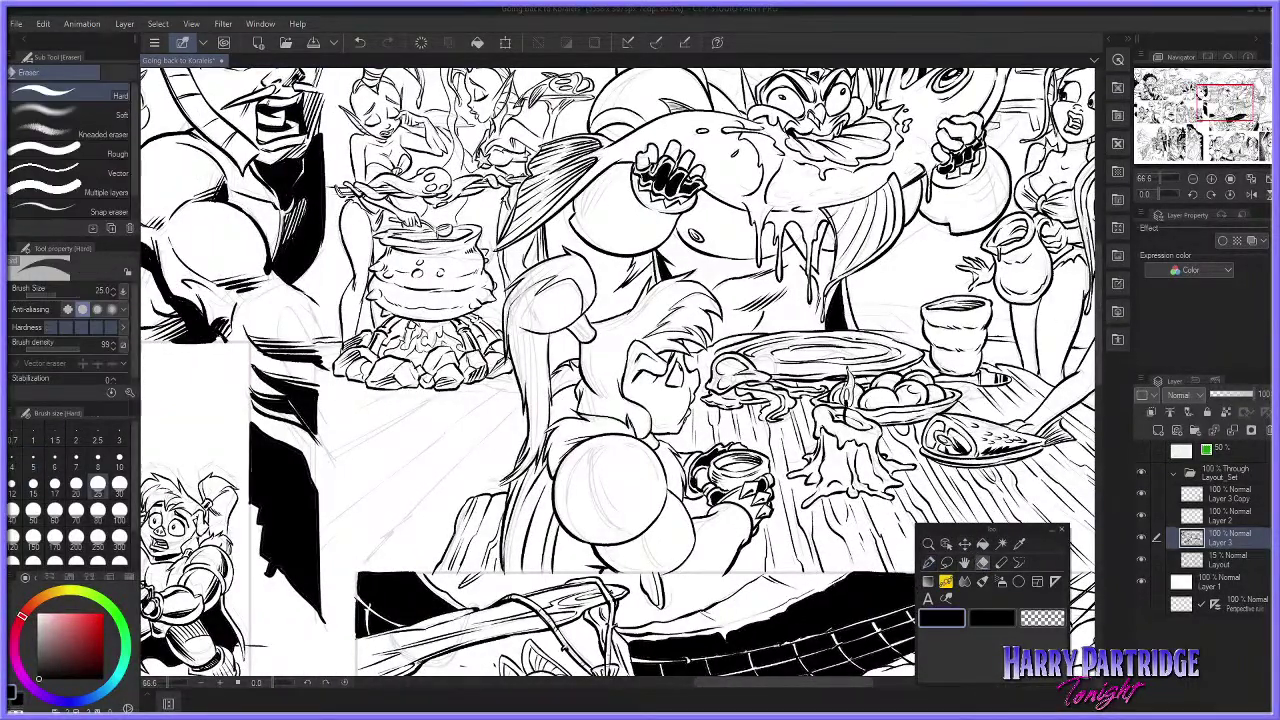
{"action": "key", "text": "p"}
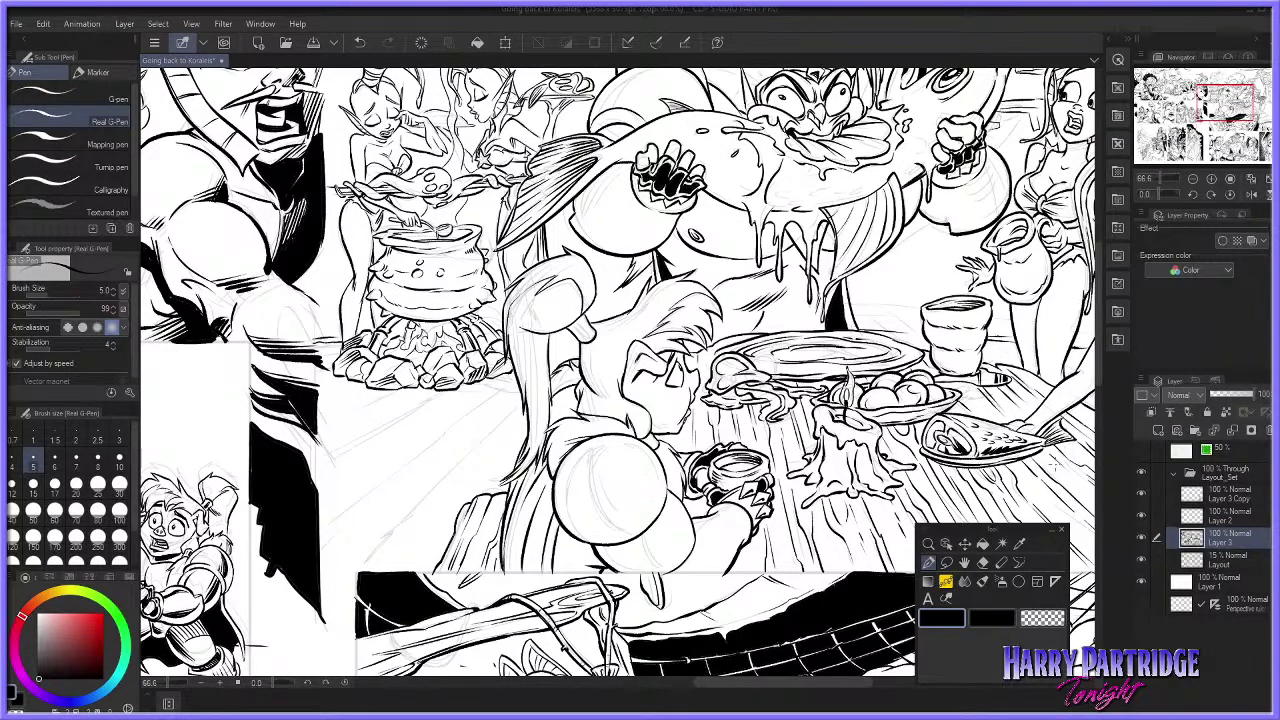
{"action": "left_click_drag", "start_coordinate": [718, 682], "coordinate": [714, 683]}
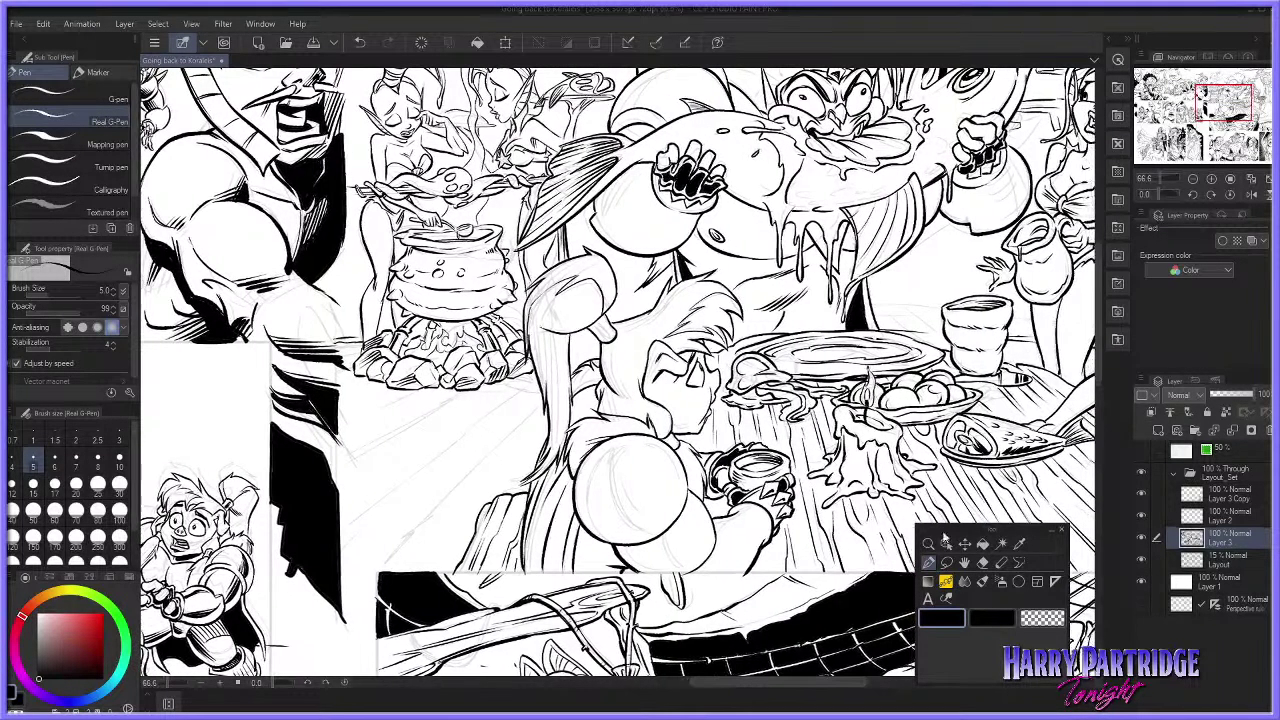
{"action": "left_click", "coordinate": [983, 562]}
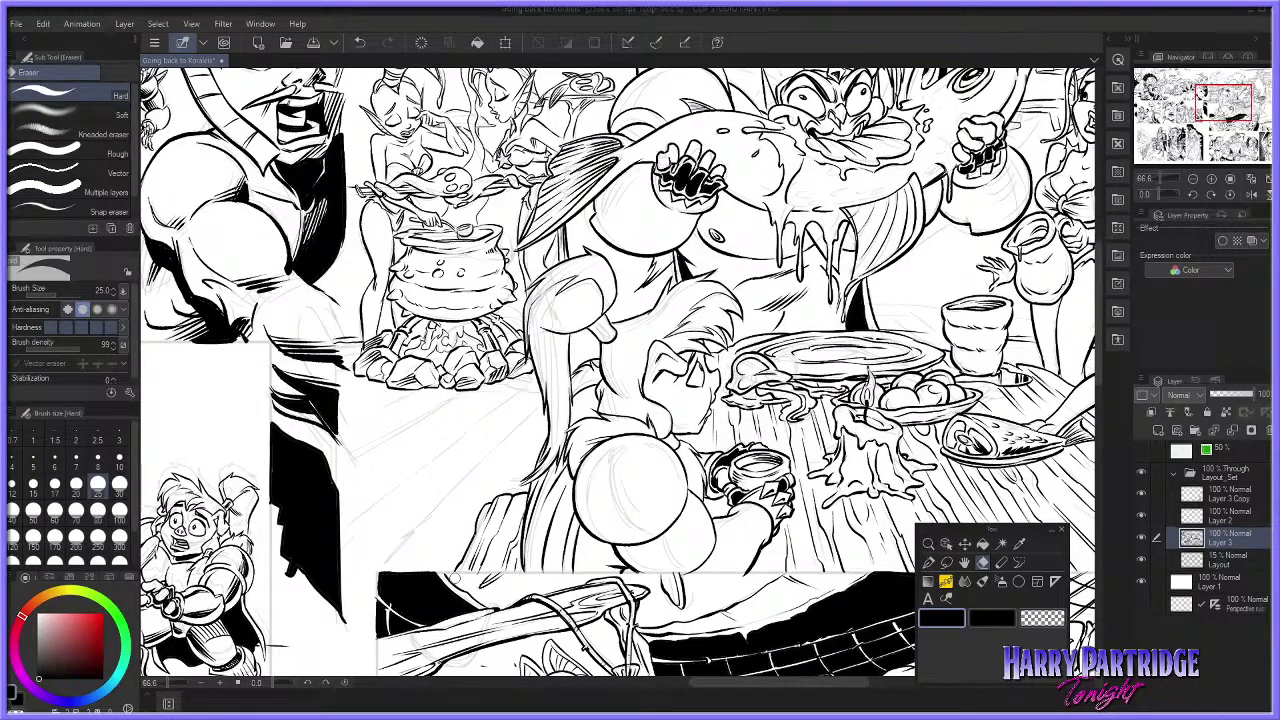
{"action": "left_click", "coordinate": [928, 562]}
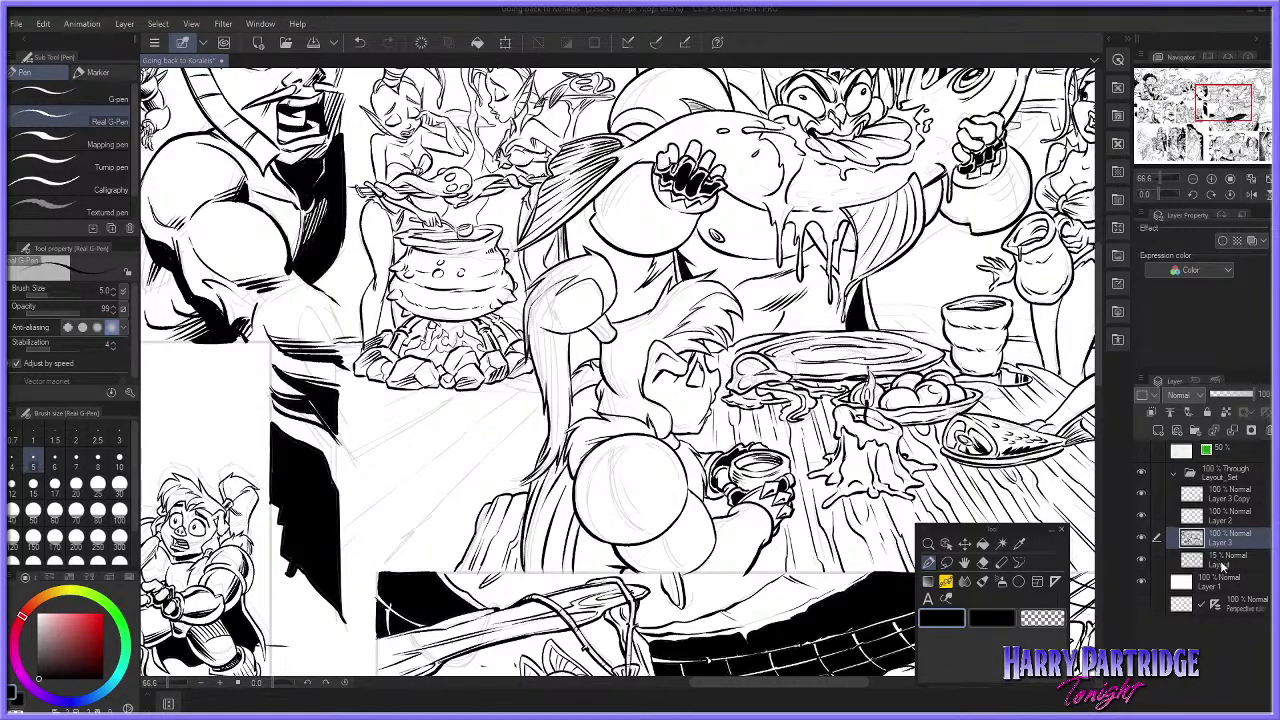
{"action": "left_click", "coordinate": [1212, 560]}
{"action": "scroll", "coordinate": [465, 283], "scroll_direction": "down", "scroll_amount": 5}
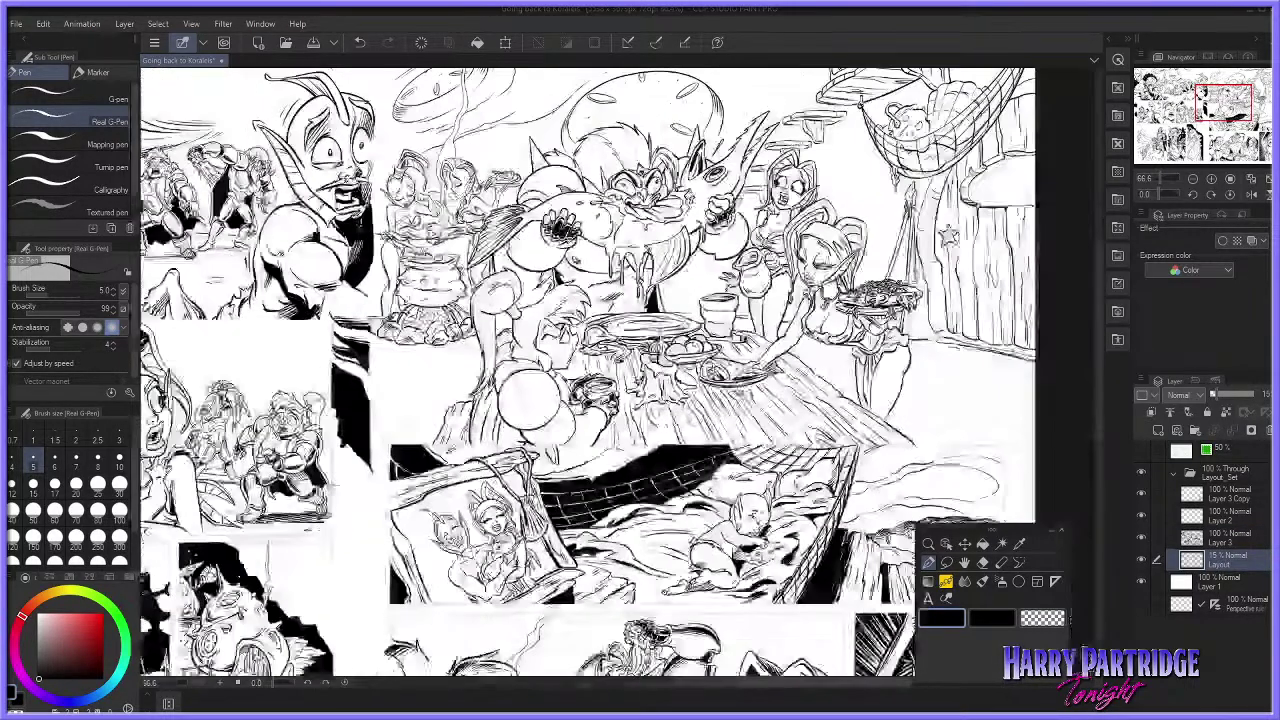
{"action": "scroll", "coordinate": [797, 319], "scroll_direction": "up", "scroll_amount": 2}
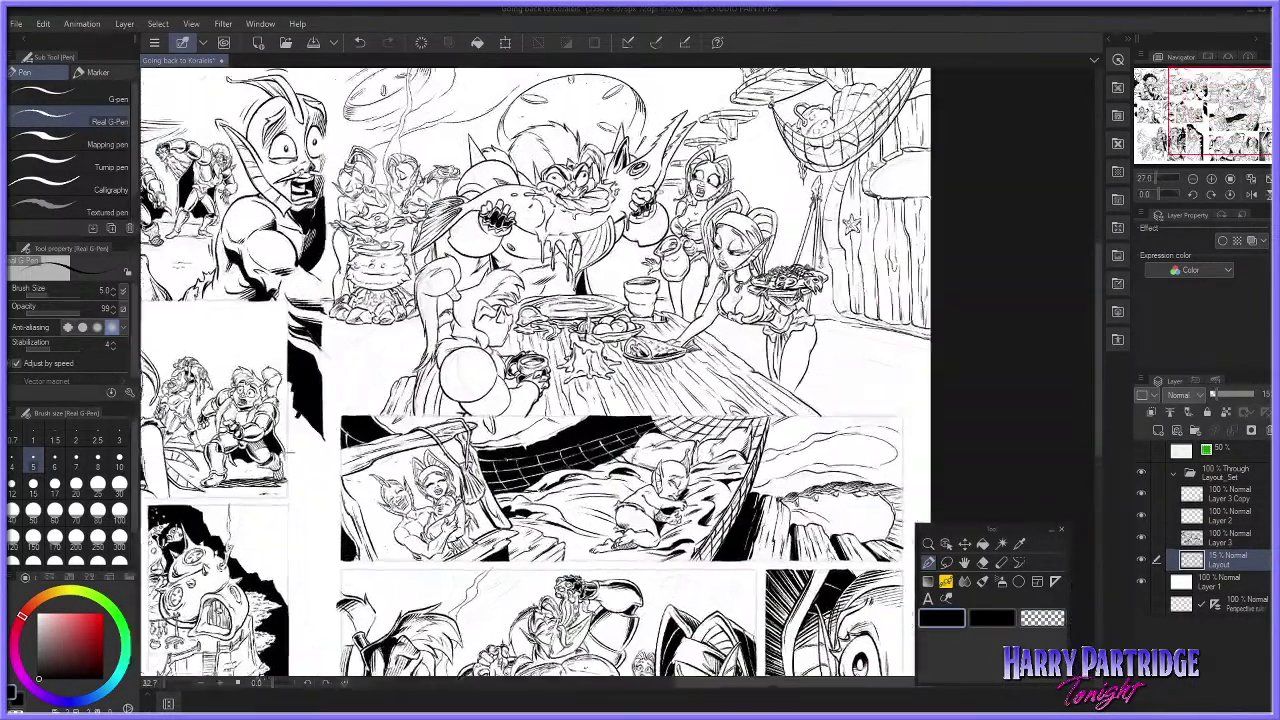
{"action": "left_click_drag", "start_coordinate": [810, 393], "coordinate": [874, 419]}
{"action": "key", "text": "ctrl+z"}
{"action": "left_click", "coordinate": [1227, 539]}
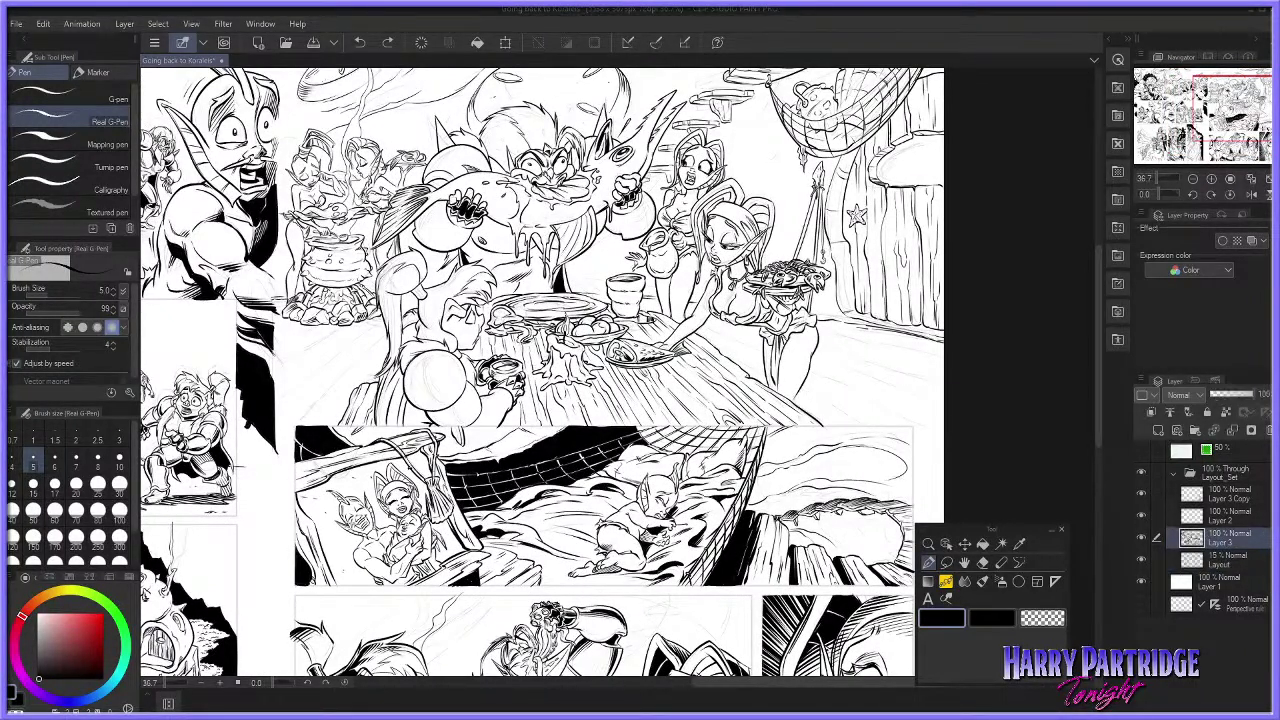
Step: Ink the curved bench edge beside the table's near corner, below the serving girl's legs
{"action": "mouse_move", "coordinate": [381, 385]}
{"action": "left_mouse_down"}
{"action": "mouse_move", "coordinate": [348, 400]}
{"action": "mouse_move", "coordinate": [343, 425]}
{"action": "left_mouse_up"}
{"action": "key", "text": "ctrl+z"}
{"action": "left_click_drag", "start_coordinate": [762, 382], "coordinate": [879, 431]}
{"action": "key", "text": "ctrl+z"}
{"action": "key", "text": "ctrl+z"}
{"action": "left_click_drag", "start_coordinate": [782, 394], "coordinate": [876, 434]}
{"action": "scroll", "coordinate": [943, 392], "scroll_direction": "up", "scroll_amount": 9}
{"action": "key", "text": "ctrl+z"}
{"action": "mouse_move", "coordinate": [643, 398]}
{"action": "left_mouse_down"}
{"action": "mouse_move", "coordinate": [703, 399]}
{"action": "mouse_move", "coordinate": [806, 457]}
{"action": "left_mouse_up"}
{"action": "key", "text": "ctrl+z"}
{"action": "key", "text": "ctrl+z"}
{"action": "left_click_drag", "start_coordinate": [700, 400], "coordinate": [797, 452]}
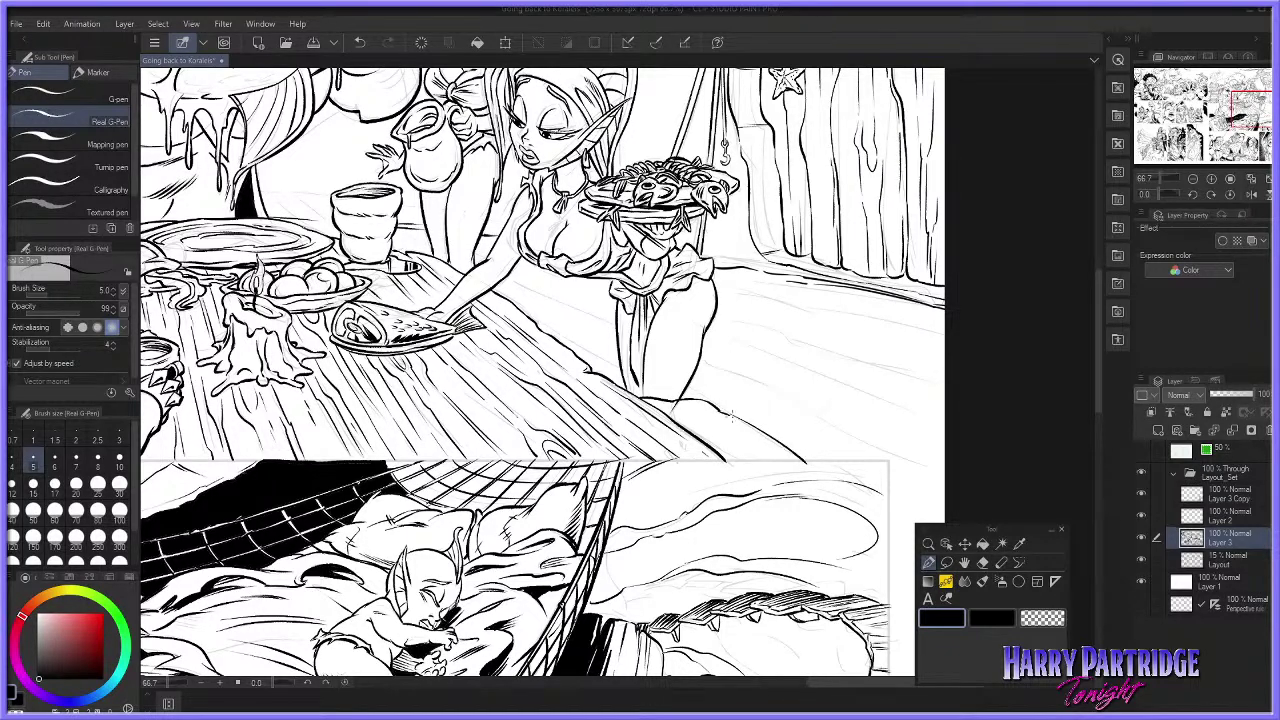
Step: Clean up the bench edge with the hard eraser and ink wood-grain lines along the bench
{"action": "left_click", "coordinate": [983, 562]}
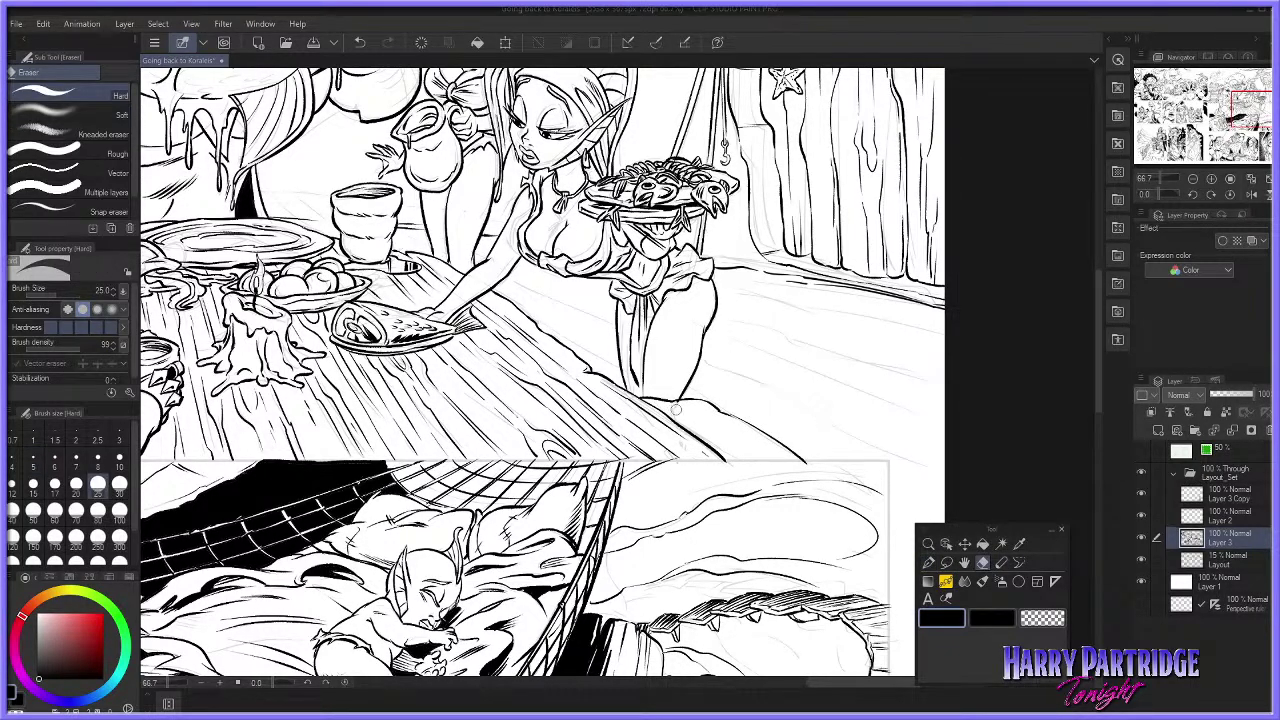
{"action": "left_click", "coordinate": [928, 562]}
{"action": "left_click_drag", "start_coordinate": [669, 403], "coordinate": [779, 461]}
{"action": "mouse_move", "coordinate": [720, 410]}
{"action": "left_mouse_down"}
{"action": "mouse_move", "coordinate": [770, 446]}
{"action": "mouse_move", "coordinate": [742, 464]}
{"action": "mouse_move", "coordinate": [756, 470]}
{"action": "left_mouse_up"}
Step: Examine the inked banquet panel and the panels below it for missing lines and stray marks
{"action": "scroll", "coordinate": [545, 320], "scroll_direction": "down", "scroll_amount": 3}
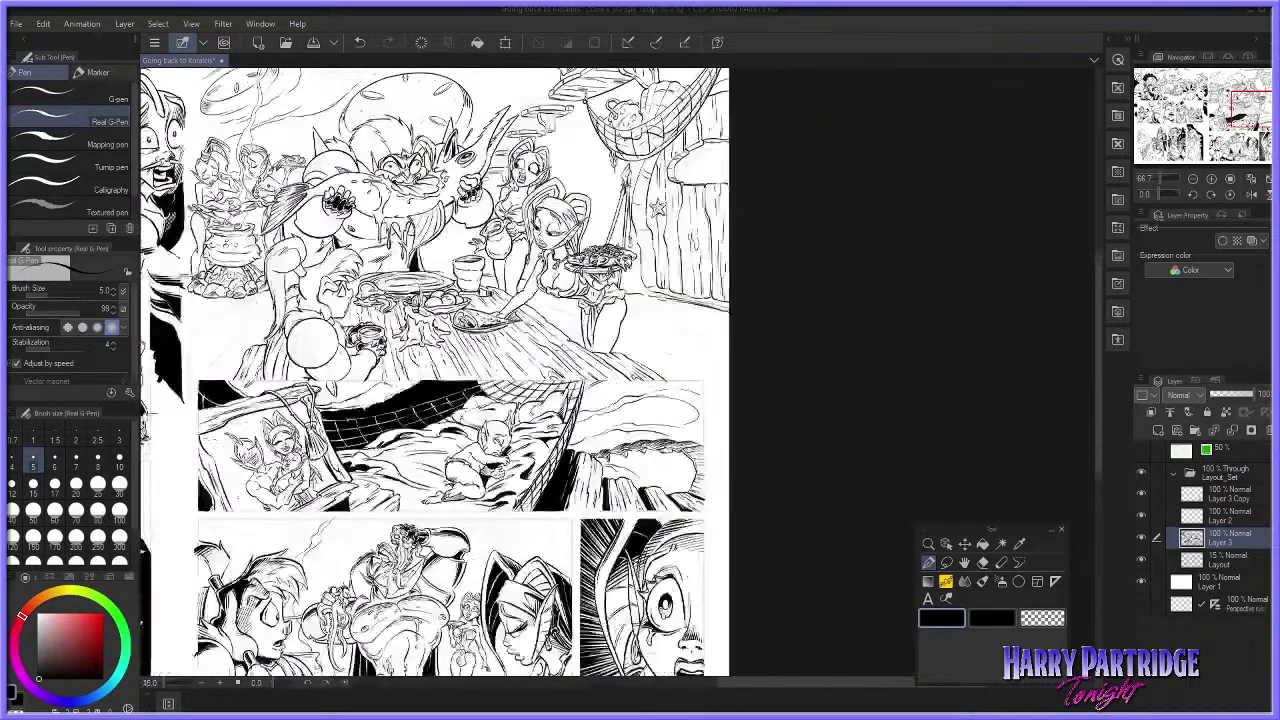
{"action": "scroll", "coordinate": [440, 240], "scroll_direction": "up", "scroll_amount": 2}
{"action": "scroll", "coordinate": [469, 232], "scroll_direction": "down", "scroll_amount": 2}
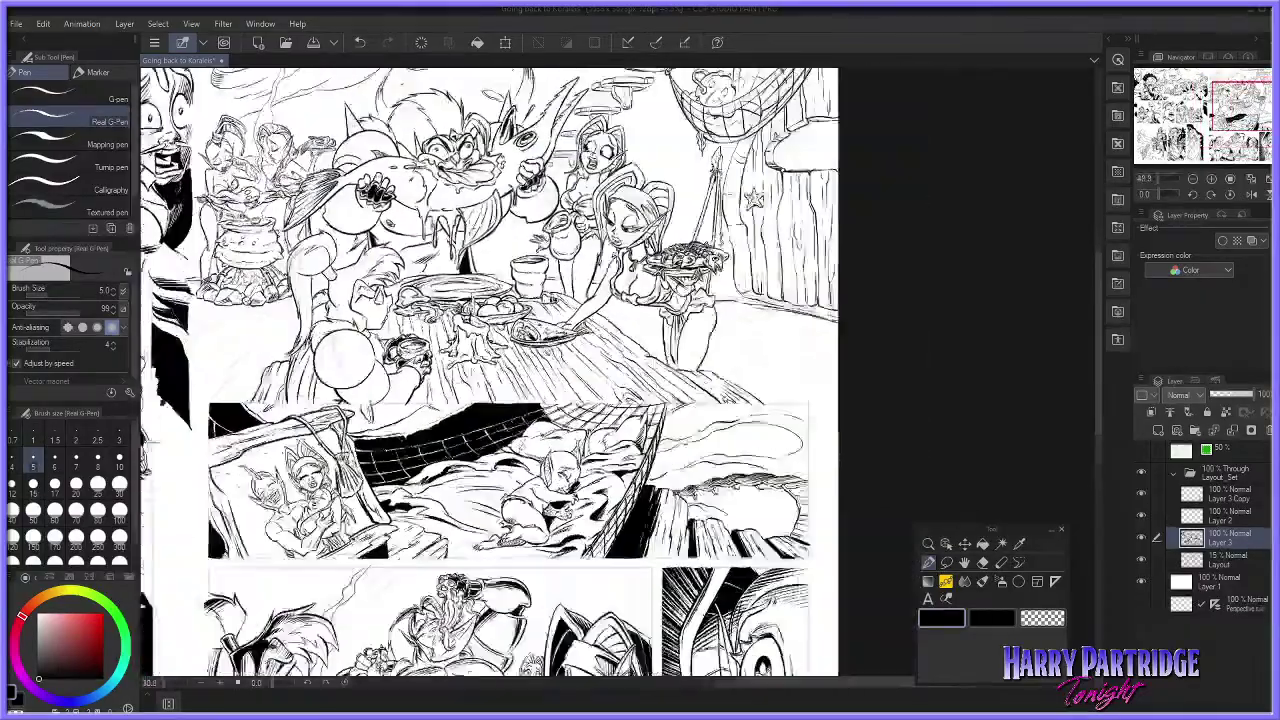
{"action": "left_click_drag", "start_coordinate": [1099, 400], "coordinate": [1098, 473]}
{"action": "scroll", "coordinate": [453, 404], "scroll_direction": "up", "scroll_amount": 2}
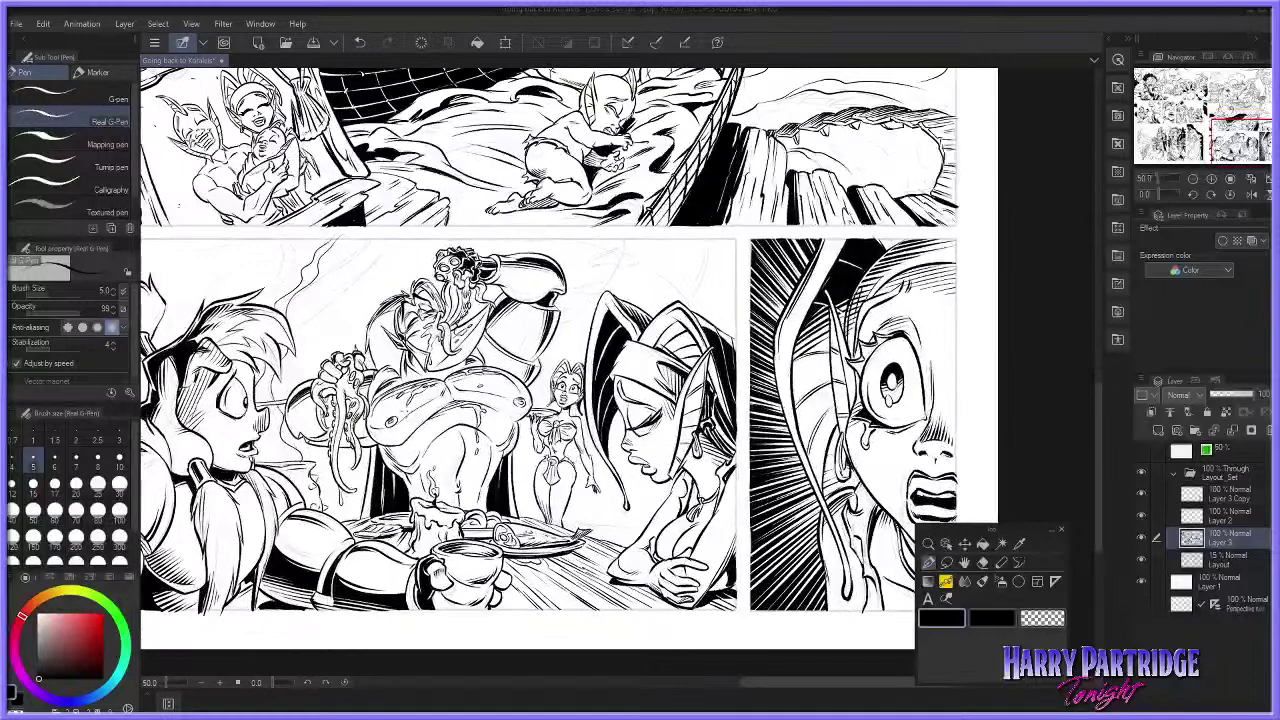
{"action": "left_click_drag", "start_coordinate": [785, 683], "coordinate": [754, 685]}
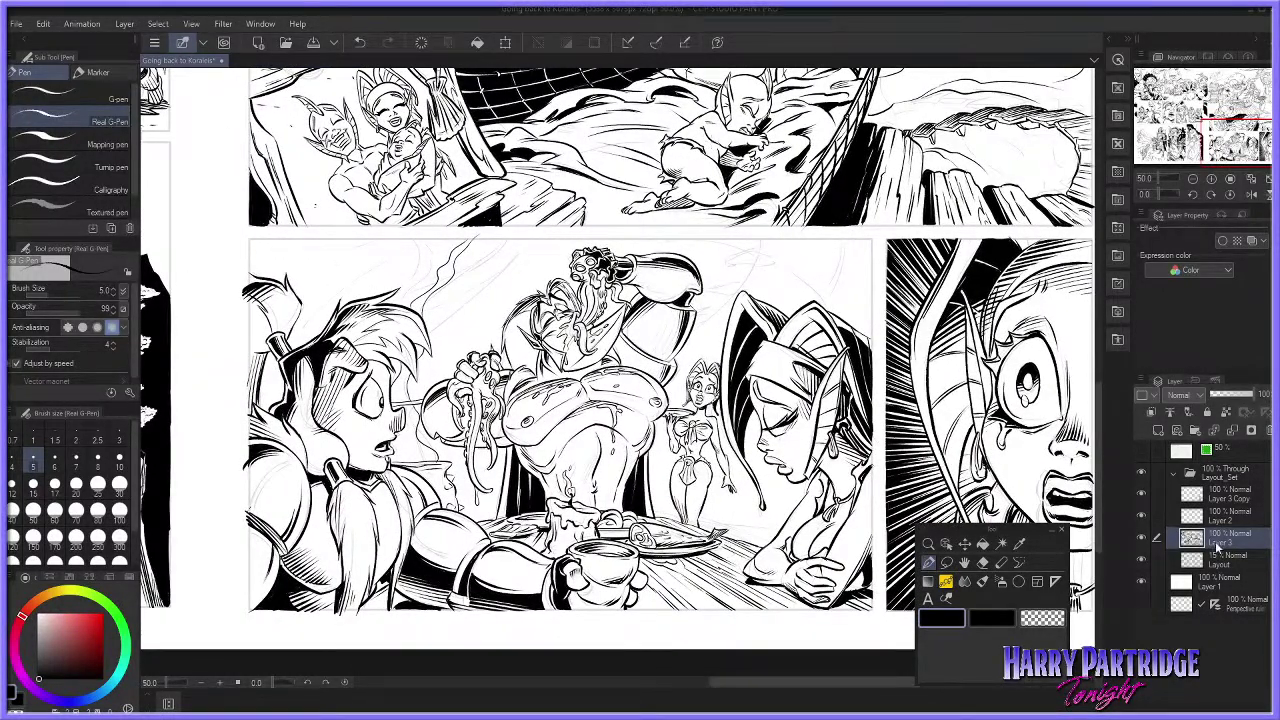
{"action": "left_click", "coordinate": [983, 562]}
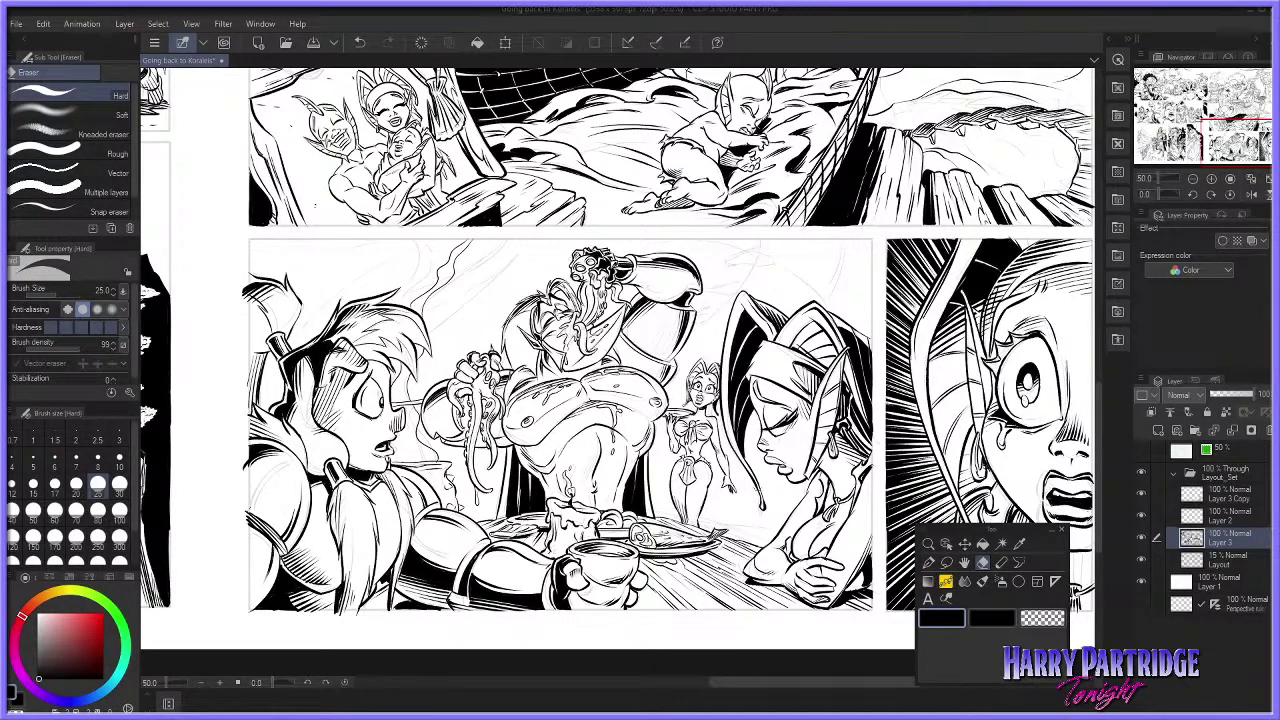
{"action": "left_click_drag", "start_coordinate": [1100, 423], "coordinate": [1089, 246]}
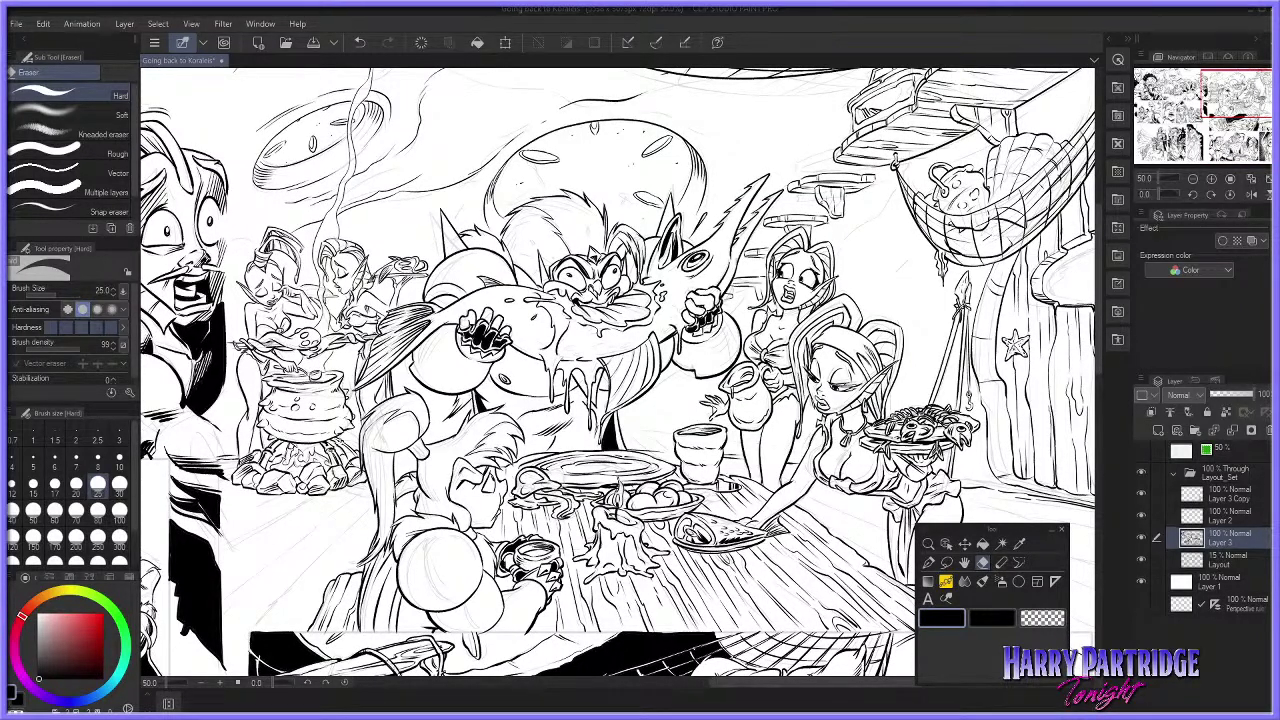
Step: Erase a gap in the hanging net's mesh and ink a strip of seaweed draped through it
{"action": "scroll", "coordinate": [1020, 210], "scroll_direction": "up", "scroll_amount": 6}
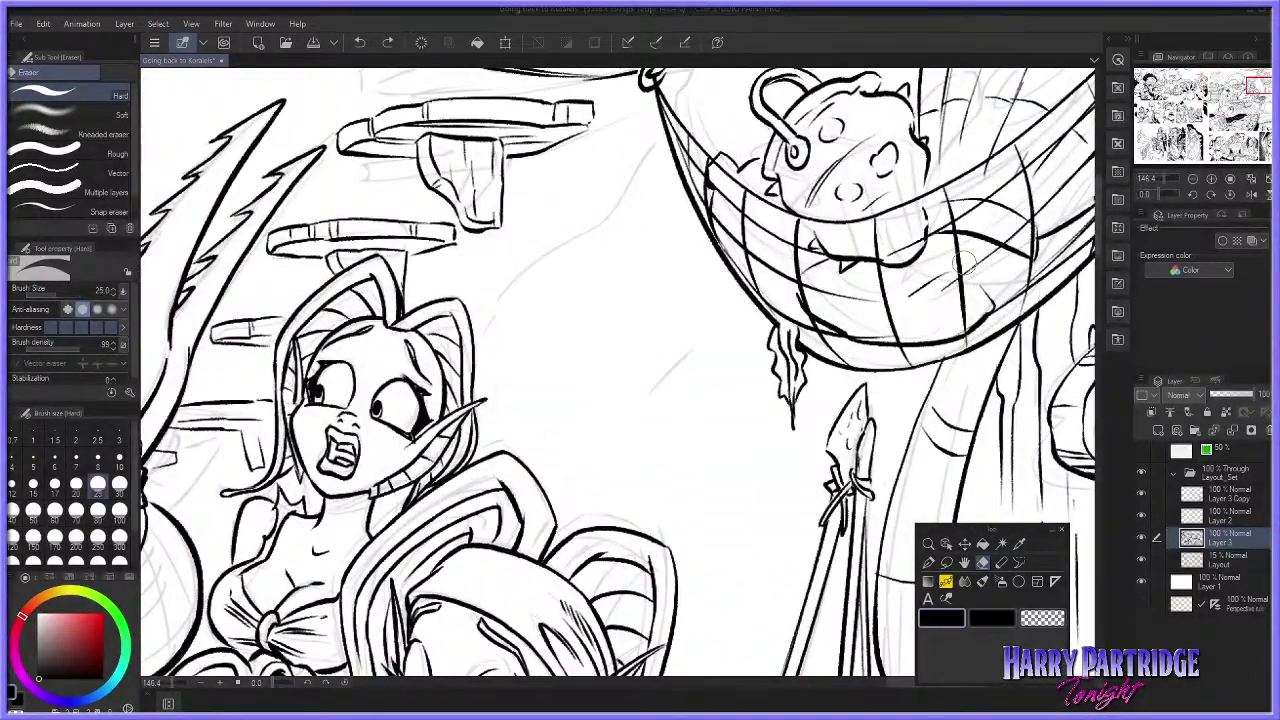
{"action": "left_click_drag", "start_coordinate": [937, 291], "coordinate": [932, 276]}
{"action": "left_click_drag", "start_coordinate": [941, 328], "coordinate": [947, 356]}
{"action": "left_click", "coordinate": [928, 562]}
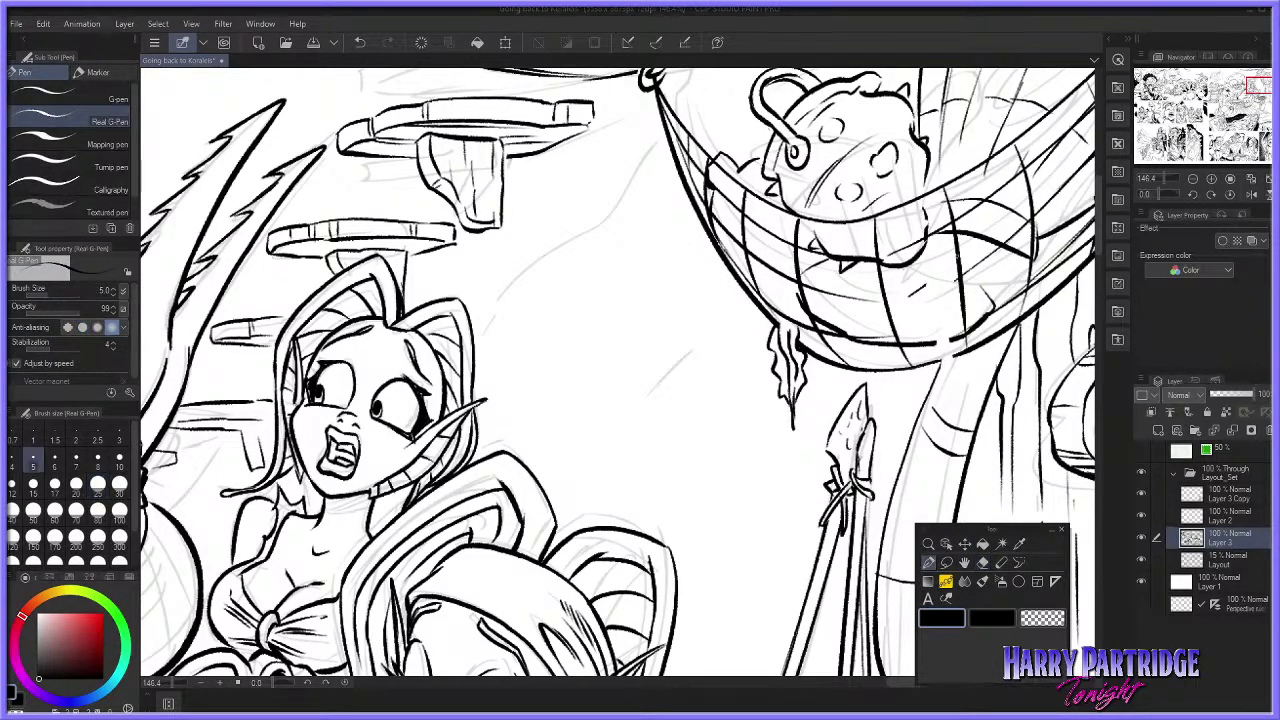
{"action": "key", "text": "ctrl+z"}
{"action": "mouse_move", "coordinate": [956, 252]}
{"action": "left_mouse_down"}
{"action": "mouse_move", "coordinate": [934, 292]}
{"action": "mouse_move", "coordinate": [946, 362]}
{"action": "mouse_move", "coordinate": [948, 295]}
{"action": "mouse_move", "coordinate": [928, 280]}
{"action": "mouse_move", "coordinate": [927, 336]}
{"action": "left_mouse_up"}
{"action": "key", "text": "ctrl+z"}
{"action": "key", "text": "ctrl+z"}
{"action": "key", "text": "ctrl+z"}
{"action": "mouse_move", "coordinate": [948, 250]}
{"action": "left_mouse_down"}
{"action": "mouse_move", "coordinate": [920, 307]}
{"action": "mouse_move", "coordinate": [926, 292]}
{"action": "mouse_move", "coordinate": [925, 330]}
{"action": "mouse_move", "coordinate": [942, 355]}
{"action": "mouse_move", "coordinate": [957, 275]}
{"action": "left_mouse_up"}
Step: Refine the draped seaweed's outline with the hard eraser at size 2 and small pen strokes
{"action": "left_click", "coordinate": [983, 562]}
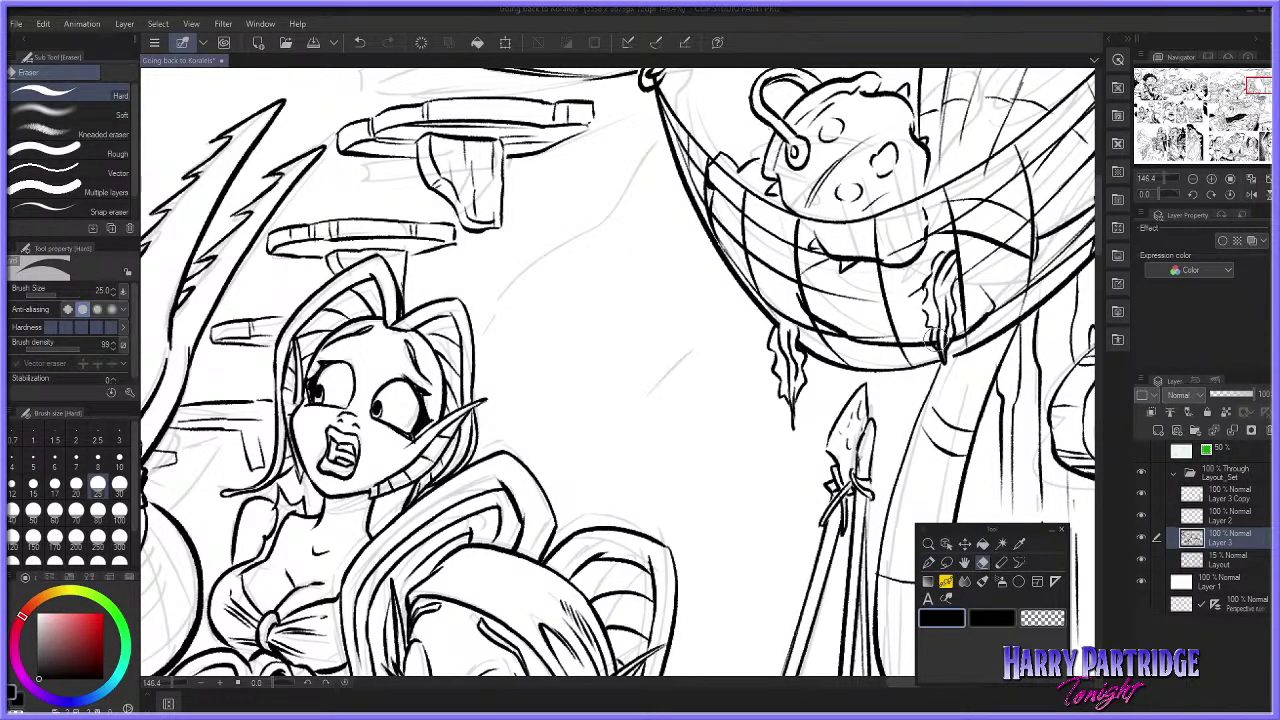
{"action": "key", "text": "bracketleft"}
{"action": "key", "text": "bracketleft"}
{"action": "key", "text": "bracketleft"}
{"action": "key", "text": "bracketleft"}
{"action": "key", "text": "bracketleft"}
{"action": "key", "text": "bracketleft"}
{"action": "key", "text": "bracketleft"}
{"action": "key", "text": "bracketleft"}
{"action": "key", "text": "bracketleft"}
{"action": "key", "text": "bracketleft"}
{"action": "key", "text": "bracketleft"}
{"action": "key", "text": "bracketleft"}
{"action": "key", "text": "bracketleft"}
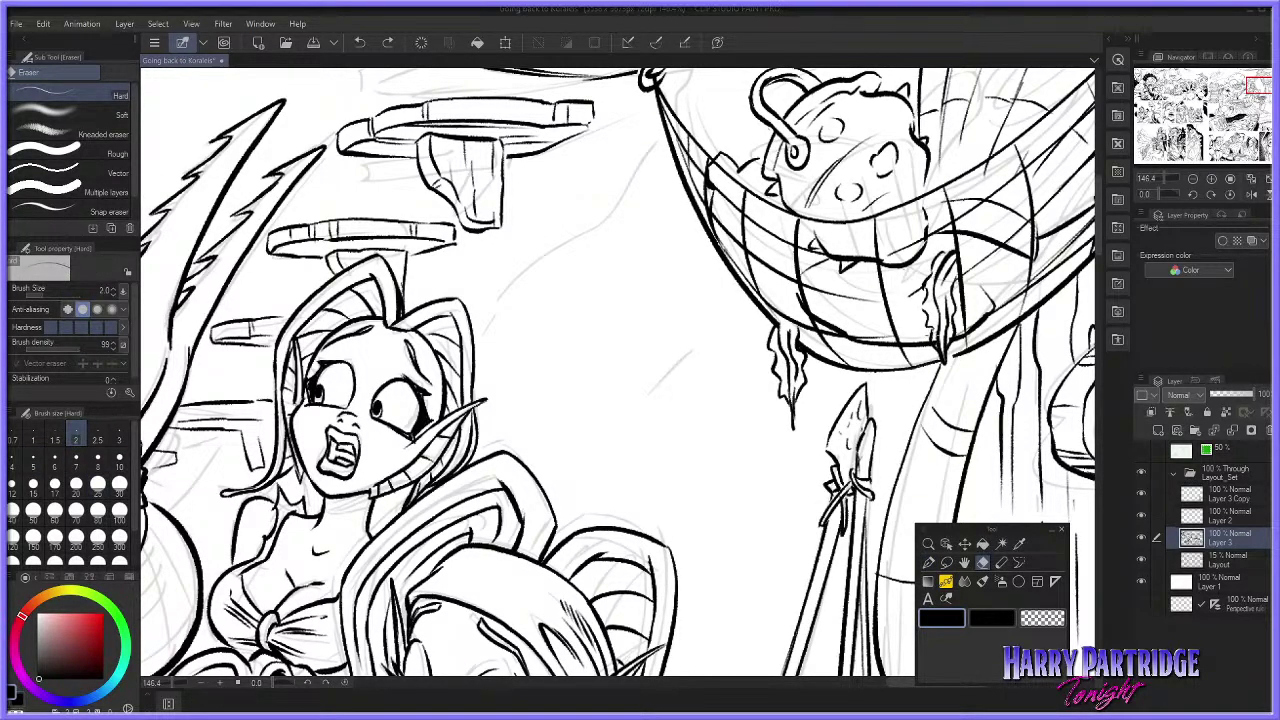
{"action": "left_click", "coordinate": [929, 562]}
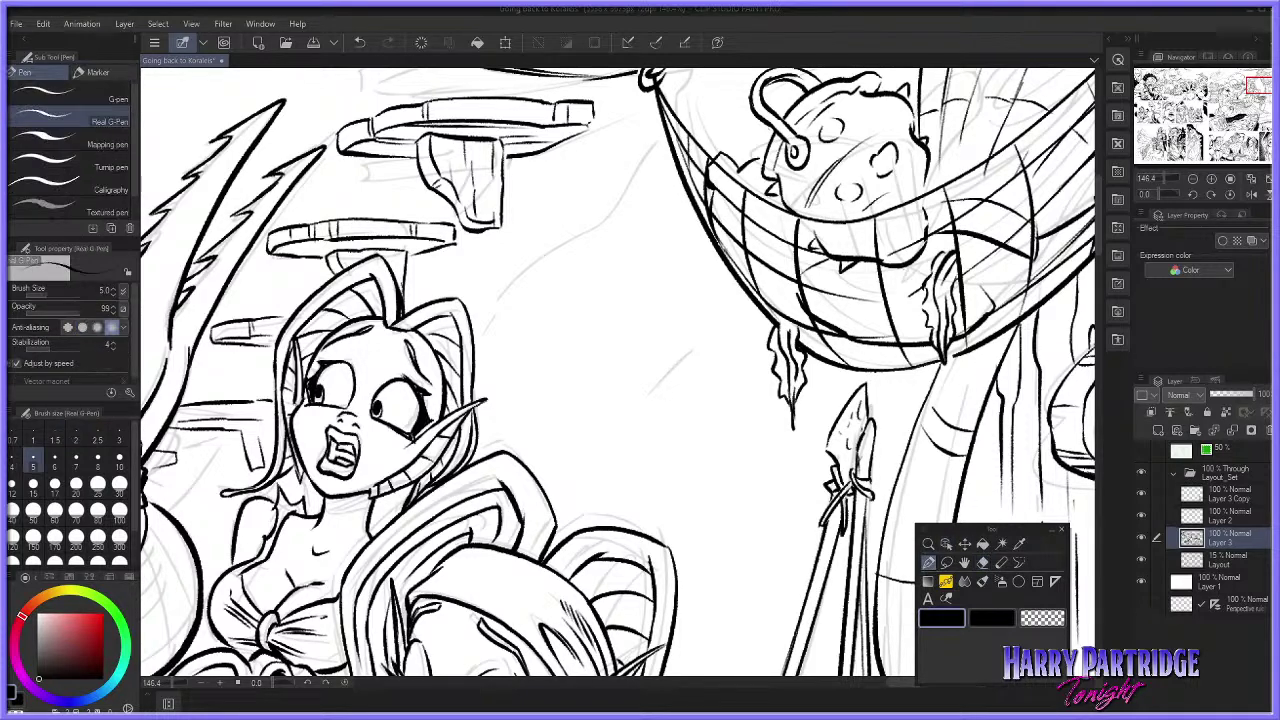
{"action": "left_click_drag", "start_coordinate": [920, 291], "coordinate": [928, 311]}
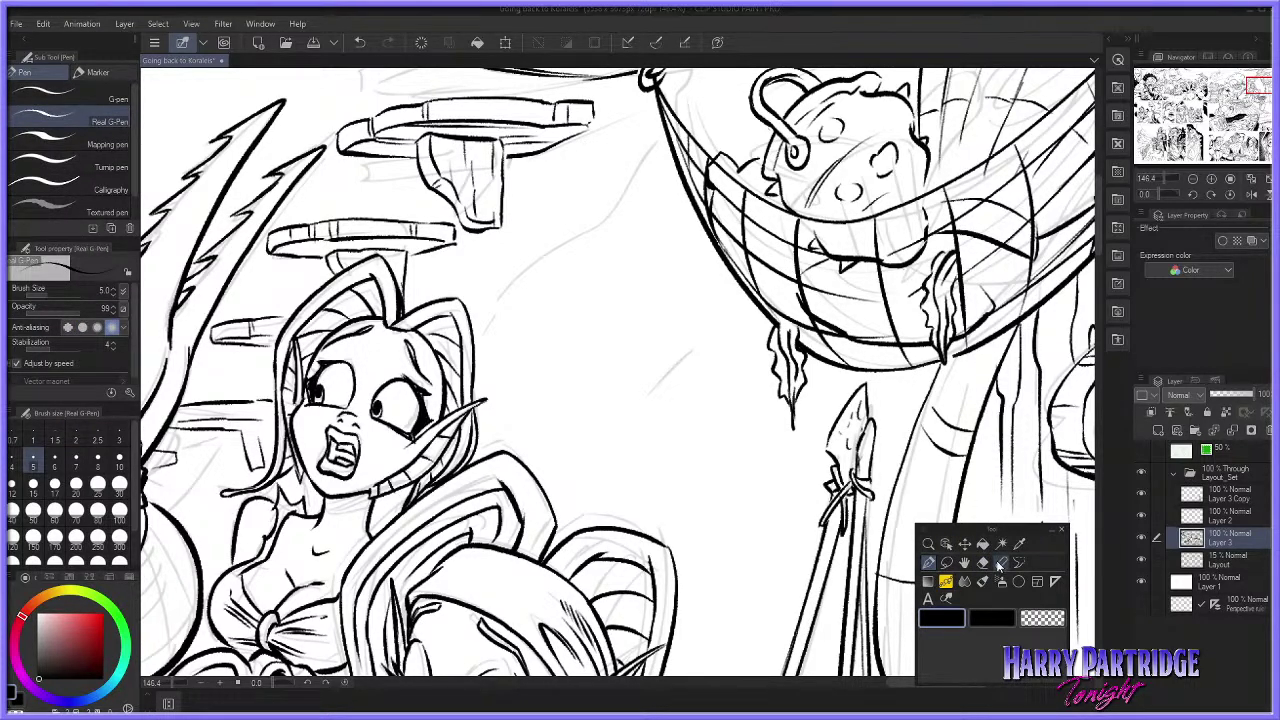
Step: Clear space at the net's lower rim with the hard eraser at size 8 and ink a wavy seaweed strand hanging below it
{"action": "left_click", "coordinate": [983, 562]}
{"action": "left_click", "coordinate": [98, 463]}
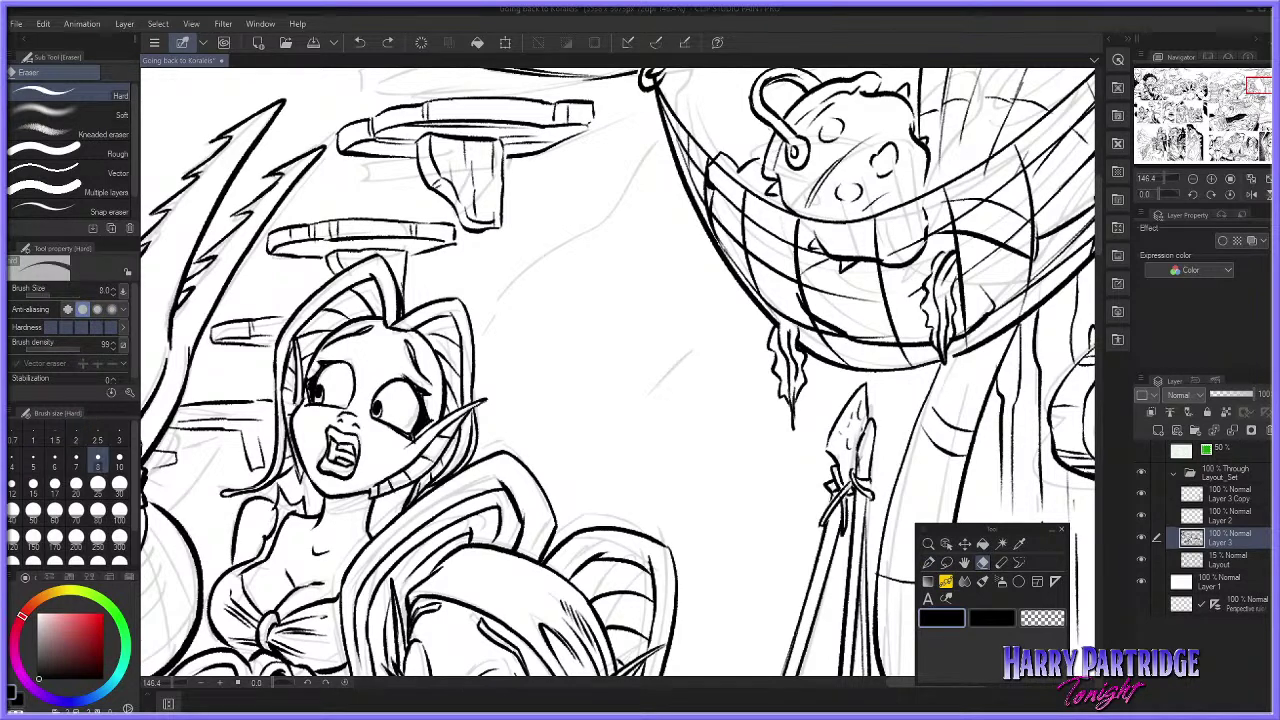
{"action": "mouse_move", "coordinate": [924, 366]}
{"action": "left_mouse_down"}
{"action": "mouse_move", "coordinate": [930, 446]}
{"action": "mouse_move", "coordinate": [924, 397]}
{"action": "left_mouse_up"}
{"action": "left_click", "coordinate": [928, 561]}
{"action": "mouse_move", "coordinate": [909, 356]}
{"action": "left_mouse_down"}
{"action": "mouse_move", "coordinate": [933, 378]}
{"action": "mouse_move", "coordinate": [924, 484]}
{"action": "left_mouse_up"}
{"action": "key", "text": "ctrl+z"}
{"action": "left_click_drag", "start_coordinate": [930, 378], "coordinate": [924, 486]}
{"action": "key", "text": "ctrl+z"}
{"action": "key", "text": "ctrl+z"}
{"action": "key", "text": "ctrl+z"}
{"action": "mouse_move", "coordinate": [912, 358]}
{"action": "left_mouse_down"}
{"action": "mouse_move", "coordinate": [924, 460]}
{"action": "mouse_move", "coordinate": [932, 394]}
{"action": "mouse_move", "coordinate": [926, 476]}
{"action": "left_mouse_up"}
{"action": "left_click_drag", "start_coordinate": [912, 362], "coordinate": [926, 462]}
{"action": "left_click_drag", "start_coordinate": [936, 356], "coordinate": [938, 401]}
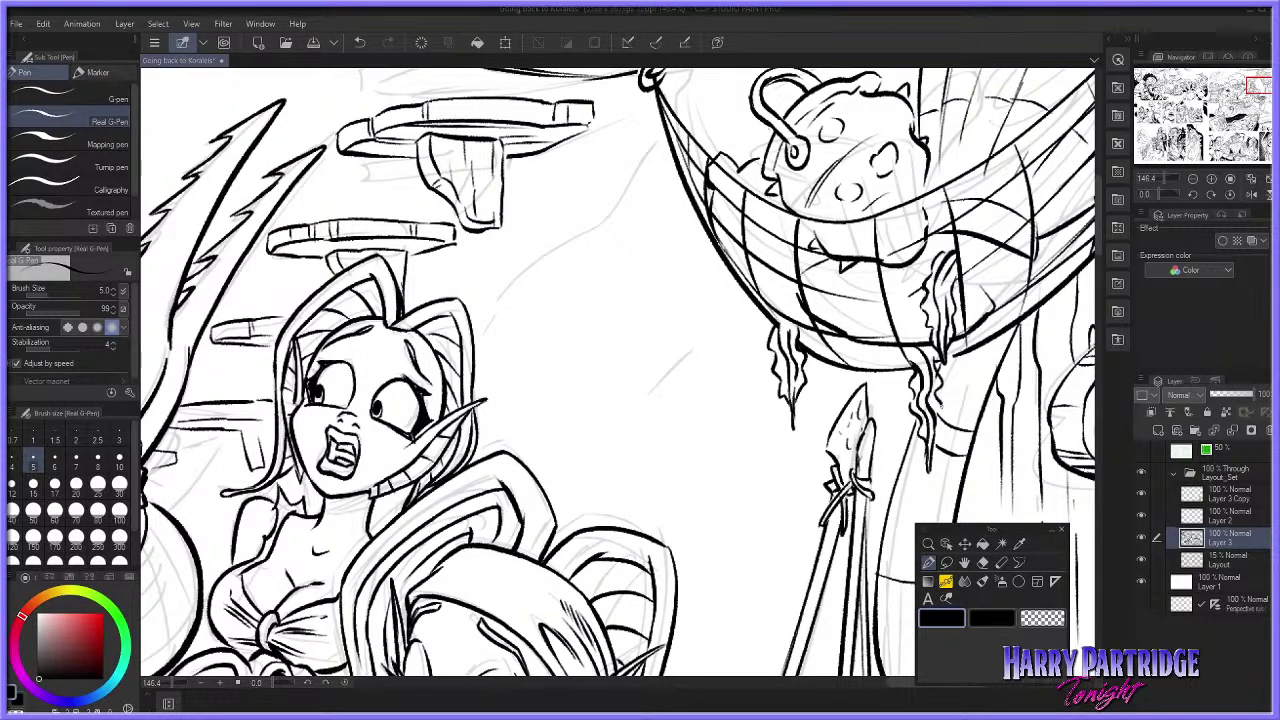
{"action": "left_click", "coordinate": [982, 562]}
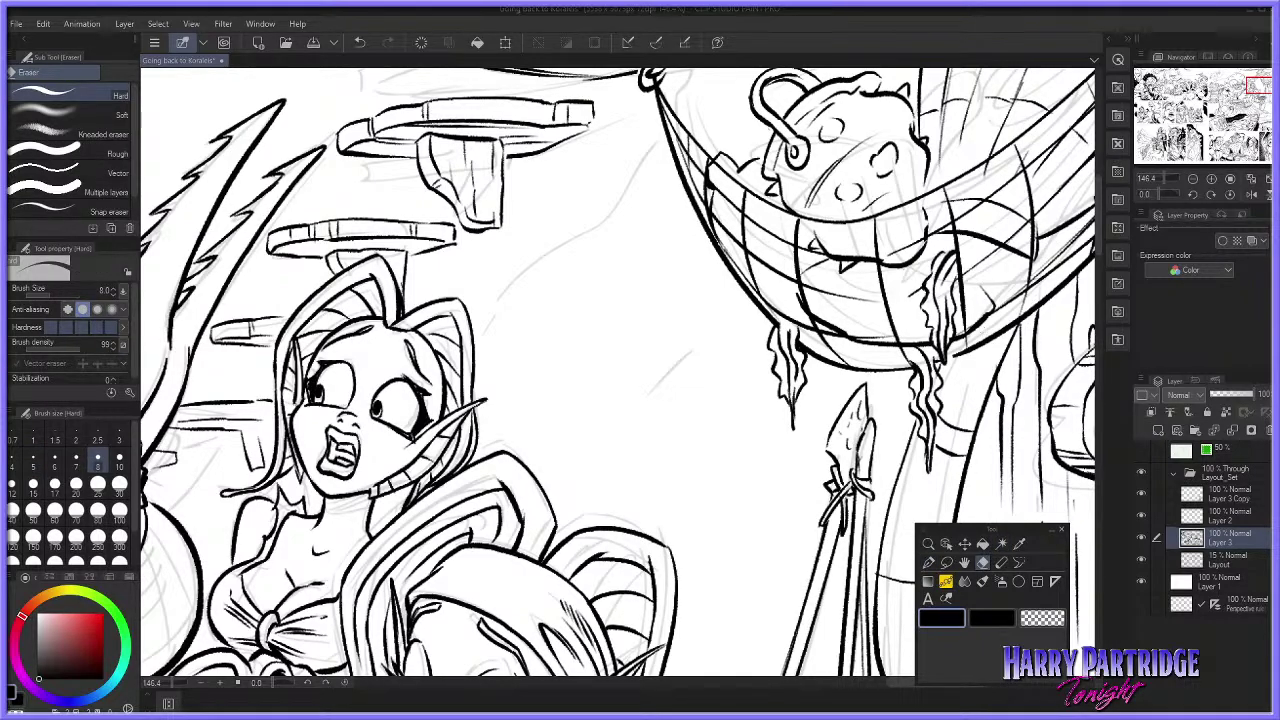
Step: Ink another short seaweed strand hanging from the net's underside in front of the wooden wall
{"action": "scroll", "coordinate": [680, 340], "scroll_direction": "down", "scroll_amount": 4}
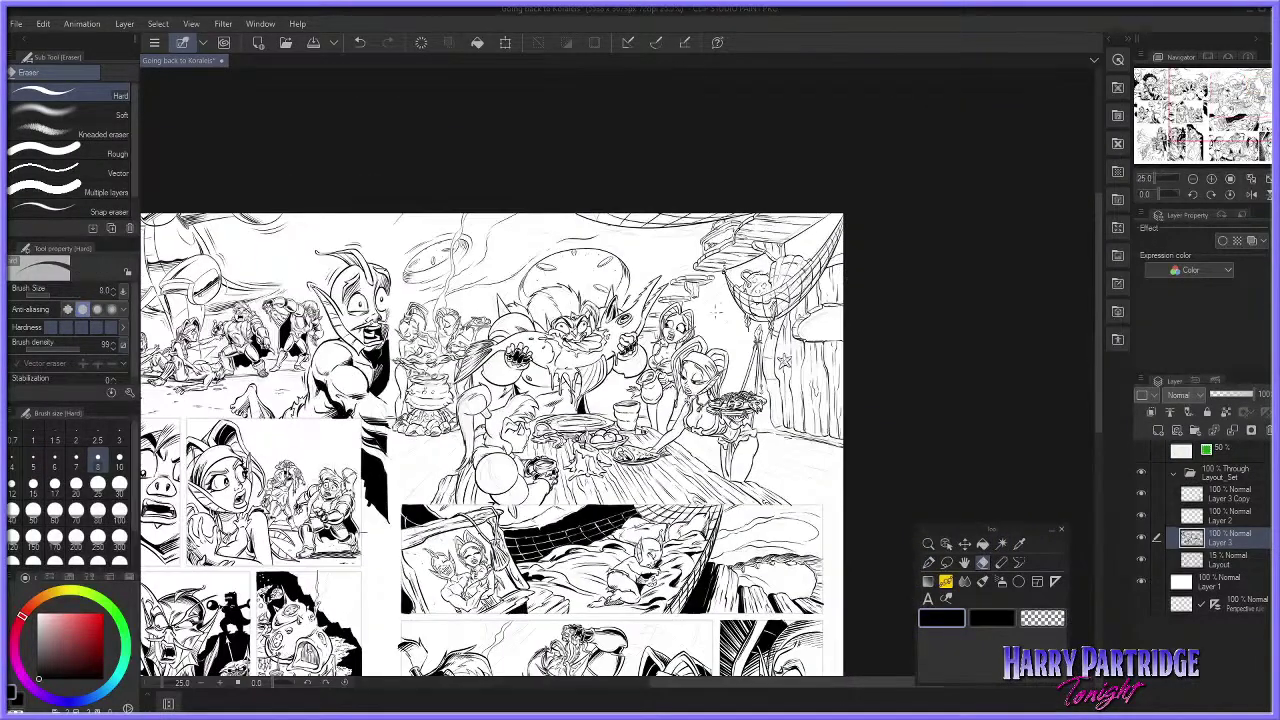
{"action": "scroll", "coordinate": [906, 194], "scroll_direction": "up", "scroll_amount": 1}
{"action": "scroll", "coordinate": [906, 194], "scroll_direction": "up", "scroll_amount": 4}
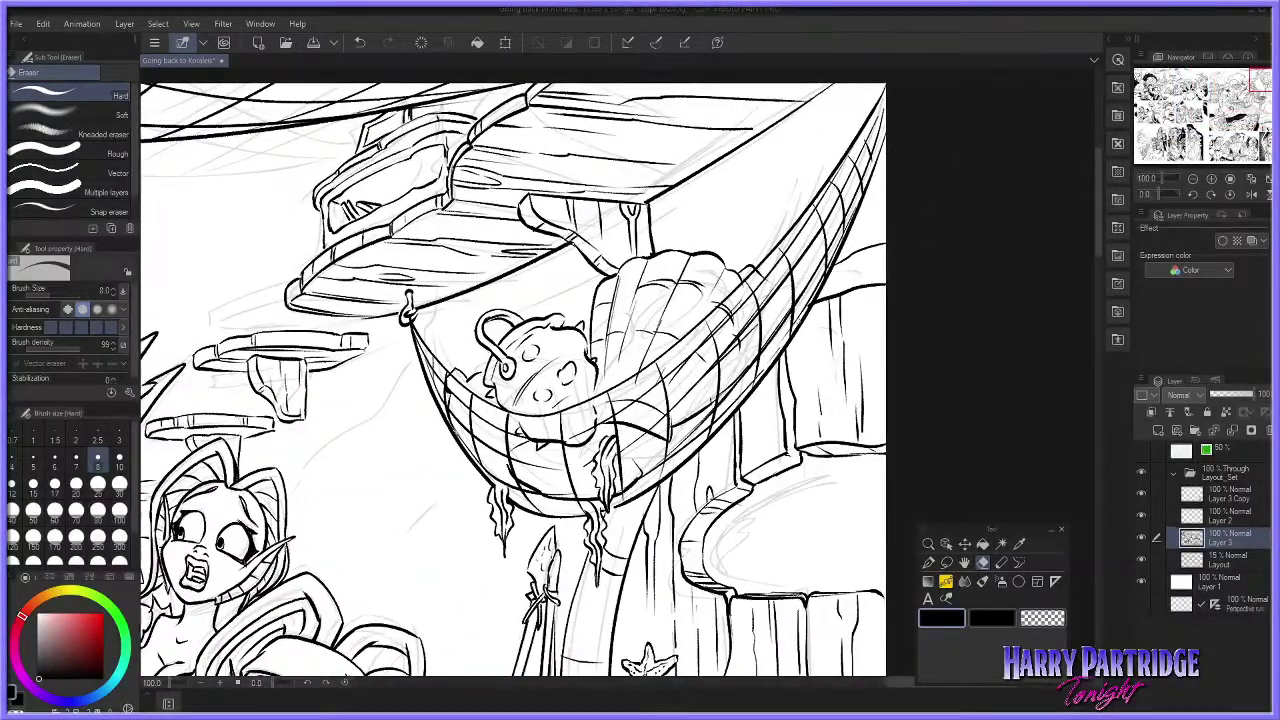
{"action": "left_click", "coordinate": [929, 563]}
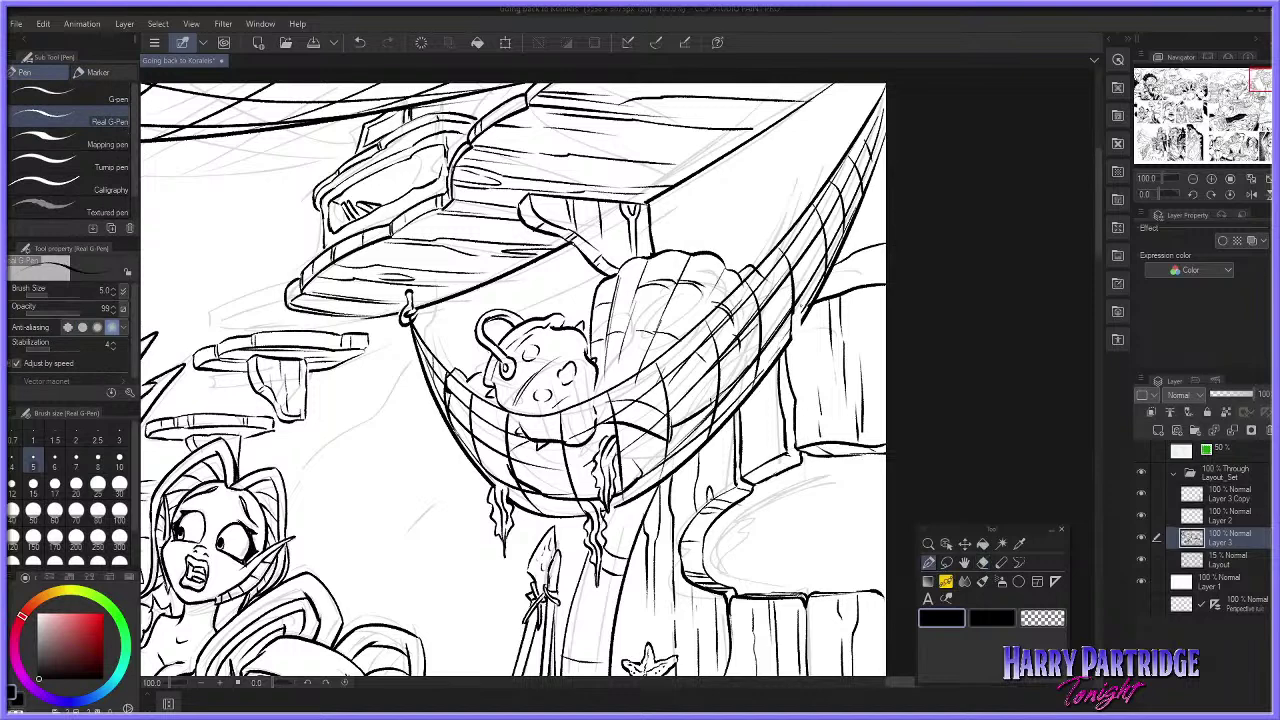
{"action": "left_click_drag", "start_coordinate": [795, 332], "coordinate": [801, 389]}
{"action": "left_click_drag", "start_coordinate": [805, 317], "coordinate": [801, 338]}
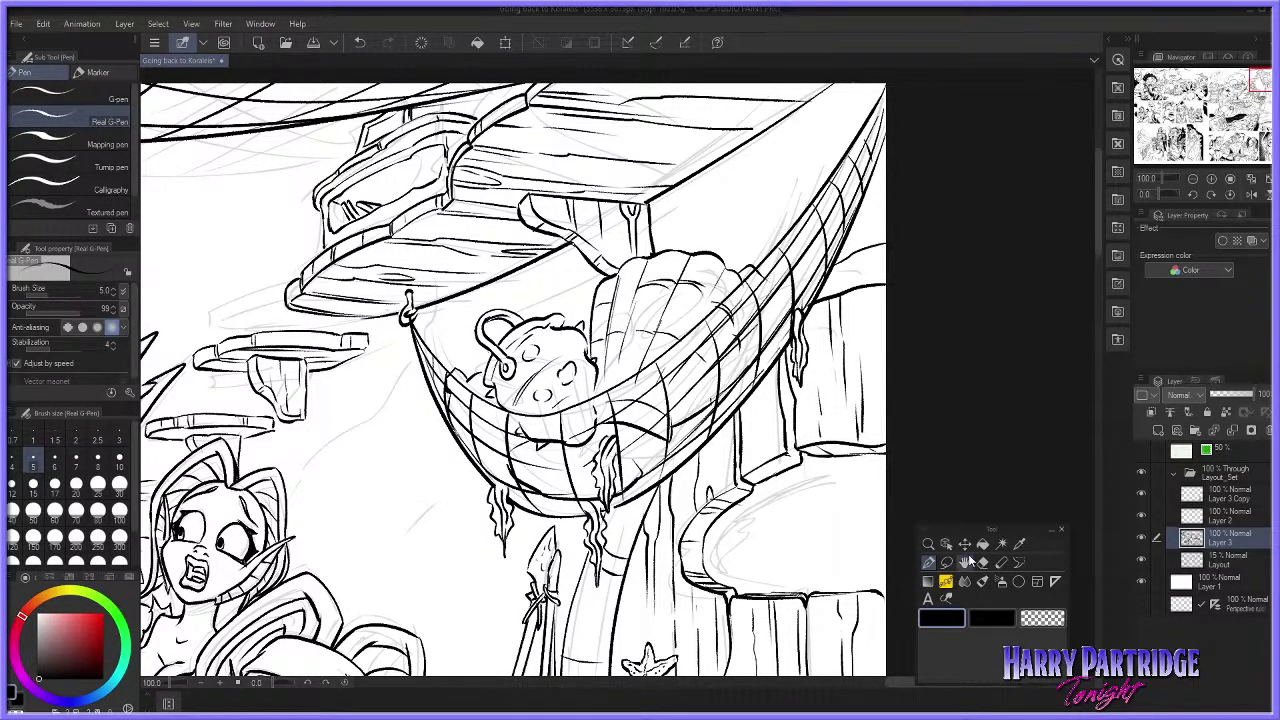
{"action": "key", "text": "e"}
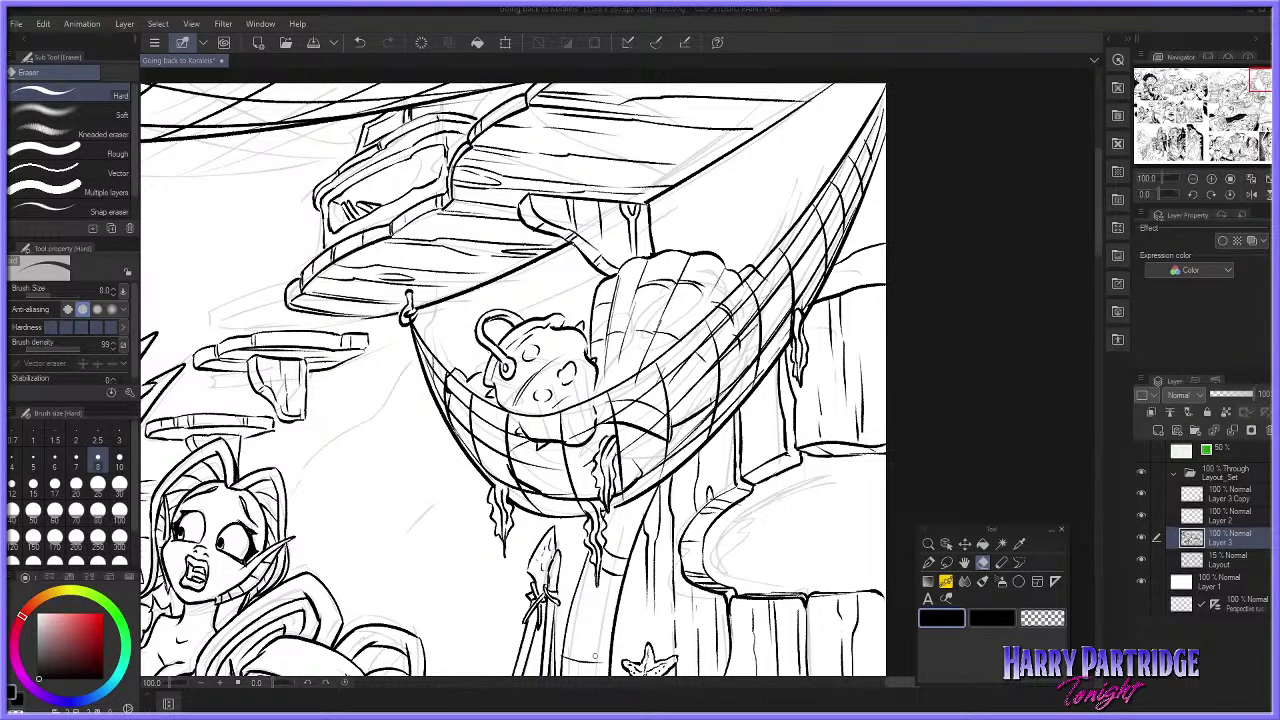
Step: Ink the rugged slope line descending behind the two serving girls beneath the hanging net with the Real G-Pen
{"action": "scroll", "coordinate": [500, 480], "scroll_direction": "down", "scroll_amount": 5}
{"action": "scroll", "coordinate": [420, 460], "scroll_direction": "up", "scroll_amount": 1}
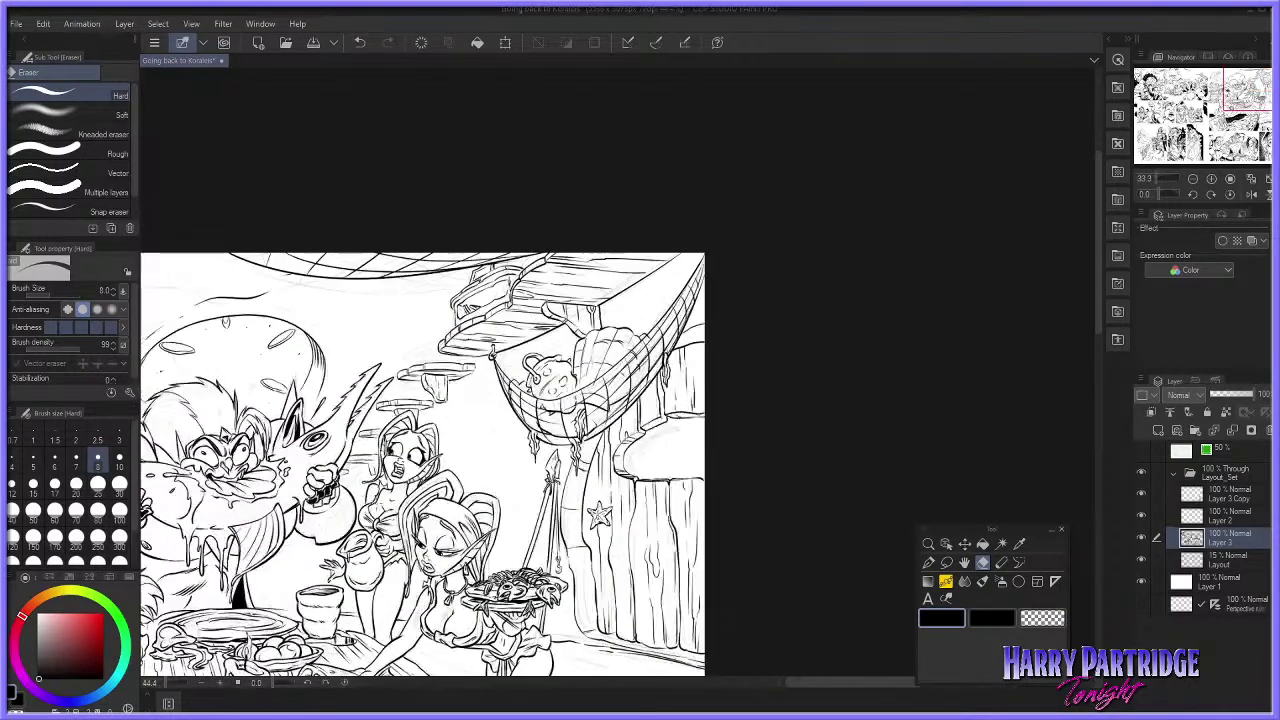
{"action": "scroll", "coordinate": [789, 680], "scroll_direction": "up", "scroll_amount": 3}
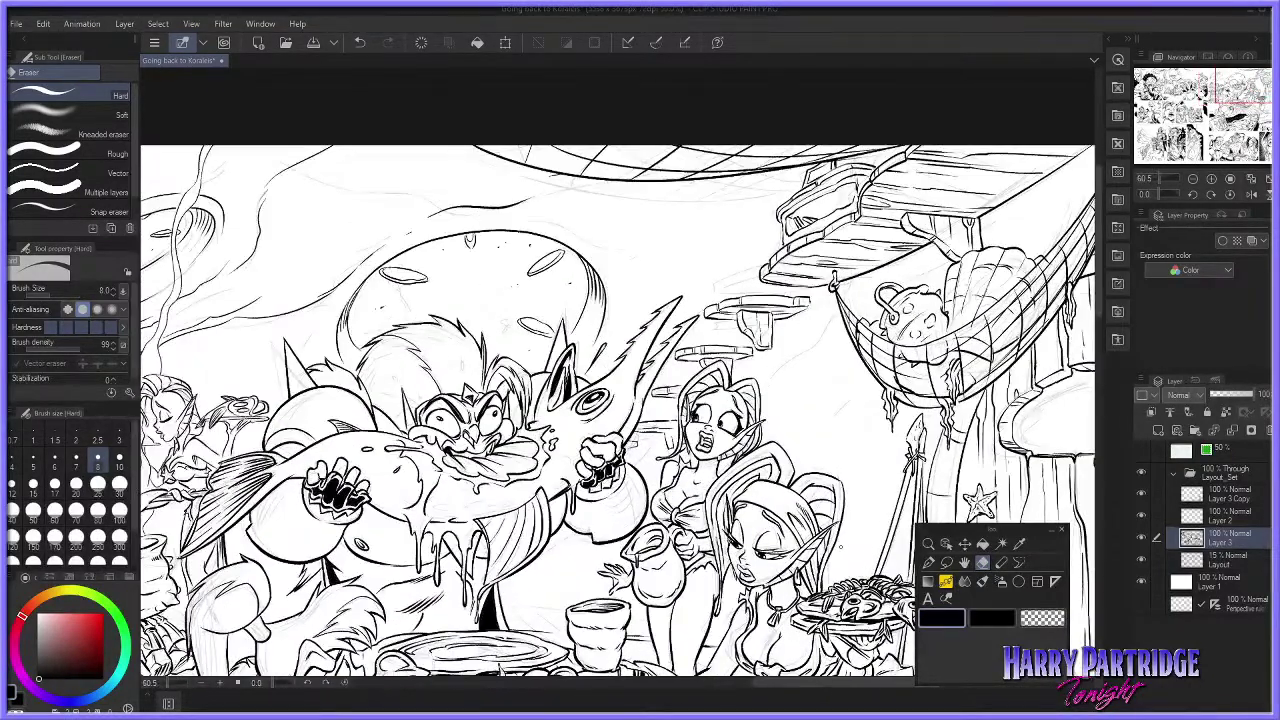
{"action": "key", "text": "p"}
{"action": "left_click_drag", "start_coordinate": [760, 395], "coordinate": [838, 312]}
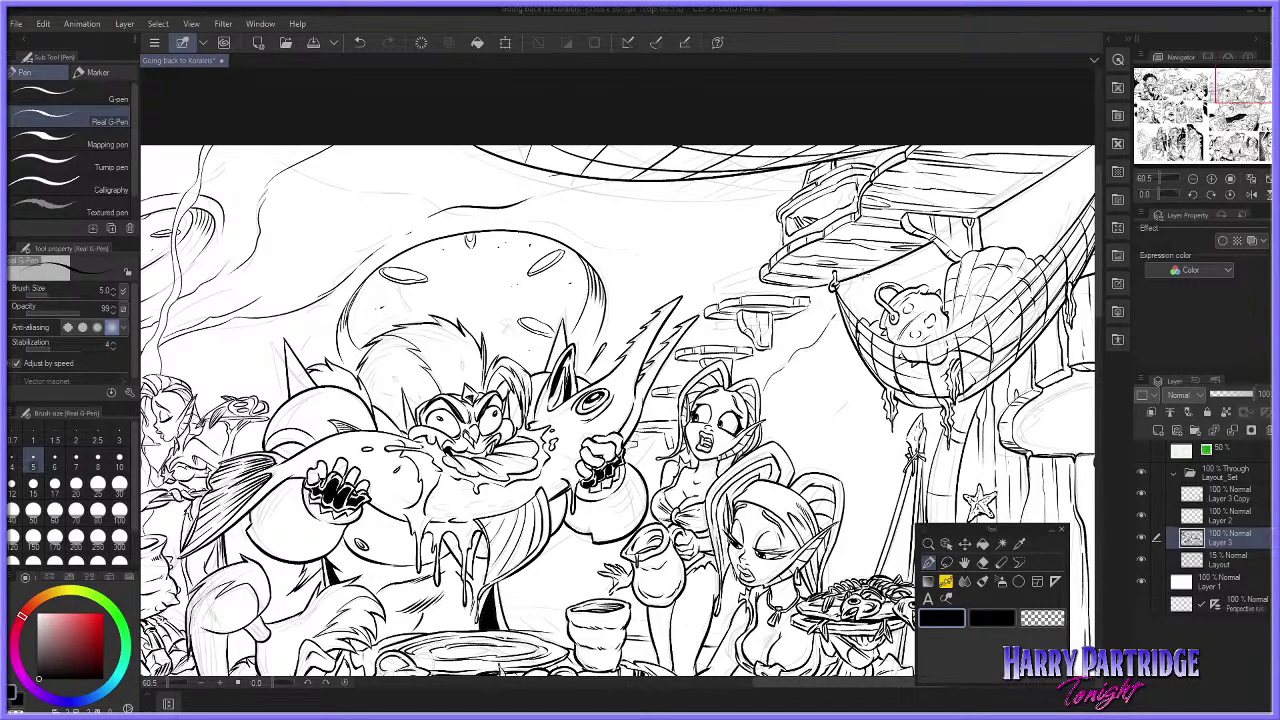
{"action": "left_click_drag", "start_coordinate": [874, 375], "coordinate": [805, 464]}
Step: Ink a thin wisp of cloud across the sky behind the large creature's round seat back
{"action": "left_click_drag", "start_coordinate": [757, 183], "coordinate": [693, 236]}
{"action": "key", "text": "ctrl+z"}
{"action": "left_click_drag", "start_coordinate": [628, 264], "coordinate": [745, 185]}
{"action": "key", "text": "ctrl+z"}
{"action": "key", "text": "ctrl+z"}
{"action": "mouse_move", "coordinate": [546, 221]}
{"action": "left_mouse_down"}
{"action": "mouse_move", "coordinate": [616, 242]}
{"action": "mouse_move", "coordinate": [697, 209]}
{"action": "left_mouse_up"}
{"action": "scroll", "coordinate": [652, 407], "scroll_direction": "down", "scroll_amount": 5}
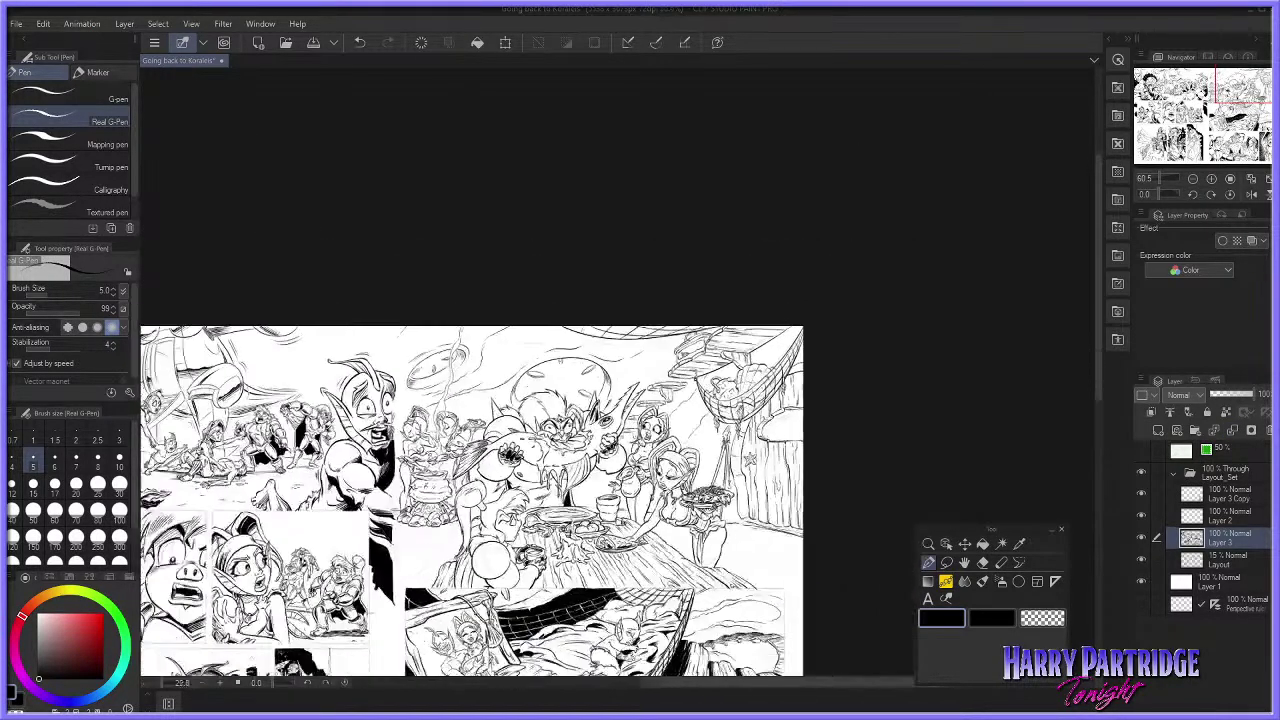
{"action": "key", "text": "ctrl+plus"}
{"action": "key", "text": "ctrl+plus"}
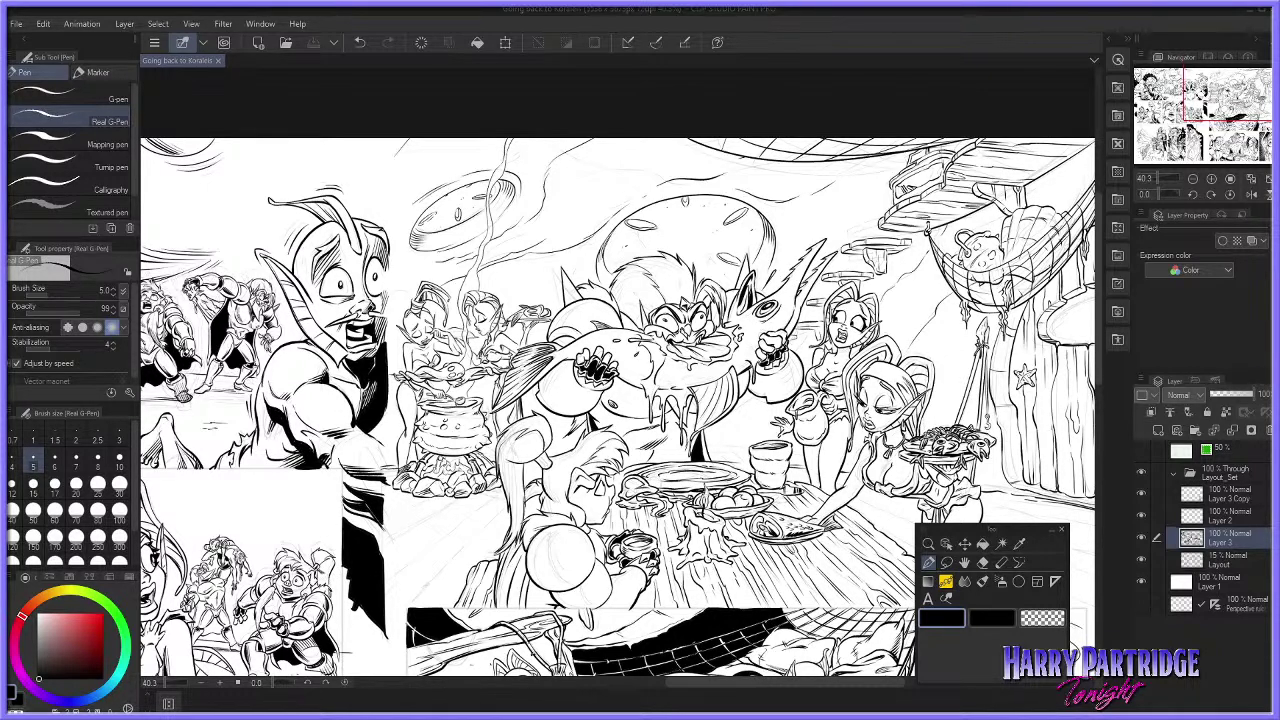
{"action": "left_click", "coordinate": [634, 683]}
{"action": "left_click_drag", "start_coordinate": [647, 684], "coordinate": [941, 684]}
{"action": "scroll", "coordinate": [227, 588], "scroll_direction": "up", "scroll_amount": 2}
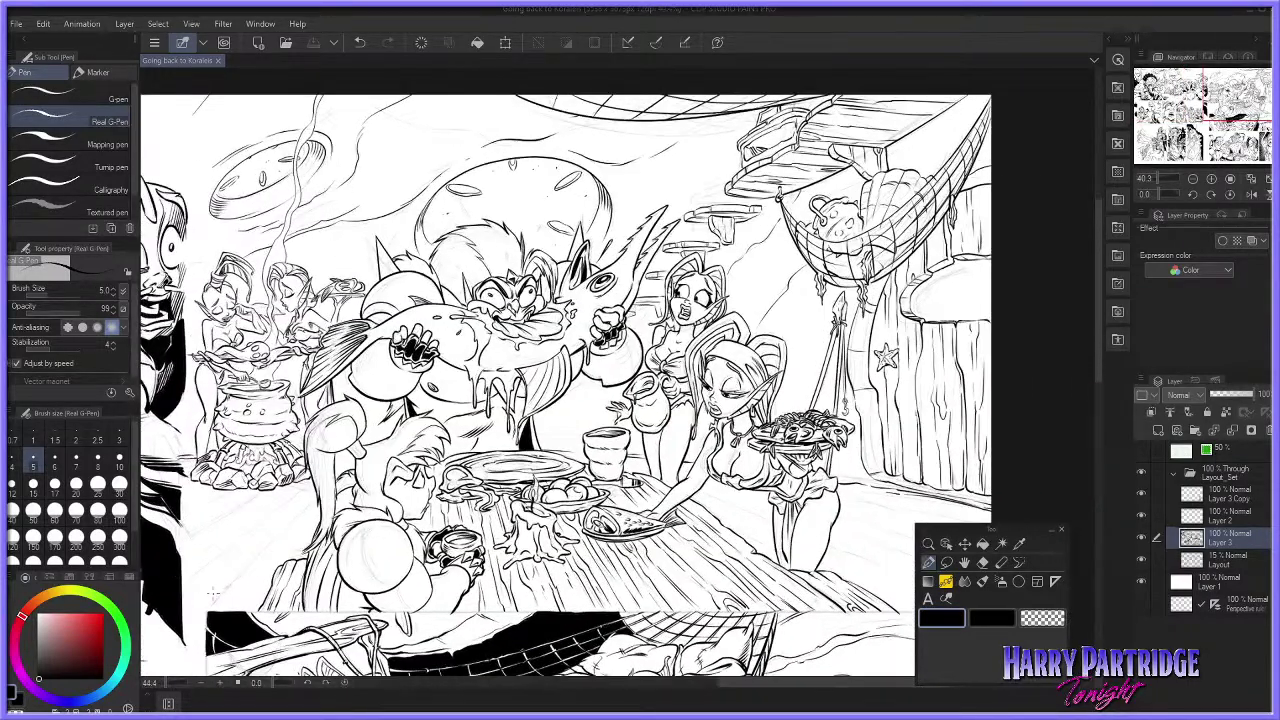
{"action": "scroll", "coordinate": [228, 588], "scroll_direction": "up", "scroll_amount": 1}
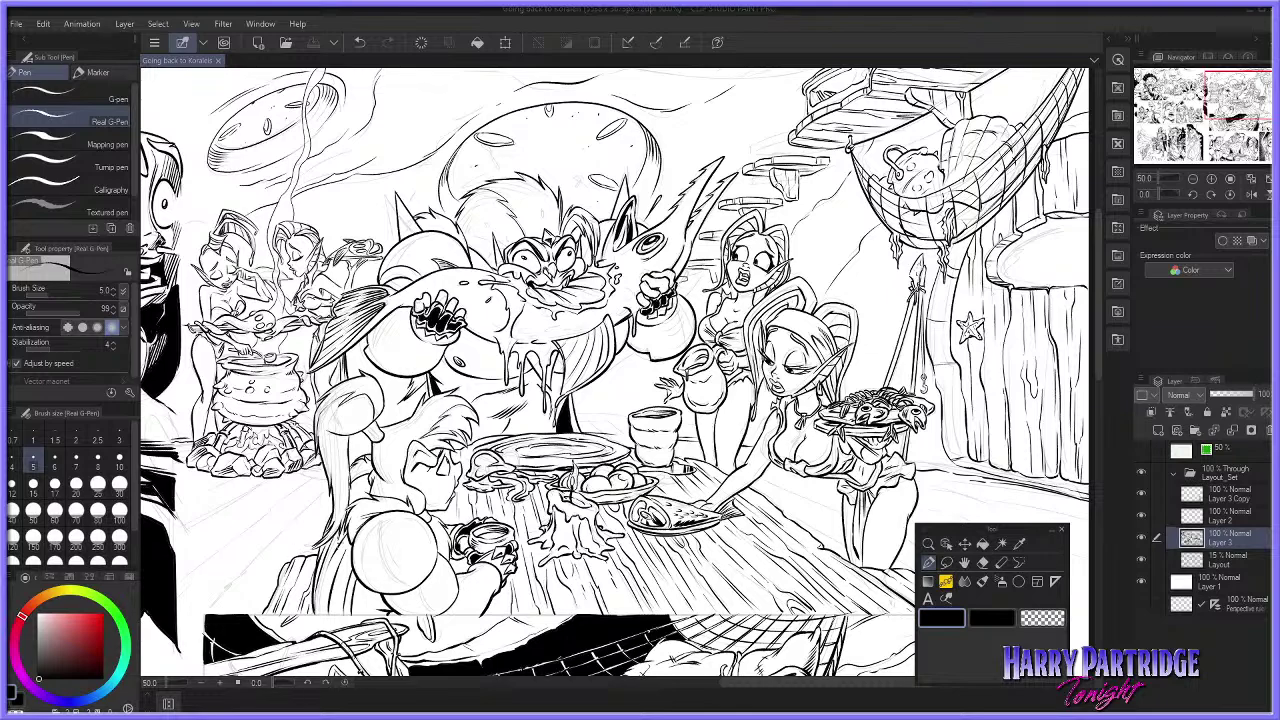
{"action": "scroll", "coordinate": [372, 510], "scroll_direction": "down", "scroll_amount": 2}
{"action": "scroll", "coordinate": [171, 563], "scroll_direction": "up", "scroll_amount": 2}
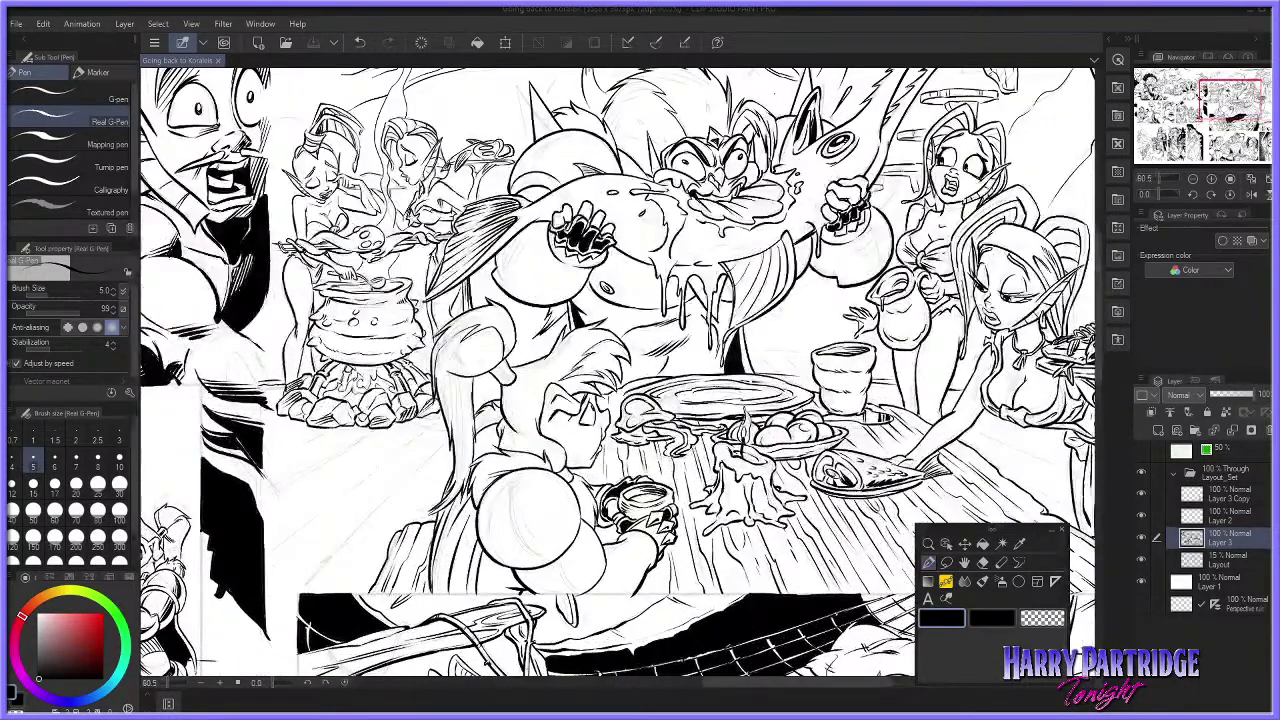
{"action": "left_click_drag", "start_coordinate": [471, 380], "coordinate": [498, 384]}
{"action": "key", "text": "ctrl+z"}
{"action": "key", "text": "ctrl+z"}
{"action": "key", "text": "ctrl+z"}
{"action": "key", "text": "ctrl+z"}
{"action": "key", "text": "ctrl+z"}
{"action": "left_click_drag", "start_coordinate": [735, 683], "coordinate": [716, 683]}
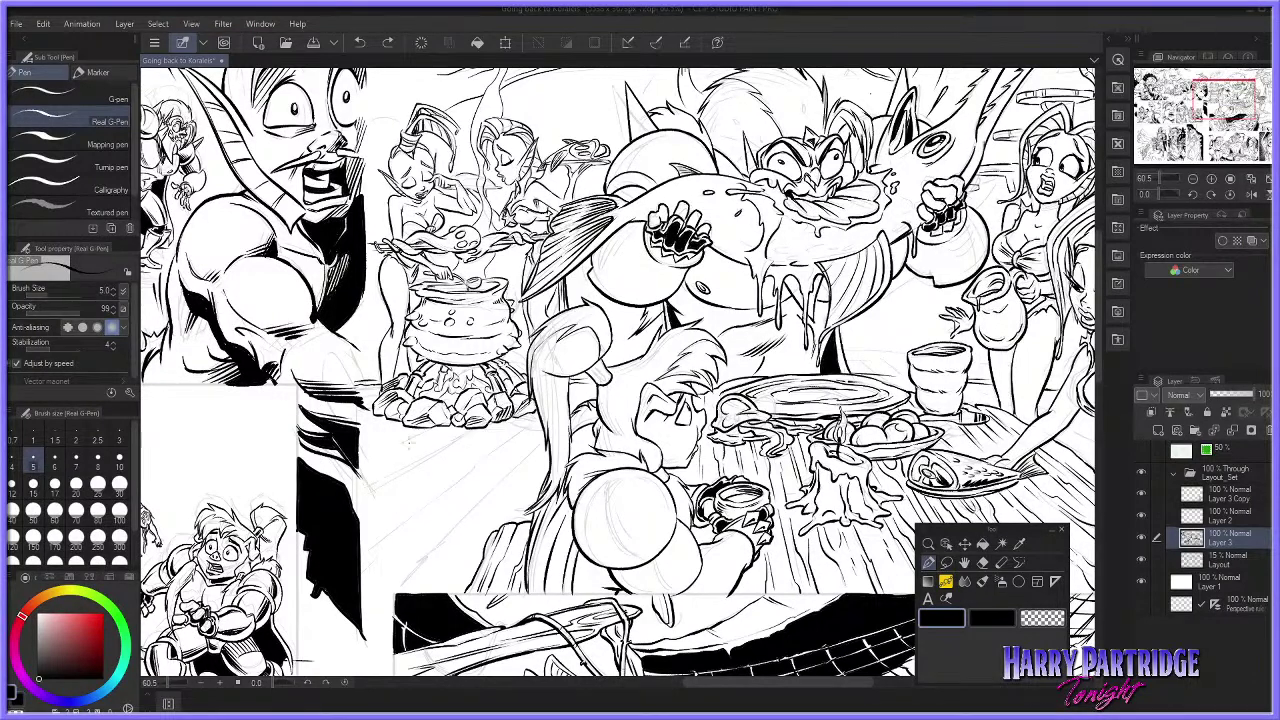
Step: Ink the first floorboard lines running from the cooking fire's stones toward the banquet panel's left border
{"action": "key", "text": "e"}
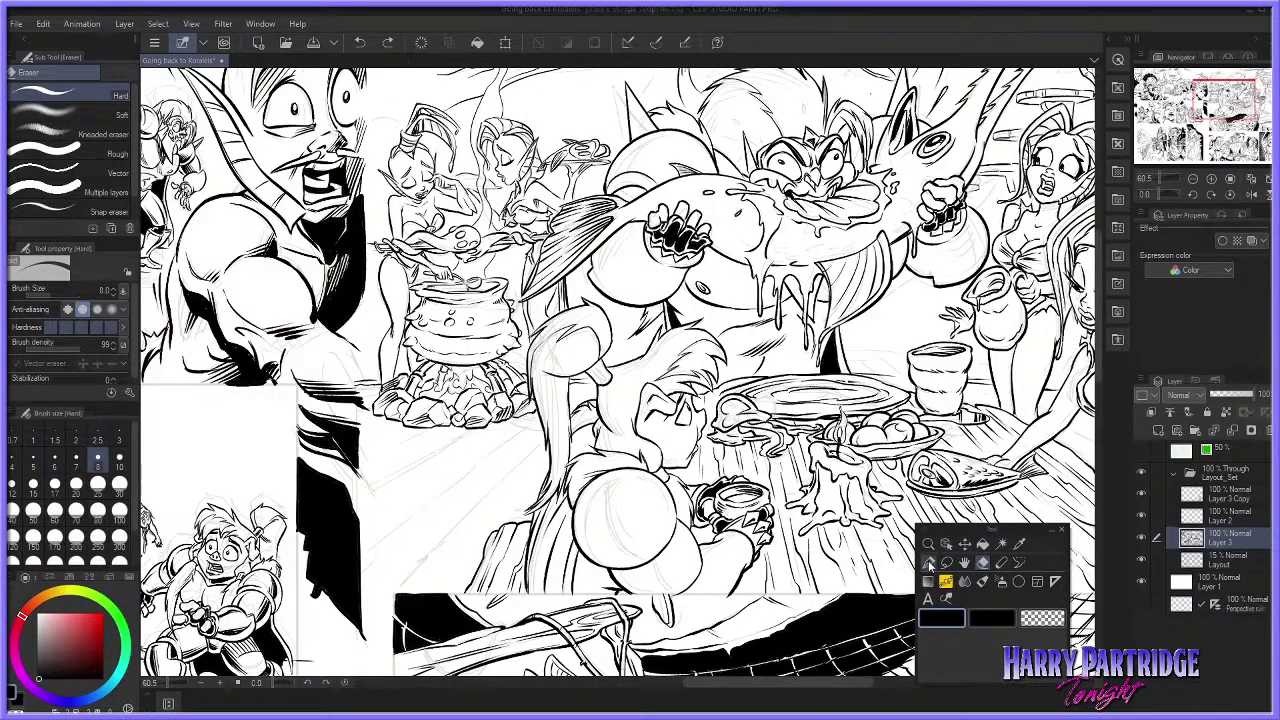
{"action": "key", "text": "p"}
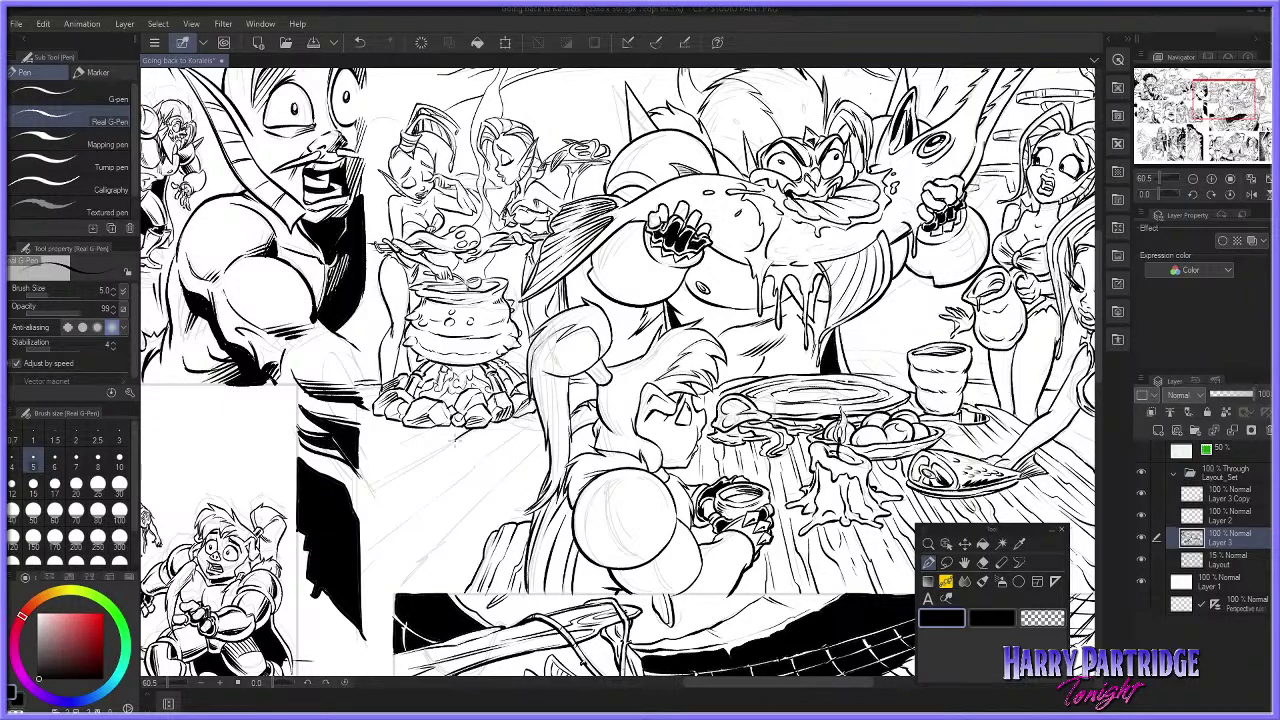
{"action": "left_click_drag", "start_coordinate": [474, 426], "coordinate": [355, 498]}
{"action": "left_click_drag", "start_coordinate": [438, 428], "coordinate": [357, 465]}
{"action": "key", "text": "ctrl+z"}
{"action": "left_click_drag", "start_coordinate": [432, 429], "coordinate": [356, 467]}
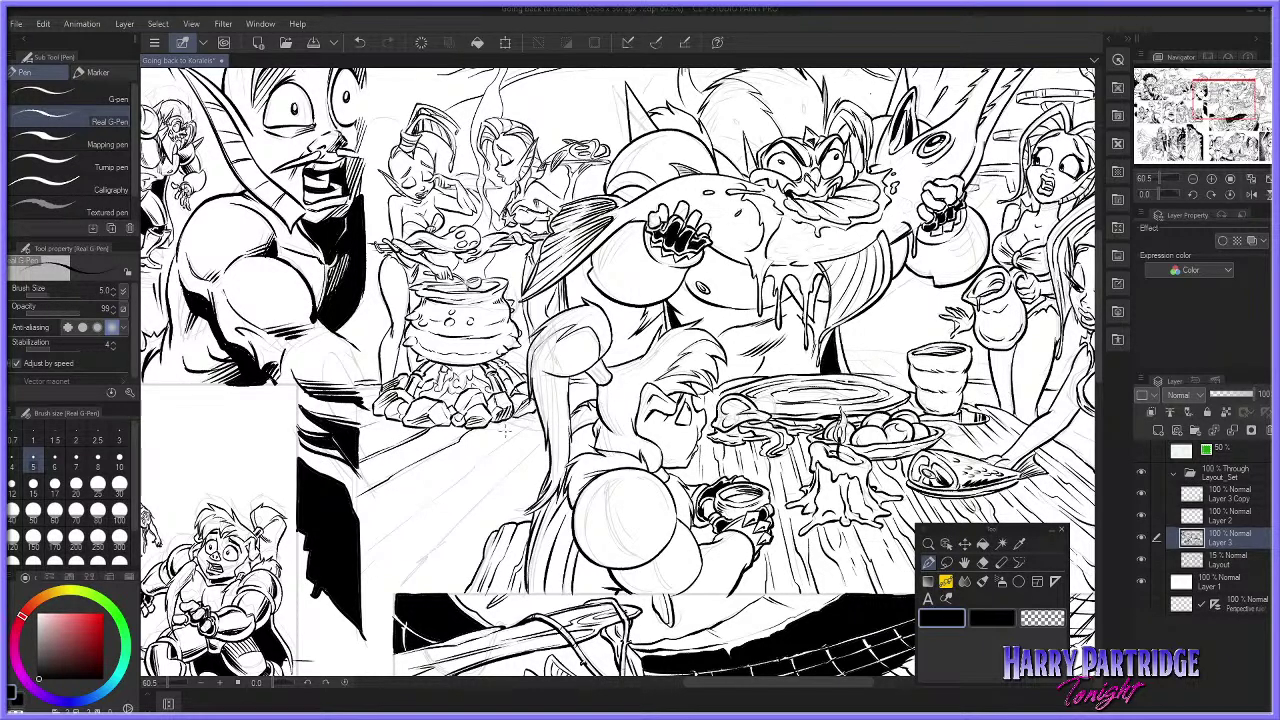
Step: Ink further floorboard lines parallel to the first ones, lower down along the banquet panel's left border
{"action": "mouse_move", "coordinate": [499, 446]}
{"action": "left_mouse_down"}
{"action": "mouse_move", "coordinate": [384, 527]}
{"action": "mouse_move", "coordinate": [467, 472]}
{"action": "mouse_move", "coordinate": [469, 432]}
{"action": "mouse_move", "coordinate": [532, 425]}
{"action": "mouse_move", "coordinate": [387, 533]}
{"action": "left_mouse_up"}
{"action": "key", "text": "ctrl+z"}
{"action": "key", "text": "ctrl+z"}
{"action": "key", "text": "ctrl+z"}
{"action": "key", "text": "ctrl+z"}
{"action": "left_click_drag", "start_coordinate": [439, 495], "coordinate": [361, 547]}
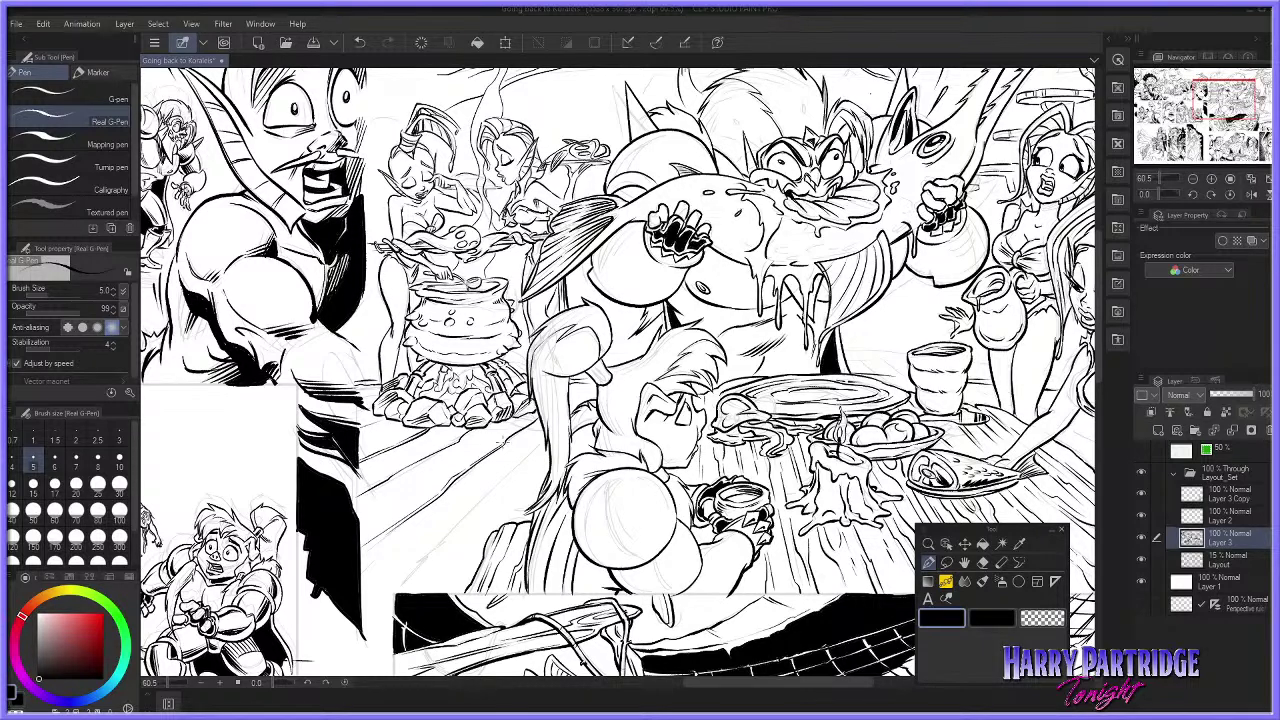
Step: Ink long floorboard lines from the seated diner's hanging hair down to the banquet panel's bottom border
{"action": "left_click_drag", "start_coordinate": [552, 430], "coordinate": [402, 580]}
{"action": "key", "text": "ctrl+z"}
{"action": "left_click_drag", "start_coordinate": [550, 446], "coordinate": [405, 592]}
{"action": "key", "text": "ctrl+z"}
{"action": "left_click_drag", "start_coordinate": [552, 446], "coordinate": [400, 592]}
{"action": "scroll", "coordinate": [279, 613], "scroll_direction": "up", "scroll_amount": 1}
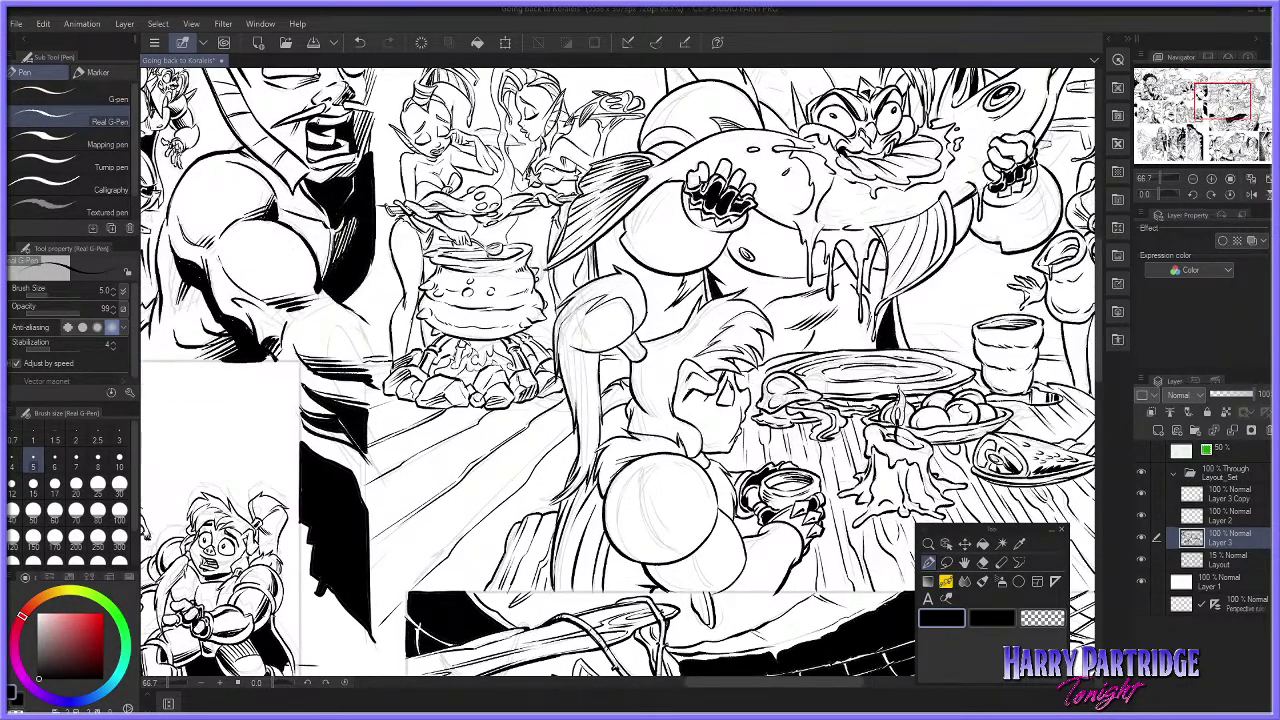
{"action": "key", "text": "ctrl+z"}
{"action": "left_click_drag", "start_coordinate": [516, 490], "coordinate": [378, 608]}
Step: Add plank seams to the floor between the cooking fire and the seated diner, undoing unwanted strokes
{"action": "mouse_move", "coordinate": [532, 474]}
{"action": "left_mouse_down"}
{"action": "mouse_move", "coordinate": [569, 432]}
{"action": "mouse_move", "coordinate": [519, 480]}
{"action": "mouse_move", "coordinate": [568, 432]}
{"action": "left_mouse_up"}
{"action": "key", "text": "ctrl+z"}
{"action": "key", "text": "ctrl+z"}
{"action": "key", "text": "ctrl+z"}
{"action": "left_click_drag", "start_coordinate": [524, 474], "coordinate": [572, 427]}
{"action": "key", "text": "ctrl+z"}
{"action": "left_click_drag", "start_coordinate": [708, 685], "coordinate": [718, 686]}
{"action": "key", "text": "ctrl+z"}
{"action": "mouse_move", "coordinate": [483, 468]}
{"action": "left_mouse_down"}
{"action": "mouse_move", "coordinate": [527, 431]}
{"action": "mouse_move", "coordinate": [496, 453]}
{"action": "mouse_move", "coordinate": [527, 415]}
{"action": "mouse_move", "coordinate": [511, 411]}
{"action": "left_mouse_up"}
{"action": "key", "text": "ctrl+z"}
{"action": "key", "text": "ctrl+z"}
{"action": "key", "text": "ctrl+z"}
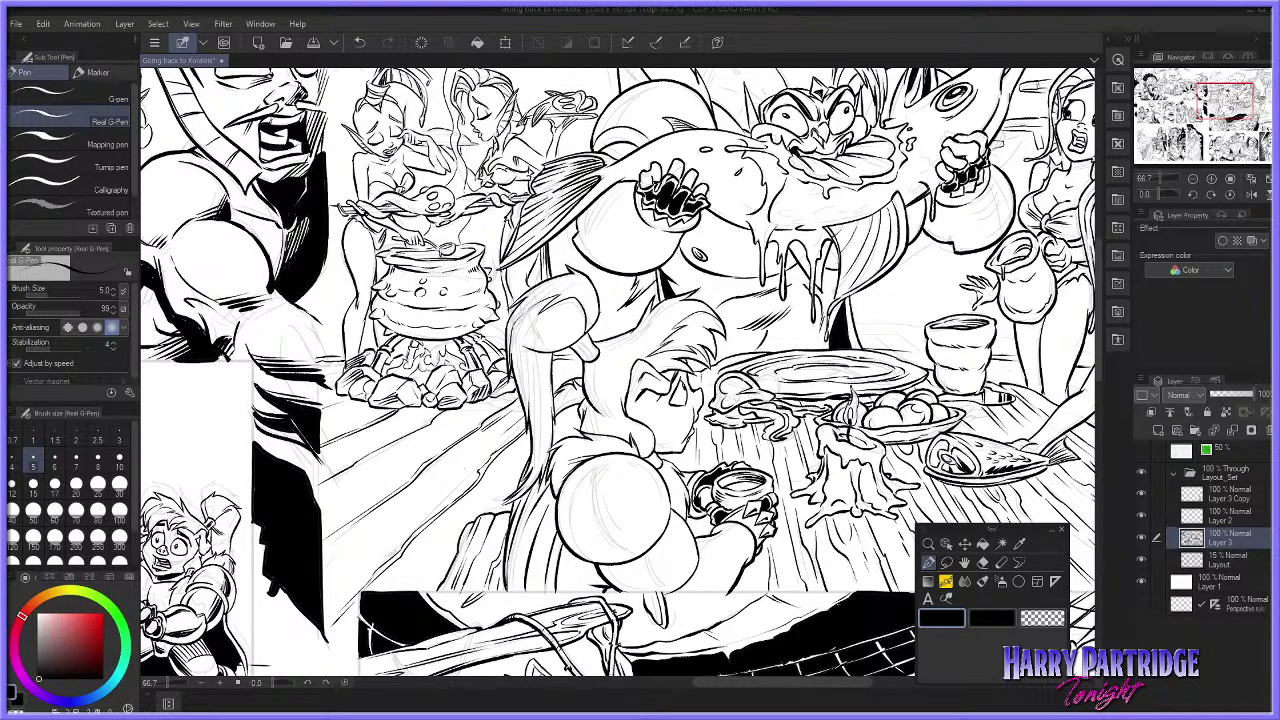
Step: Ink wood-grain strokes along the lower floorboards behind the seated diner
{"action": "key", "text": "ctrl+z"}
{"action": "left_click_drag", "start_coordinate": [327, 571], "coordinate": [404, 506]}
{"action": "left_click_drag", "start_coordinate": [328, 574], "coordinate": [477, 457]}
{"action": "key", "text": "ctrl+z"}
{"action": "key", "text": "ctrl+z"}
{"action": "left_click_drag", "start_coordinate": [410, 486], "coordinate": [447, 465]}
{"action": "key", "text": "ctrl+z"}
{"action": "left_click_drag", "start_coordinate": [535, 443], "coordinate": [413, 571]}
{"action": "left_click_drag", "start_coordinate": [467, 519], "coordinate": [399, 591]}
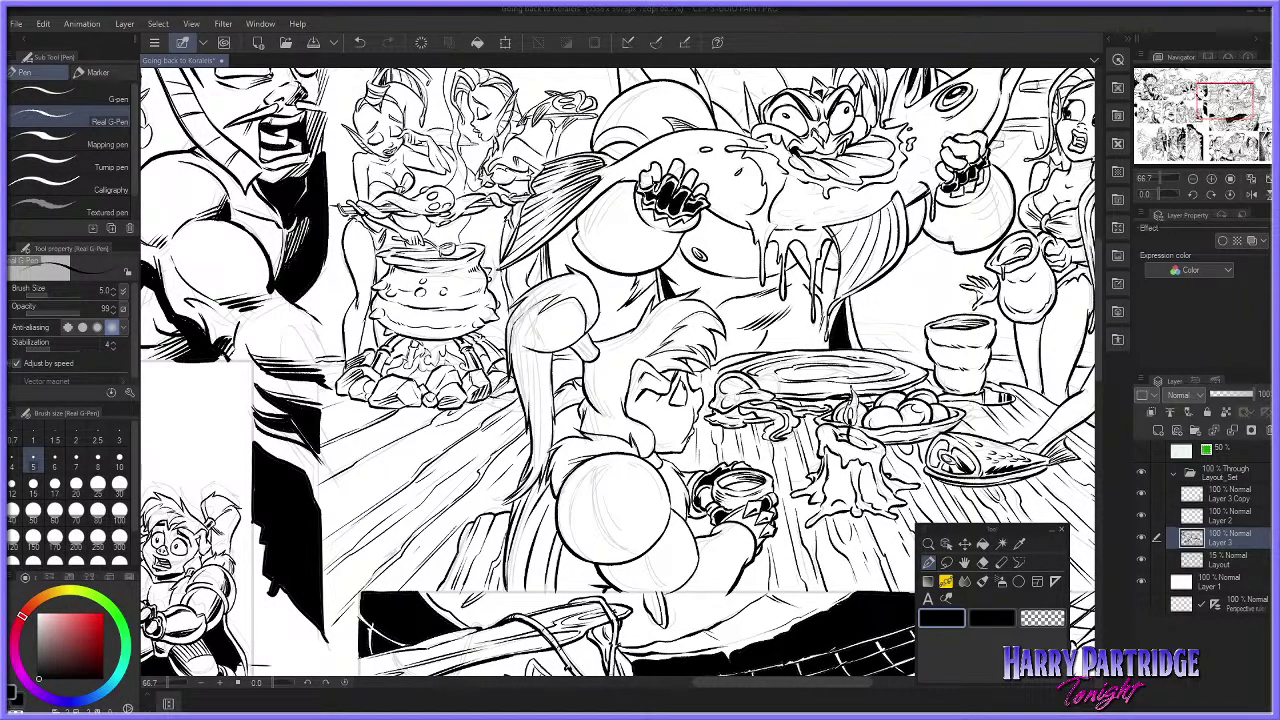
Step: Fill the upper floorboards below the cooking fire with short wood-grain strokes
{"action": "mouse_move", "coordinate": [440, 428]}
{"action": "left_mouse_down"}
{"action": "mouse_move", "coordinate": [333, 508]}
{"action": "mouse_move", "coordinate": [446, 437]}
{"action": "left_mouse_up"}
{"action": "key", "text": "ctrl+z"}
{"action": "key", "text": "ctrl+z"}
{"action": "key", "text": "ctrl+z"}
{"action": "key", "text": "ctrl+z"}
{"action": "key", "text": "ctrl+z"}
{"action": "left_click_drag", "start_coordinate": [323, 508], "coordinate": [465, 427]}
{"action": "key", "text": "ctrl+z"}
{"action": "left_click_drag", "start_coordinate": [392, 465], "coordinate": [362, 482]}
{"action": "mouse_move", "coordinate": [322, 466]}
{"action": "left_mouse_down"}
{"action": "mouse_move", "coordinate": [436, 406]}
{"action": "mouse_move", "coordinate": [322, 436]}
{"action": "left_mouse_up"}
{"action": "left_click_drag", "start_coordinate": [378, 406], "coordinate": [338, 424]}
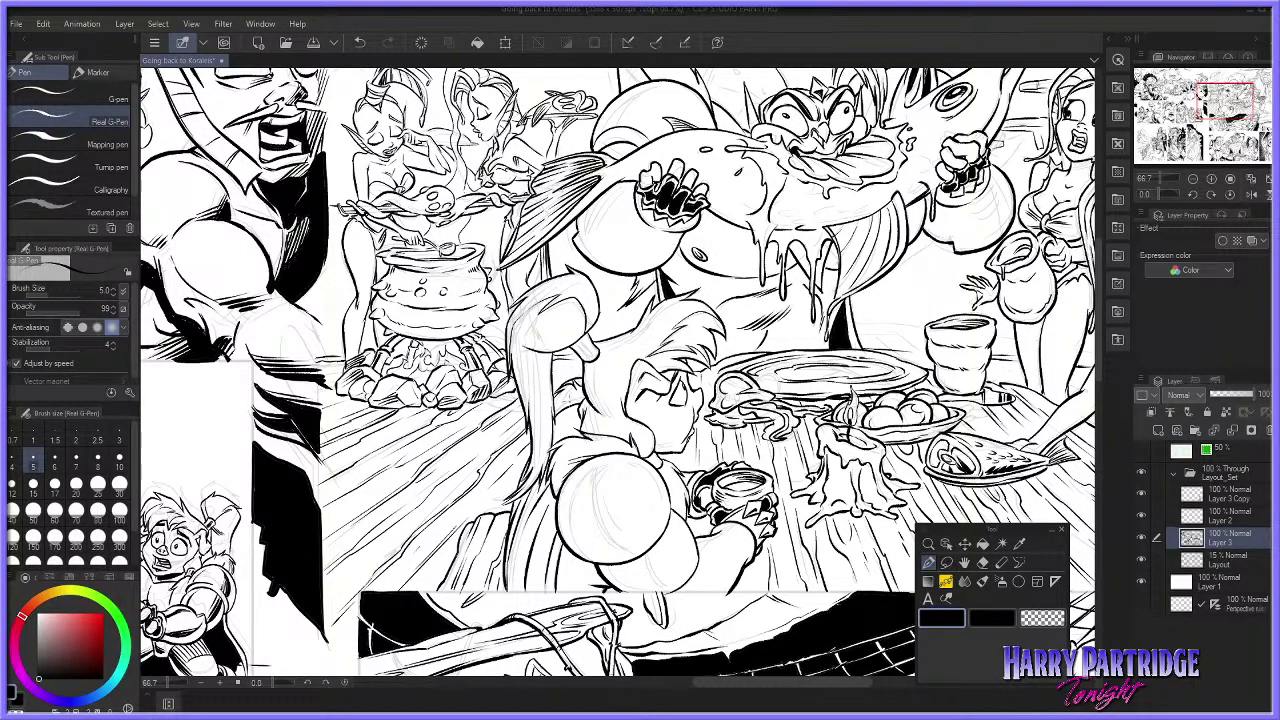
Step: Touch up the linework around the cooking fire and floorboards with the hard eraser and Real G-Pen
{"action": "key", "text": "e"}
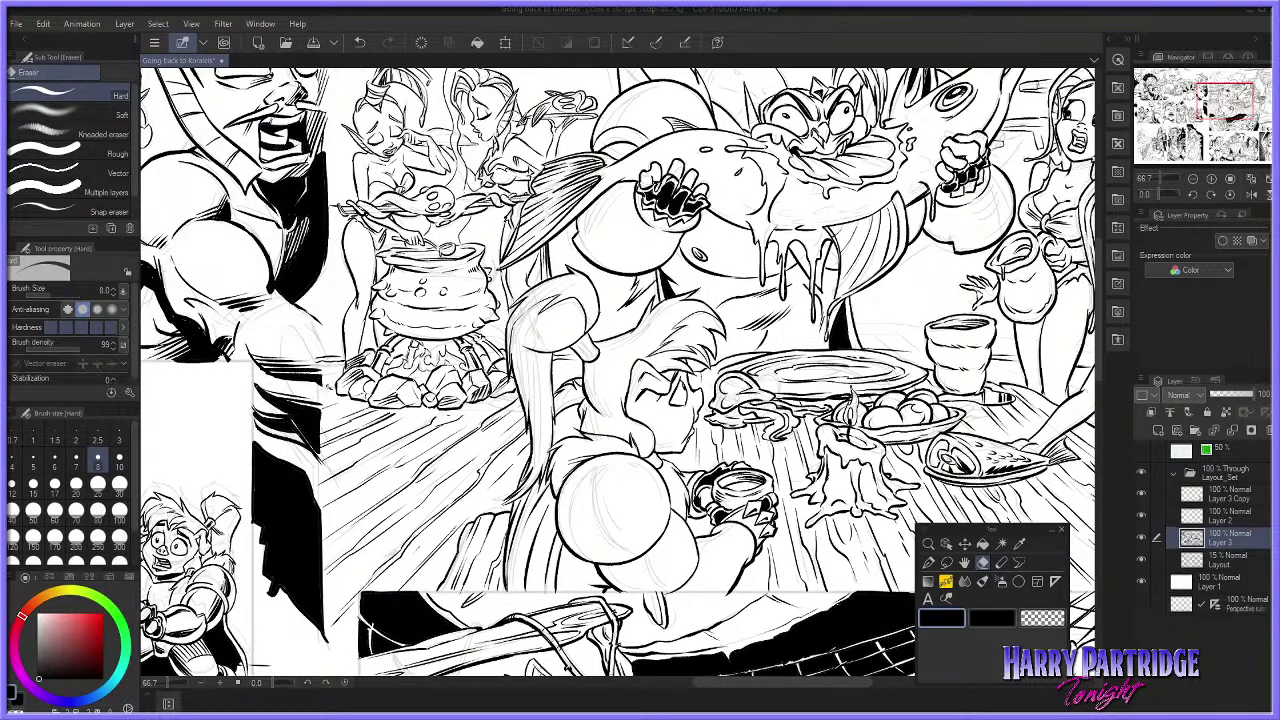
{"action": "key", "text": "p"}
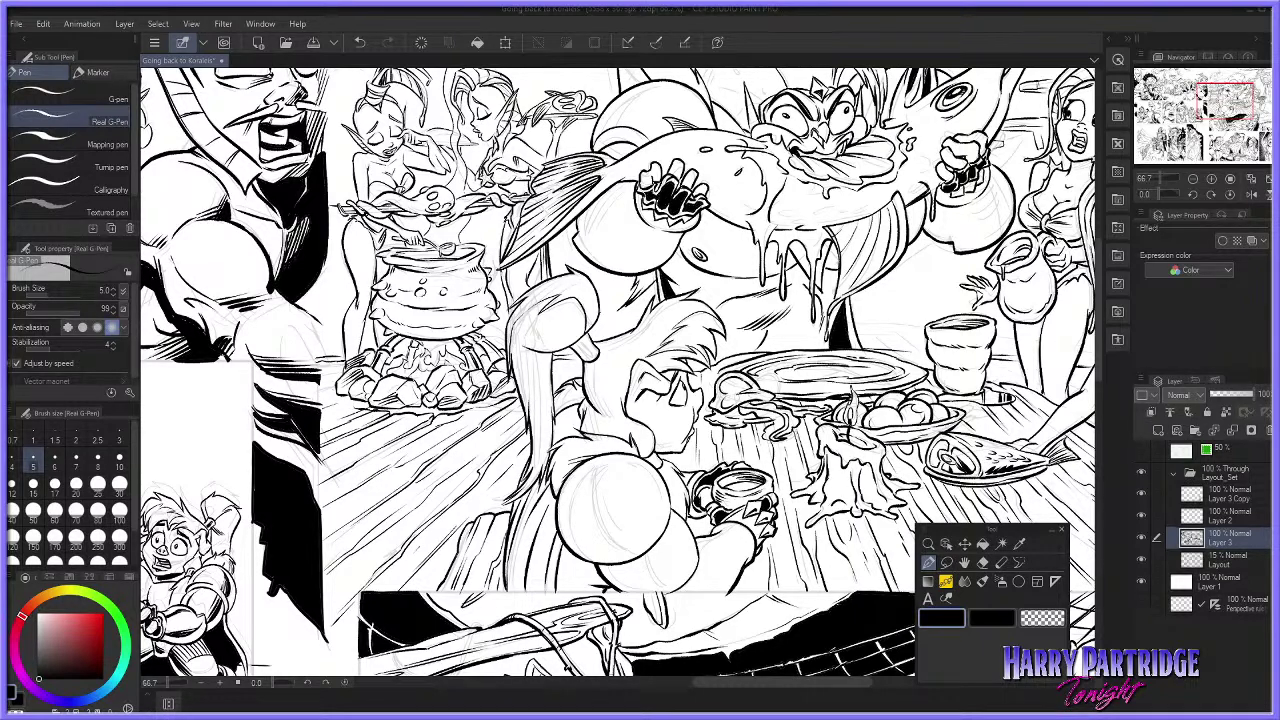
{"action": "left_click", "coordinate": [982, 562]}
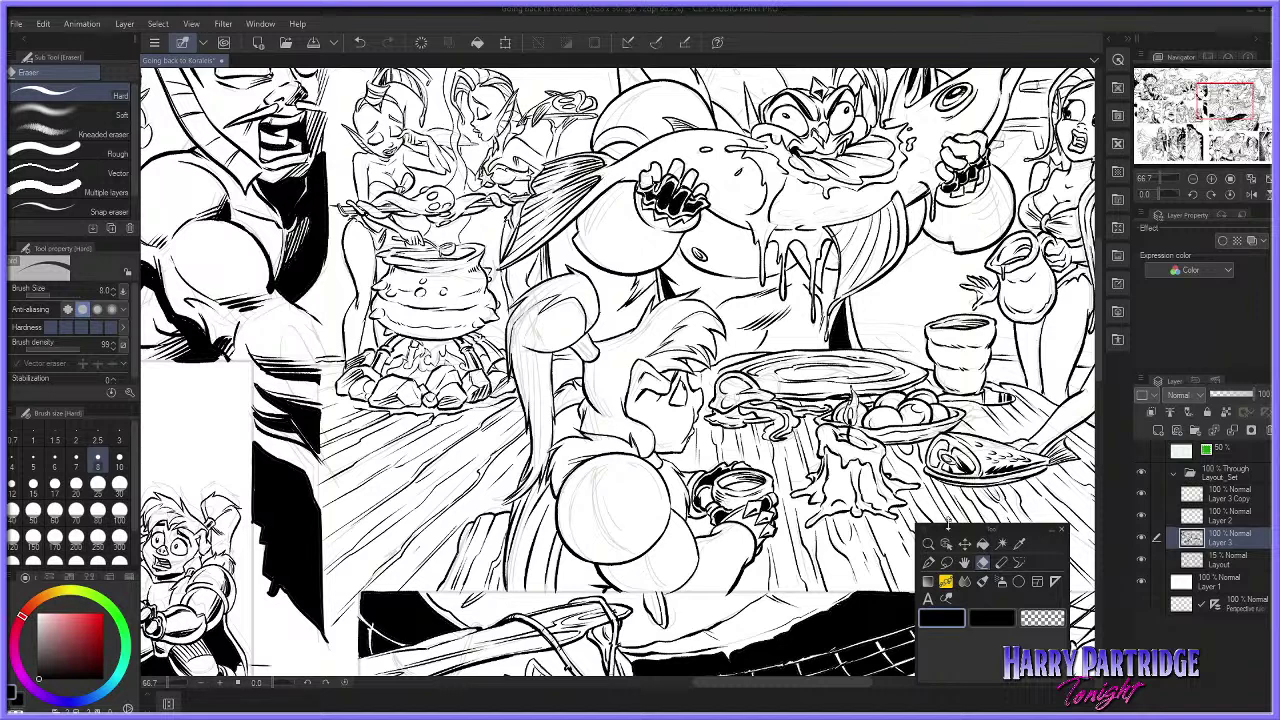
{"action": "left_click", "coordinate": [928, 562]}
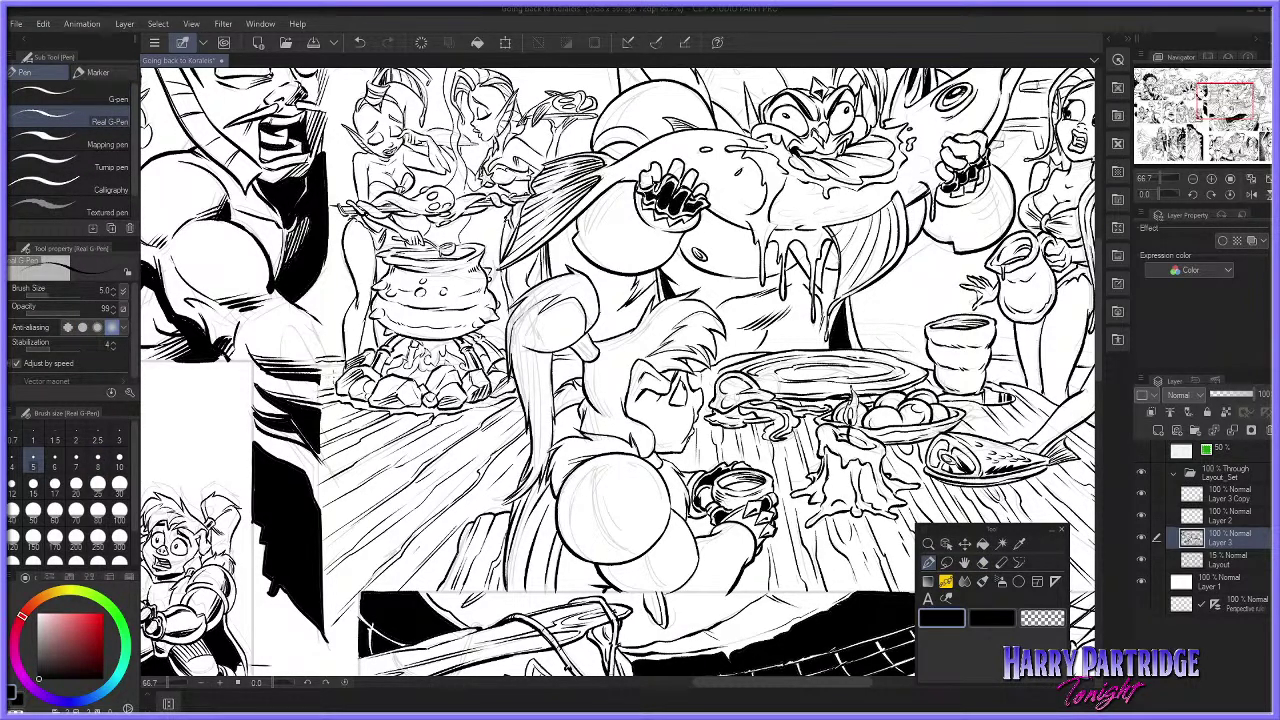
{"action": "left_click_drag", "start_coordinate": [757, 684], "coordinate": [903, 685]}
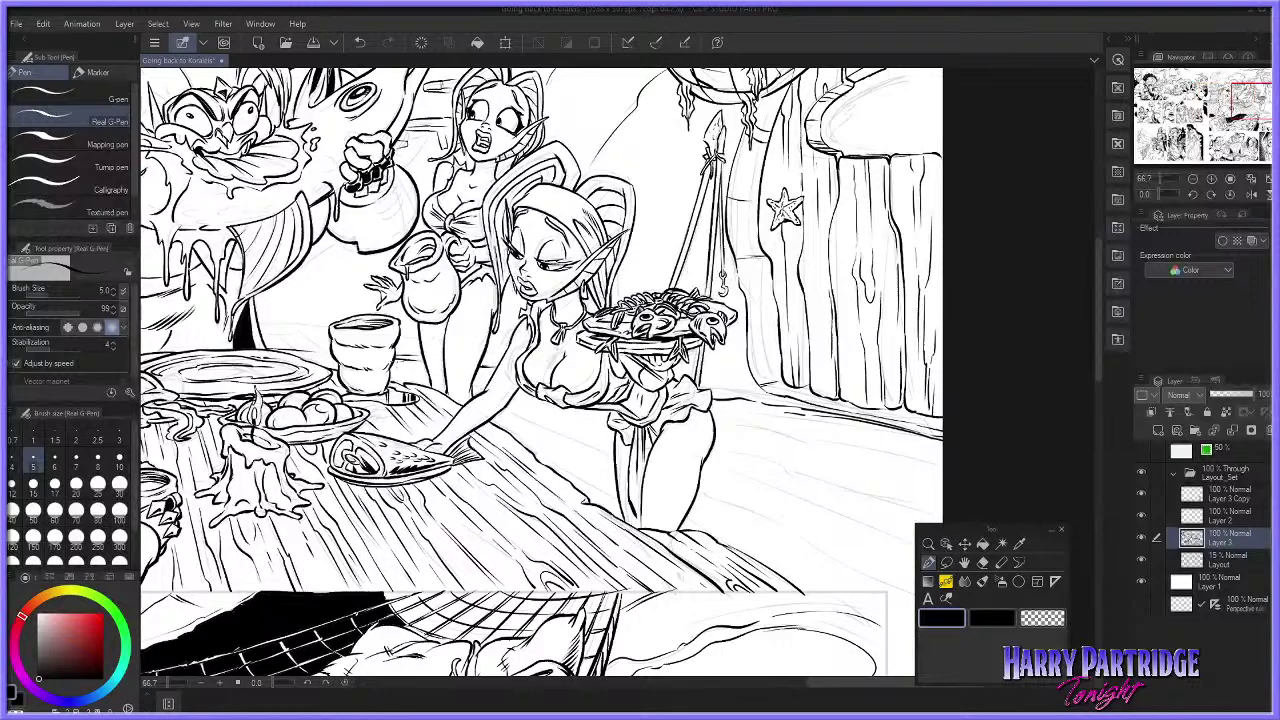
{"action": "left_click_drag", "start_coordinate": [394, 362], "coordinate": [408, 375]}
{"action": "key", "text": "ctrl+z"}
{"action": "mouse_move", "coordinate": [506, 403]}
{"action": "left_mouse_down"}
{"action": "mouse_move", "coordinate": [602, 459]}
{"action": "mouse_move", "coordinate": [572, 438]}
{"action": "mouse_move", "coordinate": [598, 448]}
{"action": "left_mouse_up"}
{"action": "key", "text": "ctrl+z"}
{"action": "scroll", "coordinate": [465, 436], "scroll_direction": "down", "scroll_amount": 5}
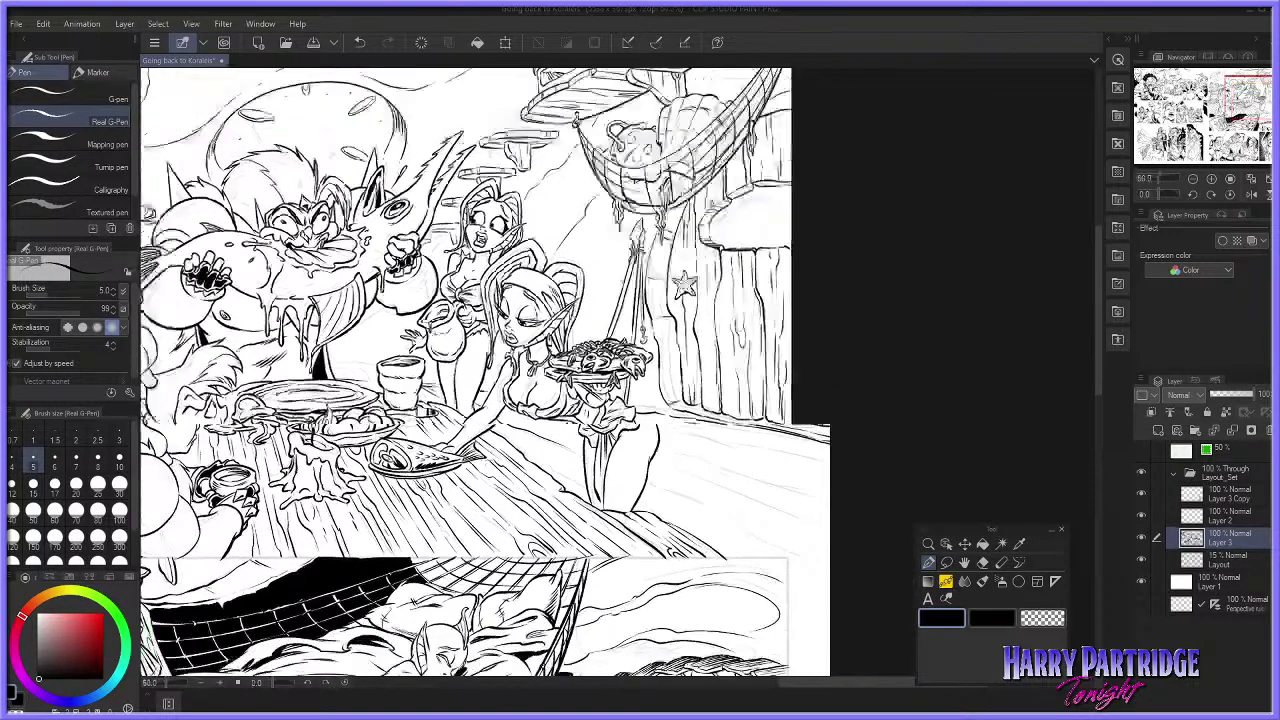
{"action": "scroll", "coordinate": [465, 436], "scroll_direction": "up", "scroll_amount": 1}
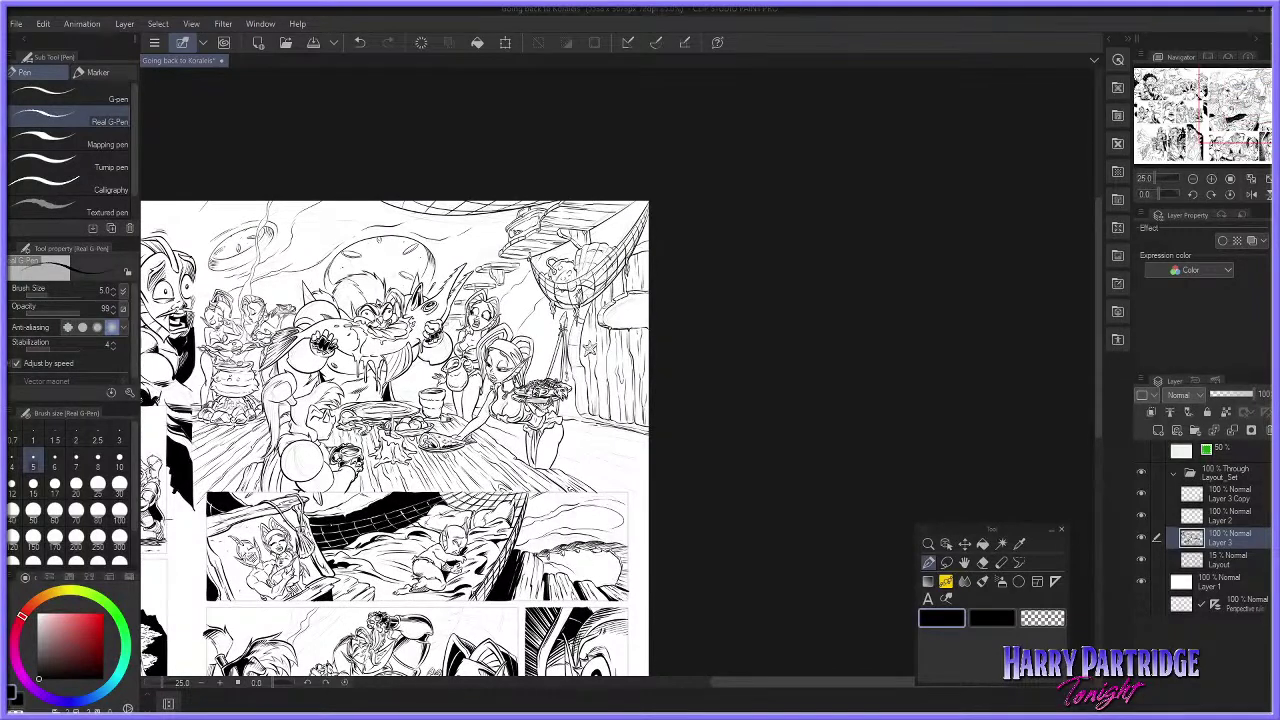
{"action": "scroll", "coordinate": [430, 443], "scroll_direction": "up", "scroll_amount": 2}
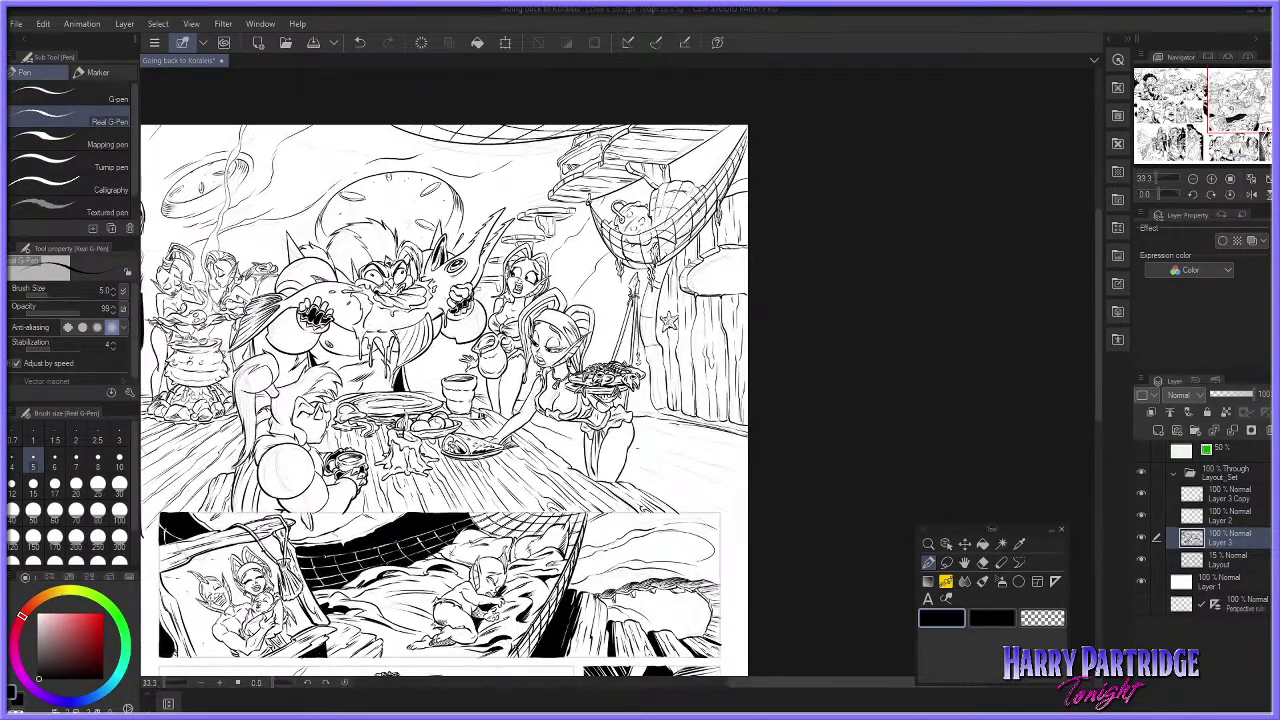
{"action": "scroll", "coordinate": [620, 400], "scroll_direction": "up", "scroll_amount": 1}
{"action": "left_click", "coordinate": [983, 563]}
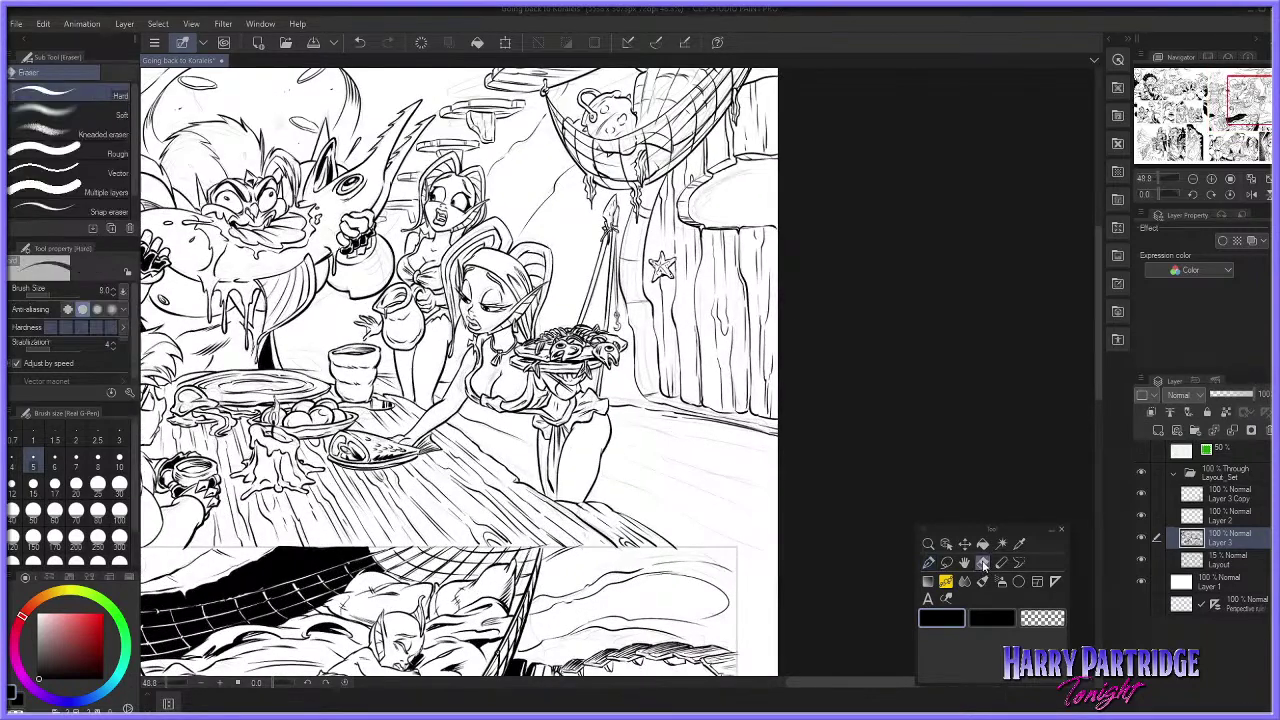
{"action": "left_click", "coordinate": [928, 562]}
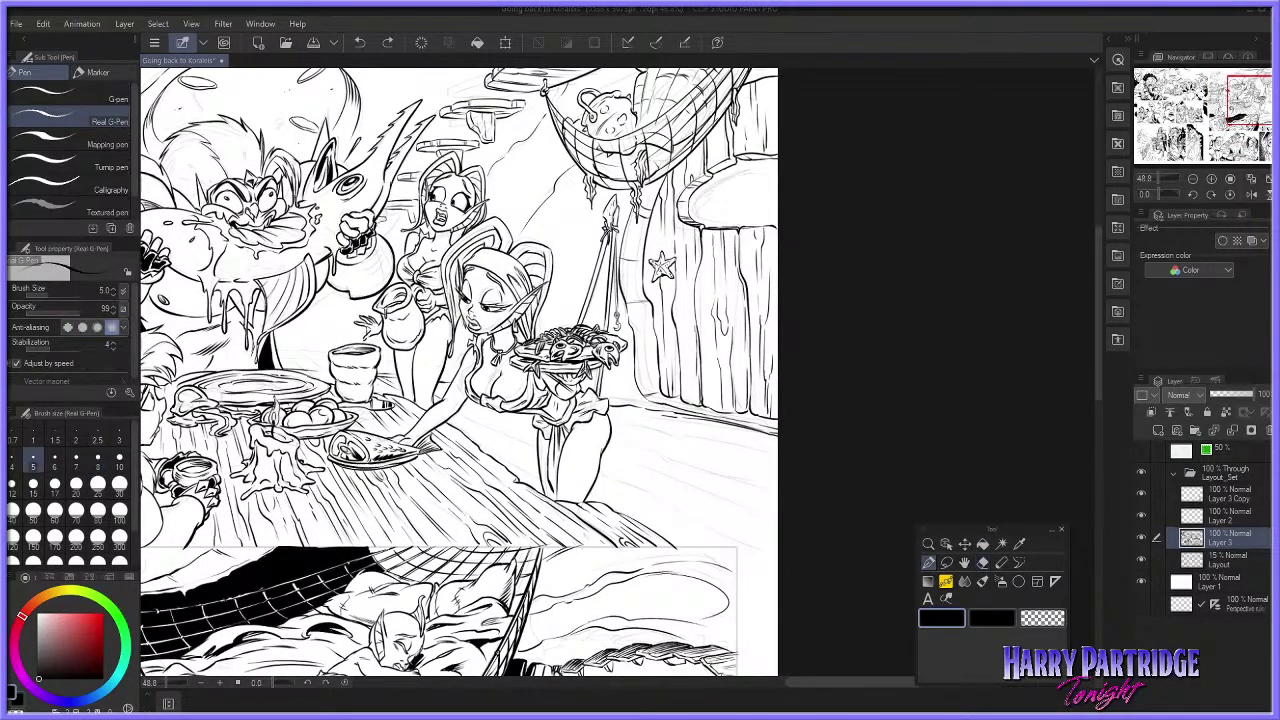
{"action": "key", "text": "ctrl+z"}
Step: Ink a floor line beside the table behind the serving girl and another from her legs to the page edge
{"action": "left_click_drag", "start_coordinate": [461, 411], "coordinate": [534, 444]}
{"action": "mouse_move", "coordinate": [457, 408]}
{"action": "left_mouse_down"}
{"action": "mouse_move", "coordinate": [522, 438]}
{"action": "mouse_move", "coordinate": [494, 430]}
{"action": "mouse_move", "coordinate": [504, 435]}
{"action": "left_mouse_up"}
{"action": "key", "text": "ctrl+z"}
{"action": "key", "text": "ctrl+z"}
{"action": "key", "text": "ctrl+z"}
{"action": "left_click_drag", "start_coordinate": [598, 472], "coordinate": [780, 559]}
{"action": "key", "text": "ctrl+z"}
{"action": "mouse_move", "coordinate": [741, 597]}
{"action": "left_mouse_down"}
{"action": "mouse_move", "coordinate": [791, 640]}
{"action": "mouse_move", "coordinate": [740, 621]}
{"action": "mouse_move", "coordinate": [791, 658]}
{"action": "left_mouse_up"}
{"action": "key", "text": "ctrl+z"}
{"action": "key", "text": "ctrl+z"}
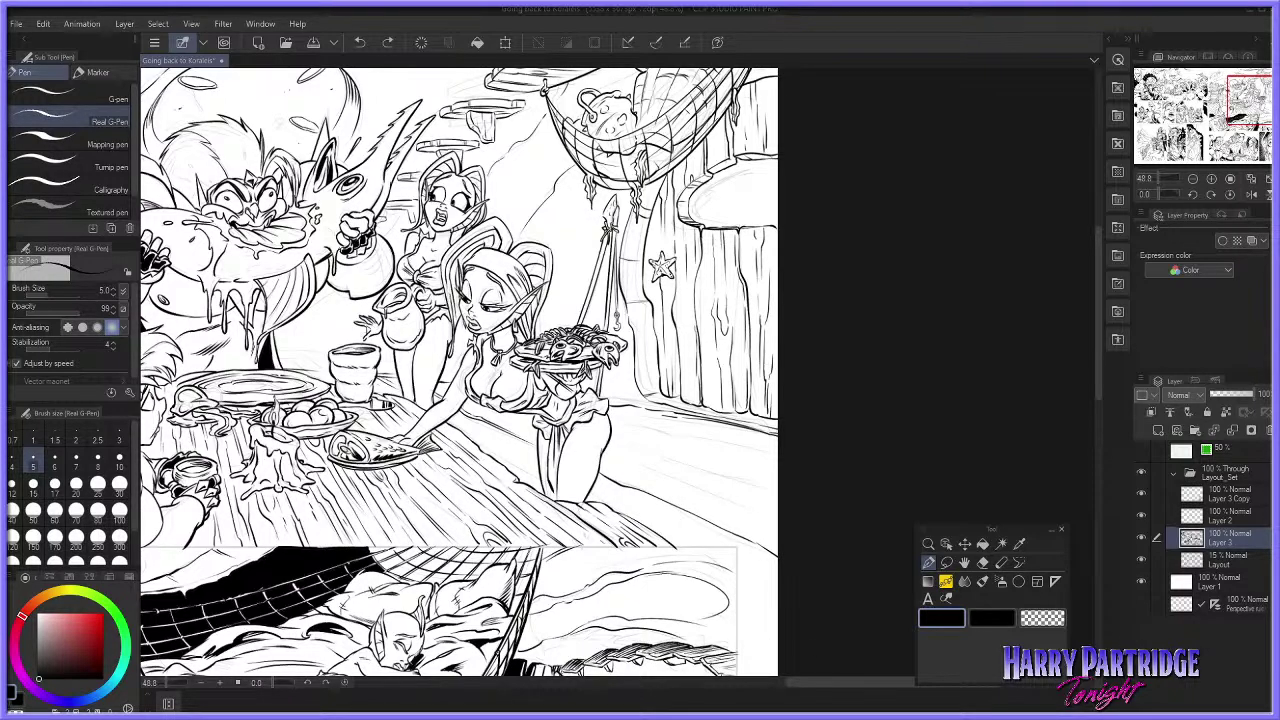
Step: Continue the floor linework down the page margin beside the hammock panel with short pen strokes
{"action": "scroll", "coordinate": [427, 381], "scroll_direction": "down", "scroll_amount": 8}
{"action": "scroll", "coordinate": [533, 460], "scroll_direction": "up", "scroll_amount": 2}
{"action": "scroll", "coordinate": [548, 476], "scroll_direction": "up", "scroll_amount": 6}
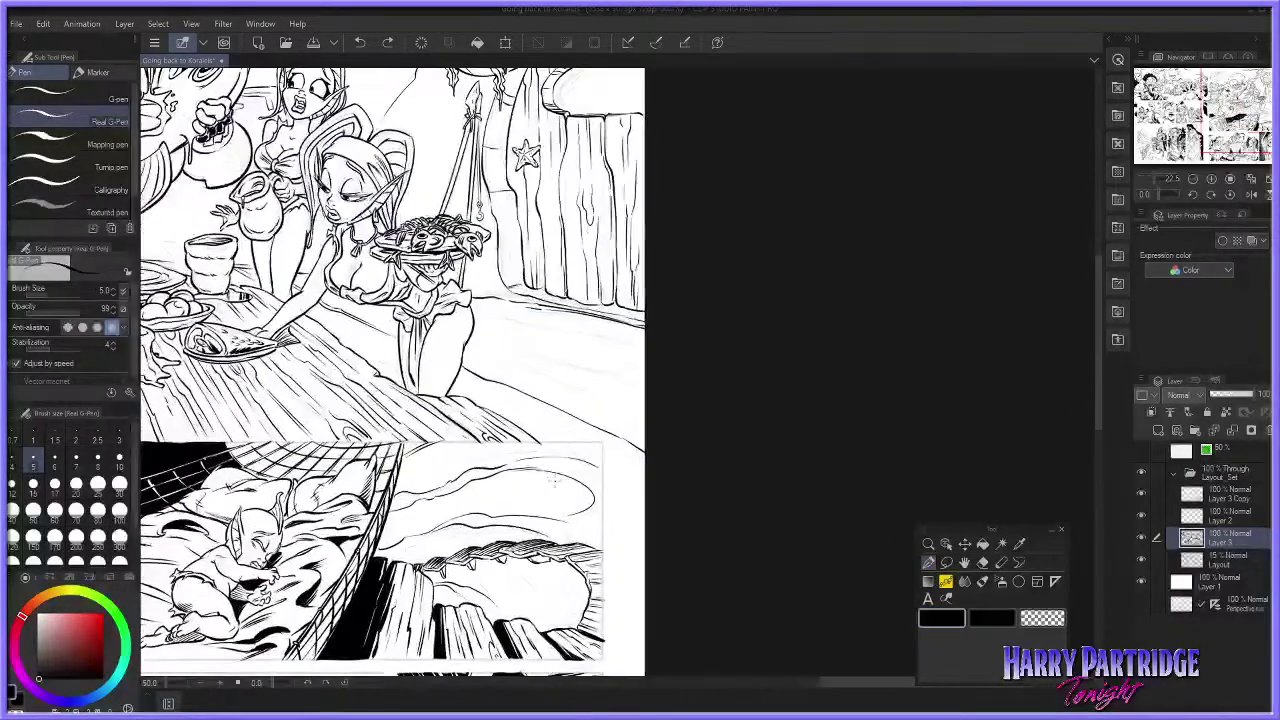
{"action": "left_click_drag", "start_coordinate": [604, 526], "coordinate": [646, 568]}
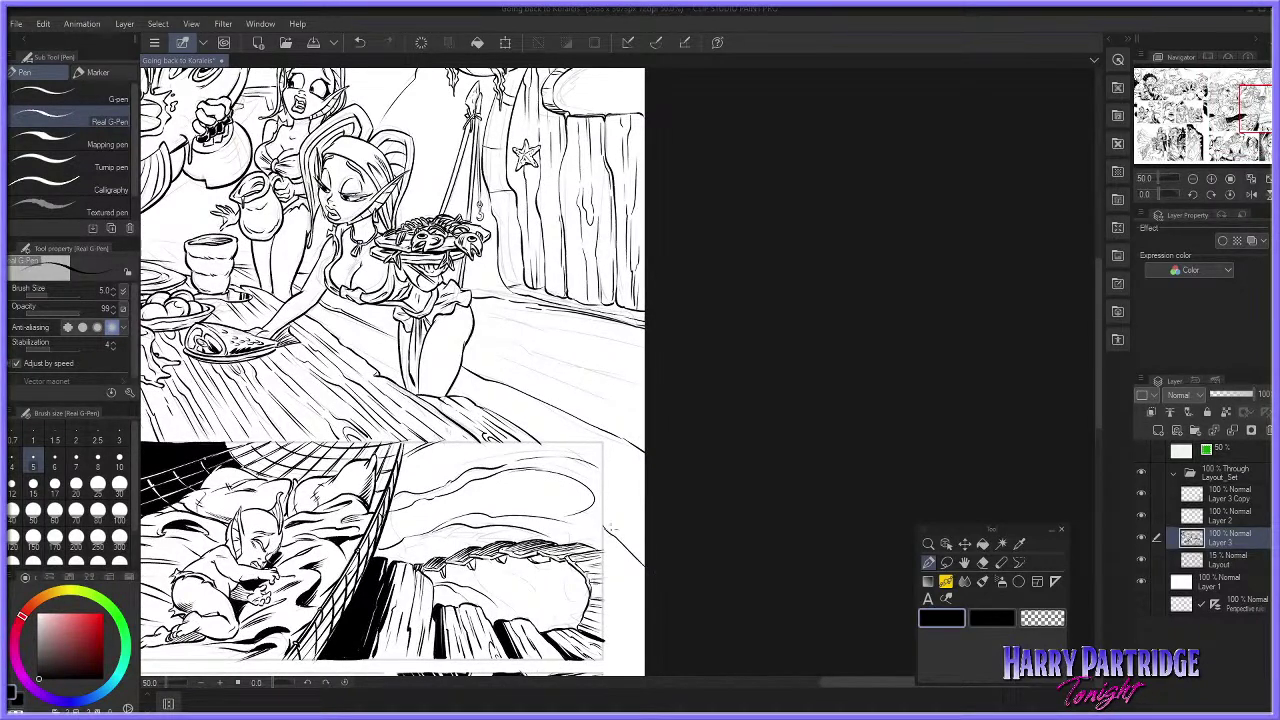
{"action": "key", "text": "ctrl+z"}
{"action": "mouse_move", "coordinate": [604, 523]}
{"action": "left_mouse_down"}
{"action": "mouse_move", "coordinate": [645, 556]}
{"action": "mouse_move", "coordinate": [615, 529]}
{"action": "mouse_move", "coordinate": [625, 536]}
{"action": "left_mouse_up"}
{"action": "key", "text": "ctrl+z"}
{"action": "key", "text": "ctrl+z"}
{"action": "left_click_drag", "start_coordinate": [1097, 410], "coordinate": [1097, 546]}
{"action": "left_click_drag", "start_coordinate": [894, 690], "coordinate": [758, 650]}
{"action": "scroll", "coordinate": [344, 389], "scroll_direction": "up", "scroll_amount": 4}
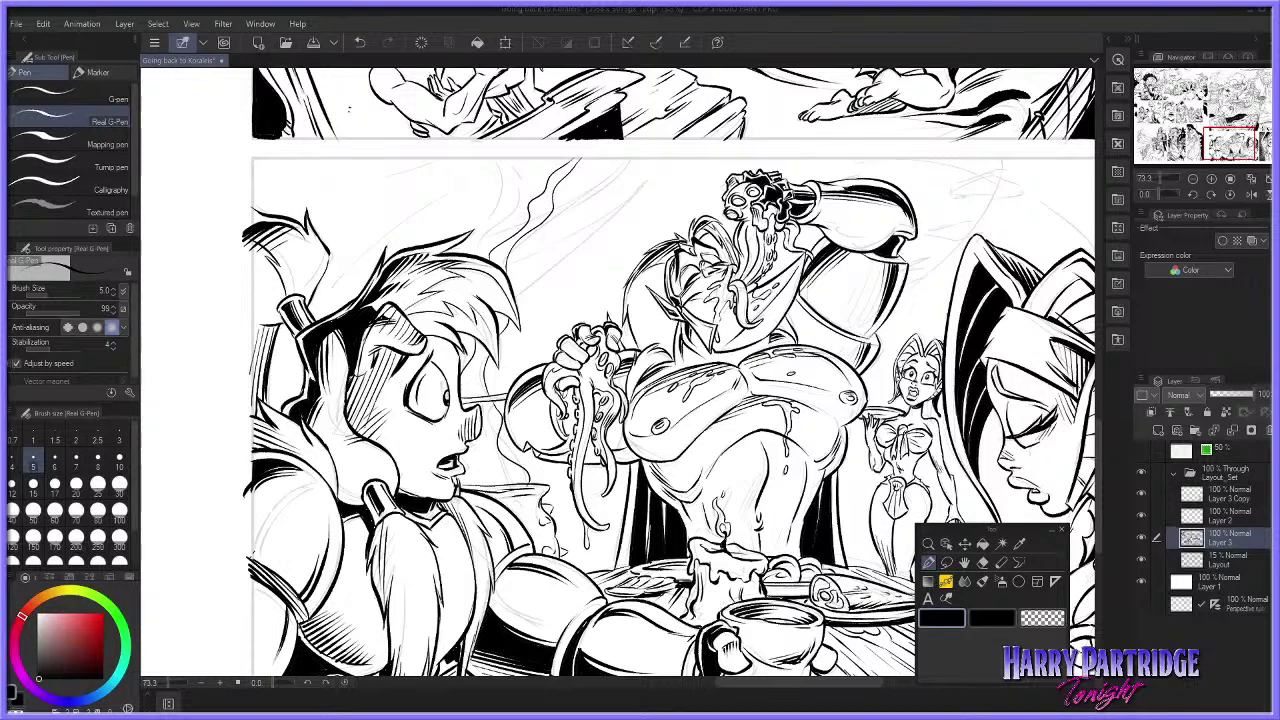
{"action": "mouse_move", "coordinate": [717, 511]}
{"action": "left_mouse_down"}
{"action": "mouse_move", "coordinate": [450, 393]}
{"action": "mouse_move", "coordinate": [434, 408]}
{"action": "left_mouse_up"}
{"action": "left_click_drag", "start_coordinate": [458, 389], "coordinate": [450, 409]}
{"action": "key", "text": "ctrl+z"}
{"action": "key", "text": "ctrl+z"}
{"action": "key", "text": "ctrl+z"}
{"action": "left_click_drag", "start_coordinate": [365, 369], "coordinate": [353, 389]}
{"action": "mouse_move", "coordinate": [378, 360]}
{"action": "left_mouse_down"}
{"action": "mouse_move", "coordinate": [348, 420]}
{"action": "mouse_move", "coordinate": [358, 424]}
{"action": "left_mouse_up"}
{"action": "left_click_drag", "start_coordinate": [396, 364], "coordinate": [370, 434]}
{"action": "left_click_drag", "start_coordinate": [537, 299], "coordinate": [545, 279]}
{"action": "left_click_drag", "start_coordinate": [542, 283], "coordinate": [579, 257]}
{"action": "left_click_drag", "start_coordinate": [549, 279], "coordinate": [574, 262]}
{"action": "key", "text": "ctrl+z"}
{"action": "key", "text": "ctrl+z"}
{"action": "key", "text": "ctrl+z"}
{"action": "key", "text": "ctrl+z"}
{"action": "key", "text": "ctrl+z"}
{"action": "key", "text": "ctrl+z"}
{"action": "key", "text": "ctrl+z"}
{"action": "key", "text": "ctrl+z"}
{"action": "key", "text": "ctrl+z"}
{"action": "key", "text": "ctrl+z"}
{"action": "key", "text": "ctrl+z"}
Step: Erase the end of the floor line at the page edge, just above the hammock panel's upper corner
{"action": "scroll", "coordinate": [706, 500], "scroll_direction": "down", "scroll_amount": 5}
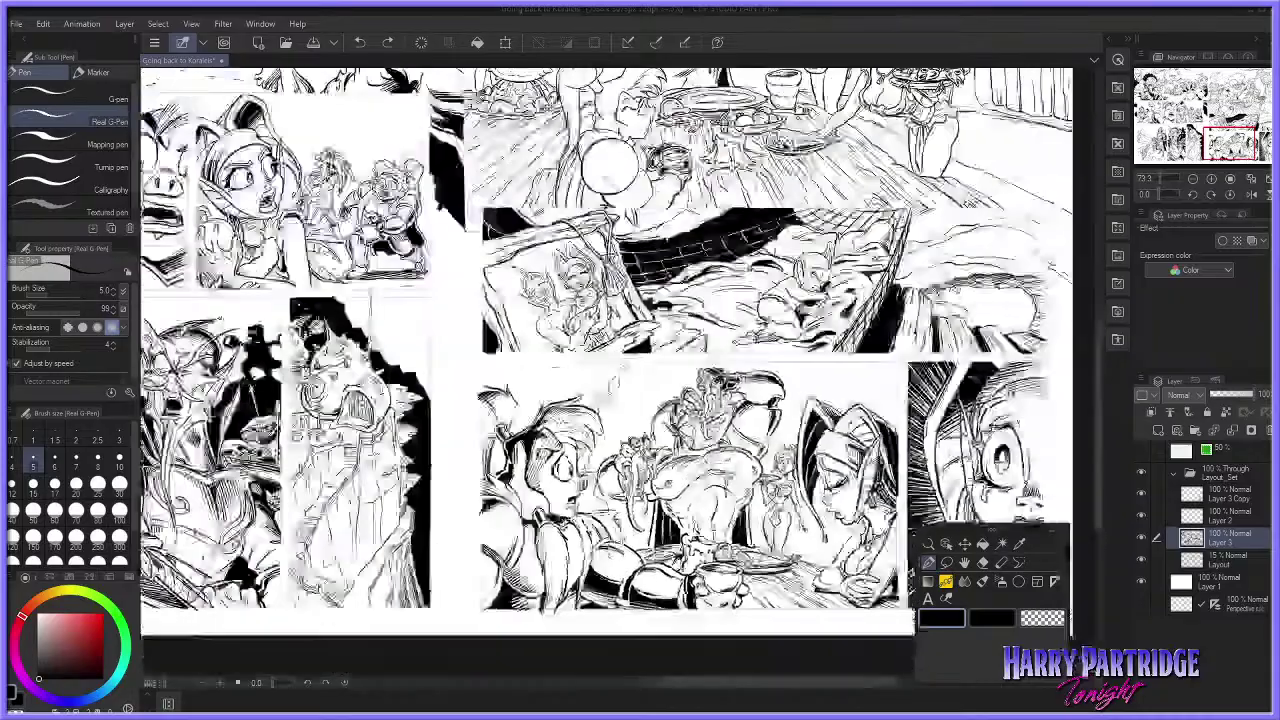
{"action": "scroll", "coordinate": [825, 260], "scroll_direction": "up", "scroll_amount": 2}
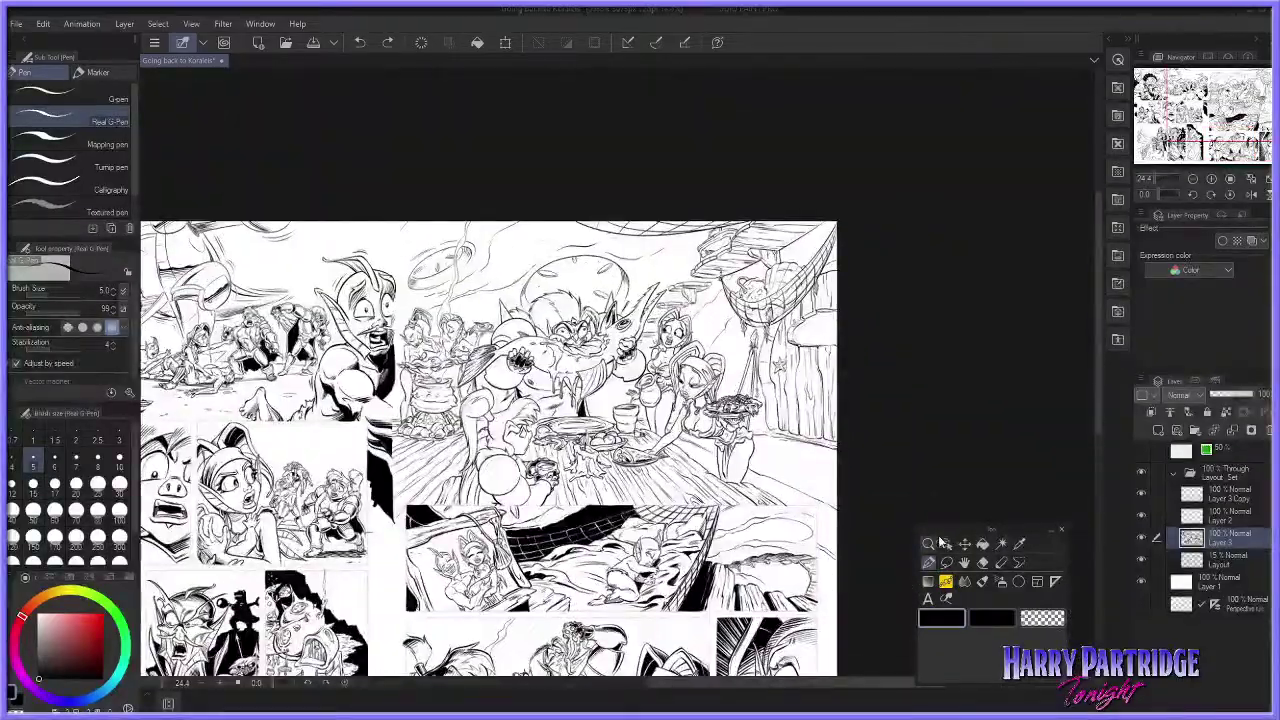
{"action": "scroll", "coordinate": [1000, 500], "scroll_direction": "up", "scroll_amount": 3}
{"action": "scroll", "coordinate": [1006, 497], "scroll_direction": "up", "scroll_amount": 2}
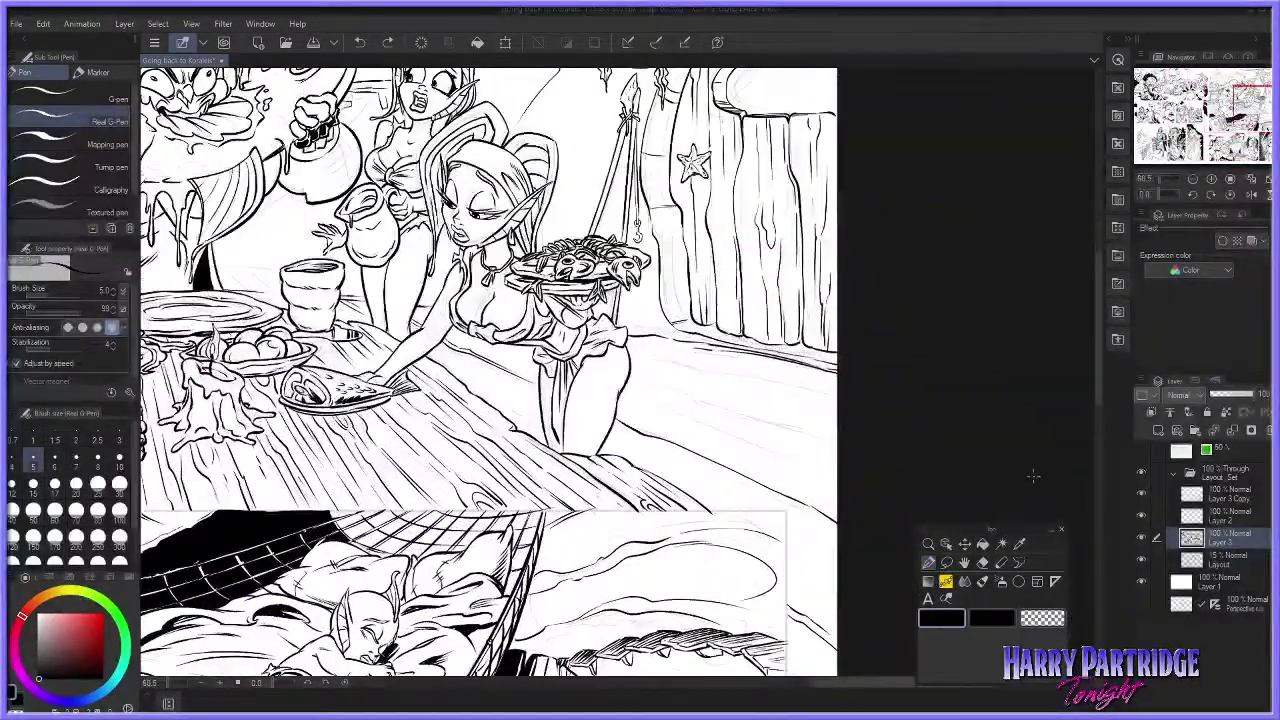
{"action": "left_click", "coordinate": [965, 562]}
{"action": "left_click_drag", "start_coordinate": [858, 508], "coordinate": [784, 480]}
{"action": "left_click", "coordinate": [982, 562]}
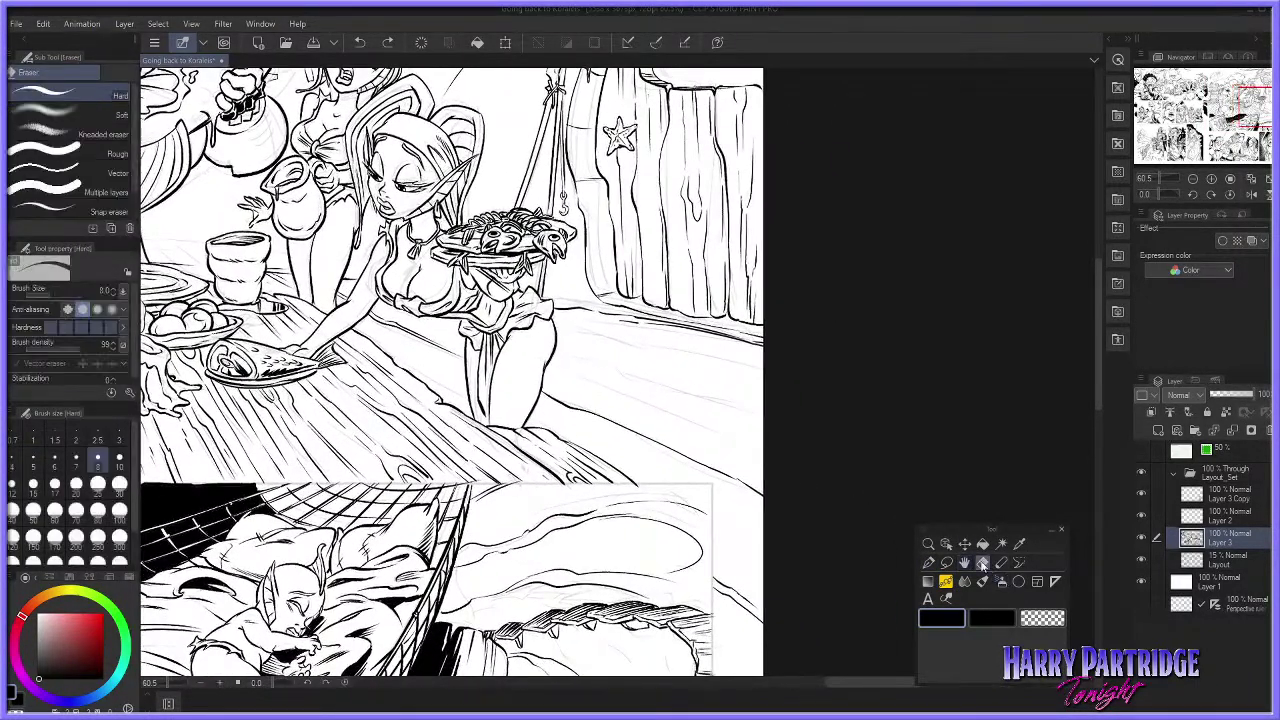
{"action": "left_click_drag", "start_coordinate": [747, 486], "coordinate": [760, 489]}
Step: Redraw the floor line from behind the serving girl's legs out to the page edge with the Real G-Pen
{"action": "key", "text": "p"}
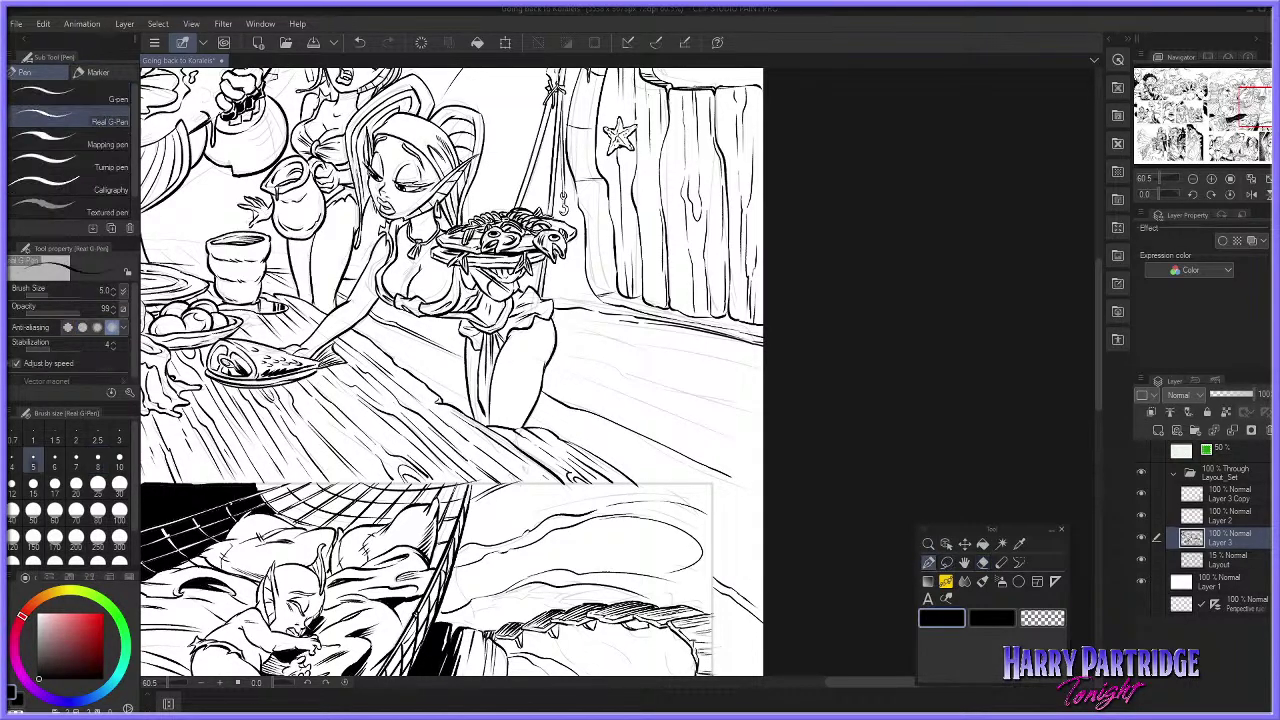
{"action": "left_click_drag", "start_coordinate": [542, 390], "coordinate": [680, 452]}
{"action": "key", "text": "ctrl+z"}
{"action": "key", "text": "ctrl+z"}
{"action": "left_click_drag", "start_coordinate": [604, 414], "coordinate": [783, 490]}
{"action": "left_click_drag", "start_coordinate": [712, 467], "coordinate": [789, 498]}
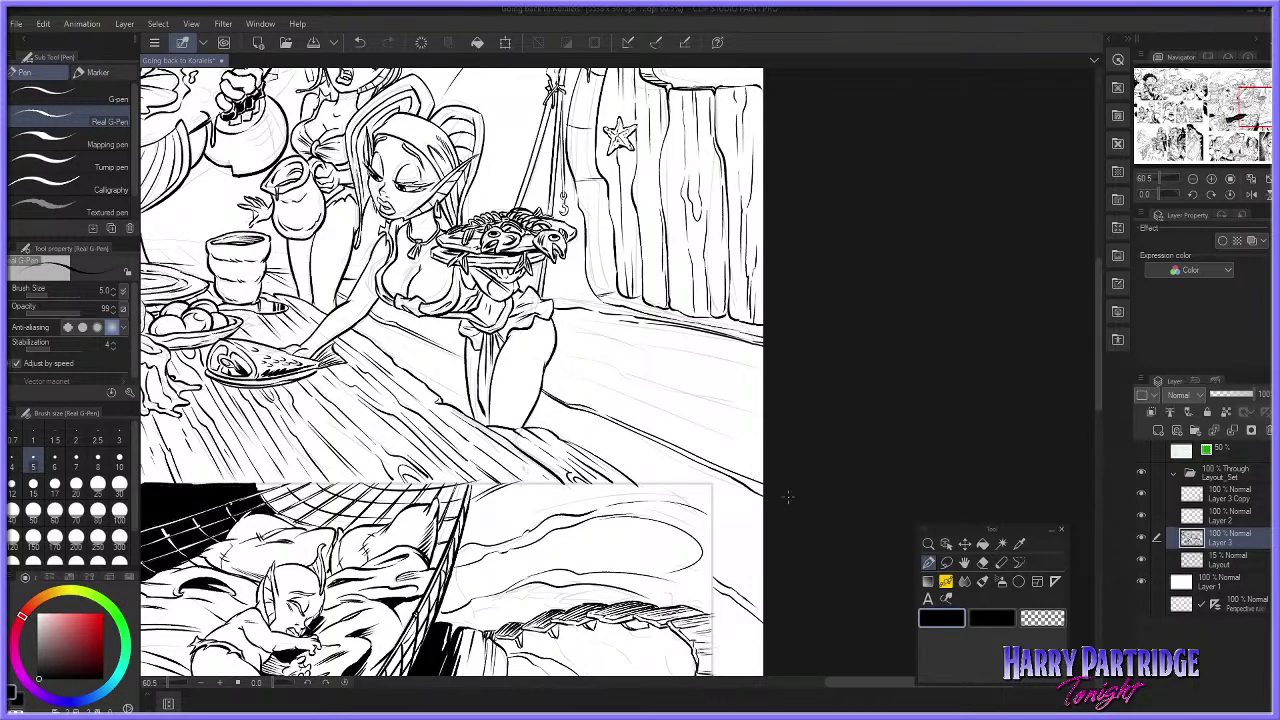
Step: Ink further floorboard seams from the serving girl's hips and thighs to the page edge, spaced up toward the plank wall
{"action": "left_click_drag", "start_coordinate": [548, 363], "coordinate": [801, 465]}
{"action": "left_click_drag", "start_coordinate": [548, 362], "coordinate": [590, 379]}
{"action": "left_click_drag", "start_coordinate": [430, 321], "coordinate": [460, 333]}
{"action": "key", "text": "ctrl+z"}
{"action": "left_click_drag", "start_coordinate": [554, 345], "coordinate": [680, 388]}
{"action": "key", "text": "ctrl+z"}
{"action": "left_click_drag", "start_coordinate": [553, 340], "coordinate": [762, 431]}
{"action": "key", "text": "ctrl+z"}
{"action": "left_click_drag", "start_coordinate": [556, 342], "coordinate": [775, 415]}
{"action": "left_click_drag", "start_coordinate": [553, 320], "coordinate": [766, 385]}
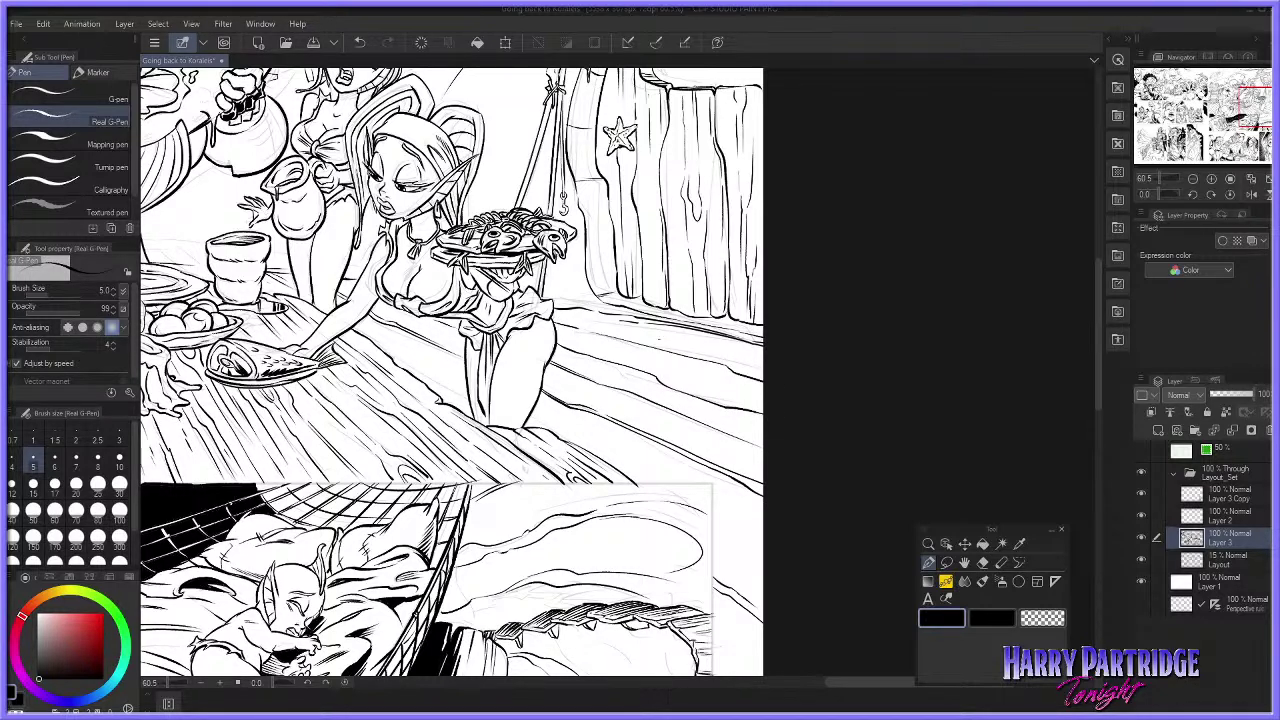
Step: Ink a short board line between the serving girl's outstretched arm and her legs
{"action": "mouse_move", "coordinate": [553, 319]}
{"action": "left_mouse_down"}
{"action": "mouse_move", "coordinate": [610, 332]}
{"action": "mouse_move", "coordinate": [599, 335]}
{"action": "mouse_move", "coordinate": [601, 316]}
{"action": "mouse_move", "coordinate": [624, 321]}
{"action": "left_mouse_up"}
{"action": "key", "text": "ctrl+z"}
{"action": "key", "text": "ctrl+z"}
{"action": "key", "text": "ctrl+z"}
{"action": "key", "text": "ctrl+z"}
{"action": "left_click_drag", "start_coordinate": [393, 354], "coordinate": [454, 393]}
{"action": "mouse_move", "coordinate": [466, 398]}
{"action": "left_mouse_down"}
{"action": "mouse_move", "coordinate": [417, 365]}
{"action": "mouse_move", "coordinate": [460, 395]}
{"action": "left_mouse_up"}
{"action": "key", "text": "ctrl+z"}
{"action": "key", "text": "ctrl+z"}
{"action": "left_click_drag", "start_coordinate": [384, 349], "coordinate": [462, 397]}
{"action": "scroll", "coordinate": [514, 382], "scroll_direction": "down", "scroll_amount": 4}
{"action": "scroll", "coordinate": [570, 370], "scroll_direction": "up", "scroll_amount": 2}
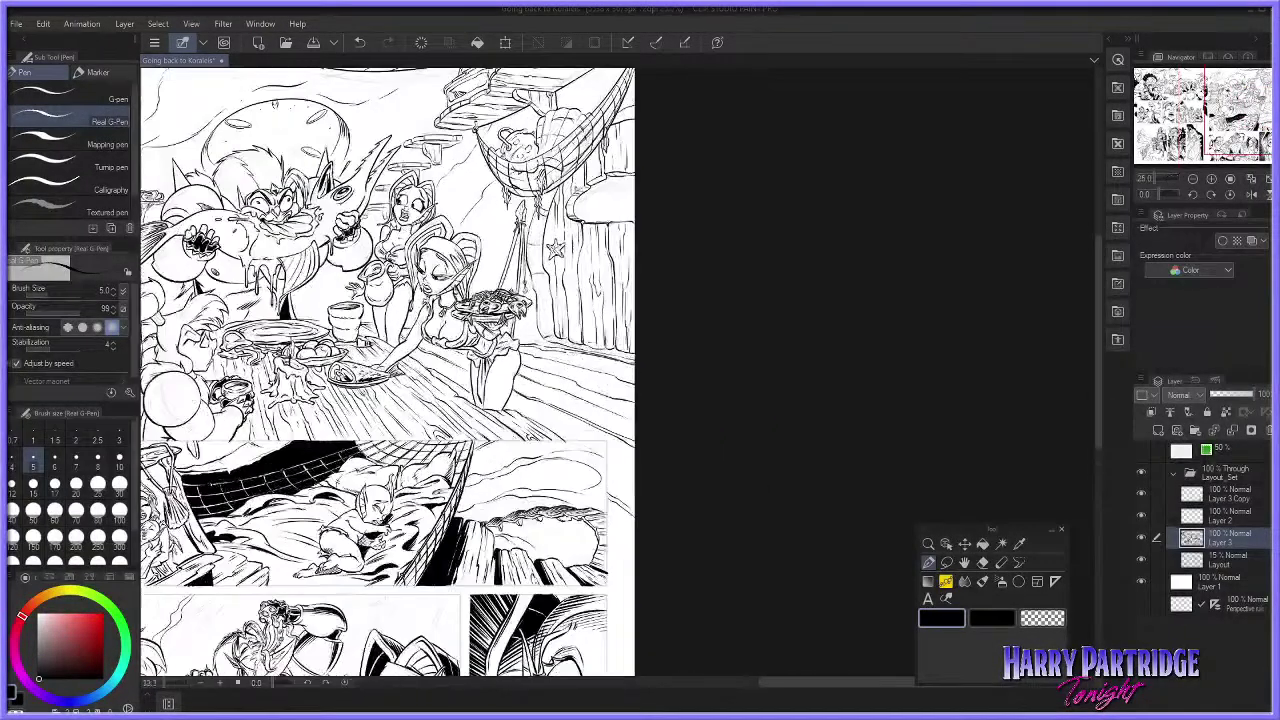
{"action": "scroll", "coordinate": [600, 345], "scroll_direction": "up", "scroll_amount": 1}
{"action": "left_click_drag", "start_coordinate": [798, 684], "coordinate": [718, 686]}
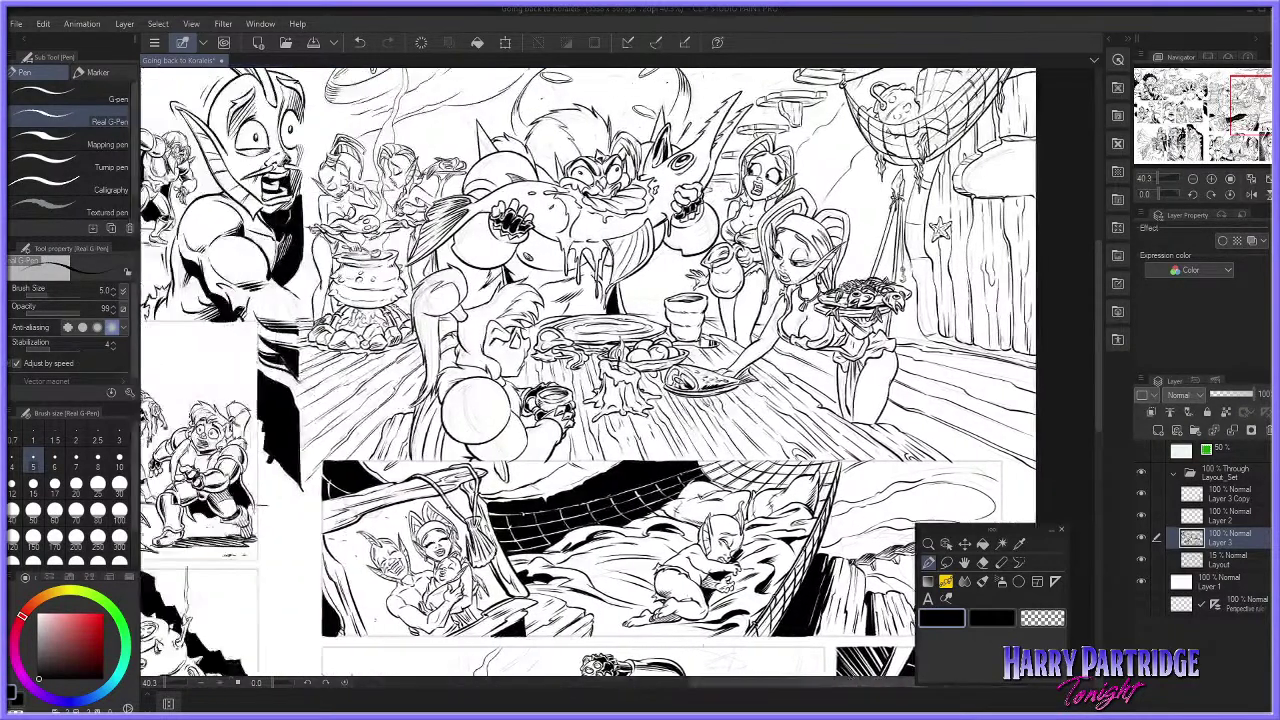
{"action": "mouse_move", "coordinate": [408, 360]}
{"action": "left_mouse_down"}
{"action": "mouse_move", "coordinate": [384, 391]}
{"action": "mouse_move", "coordinate": [313, 395]}
{"action": "mouse_move", "coordinate": [359, 422]}
{"action": "mouse_move", "coordinate": [367, 411]}
{"action": "left_mouse_up"}
{"action": "key", "text": "ctrl+z"}
{"action": "key", "text": "ctrl+z"}
{"action": "key", "text": "ctrl+z"}
{"action": "key", "text": "ctrl+z"}
{"action": "scroll", "coordinate": [442, 281], "scroll_direction": "up", "scroll_amount": 2}
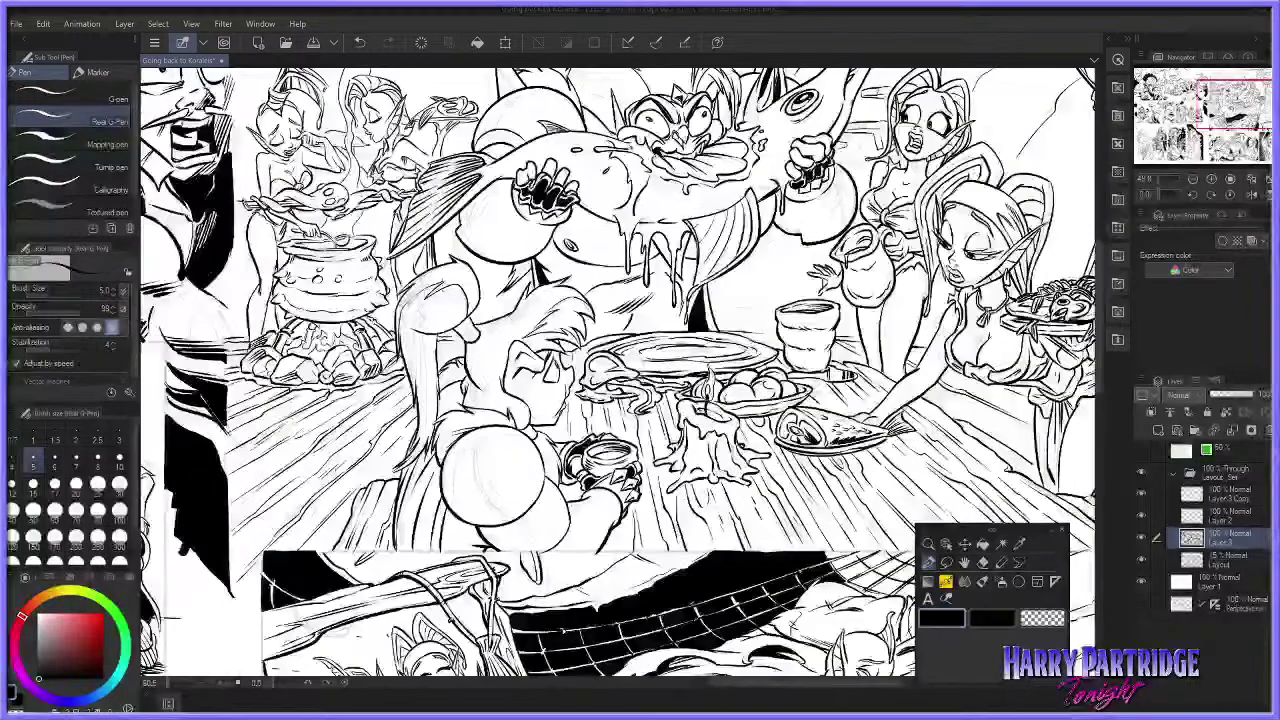
{"action": "mouse_move", "coordinate": [280, 515]}
{"action": "left_mouse_down"}
{"action": "mouse_move", "coordinate": [313, 487]}
{"action": "mouse_move", "coordinate": [282, 515]}
{"action": "left_mouse_up"}
{"action": "key", "text": "ctrl+z"}
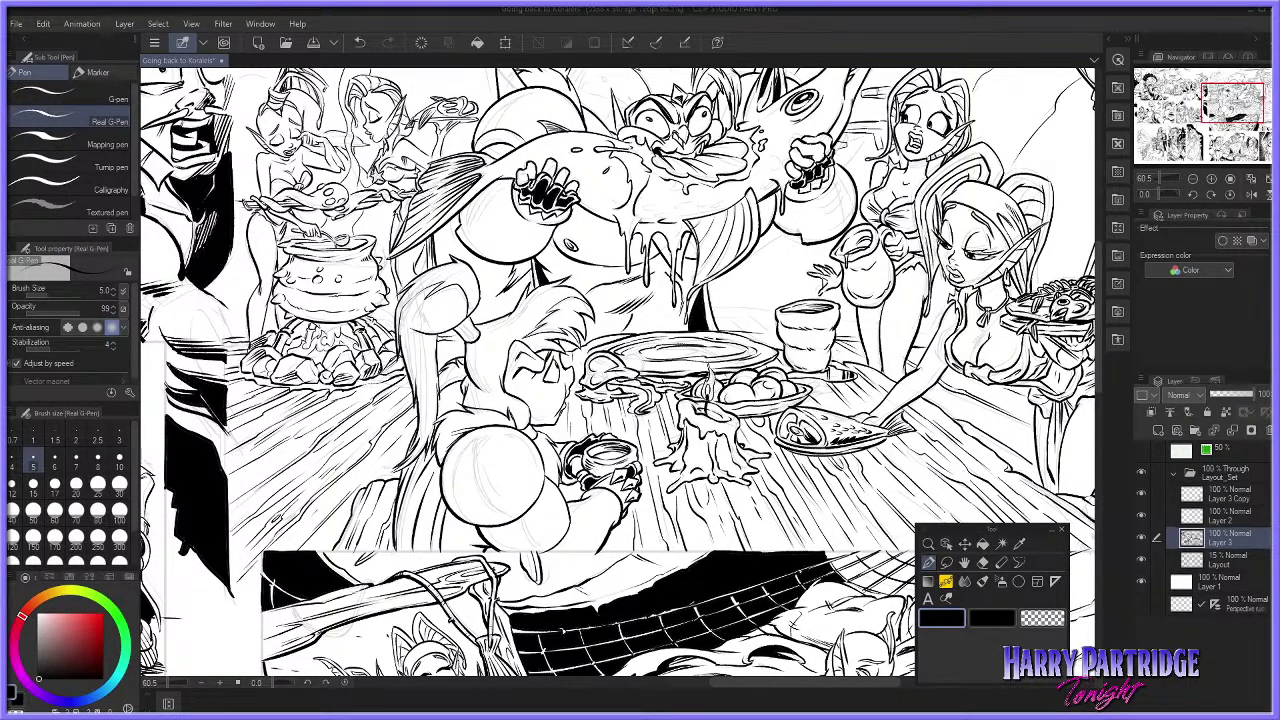
Step: Add wood-grain strokes to the area between the serving girl's outstretched arm and her legs, undoing the unwanted ones
{"action": "left_click_drag", "start_coordinate": [723, 685], "coordinate": [855, 682]}
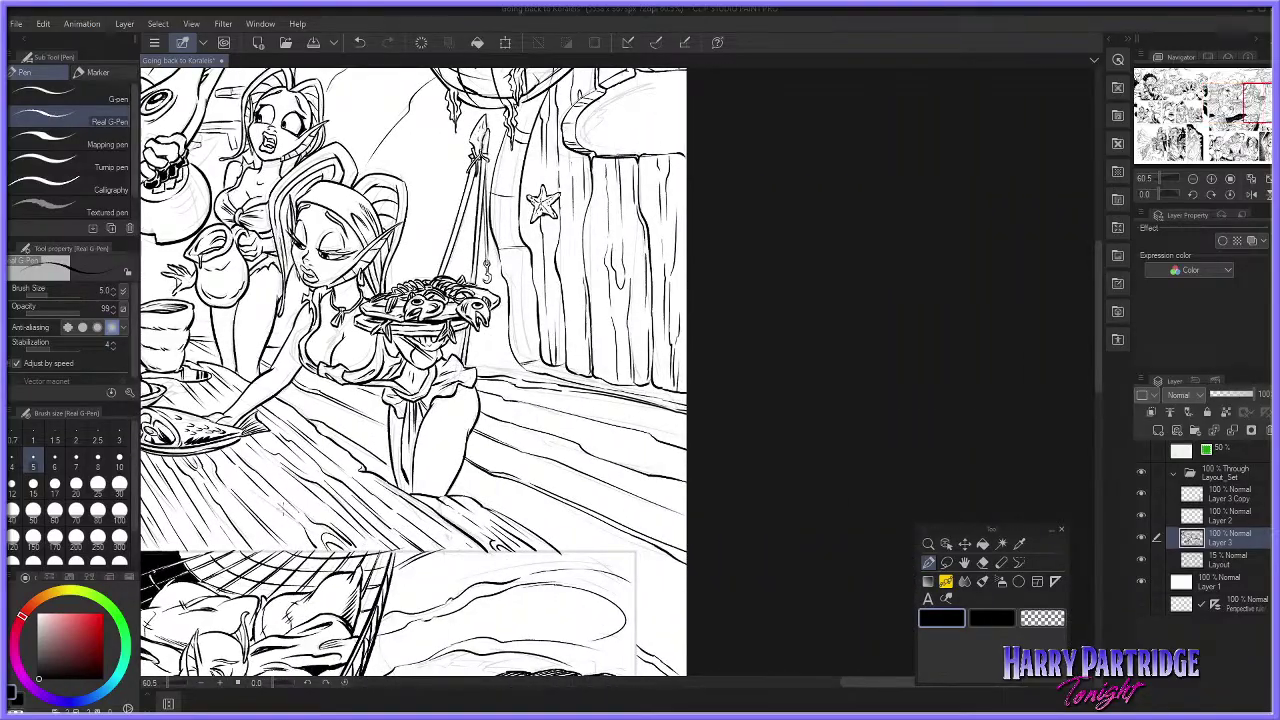
{"action": "left_click_drag", "start_coordinate": [170, 684], "coordinate": [174, 685]}
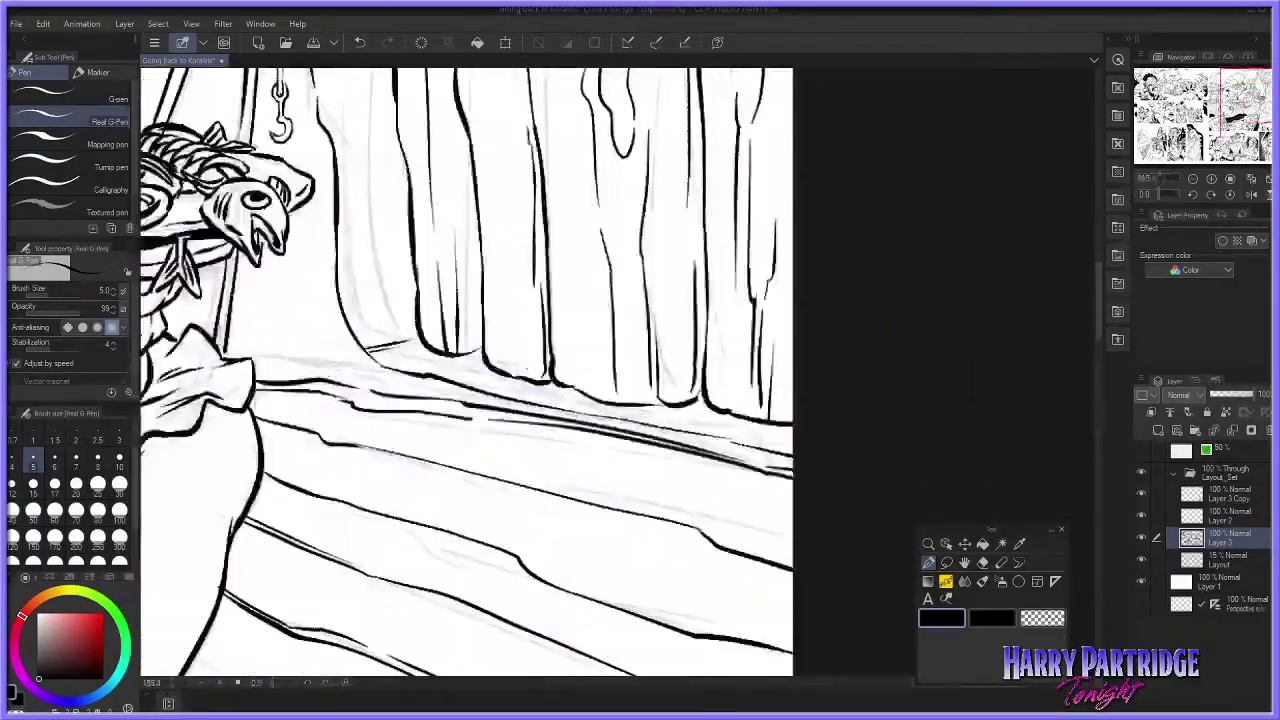
{"action": "left_click_drag", "start_coordinate": [265, 686], "coordinate": [269, 687]}
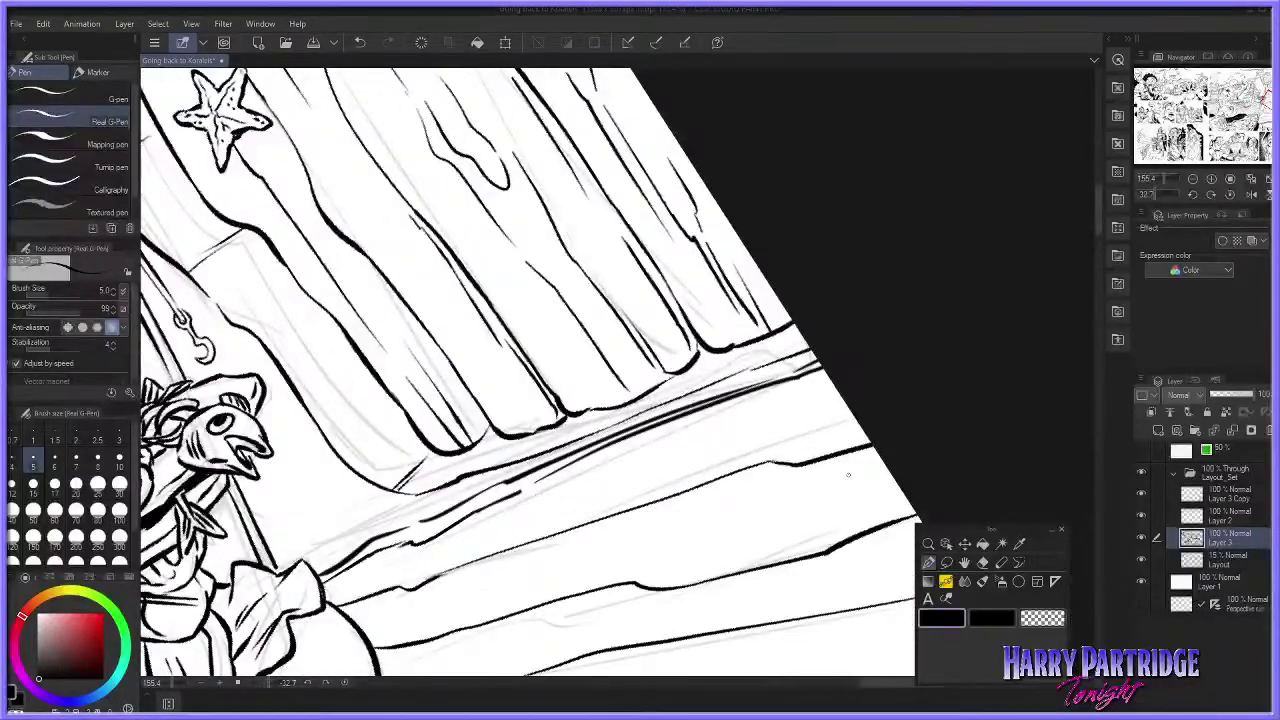
{"action": "scroll", "coordinate": [919, 397], "scroll_direction": "down", "scroll_amount": 6}
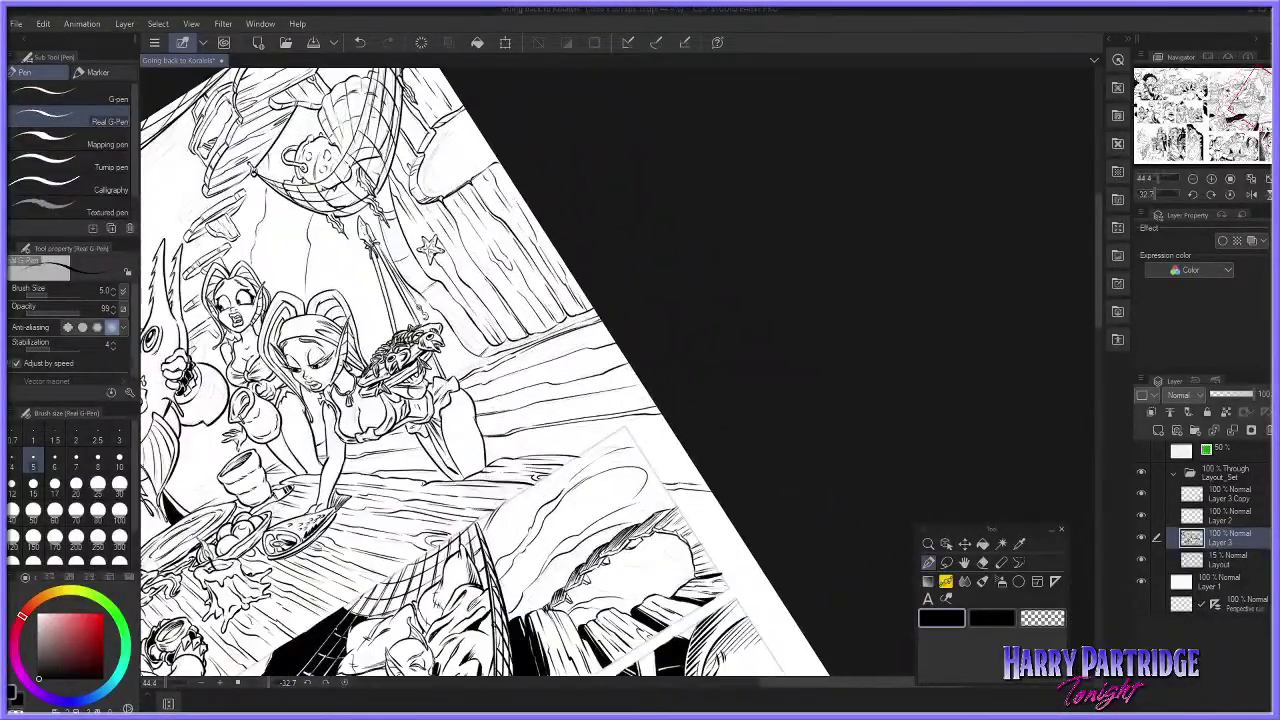
{"action": "left_click_drag", "start_coordinate": [264, 686], "coordinate": [278, 688]}
{"action": "scroll", "coordinate": [290, 650], "scroll_direction": "down", "scroll_amount": 2}
{"action": "scroll", "coordinate": [462, 330], "scroll_direction": "up", "scroll_amount": 3}
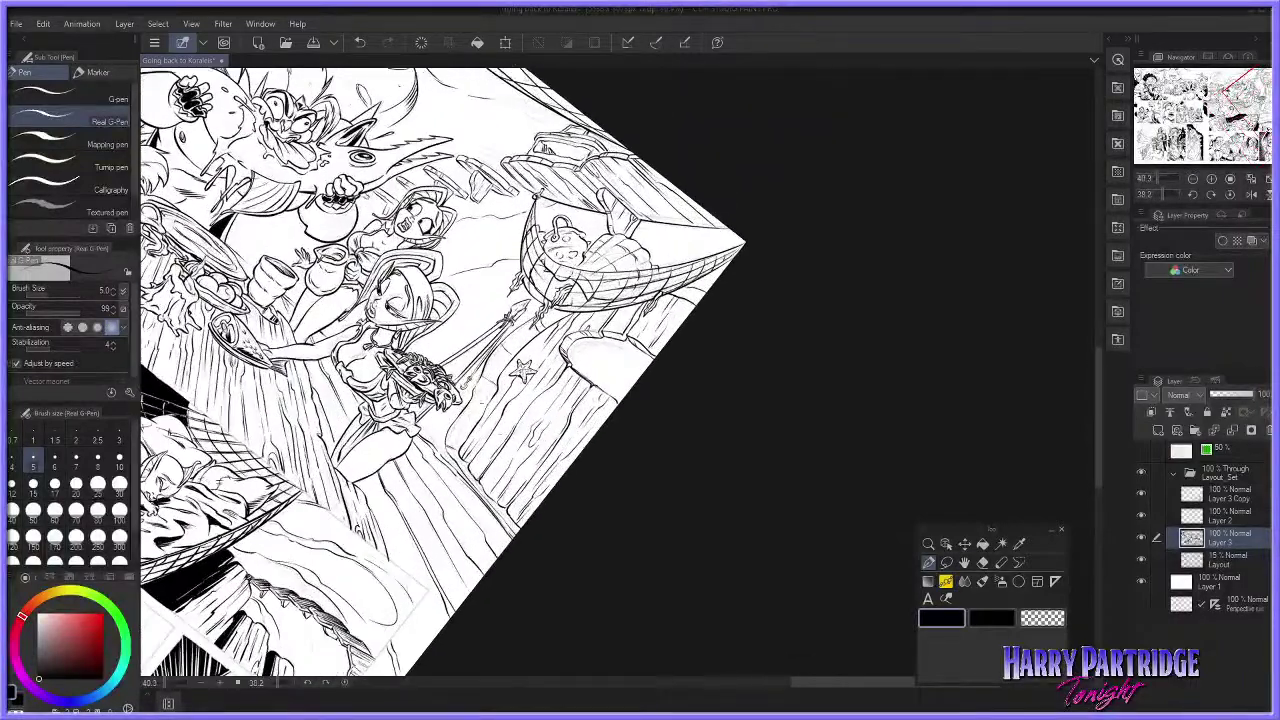
{"action": "scroll", "coordinate": [240, 385], "scroll_direction": "up", "scroll_amount": 1}
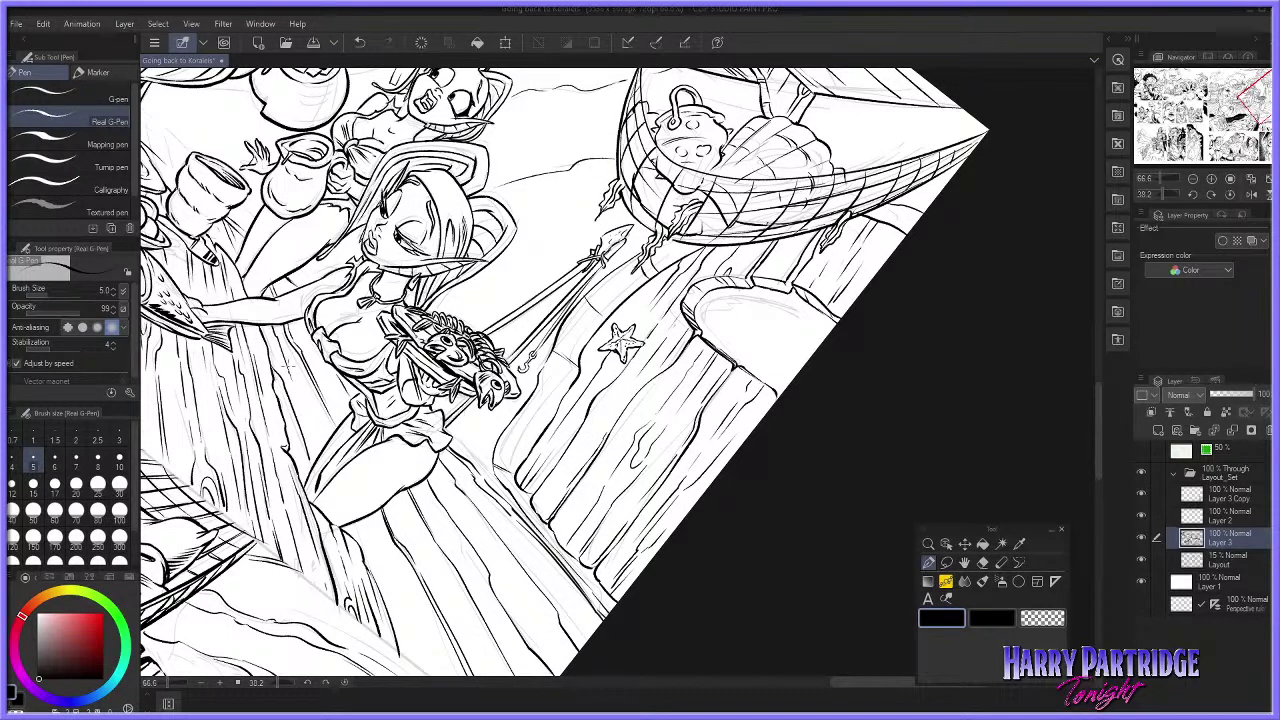
{"action": "left_click_drag", "start_coordinate": [290, 360], "coordinate": [313, 437]}
{"action": "left_click_drag", "start_coordinate": [295, 359], "coordinate": [308, 400]}
{"action": "key", "text": "ctrl+z"}
{"action": "left_click_drag", "start_coordinate": [294, 350], "coordinate": [330, 436]}
{"action": "left_click_drag", "start_coordinate": [299, 315], "coordinate": [307, 339]}
{"action": "key", "text": "ctrl+z"}
{"action": "mouse_move", "coordinate": [305, 343]}
{"action": "left_mouse_down"}
{"action": "mouse_move", "coordinate": [311, 355]}
{"action": "mouse_move", "coordinate": [302, 332]}
{"action": "mouse_move", "coordinate": [308, 347]}
{"action": "left_mouse_up"}
{"action": "key", "text": "ctrl+z"}
{"action": "left_click_drag", "start_coordinate": [332, 412], "coordinate": [338, 430]}
{"action": "key", "text": "ctrl+z"}
{"action": "key", "text": "ctrl+z"}
{"action": "left_click_drag", "start_coordinate": [328, 387], "coordinate": [342, 422]}
{"action": "left_click_drag", "start_coordinate": [319, 365], "coordinate": [344, 417]}
{"action": "left_click_drag", "start_coordinate": [337, 385], "coordinate": [346, 396]}
{"action": "key", "text": "ctrl+z"}
{"action": "key", "text": "ctrl+z"}
{"action": "key", "text": "ctrl+z"}
{"action": "key", "text": "ctrl+z"}
{"action": "key", "text": "e"}
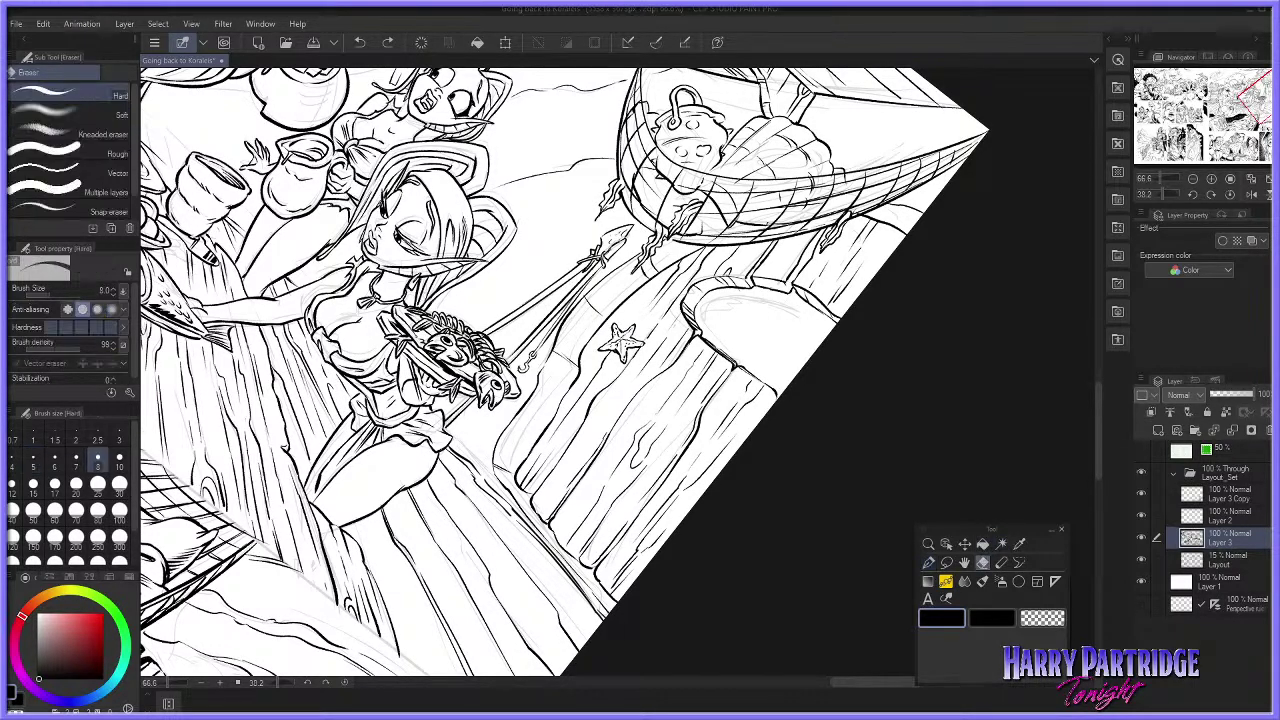
{"action": "key", "text": "p"}
{"action": "mouse_move", "coordinate": [314, 361]}
{"action": "left_mouse_down"}
{"action": "mouse_move", "coordinate": [358, 413]}
{"action": "mouse_move", "coordinate": [348, 424]}
{"action": "left_mouse_up"}
{"action": "key", "text": "ctrl+z"}
{"action": "key", "text": "ctrl+z"}
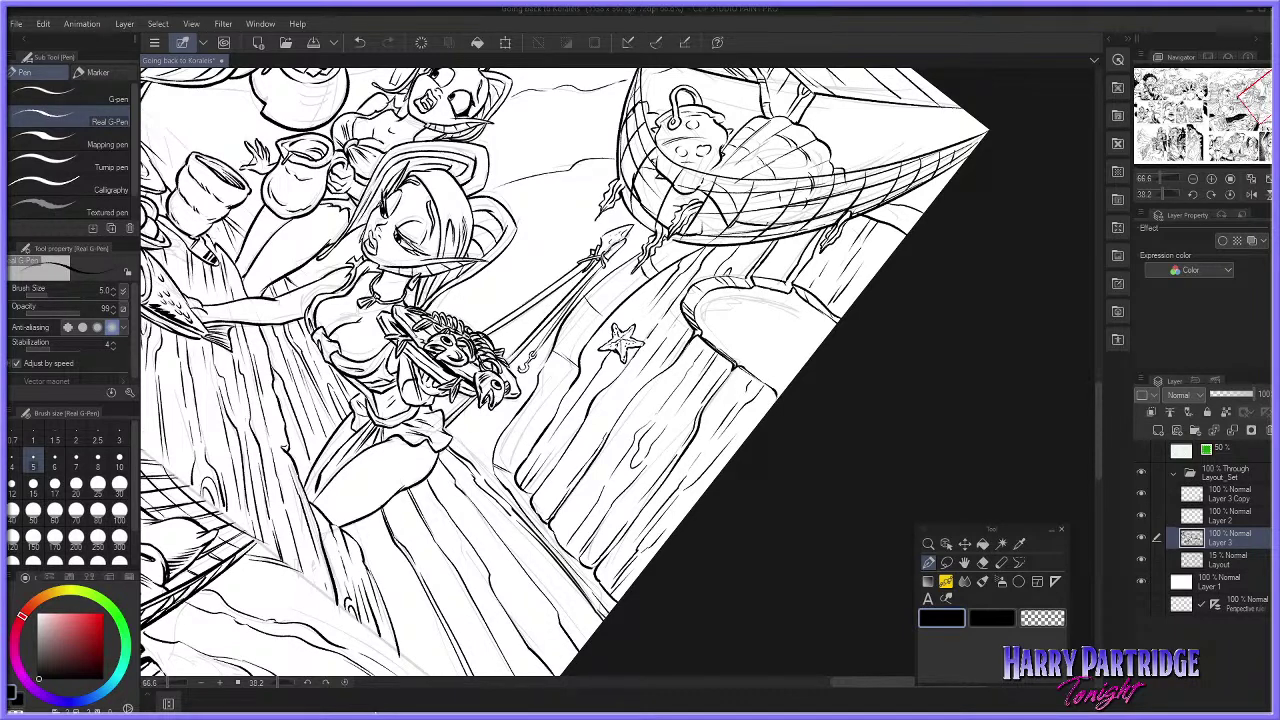
{"action": "left_click", "coordinate": [1143, 514]}
{"action": "left_click", "coordinate": [1143, 514]}
{"action": "left_click", "coordinate": [983, 562]}
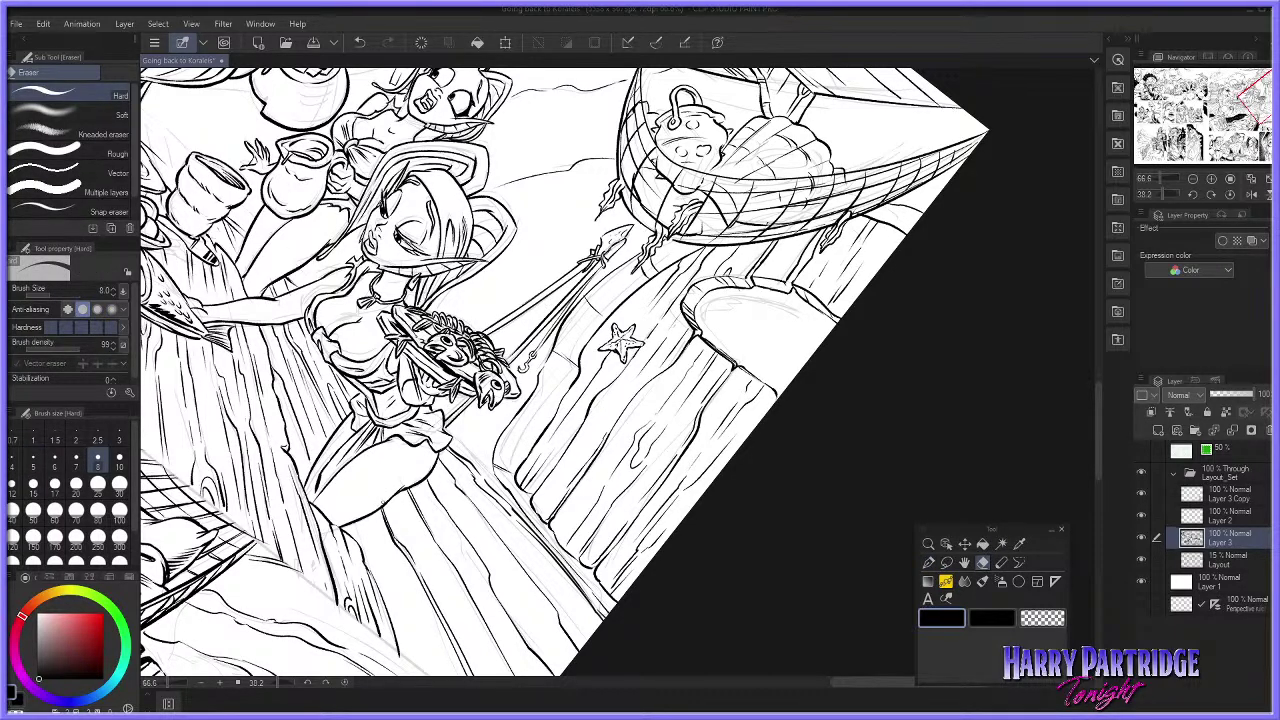
{"action": "key", "text": "ctrl+z"}
Step: Ink wood-grain strokes along the floorboard directly below the serving girl's legs with the Real G-Pen
{"action": "scroll", "coordinate": [1093, 415], "scroll_direction": "down", "scroll_amount": 5}
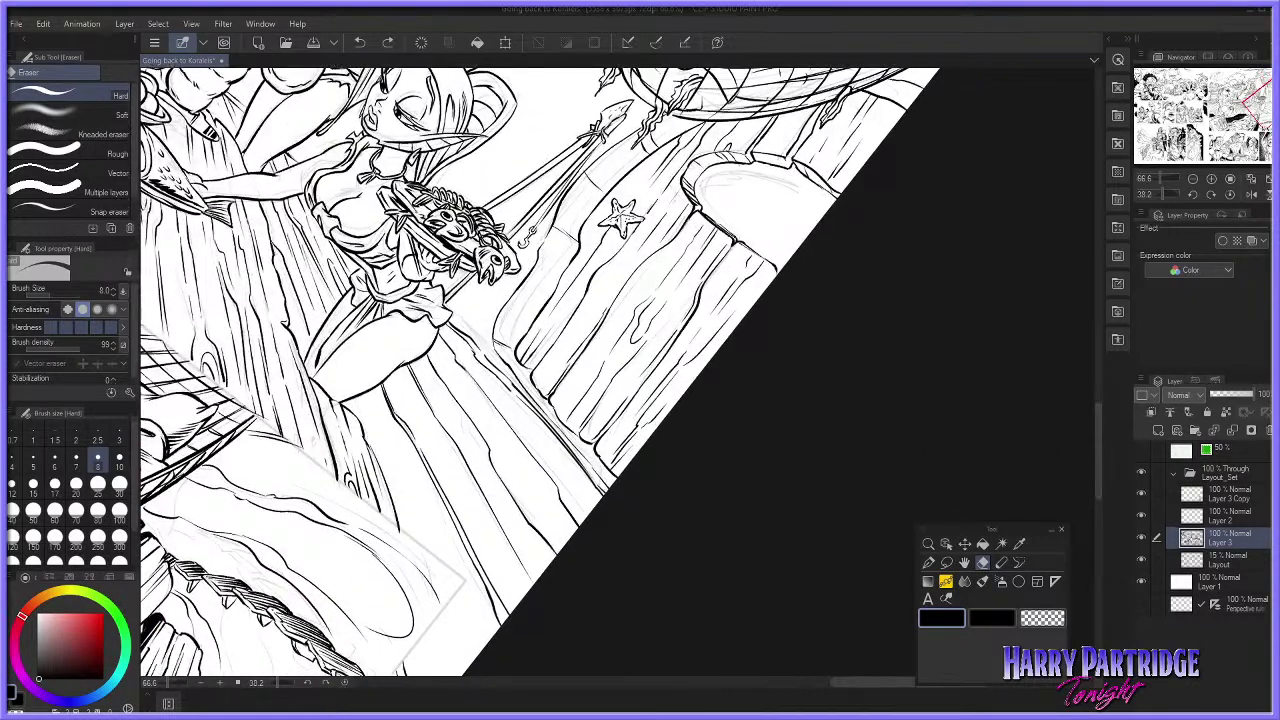
{"action": "key", "text": "p"}
{"action": "left_click_drag", "start_coordinate": [368, 396], "coordinate": [418, 534]}
{"action": "left_click_drag", "start_coordinate": [408, 503], "coordinate": [418, 519]}
{"action": "left_click_drag", "start_coordinate": [415, 508], "coordinate": [435, 559]}
{"action": "left_click_drag", "start_coordinate": [410, 484], "coordinate": [432, 537]}
{"action": "left_click_drag", "start_coordinate": [432, 538], "coordinate": [446, 566]}
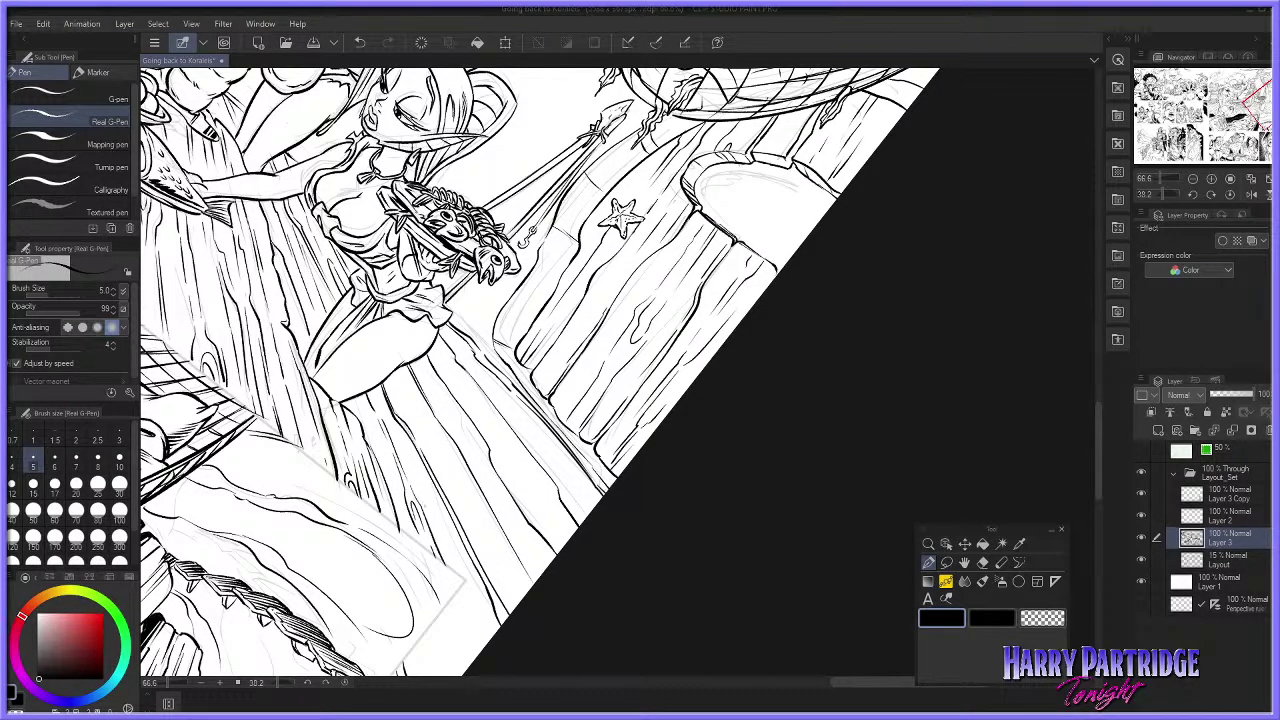
Step: Extend the wood-grain strokes down the page margin beside the hammock panel's corner
{"action": "left_click_drag", "start_coordinate": [393, 423], "coordinate": [441, 516]}
{"action": "key", "text": "ctrl+z"}
{"action": "left_click_drag", "start_coordinate": [453, 588], "coordinate": [473, 631]}
{"action": "mouse_move", "coordinate": [458, 558]}
{"action": "left_mouse_down"}
{"action": "mouse_move", "coordinate": [490, 628]}
{"action": "mouse_move", "coordinate": [442, 630]}
{"action": "mouse_move", "coordinate": [450, 658]}
{"action": "left_mouse_up"}
{"action": "left_click_drag", "start_coordinate": [446, 610], "coordinate": [467, 673]}
{"action": "left_click_drag", "start_coordinate": [421, 630], "coordinate": [445, 682]}
{"action": "key", "text": "ctrl+z"}
{"action": "left_click_drag", "start_coordinate": [421, 635], "coordinate": [441, 675]}
{"action": "mouse_move", "coordinate": [373, 388]}
{"action": "left_mouse_down"}
{"action": "mouse_move", "coordinate": [385, 414]}
{"action": "mouse_move", "coordinate": [373, 437]}
{"action": "left_mouse_up"}
{"action": "key", "text": "ctrl+z"}
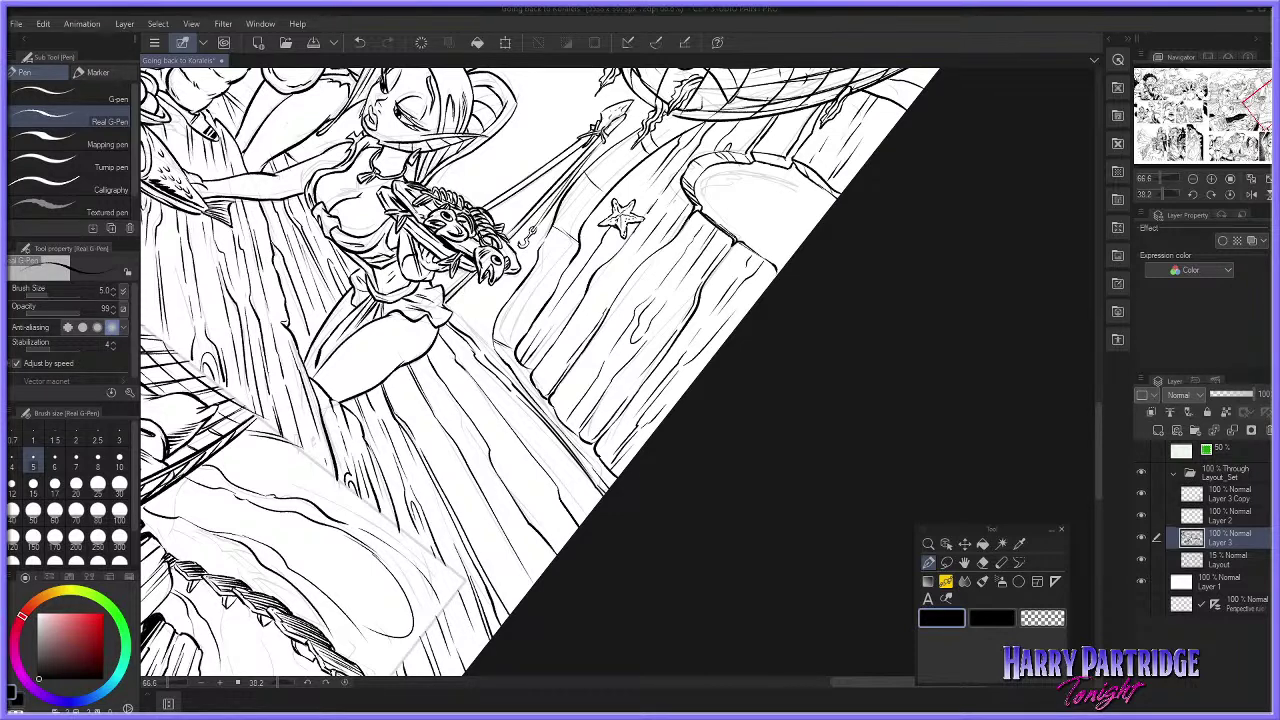
Step: Fill the second floorboard from the serving girl's thigh to the page edge with long wood-grain strokes
{"action": "left_click_drag", "start_coordinate": [397, 378], "coordinate": [416, 419]}
{"action": "left_click_drag", "start_coordinate": [397, 368], "coordinate": [455, 497]}
{"action": "left_click_drag", "start_coordinate": [436, 426], "coordinate": [466, 482]}
{"action": "key", "text": "ctrl+z"}
{"action": "key", "text": "ctrl+z"}
{"action": "left_click_drag", "start_coordinate": [444, 434], "coordinate": [521, 595]}
{"action": "key", "text": "ctrl+z"}
{"action": "key", "text": "ctrl+z"}
{"action": "key", "text": "ctrl+z"}
{"action": "left_click_drag", "start_coordinate": [471, 489], "coordinate": [525, 597]}
{"action": "key", "text": "ctrl+z"}
{"action": "left_click_drag", "start_coordinate": [470, 513], "coordinate": [511, 593]}
{"action": "key", "text": "ctrl+z"}
{"action": "left_click_drag", "start_coordinate": [471, 511], "coordinate": [519, 605]}
{"action": "left_click_drag", "start_coordinate": [489, 551], "coordinate": [523, 601]}
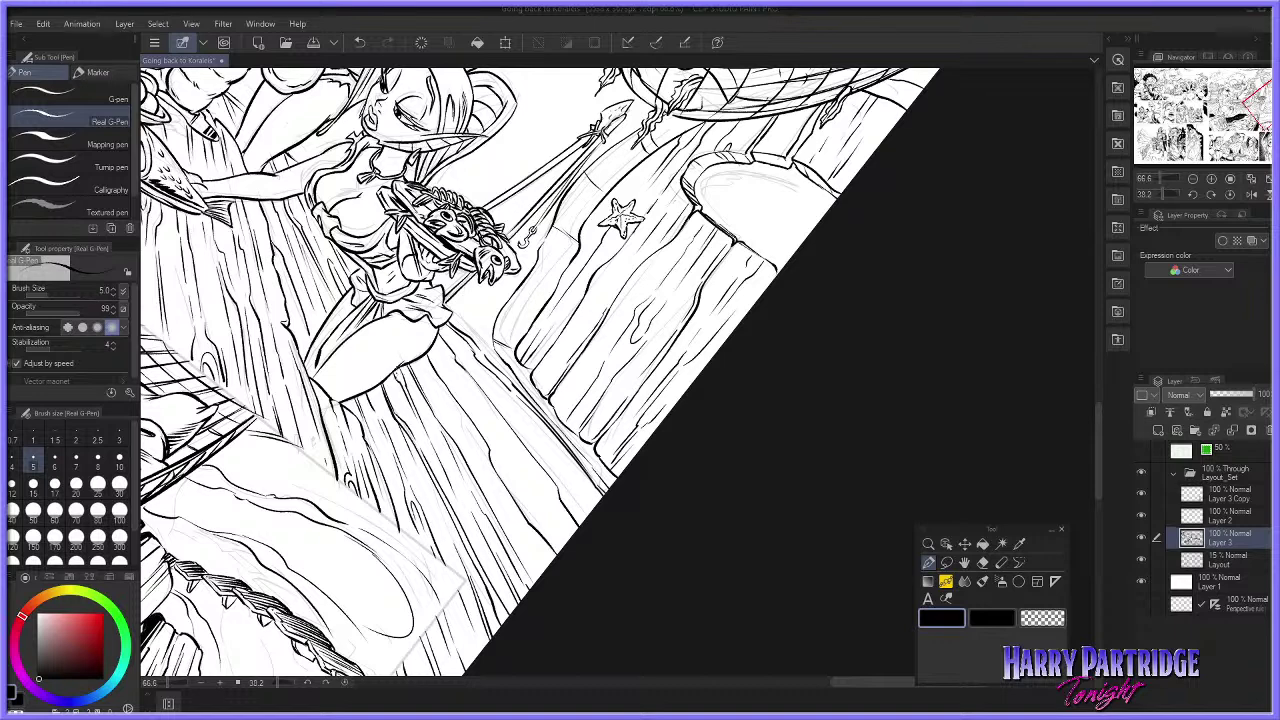
Step: Add wood-grain strokes along the middle floorboard behind the serving girl, undoing the ones that miss
{"action": "mouse_move", "coordinate": [387, 381]}
{"action": "left_mouse_down"}
{"action": "mouse_move", "coordinate": [402, 399]}
{"action": "mouse_move", "coordinate": [425, 372]}
{"action": "mouse_move", "coordinate": [495, 485]}
{"action": "left_mouse_up"}
{"action": "key", "text": "ctrl+z"}
{"action": "key", "text": "ctrl+z"}
{"action": "key", "text": "ctrl+z"}
{"action": "left_click_drag", "start_coordinate": [457, 411], "coordinate": [508, 512]}
{"action": "key", "text": "ctrl+z"}
{"action": "key", "text": "ctrl+z"}
{"action": "left_click_drag", "start_coordinate": [482, 462], "coordinate": [546, 566]}
{"action": "key", "text": "ctrl+z"}
{"action": "left_click_drag", "start_coordinate": [491, 475], "coordinate": [544, 572]}
{"action": "key", "text": "ctrl+z"}
{"action": "mouse_move", "coordinate": [429, 387]}
{"action": "left_mouse_down"}
{"action": "mouse_move", "coordinate": [480, 441]}
{"action": "mouse_move", "coordinate": [481, 477]}
{"action": "left_mouse_up"}
{"action": "key", "text": "ctrl+z"}
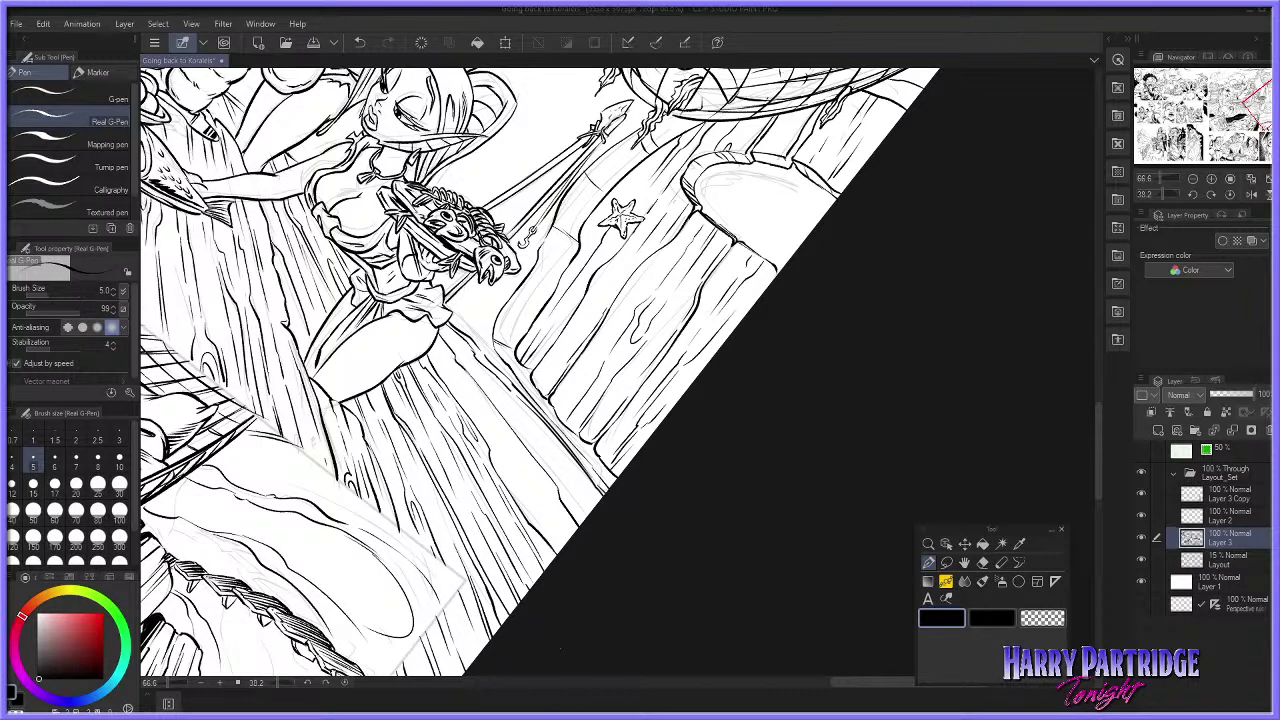
Step: Ink wood-grain strokes on the floorboard nearest the plank wall, from the serving girl's hip to the page edge
{"action": "left_click_drag", "start_coordinate": [437, 348], "coordinate": [554, 540]}
{"action": "key", "text": "ctrl+z"}
{"action": "key", "text": "ctrl+z"}
{"action": "mouse_move", "coordinate": [496, 455]}
{"action": "left_mouse_down"}
{"action": "mouse_move", "coordinate": [552, 544]}
{"action": "mouse_move", "coordinate": [464, 404]}
{"action": "mouse_move", "coordinate": [566, 536]}
{"action": "left_mouse_up"}
{"action": "key", "text": "ctrl+z"}
{"action": "left_click_drag", "start_coordinate": [538, 484], "coordinate": [556, 514]}
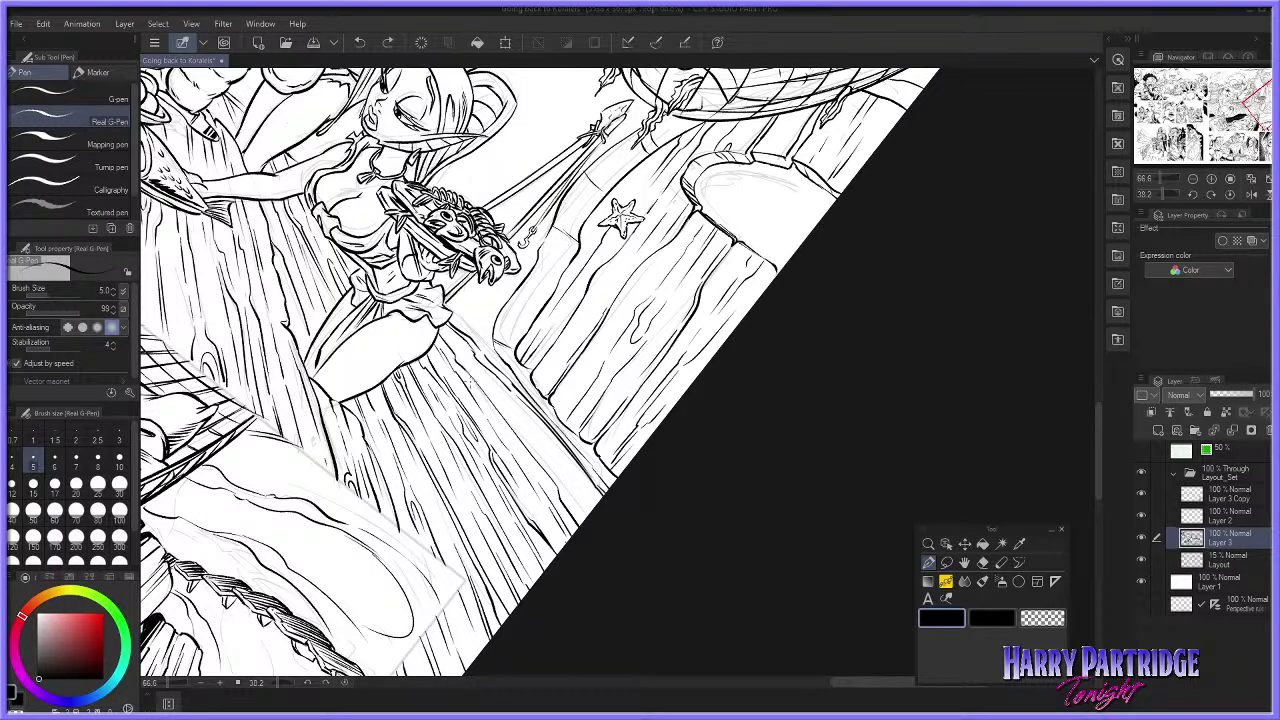
Step: Redo the wood-grain strokes on the floorboard nearest the plank wall, from the serving girl's hip to the wall's base, undoing the ones that miss
{"action": "key", "text": "ctrl+z"}
{"action": "key", "text": "ctrl+z"}
{"action": "left_click_drag", "start_coordinate": [447, 334], "coordinate": [542, 458]}
{"action": "key", "text": "ctrl+z"}
{"action": "left_click_drag", "start_coordinate": [512, 390], "coordinate": [589, 493]}
{"action": "key", "text": "ctrl+z"}
{"action": "left_click_drag", "start_coordinate": [555, 449], "coordinate": [590, 520]}
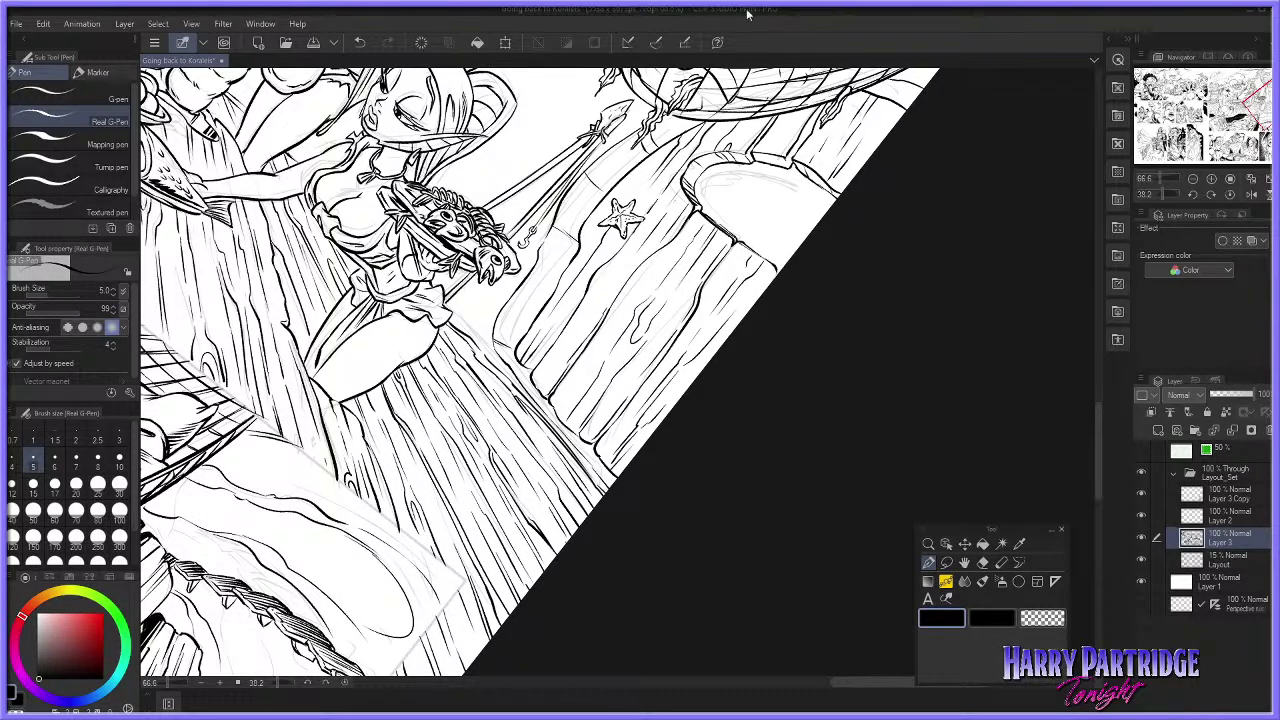
Step: Reset the canvas rotation to 0 and add small marks on the spotted dome behind the feasting monster, undoing the stray one
{"action": "scroll", "coordinate": [578, 141], "scroll_direction": "down", "scroll_amount": 4}
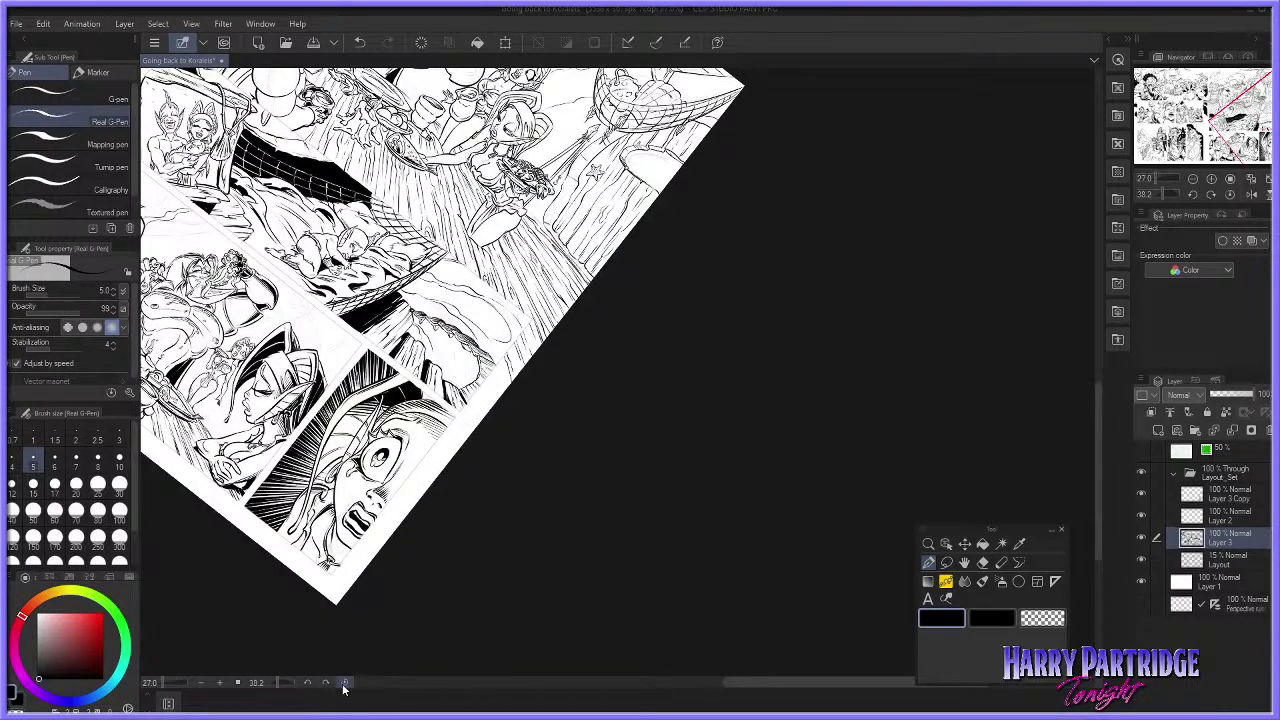
{"action": "left_click", "coordinate": [344, 684]}
{"action": "scroll", "coordinate": [394, 475], "scroll_direction": "down", "scroll_amount": 3}
{"action": "scroll", "coordinate": [290, 415], "scroll_direction": "up", "scroll_amount": 3}
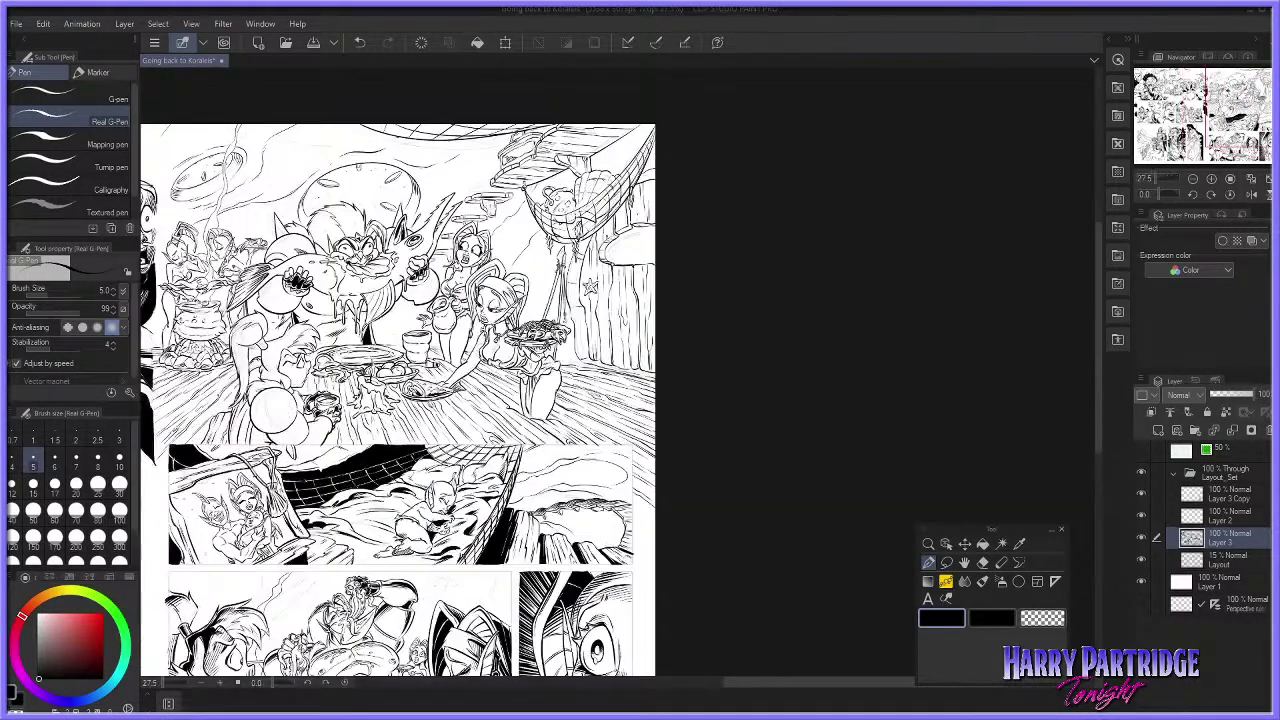
{"action": "scroll", "coordinate": [257, 305], "scroll_direction": "up", "scroll_amount": 2}
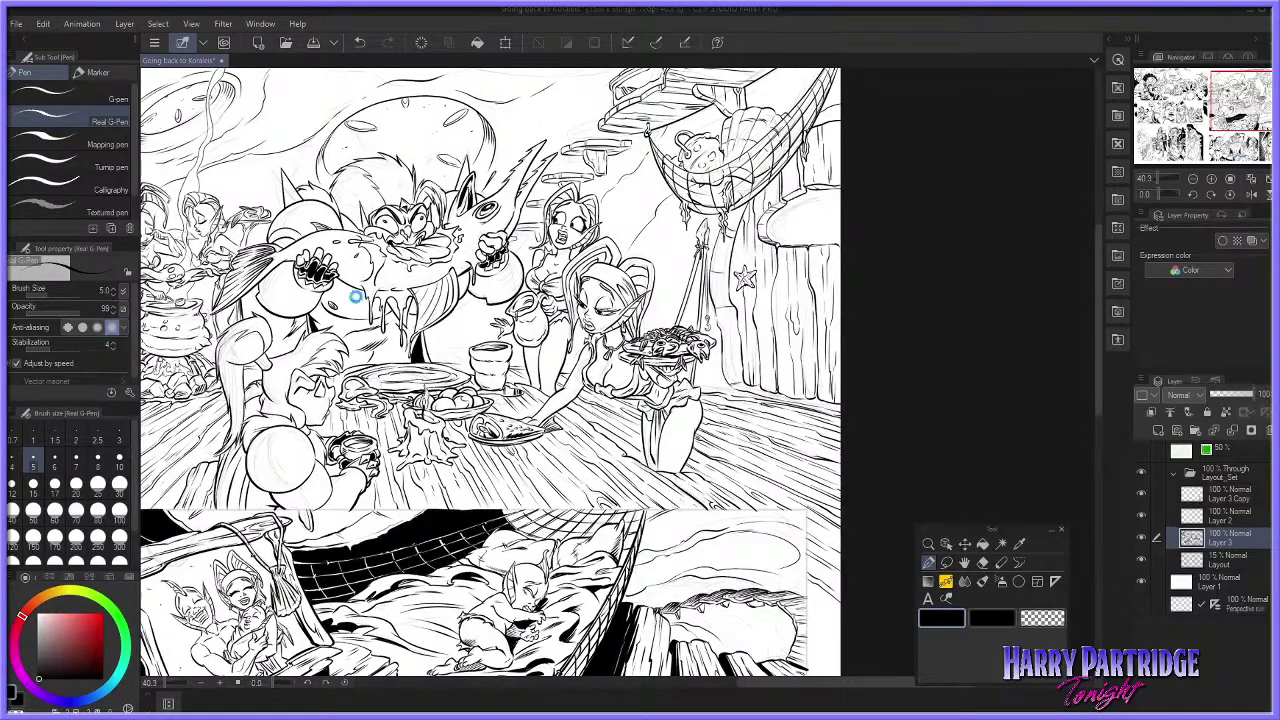
{"action": "scroll", "coordinate": [428, 91], "scroll_direction": "up", "scroll_amount": 2}
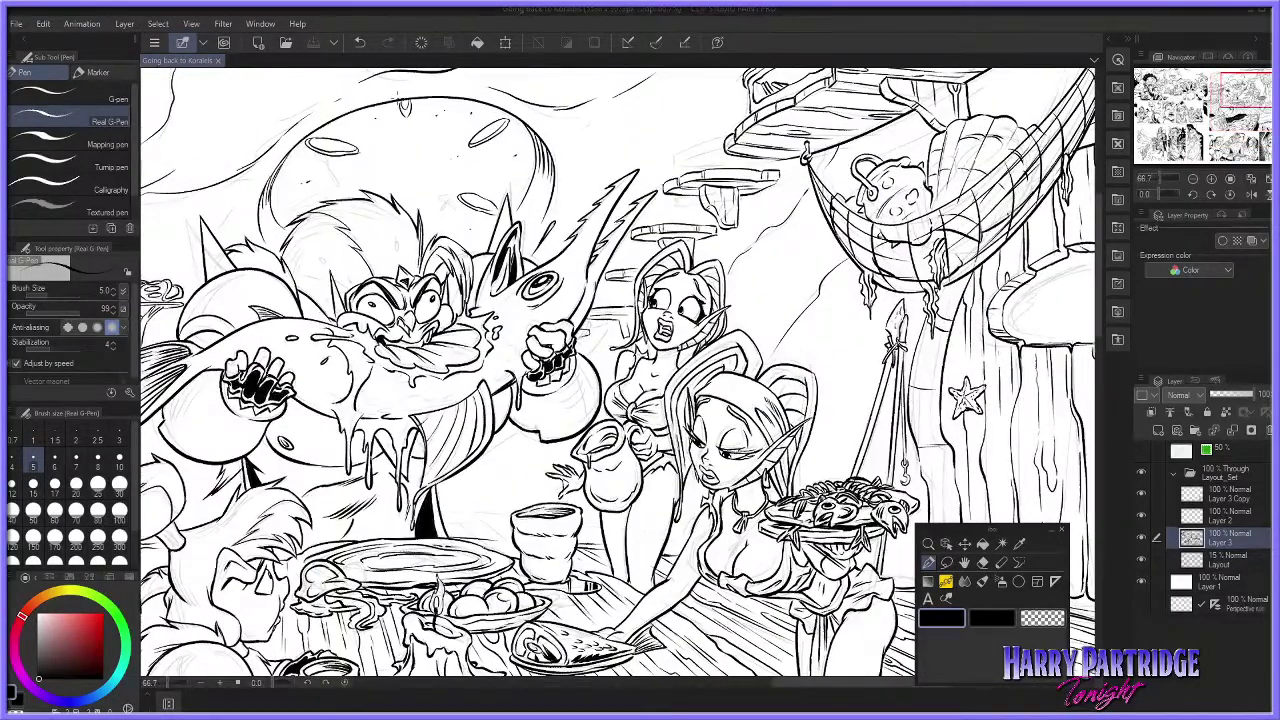
{"action": "left_click_drag", "start_coordinate": [402, 181], "coordinate": [419, 171]}
{"action": "left_click_drag", "start_coordinate": [556, 147], "coordinate": [556, 159]}
{"action": "key", "text": "ctrl+z"}
Step: Examine the inked banquet panel next to its neighbouring panels for remaining gaps in the line work
{"action": "scroll", "coordinate": [596, 266], "scroll_direction": "down", "scroll_amount": 4}
{"action": "scroll", "coordinate": [596, 266], "scroll_direction": "up", "scroll_amount": 1}
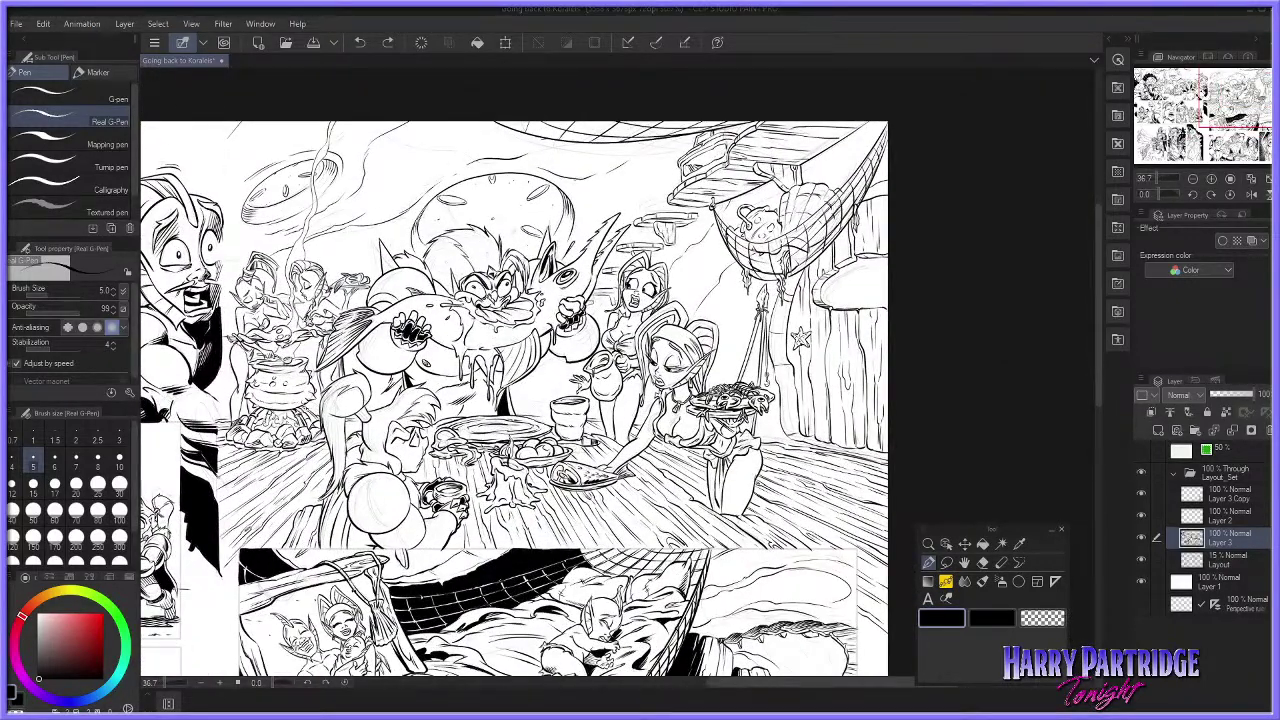
{"action": "scroll", "coordinate": [892, 396], "scroll_direction": "up", "scroll_amount": 1}
{"action": "left_click_drag", "start_coordinate": [878, 684], "coordinate": [853, 683]}
{"action": "scroll", "coordinate": [477, 333], "scroll_direction": "up", "scroll_amount": 1}
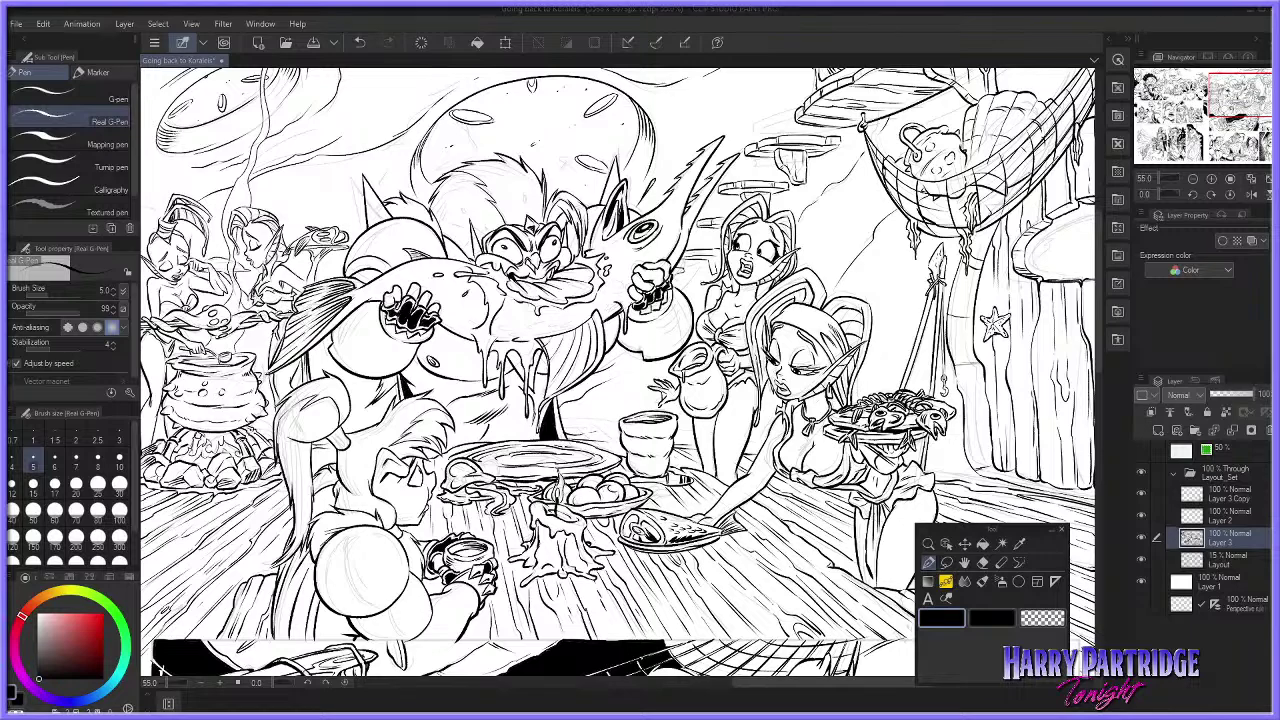
{"action": "scroll", "coordinate": [858, 474], "scroll_direction": "down", "scroll_amount": 3}
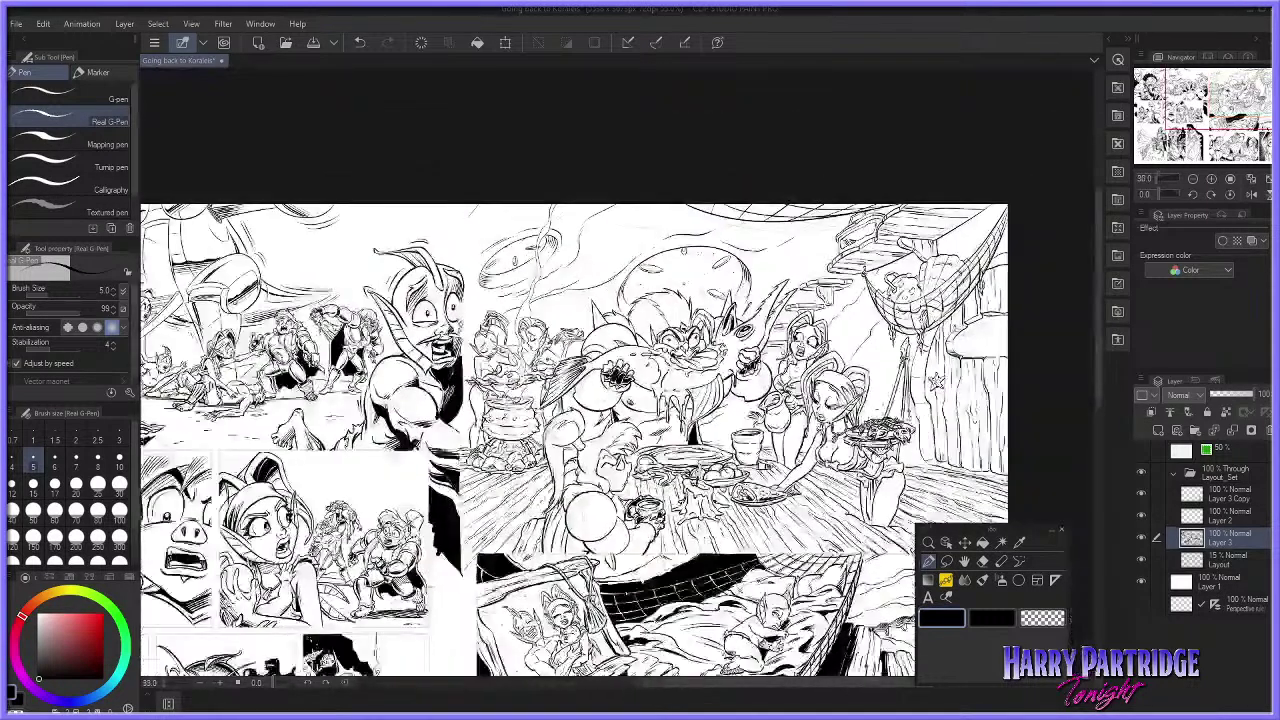
{"action": "scroll", "coordinate": [858, 474], "scroll_direction": "up", "scroll_amount": 1}
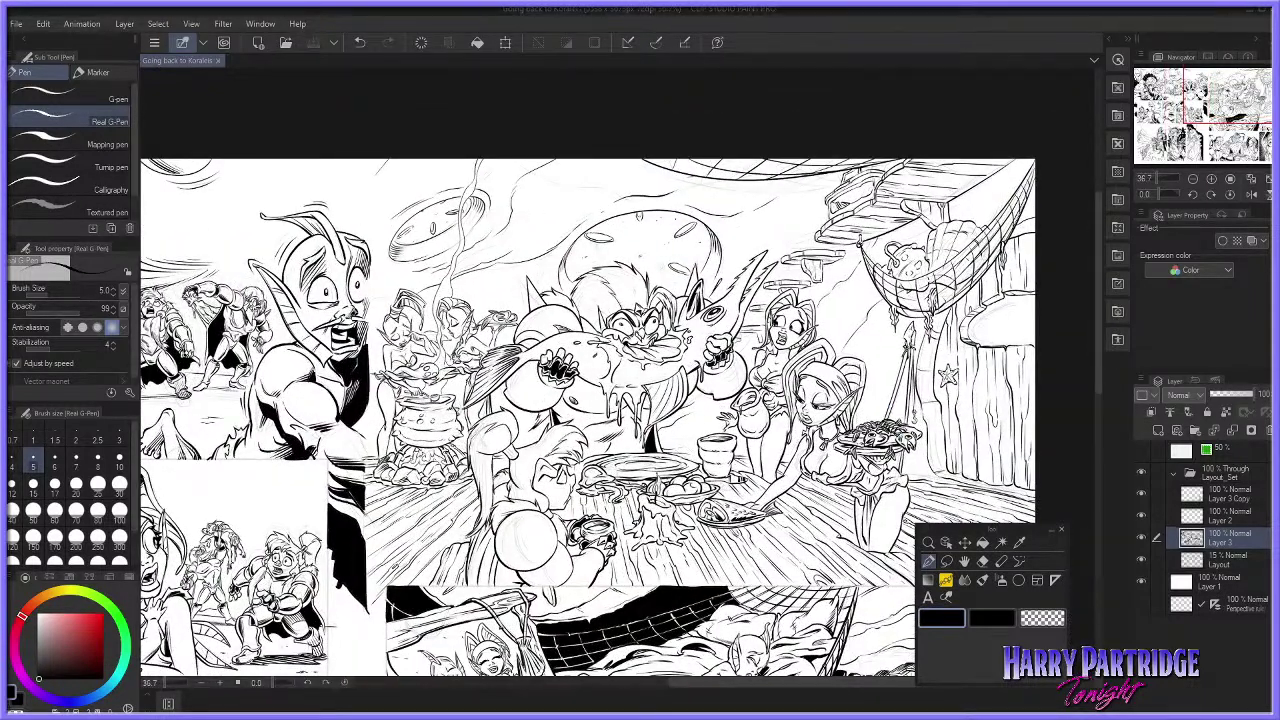
{"action": "scroll", "coordinate": [676, 540], "scroll_direction": "up", "scroll_amount": 1}
{"action": "scroll", "coordinate": [570, 530], "scroll_direction": "up", "scroll_amount": 3}
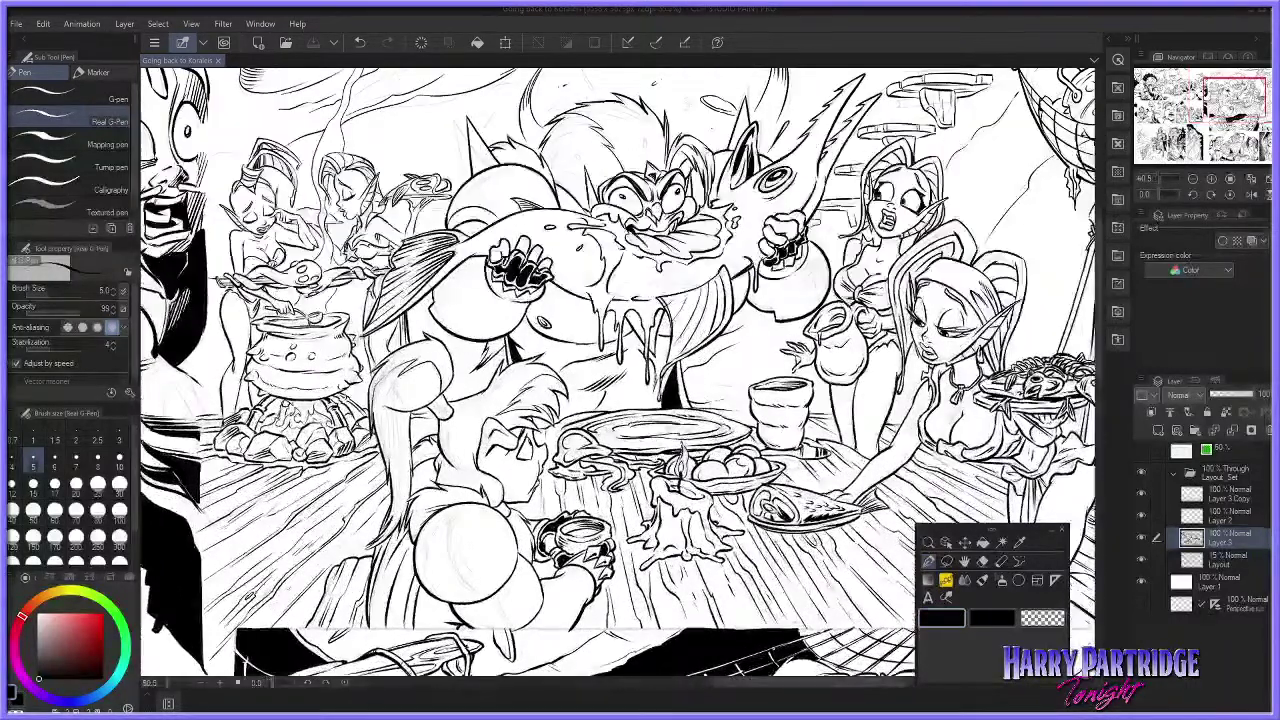
Step: Undo the latest stray strokes, add a short stroke beside the food on the table, and make Layer 2 the active layer
{"action": "left_click_drag", "start_coordinate": [836, 508], "coordinate": [815, 531]}
{"action": "key", "text": "ctrl+z"}
{"action": "key", "text": "ctrl+z"}
{"action": "key", "text": "ctrl+z"}
{"action": "left_click_drag", "start_coordinate": [564, 428], "coordinate": [554, 439]}
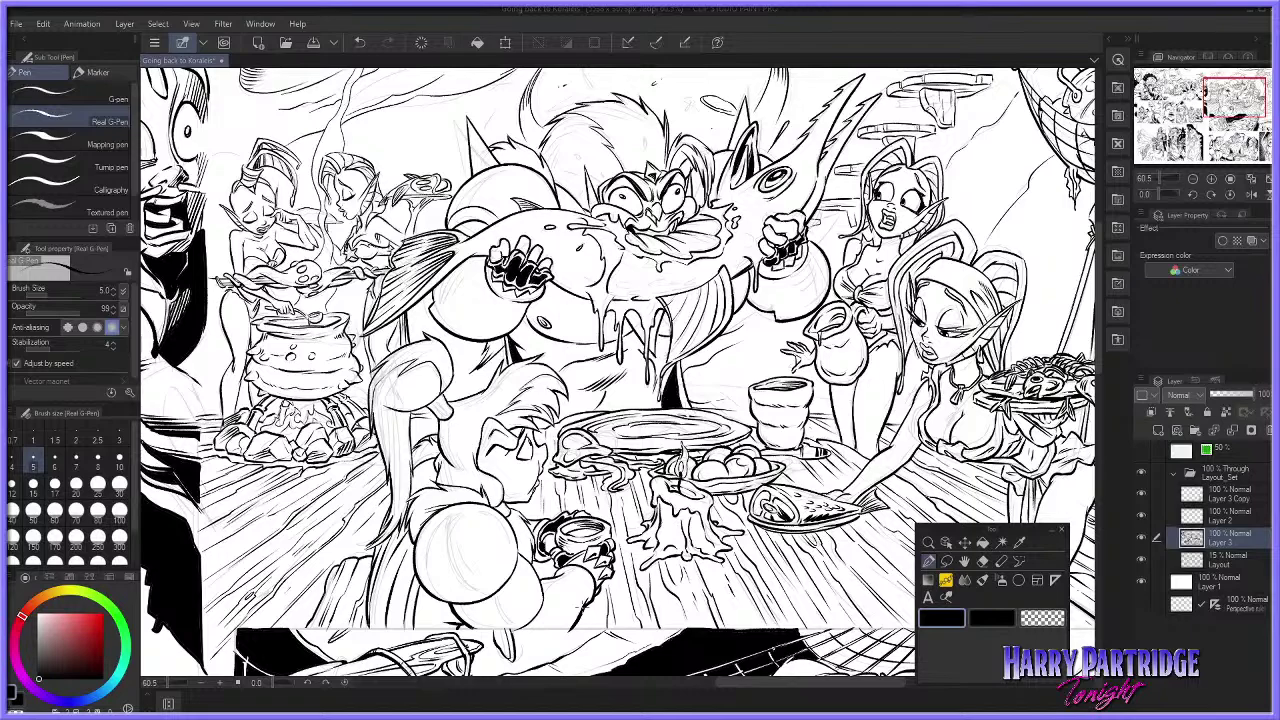
{"action": "right_click", "coordinate": [1215, 515]}
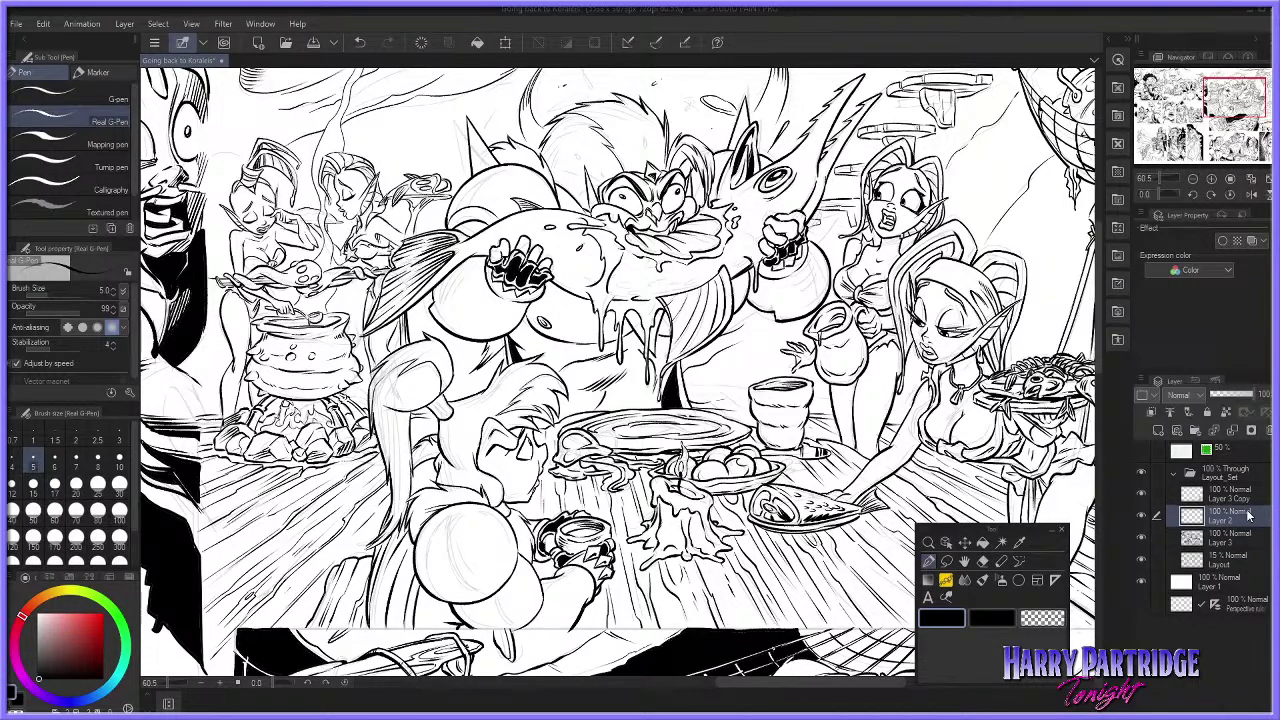
{"action": "left_click", "coordinate": [1194, 421]}
Step: Examine the banquet panel and the whole two-page spread to judge where solid blacks are needed
{"action": "scroll", "coordinate": [767, 502], "scroll_direction": "down", "scroll_amount": 2}
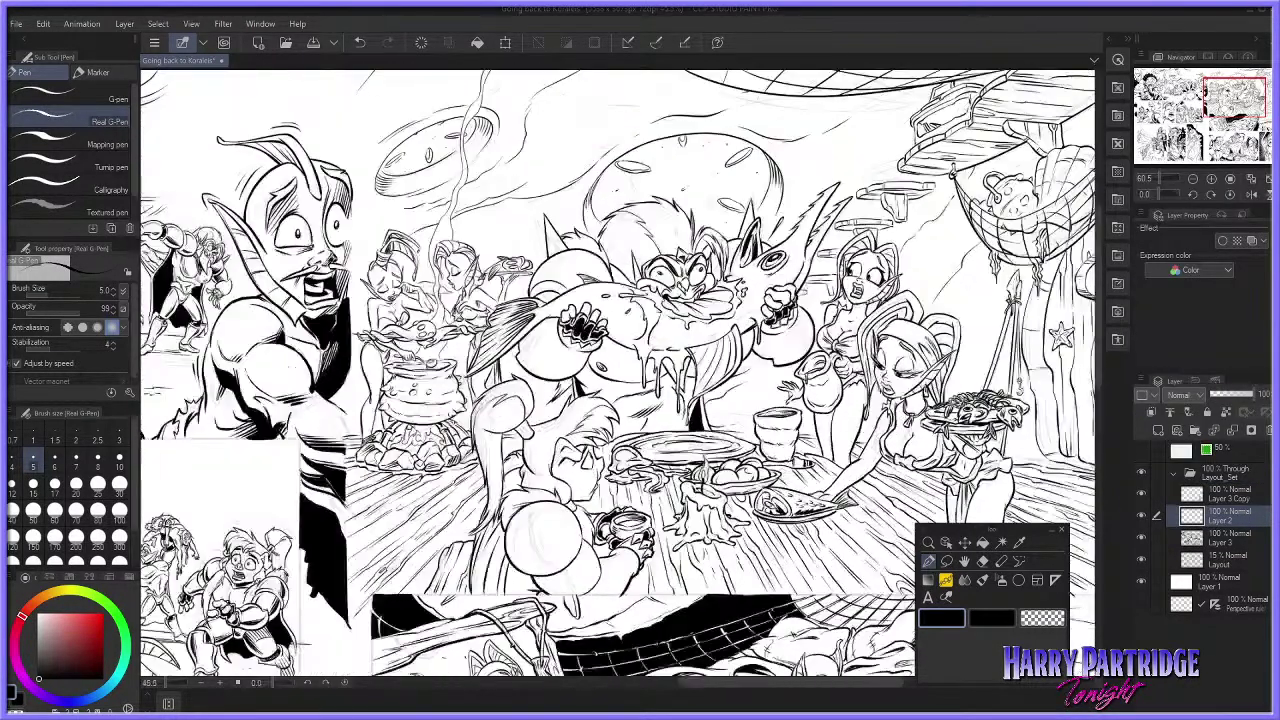
{"action": "key", "text": "ctrl+plus"}
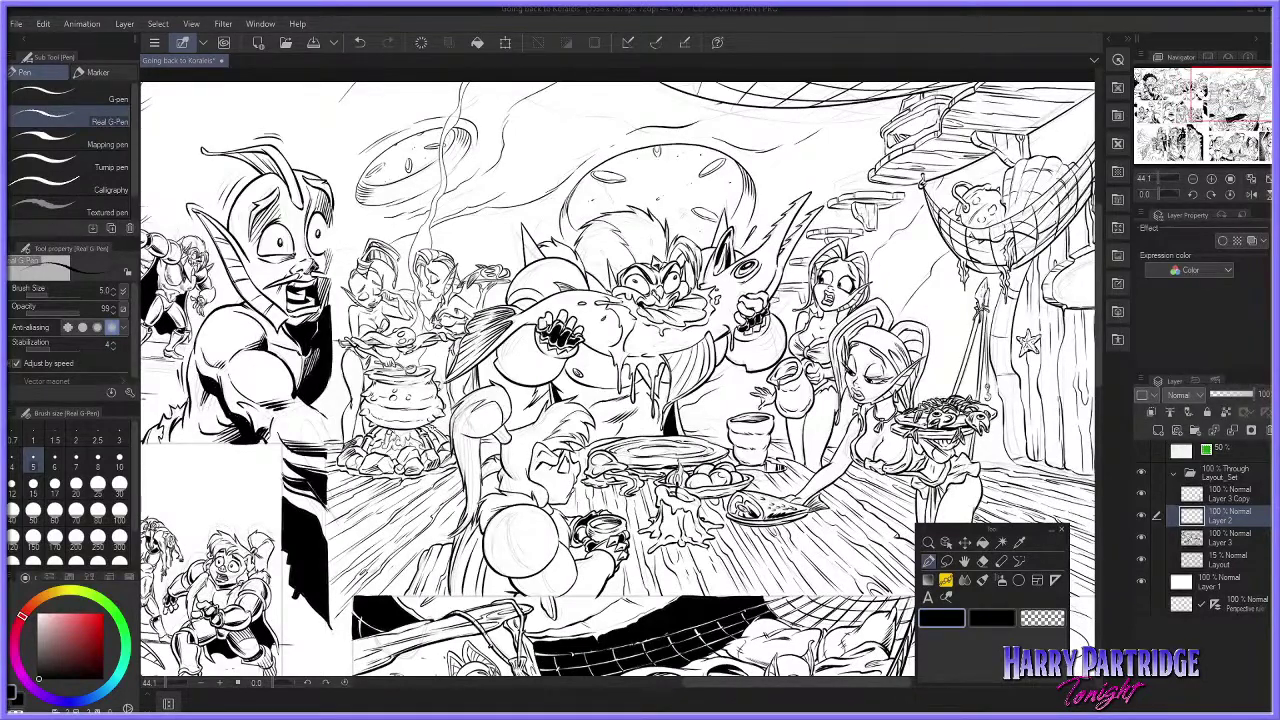
{"action": "scroll", "coordinate": [848, 455], "scroll_direction": "down", "scroll_amount": 3}
{"action": "scroll", "coordinate": [860, 500], "scroll_direction": "up", "scroll_amount": 3}
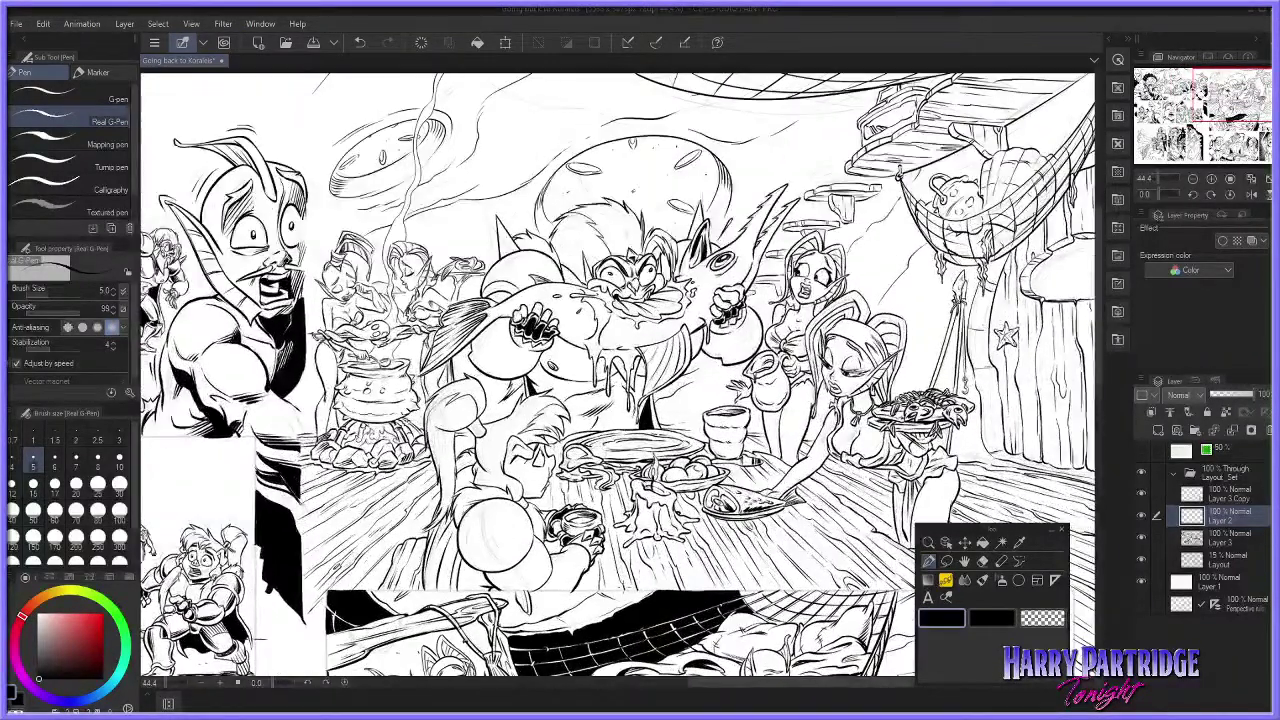
{"action": "scroll", "coordinate": [850, 570], "scroll_direction": "up", "scroll_amount": 1}
{"action": "key", "text": "ctrl+plus"}
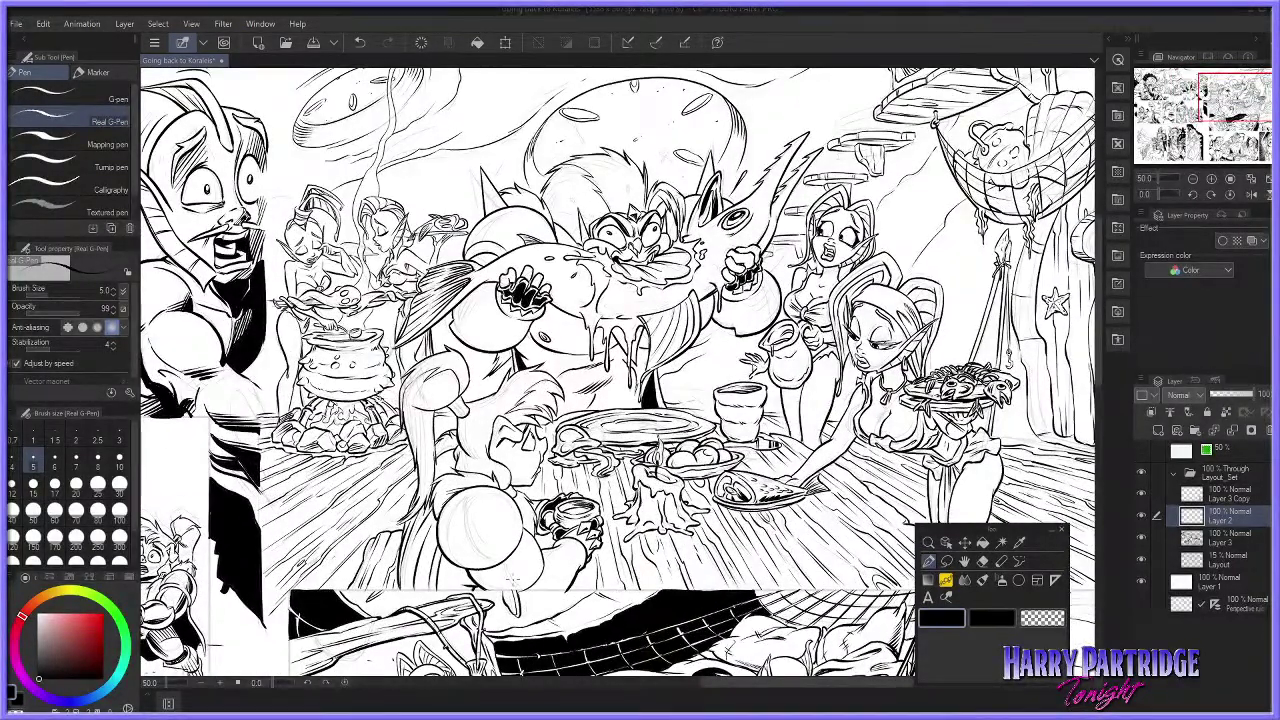
{"action": "key", "text": "e"}
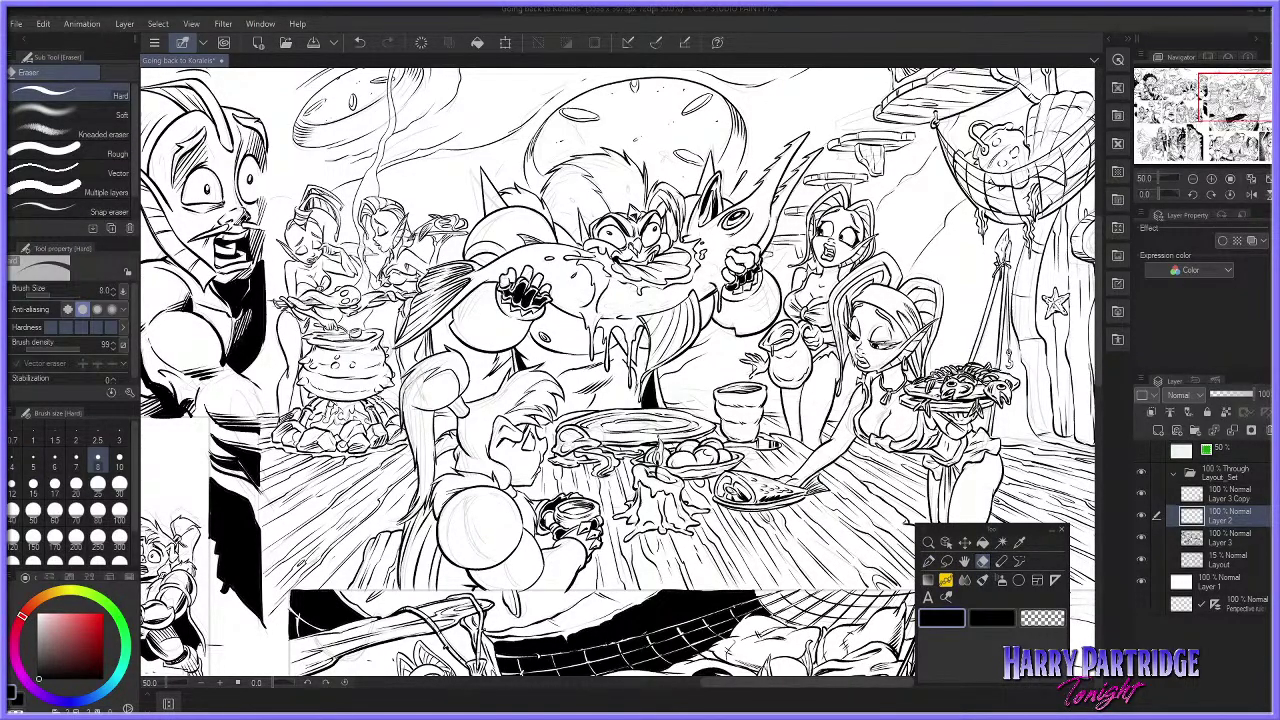
{"action": "scroll", "coordinate": [850, 469], "scroll_direction": "down", "scroll_amount": 7}
{"action": "scroll", "coordinate": [870, 609], "scroll_direction": "up", "scroll_amount": 3}
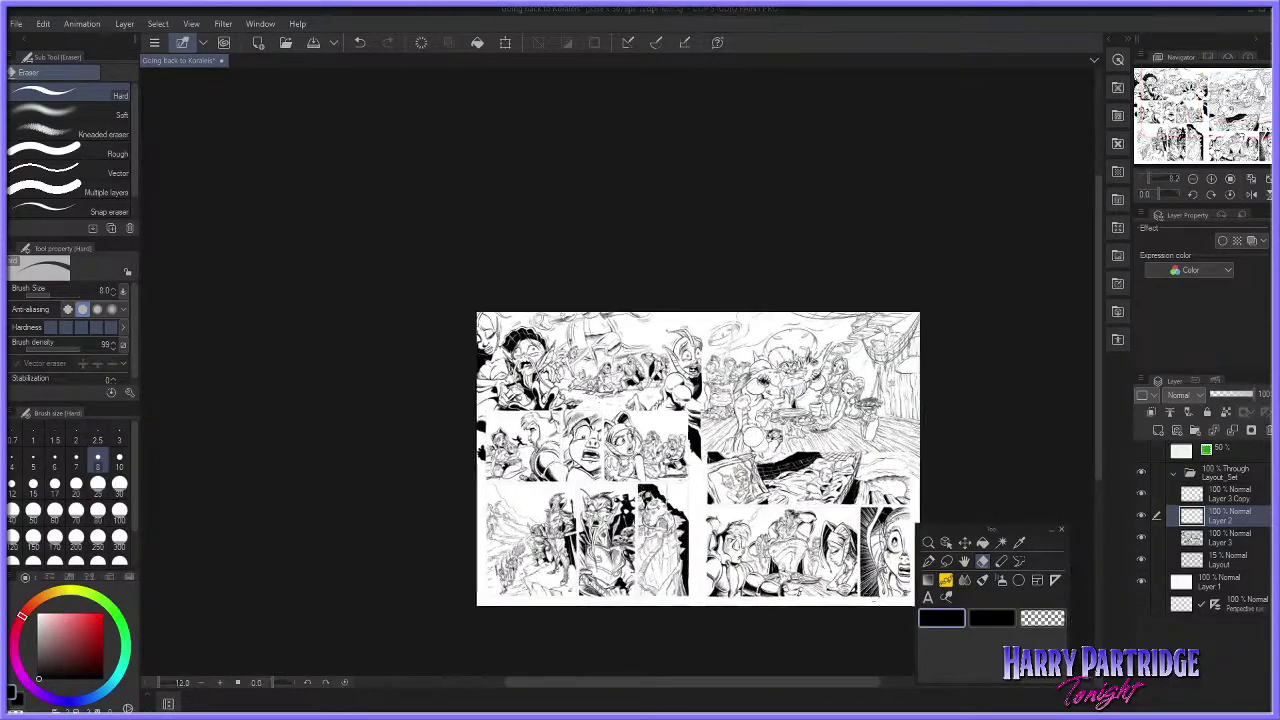
{"action": "scroll", "coordinate": [873, 440], "scroll_direction": "up", "scroll_amount": 1}
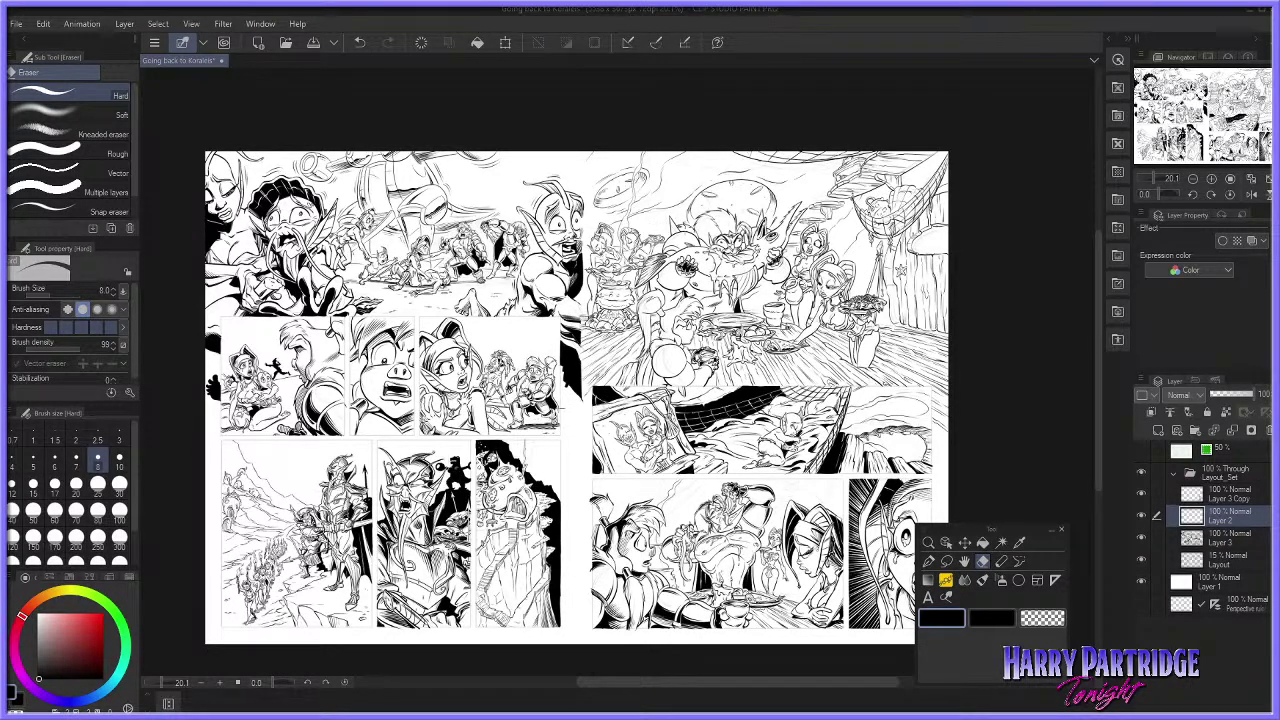
{"action": "scroll", "coordinate": [757, 225], "scroll_direction": "up", "scroll_amount": 2}
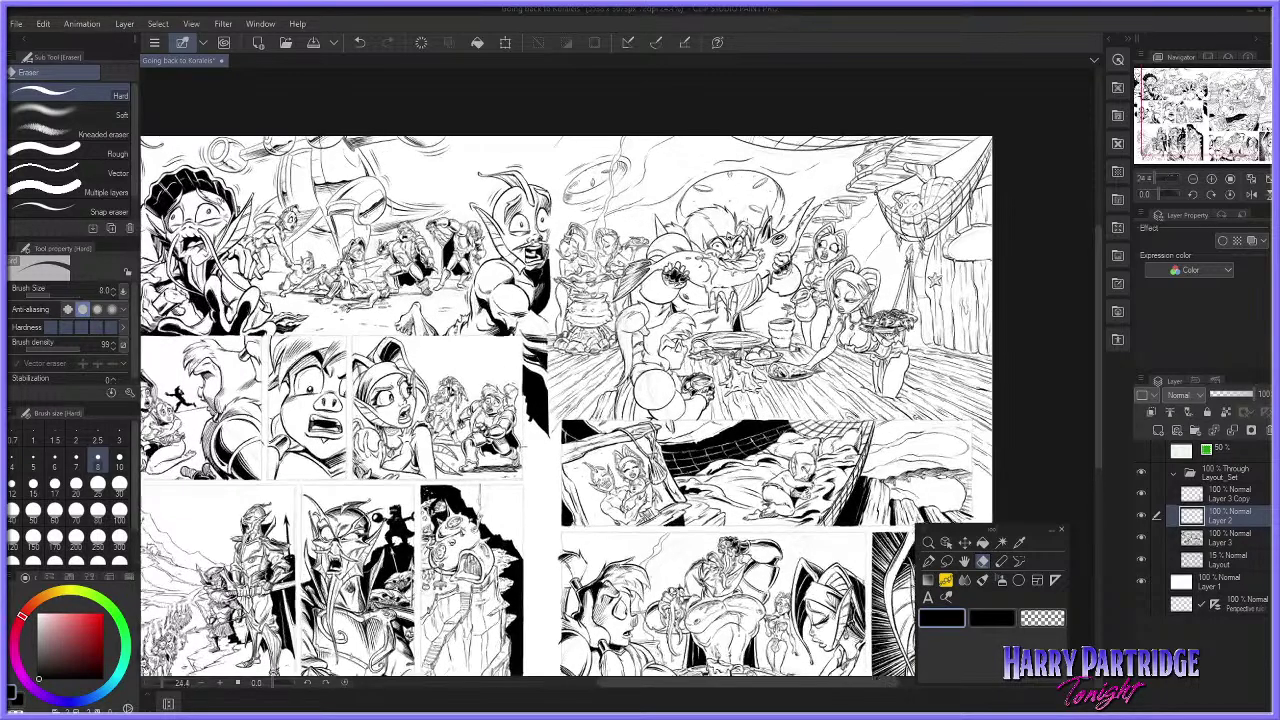
{"action": "scroll", "coordinate": [917, 204], "scroll_direction": "up", "scroll_amount": 2}
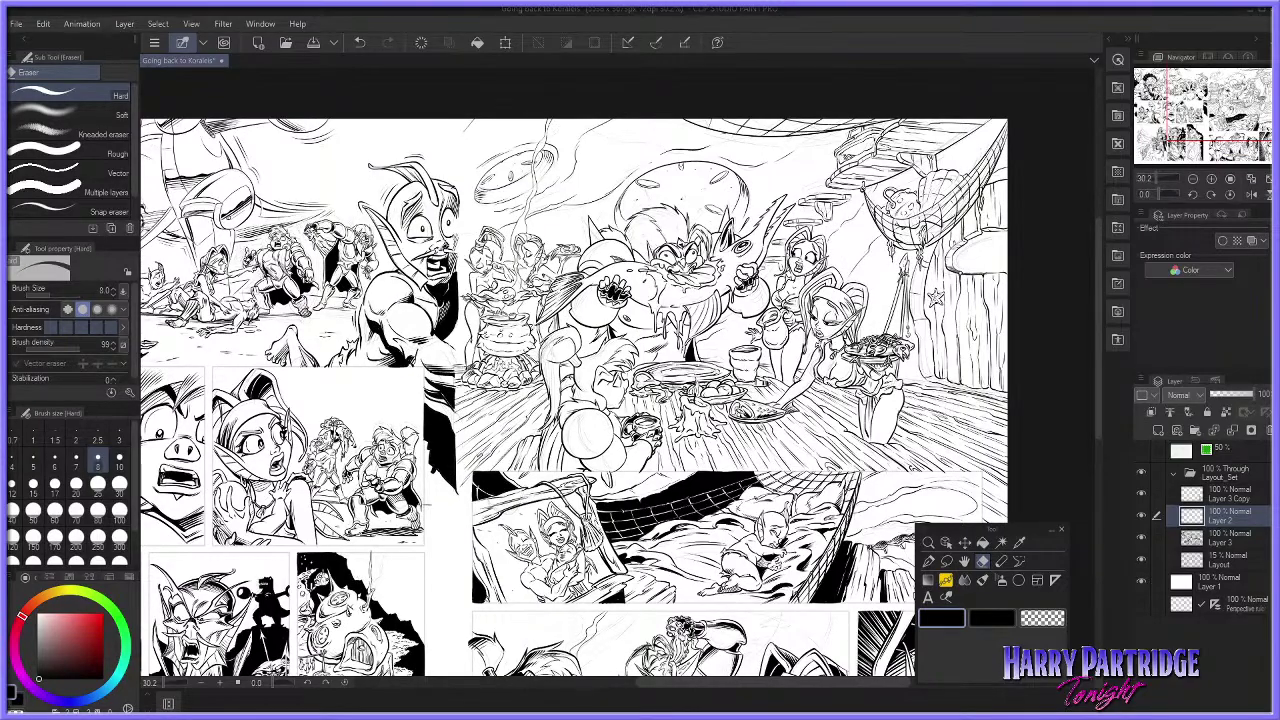
{"action": "scroll", "coordinate": [601, 386], "scroll_direction": "up", "scroll_amount": 5}
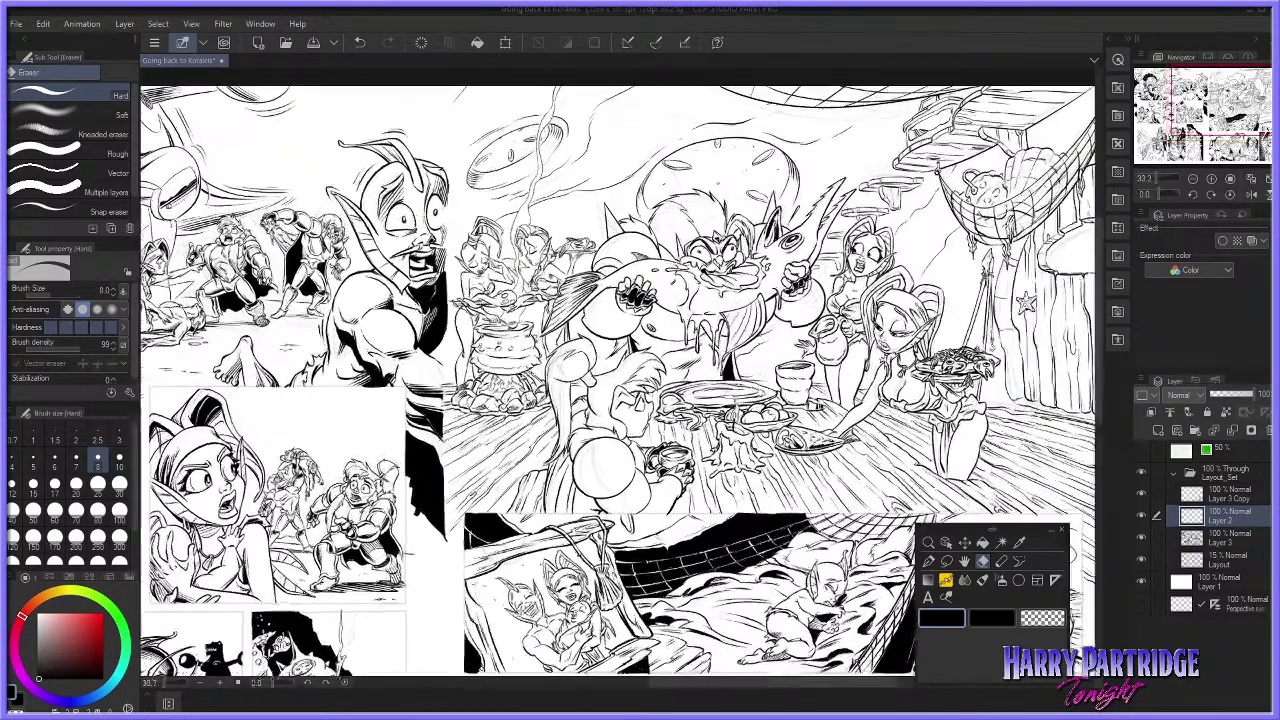
{"action": "scroll", "coordinate": [756, 545], "scroll_direction": "up", "scroll_amount": 2}
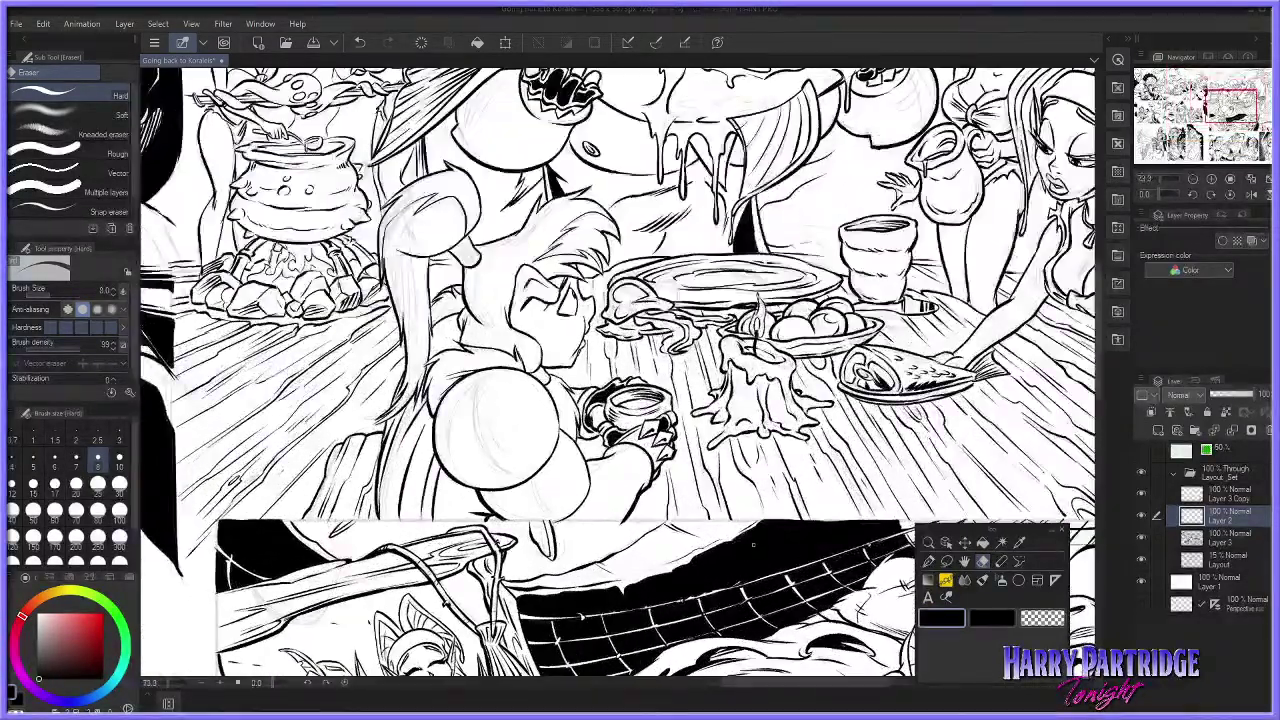
Step: Set the Real G-Pen to size 7 and thicken the outer edge of the seated diner's round shoulder guard, undoing misses
{"action": "left_click", "coordinate": [928, 561]}
{"action": "left_click", "coordinate": [77, 460]}
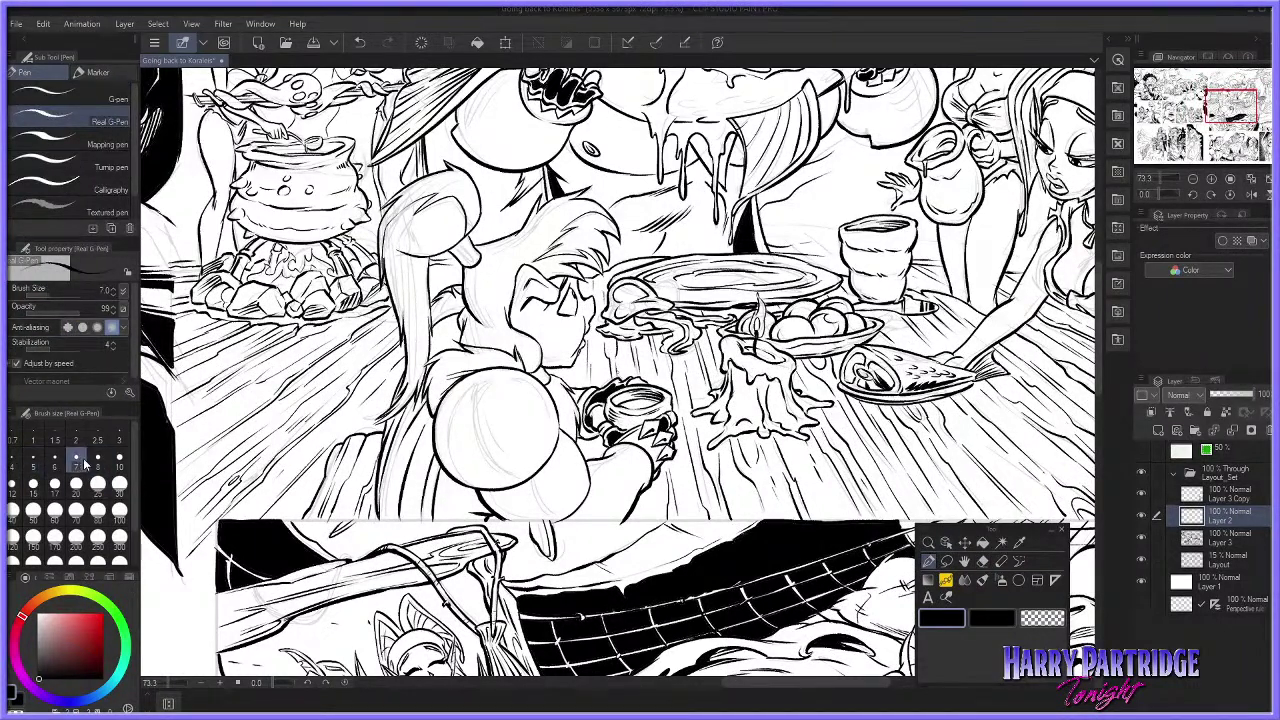
{"action": "left_click_drag", "start_coordinate": [740, 290], "coordinate": [714, 370]}
{"action": "key", "text": "ctrl+z"}
{"action": "key", "text": "ctrl+z"}
{"action": "mouse_move", "coordinate": [448, 436]}
{"action": "left_mouse_down"}
{"action": "mouse_move", "coordinate": [448, 402]}
{"action": "mouse_move", "coordinate": [476, 386]}
{"action": "left_mouse_up"}
{"action": "key", "text": "ctrl+z"}
{"action": "left_click_drag", "start_coordinate": [446, 426], "coordinate": [472, 486]}
{"action": "key", "text": "ctrl+z"}
{"action": "left_click_drag", "start_coordinate": [447, 432], "coordinate": [474, 482]}
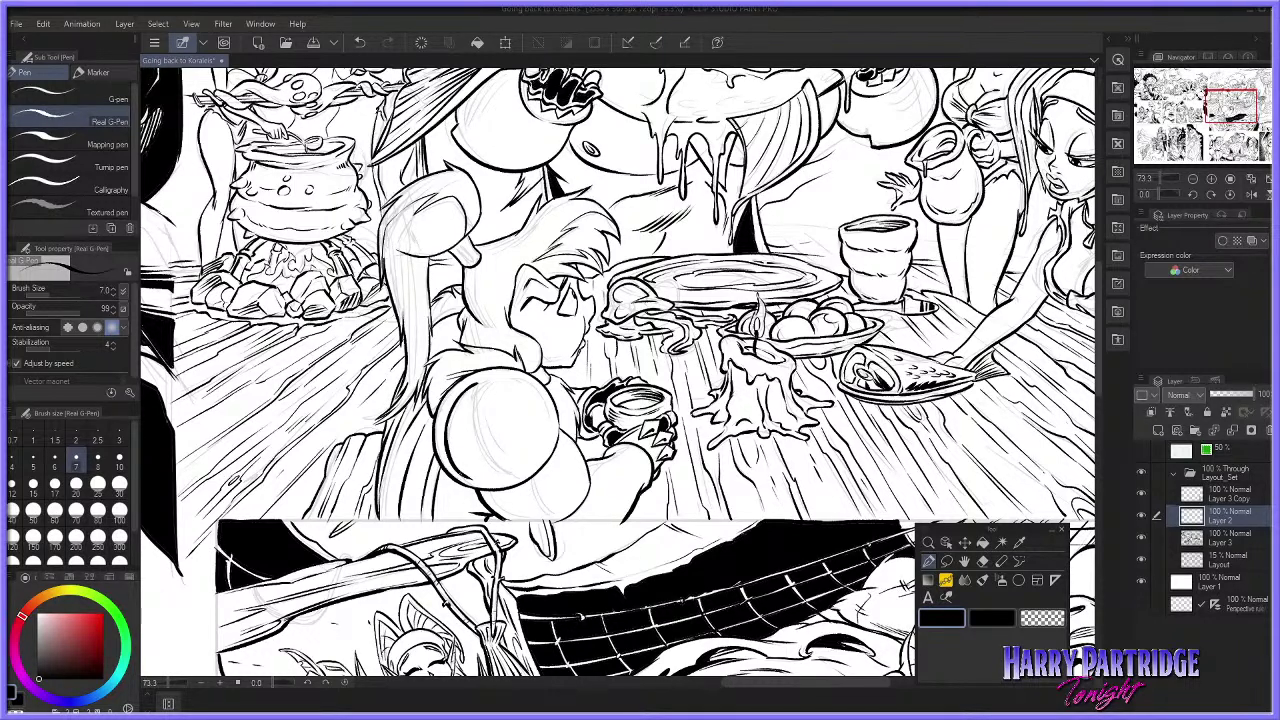
Step: Ink the curved inner boundary of the shadow on the seated diner's shoulder guard, undoing and redoing strokes until it fits
{"action": "mouse_move", "coordinate": [486, 382]}
{"action": "left_mouse_down"}
{"action": "mouse_move", "coordinate": [468, 462]}
{"action": "mouse_move", "coordinate": [513, 486]}
{"action": "mouse_move", "coordinate": [522, 470]}
{"action": "mouse_move", "coordinate": [524, 520]}
{"action": "mouse_move", "coordinate": [541, 519]}
{"action": "left_mouse_up"}
{"action": "key", "text": "ctrl+z"}
{"action": "key", "text": "ctrl+z"}
{"action": "key", "text": "ctrl+z"}
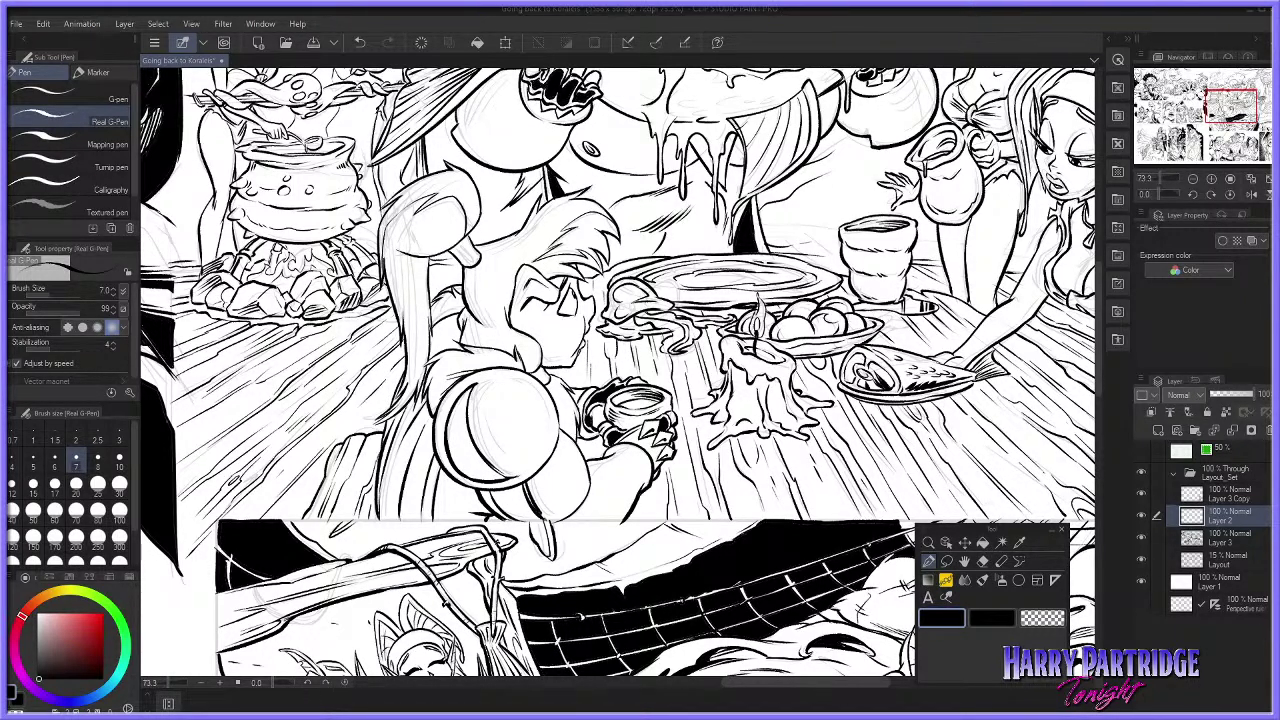
{"action": "mouse_move", "coordinate": [486, 384]}
{"action": "left_mouse_down"}
{"action": "mouse_move", "coordinate": [486, 452]}
{"action": "mouse_move", "coordinate": [511, 477]}
{"action": "left_mouse_up"}
{"action": "key", "text": "ctrl+z"}
{"action": "key", "text": "ctrl+z"}
{"action": "key", "text": "ctrl+z"}
{"action": "key", "text": "ctrl+y"}
{"action": "key", "text": "ctrl+z"}
{"action": "key", "text": "ctrl+y"}
{"action": "key", "text": "ctrl+z"}
Step: Fill the shadow areas on the seated diner's shoulder guard and the rounded arm piece below it with black
{"action": "left_click", "coordinate": [983, 542]}
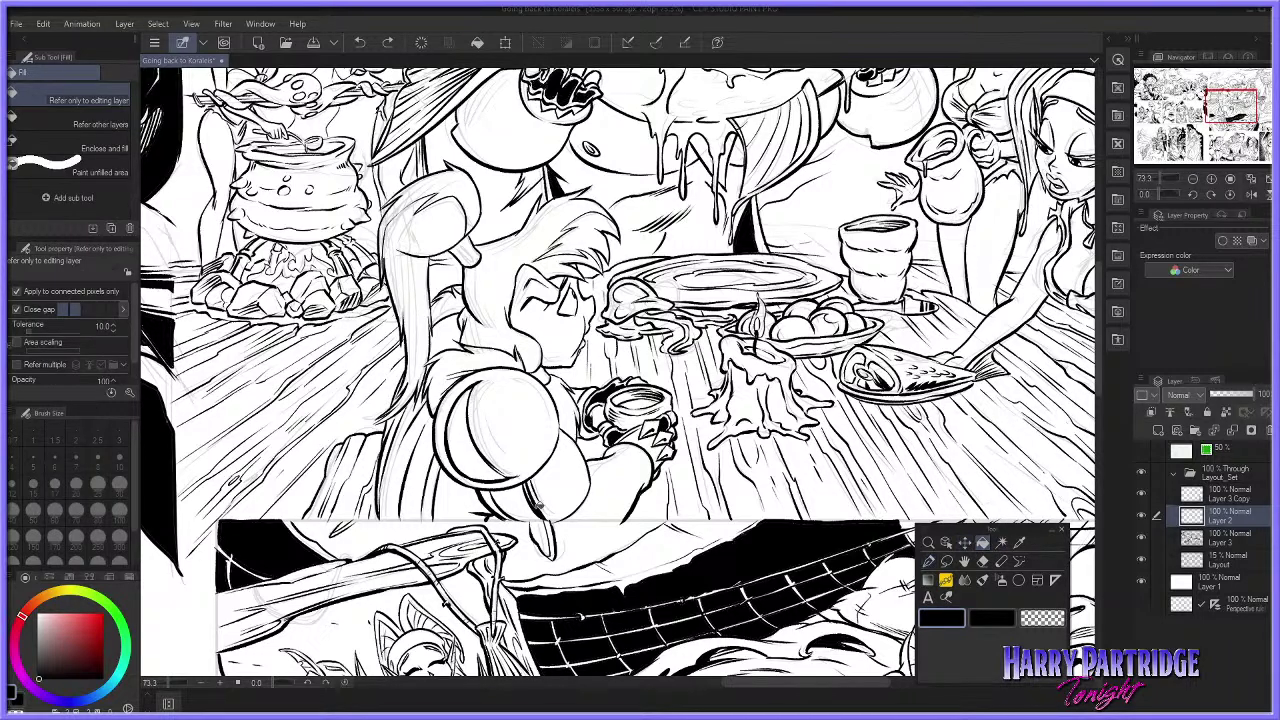
{"action": "left_click", "coordinate": [480, 455]}
{"action": "left_click", "coordinate": [928, 561]}
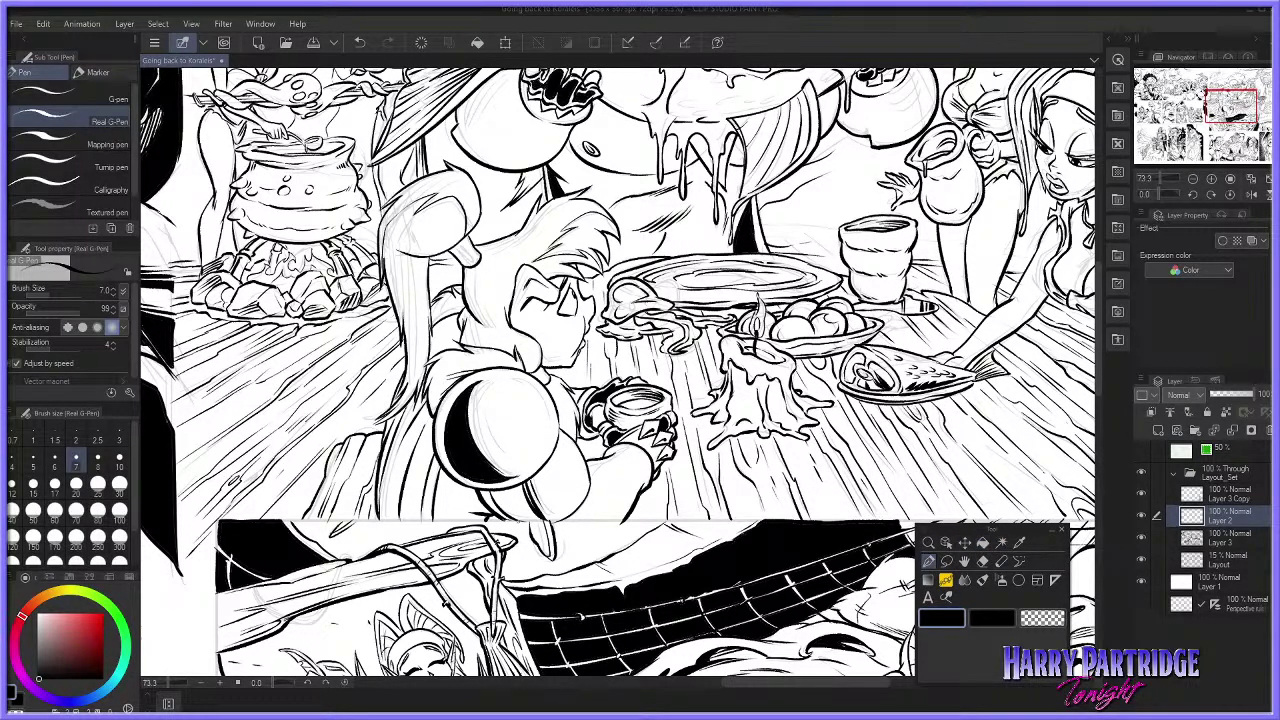
{"action": "left_click", "coordinate": [983, 542]}
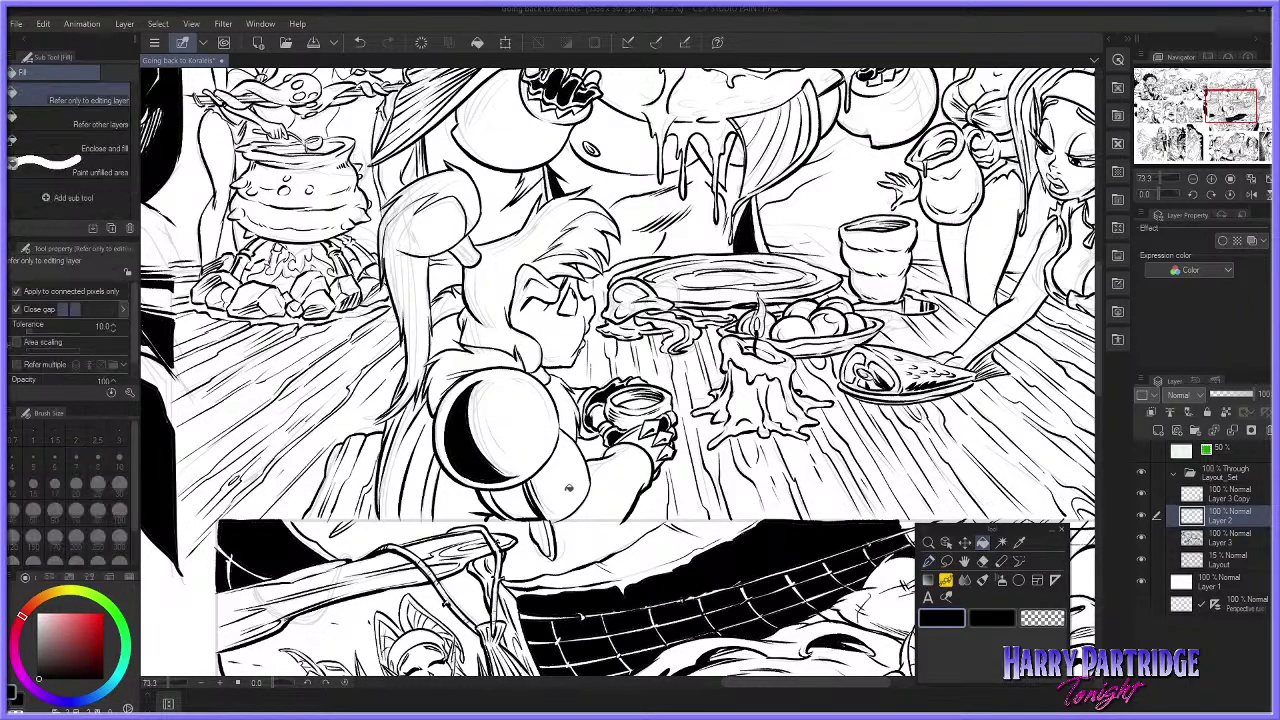
{"action": "left_click", "coordinate": [928, 561]}
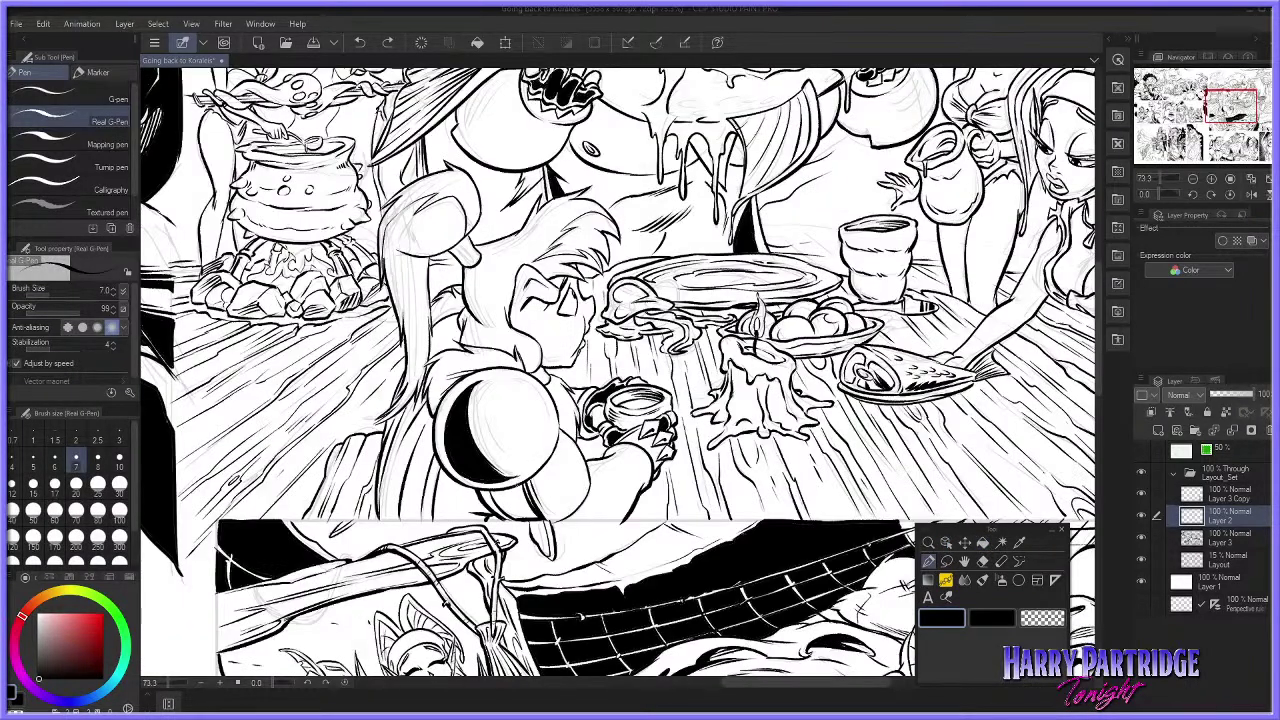
{"action": "left_click", "coordinate": [983, 542]}
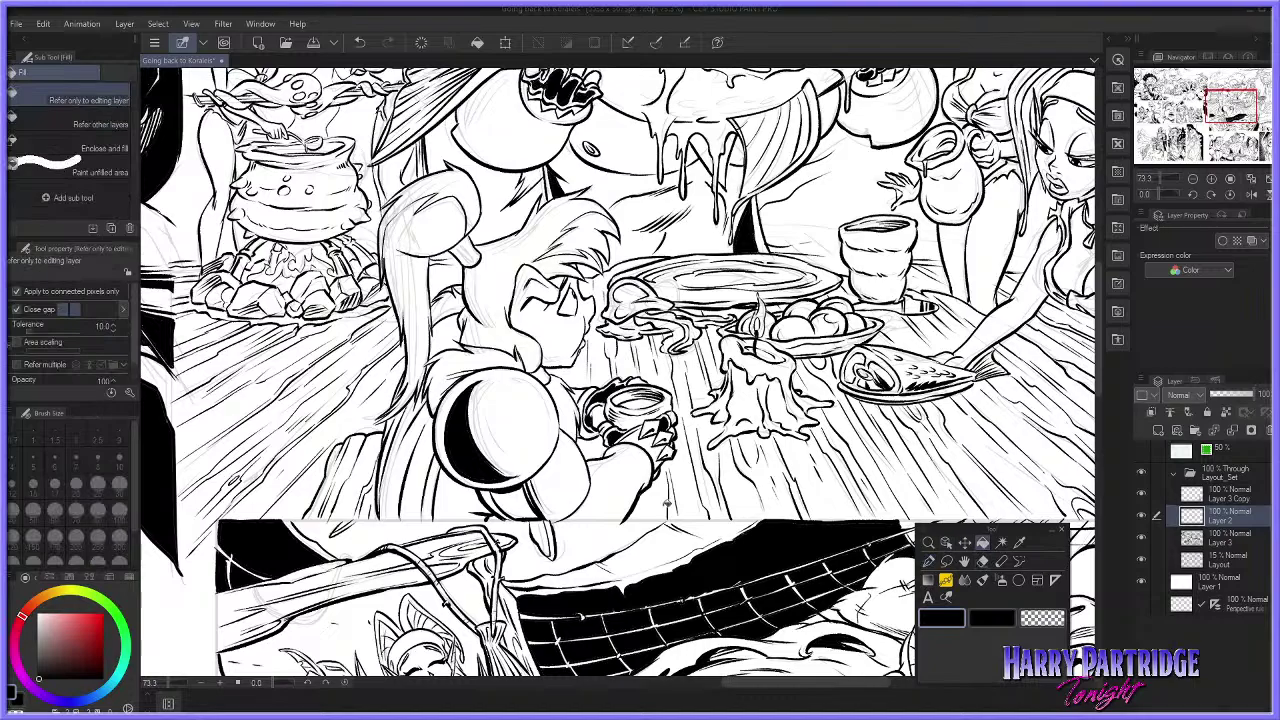
{"action": "left_click", "coordinate": [928, 561]}
Step: Ink hatch strokes along the inner edge of the seated diner's shoulder guard shadow and clean stray ink with the Hard eraser
{"action": "left_click_drag", "start_coordinate": [274, 683], "coordinate": [282, 683]}
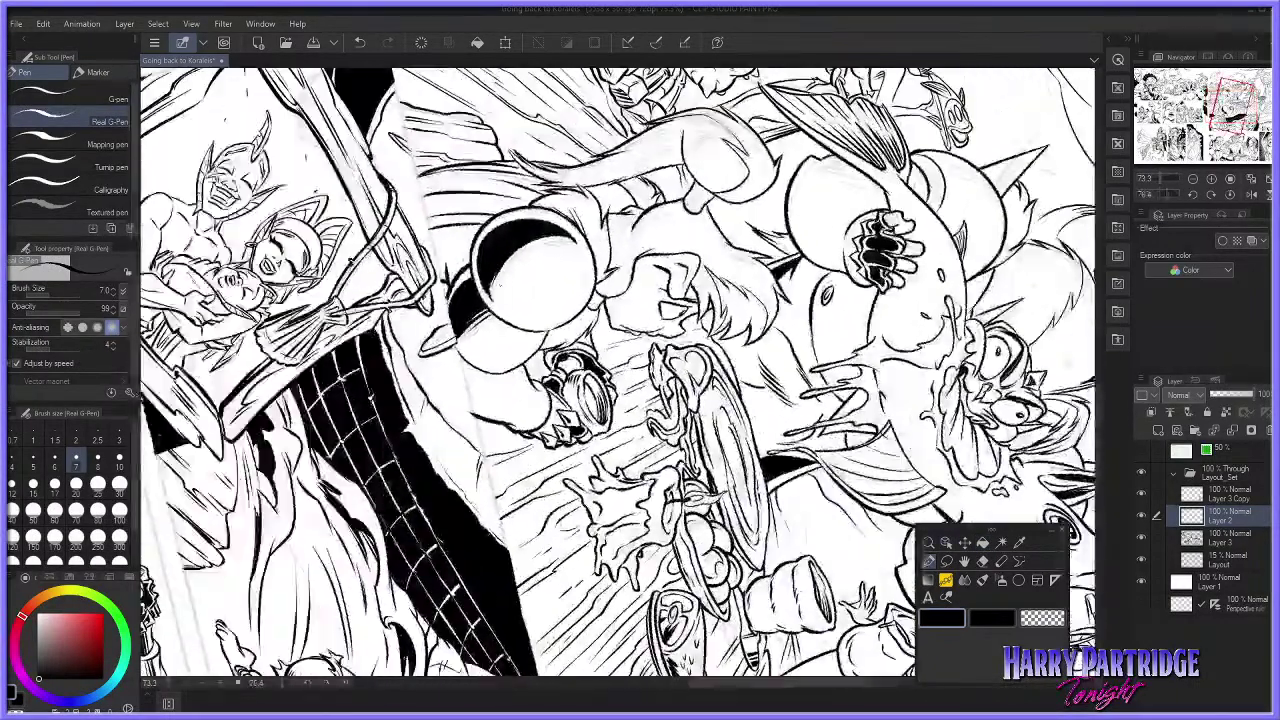
{"action": "key", "text": "ctrl+z"}
{"action": "left_click_drag", "start_coordinate": [498, 305], "coordinate": [534, 243]}
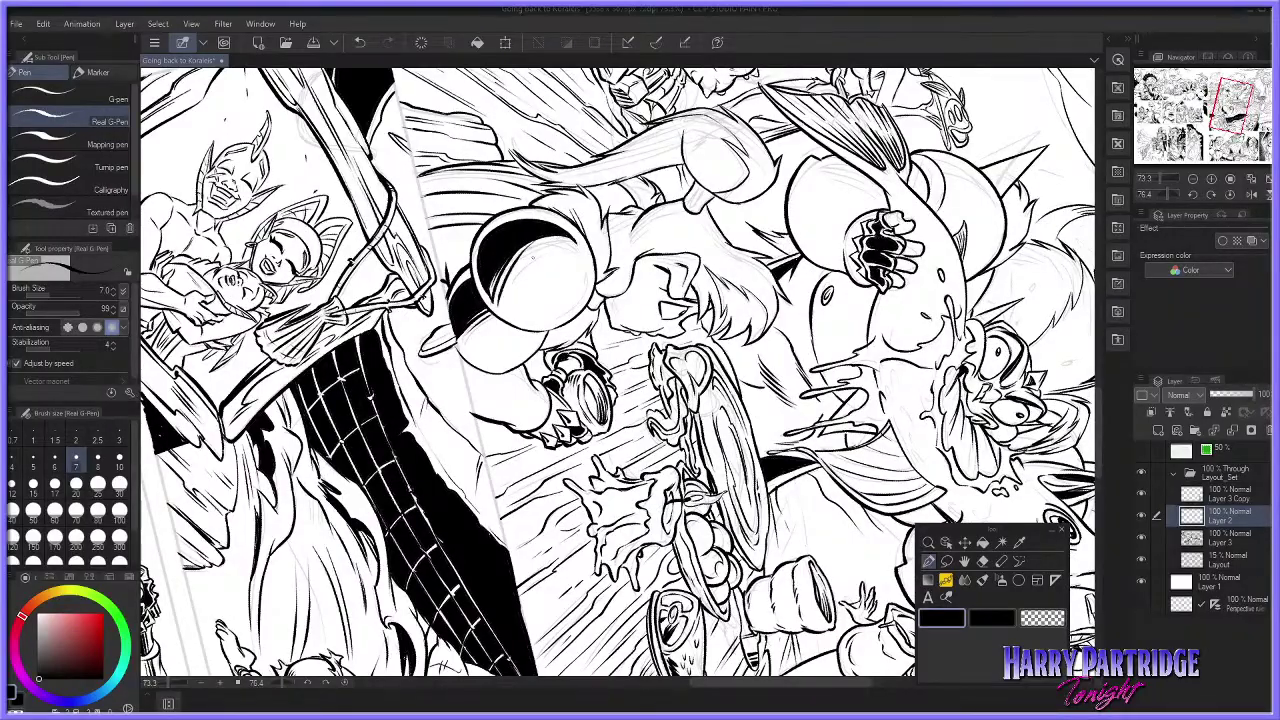
{"action": "left_click_drag", "start_coordinate": [512, 312], "coordinate": [506, 270]}
{"action": "scroll", "coordinate": [592, 214], "scroll_direction": "down", "scroll_amount": 6}
{"action": "scroll", "coordinate": [596, 218], "scroll_direction": "up", "scroll_amount": 5}
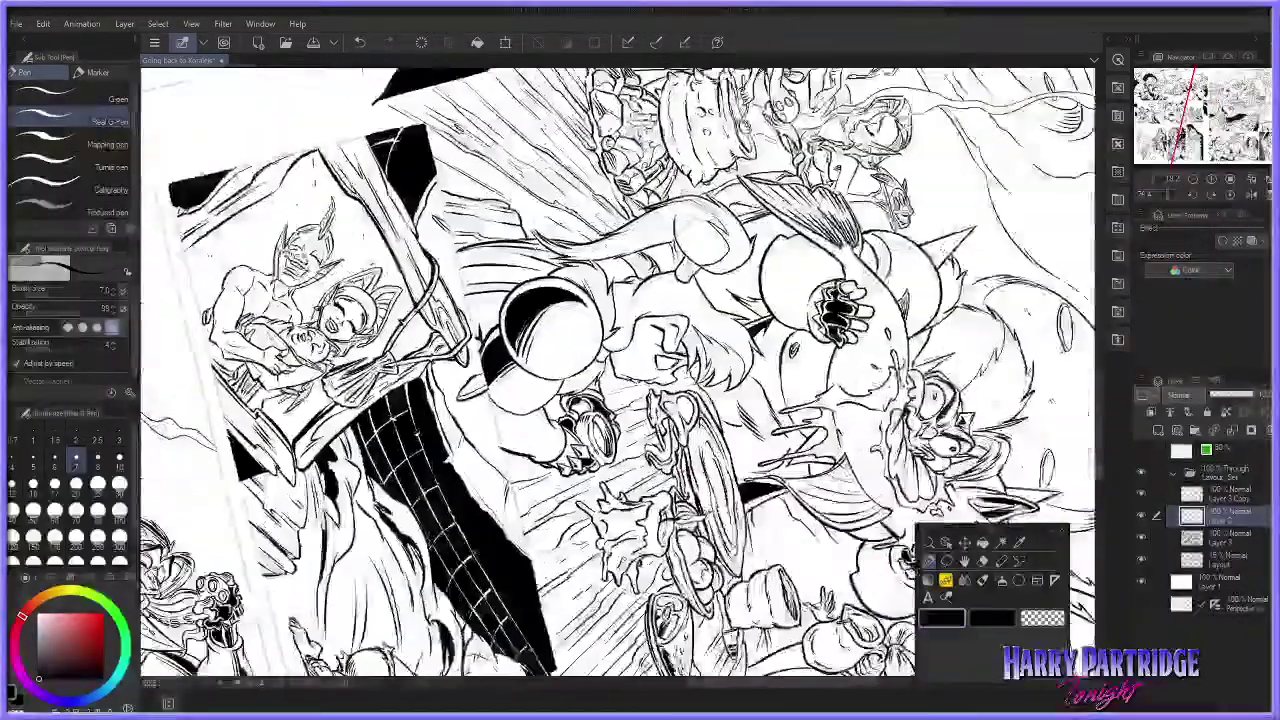
{"action": "scroll", "coordinate": [605, 245], "scroll_direction": "up", "scroll_amount": 1}
{"action": "key", "text": "e"}
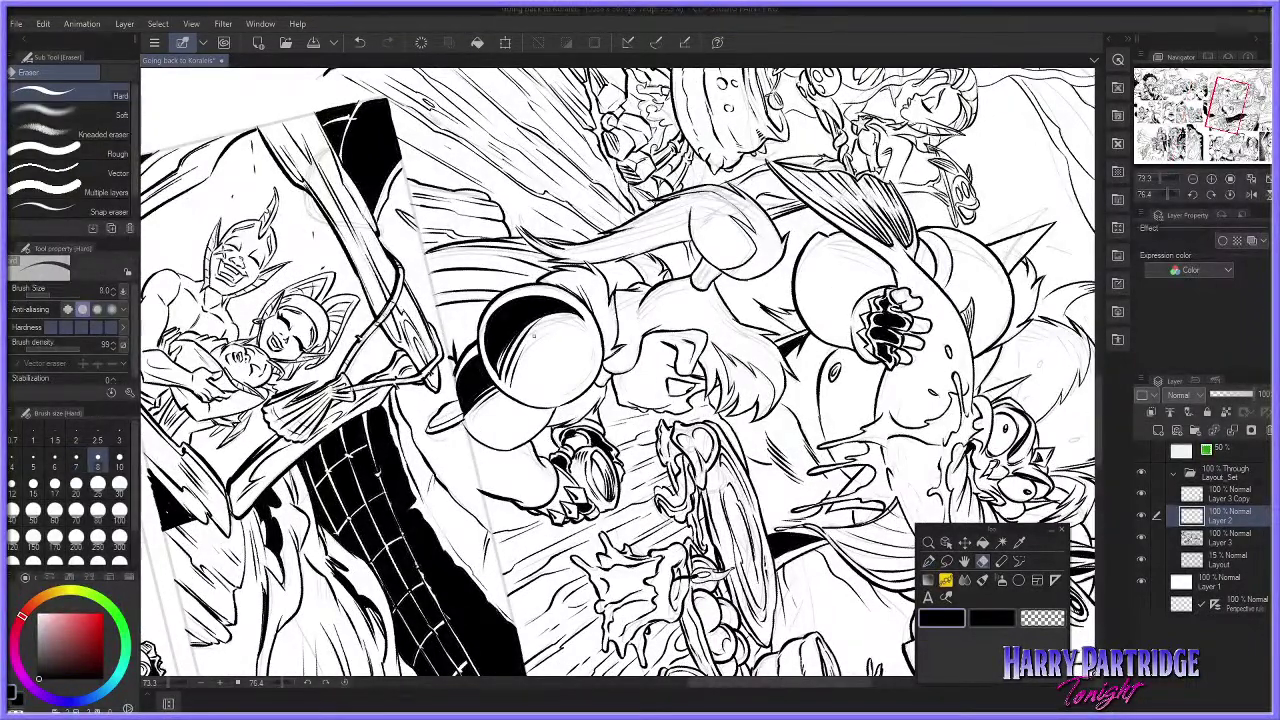
{"action": "left_click_drag", "start_coordinate": [536, 329], "coordinate": [580, 318]}
Step: Try curved shading strokes along the shoulder guard's lower rim with the Real G-Pen, undoing each one
{"action": "left_click", "coordinate": [929, 561]}
{"action": "mouse_move", "coordinate": [588, 324]}
{"action": "left_mouse_down"}
{"action": "mouse_move", "coordinate": [590, 363]}
{"action": "mouse_move", "coordinate": [566, 396]}
{"action": "left_mouse_up"}
{"action": "key", "text": "ctrl+z"}
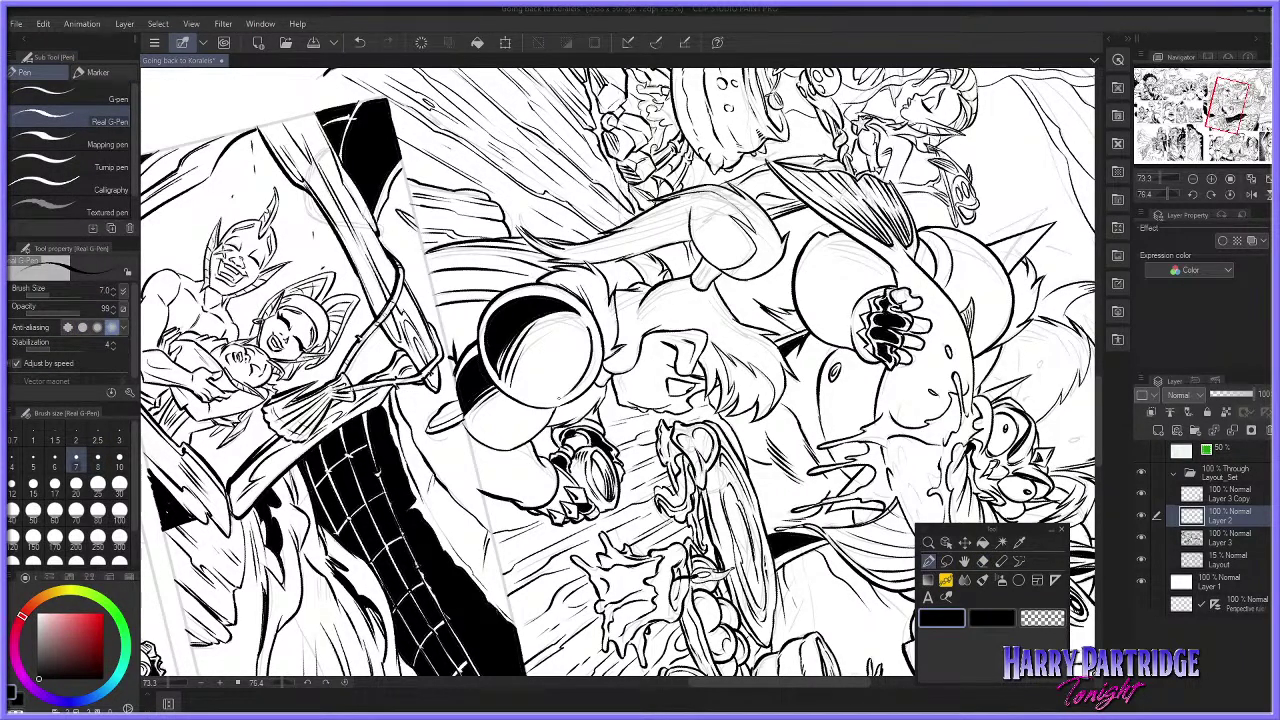
{"action": "key", "text": "ctrl+z"}
{"action": "mouse_move", "coordinate": [590, 349]}
{"action": "left_mouse_down"}
{"action": "mouse_move", "coordinate": [554, 399]}
{"action": "mouse_move", "coordinate": [578, 385]}
{"action": "mouse_move", "coordinate": [508, 446]}
{"action": "left_mouse_up"}
{"action": "key", "text": "ctrl+z"}
Step: Lasso and clear black from the outer side of the shoulder guard's shadow to open a light rim
{"action": "scroll", "coordinate": [412, 298], "scroll_direction": "down", "scroll_amount": 3}
{"action": "scroll", "coordinate": [412, 298], "scroll_direction": "up", "scroll_amount": 1}
{"action": "scroll", "coordinate": [427, 290], "scroll_direction": "up", "scroll_amount": 1}
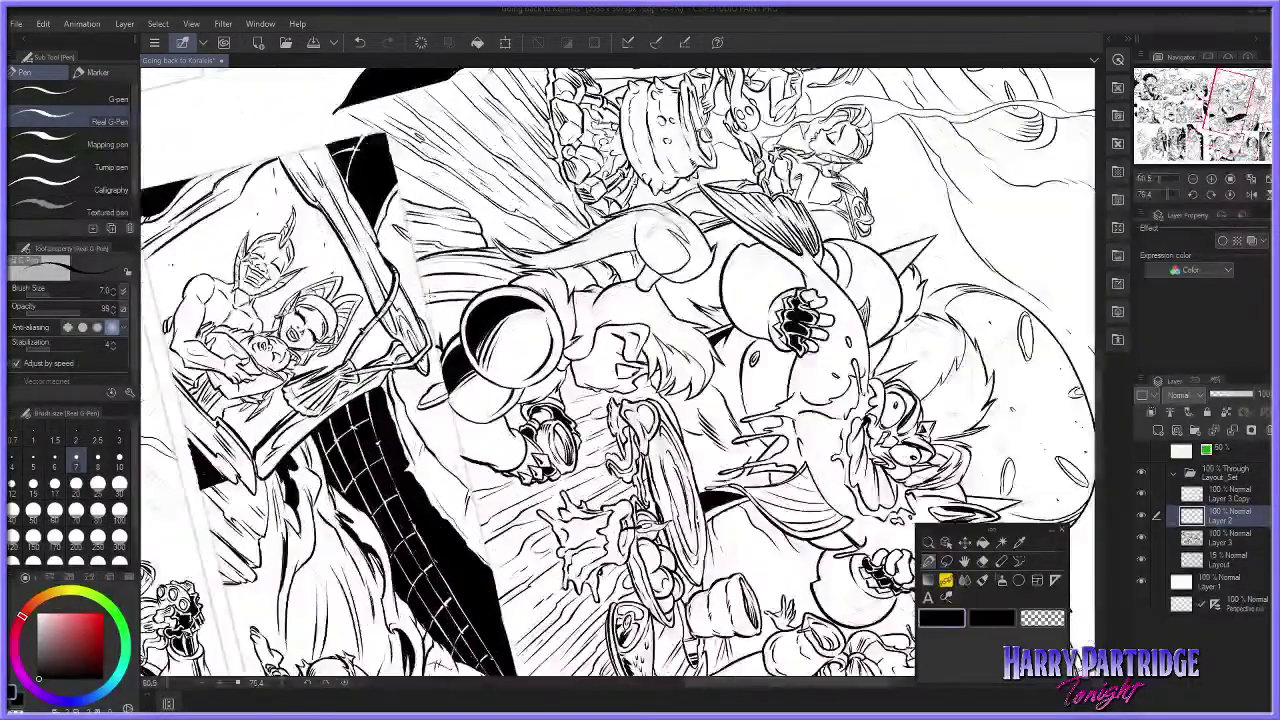
{"action": "scroll", "coordinate": [427, 289], "scroll_direction": "up", "scroll_amount": 1}
{"action": "scroll", "coordinate": [427, 288], "scroll_direction": "down", "scroll_amount": 1}
{"action": "scroll", "coordinate": [450, 289], "scroll_direction": "up", "scroll_amount": 1}
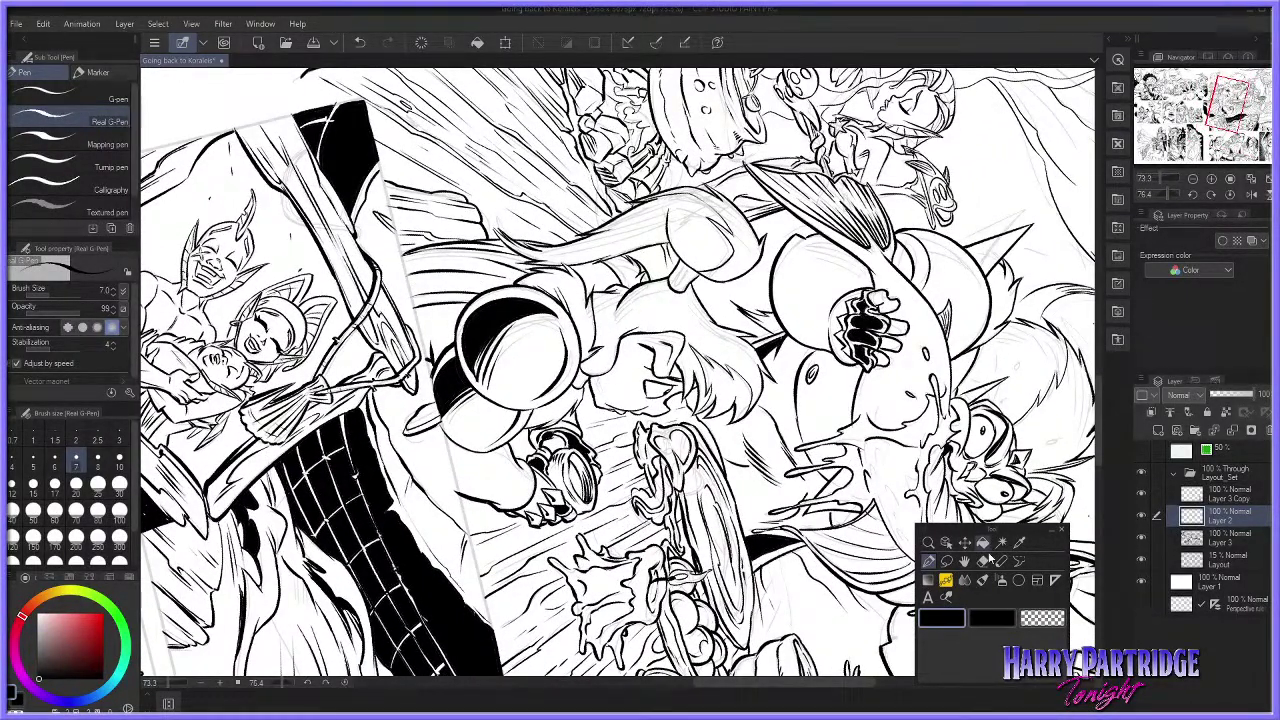
{"action": "key", "text": "e"}
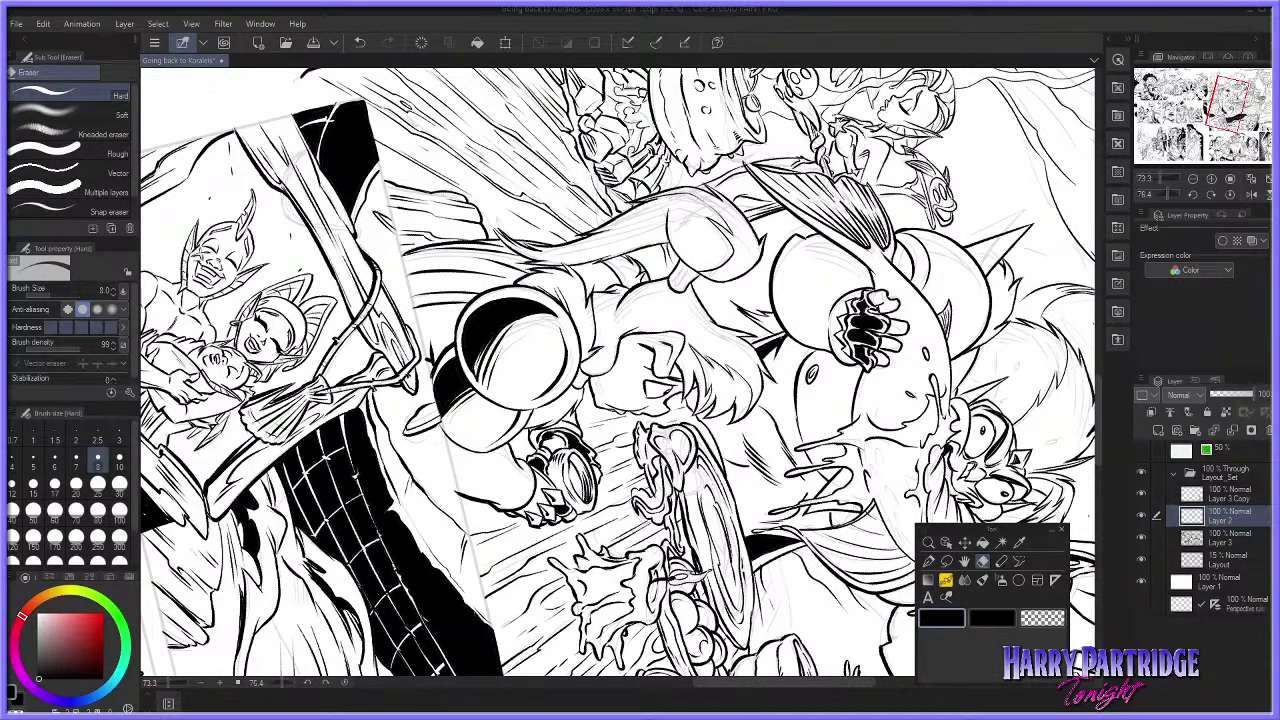
{"action": "left_click", "coordinate": [946, 561]}
{"action": "mouse_move", "coordinate": [464, 308]}
{"action": "left_mouse_down"}
{"action": "mouse_move", "coordinate": [473, 341]}
{"action": "mouse_move", "coordinate": [543, 290]}
{"action": "left_mouse_up"}
{"action": "key", "text": "Delete"}
{"action": "key", "text": "ctrl+d"}
{"action": "left_click_drag", "start_coordinate": [458, 346], "coordinate": [464, 354]}
{"action": "key", "text": "Delete"}
{"action": "key", "text": "ctrl+d"}
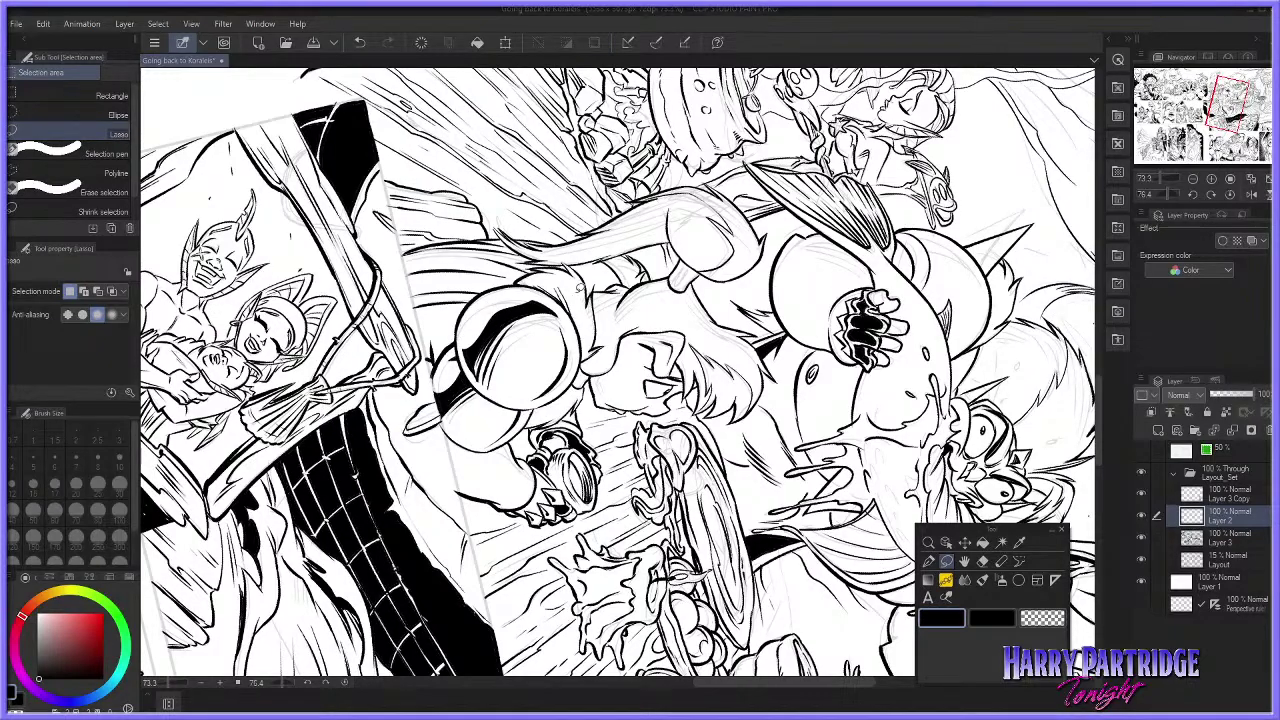
Step: Lasso and reshape the remaining crescent of shadow on the shoulder guard, and reset the canvas rotation
{"action": "scroll", "coordinate": [319, 294], "scroll_direction": "down", "scroll_amount": 2}
{"action": "scroll", "coordinate": [322, 255], "scroll_direction": "up", "scroll_amount": 2}
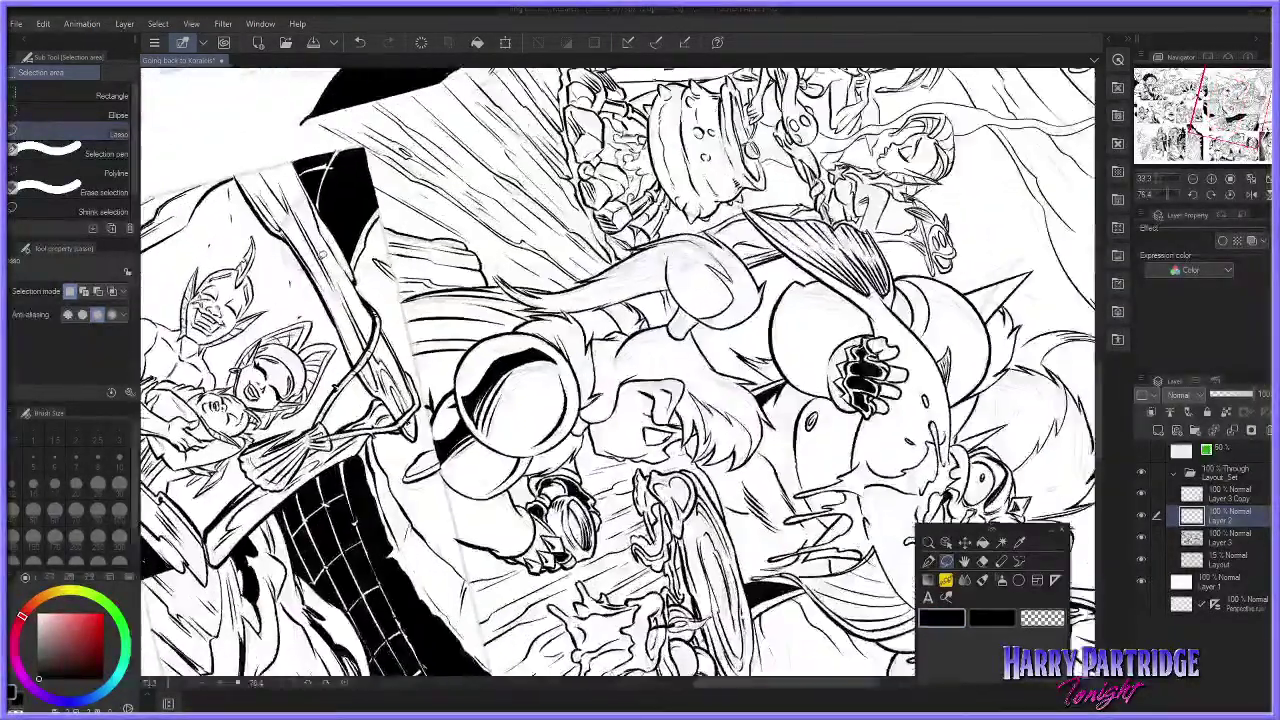
{"action": "mouse_move", "coordinate": [462, 403]}
{"action": "left_mouse_down"}
{"action": "mouse_move", "coordinate": [446, 398]}
{"action": "mouse_move", "coordinate": [545, 346]}
{"action": "left_mouse_up"}
{"action": "key", "text": "alt+Delete"}
{"action": "key", "text": "ctrl+d"}
{"action": "key", "text": "Delete"}
{"action": "key", "text": "ctrl+d"}
{"action": "key", "text": "ctrl+d"}
{"action": "left_click", "coordinate": [345, 683]}
{"action": "key", "text": "ctrl+z"}
{"action": "key", "text": "ctrl+d"}
Step: Try Real G-Pen strokes along the arm piece and the outer edge of the narrowed shoulder guard shadow
{"action": "left_click", "coordinate": [929, 561]}
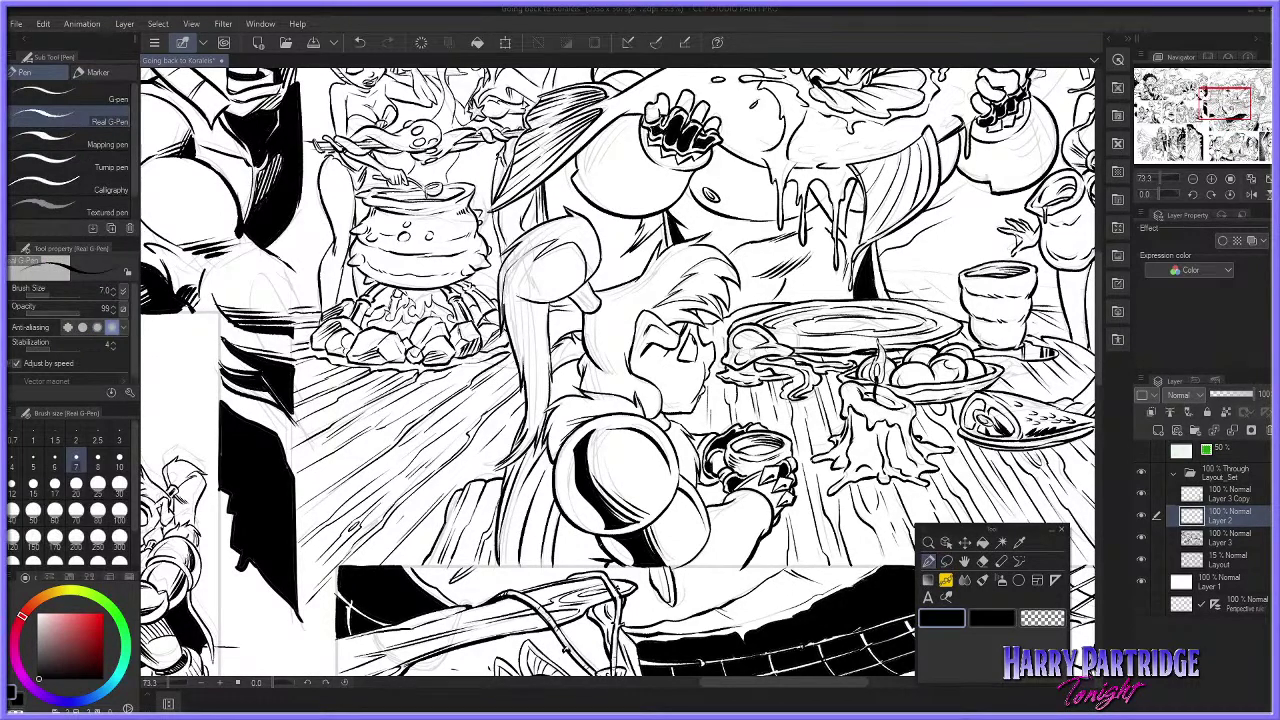
{"action": "left_click_drag", "start_coordinate": [605, 537], "coordinate": [632, 561]}
{"action": "mouse_move", "coordinate": [428, 324]}
{"action": "left_mouse_down"}
{"action": "mouse_move", "coordinate": [560, 490]}
{"action": "mouse_move", "coordinate": [566, 456]}
{"action": "mouse_move", "coordinate": [581, 514]}
{"action": "left_mouse_up"}
{"action": "key", "text": "ctrl+z"}
{"action": "key", "text": "ctrl+z"}
{"action": "left_click_drag", "start_coordinate": [566, 468], "coordinate": [599, 530]}
{"action": "left_click_drag", "start_coordinate": [592, 506], "coordinate": [608, 530]}
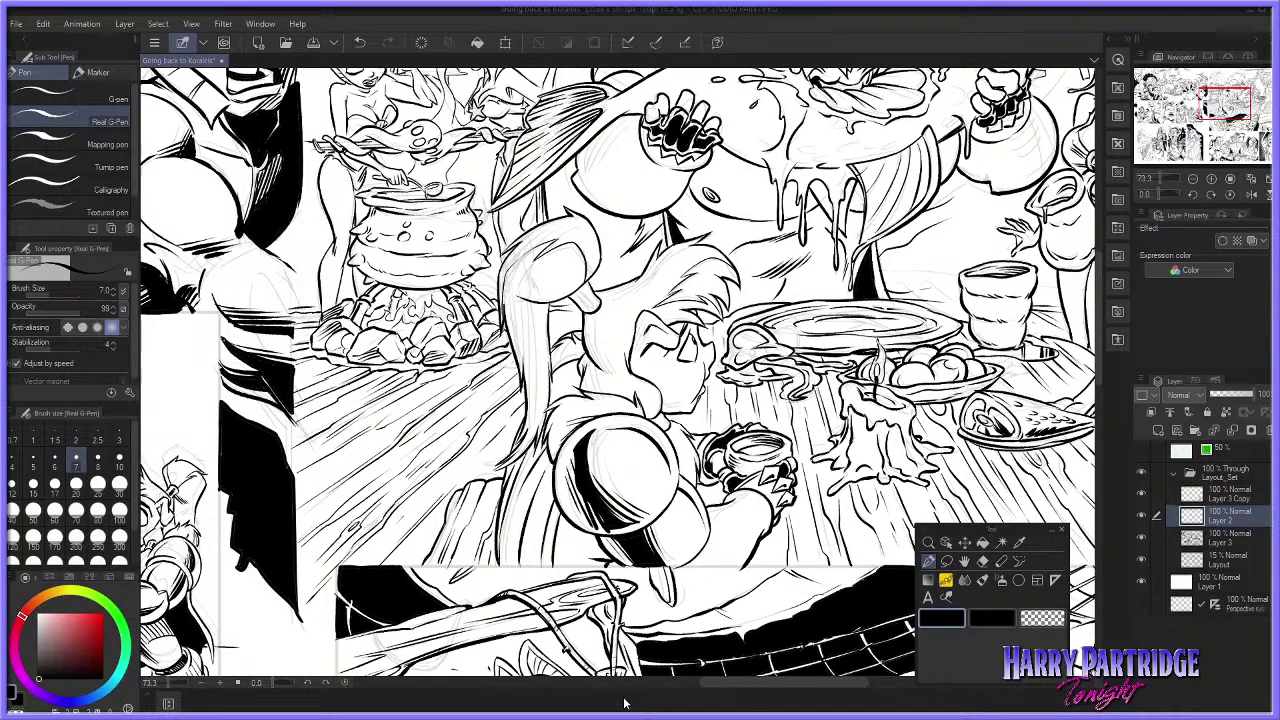
Step: Undo the recent strokes and lasso cuts on the shoulder guard's shadow and clear the remaining selection
{"action": "key", "text": "ctrl+z"}
{"action": "key", "text": "ctrl+z"}
{"action": "key", "text": "ctrl+z"}
{"action": "key", "text": "ctrl+z"}
{"action": "key", "text": "ctrl+z"}
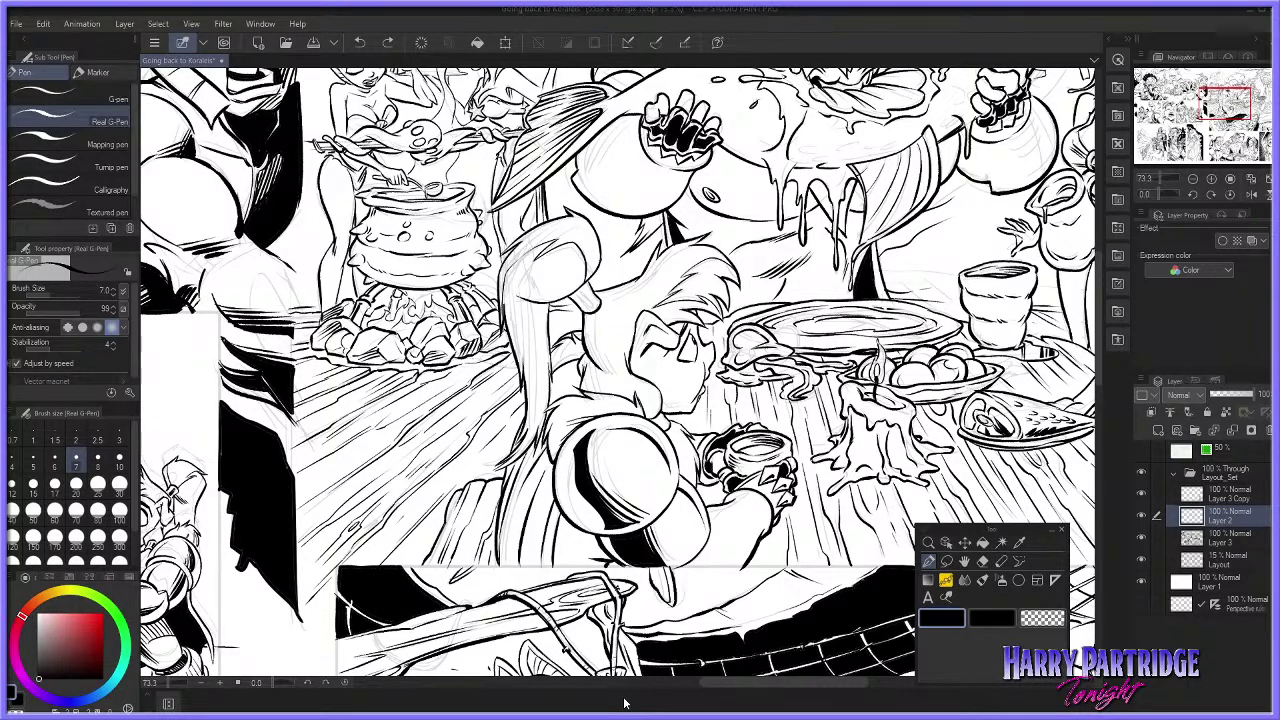
{"action": "key", "text": "ctrl+z"}
{"action": "key", "text": "ctrl+z"}
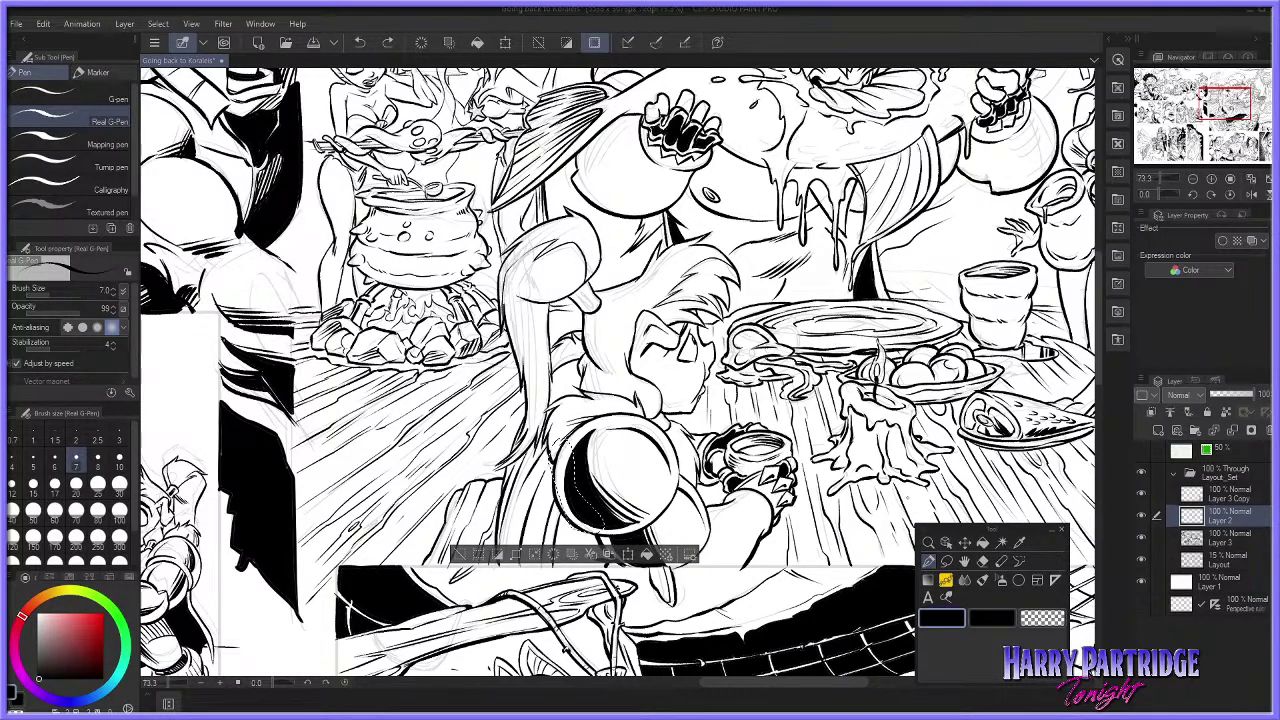
{"action": "key", "text": "ctrl+d"}
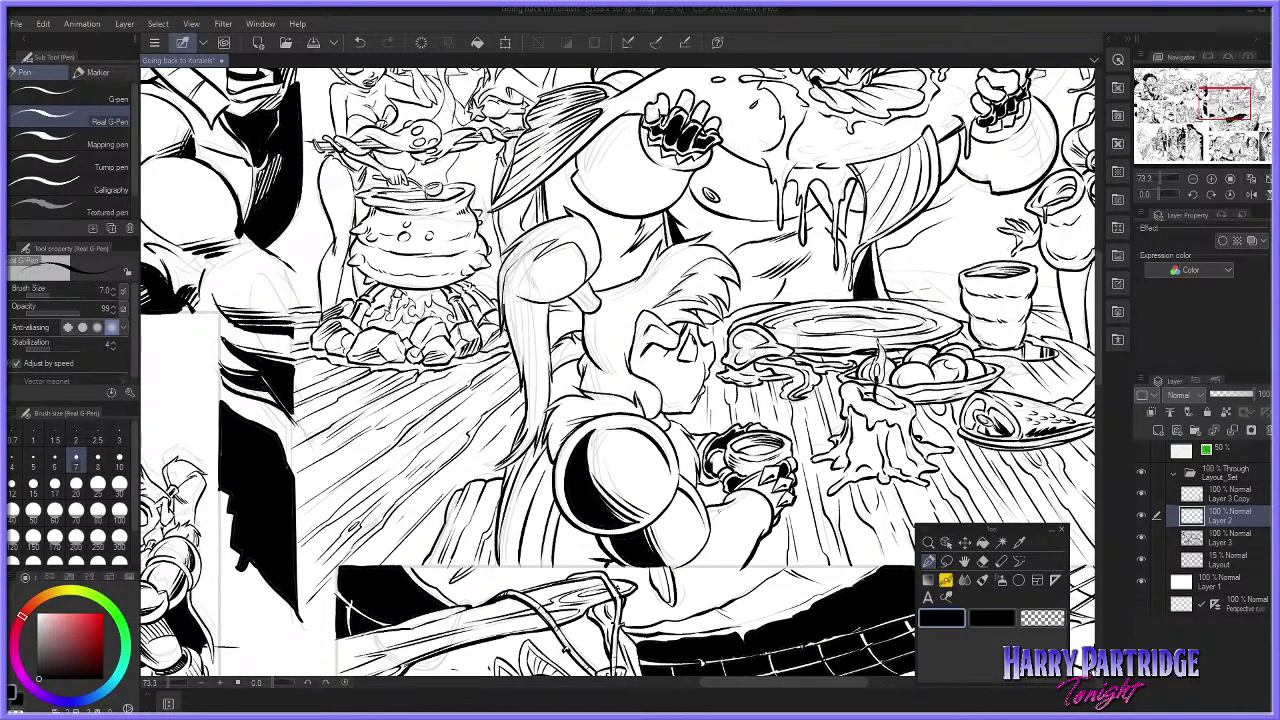
Step: Ink a black shadow along the underside of the seated diner's forearm below the cup, undoing misses
{"action": "key", "text": "ctrl+z"}
{"action": "mouse_move", "coordinate": [748, 498]}
{"action": "left_mouse_down"}
{"action": "mouse_move", "coordinate": [710, 522]}
{"action": "mouse_move", "coordinate": [754, 525]}
{"action": "mouse_move", "coordinate": [717, 567]}
{"action": "left_mouse_up"}
{"action": "key", "text": "ctrl+z"}
{"action": "left_click_drag", "start_coordinate": [764, 522], "coordinate": [733, 564]}
{"action": "key", "text": "ctrl+z"}
{"action": "mouse_move", "coordinate": [763, 523]}
{"action": "left_mouse_down"}
{"action": "mouse_move", "coordinate": [724, 566]}
{"action": "mouse_move", "coordinate": [736, 562]}
{"action": "left_mouse_up"}
{"action": "left_click_drag", "start_coordinate": [767, 509], "coordinate": [761, 523]}
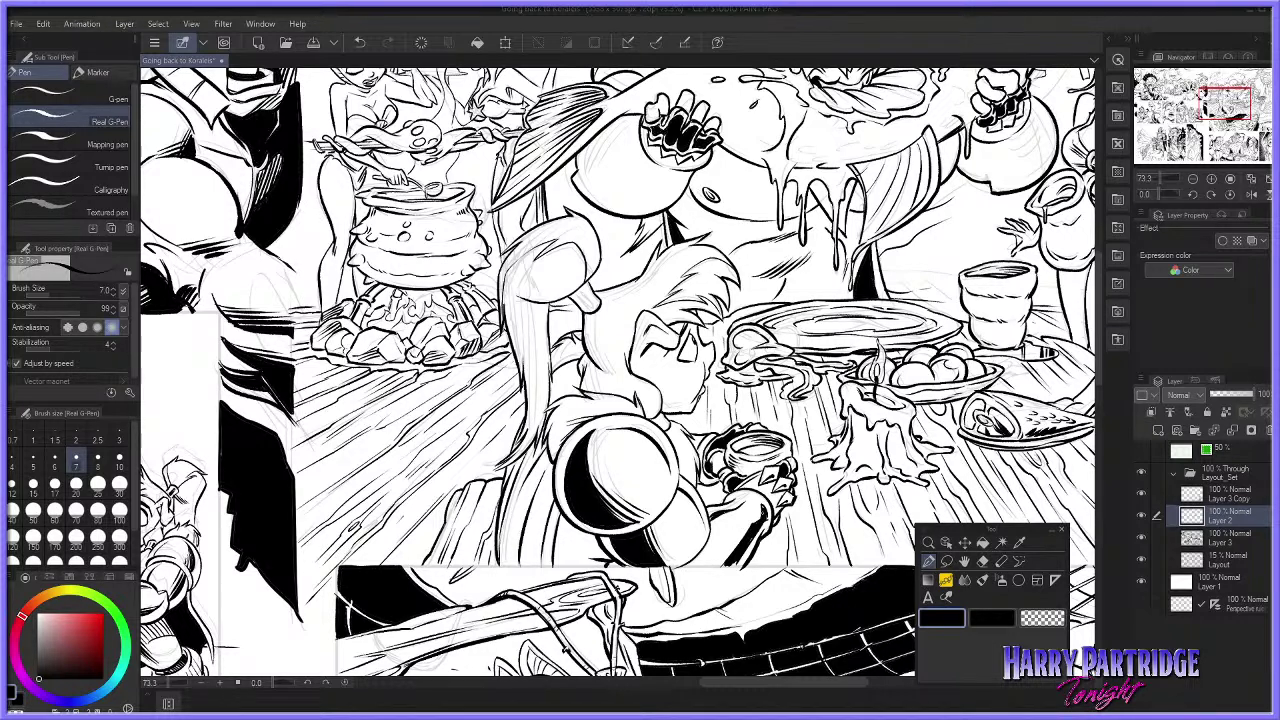
{"action": "left_click_drag", "start_coordinate": [738, 543], "coordinate": [710, 569]}
Step: Examine the inked close-up panel at the bottom of the page to compare how its figures are shaded
{"action": "left_click_drag", "start_coordinate": [1100, 378], "coordinate": [1046, 531]}
{"action": "scroll", "coordinate": [618, 377], "scroll_direction": "down", "scroll_amount": 3}
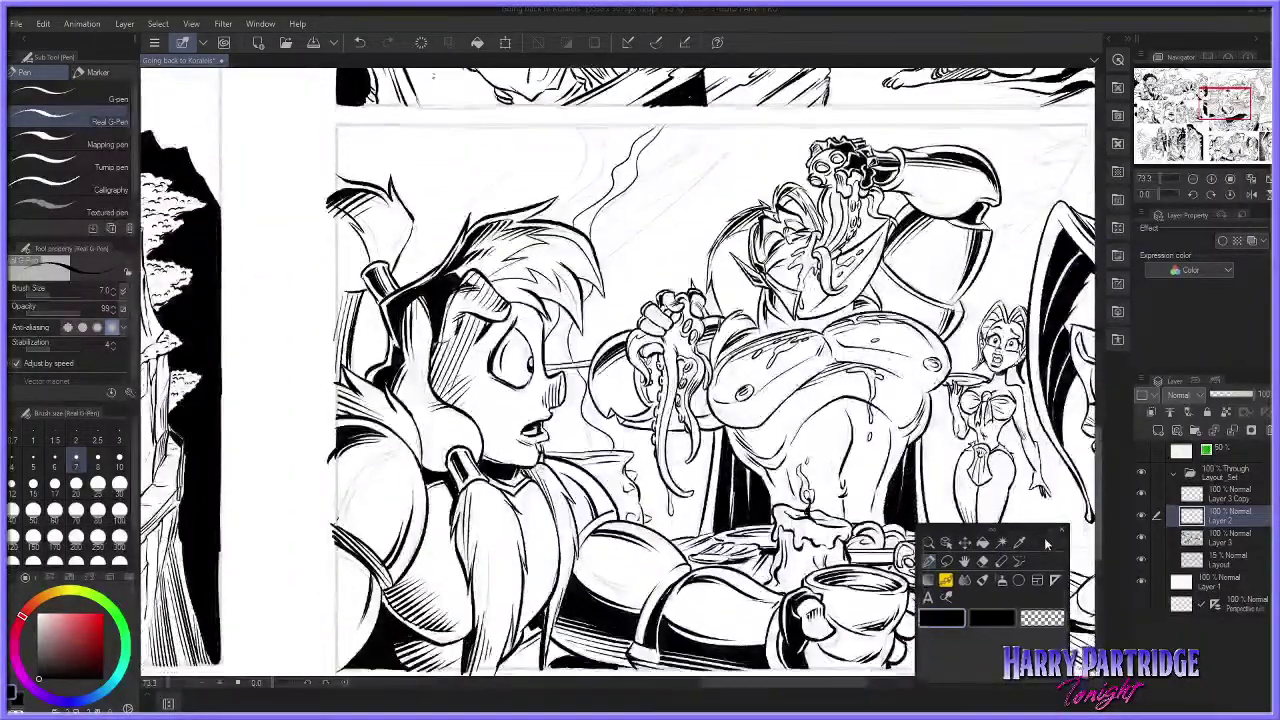
{"action": "mouse_move", "coordinate": [469, 307]}
{"action": "left_mouse_down"}
{"action": "mouse_move", "coordinate": [441, 384]}
{"action": "mouse_move", "coordinate": [416, 404]}
{"action": "left_mouse_up"}
{"action": "key", "text": "ctrl+z"}
{"action": "key", "text": "ctrl+z"}
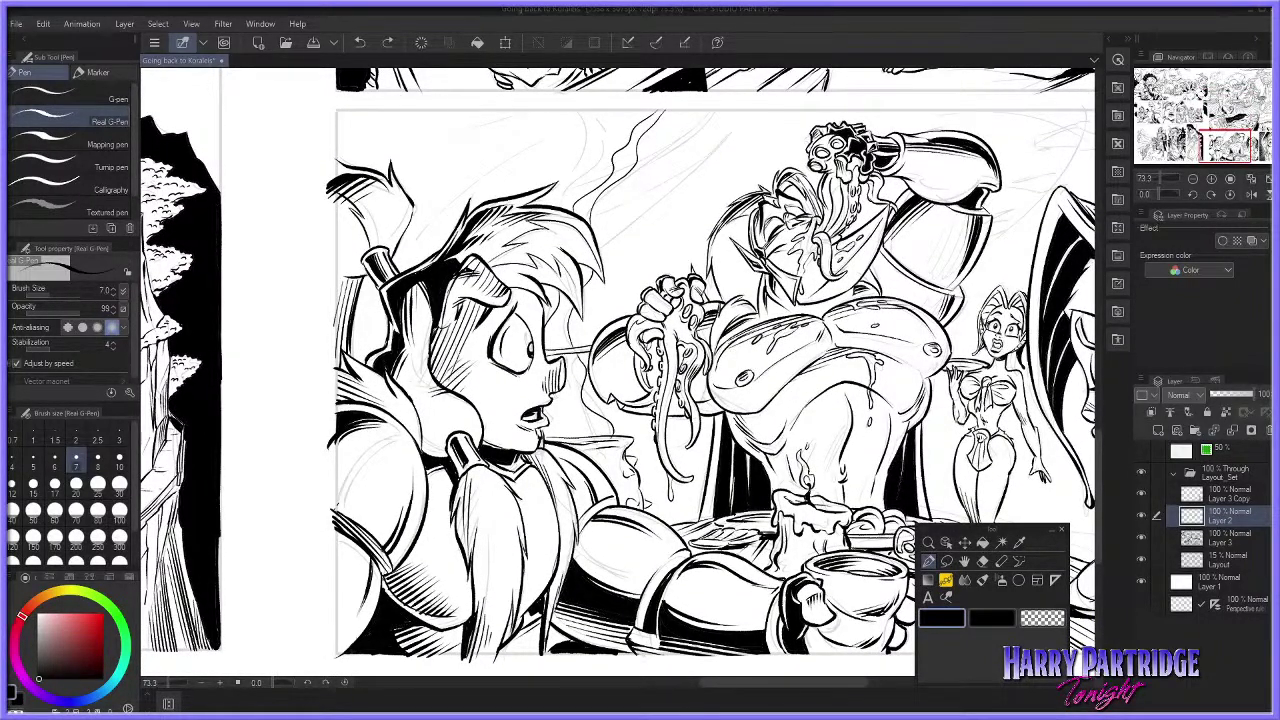
{"action": "left_click_drag", "start_coordinate": [729, 684], "coordinate": [763, 686]}
{"action": "scroll", "coordinate": [1085, 425], "scroll_direction": "up", "scroll_amount": 10}
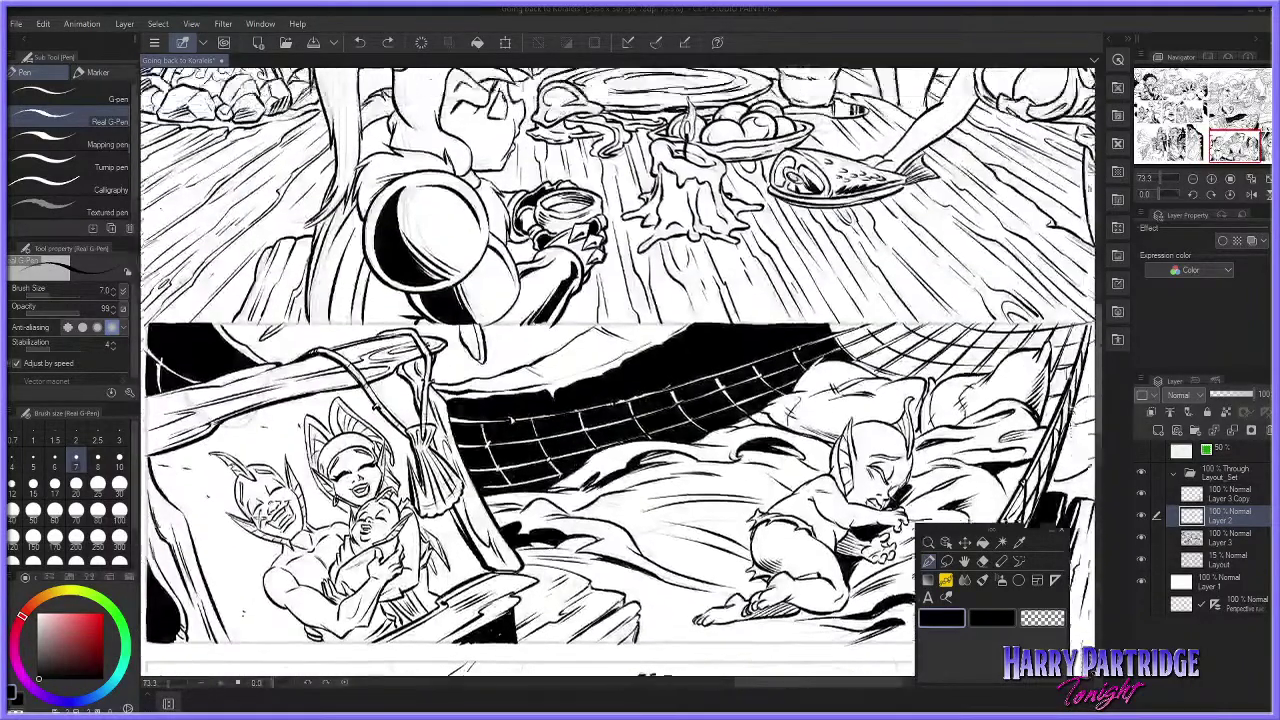
Step: Try small pen and eraser touch-ups on the diner's wrist and the nearby floorboards, undoing them
{"action": "left_click", "coordinate": [982, 561]}
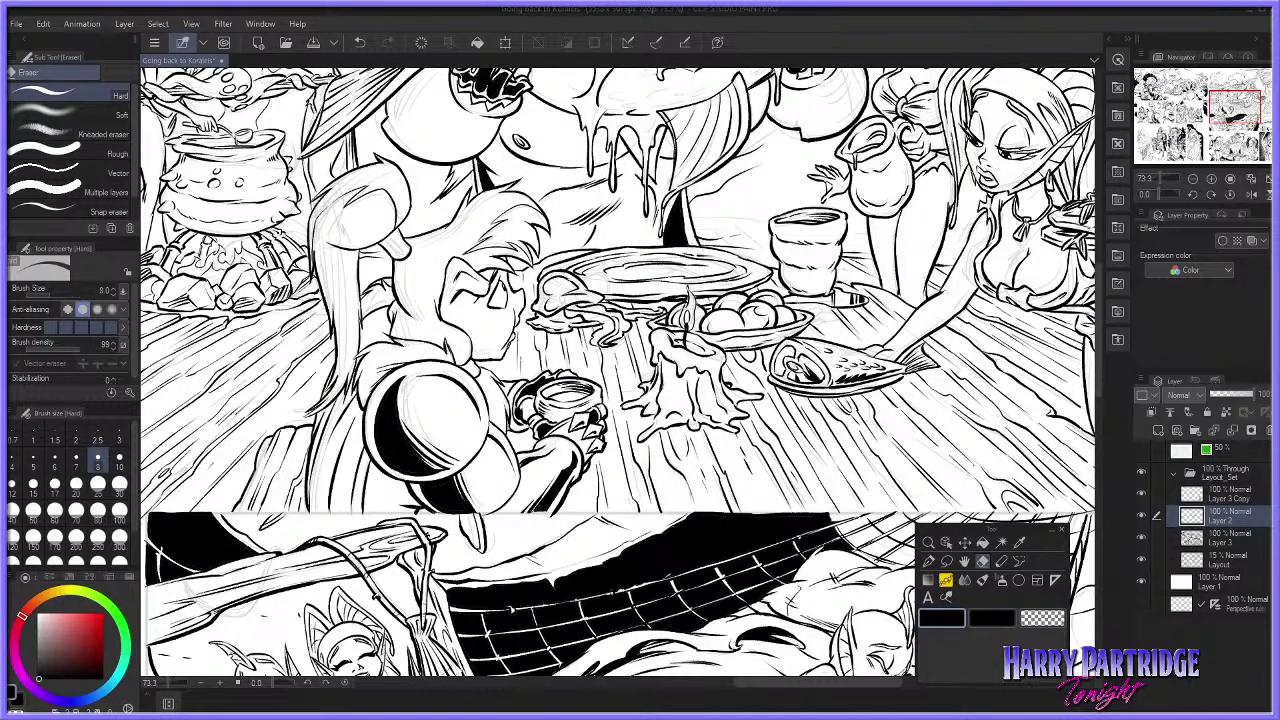
{"action": "left_click", "coordinate": [928, 561]}
{"action": "left_click_drag", "start_coordinate": [581, 449], "coordinate": [593, 443]}
{"action": "key", "text": "ctrl+z"}
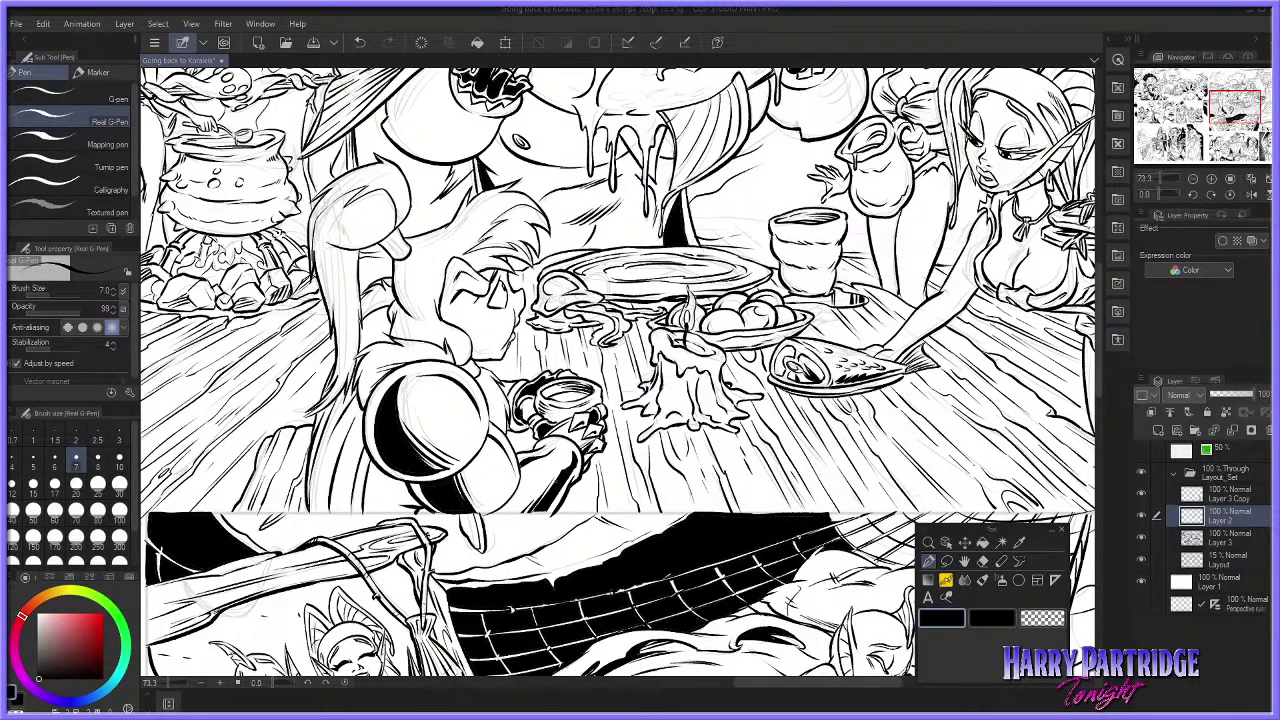
{"action": "left_click", "coordinate": [982, 561]}
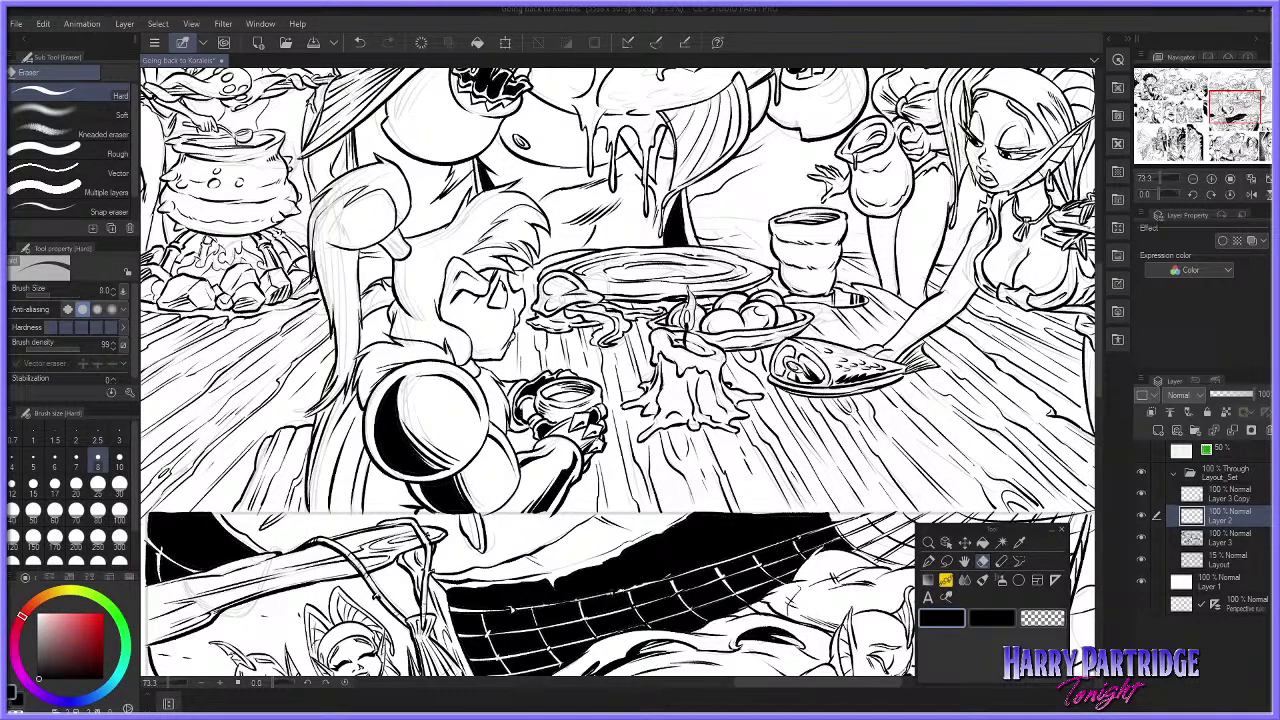
{"action": "key", "text": "e"}
{"action": "left_click_drag", "start_coordinate": [799, 497], "coordinate": [797, 509]}
{"action": "key", "text": "ctrl+z"}
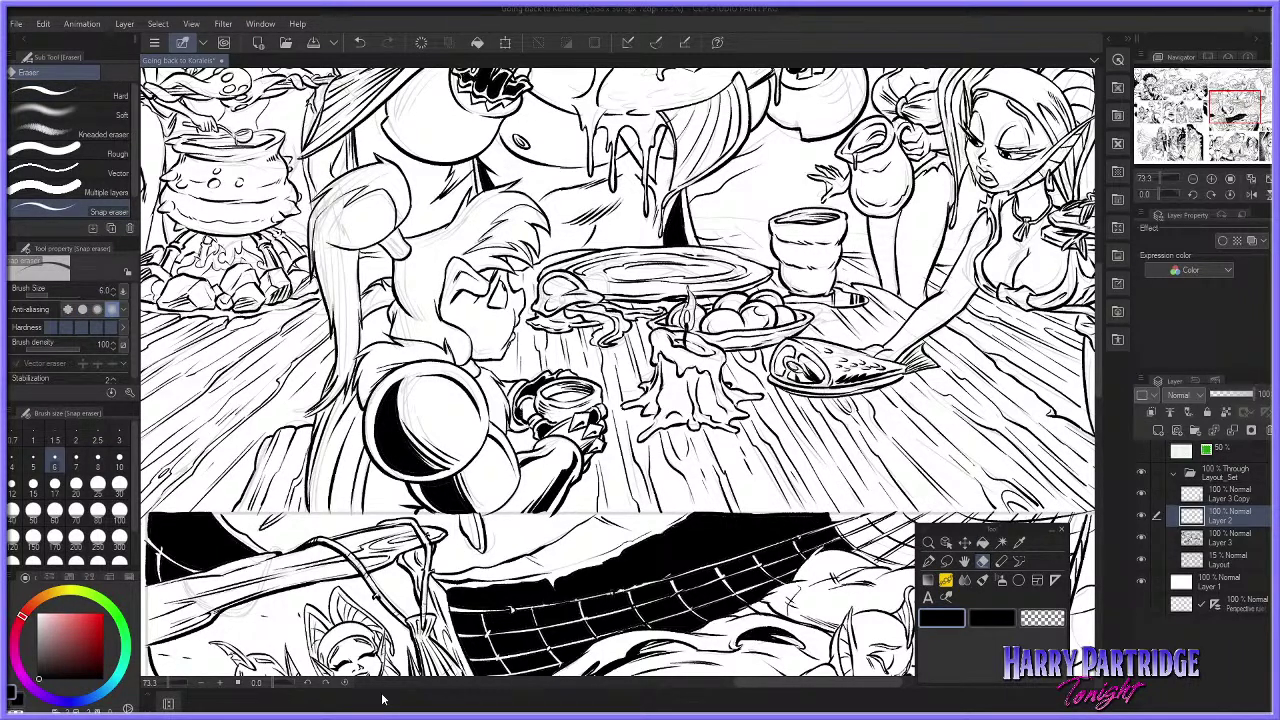
Step: Clean up the ink along the shoulder guard's rim with the Snap eraser at size 6
{"action": "key", "text": "ctrl+z"}
{"action": "left_click_drag", "start_coordinate": [414, 371], "coordinate": [399, 379]}
{"action": "mouse_move", "coordinate": [382, 461]}
{"action": "left_mouse_down"}
{"action": "mouse_move", "coordinate": [377, 425]}
{"action": "mouse_move", "coordinate": [396, 470]}
{"action": "left_mouse_up"}
Step: Lasso and trim small areas of ink around the shoulder guard's upper rim, undoing the last cut
{"action": "scroll", "coordinate": [697, 318], "scroll_direction": "down", "scroll_amount": 5}
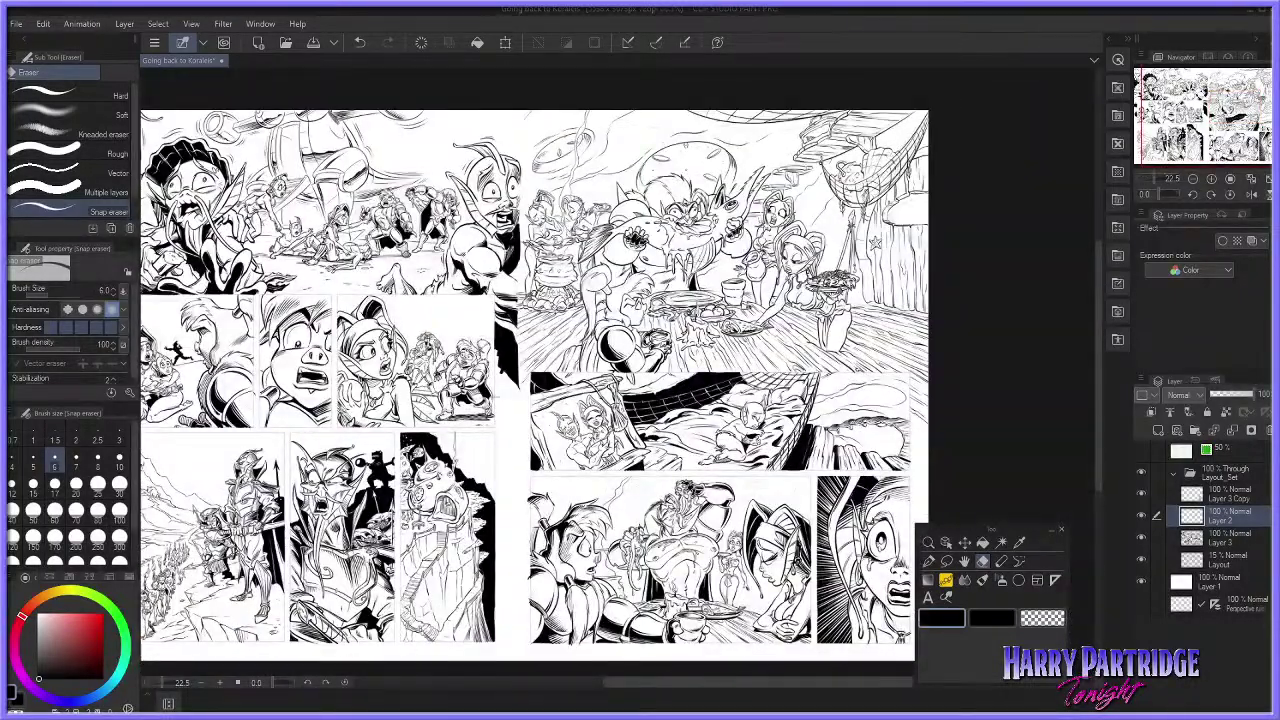
{"action": "scroll", "coordinate": [700, 250], "scroll_direction": "up", "scroll_amount": 2}
{"action": "scroll", "coordinate": [665, 315], "scroll_direction": "up", "scroll_amount": 4}
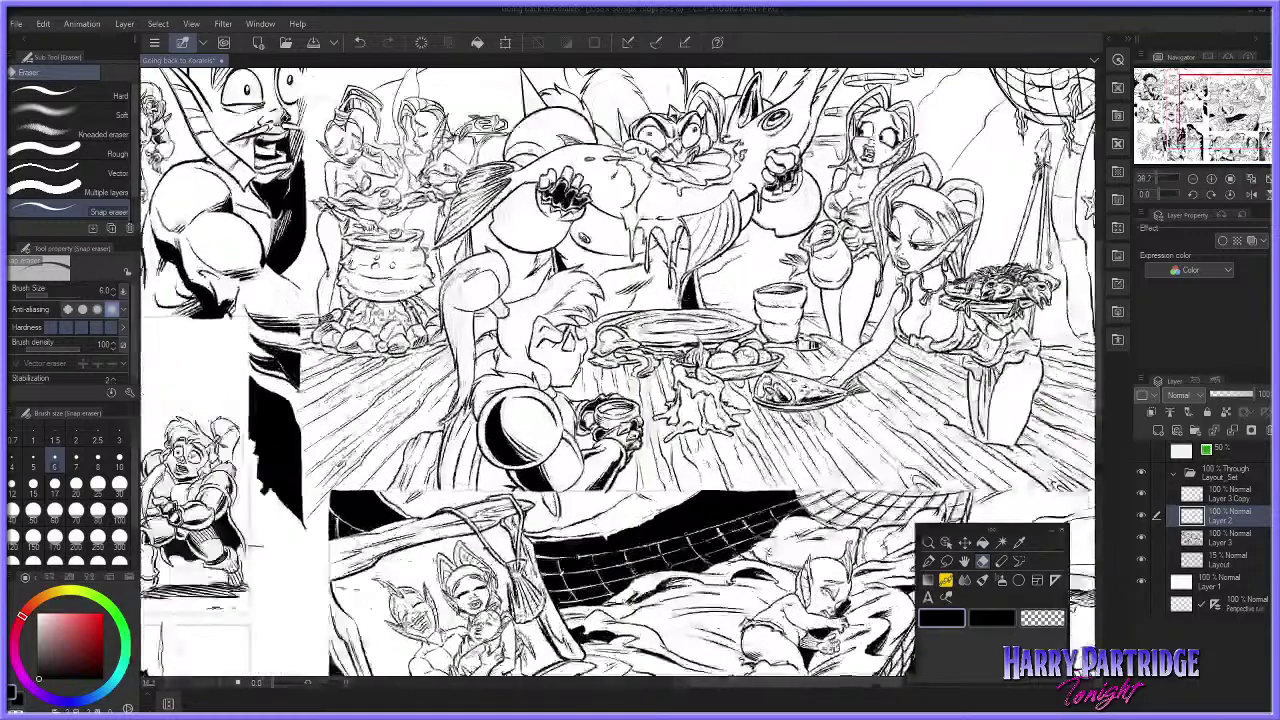
{"action": "key", "text": "m"}
{"action": "mouse_move", "coordinate": [471, 401]}
{"action": "left_mouse_down"}
{"action": "mouse_move", "coordinate": [477, 413]}
{"action": "mouse_move", "coordinate": [438, 428]}
{"action": "mouse_move", "coordinate": [474, 494]}
{"action": "mouse_move", "coordinate": [462, 408]}
{"action": "left_mouse_up"}
{"action": "key", "text": "Delete"}
{"action": "key", "text": "ctrl+d"}
{"action": "key", "text": "alt+Delete"}
{"action": "key", "text": "ctrl+d"}
{"action": "key", "text": "Delete"}
{"action": "key", "text": "ctrl+d"}
{"action": "key", "text": "Delete"}
{"action": "key", "text": "ctrl+d"}
{"action": "key", "text": "ctrl+z"}
{"action": "key", "text": "ctrl+d"}
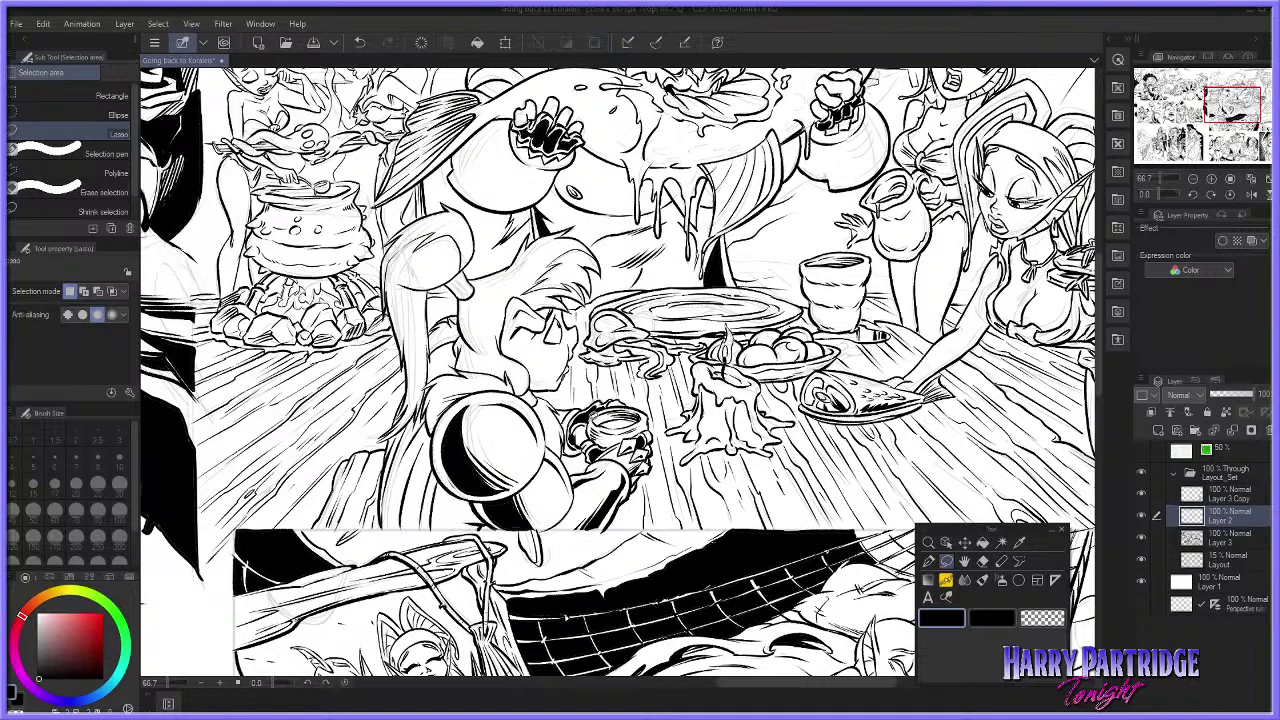
Step: Lasso and clear black from the lower outer side of the shoulder guard's shadow, leaving a reflected-light rim
{"action": "mouse_move", "coordinate": [487, 496]}
{"action": "left_mouse_down"}
{"action": "mouse_move", "coordinate": [450, 440]}
{"action": "mouse_move", "coordinate": [500, 372]}
{"action": "mouse_move", "coordinate": [514, 502]}
{"action": "mouse_move", "coordinate": [486, 524]}
{"action": "left_mouse_up"}
{"action": "key", "text": "Delete"}
{"action": "key", "text": "ctrl+d"}
{"action": "key", "text": "Delete"}
{"action": "key", "text": "ctrl+d"}
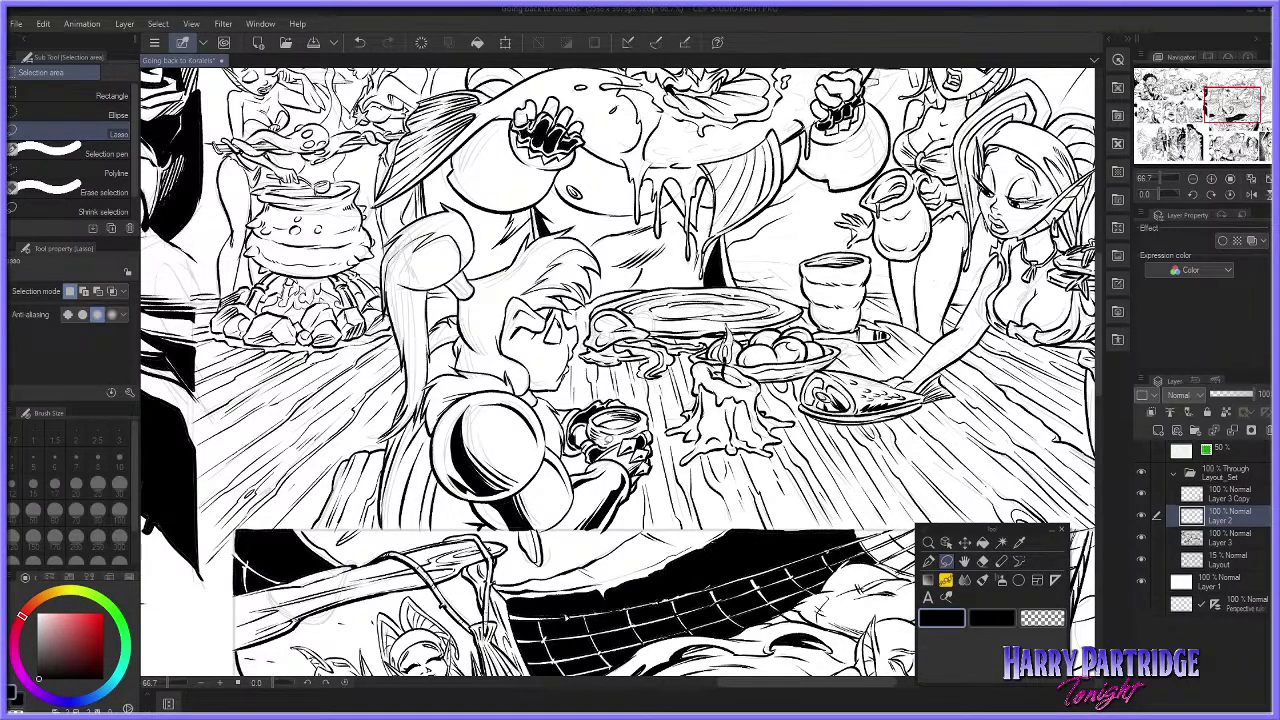
{"action": "left_click_drag", "start_coordinate": [442, 476], "coordinate": [472, 484]}
{"action": "key", "text": "Delete"}
{"action": "key", "text": "ctrl+d"}
Step: Try a pen stroke down the arm piece below the shoulder guard and undo it
{"action": "left_click", "coordinate": [928, 562]}
{"action": "left_click_drag", "start_coordinate": [492, 508], "coordinate": [514, 536]}
{"action": "key", "text": "ctrl+z"}
{"action": "key", "text": "ctrl+z"}
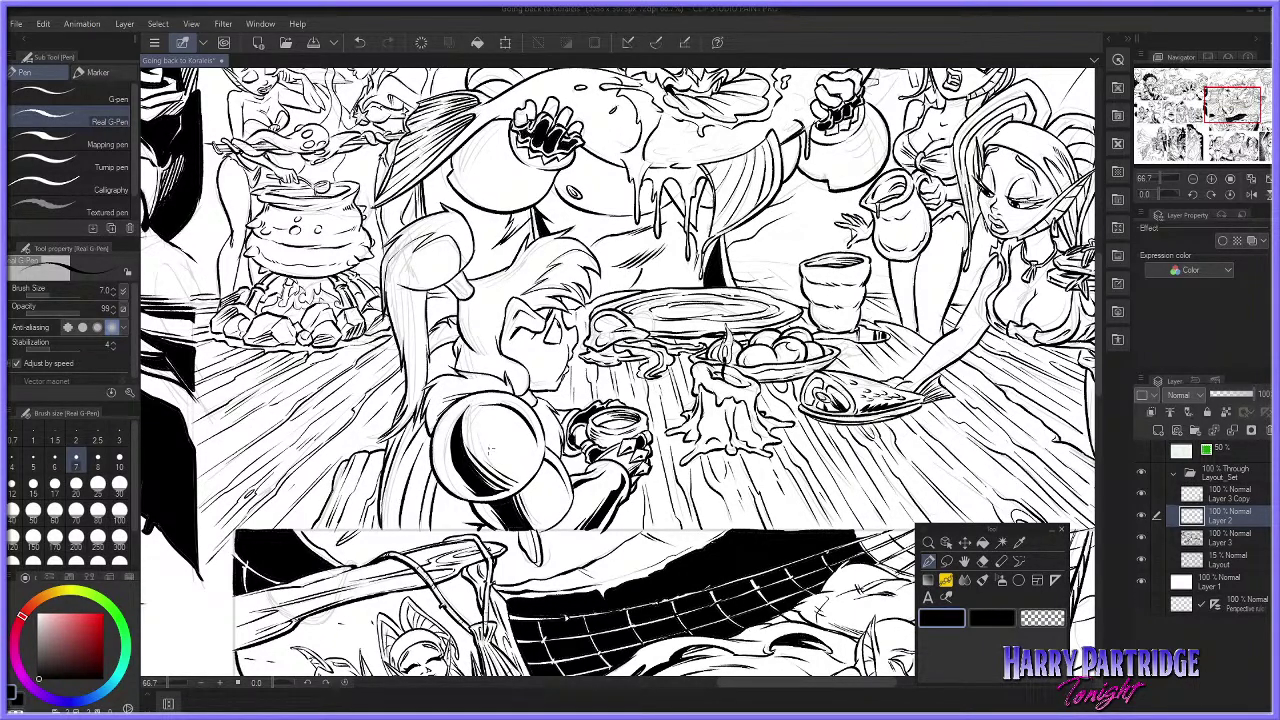
Step: Try thin curved Real G-Pen strokes along the outer edge of the shoulder guard's shadow, undoing each attempt
{"action": "left_click", "coordinate": [983, 561]}
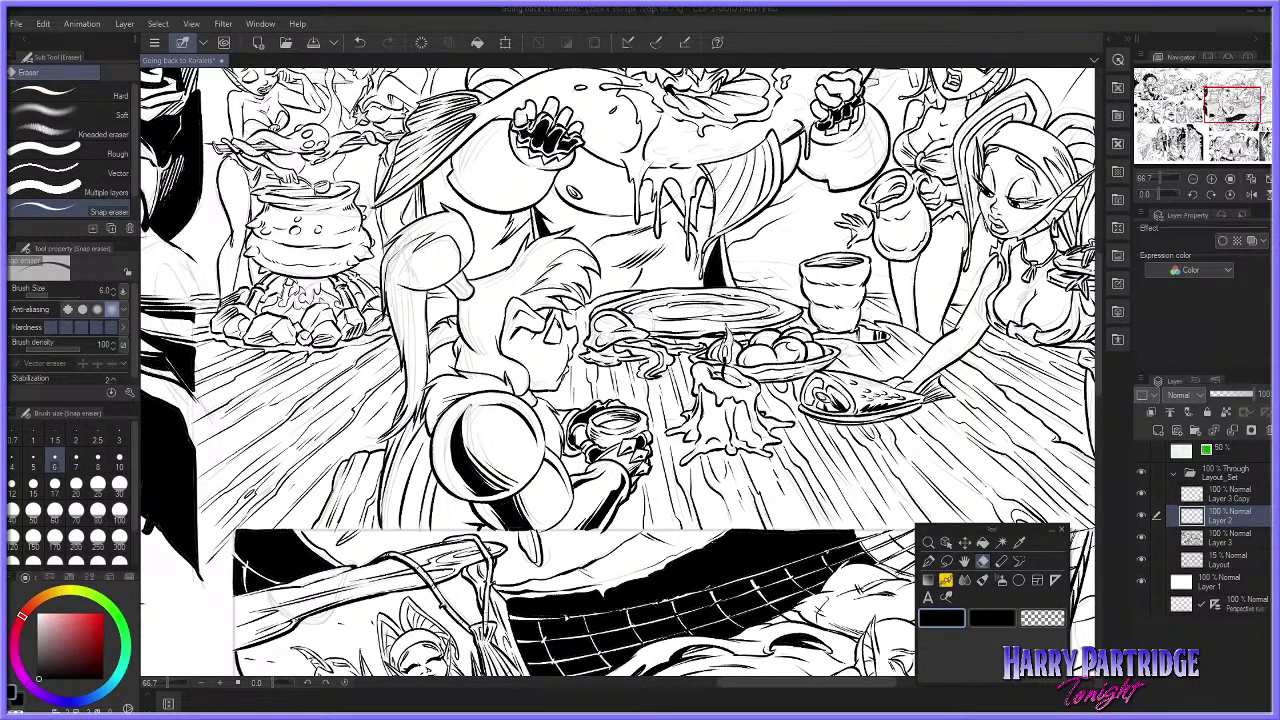
{"action": "left_click", "coordinate": [928, 561]}
{"action": "left_click_drag", "start_coordinate": [447, 440], "coordinate": [478, 494]}
{"action": "key", "text": "ctrl+z"}
{"action": "key", "text": "ctrl+z"}
{"action": "left_click_drag", "start_coordinate": [446, 444], "coordinate": [475, 497]}
{"action": "key", "text": "ctrl+z"}
{"action": "key", "text": "ctrl+z"}
{"action": "left_click_drag", "start_coordinate": [446, 448], "coordinate": [476, 498]}
{"action": "key", "text": "ctrl+z"}
{"action": "key", "text": "ctrl+z"}
{"action": "key", "text": "ctrl+z"}
{"action": "left_click_drag", "start_coordinate": [447, 455], "coordinate": [476, 497]}
{"action": "key", "text": "ctrl+z"}
{"action": "mouse_move", "coordinate": [450, 433]}
{"action": "left_mouse_down"}
{"action": "mouse_move", "coordinate": [506, 432]}
{"action": "mouse_move", "coordinate": [472, 491]}
{"action": "left_mouse_up"}
{"action": "key", "text": "ctrl+z"}
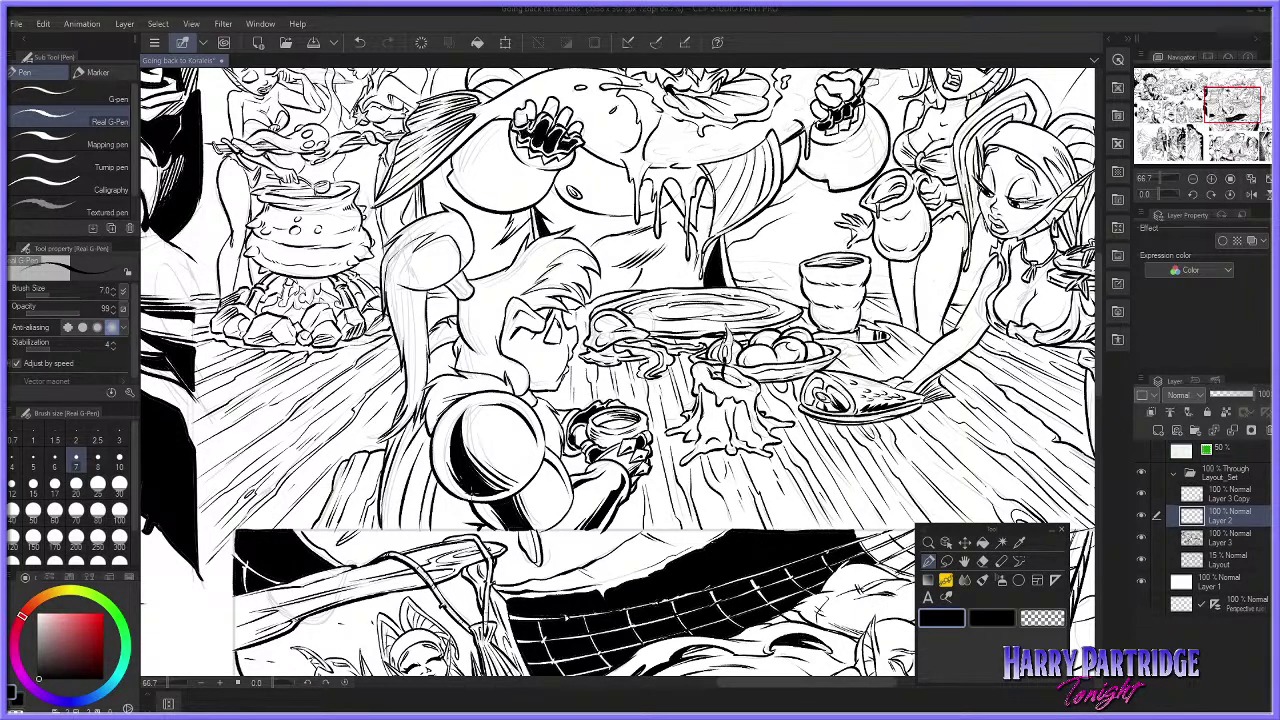
{"action": "key", "text": "ctrl+z"}
{"action": "key", "text": "ctrl+z"}
{"action": "key", "text": "ctrl+z"}
{"action": "key", "text": "ctrl+z"}
{"action": "left_click_drag", "start_coordinate": [462, 482], "coordinate": [470, 496]}
{"action": "key", "text": "ctrl+z"}
Step: Add a small black accent to the forearm shadow near the wrist, undoing a trial stroke on the shoulder guard
{"action": "left_click", "coordinate": [983, 562]}
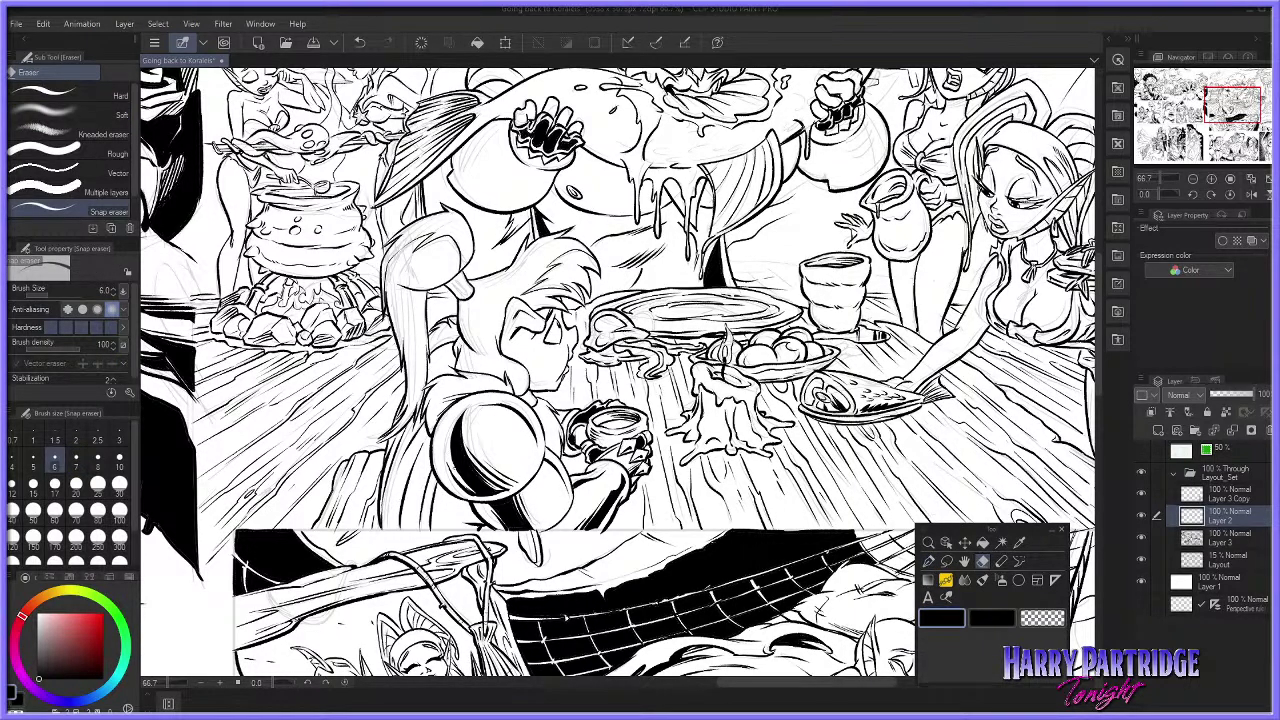
{"action": "left_click", "coordinate": [928, 561]}
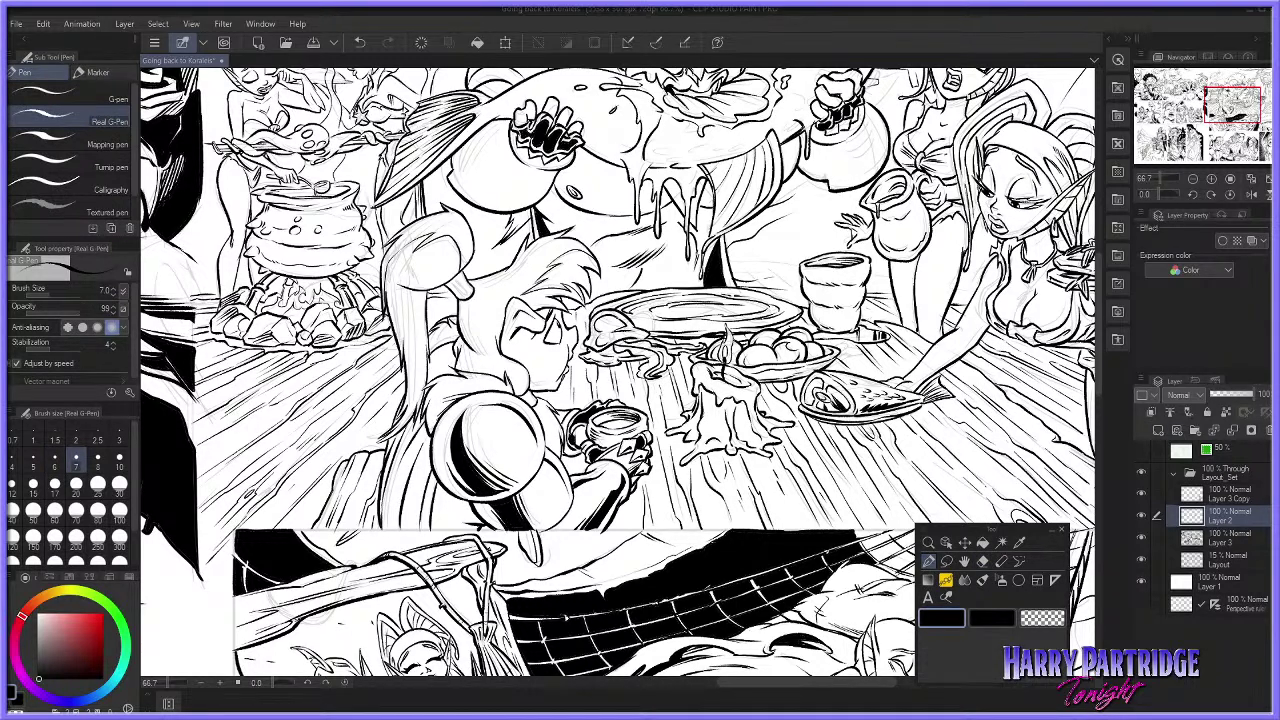
{"action": "left_click_drag", "start_coordinate": [469, 409], "coordinate": [462, 424]}
{"action": "key", "text": "ctrl+z"}
{"action": "key", "text": "ctrl+z"}
{"action": "left_click_drag", "start_coordinate": [629, 479], "coordinate": [636, 469]}
Step: Ink dark shadow strokes on the diner's back just beneath the shoulder guard and try a collar accent, undoing misses
{"action": "scroll", "coordinate": [609, 342], "scroll_direction": "down", "scroll_amount": 3}
{"action": "scroll", "coordinate": [609, 342], "scroll_direction": "up", "scroll_amount": 1}
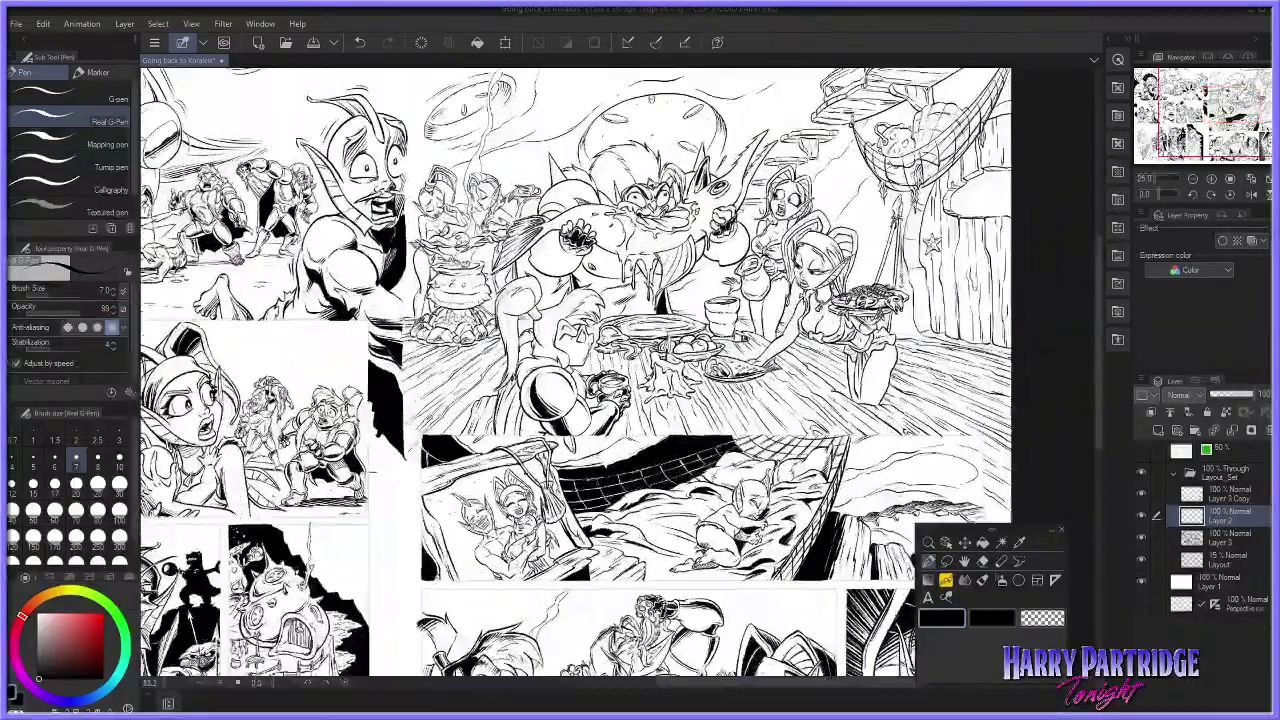
{"action": "scroll", "coordinate": [600, 350], "scroll_direction": "up", "scroll_amount": 3}
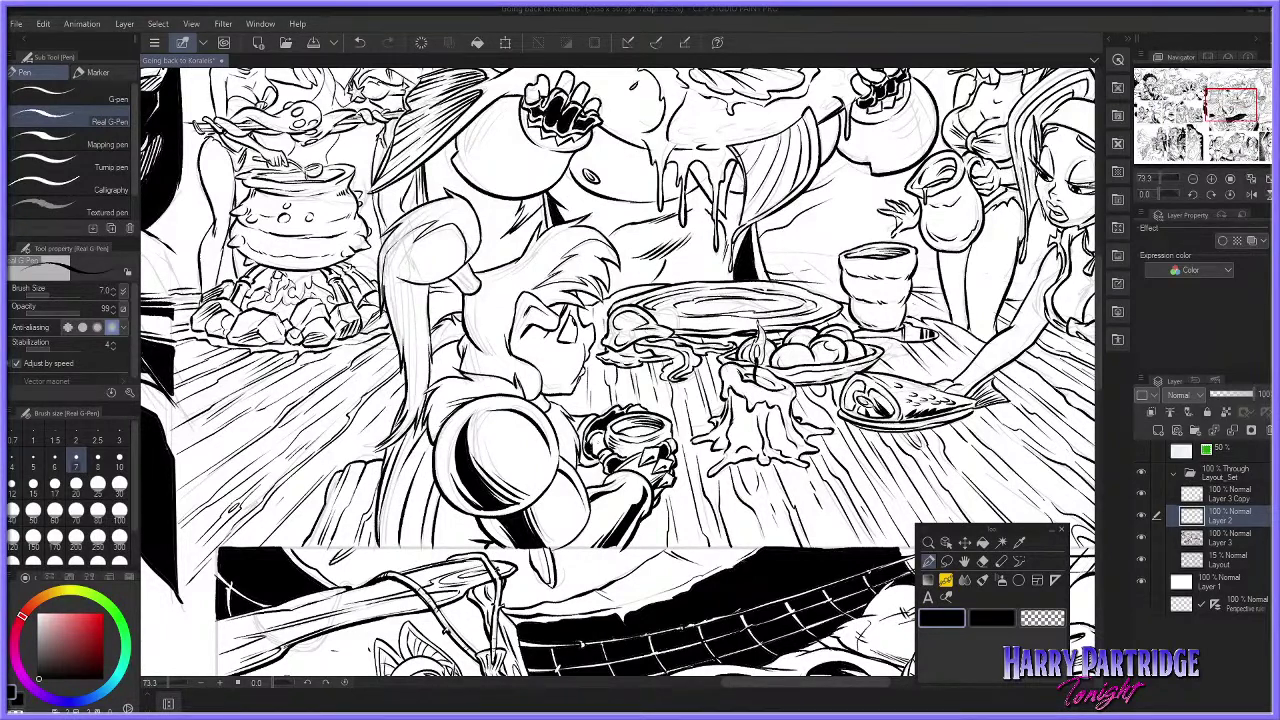
{"action": "left_click_drag", "start_coordinate": [442, 498], "coordinate": [436, 542]}
{"action": "left_click_drag", "start_coordinate": [445, 503], "coordinate": [434, 547]}
{"action": "left_click_drag", "start_coordinate": [440, 539], "coordinate": [439, 548]}
{"action": "left_click_drag", "start_coordinate": [446, 499], "coordinate": [442, 510]}
{"action": "left_click_drag", "start_coordinate": [546, 396], "coordinate": [539, 411]}
{"action": "key", "text": "ctrl+z"}
{"action": "key", "text": "ctrl+z"}
{"action": "key", "text": "ctrl+z"}
{"action": "key", "text": "ctrl+z"}
{"action": "key", "text": "ctrl+y"}
{"action": "scroll", "coordinate": [490, 215], "scroll_direction": "up", "scroll_amount": 2}
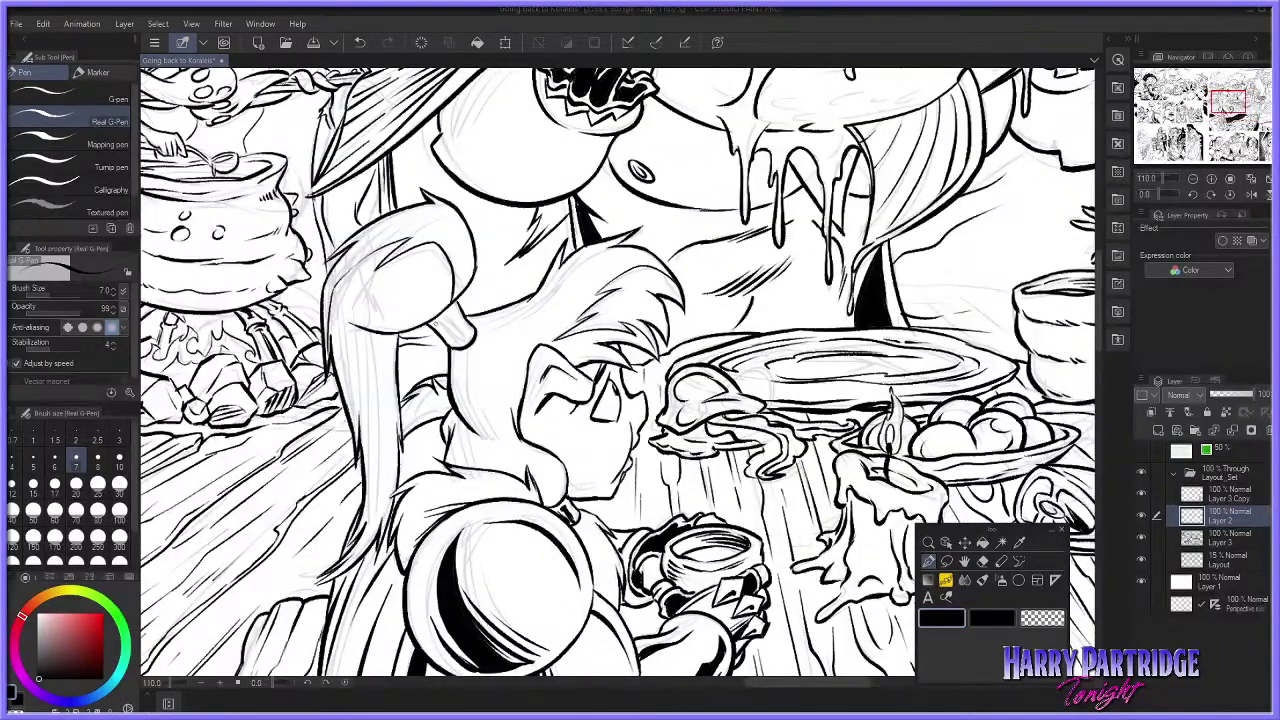
Step: Ink a small black shadow on the band holding the seated diner's ponytail, undoing a stray stroke
{"action": "left_click_drag", "start_coordinate": [440, 322], "coordinate": [470, 335]}
{"action": "key", "text": "ctrl+z"}
Step: Try broad black shadows across the banquet floor at the panel's lower left and around the serving woman, using brush size 30
{"action": "scroll", "coordinate": [800, 310], "scroll_direction": "down", "scroll_amount": 5}
{"action": "scroll", "coordinate": [940, 378], "scroll_direction": "up", "scroll_amount": 2}
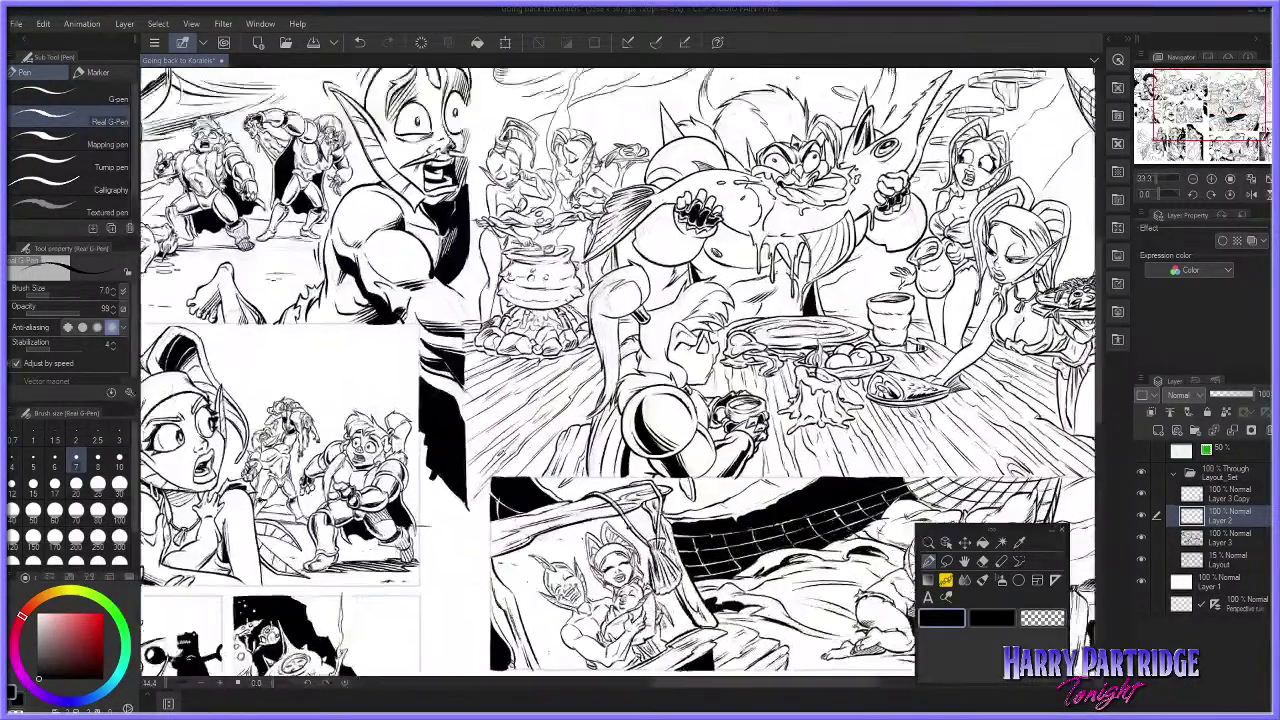
{"action": "left_click_drag", "start_coordinate": [794, 685], "coordinate": [846, 687]}
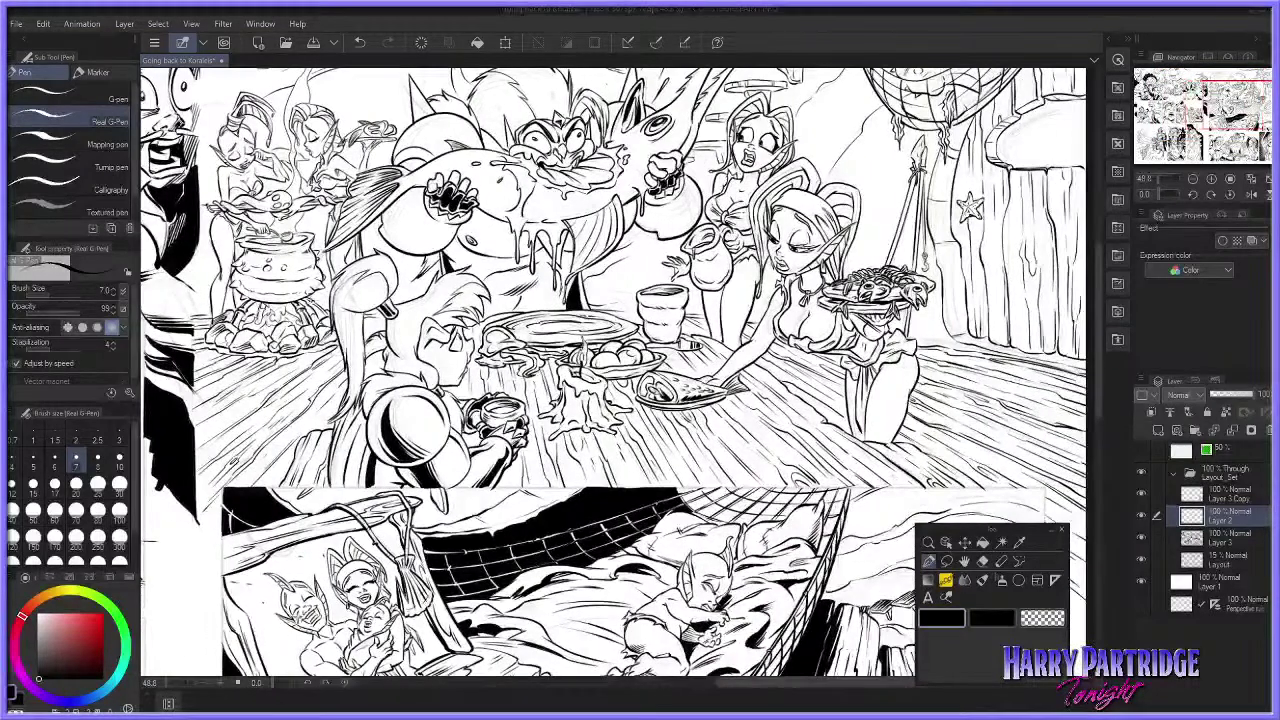
{"action": "scroll", "coordinate": [448, 336], "scroll_direction": "down", "scroll_amount": 3}
{"action": "scroll", "coordinate": [448, 336], "scroll_direction": "up", "scroll_amount": 1}
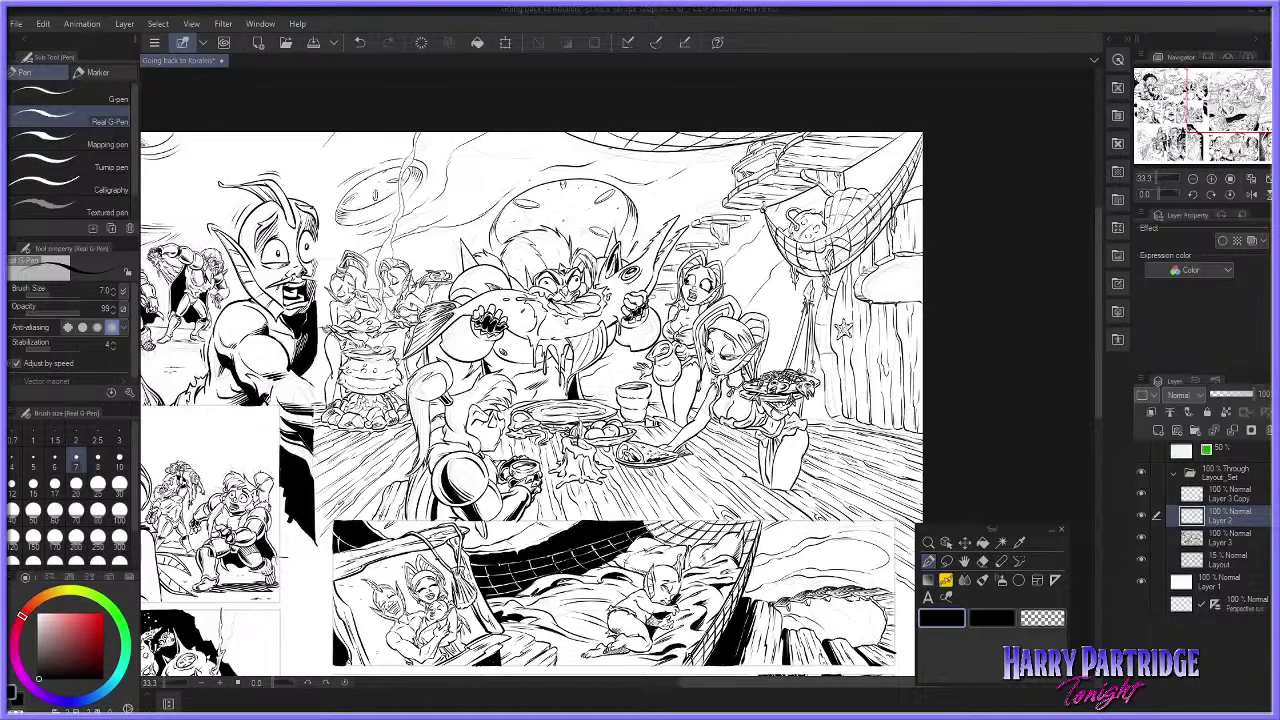
{"action": "scroll", "coordinate": [378, 518], "scroll_direction": "up", "scroll_amount": 1}
{"action": "left_click", "coordinate": [119, 484]}
{"action": "mouse_move", "coordinate": [414, 509]}
{"action": "left_mouse_down"}
{"action": "mouse_move", "coordinate": [322, 516]}
{"action": "mouse_move", "coordinate": [296, 532]}
{"action": "mouse_move", "coordinate": [312, 526]}
{"action": "left_mouse_up"}
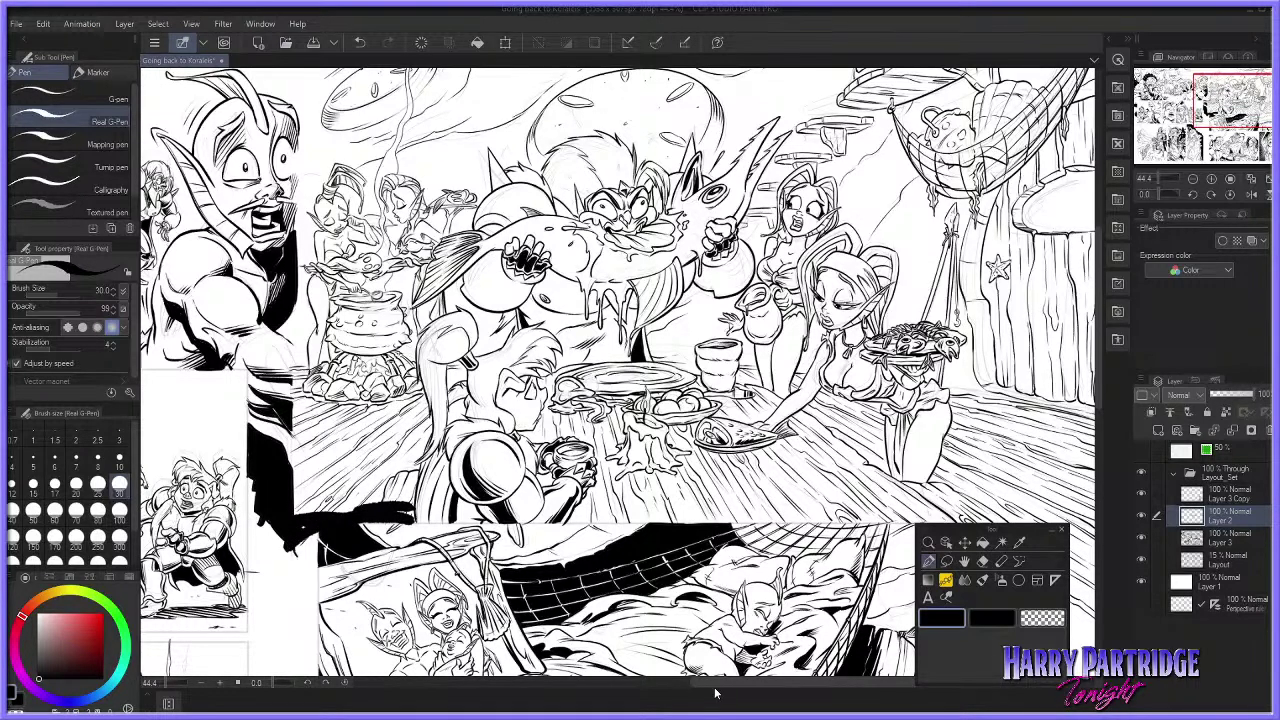
{"action": "left_click_drag", "start_coordinate": [715, 688], "coordinate": [765, 688]}
{"action": "mouse_move", "coordinate": [766, 487]}
{"action": "left_mouse_down"}
{"action": "mouse_move", "coordinate": [801, 493]}
{"action": "mouse_move", "coordinate": [735, 493]}
{"action": "mouse_move", "coordinate": [840, 503]}
{"action": "left_mouse_up"}
{"action": "left_click_drag", "start_coordinate": [655, 451], "coordinate": [736, 423]}
{"action": "key", "text": "ctrl+z"}
{"action": "left_click_drag", "start_coordinate": [605, 420], "coordinate": [672, 404]}
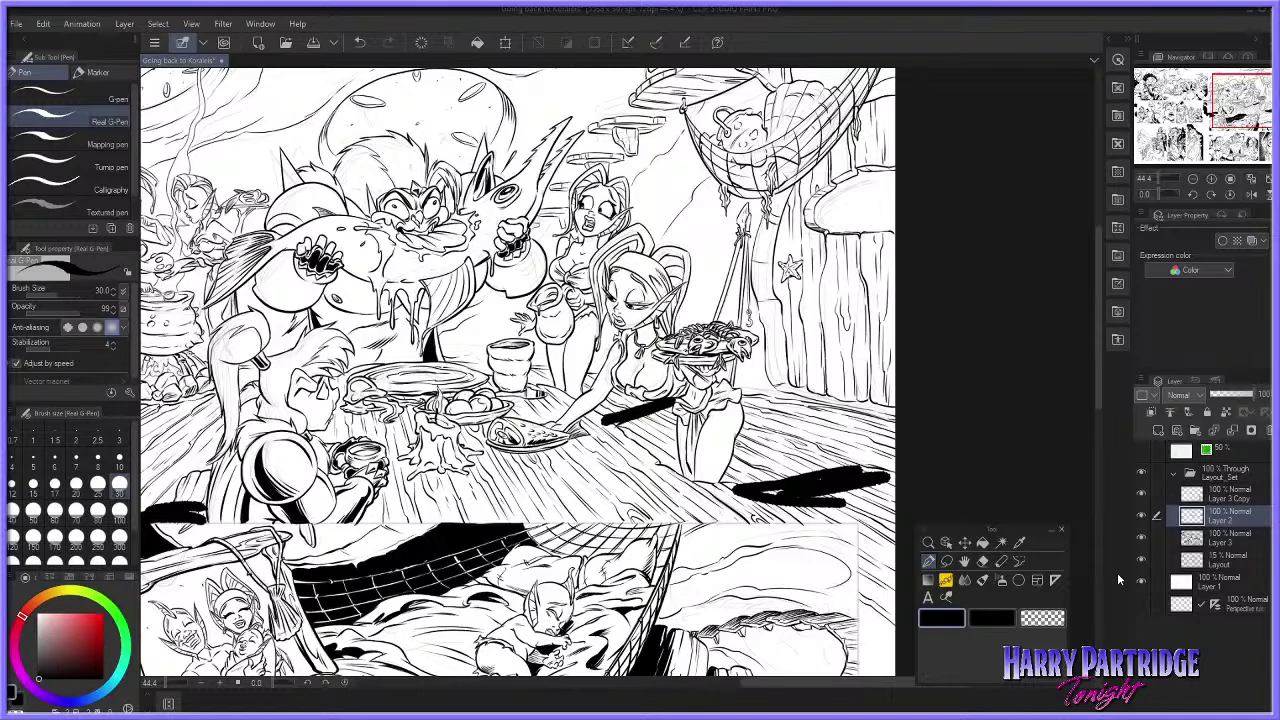
{"action": "scroll", "coordinate": [991, 278], "scroll_direction": "down", "scroll_amount": 3}
{"action": "scroll", "coordinate": [908, 223], "scroll_direction": "up", "scroll_amount": 1}
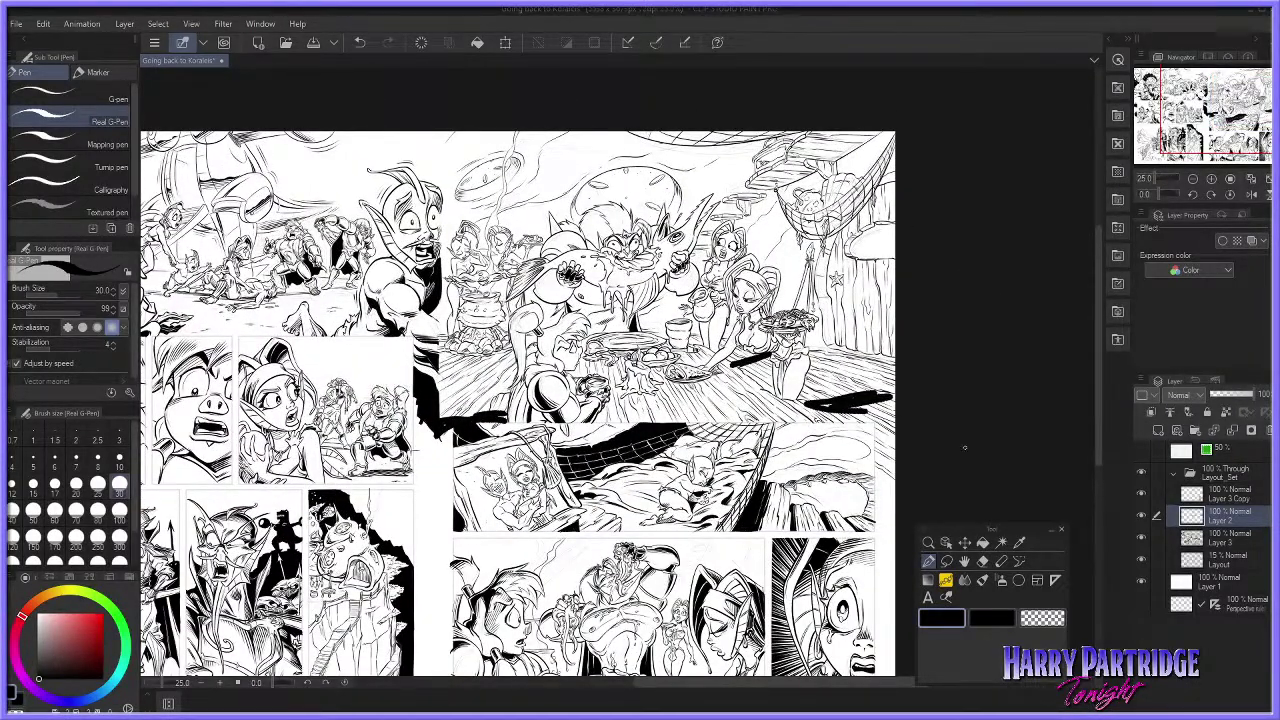
{"action": "key", "text": "ctrl+plus"}
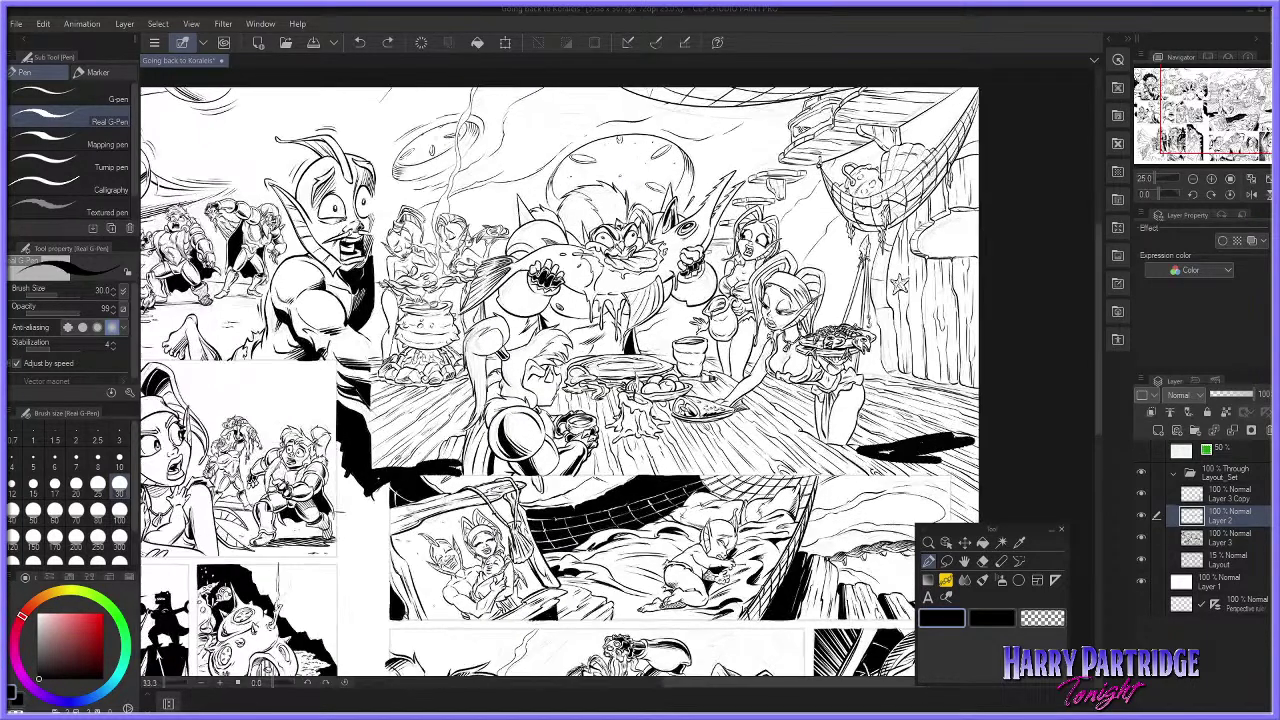
Step: Try heavy black masses across the banquet panel's sky and along its side edges with brush size 100, then undo them
{"action": "left_click", "coordinate": [119, 508]}
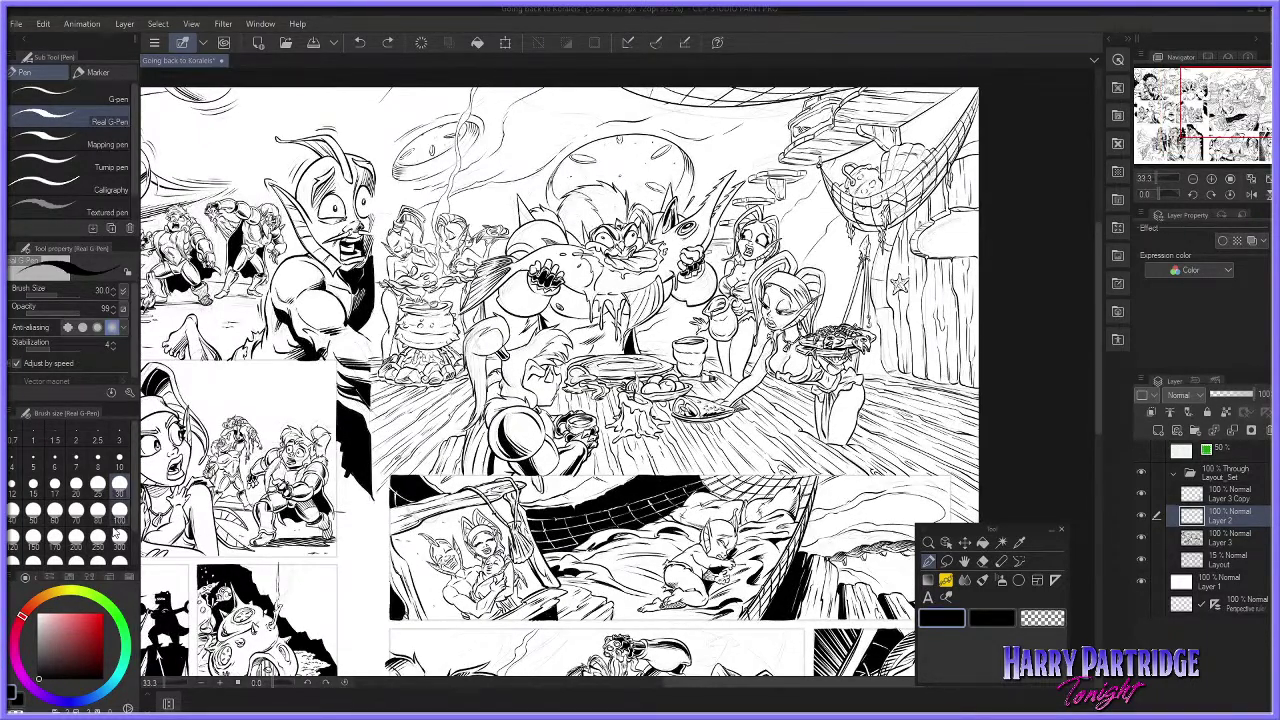
{"action": "mouse_move", "coordinate": [390, 205]}
{"action": "left_mouse_down"}
{"action": "mouse_move", "coordinate": [392, 95]}
{"action": "mouse_move", "coordinate": [460, 140]}
{"action": "mouse_move", "coordinate": [385, 250]}
{"action": "mouse_move", "coordinate": [580, 105]}
{"action": "mouse_move", "coordinate": [900, 100]}
{"action": "left_mouse_up"}
{"action": "mouse_move", "coordinate": [498, 133]}
{"action": "left_mouse_down"}
{"action": "mouse_move", "coordinate": [915, 120]}
{"action": "mouse_move", "coordinate": [970, 150]}
{"action": "left_mouse_up"}
{"action": "left_click_drag", "start_coordinate": [392, 404], "coordinate": [392, 360]}
{"action": "mouse_move", "coordinate": [836, 360]}
{"action": "left_mouse_down"}
{"action": "mouse_move", "coordinate": [978, 392]}
{"action": "mouse_move", "coordinate": [965, 450]}
{"action": "left_mouse_up"}
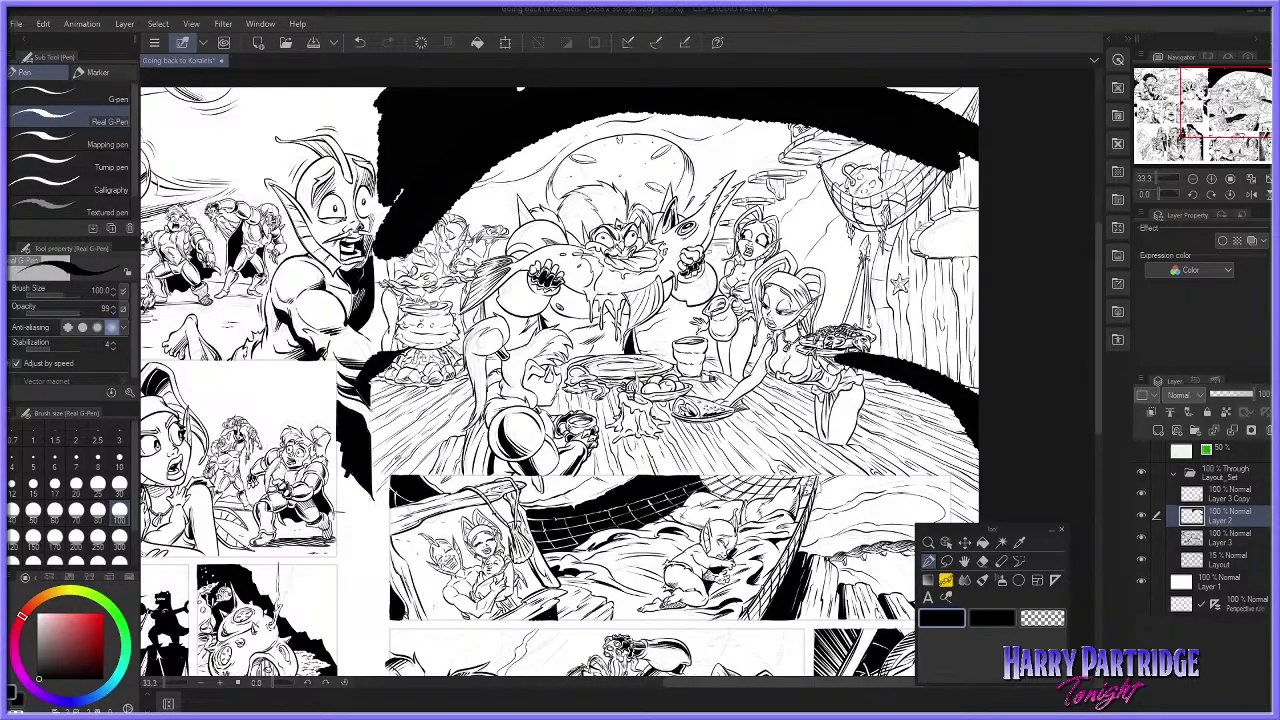
{"action": "key", "text": "ctrl+z"}
{"action": "key", "text": "ctrl+z"}
{"action": "key", "text": "ctrl+z"}
{"action": "key", "text": "ctrl+z"}
{"action": "key", "text": "ctrl+z"}
{"action": "key", "text": "ctrl+z"}
{"action": "key", "text": "ctrl+z"}
{"action": "key", "text": "ctrl+z"}
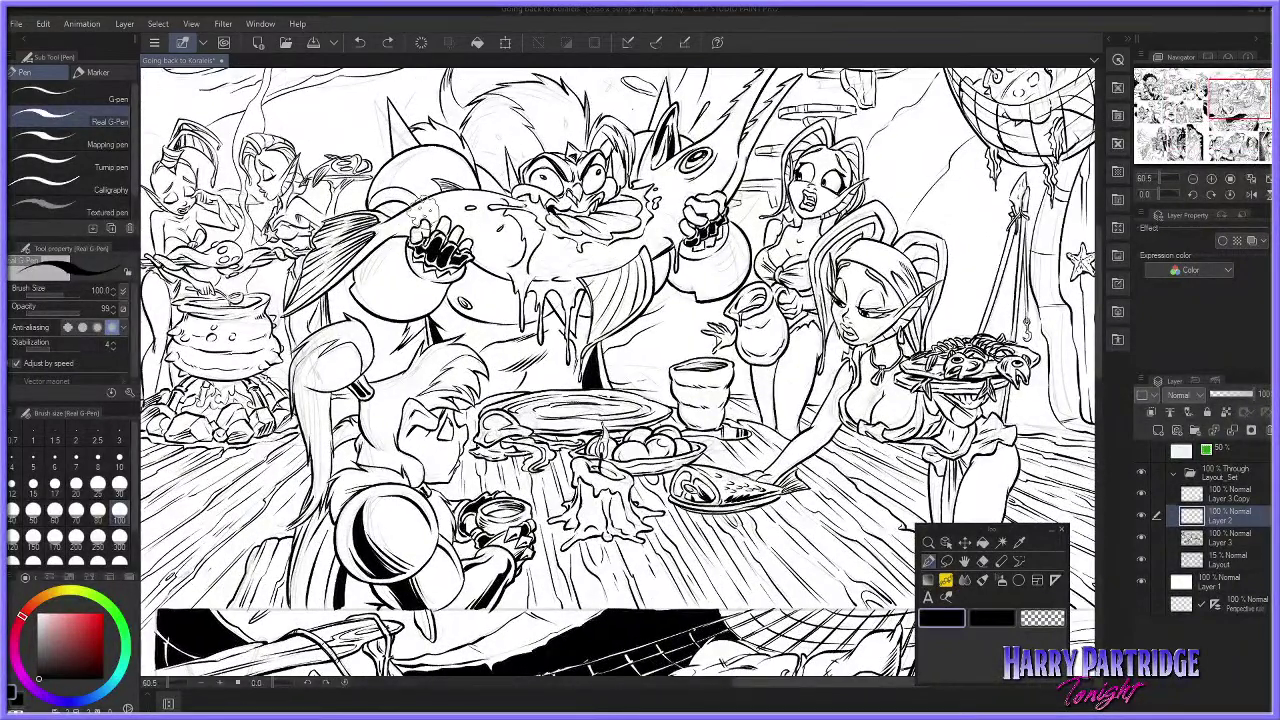
Step: Set the brush size back to 7 and try a stroke between the diner's ponytail band and head, then undo it
{"action": "scroll", "coordinate": [282, 232], "scroll_direction": "up", "scroll_amount": 1}
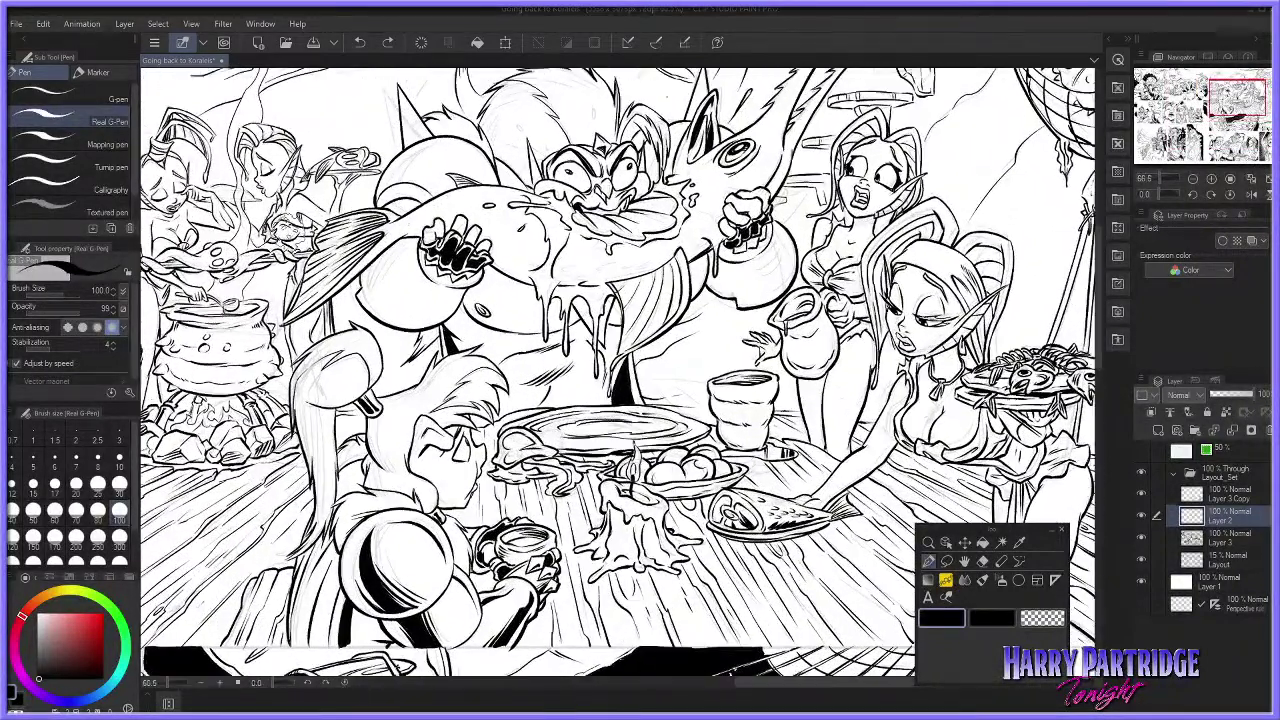
{"action": "left_click", "coordinate": [76, 458]}
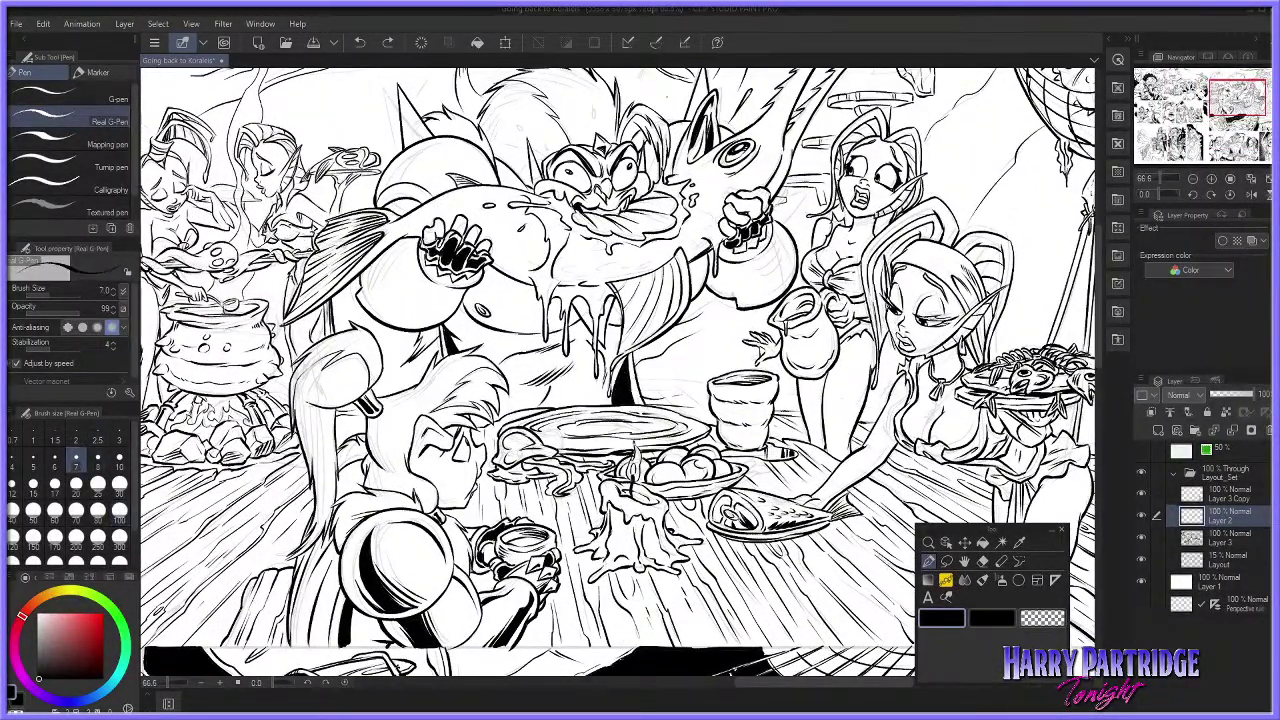
{"action": "scroll", "coordinate": [415, 425], "scroll_direction": "up", "scroll_amount": 2}
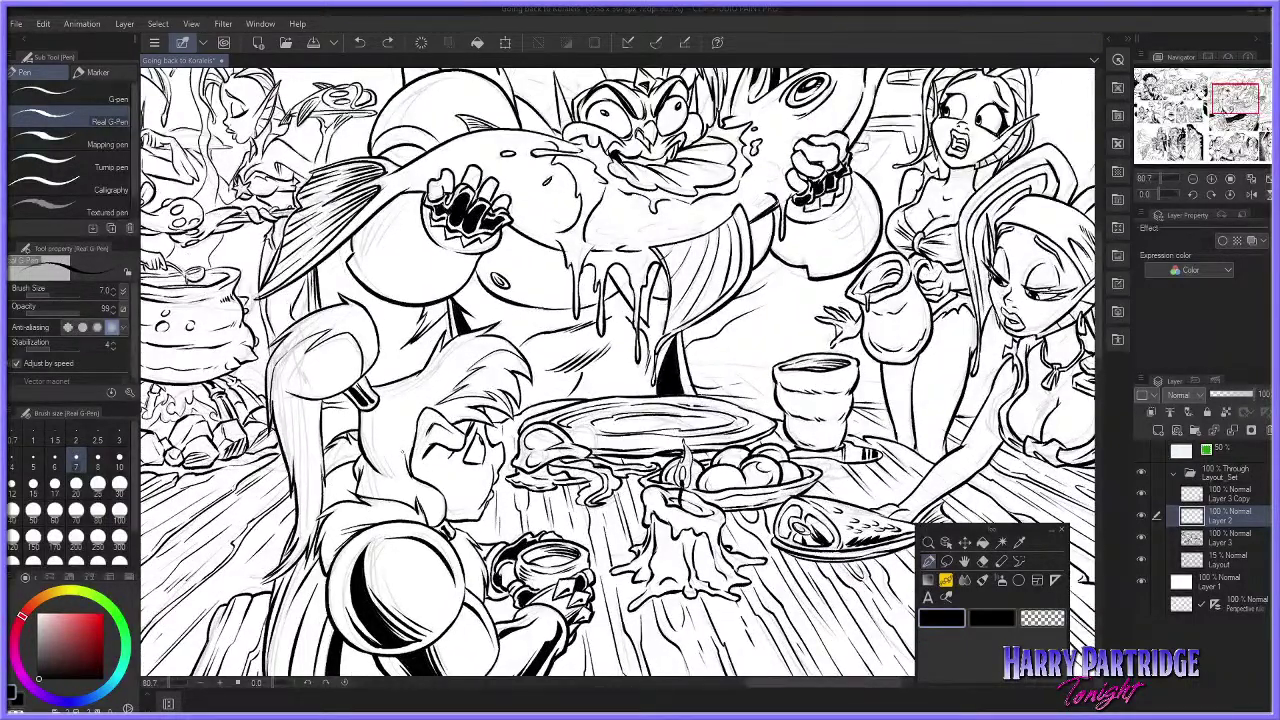
{"action": "left_click_drag", "start_coordinate": [375, 393], "coordinate": [424, 382]}
{"action": "key", "text": "ctrl+z"}
{"action": "key", "text": "ctrl+z"}
{"action": "key", "text": "ctrl+z"}
{"action": "scroll", "coordinate": [955, 510], "scroll_direction": "down", "scroll_amount": 4}
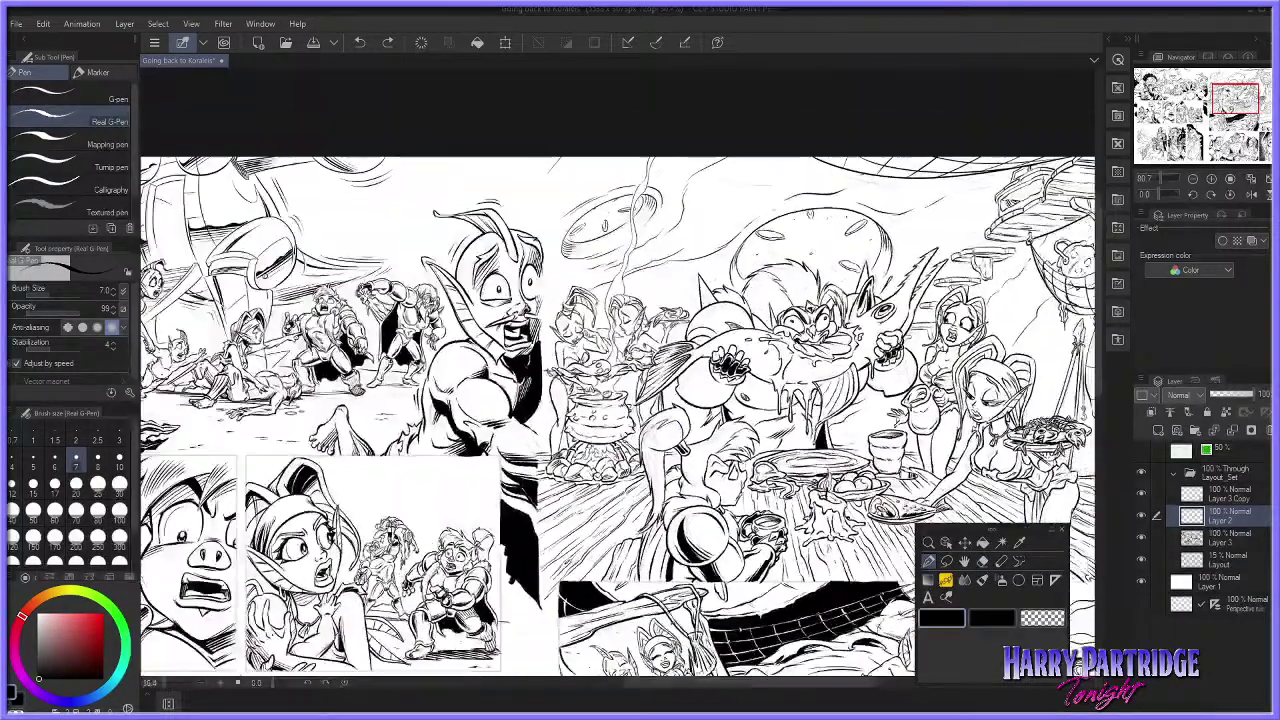
{"action": "left_click_drag", "start_coordinate": [852, 684], "coordinate": [932, 684]}
{"action": "scroll", "coordinate": [459, 490], "scroll_direction": "up", "scroll_amount": 3}
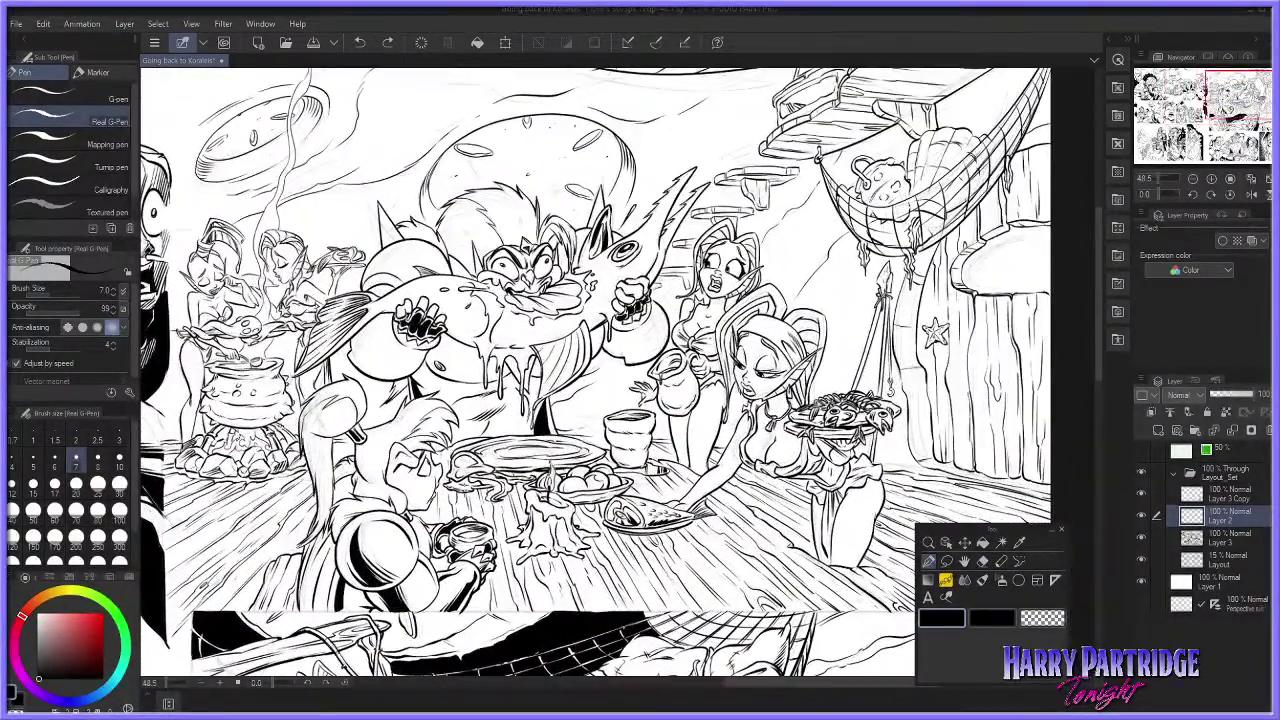